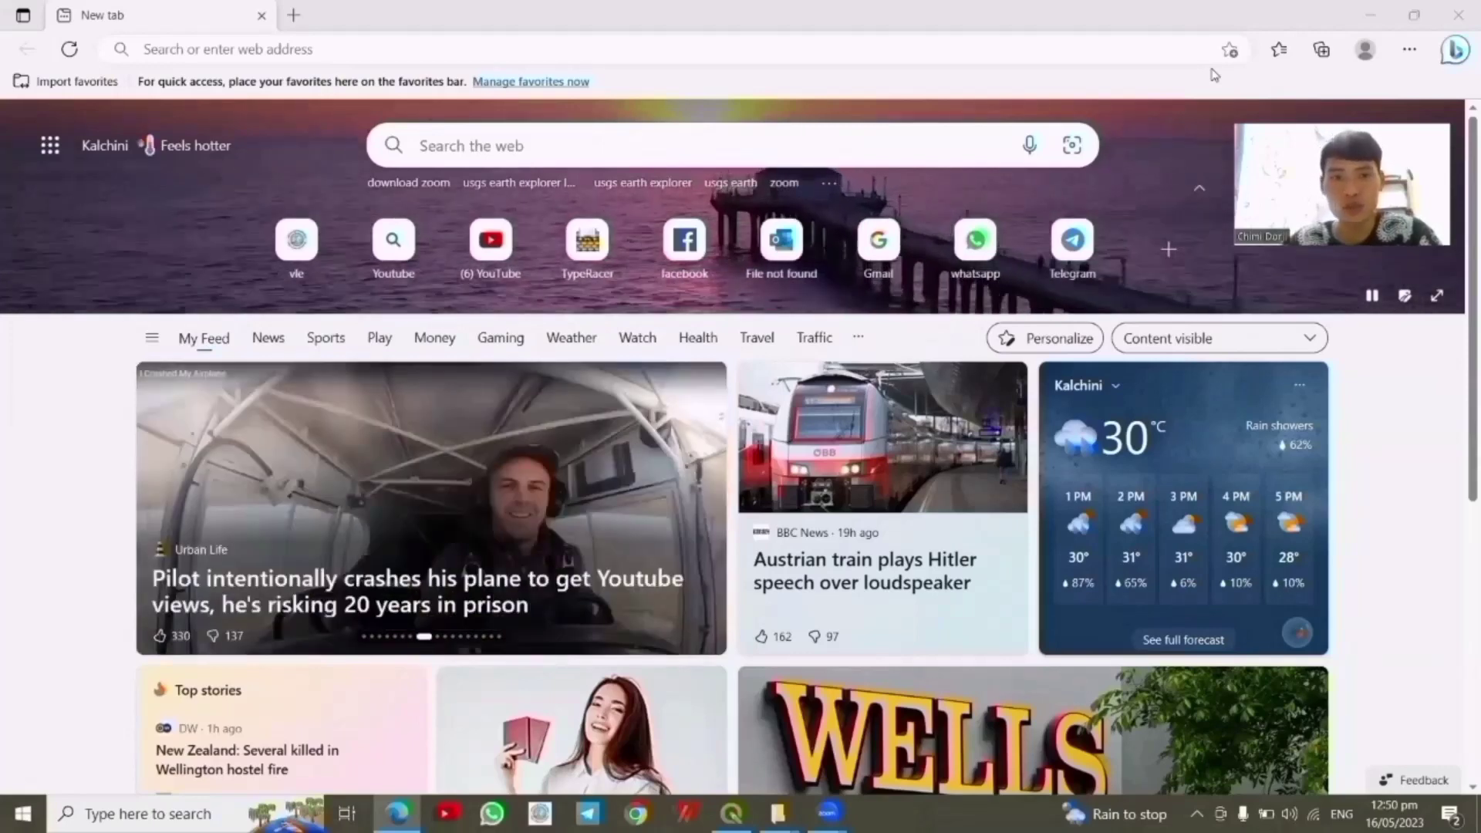
Search the web for "usgs earth explorer login" and open the EarthExplorer - USGS site from the results
left_click(498, 136)
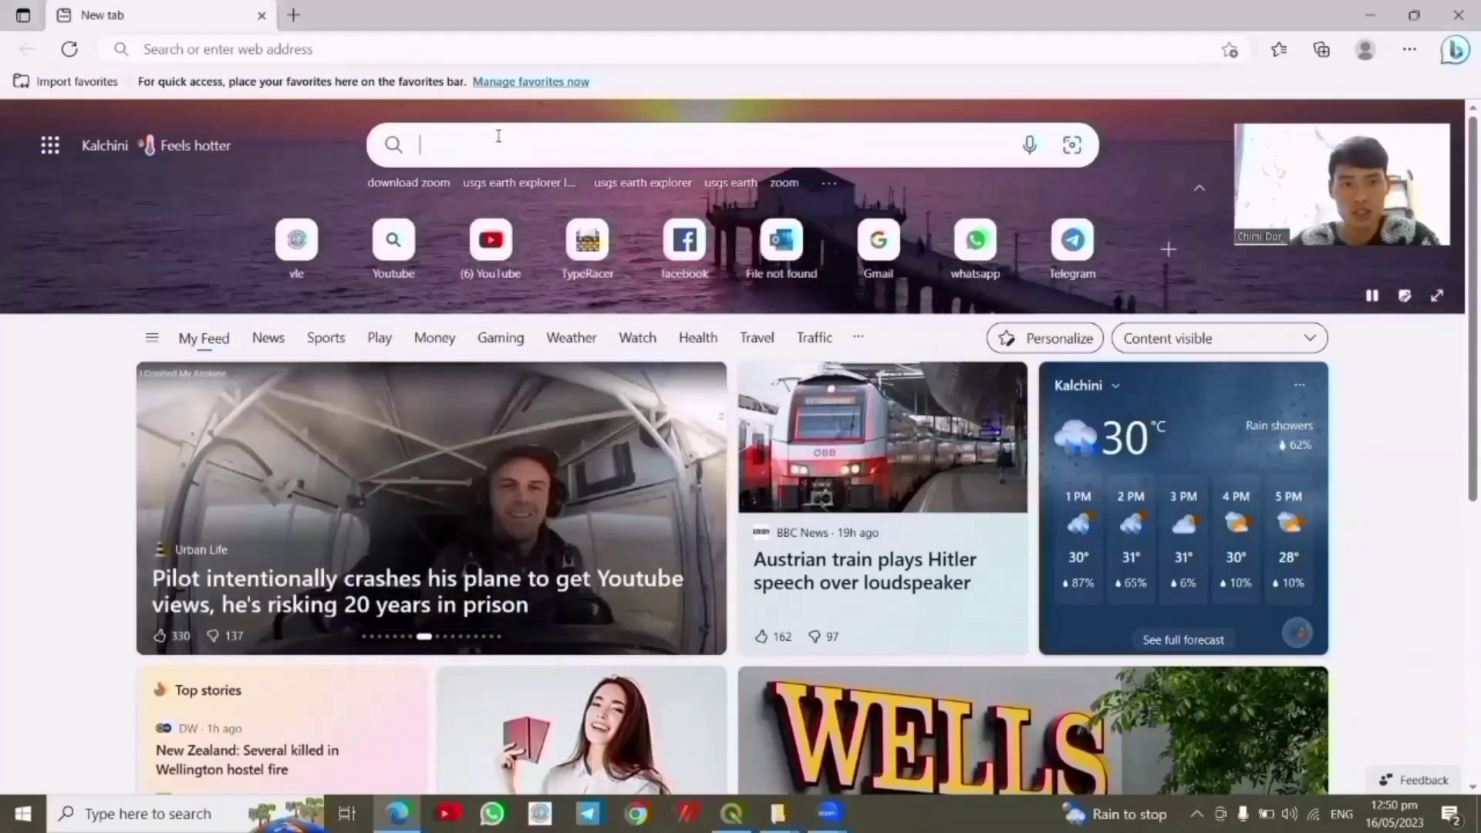
left_click(498, 136)
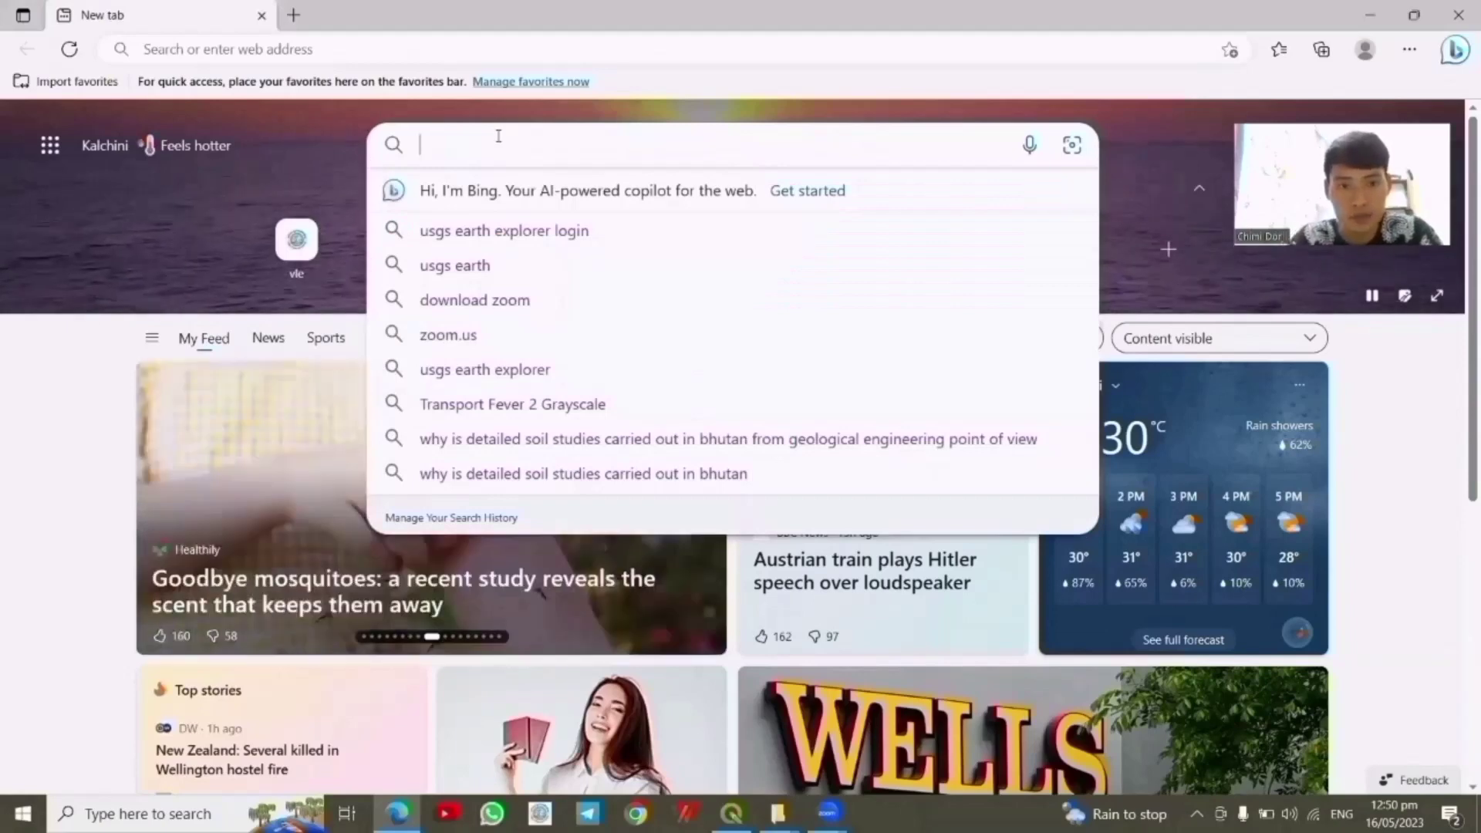
type("us")
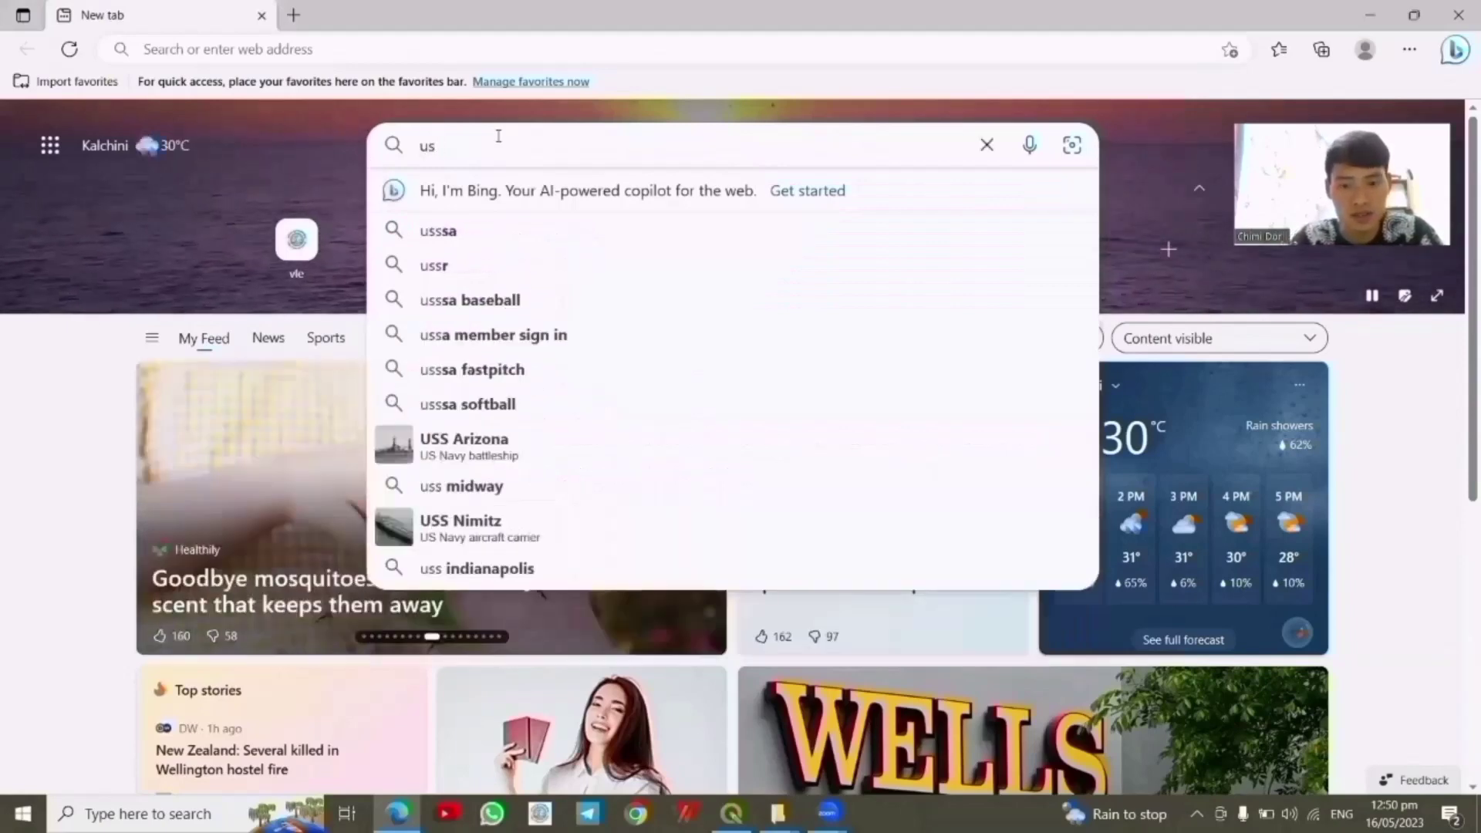
type("gs")
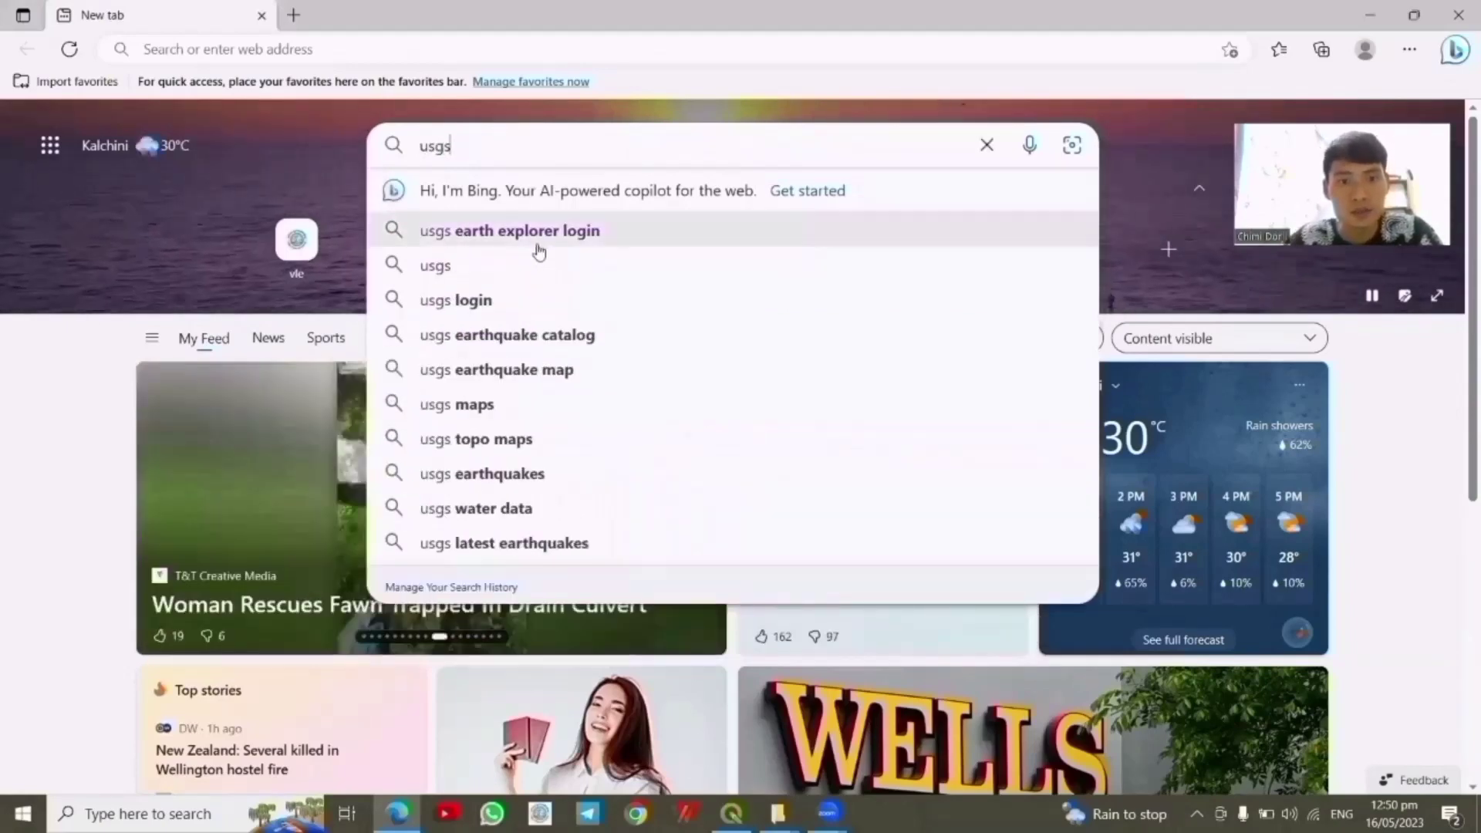
left_click(538, 231)
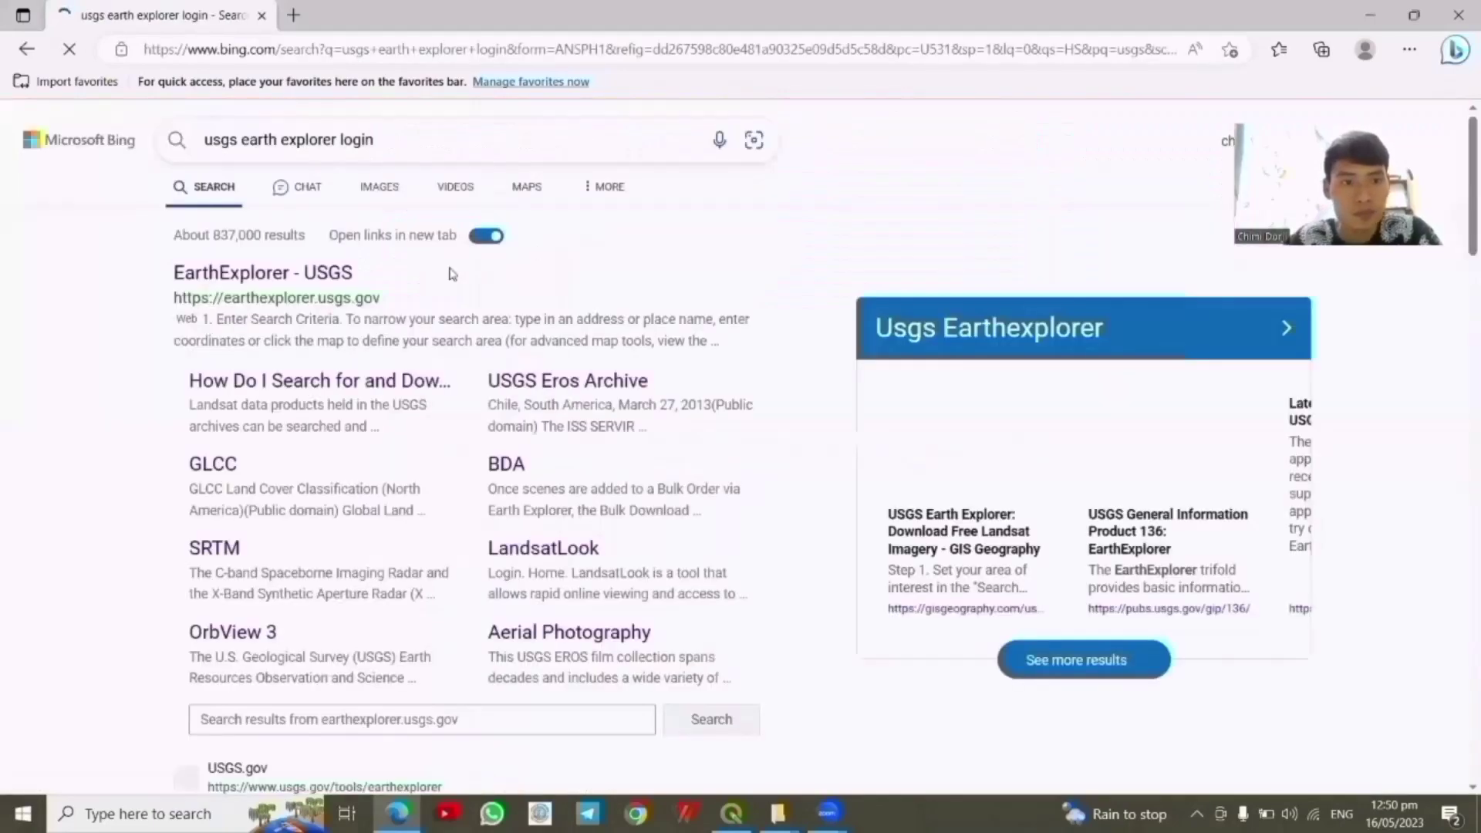
left_click(297, 279)
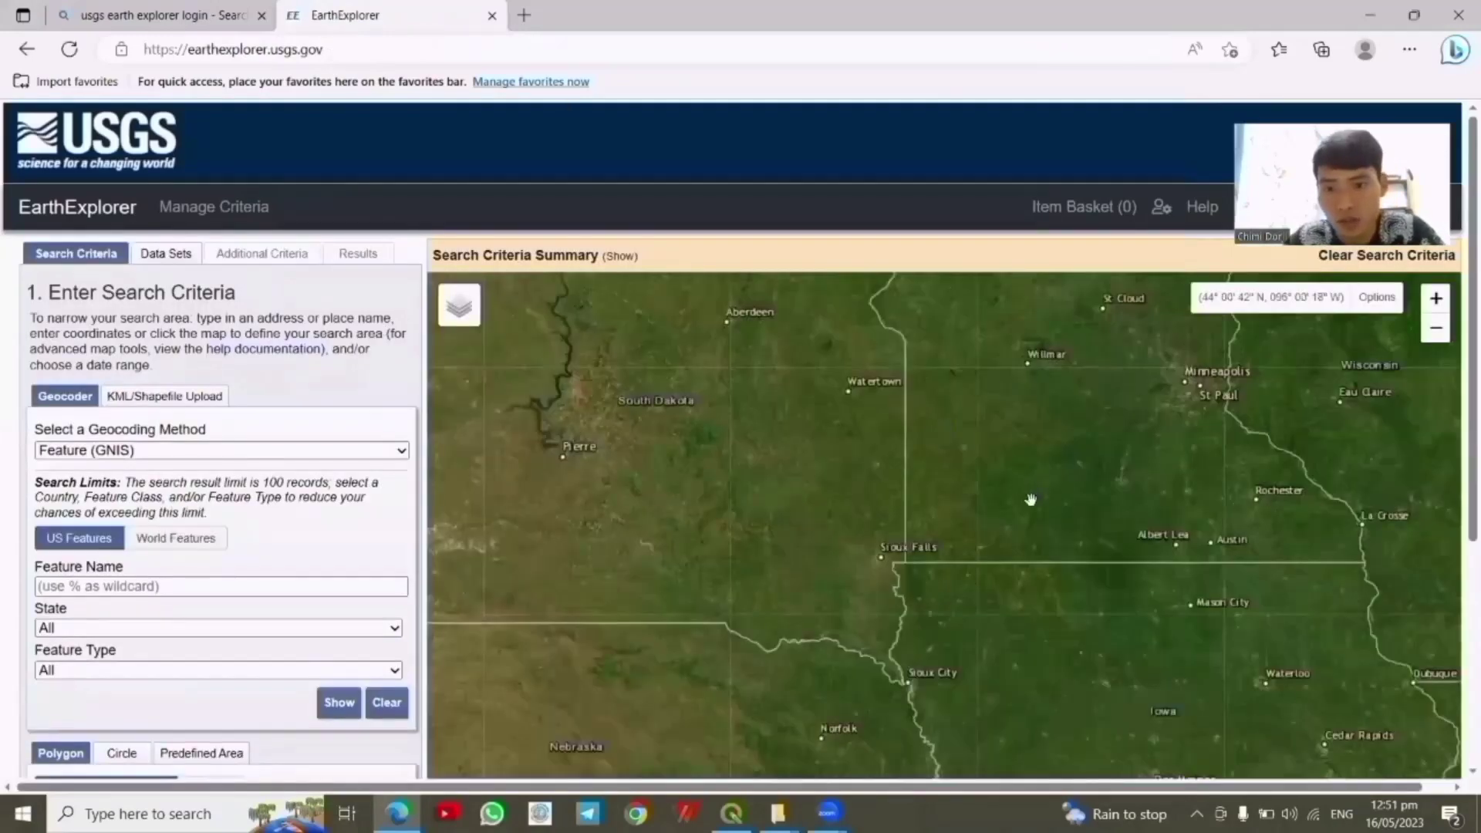
Start a search-area polygon over western Bhutan, placing vertices from the northwestern border southeast past Thimphu to the southern border near Phuntsholing
left_click_drag(1030, 500, 664, 512)
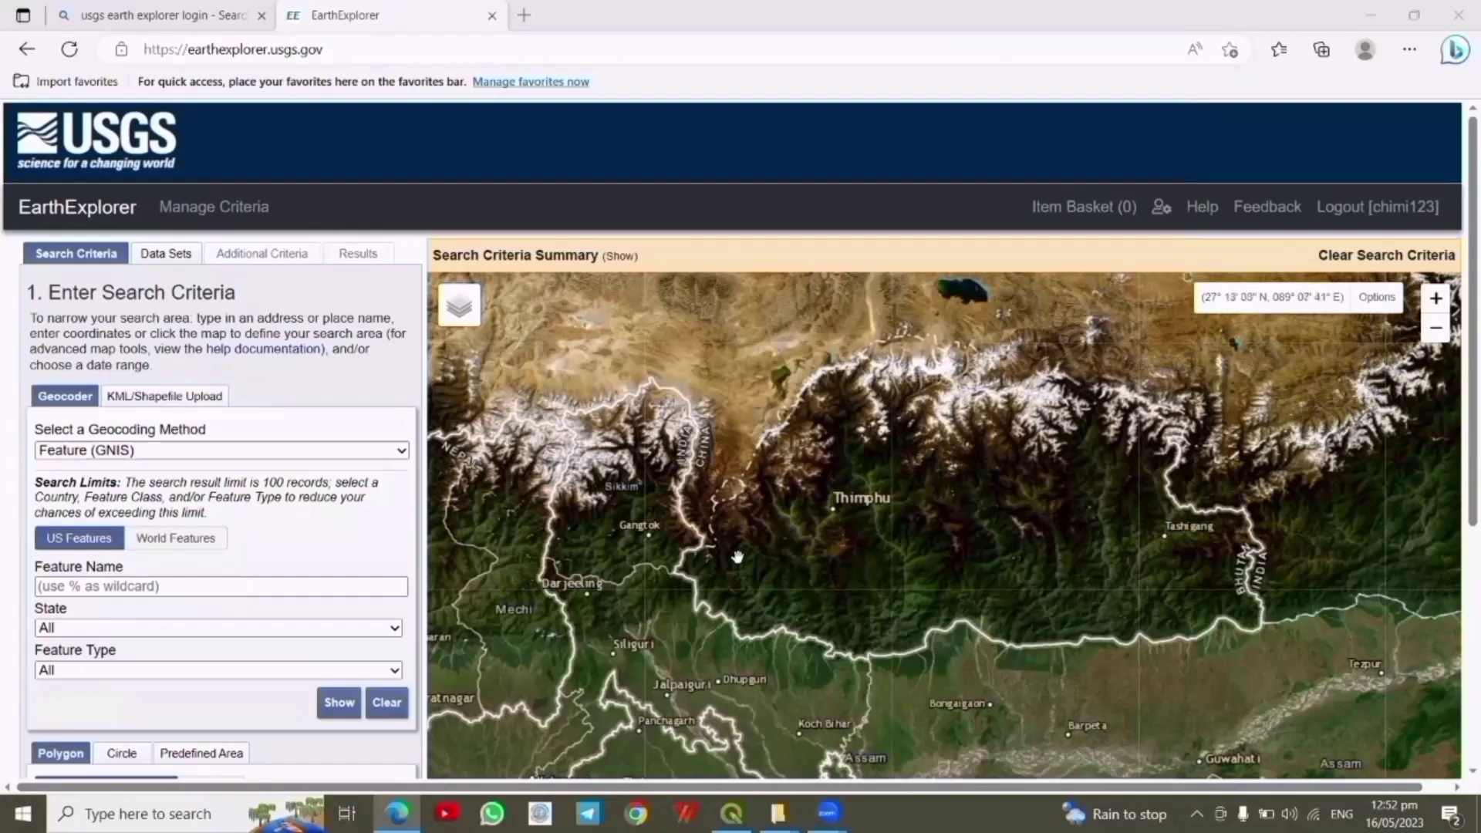
scroll(738, 557, "up", 2)
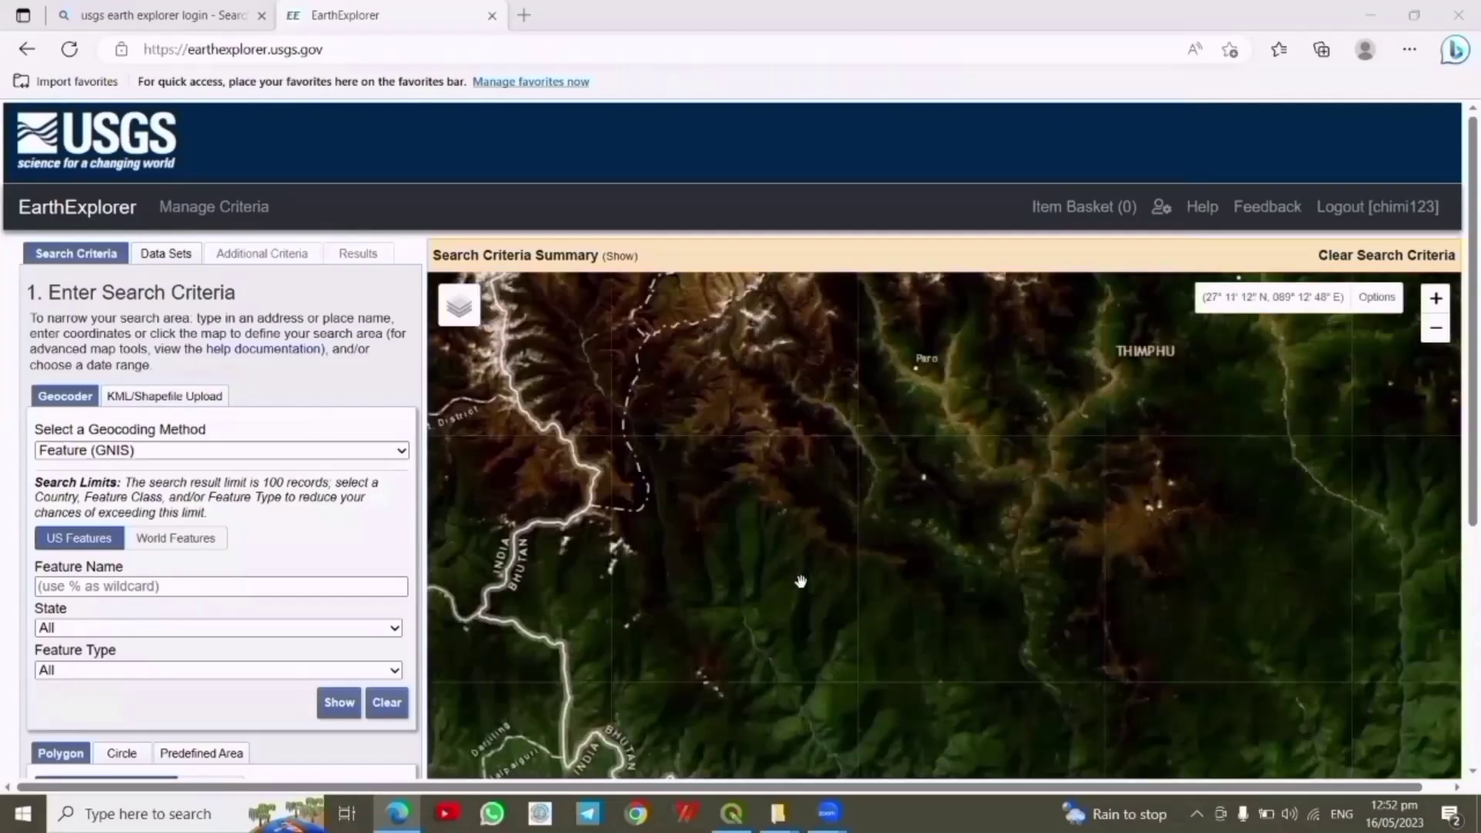
scroll(801, 581, "down", 1)
scroll(800, 580, "up", 1)
scroll(833, 539, "down", 1)
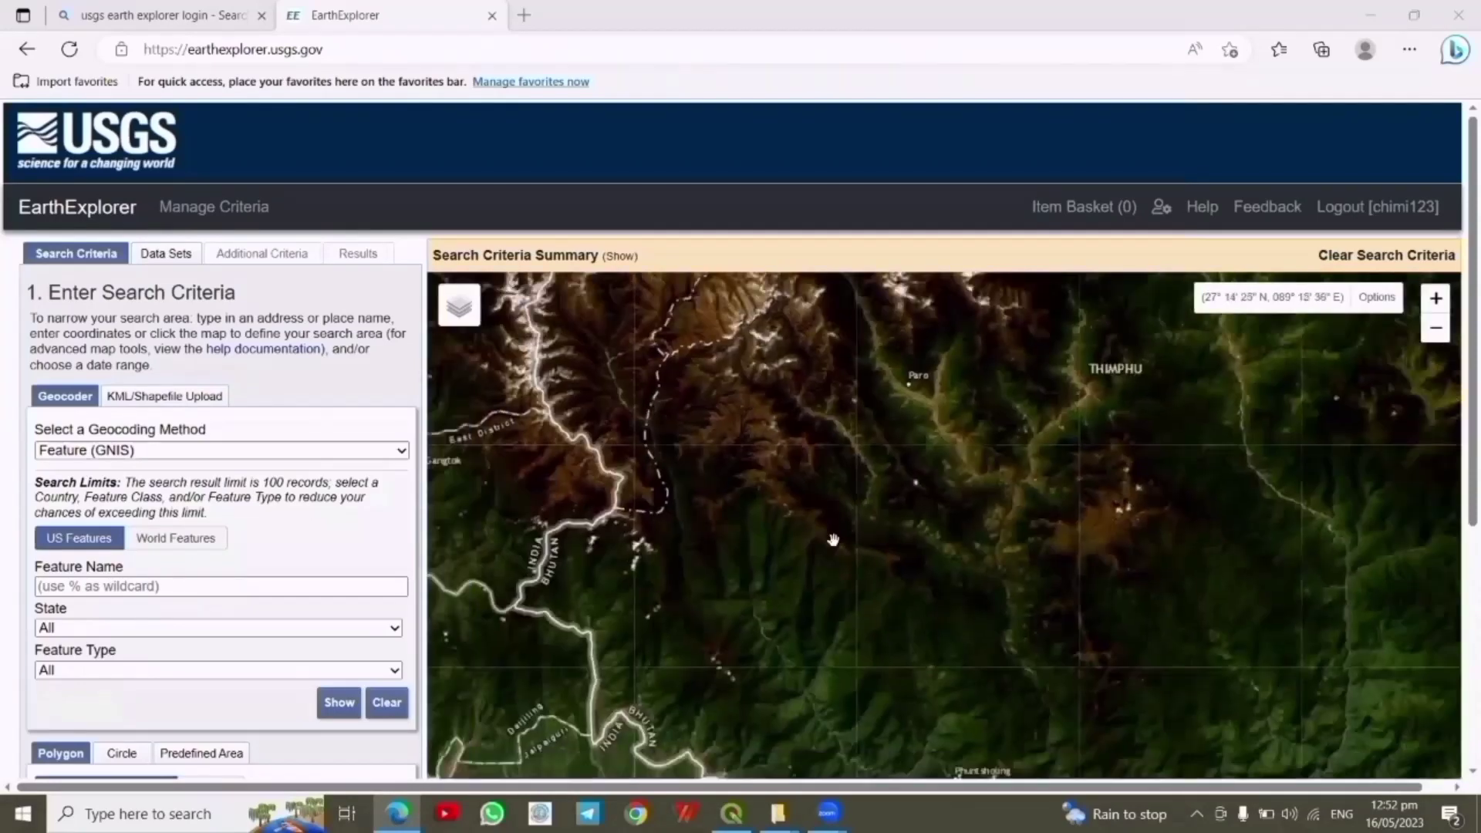
scroll(777, 524, "up", 1)
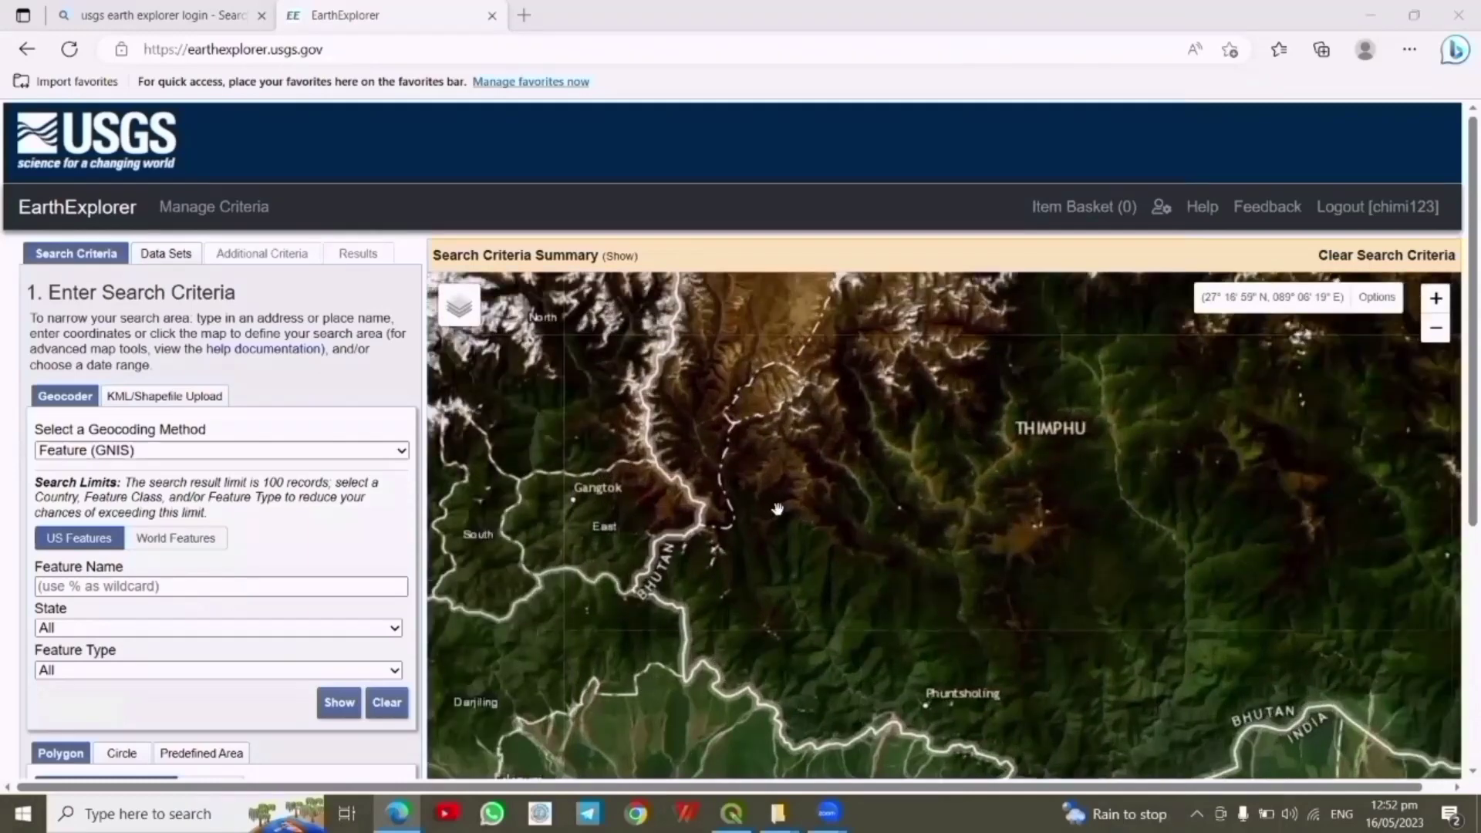
left_click_drag(768, 484, 759, 444)
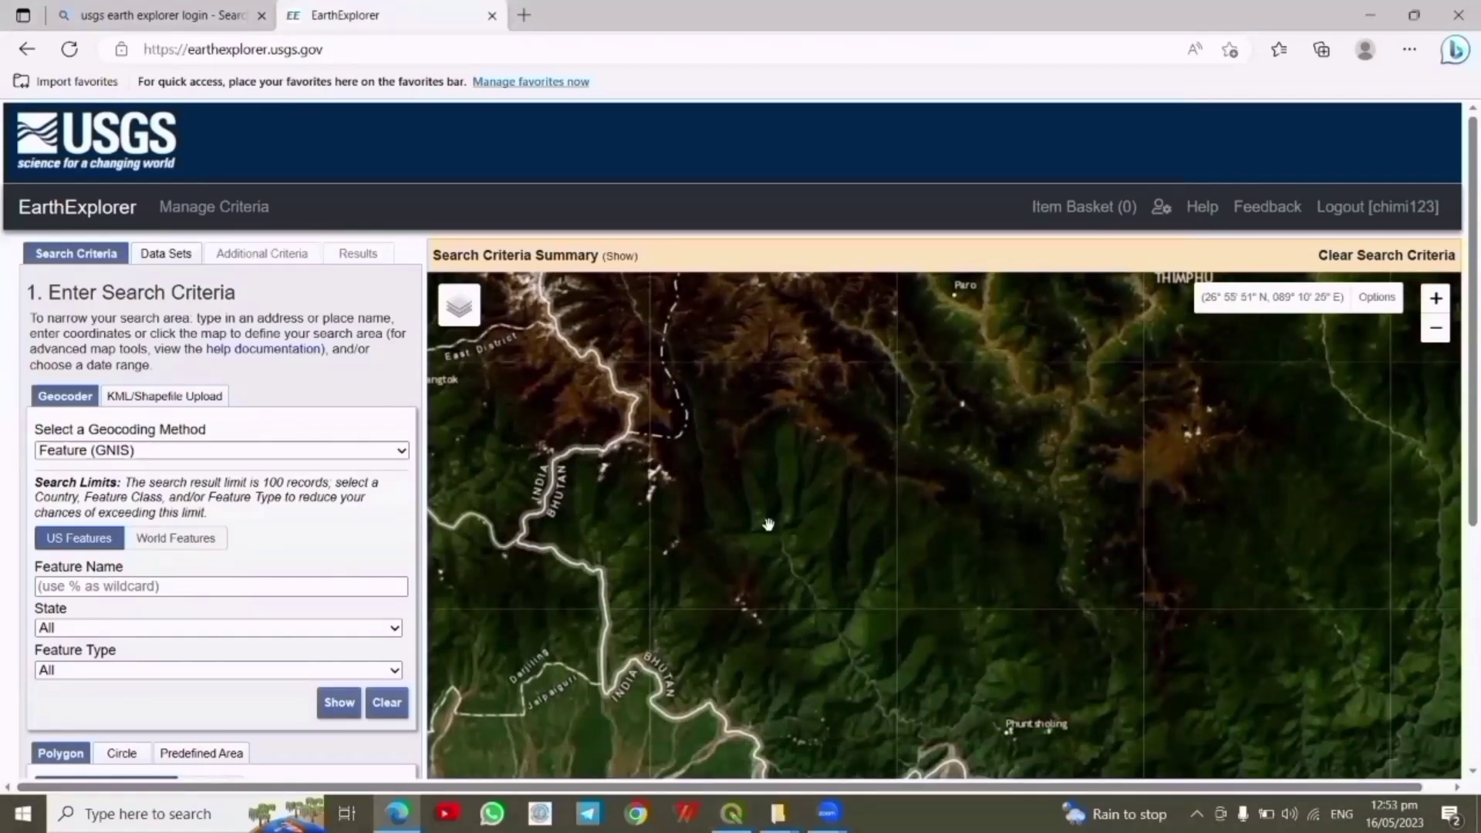
scroll(771, 513, "down", 1)
left_click_drag(777, 436, 759, 478)
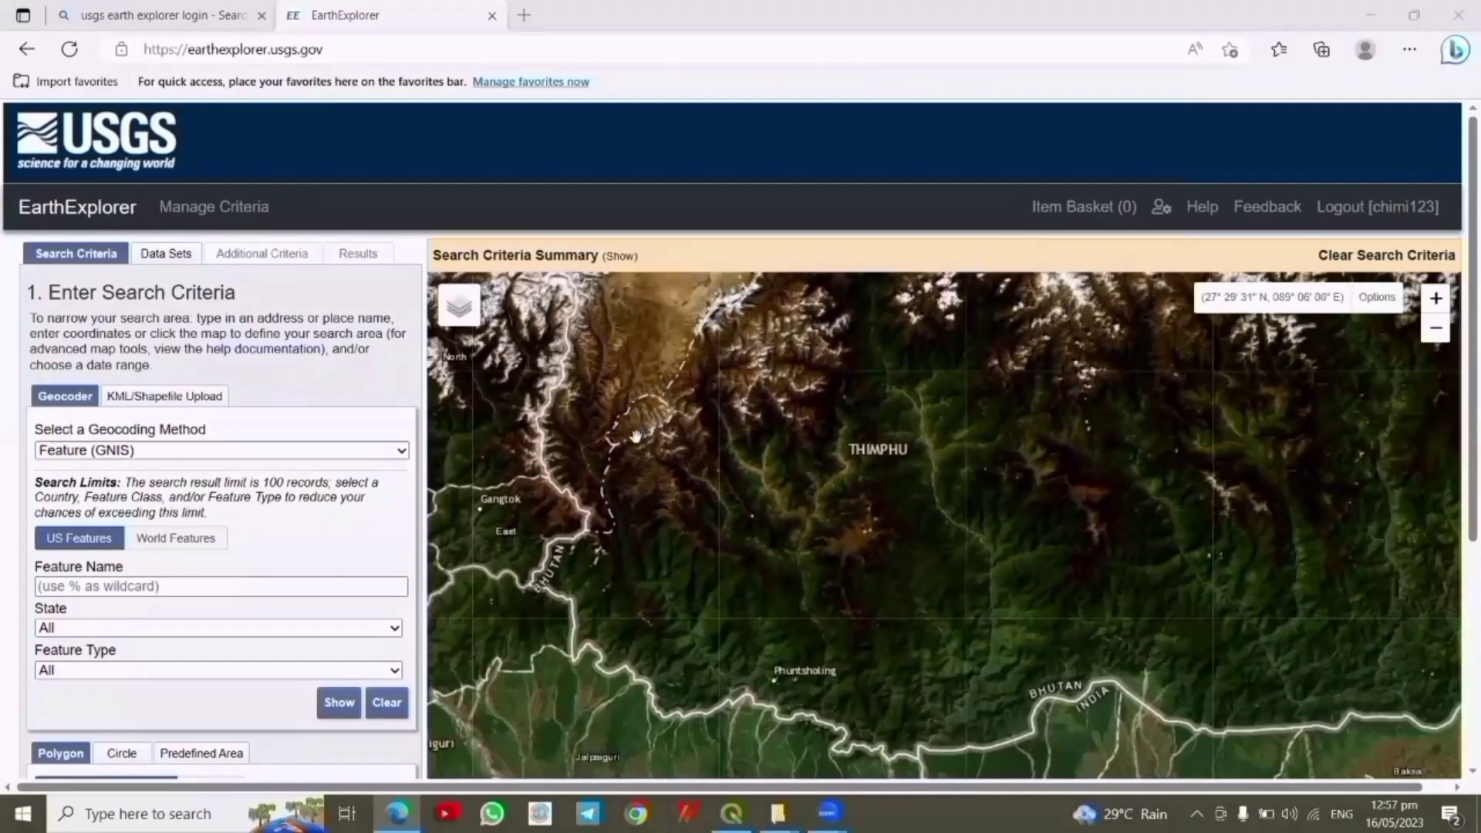
left_click(637, 430)
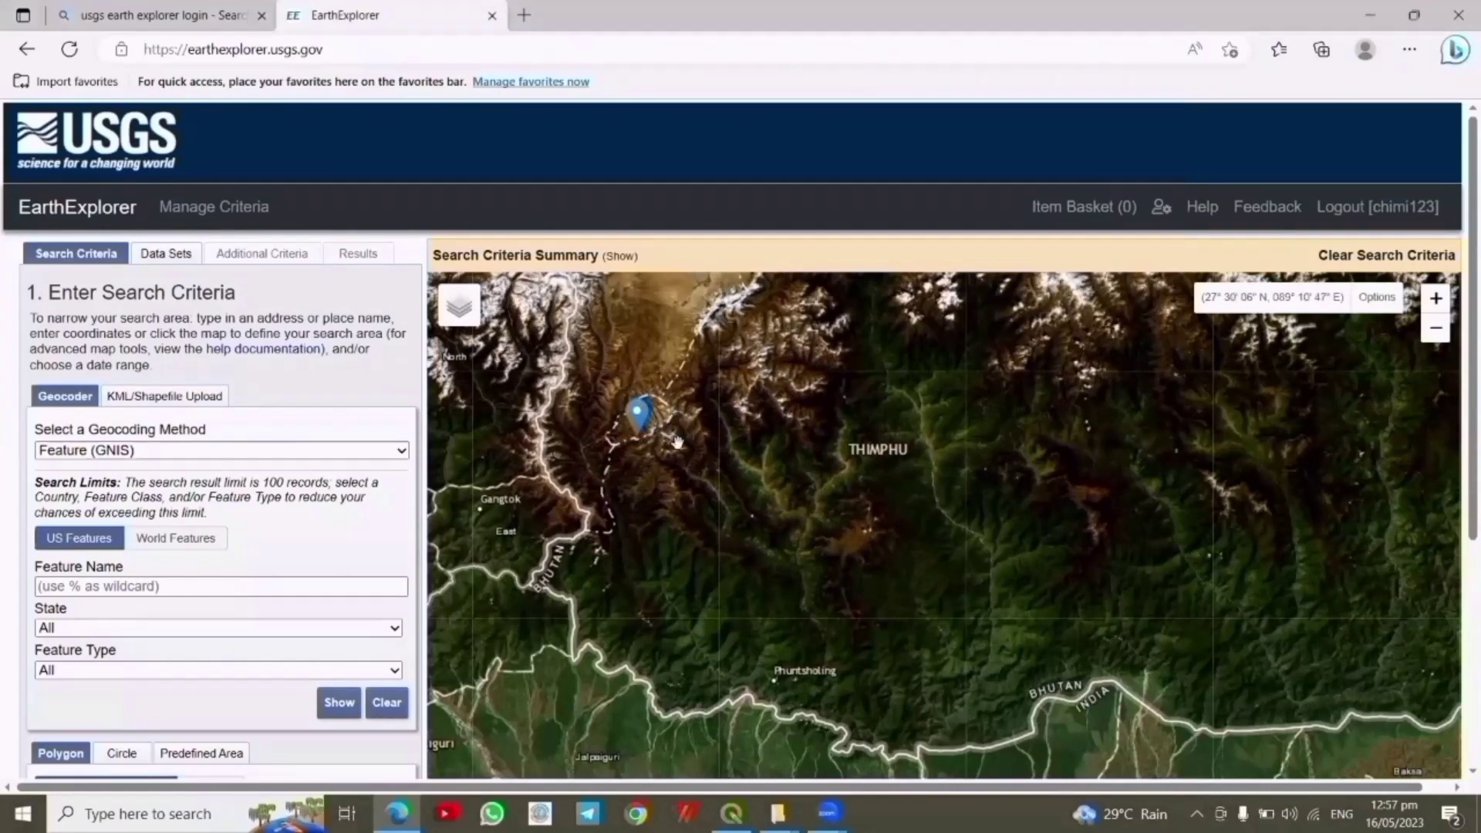
left_click(703, 444)
left_click(794, 500)
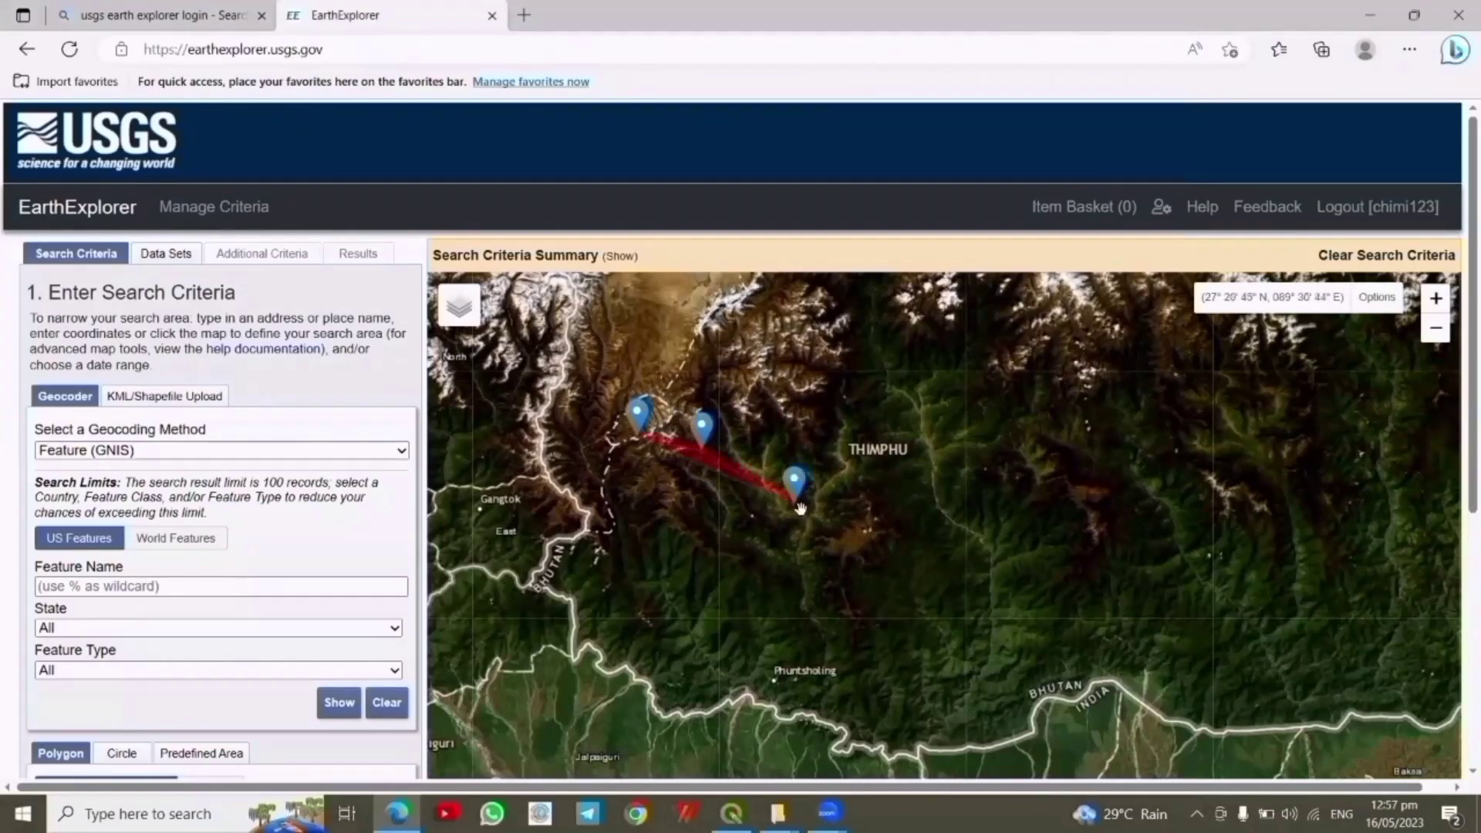
left_click(851, 614)
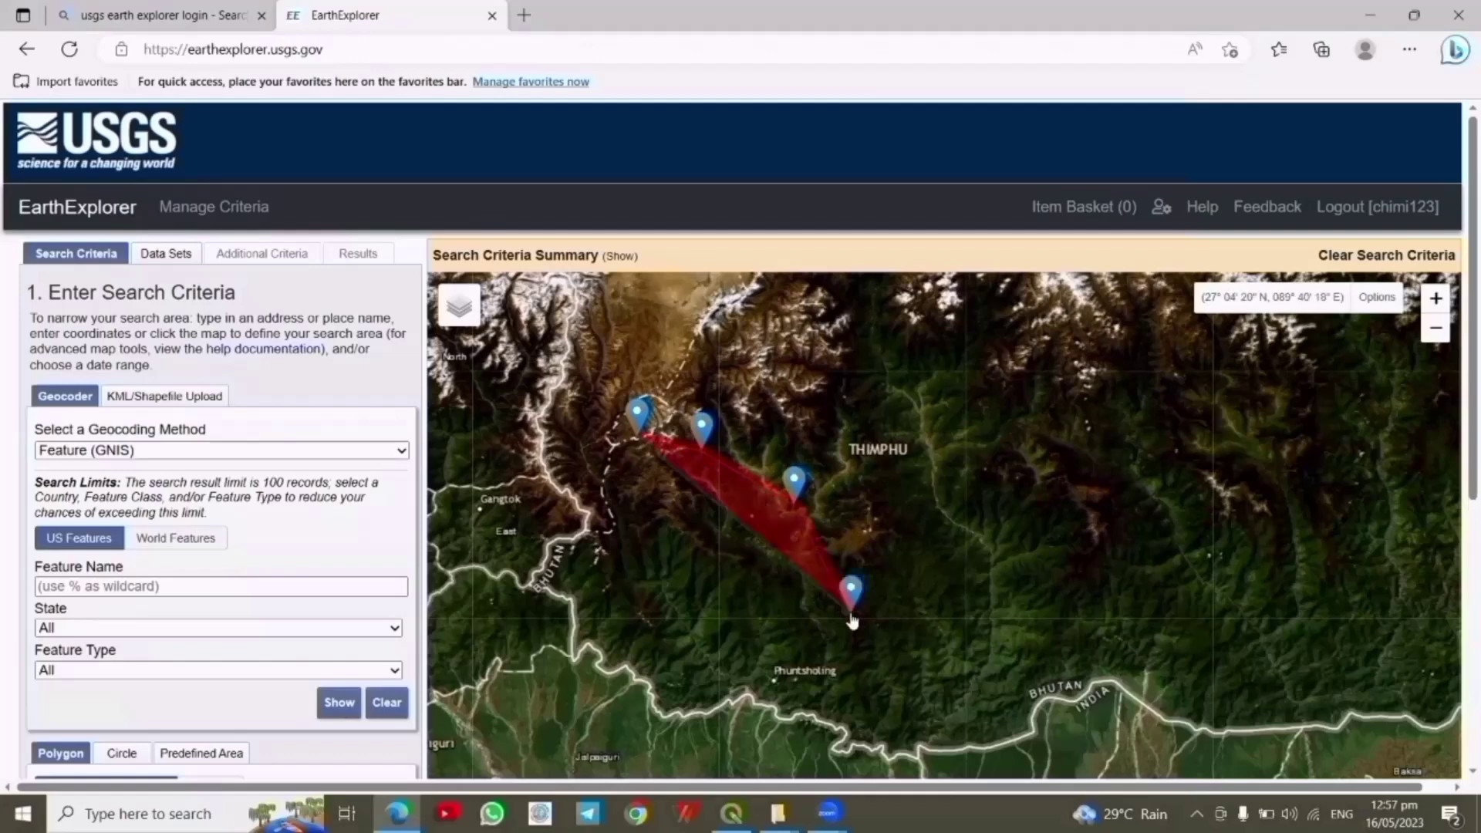
left_click(834, 725)
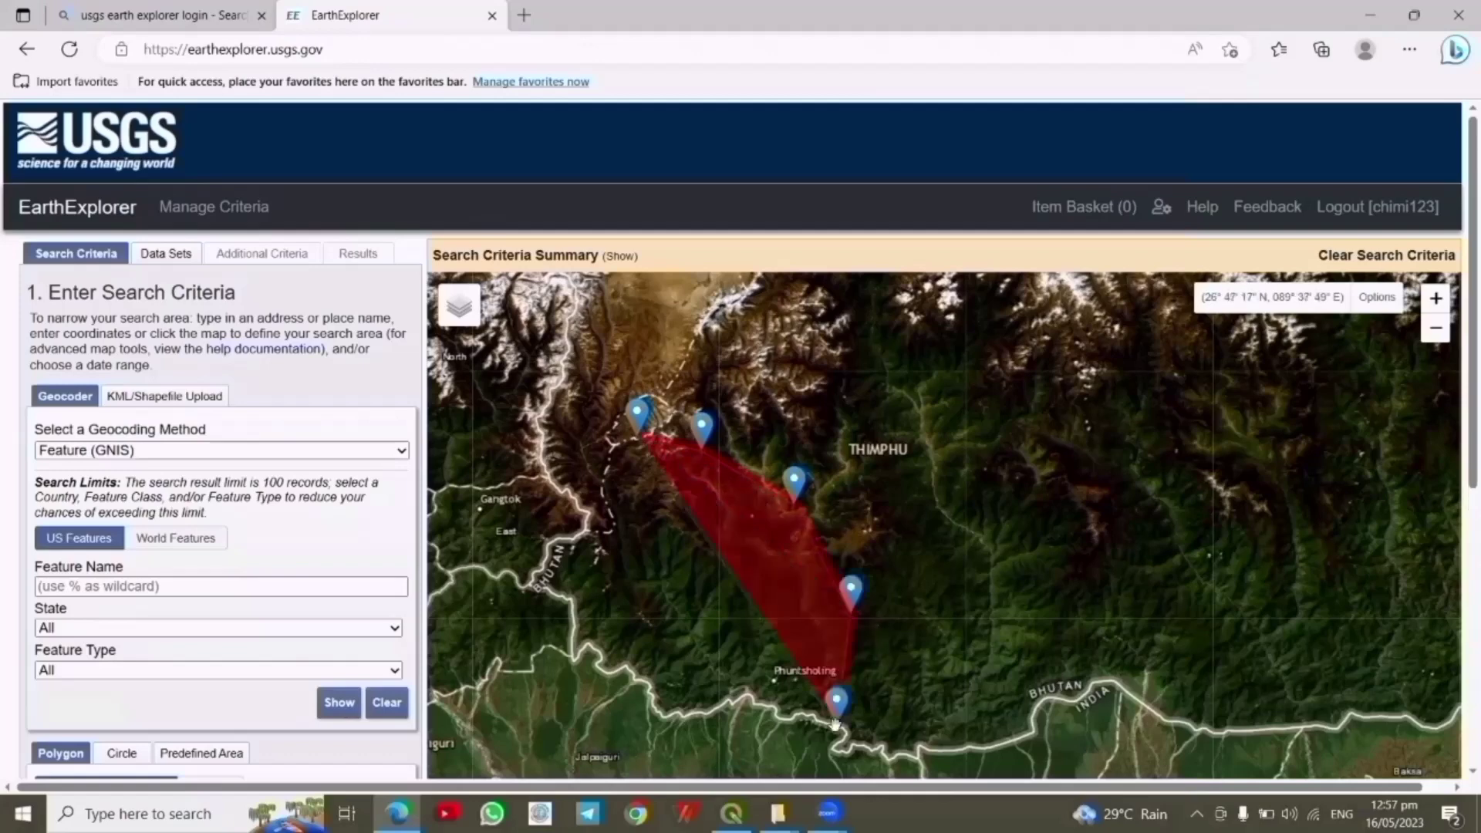
Complete the search-area polygon with vertices along Bhutan's southern and western borders, back up to the first vertex
left_click(742, 725)
left_click(650, 706)
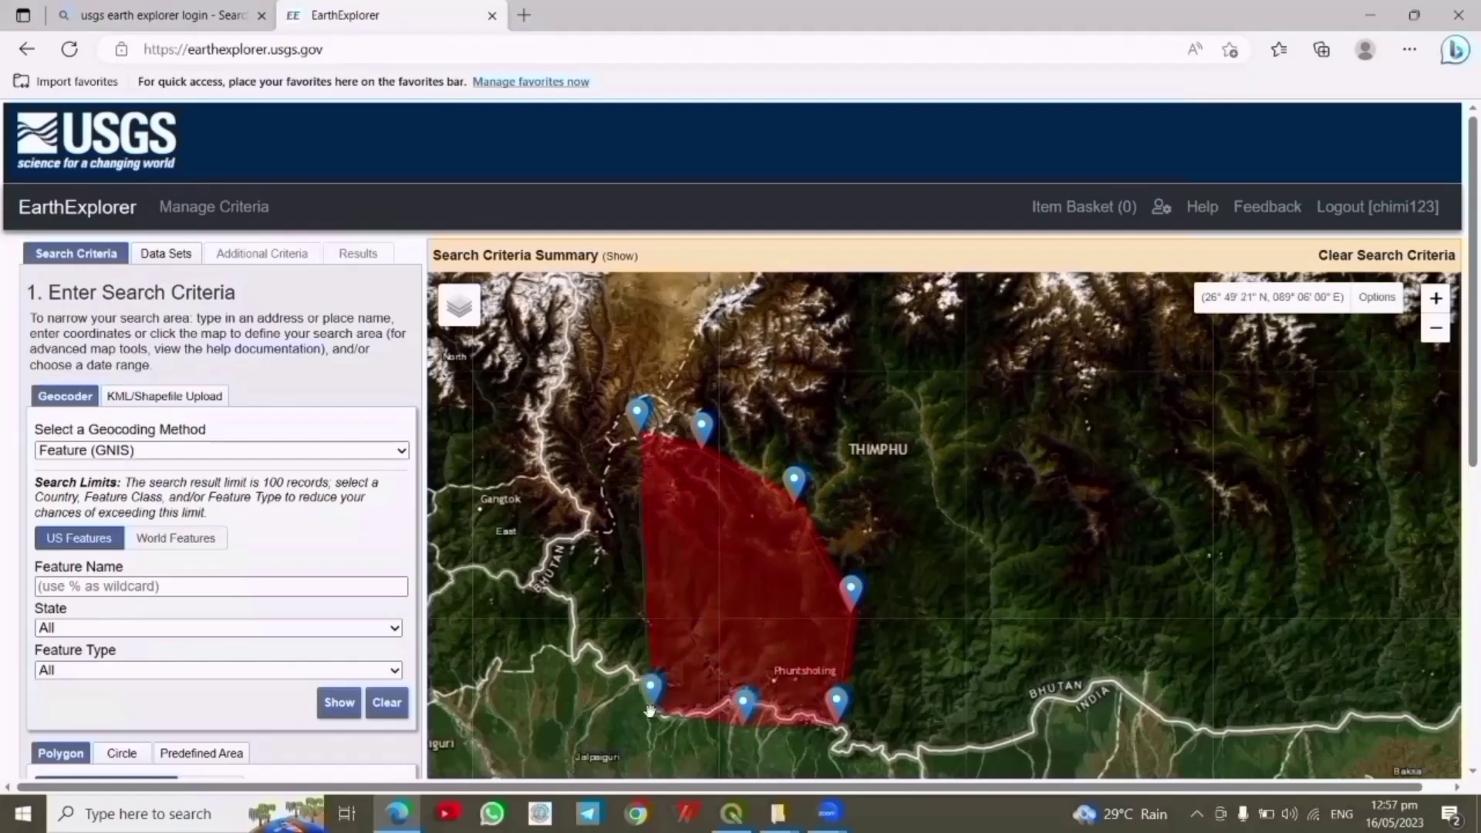
left_click(590, 671)
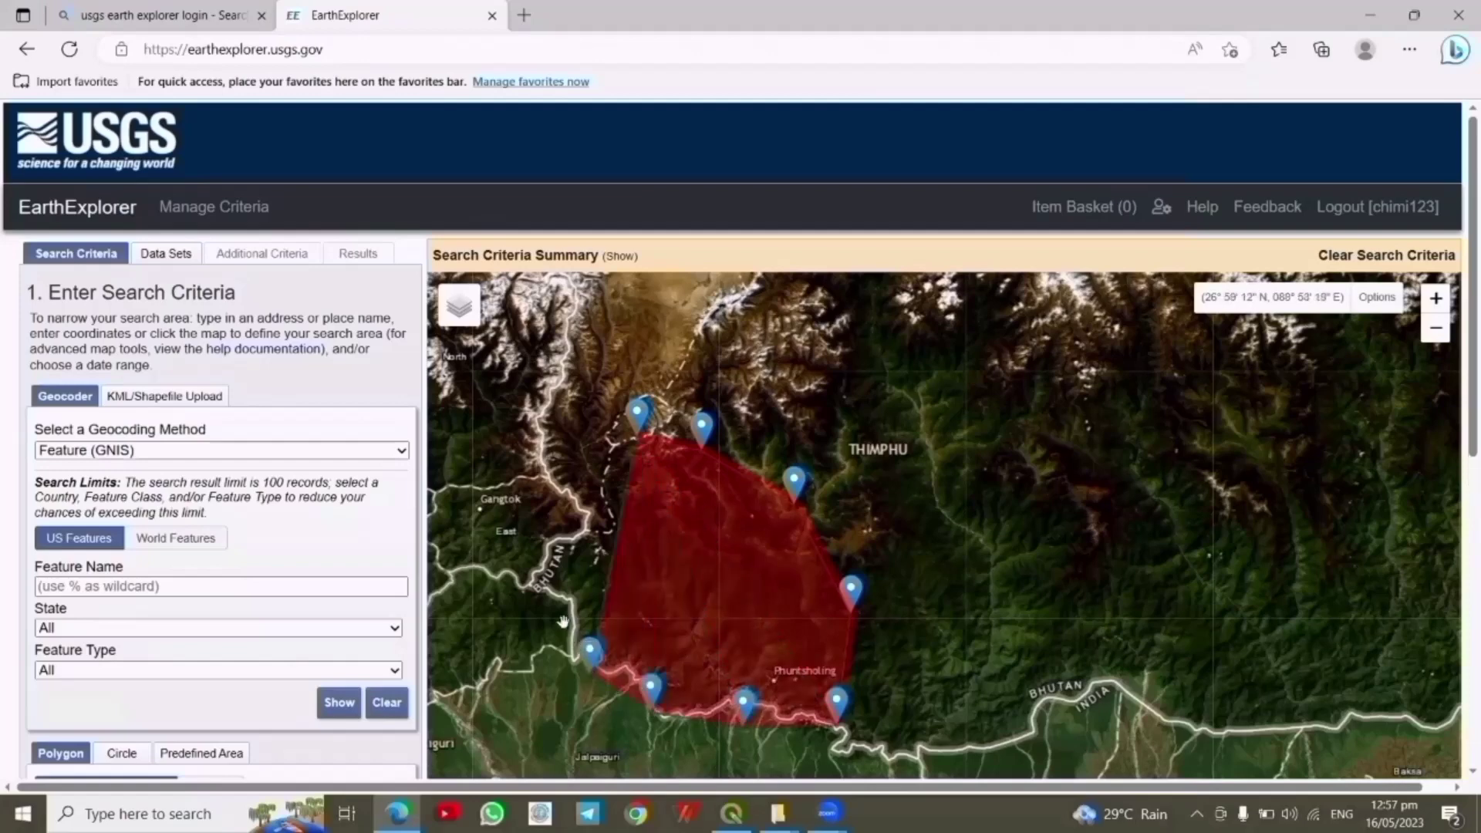
left_click(547, 599)
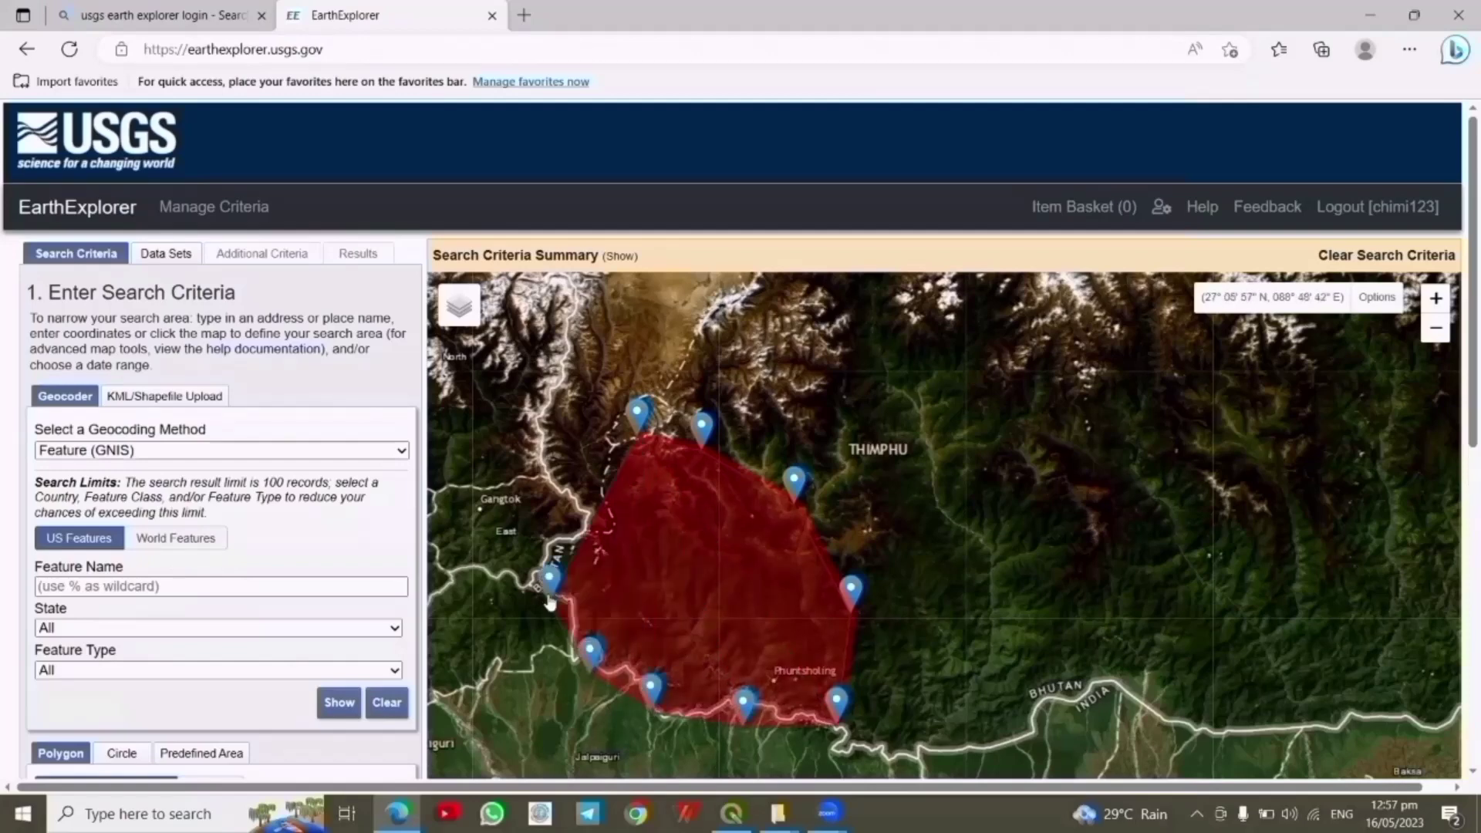
left_click(550, 540)
left_click(607, 450)
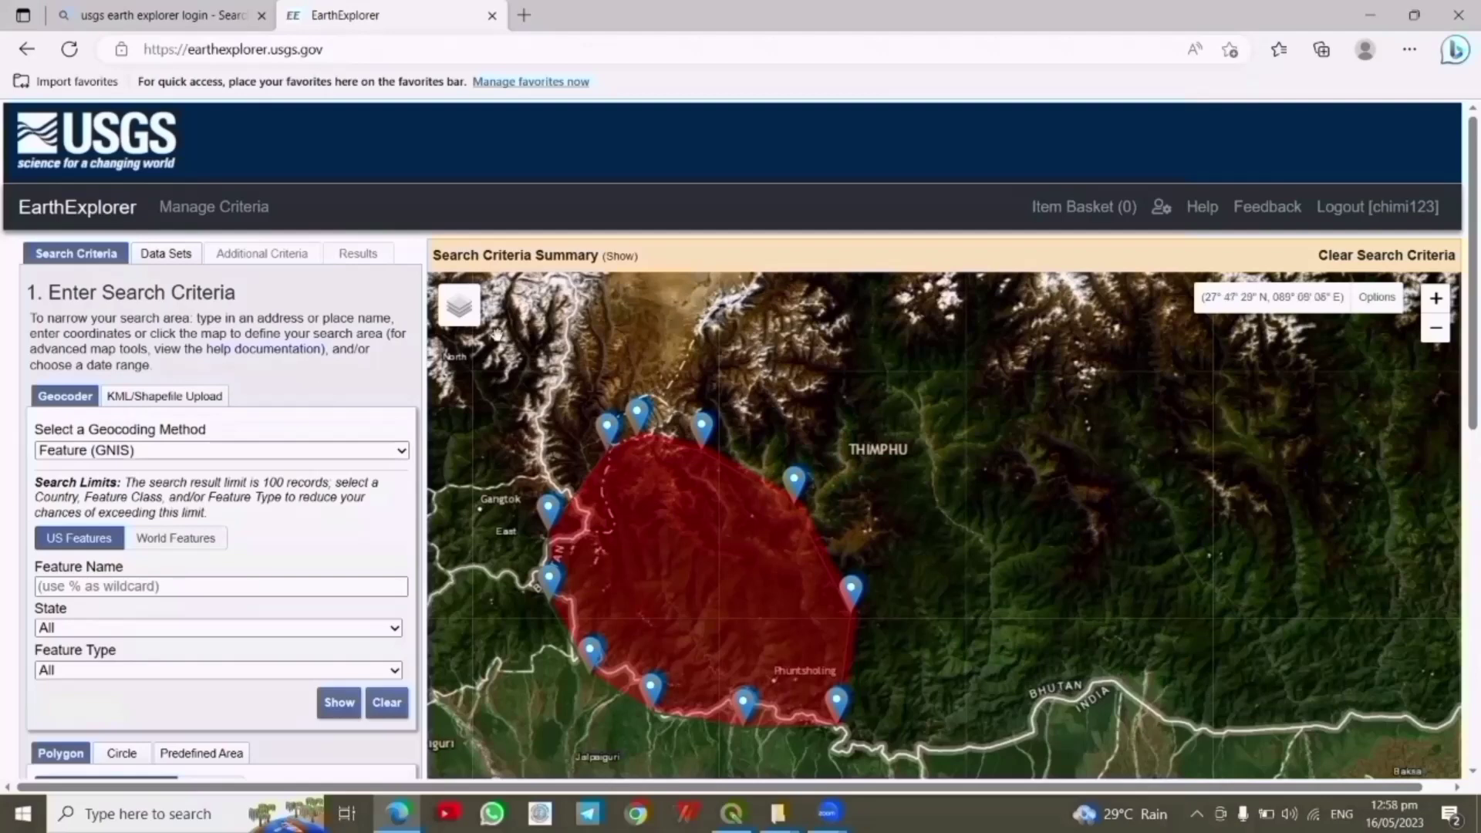
Select the SRTM 1 Arc-Second Global digital elevation data set and show its search results
left_click(194, 262)
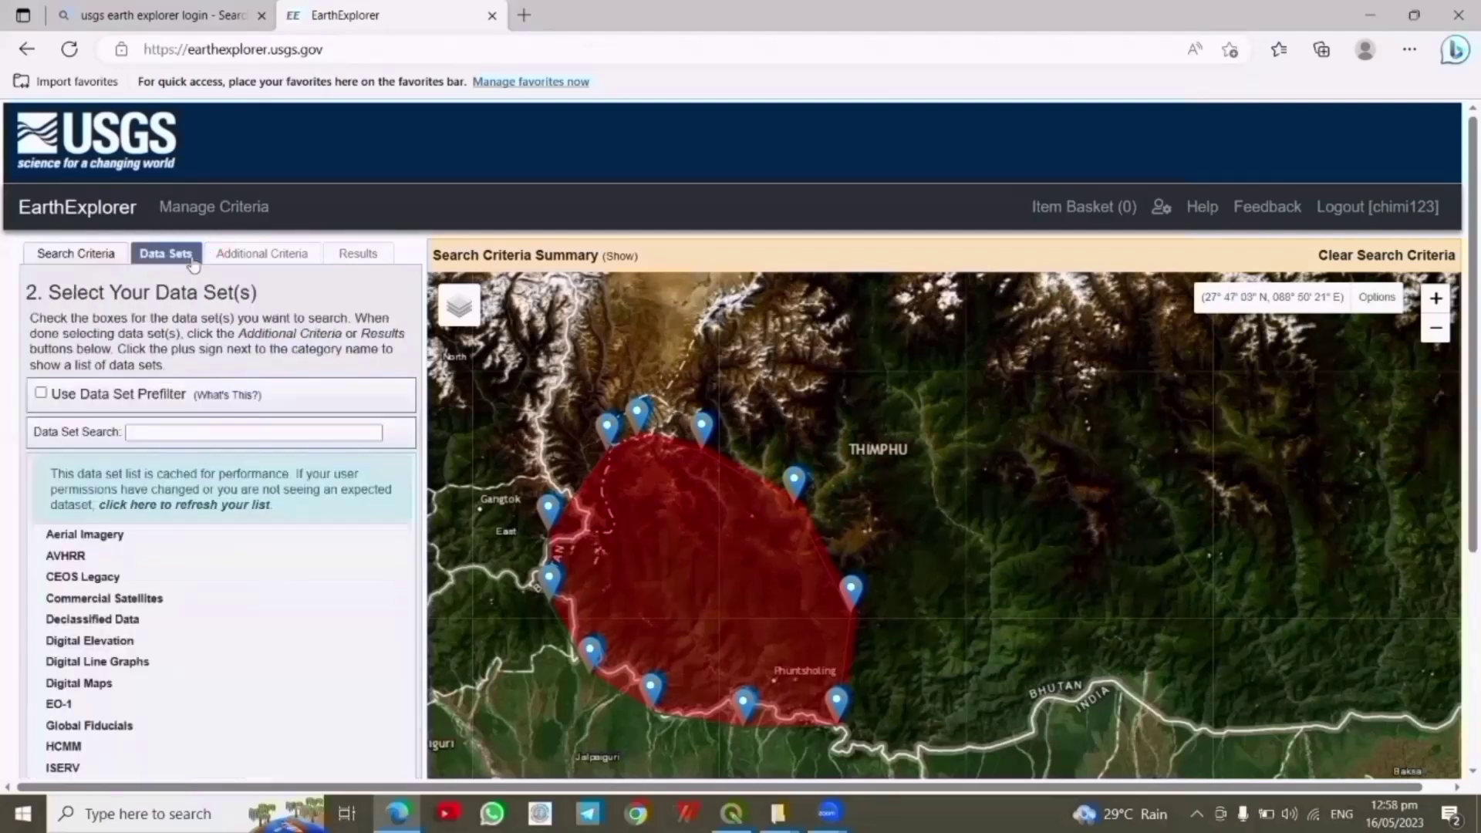
left_click(117, 646)
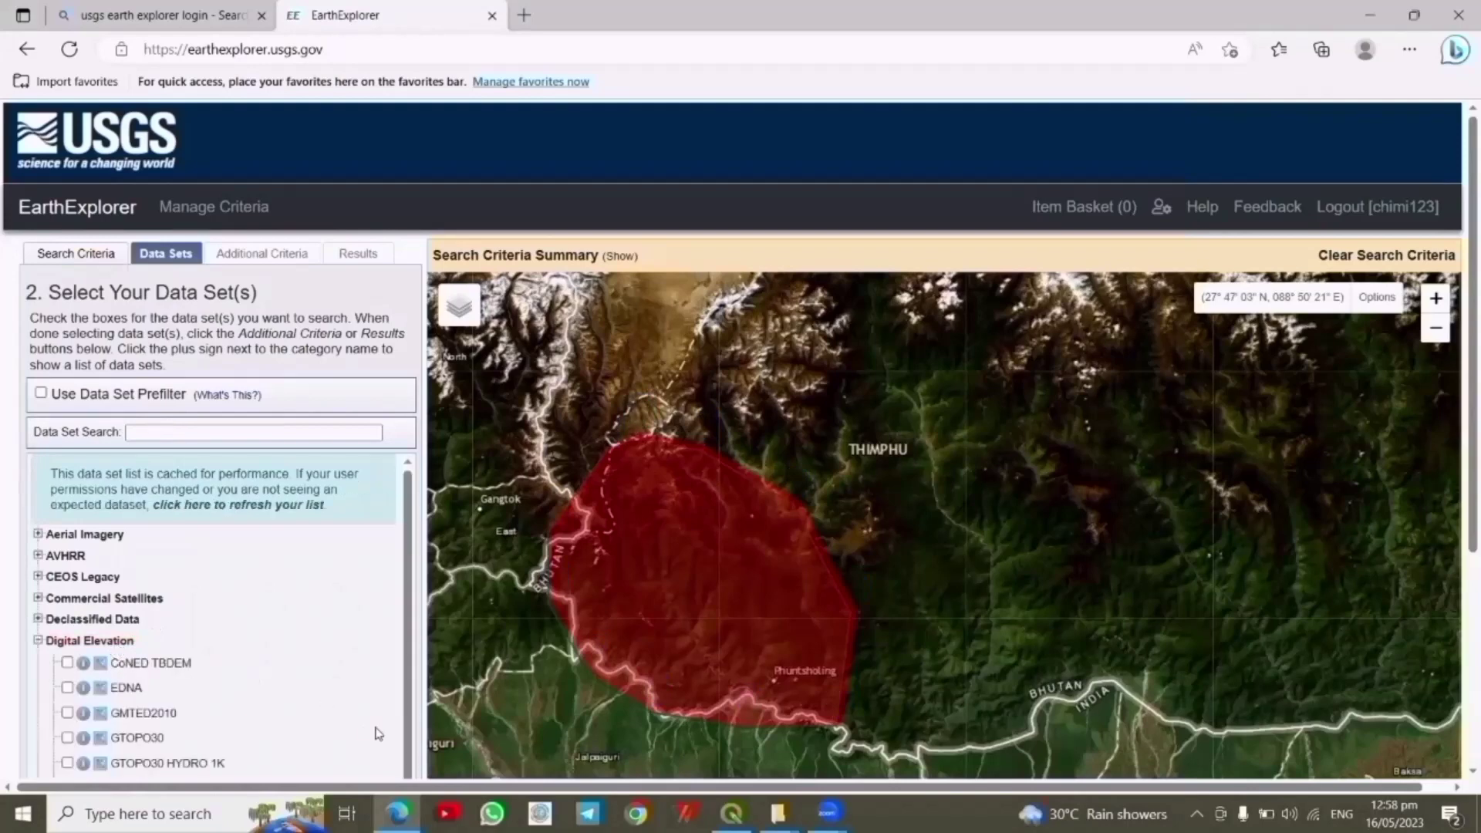
scroll(388, 734, "down", 2)
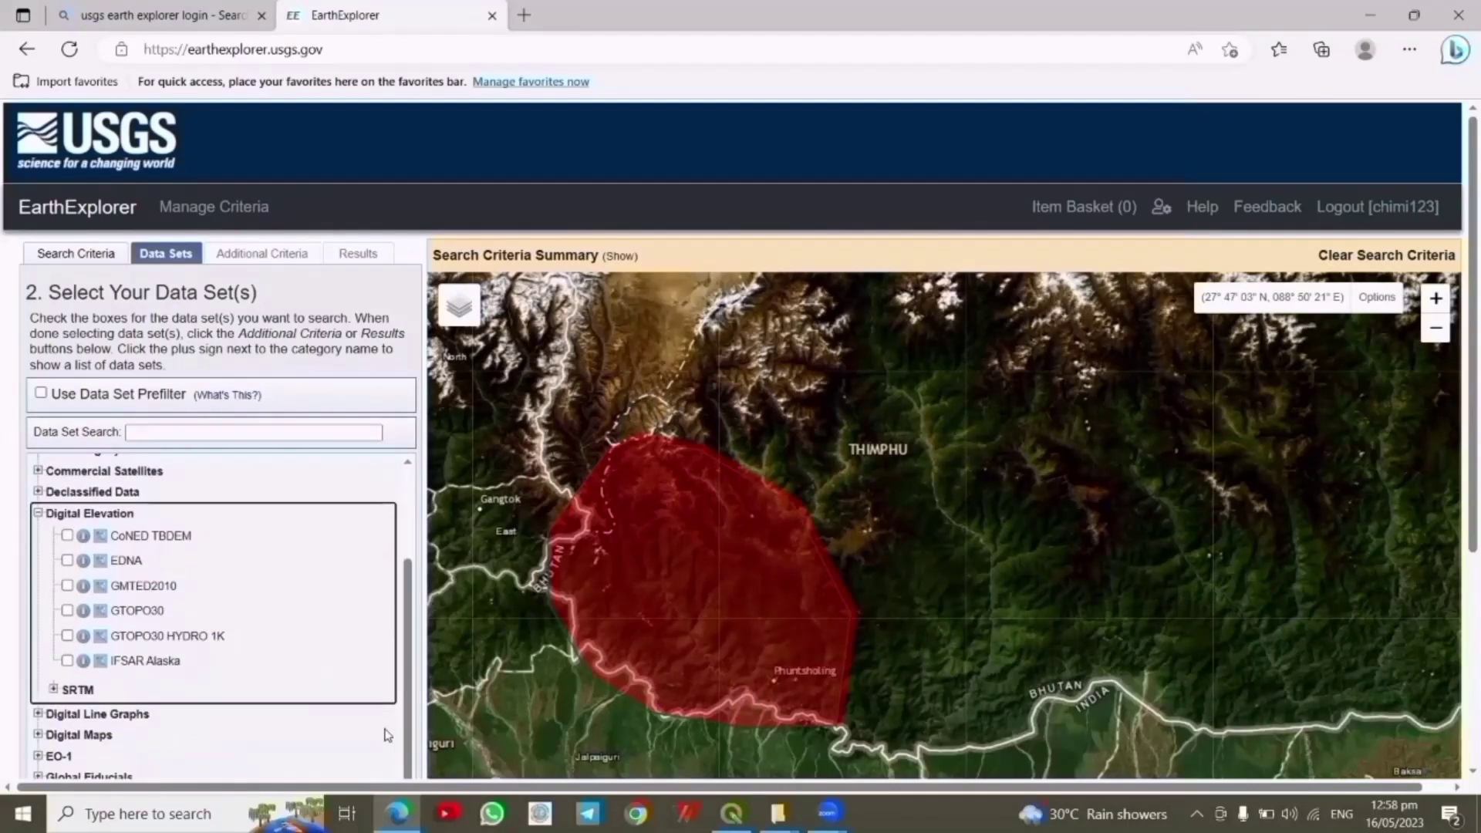
left_click(54, 688)
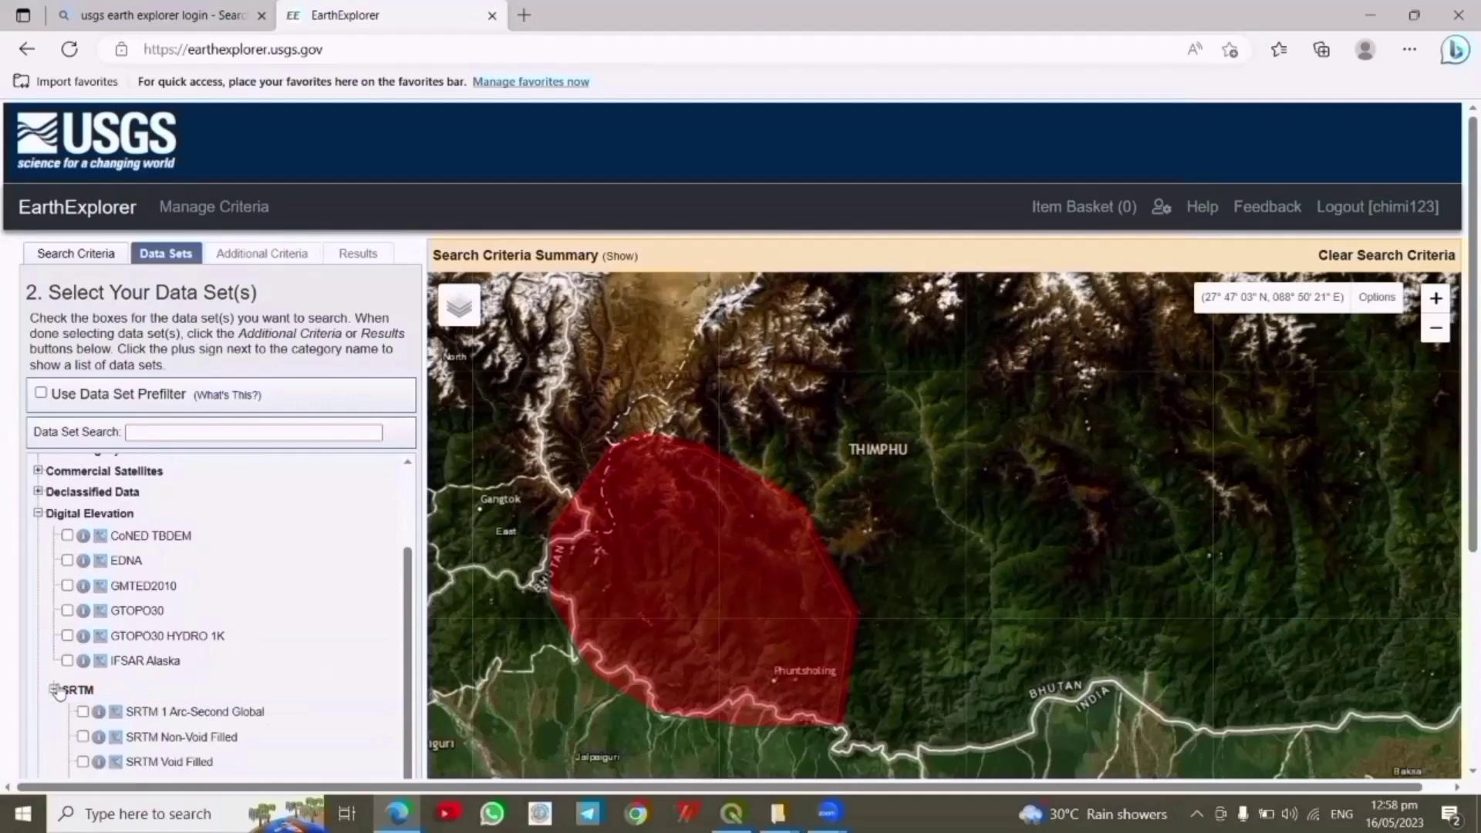
left_click(82, 712)
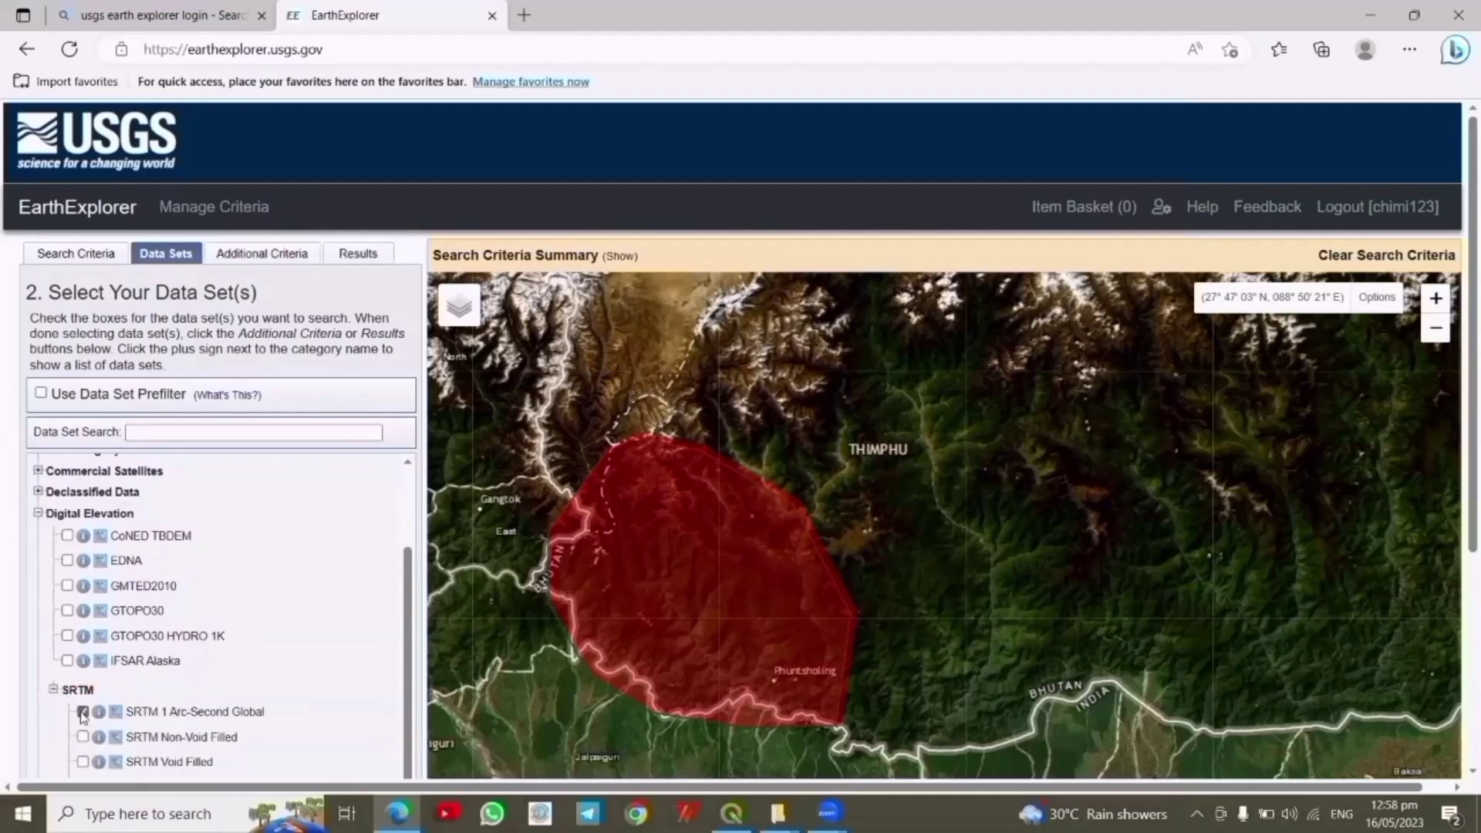
left_click(353, 255)
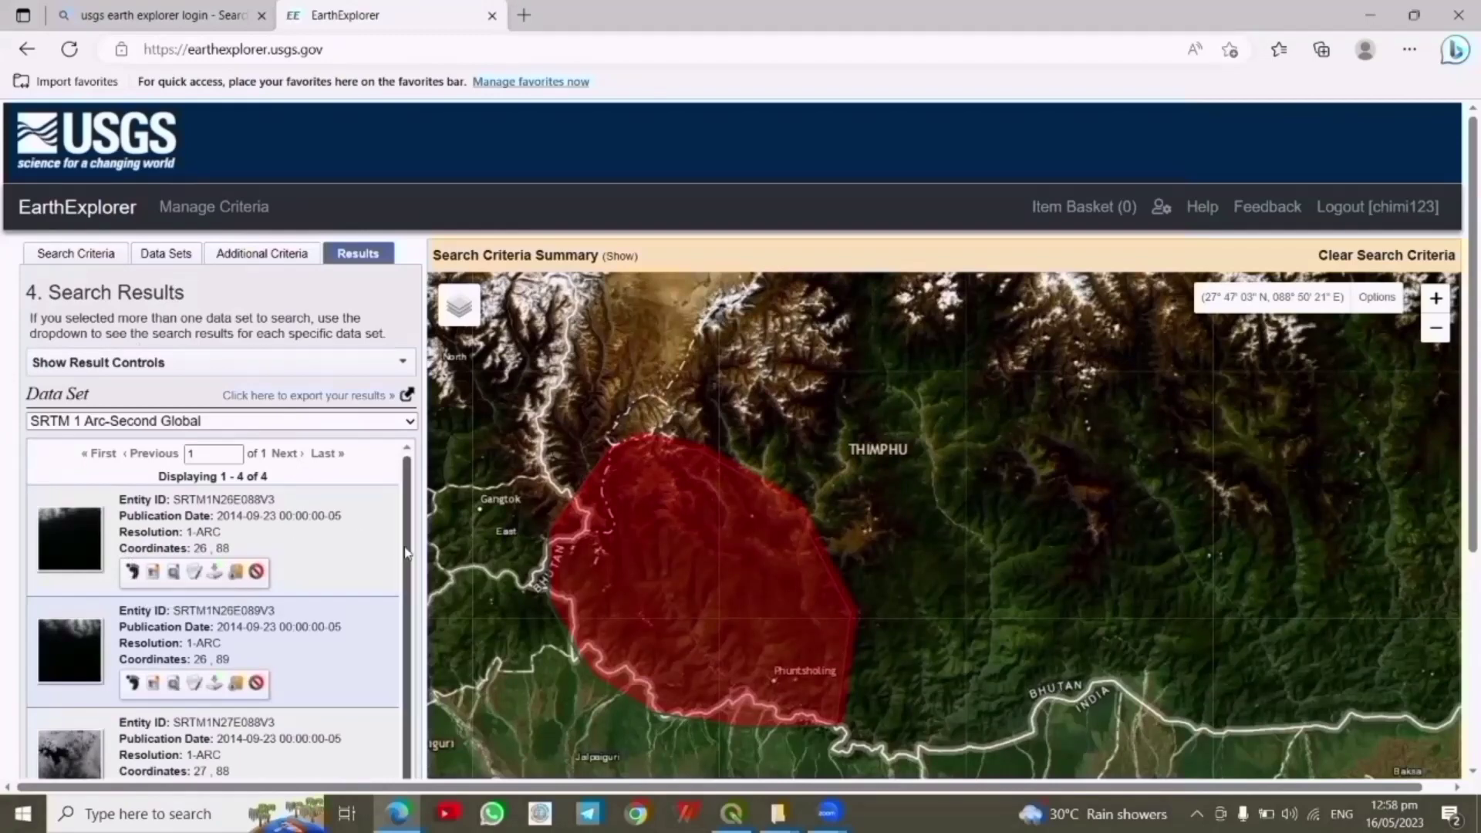
Display the result footprints on the map to compare coverage, keeping only those of SRTM1N26E089V3 and SRTM1N27E089V3 on
left_click(135, 574)
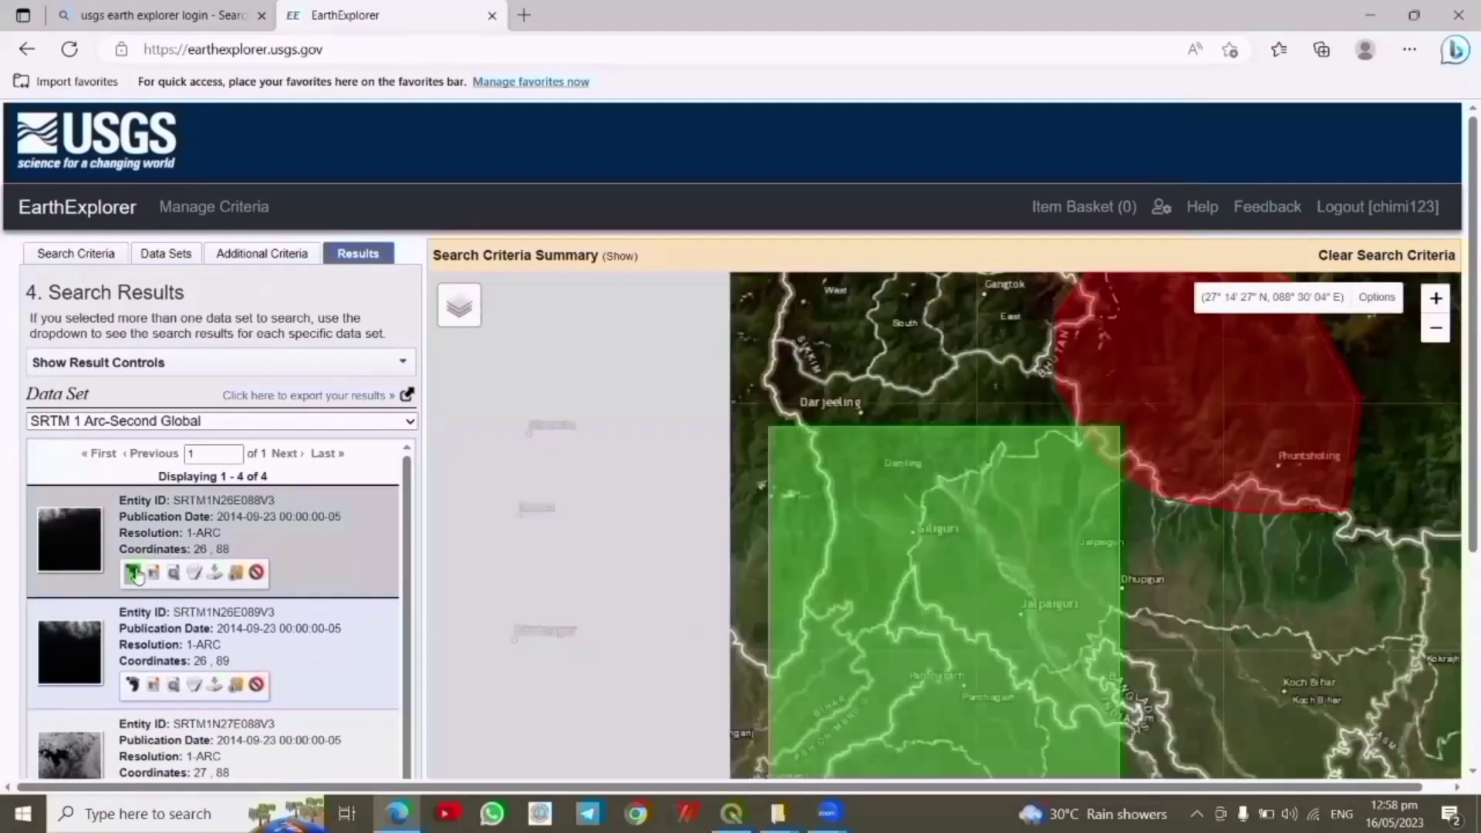
left_click(135, 683)
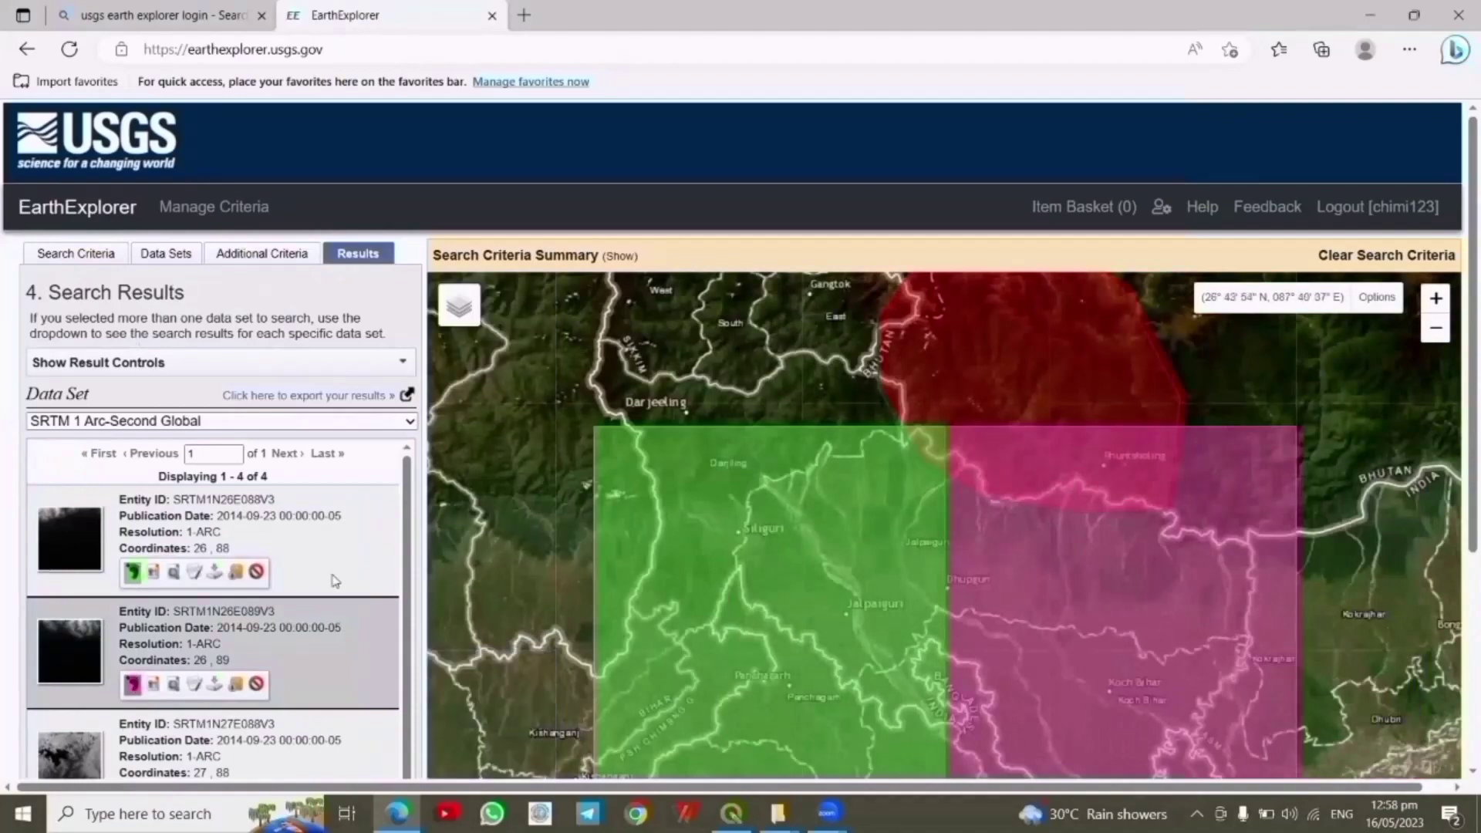
scroll(313, 585, "down", 1)
scroll(313, 584, "down", 3)
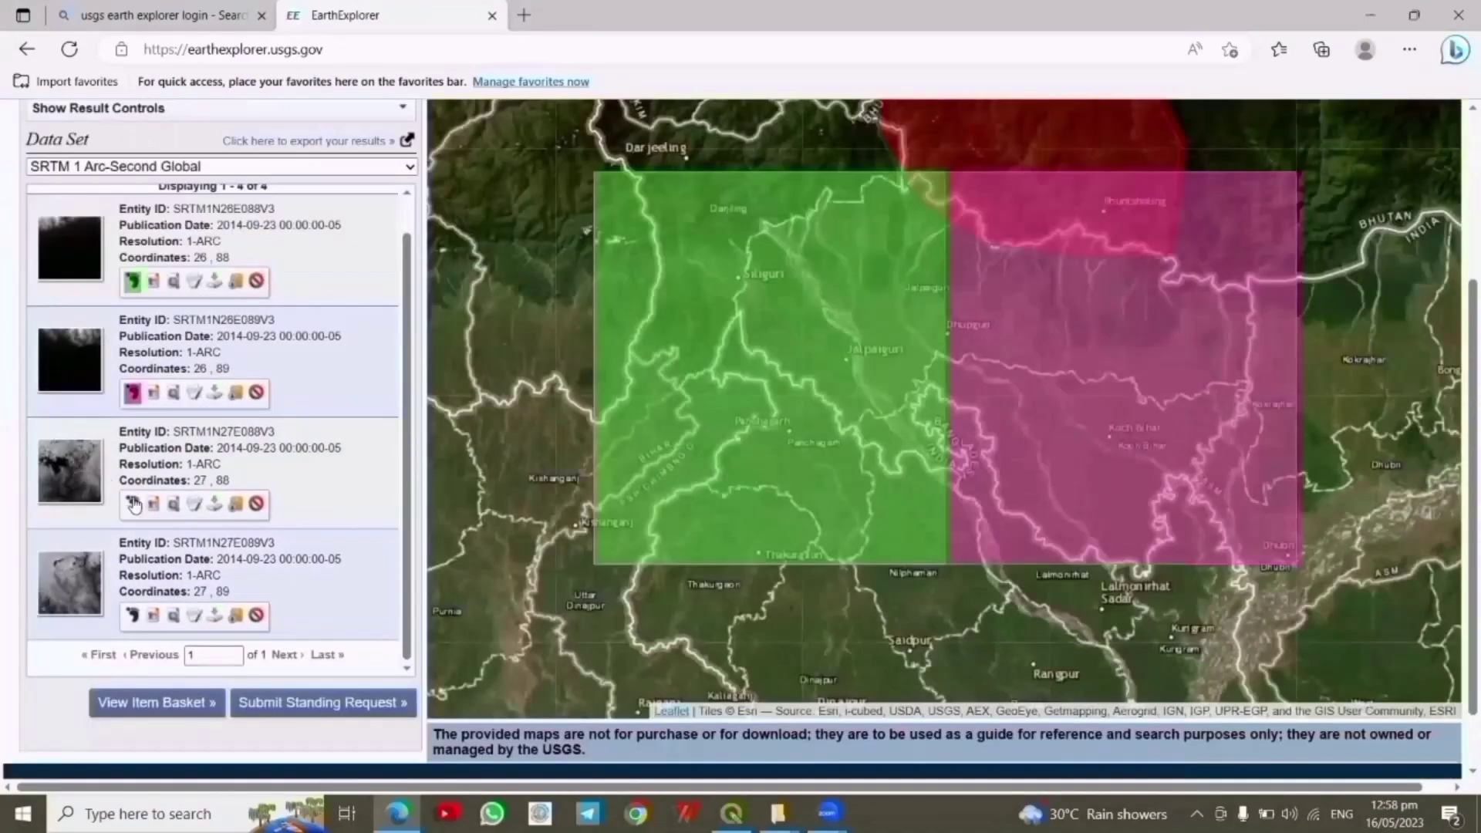
left_click(133, 504)
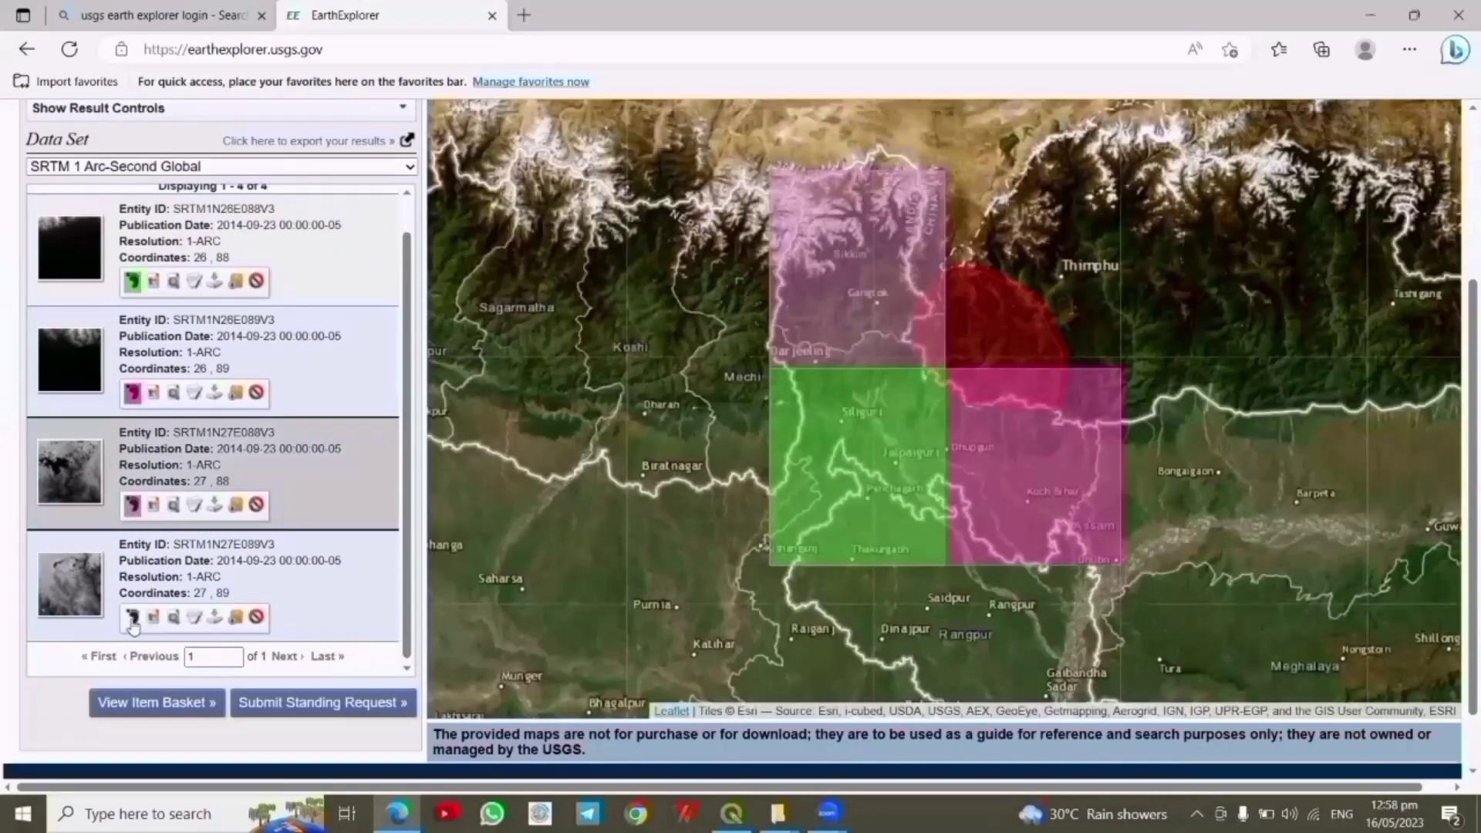
left_click(132, 618)
left_click(132, 617)
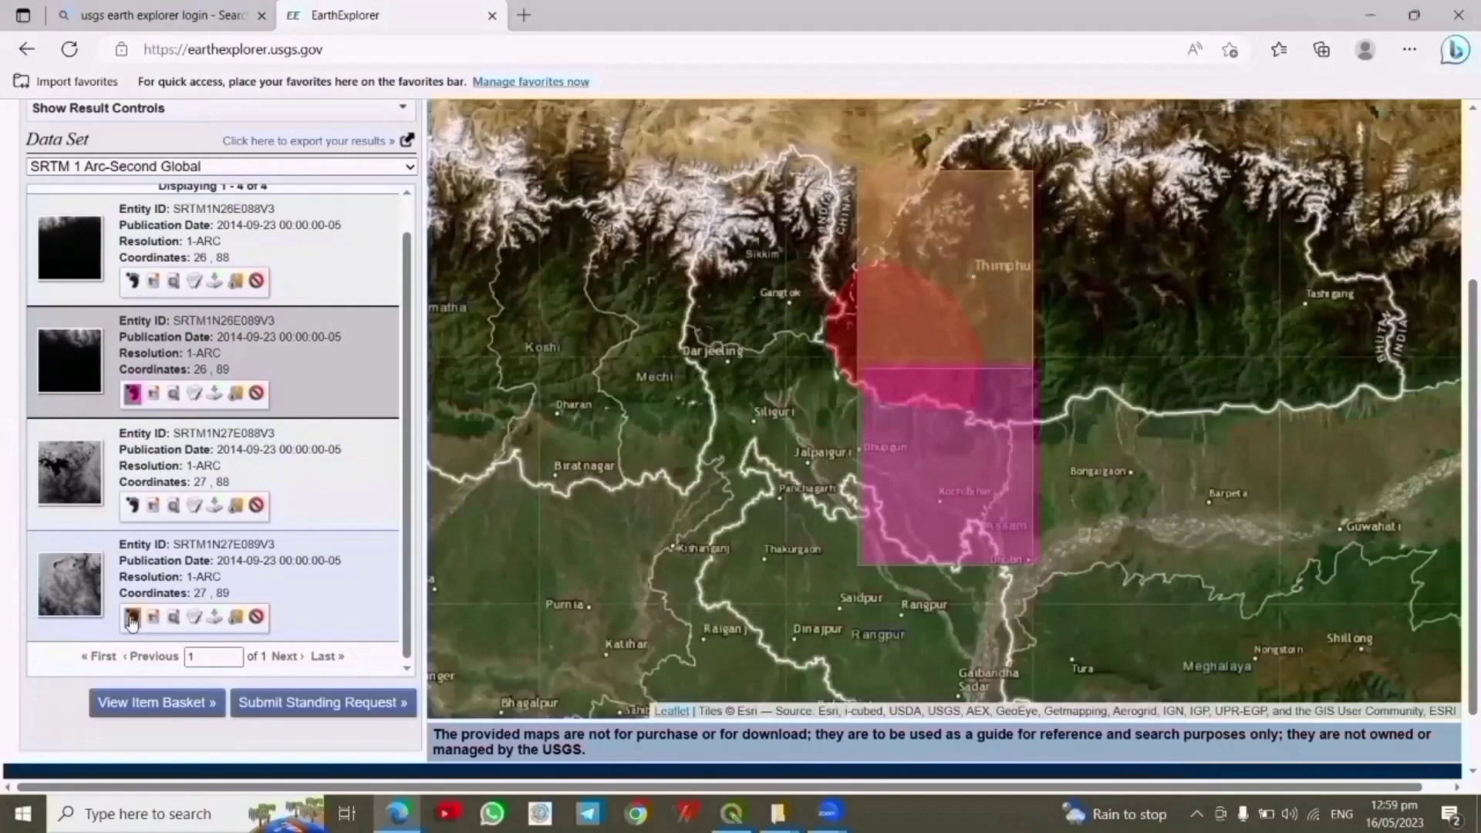
Download tile SRTM1N26E089V3 as GeoTIFF 1 Arc-second and close its download options
left_click(216, 394)
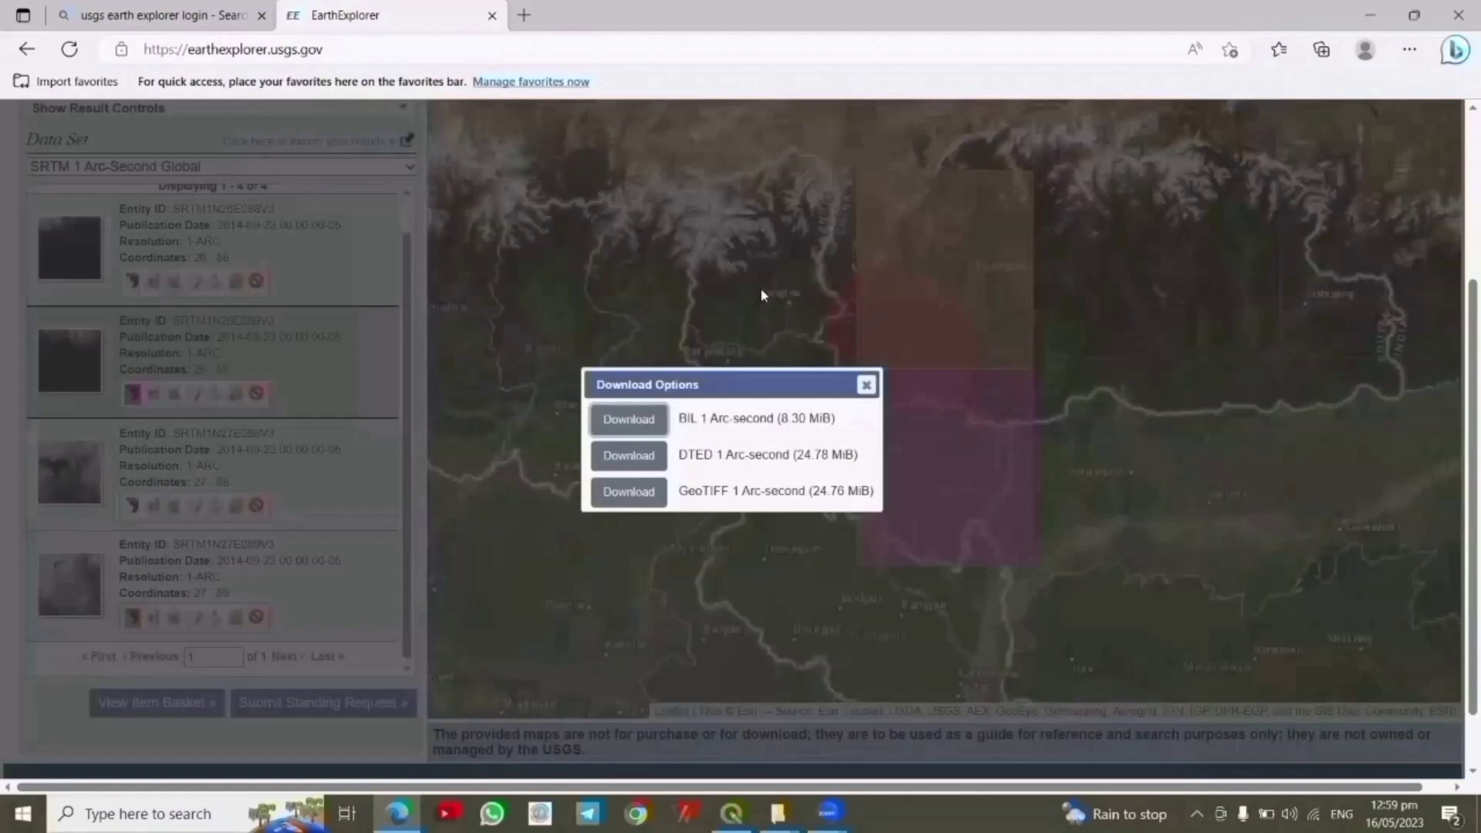
left_click(639, 491)
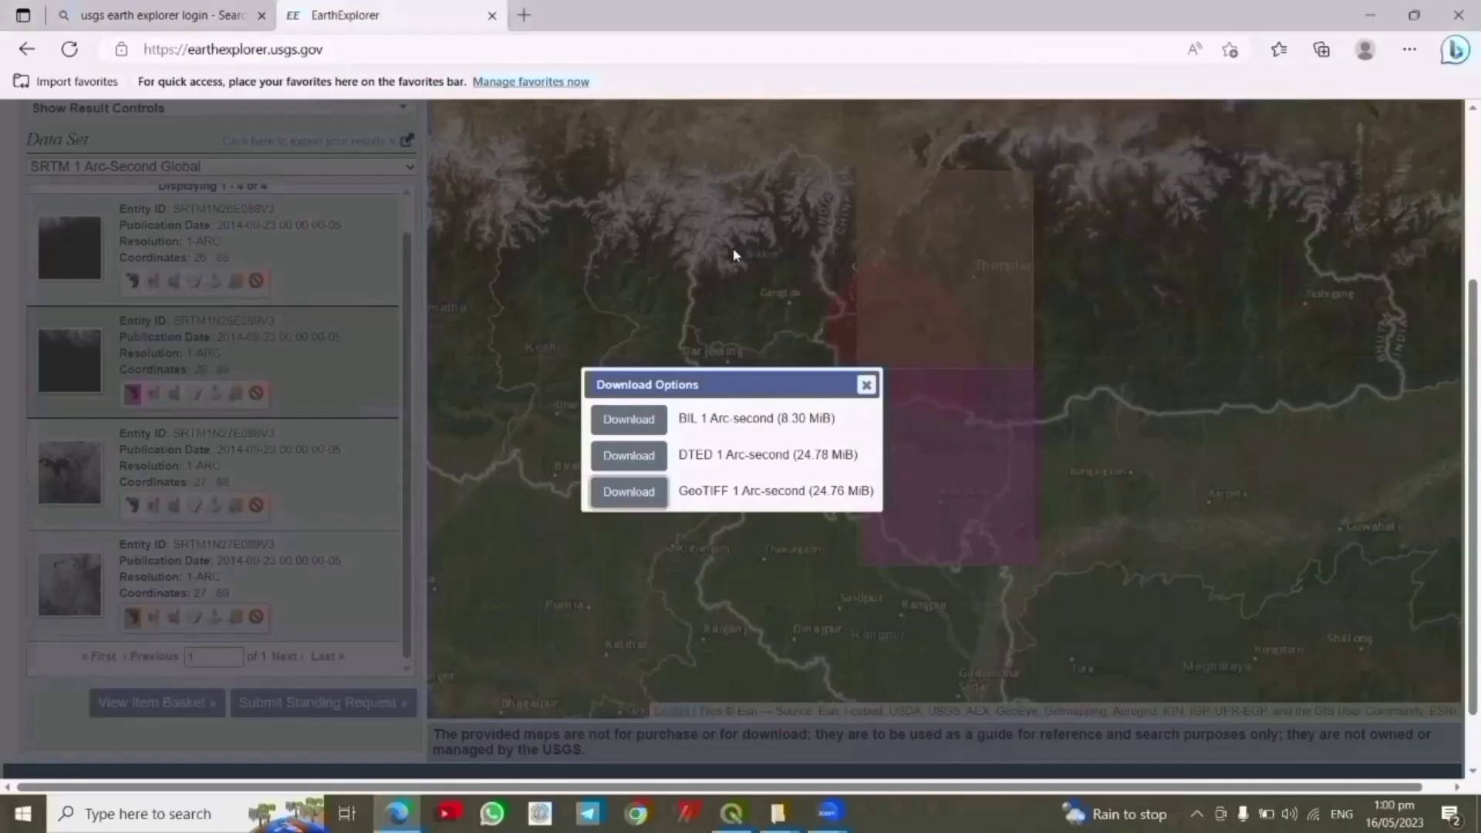
left_click(866, 384)
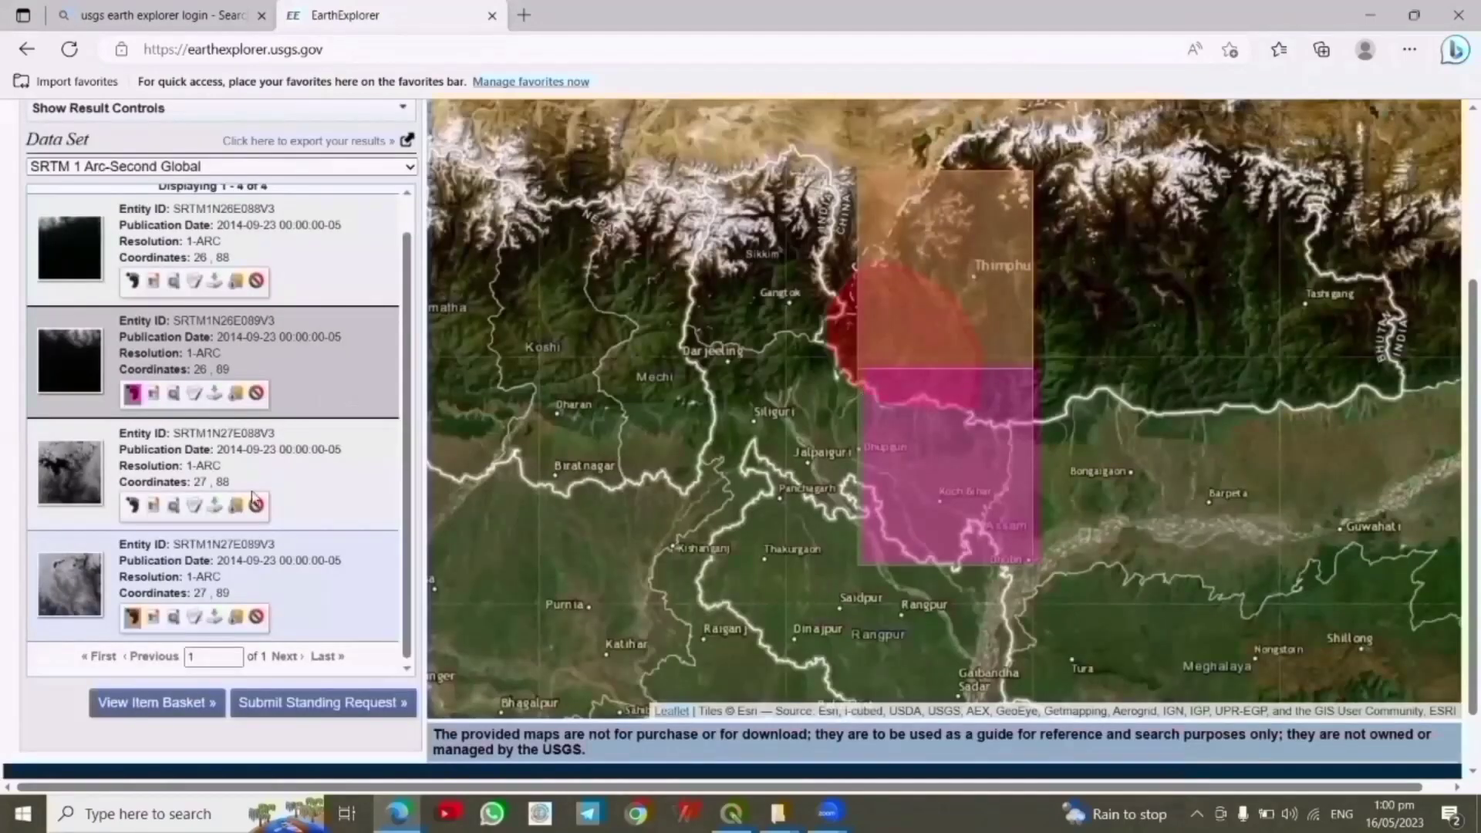
Download tile SRTM1N27E089V3 as GeoTIFF 1 Arc-second
left_click(215, 619)
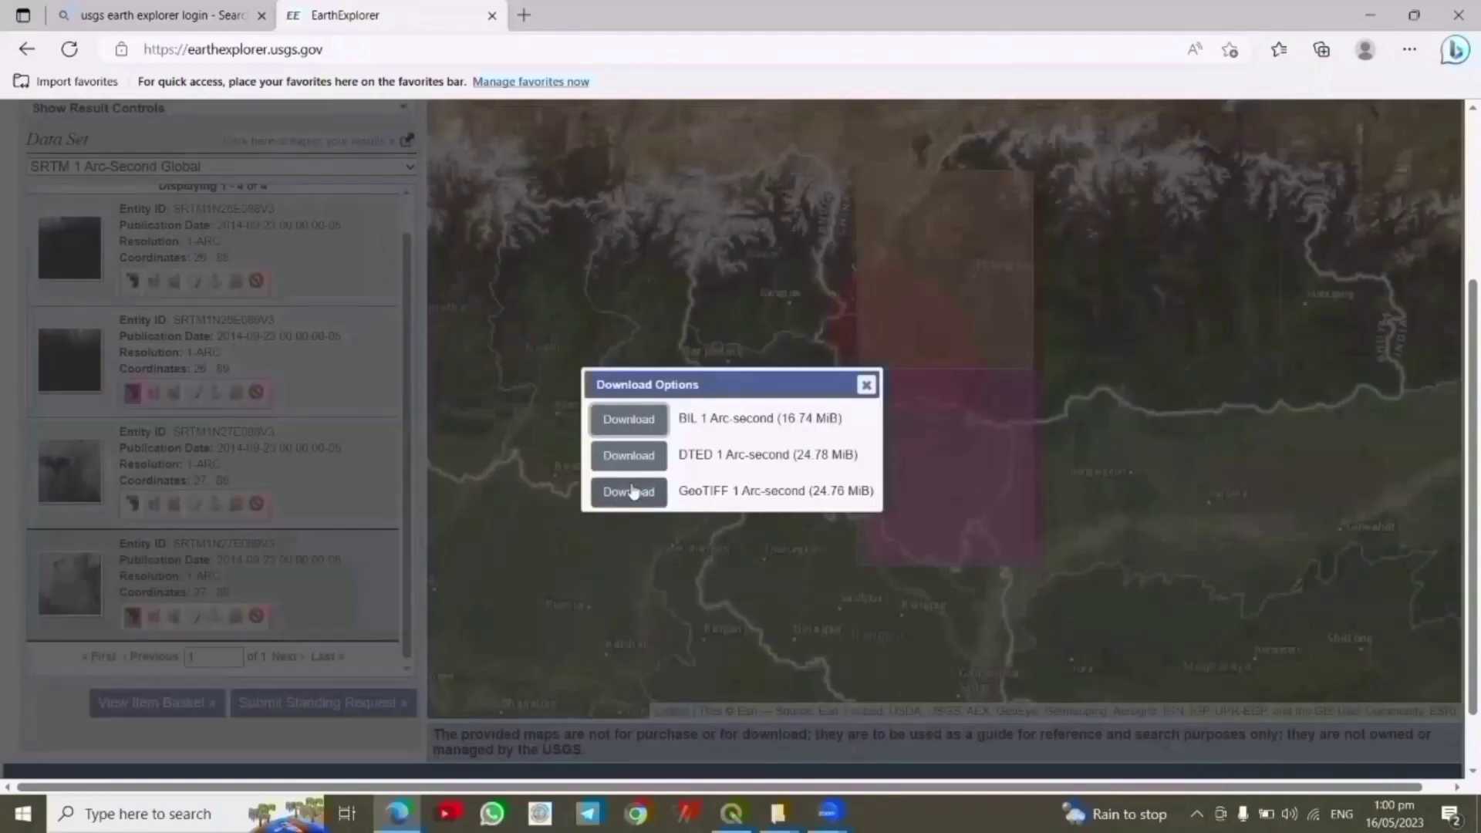
left_click(630, 491)
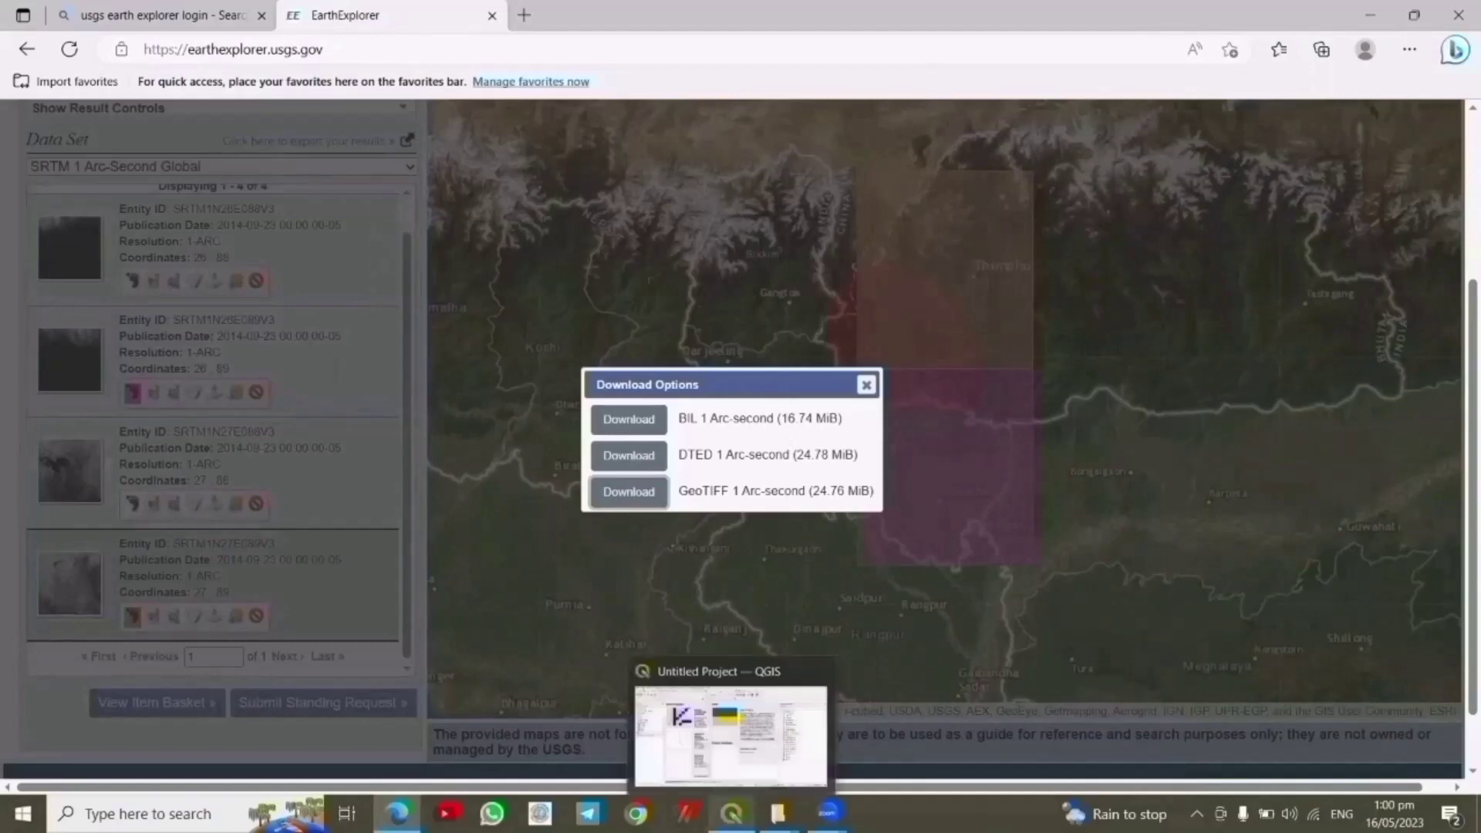
Switch to QGIS and create a new empty project from the project template
left_click(731, 814)
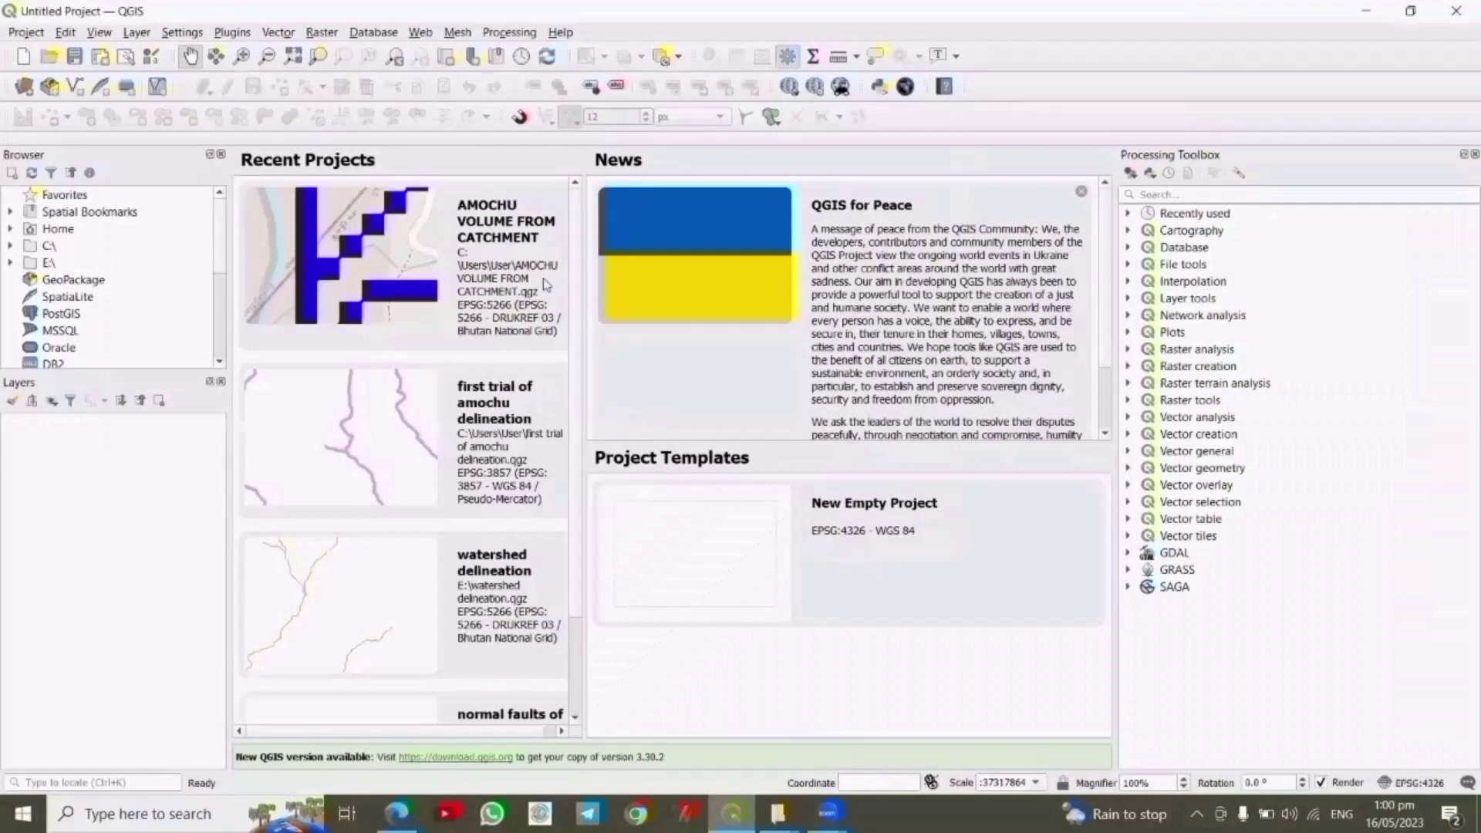
left_click(726, 559)
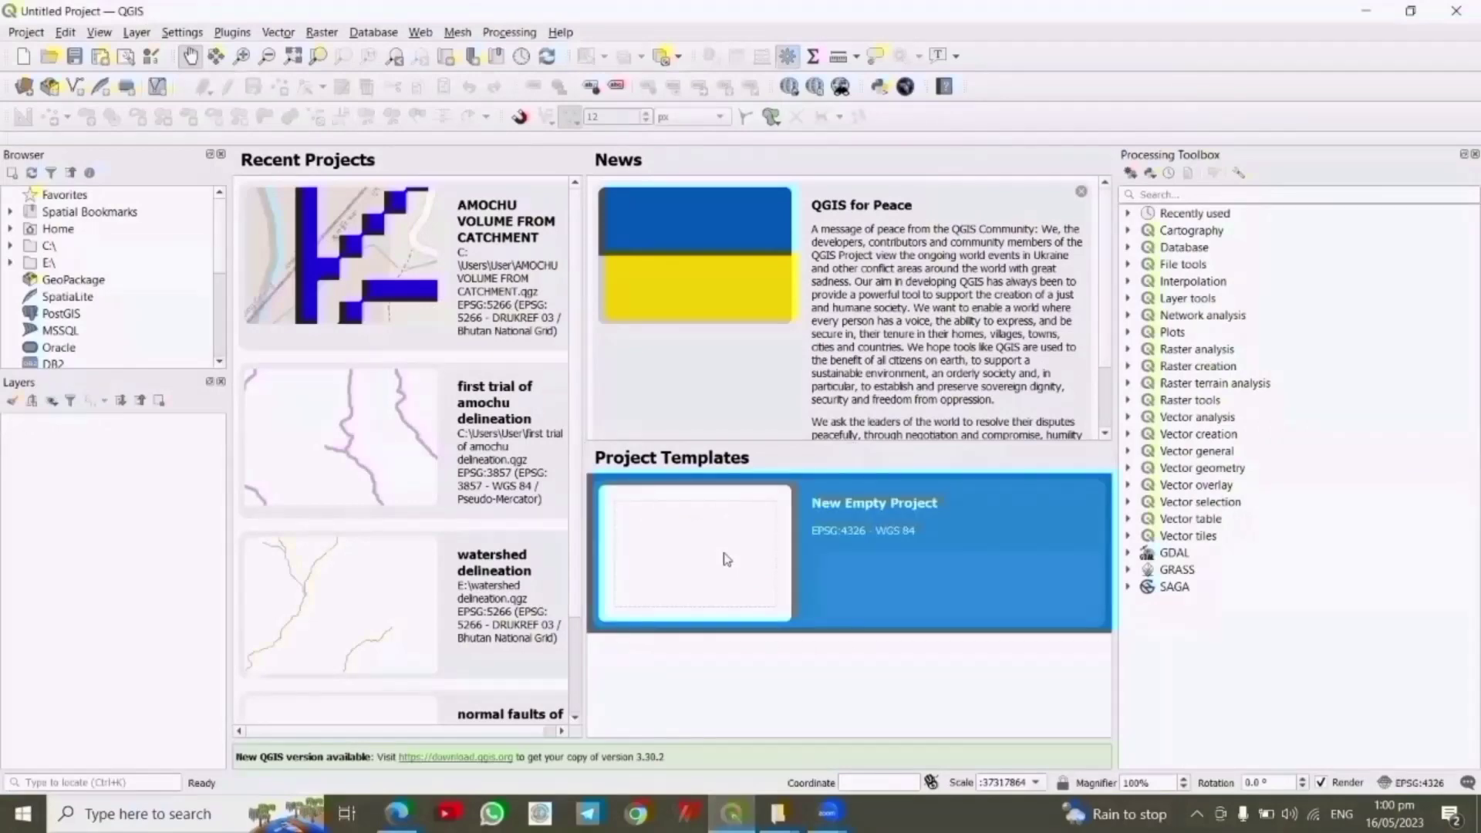
double_click(727, 558)
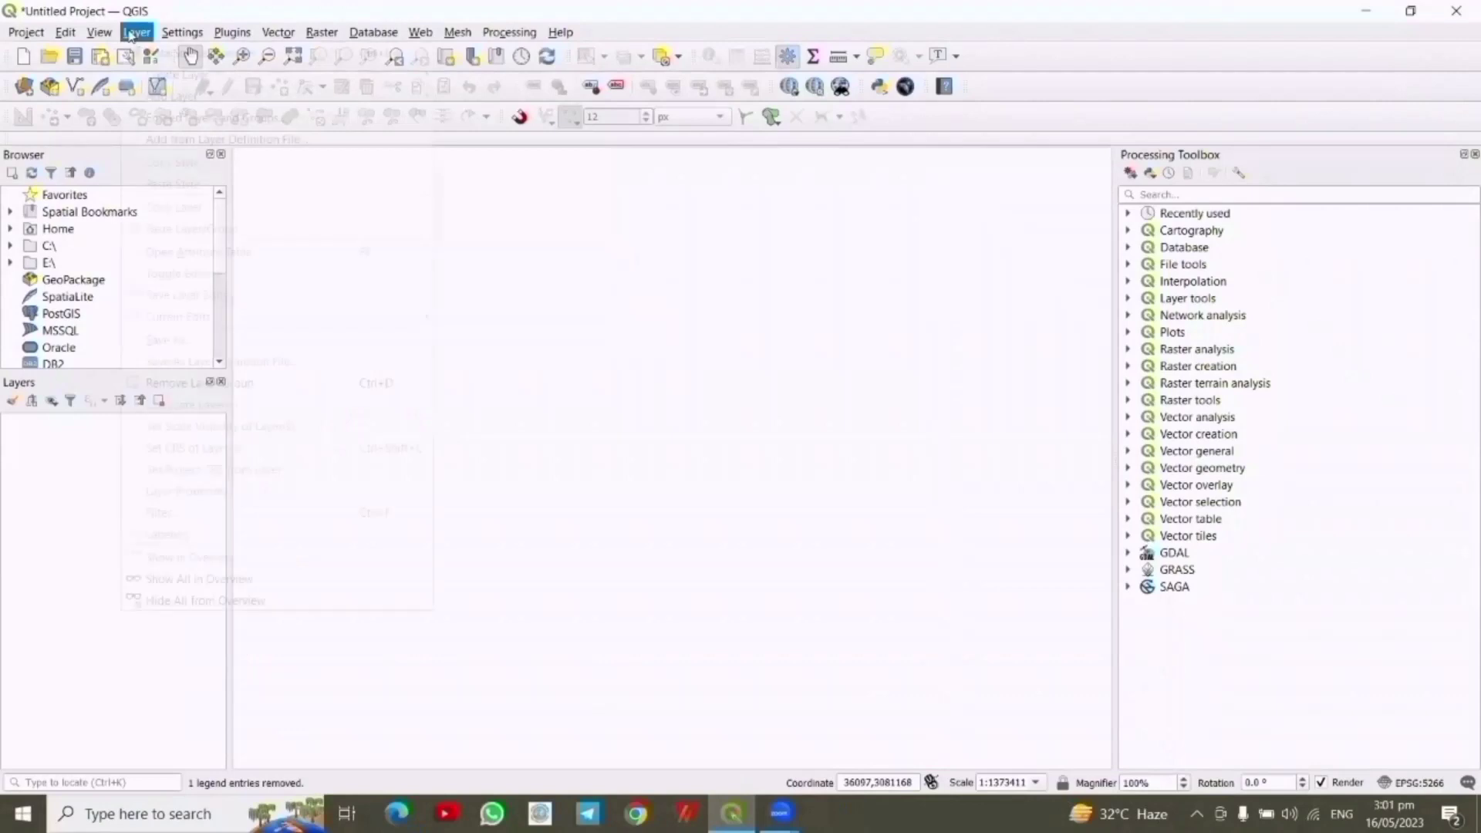
Add the raster file n26_e089_1arc_v3 from the Downloads folder as a layer and close the data source dialog
left_click(136, 31)
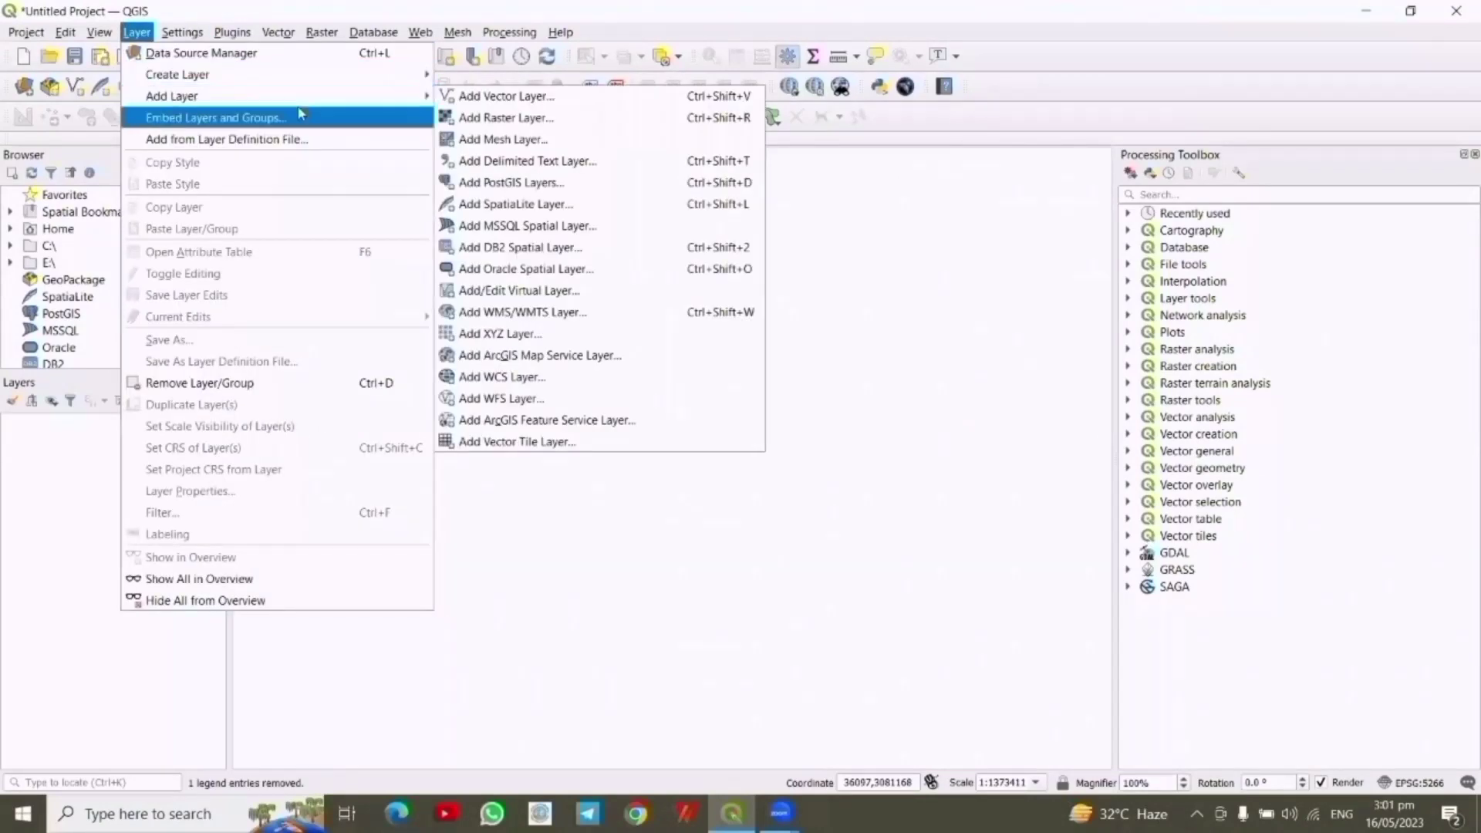
left_click(524, 124)
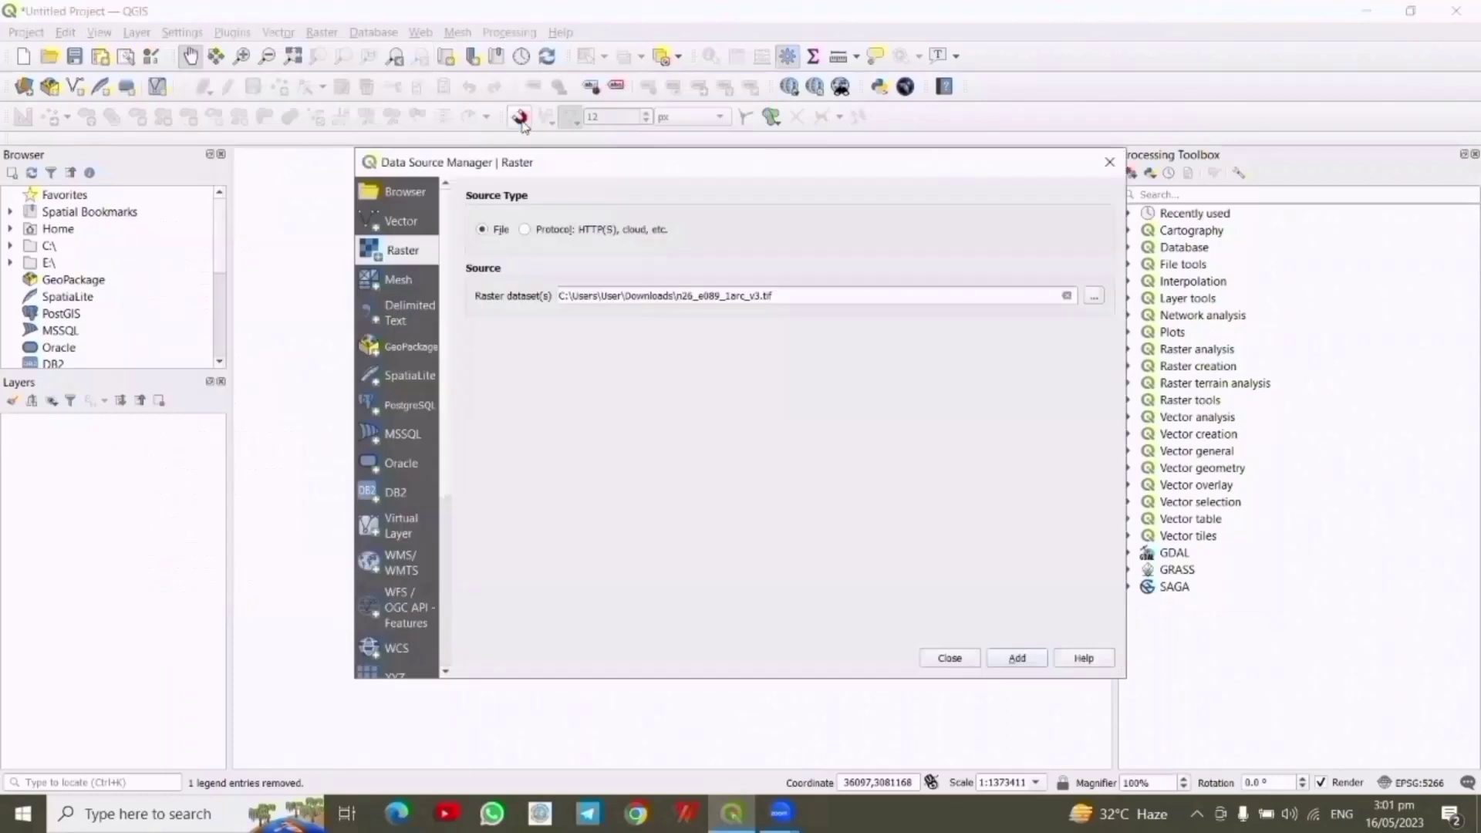
left_click(1093, 296)
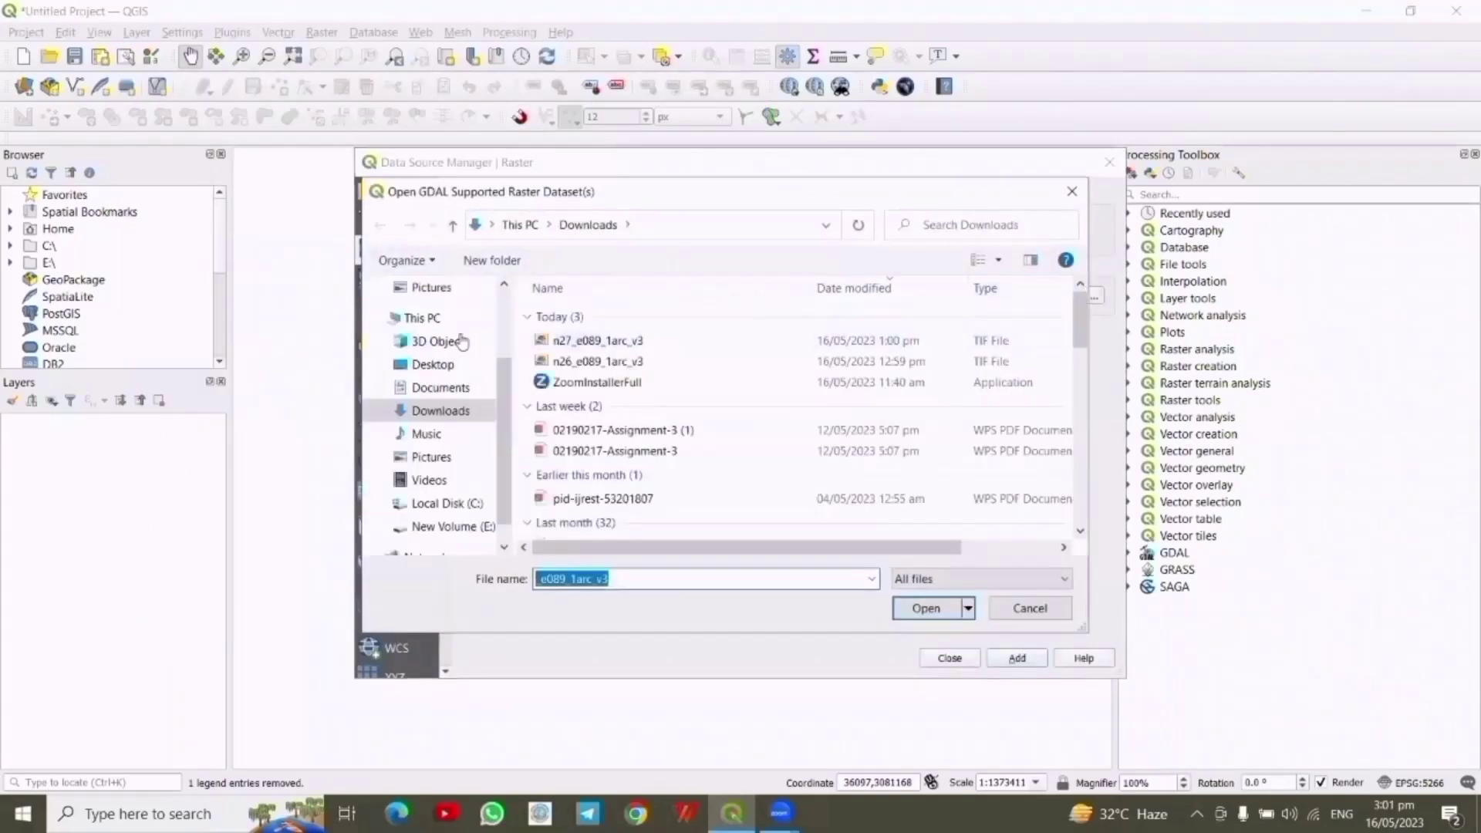
left_click(594, 362)
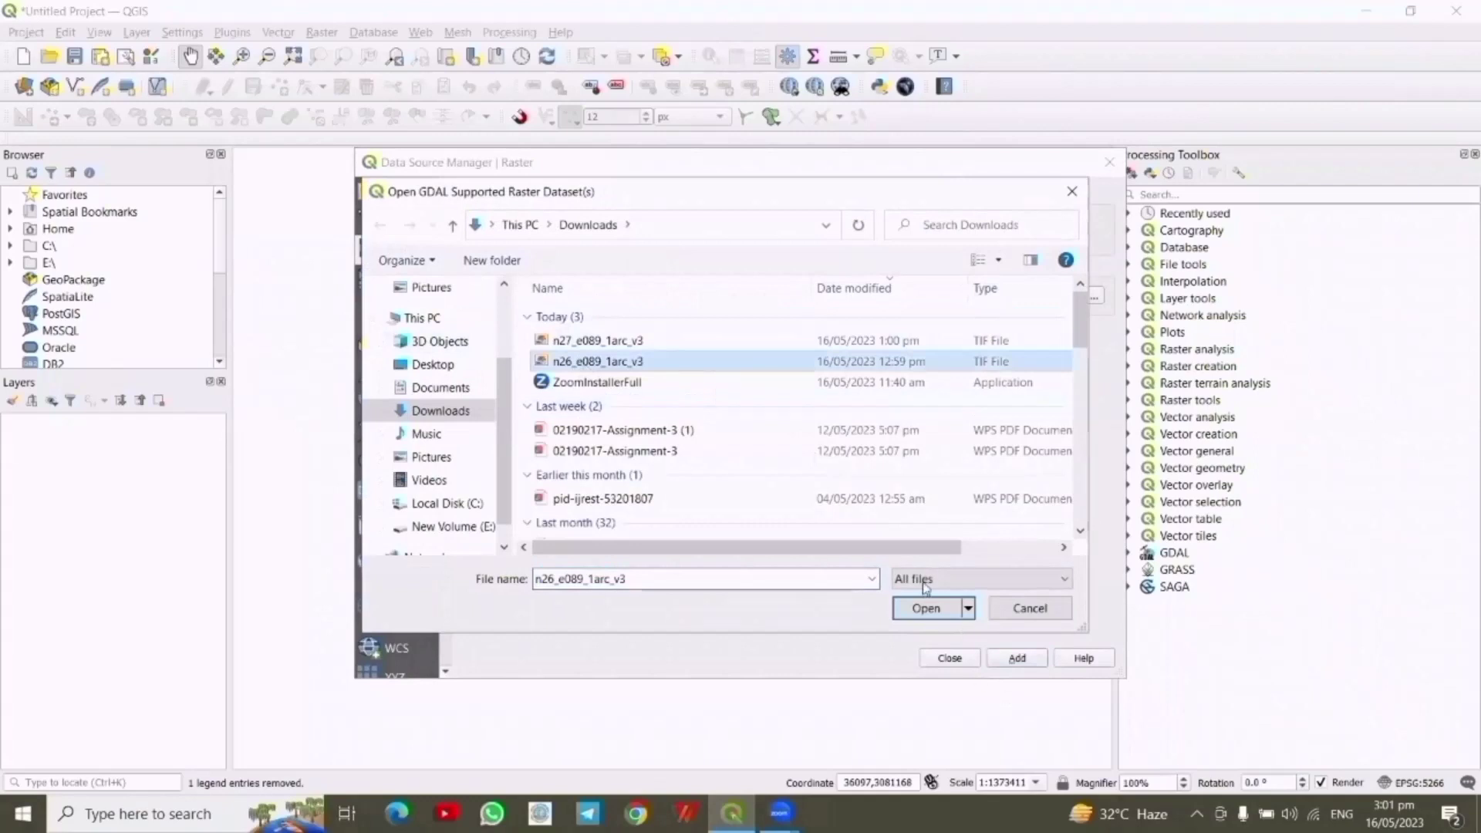
left_click(925, 607)
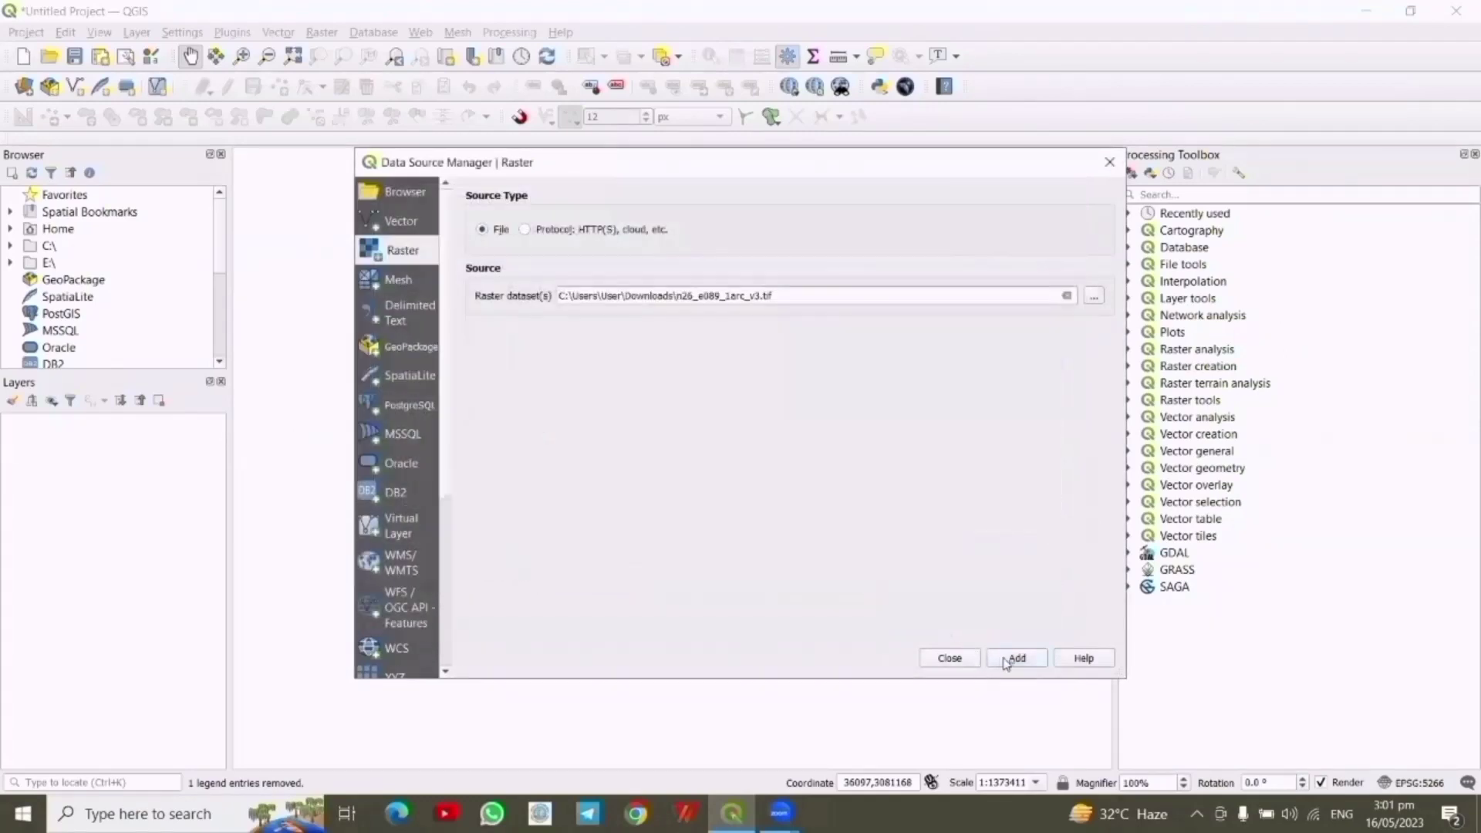
left_click(1011, 661)
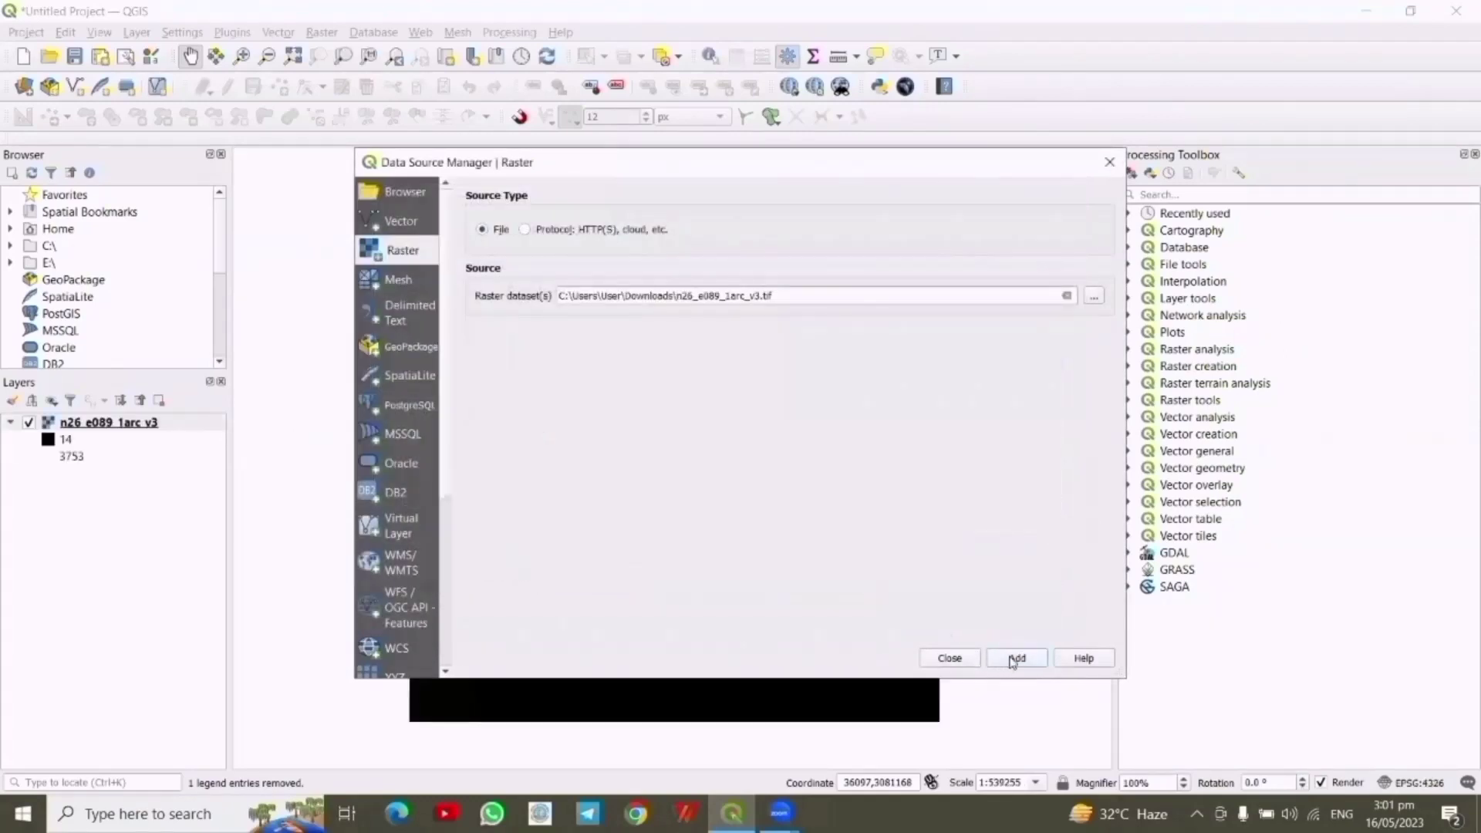
left_click(953, 658)
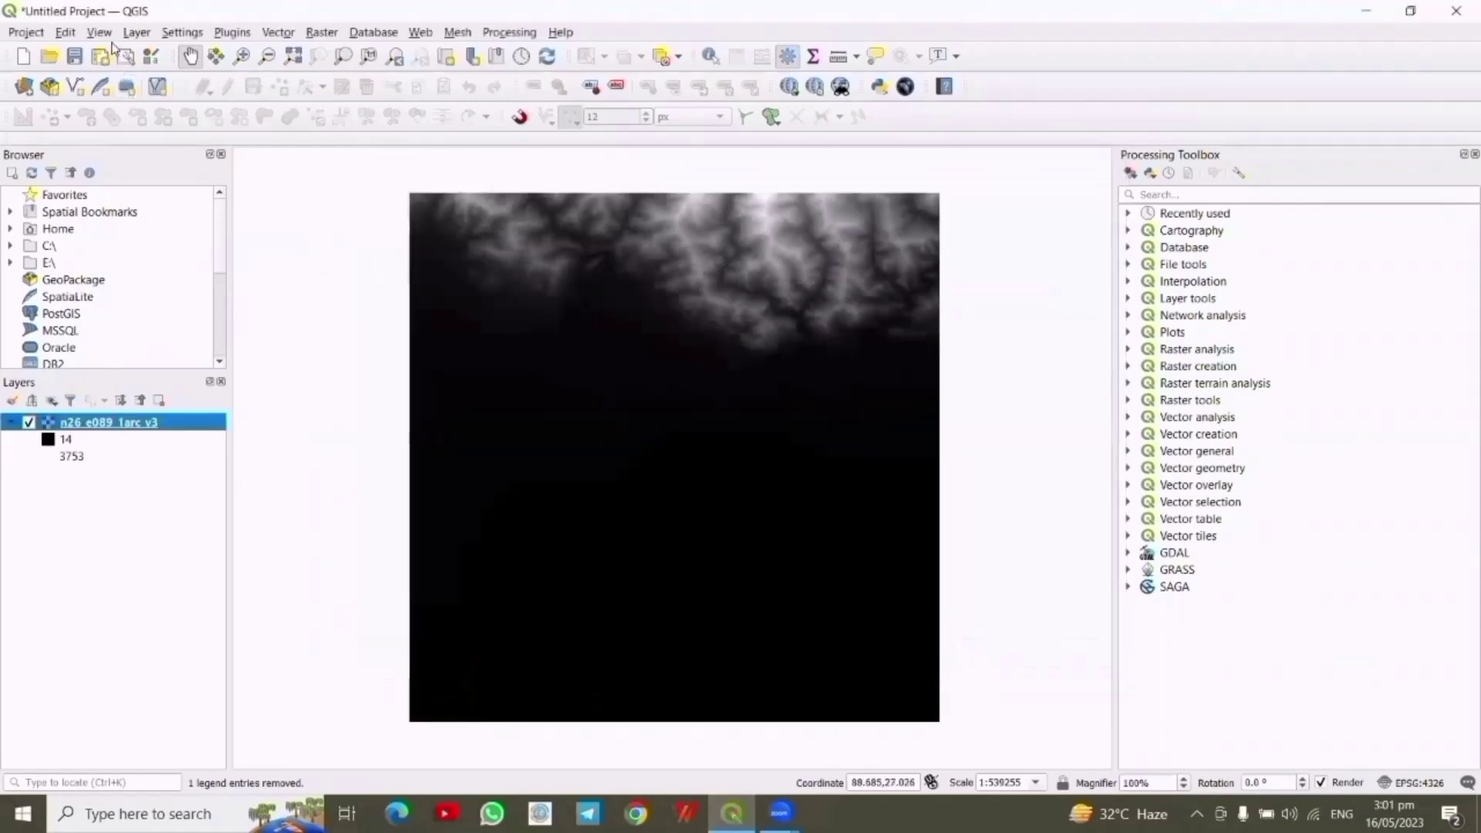
Add the raster file n27_e089_1arc_v3 from the Downloads folder as a second layer and close the data source dialog
left_click(137, 35)
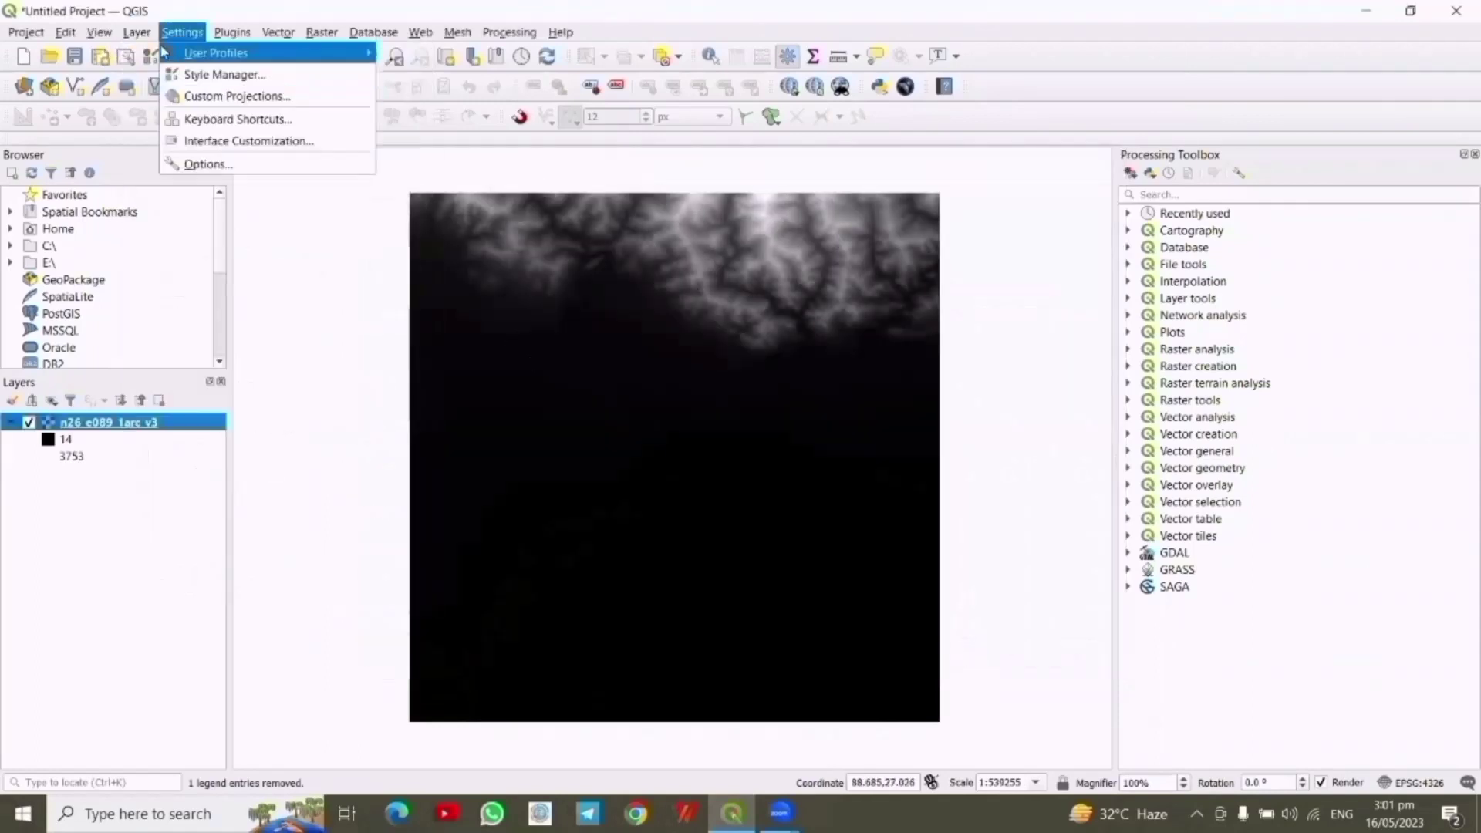
mouse_move(374, 99)
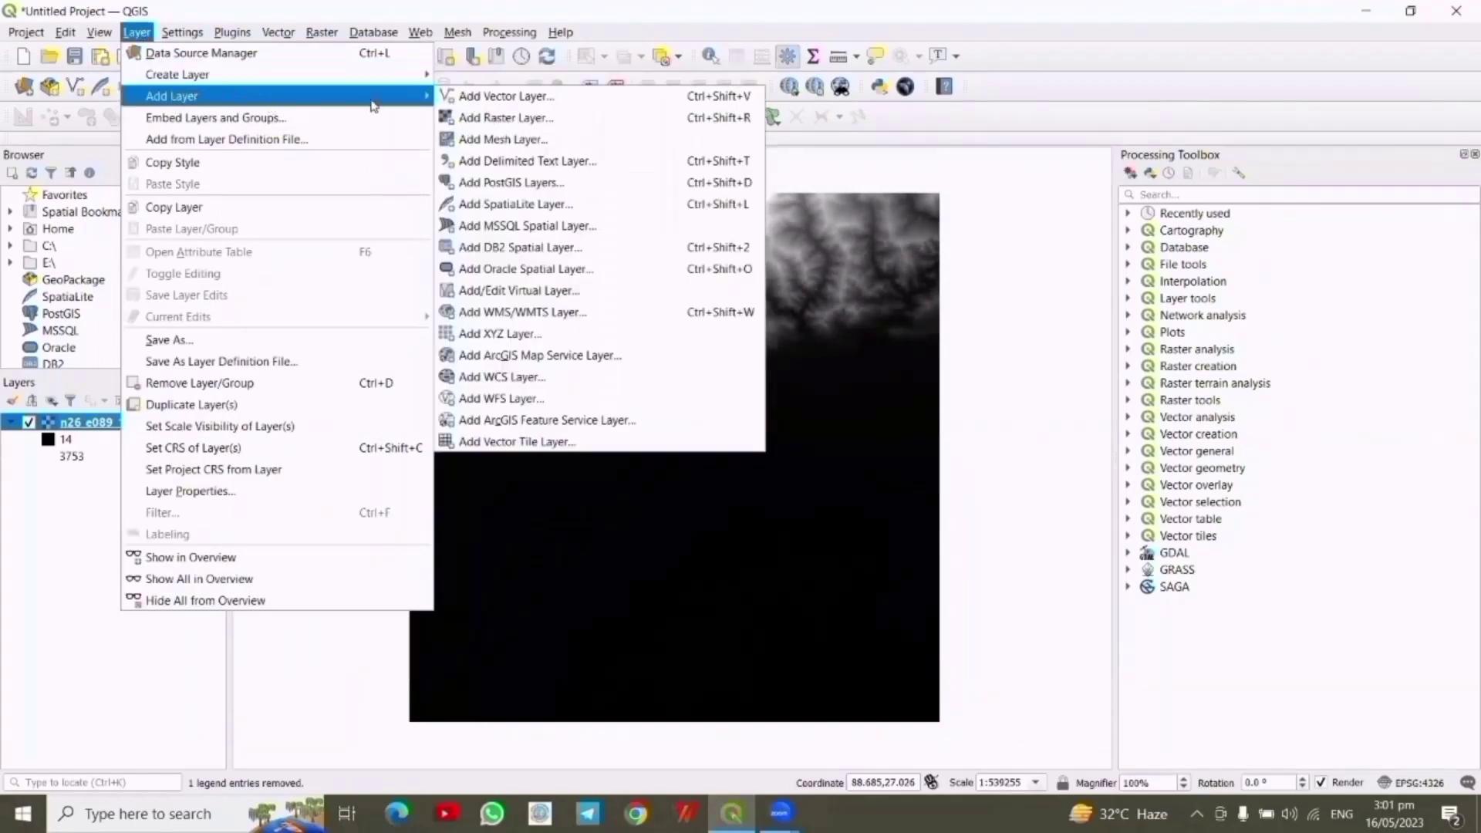
left_click(485, 117)
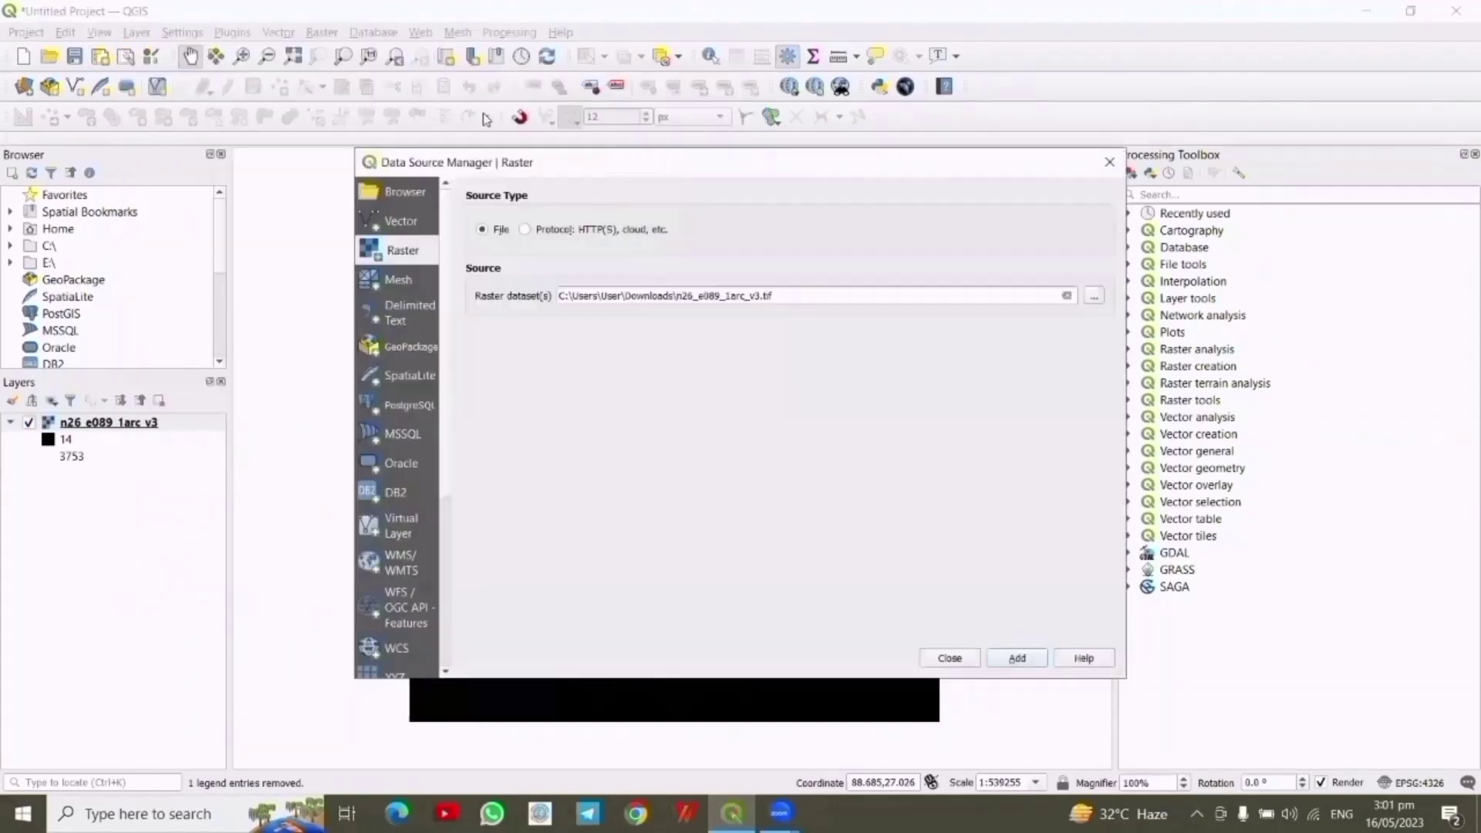
left_click(1093, 301)
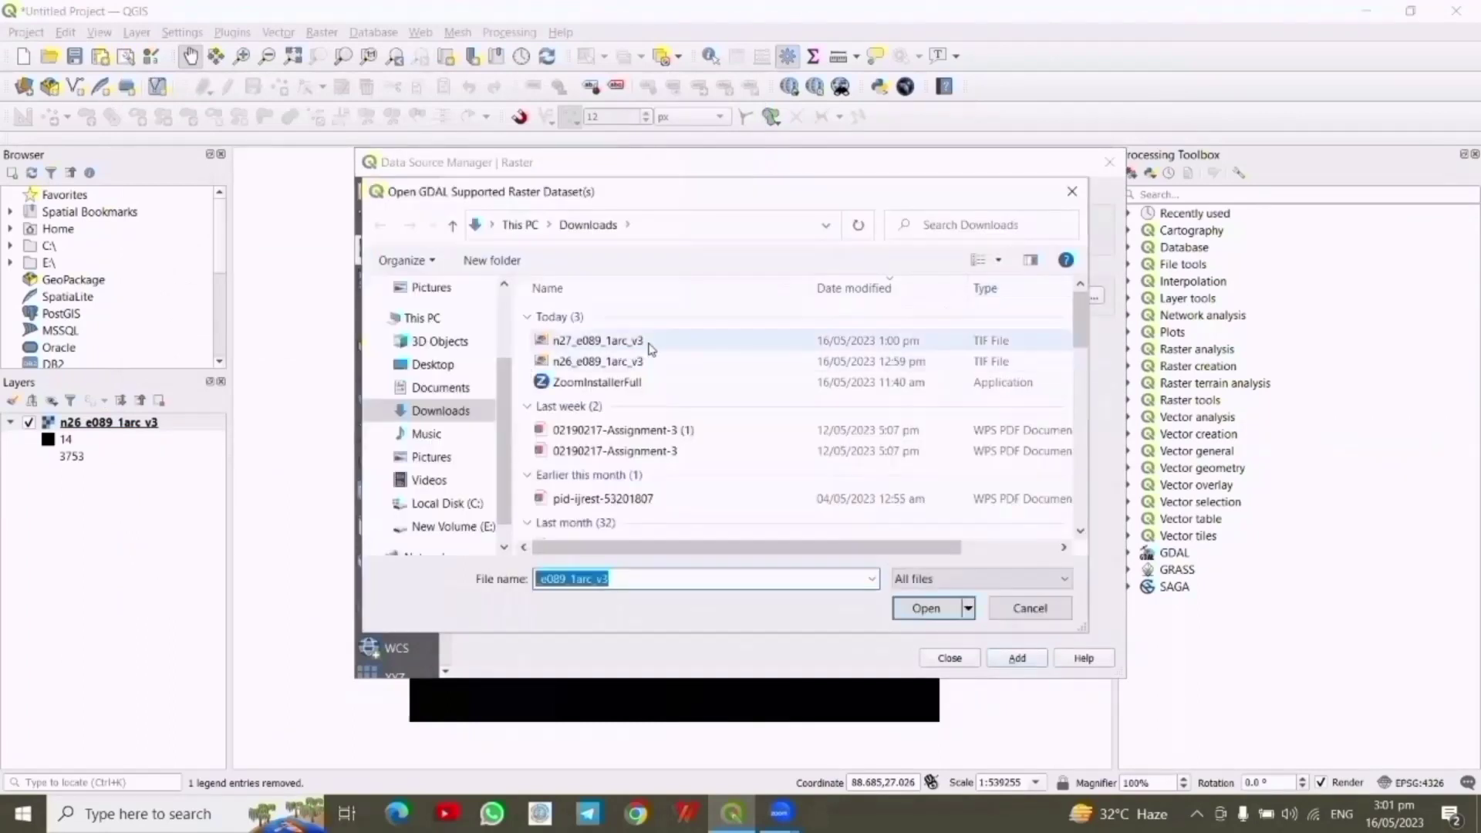
left_click(639, 349)
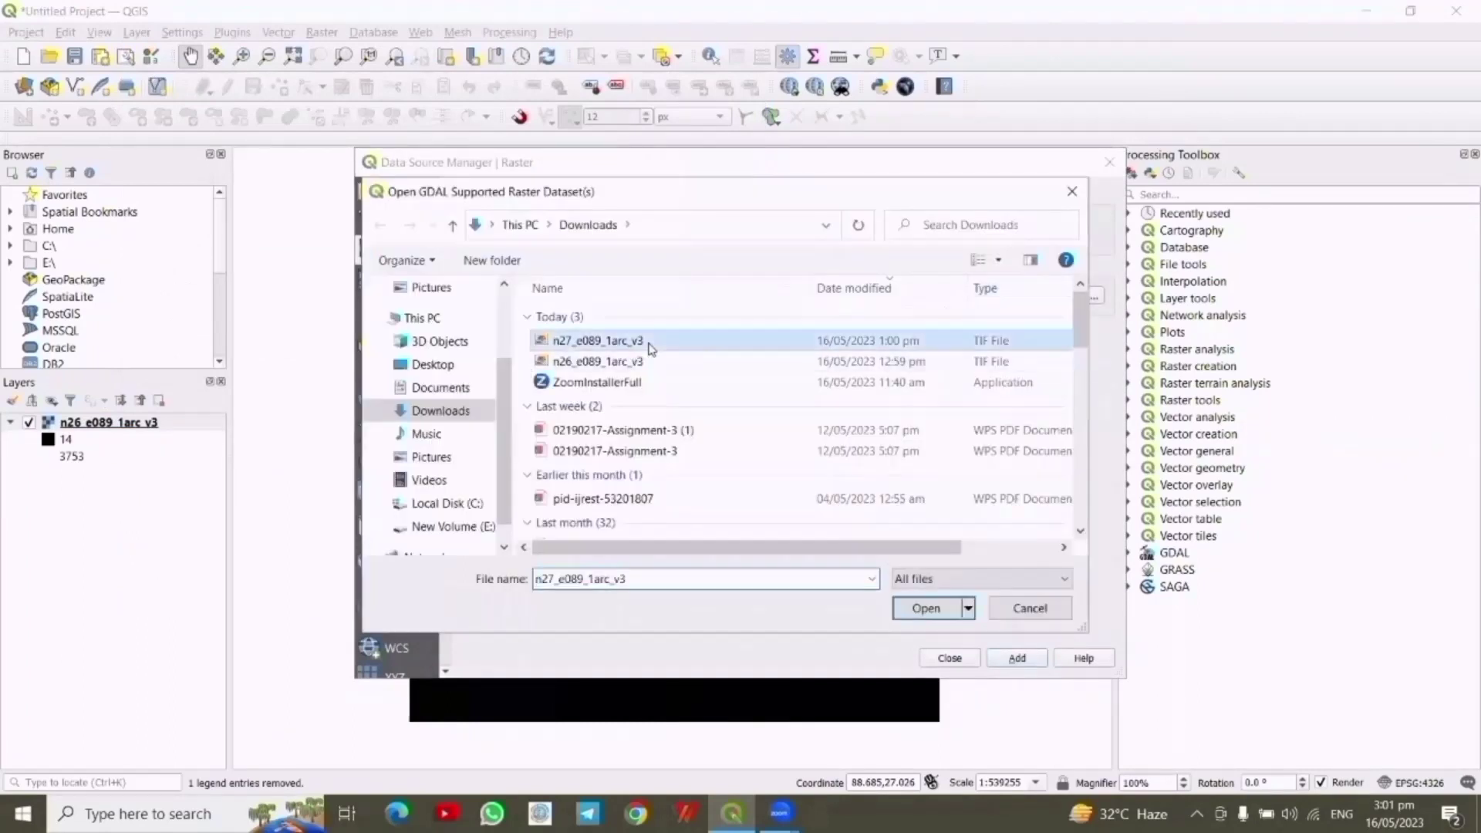
left_click(929, 606)
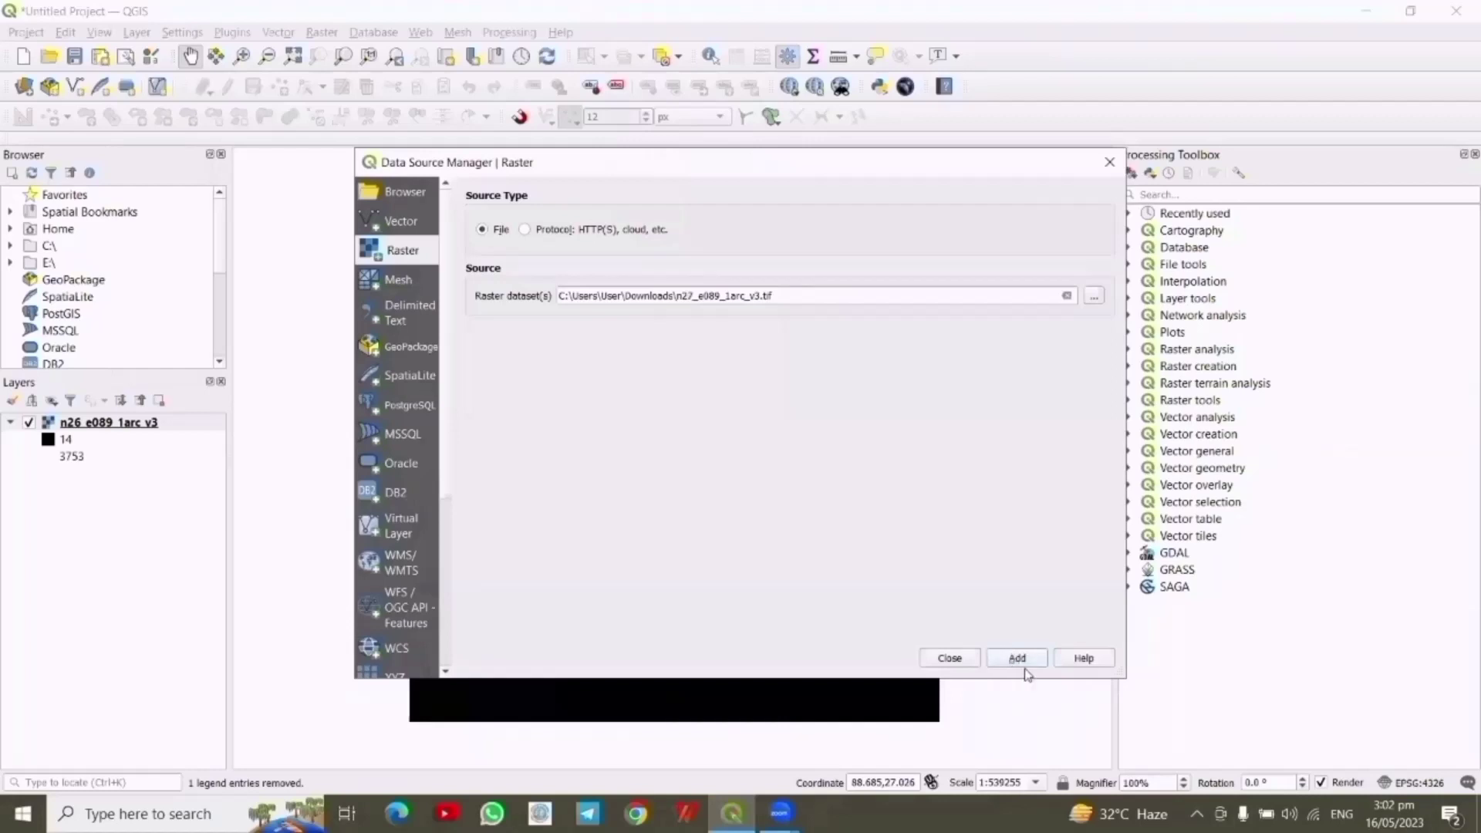
left_click(1017, 659)
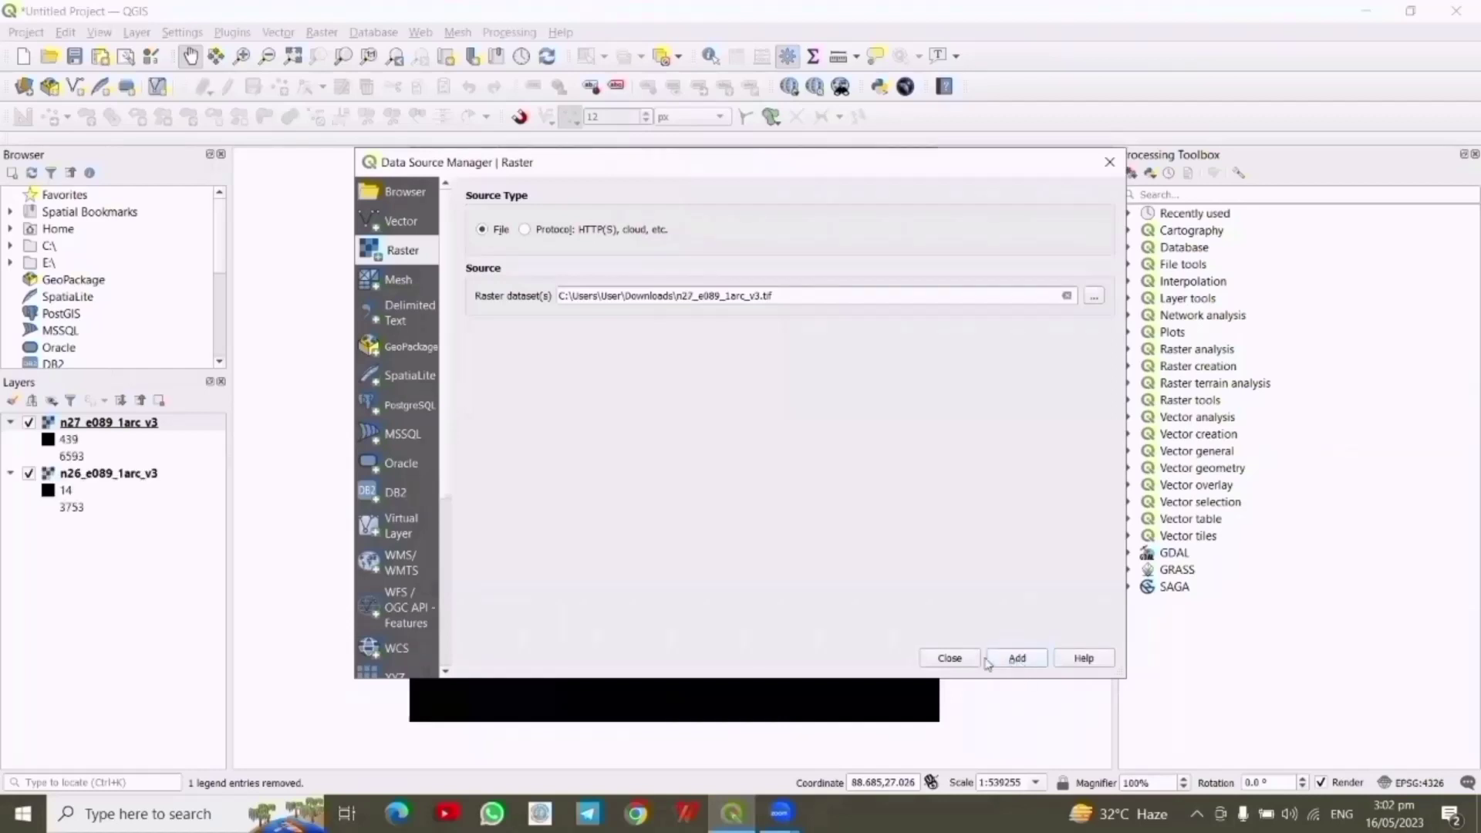
left_click(948, 658)
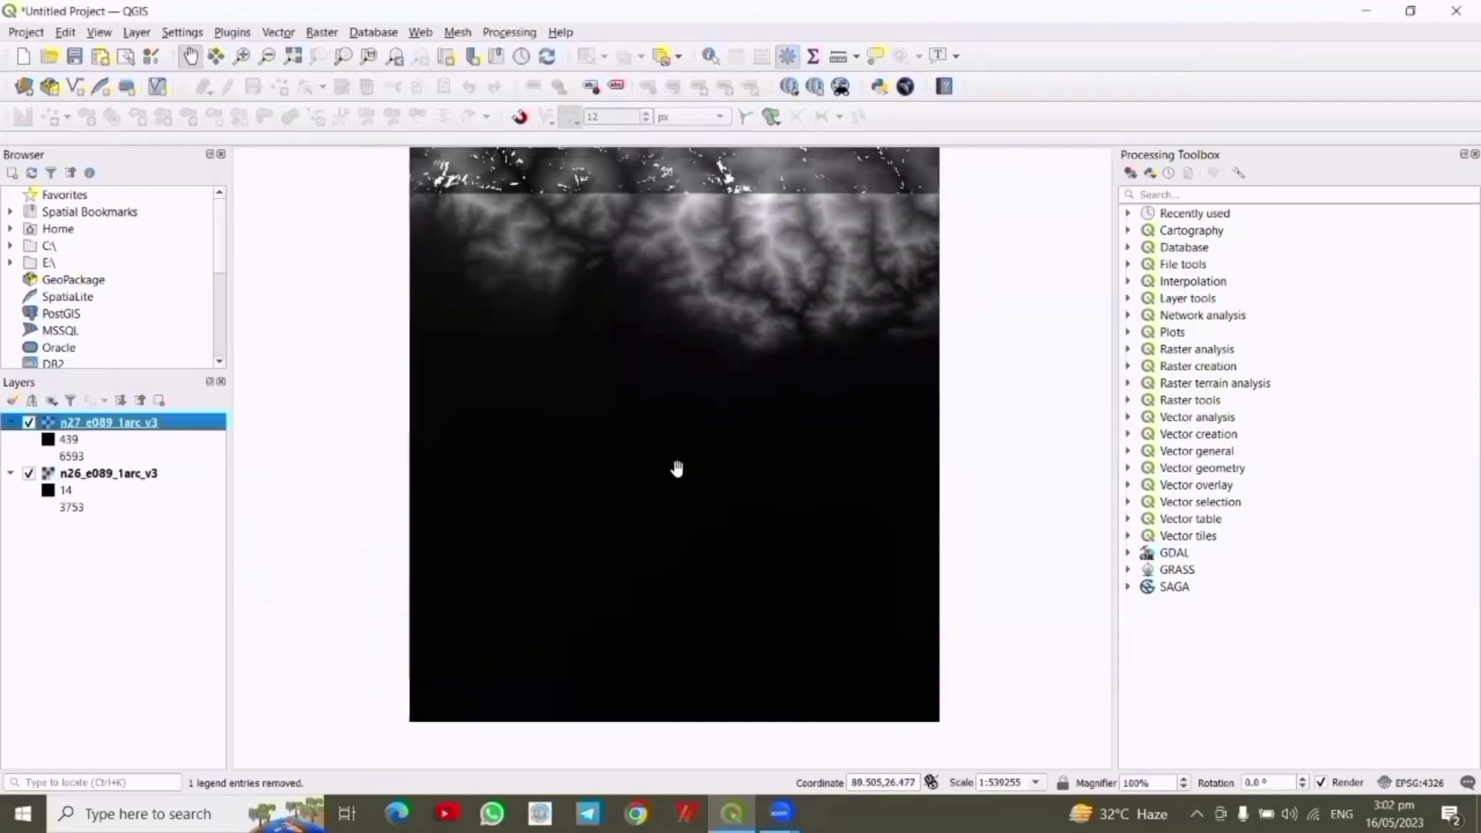
Set up Build Virtual Raster with n26_e089_1arc_v3 and n27_e089_1arc_v3 as its input layers
scroll(677, 468, "down", 1)
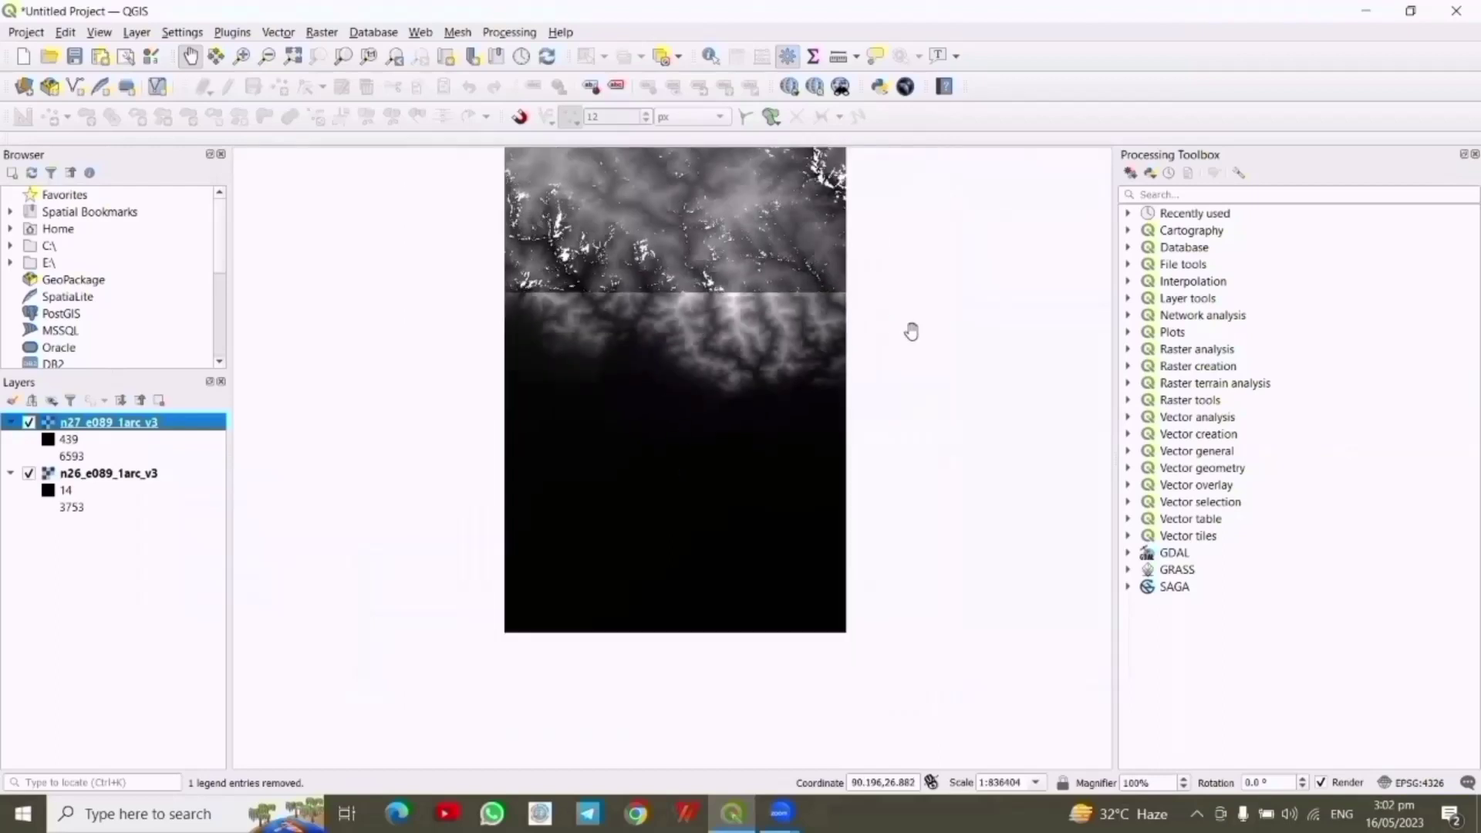
left_click_drag(913, 331, 912, 501)
scroll(911, 502, "down", 1)
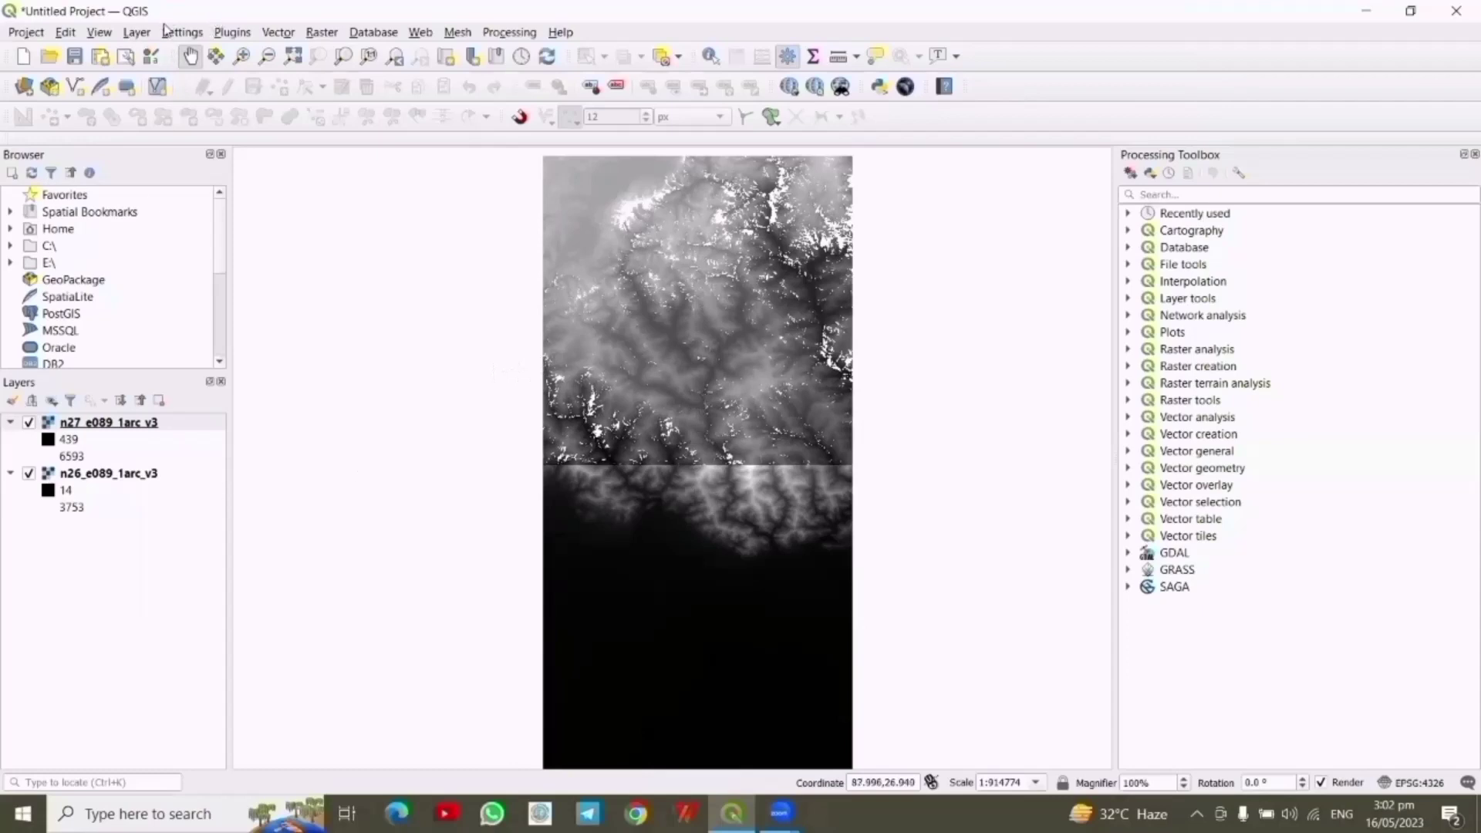
left_click(323, 33)
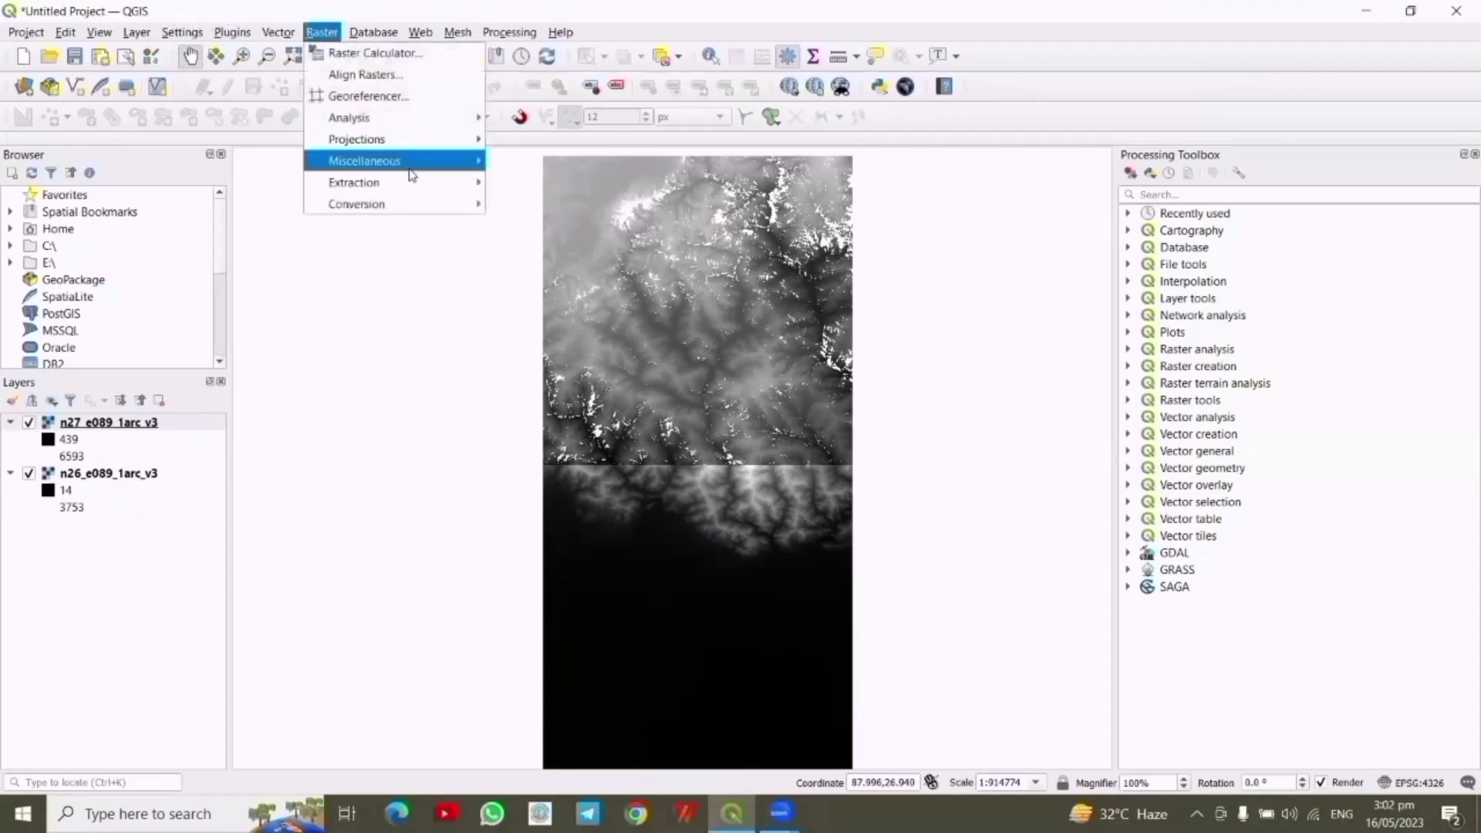
mouse_move(436, 164)
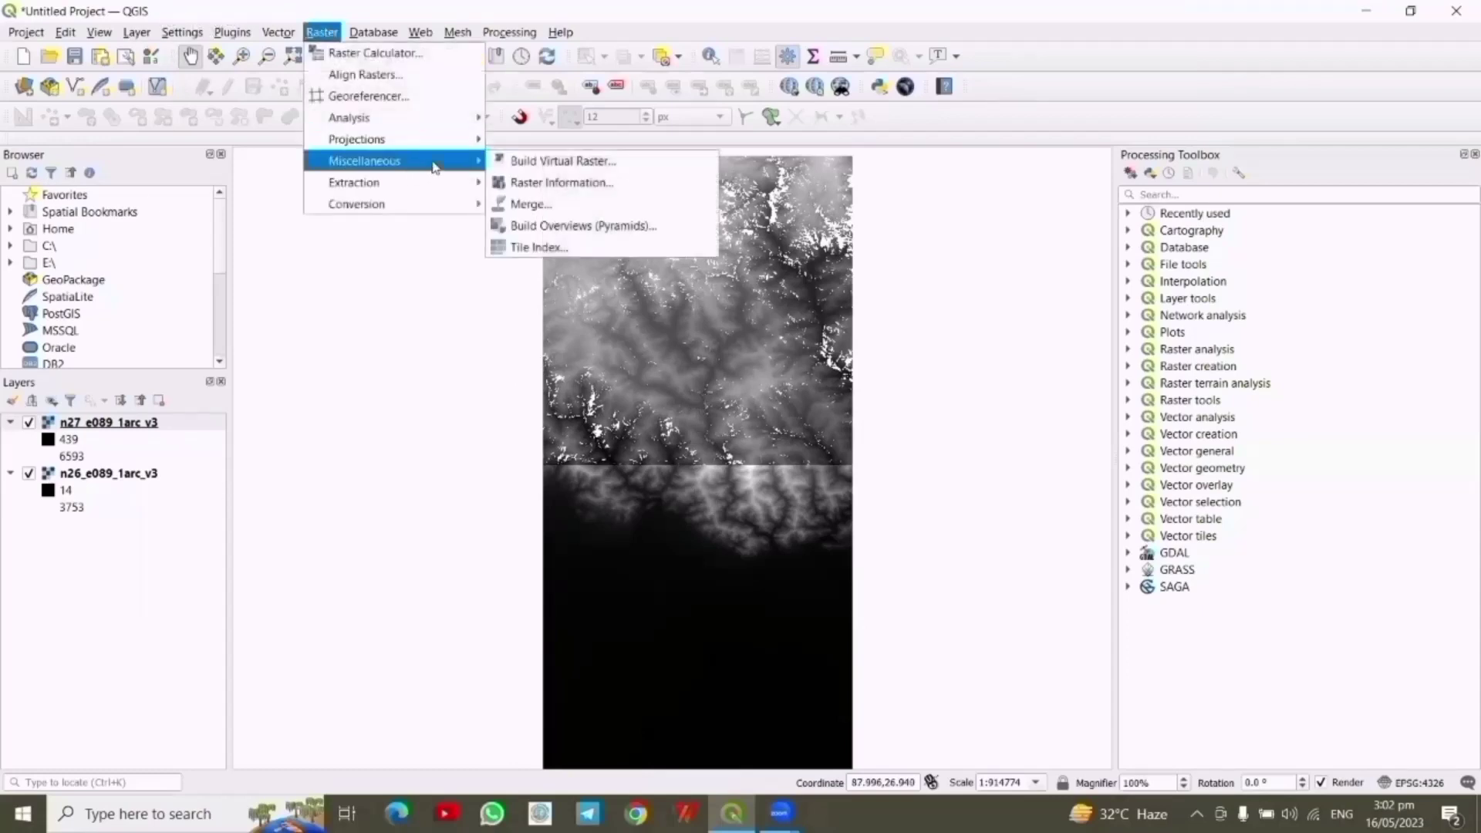
left_click(560, 162)
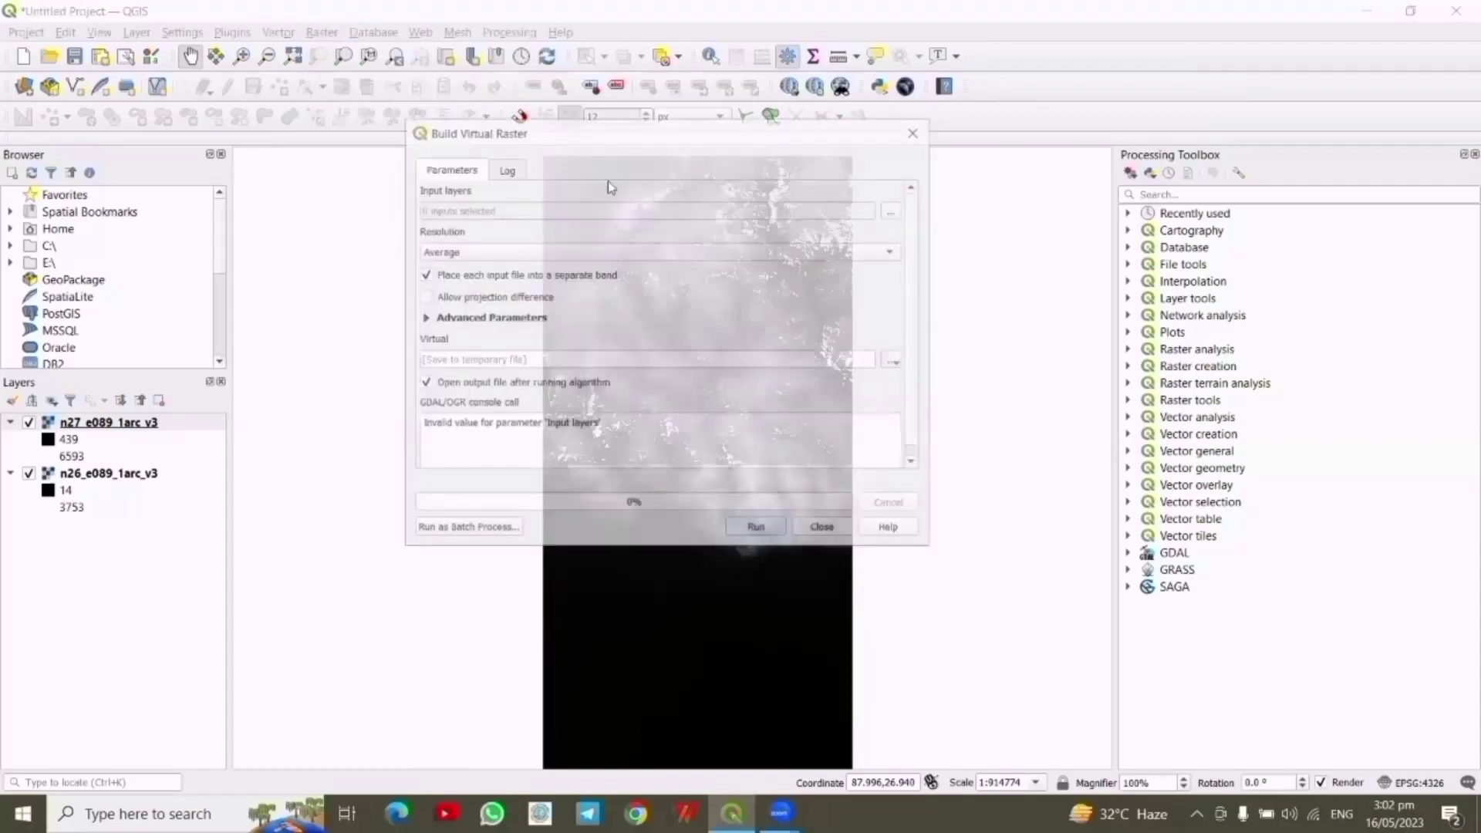
left_click(894, 209)
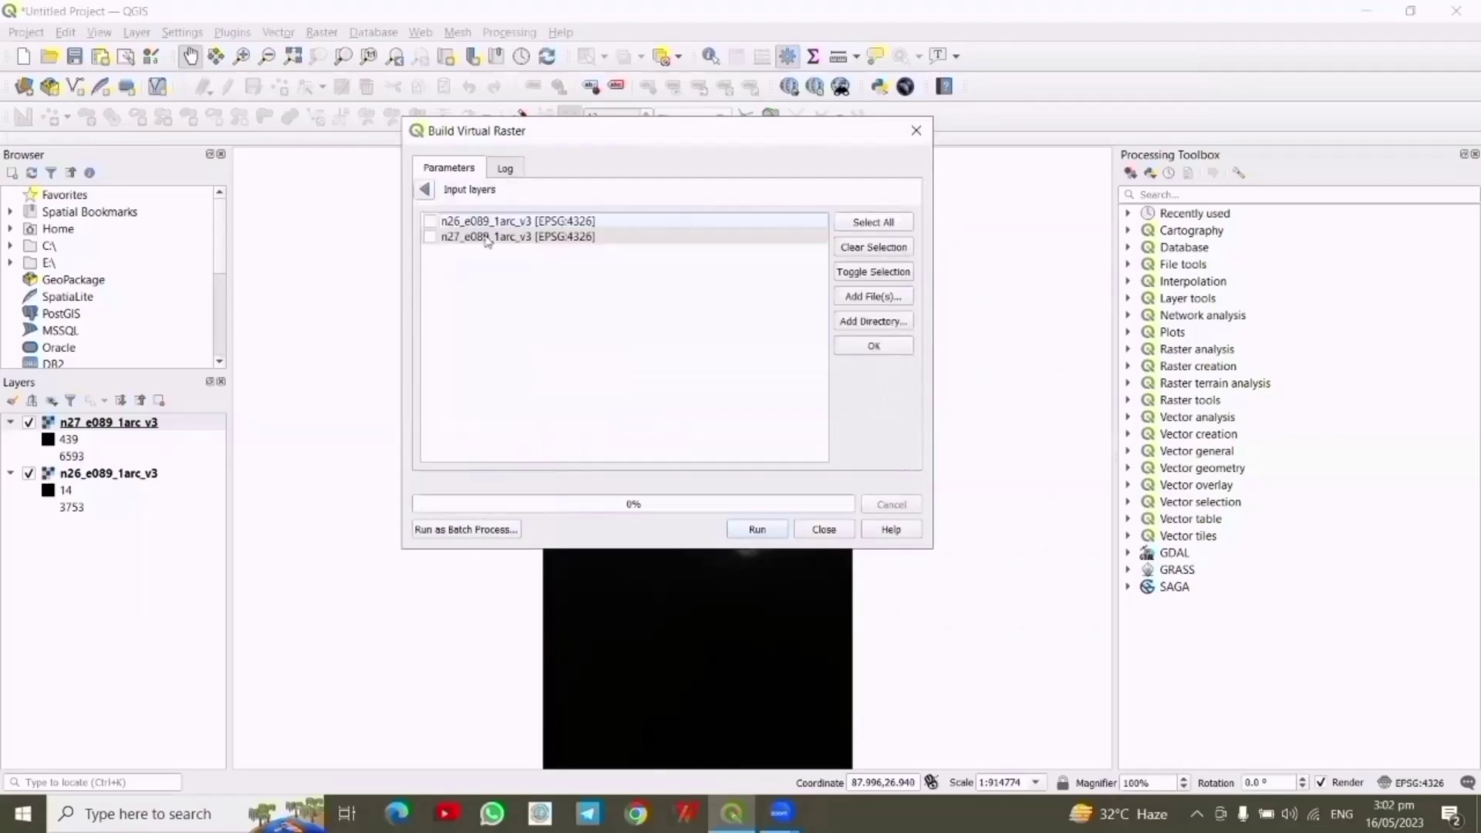
left_click(429, 223)
left_click(430, 237)
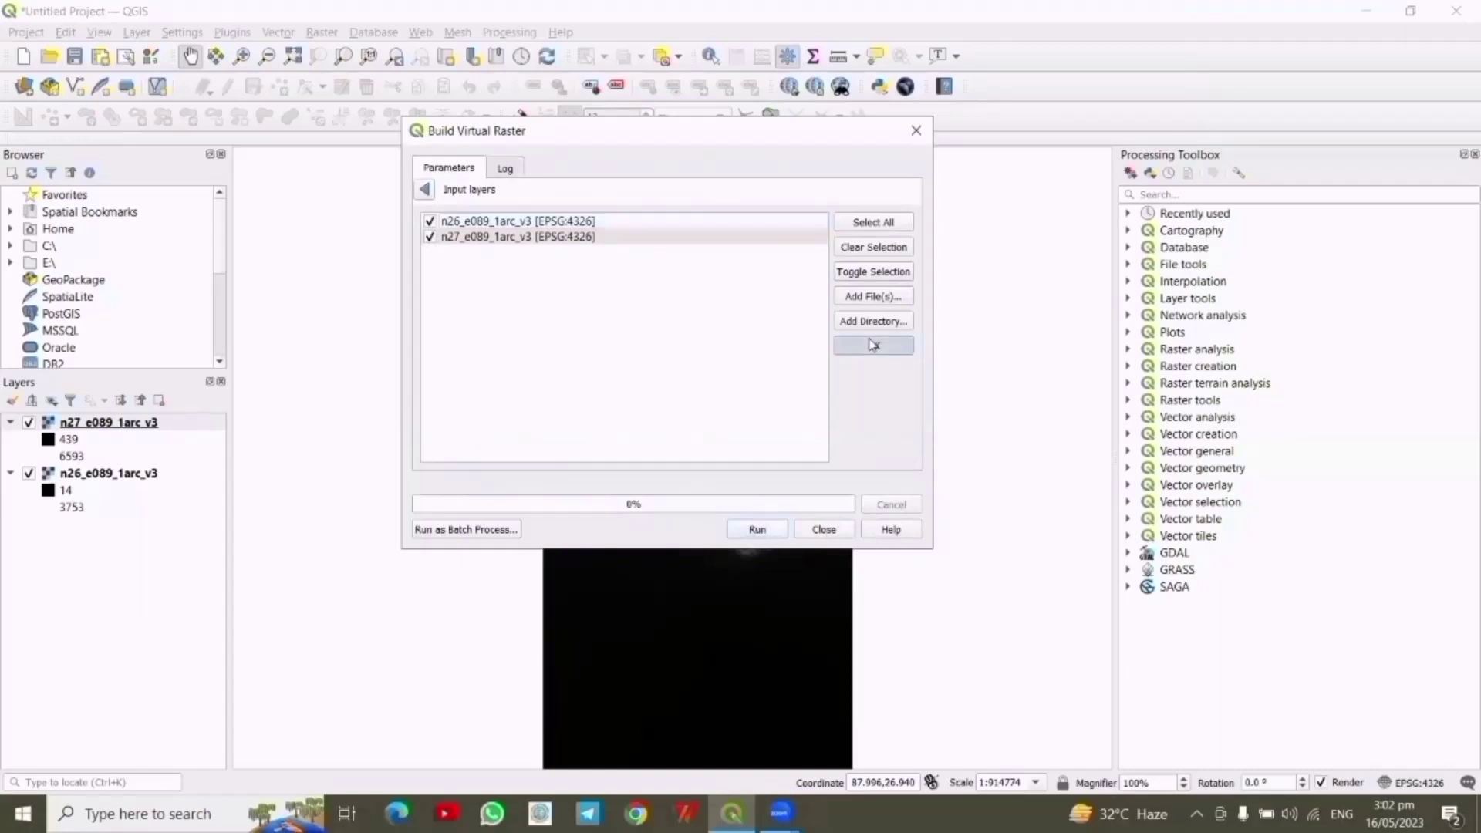
left_click(872, 345)
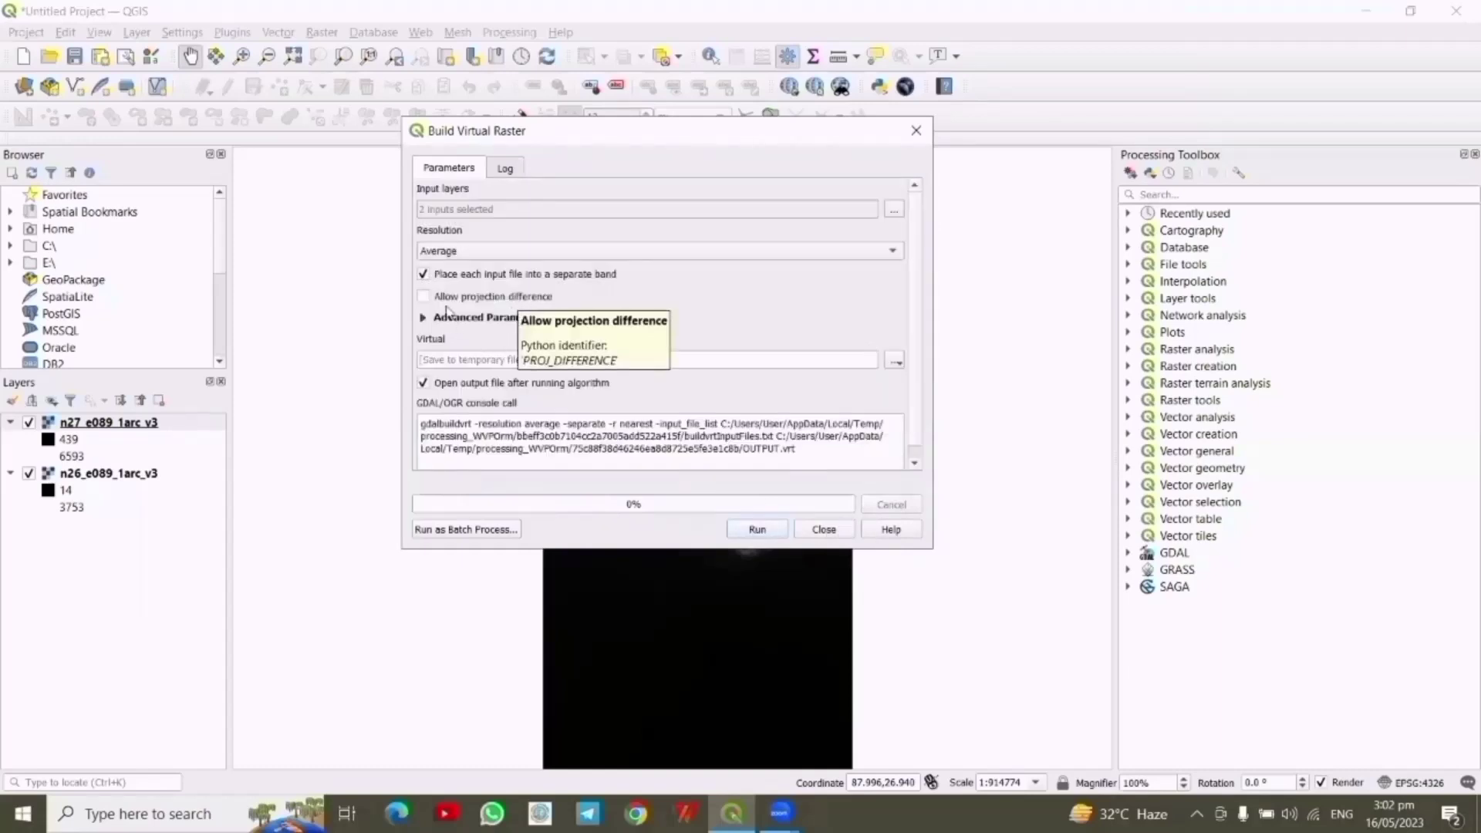
Disable placing each input file into a separate band, run Build Virtual Raster and close its dialog
left_click(422, 275)
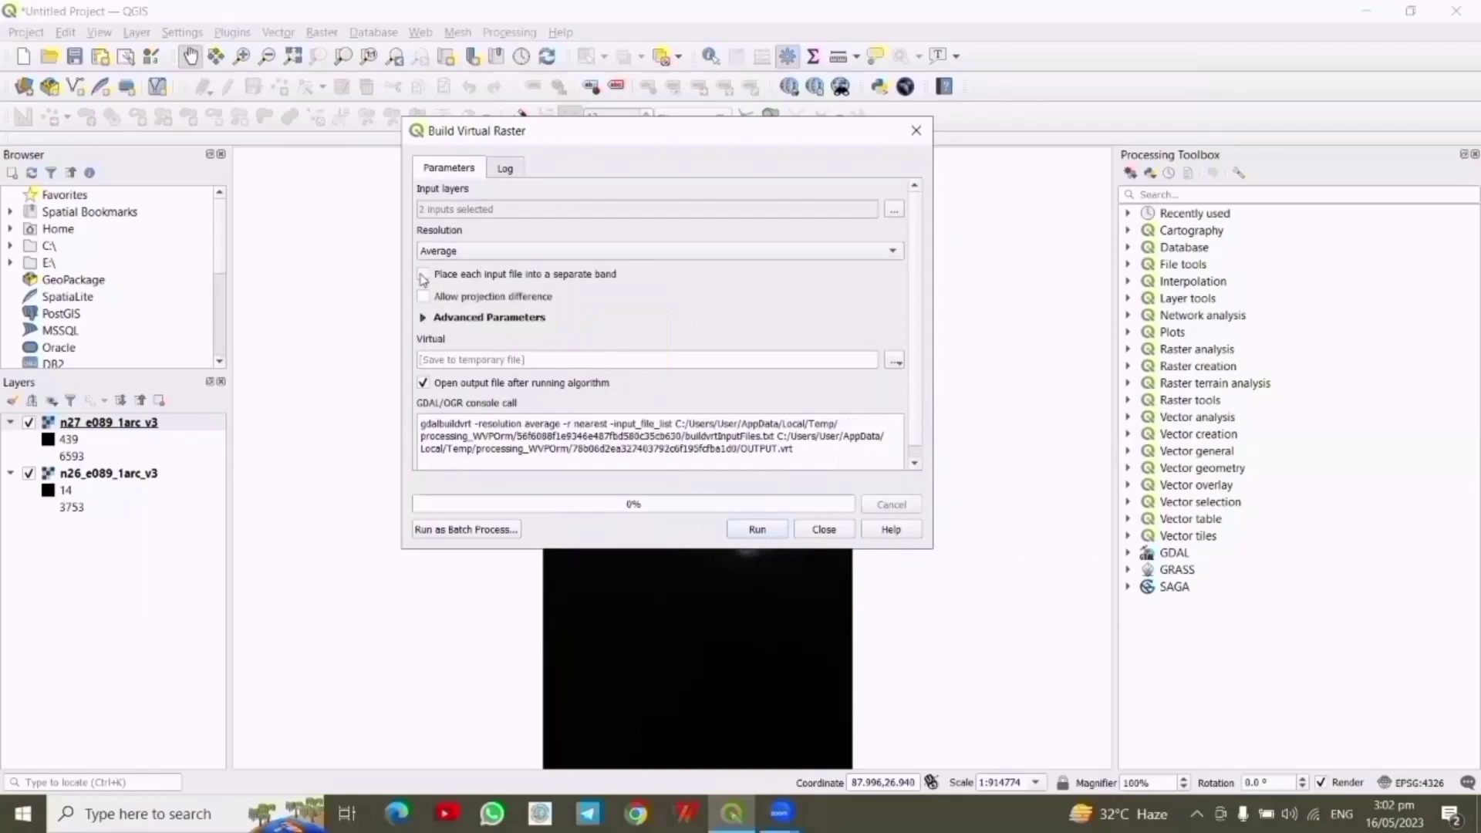
left_click(759, 530)
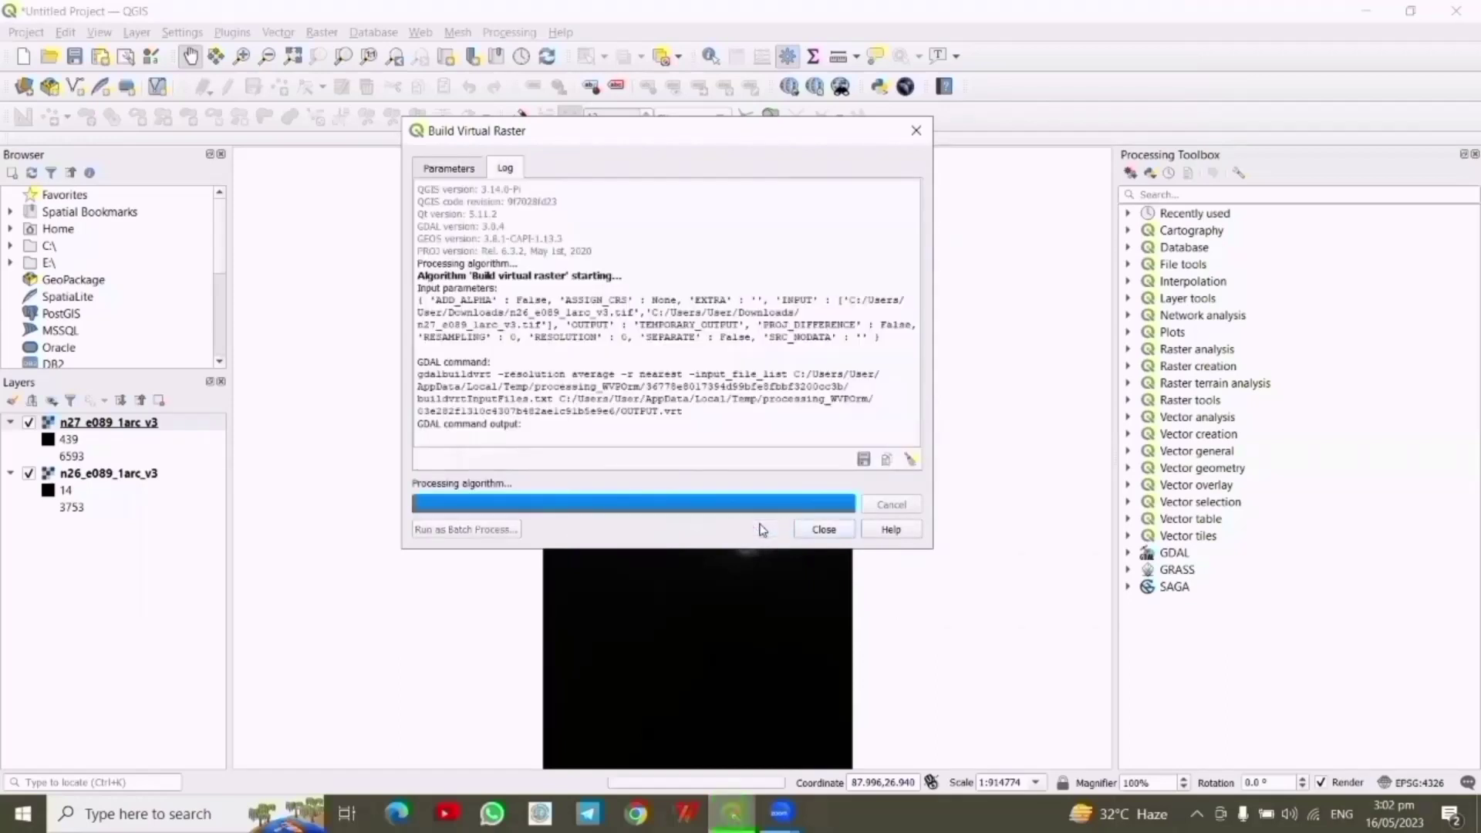
left_click(811, 529)
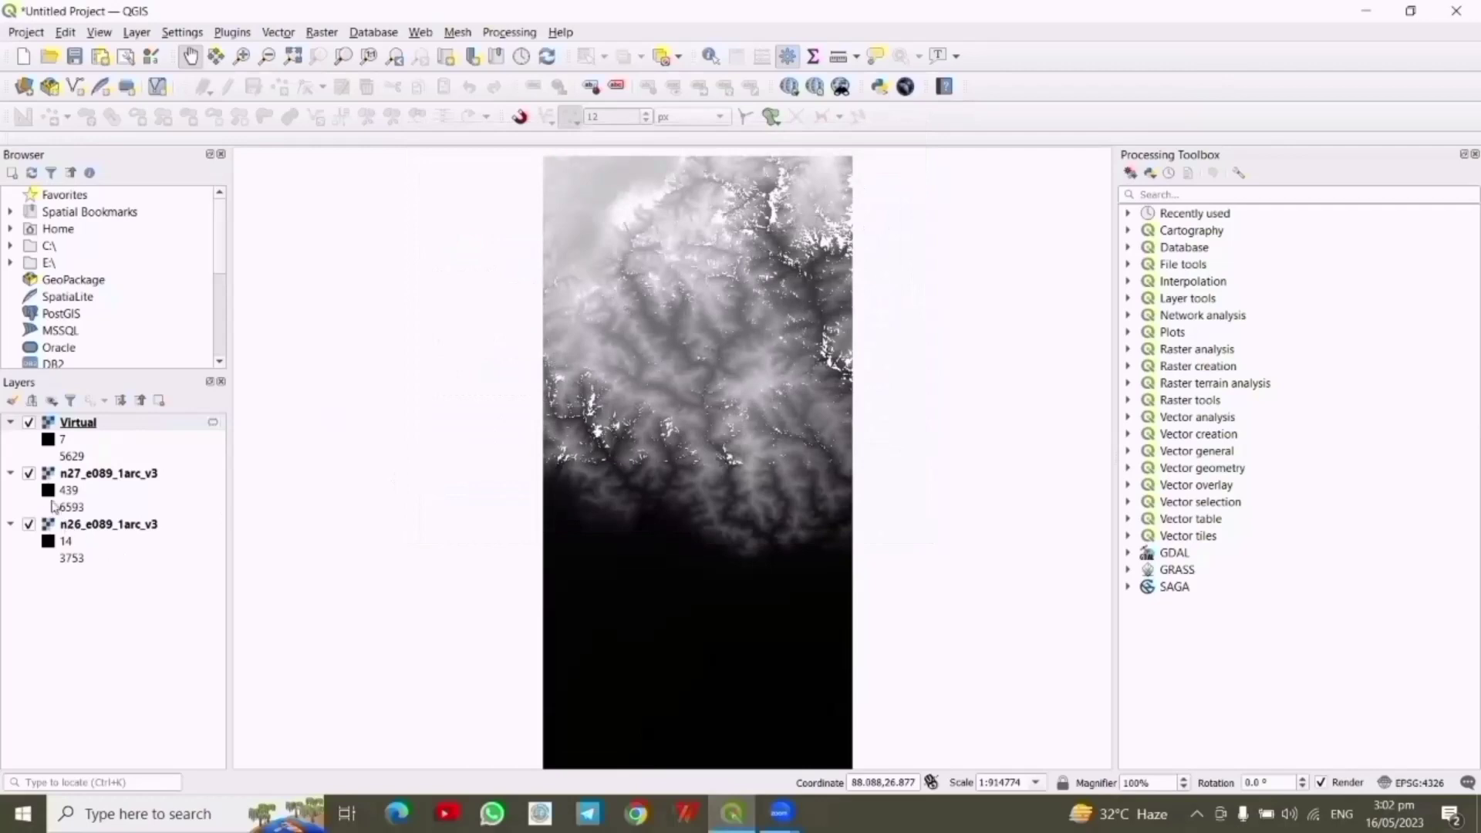
Hide the source tile layers n27_e089_1arc_v3 and n26_e089_1arc_v3 and remove both from the project
left_click(30, 475)
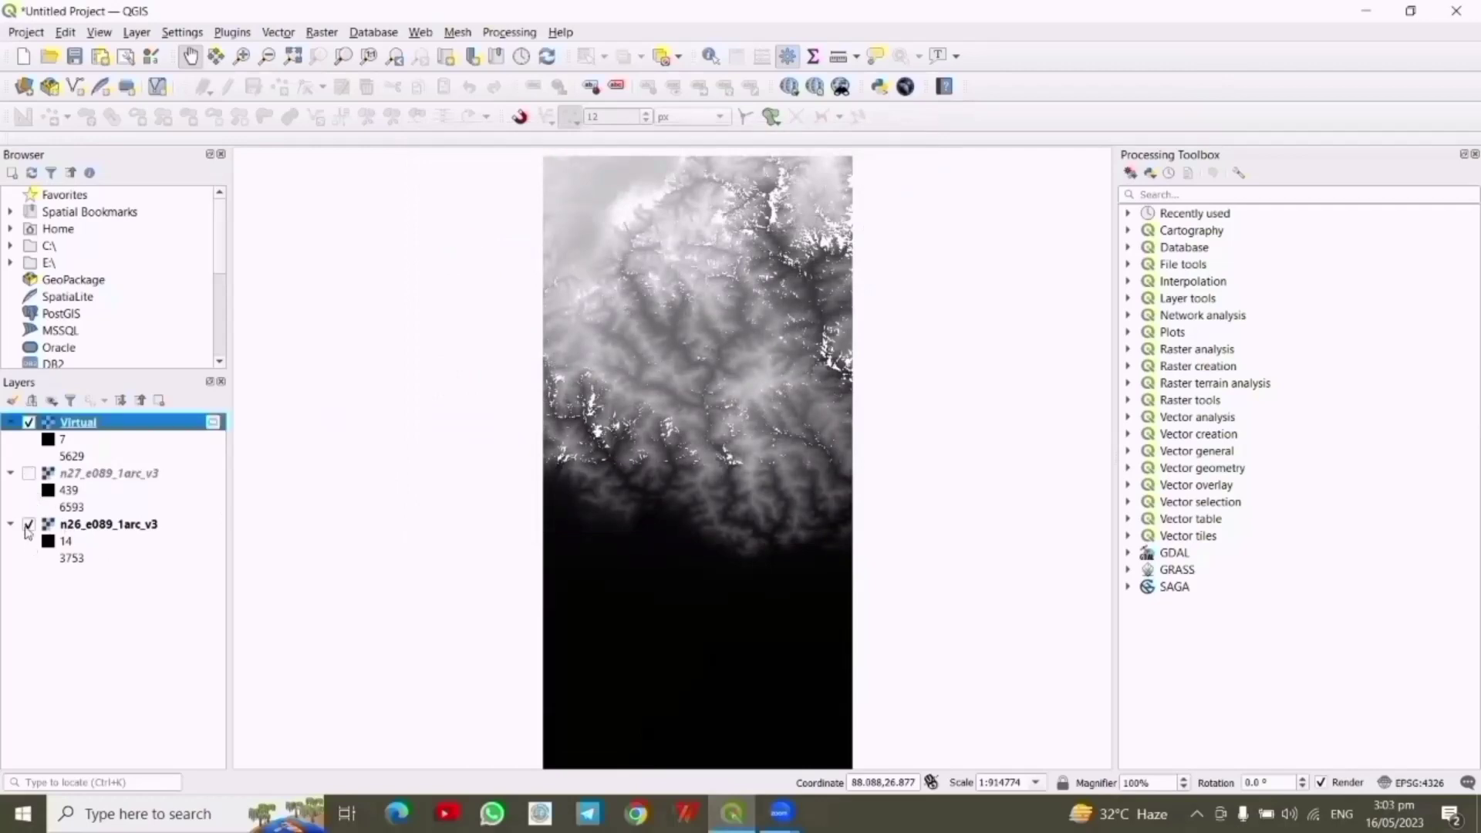
left_click(28, 525)
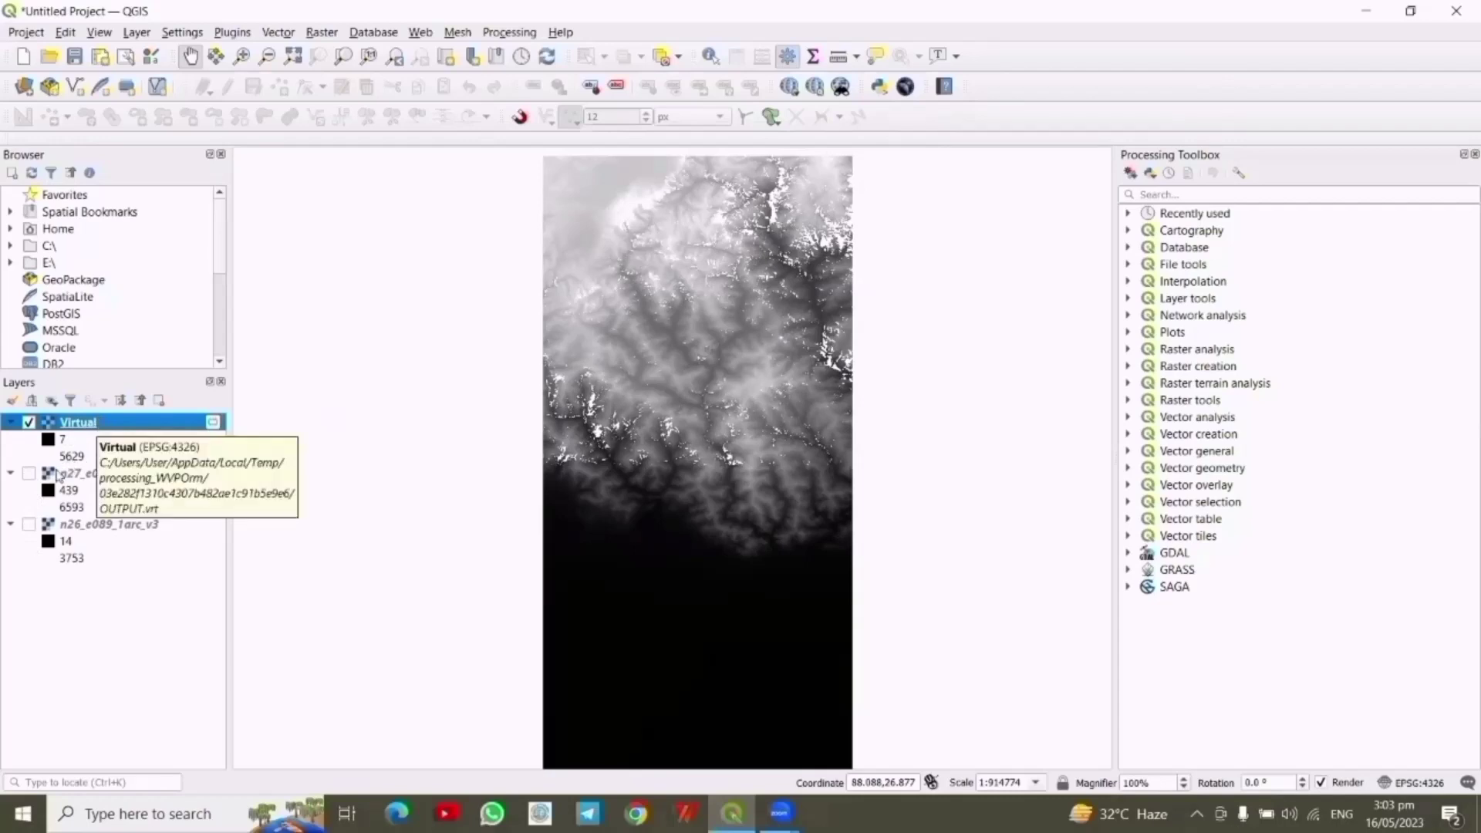
right_click(52, 479)
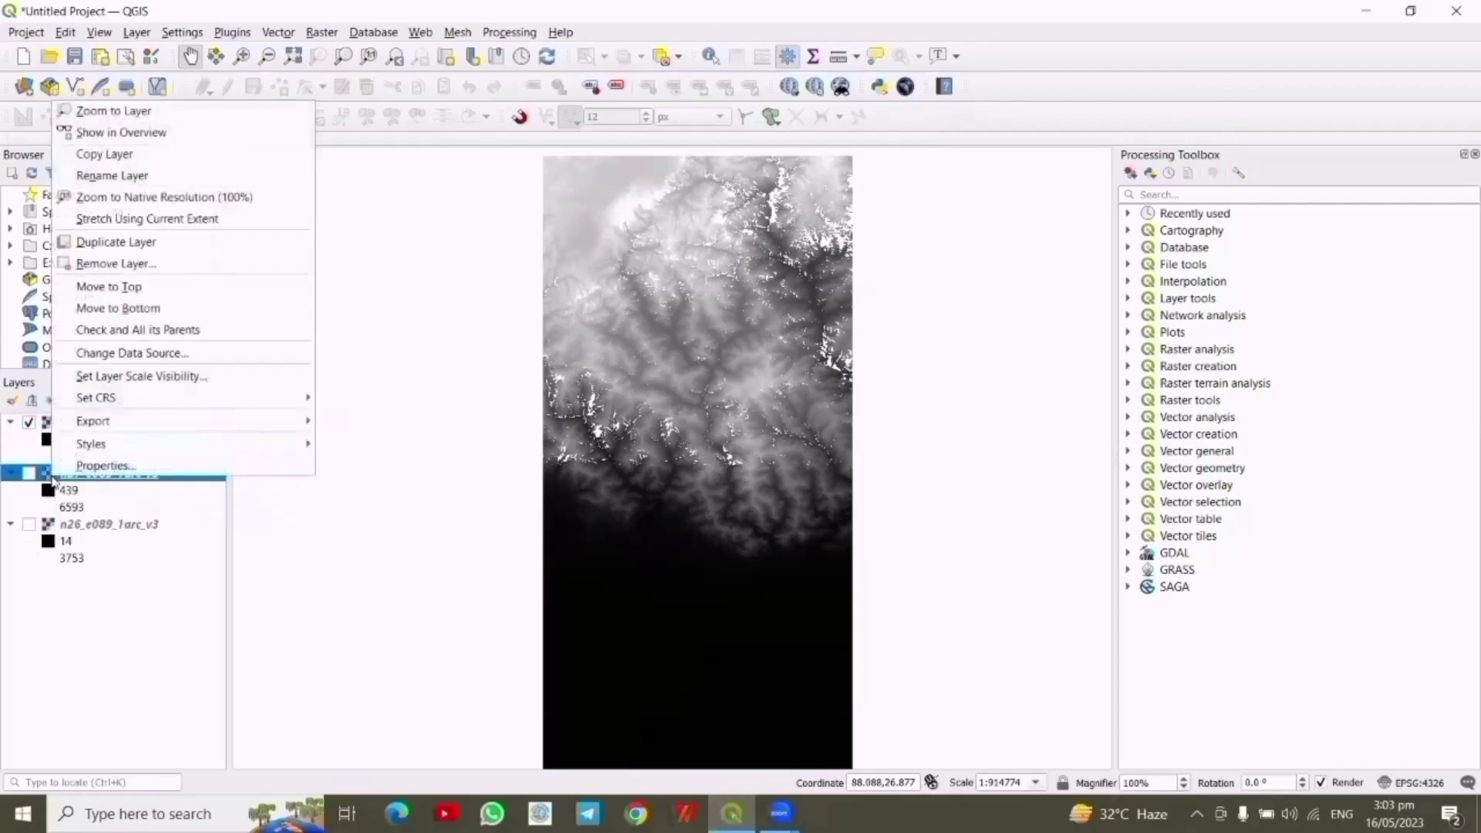
left_click(178, 264)
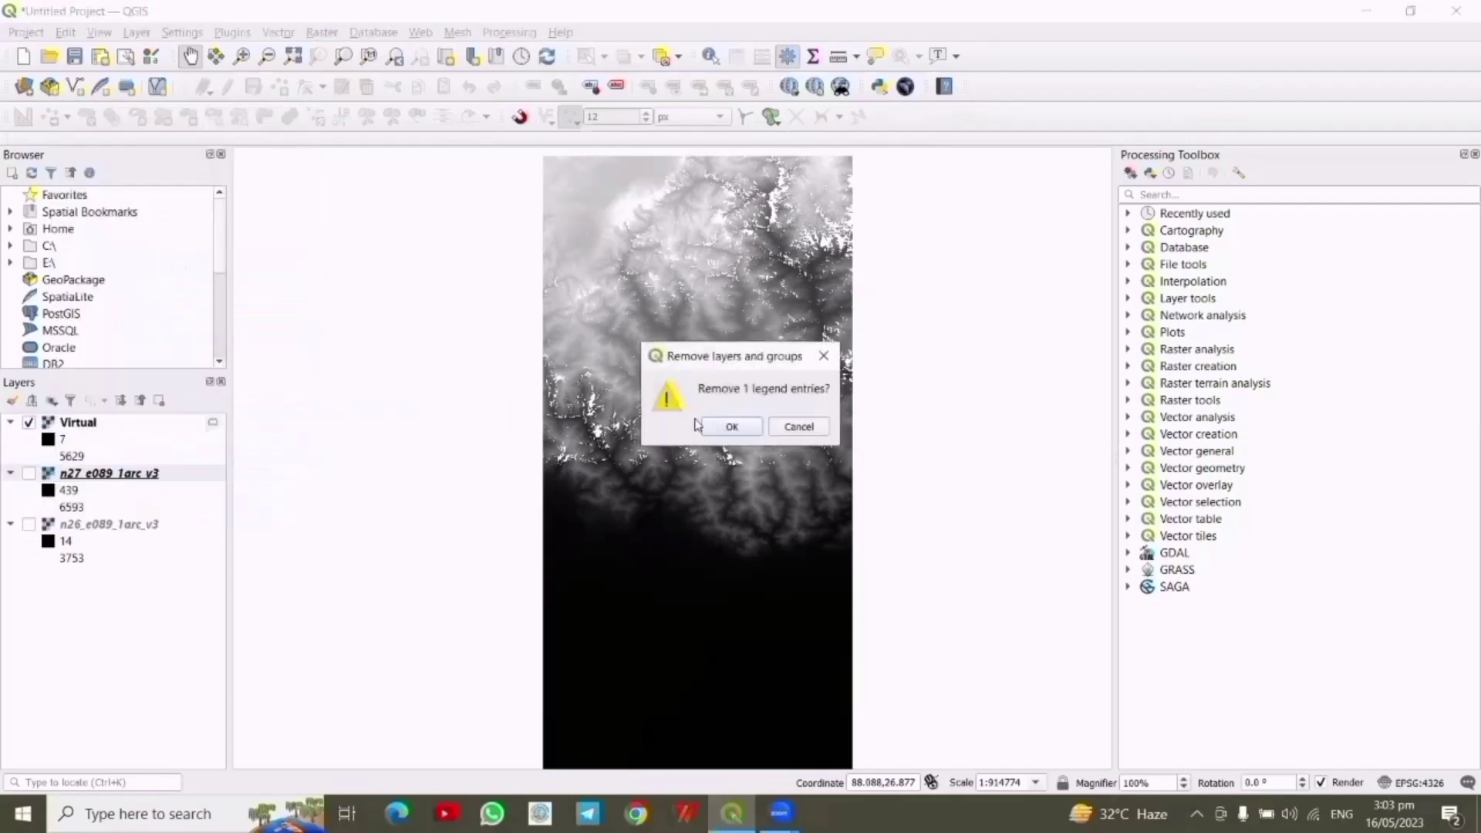
left_click(732, 423)
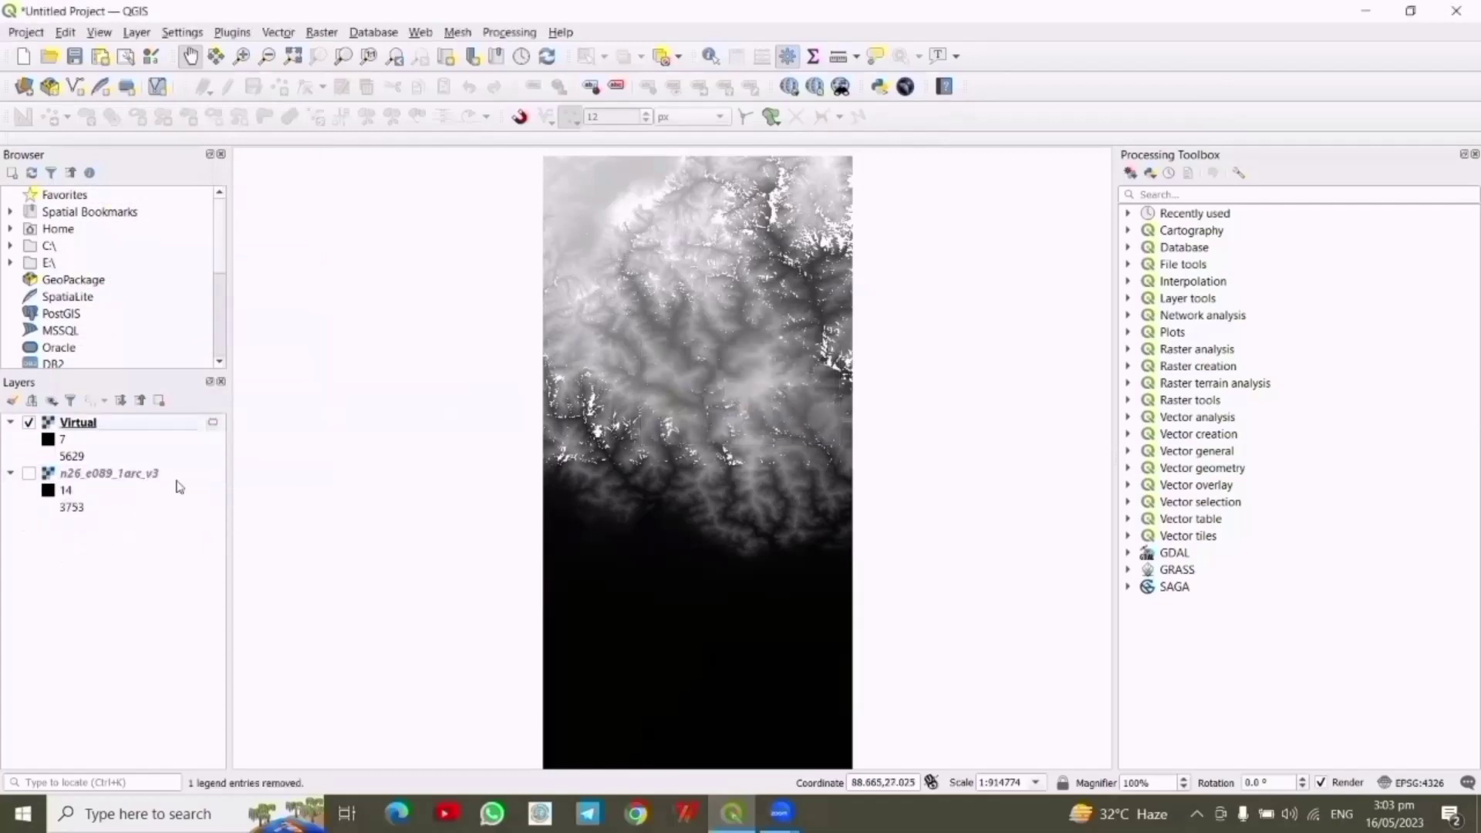
right_click(127, 477)
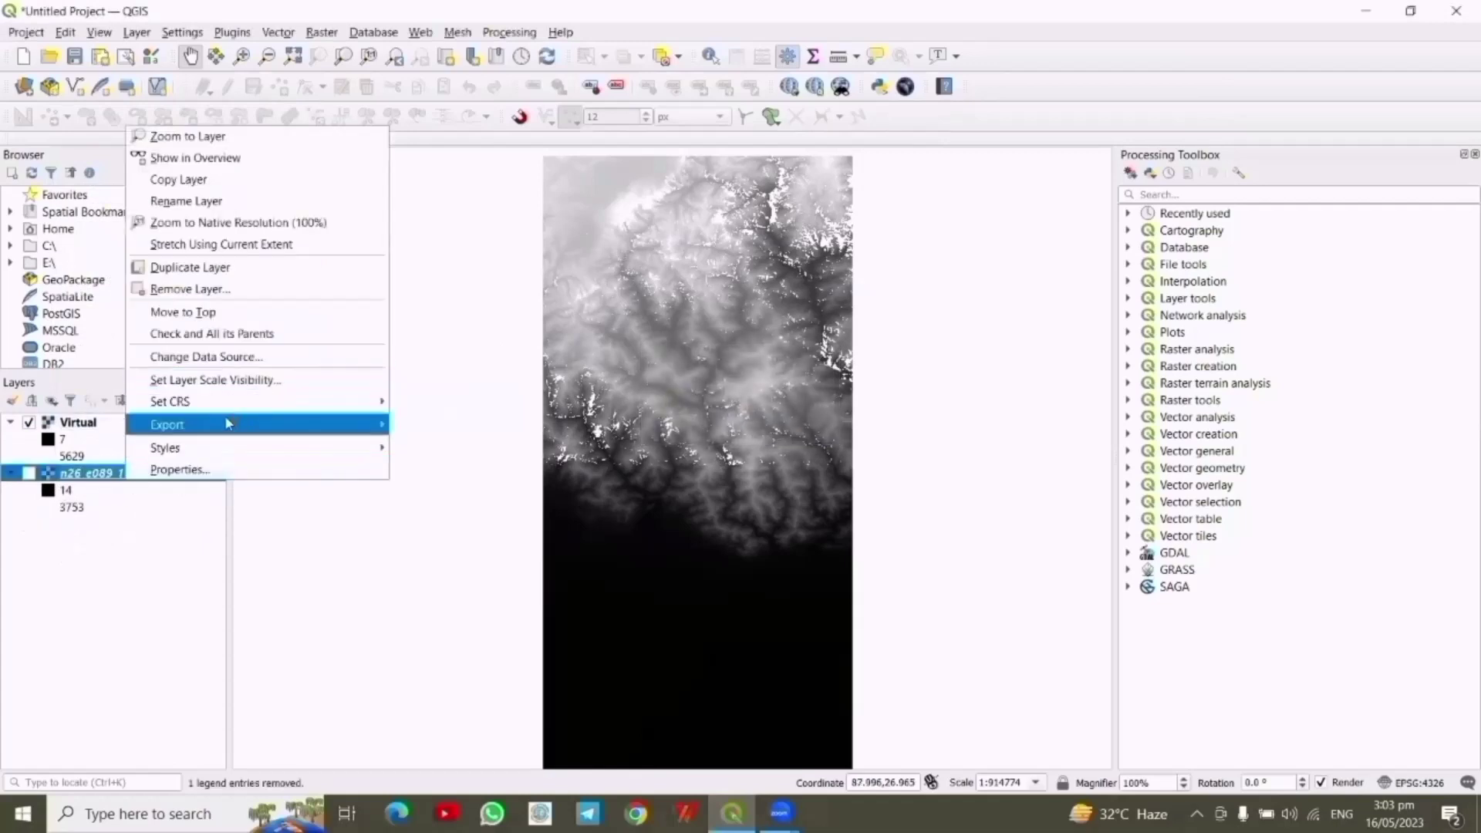
left_click(270, 290)
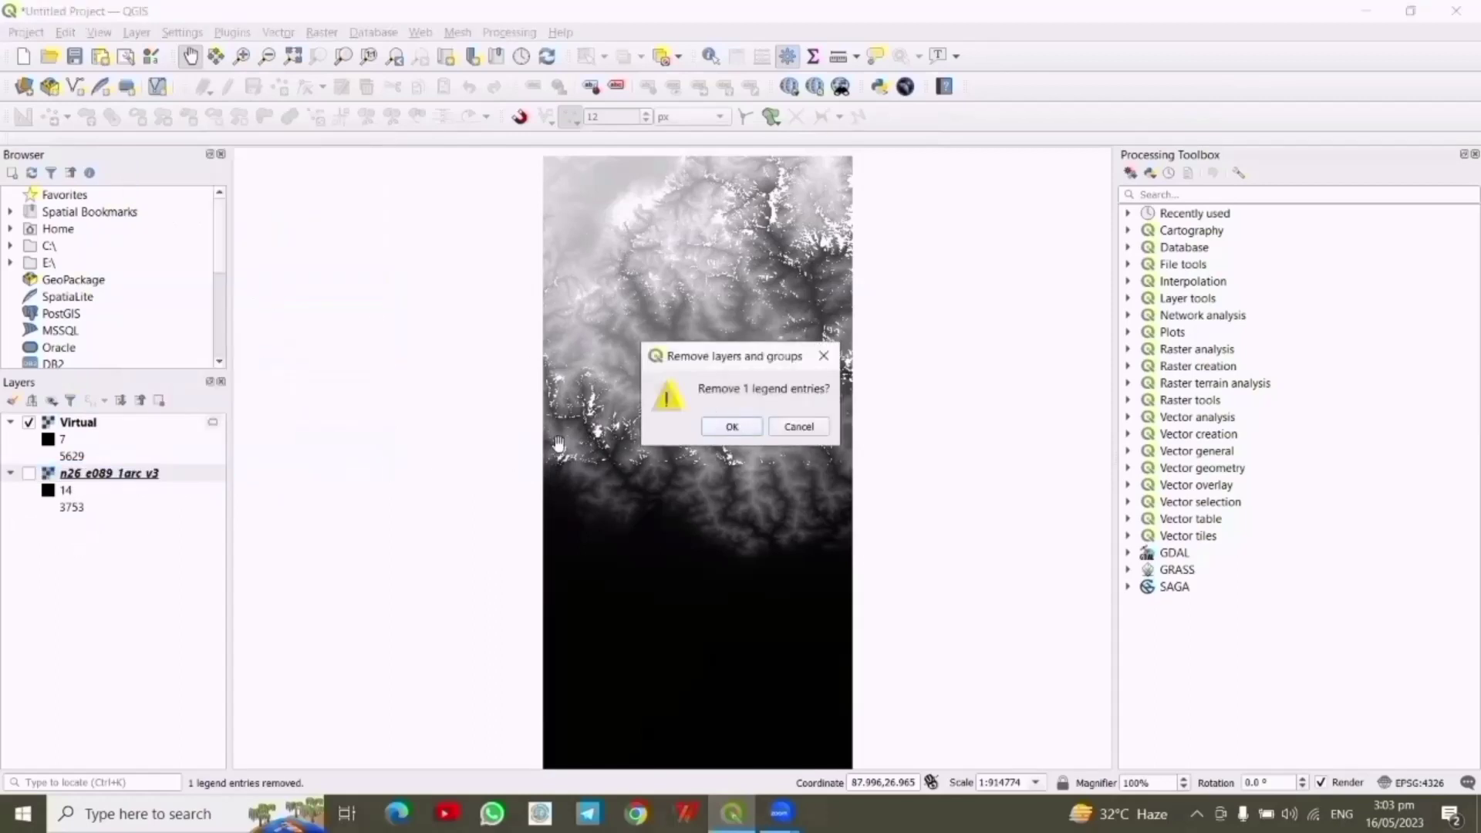
key("Return")
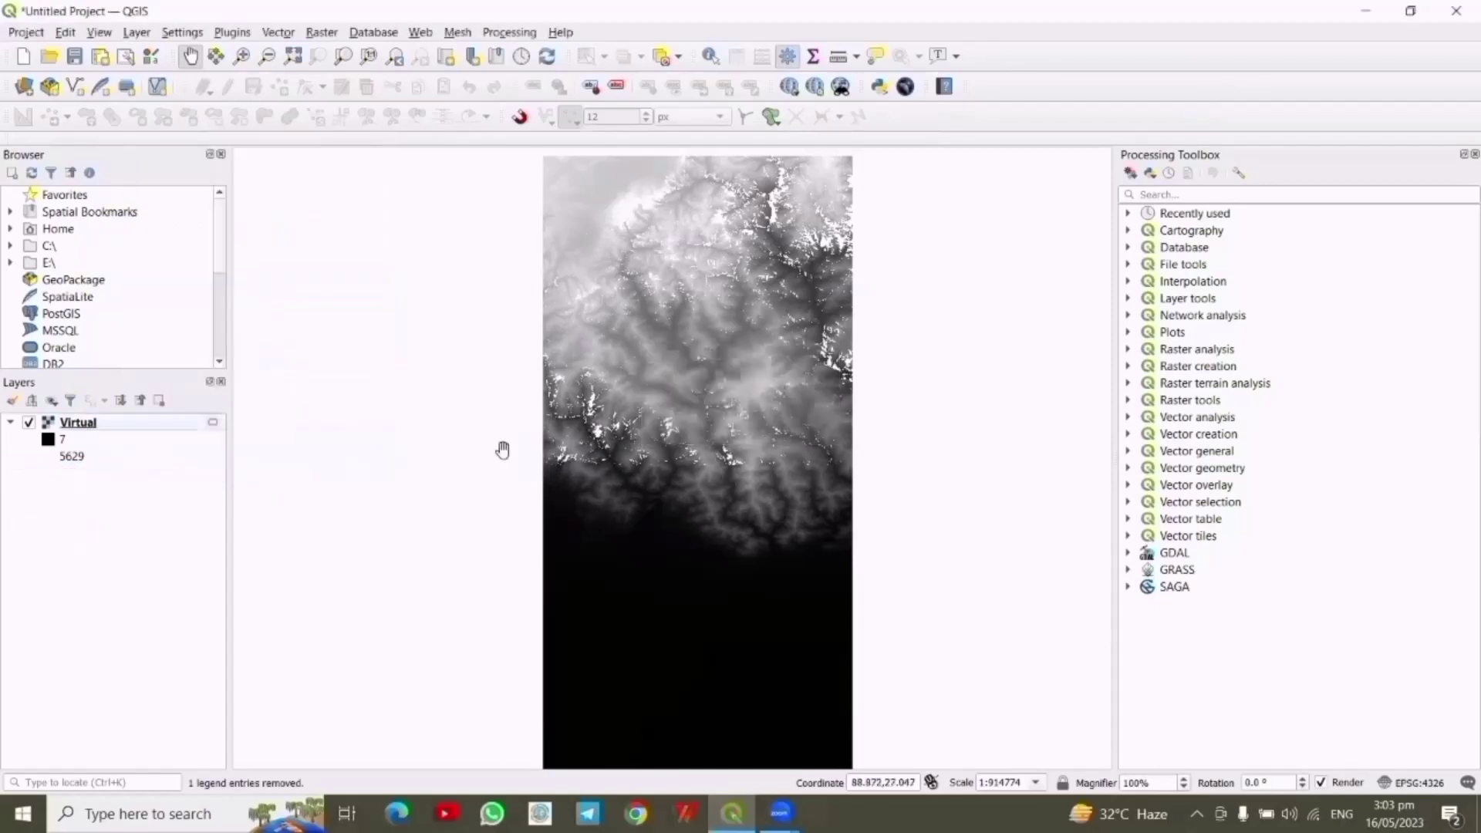
Rename the merged Virtual layer as "Degital elevation models"
left_click(109, 425)
right_click(109, 425)
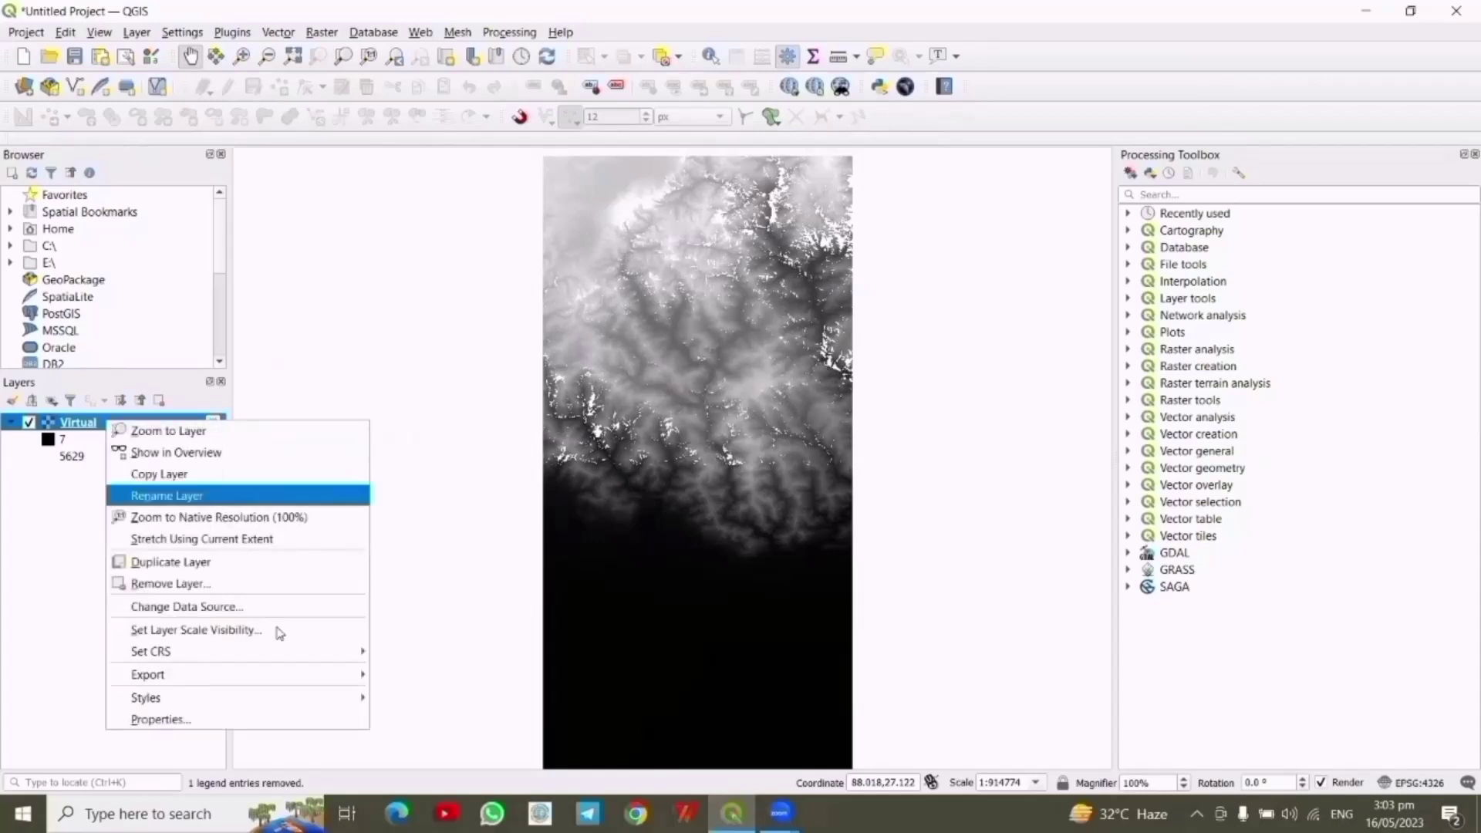
left_click(228, 494)
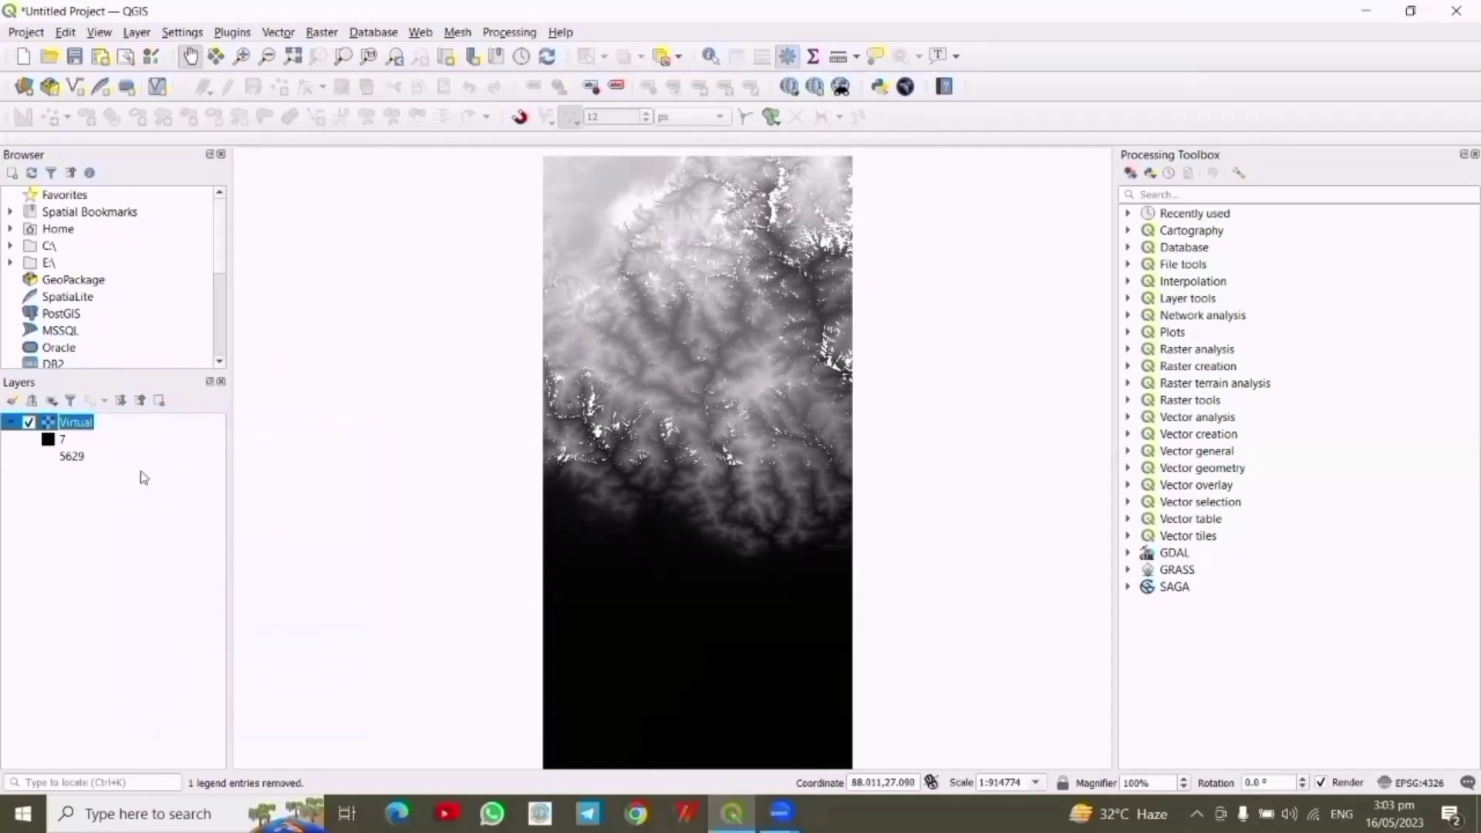
key("BackSpace")
type("ion models")
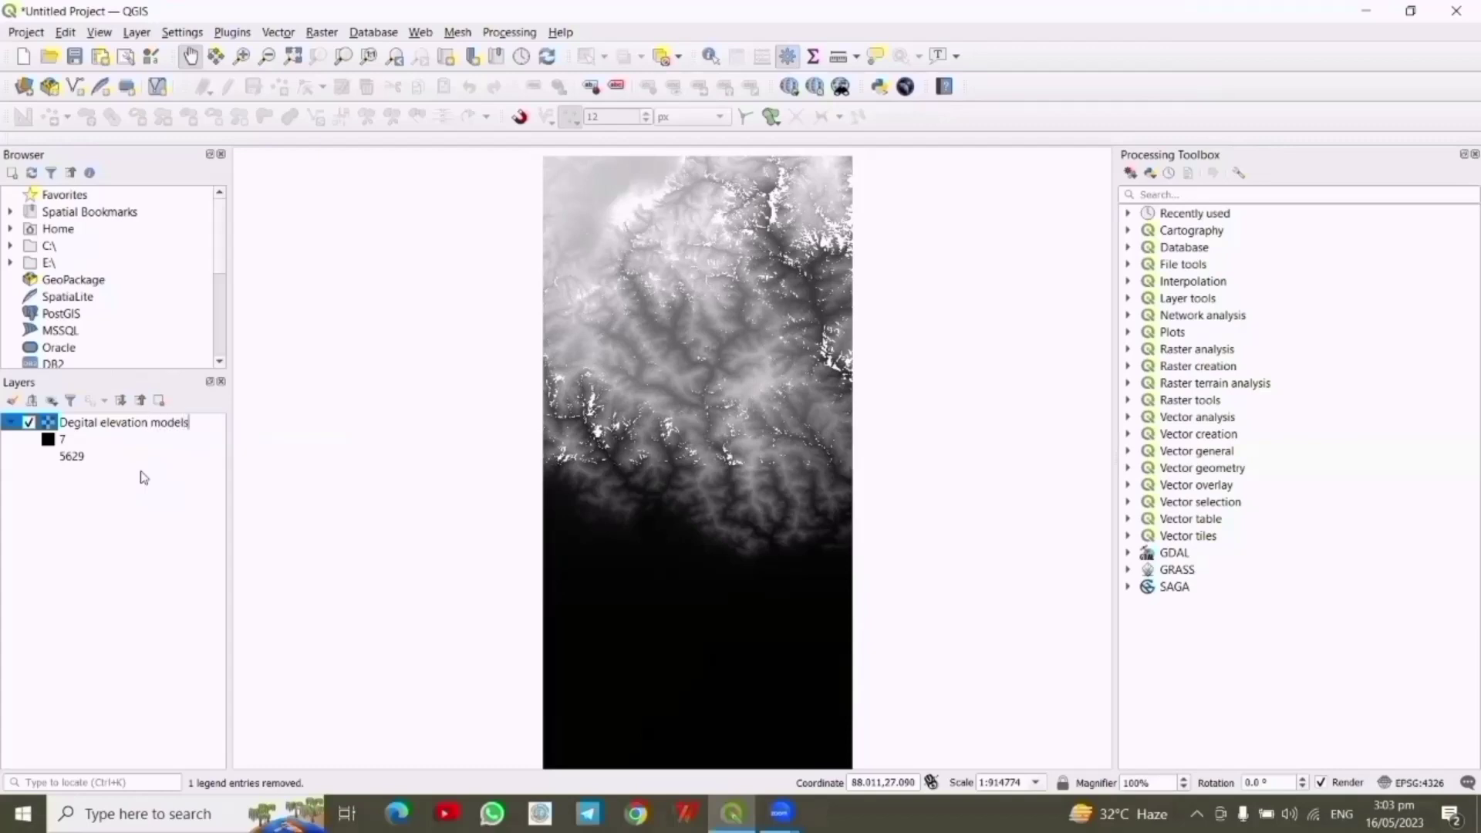
key("Return")
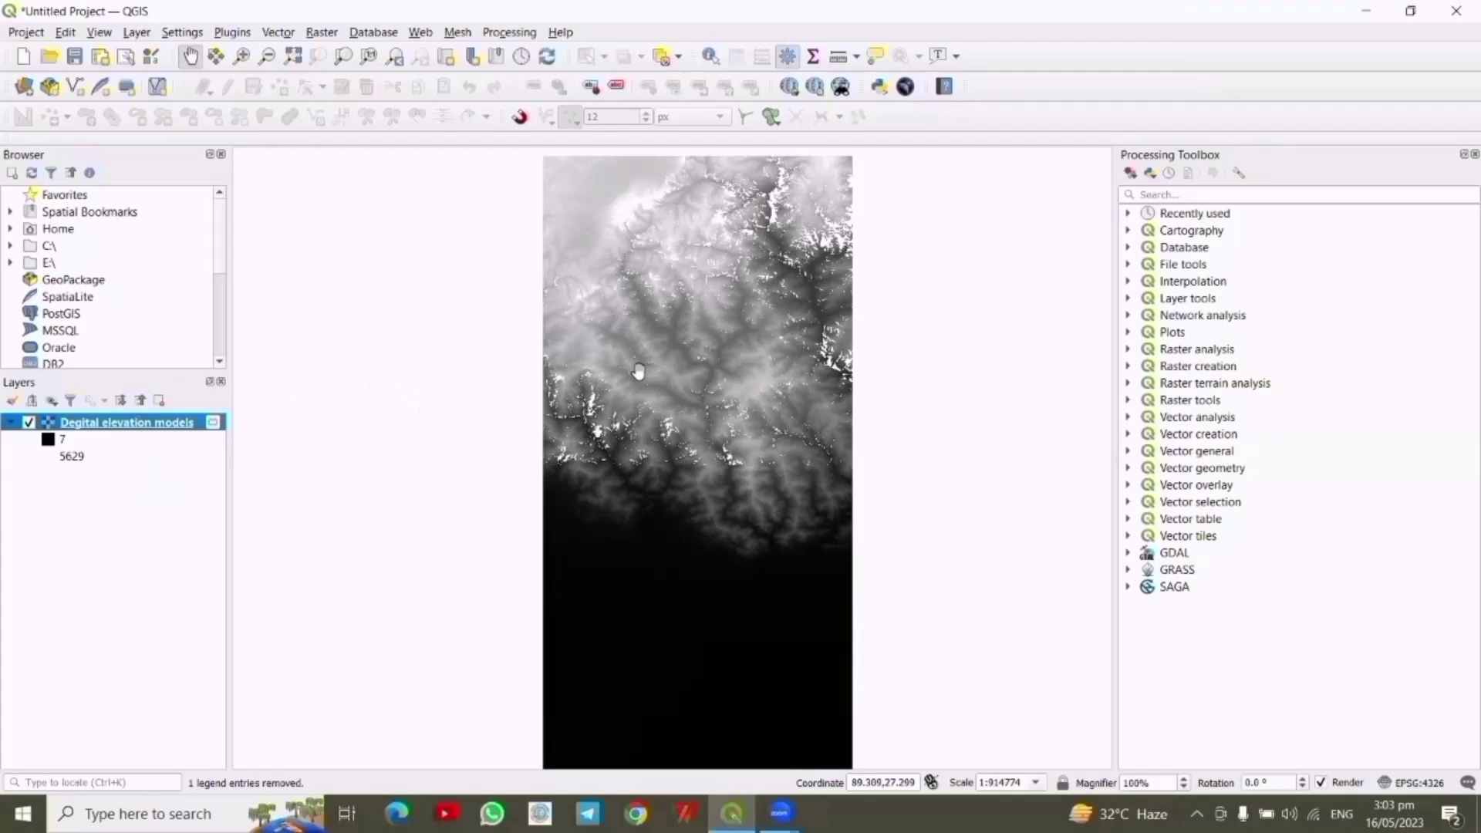
Examine the coordinate reference system in the properties of the Degital elevation models layer and close them
right_click(145, 421)
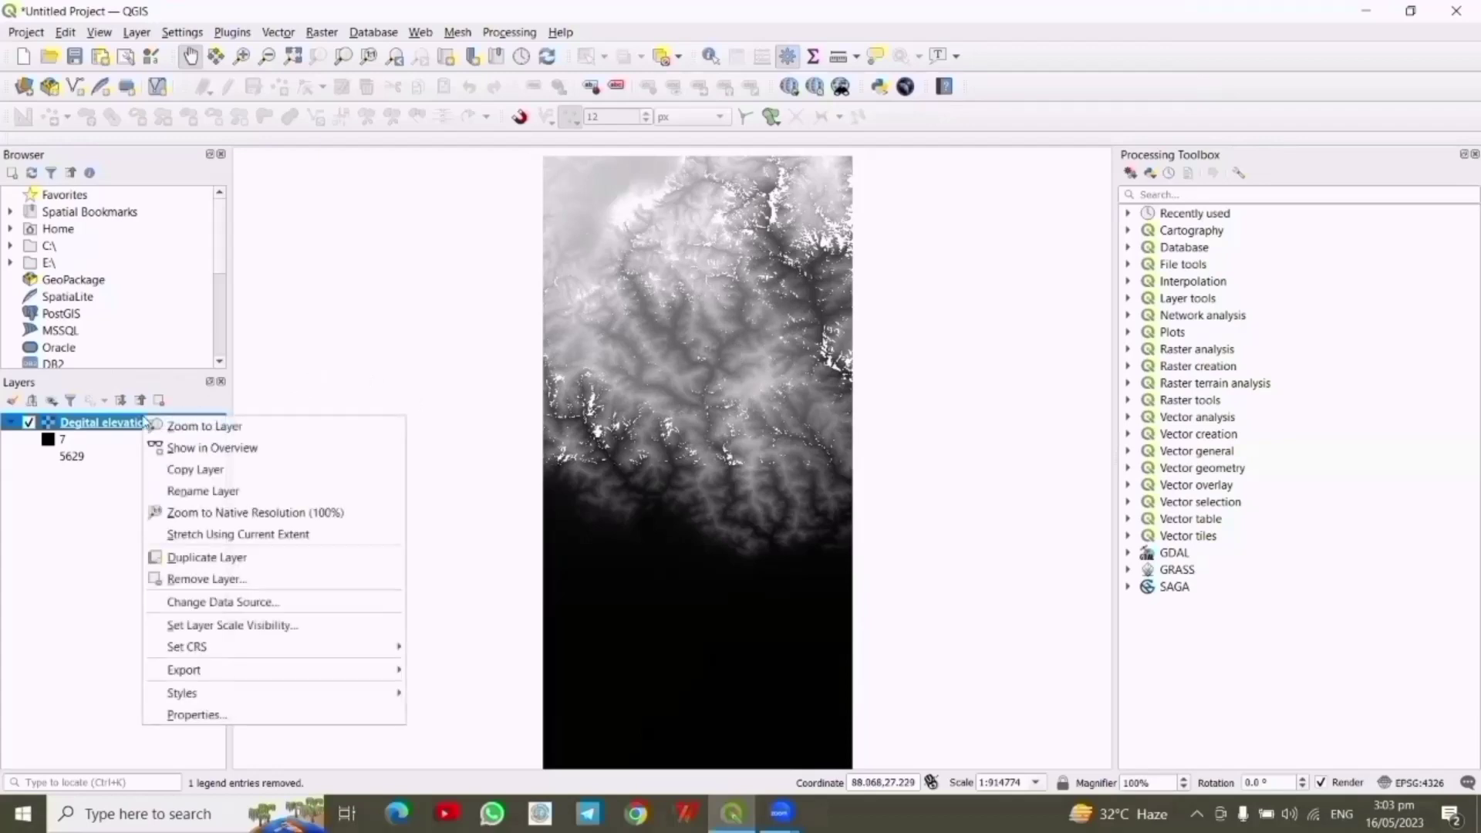
left_click(236, 714)
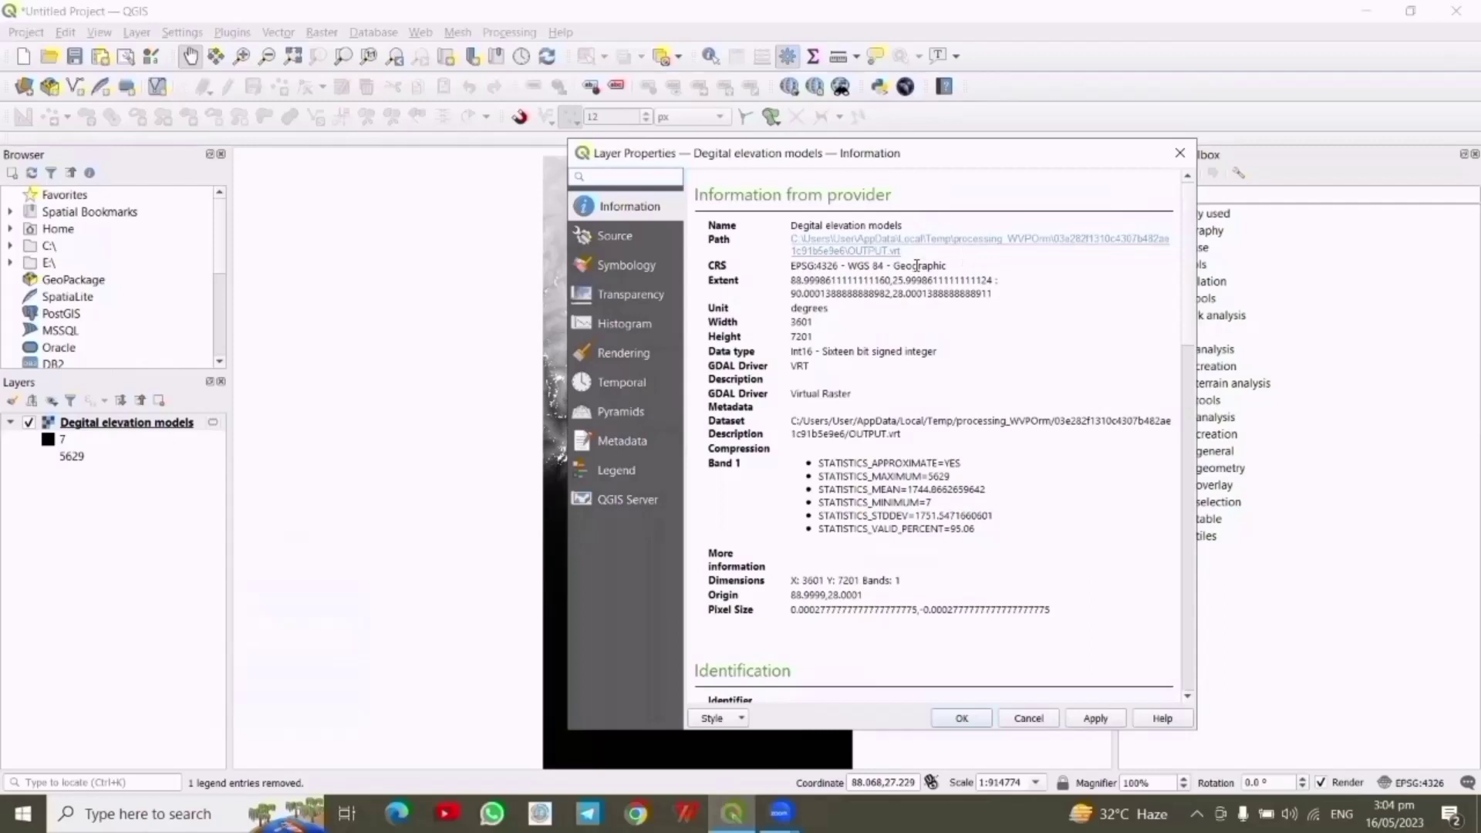
left_click(1179, 153)
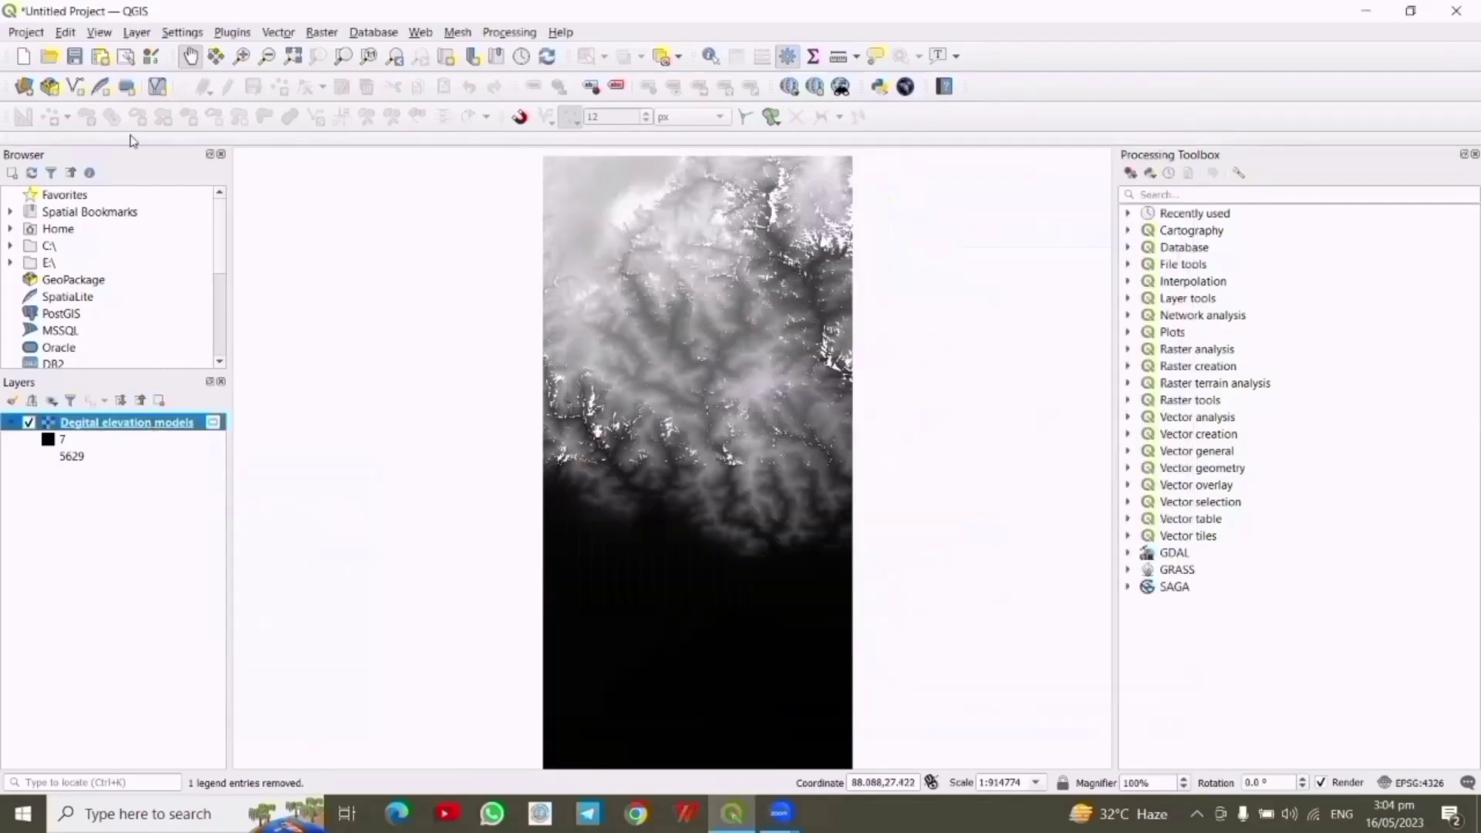
Reproject the Degital elevation models layer with Warp to EPSG:5266 - DRUKREF 03 / Bhutan National Grid as a temporary file and close the dialog
left_click(322, 33)
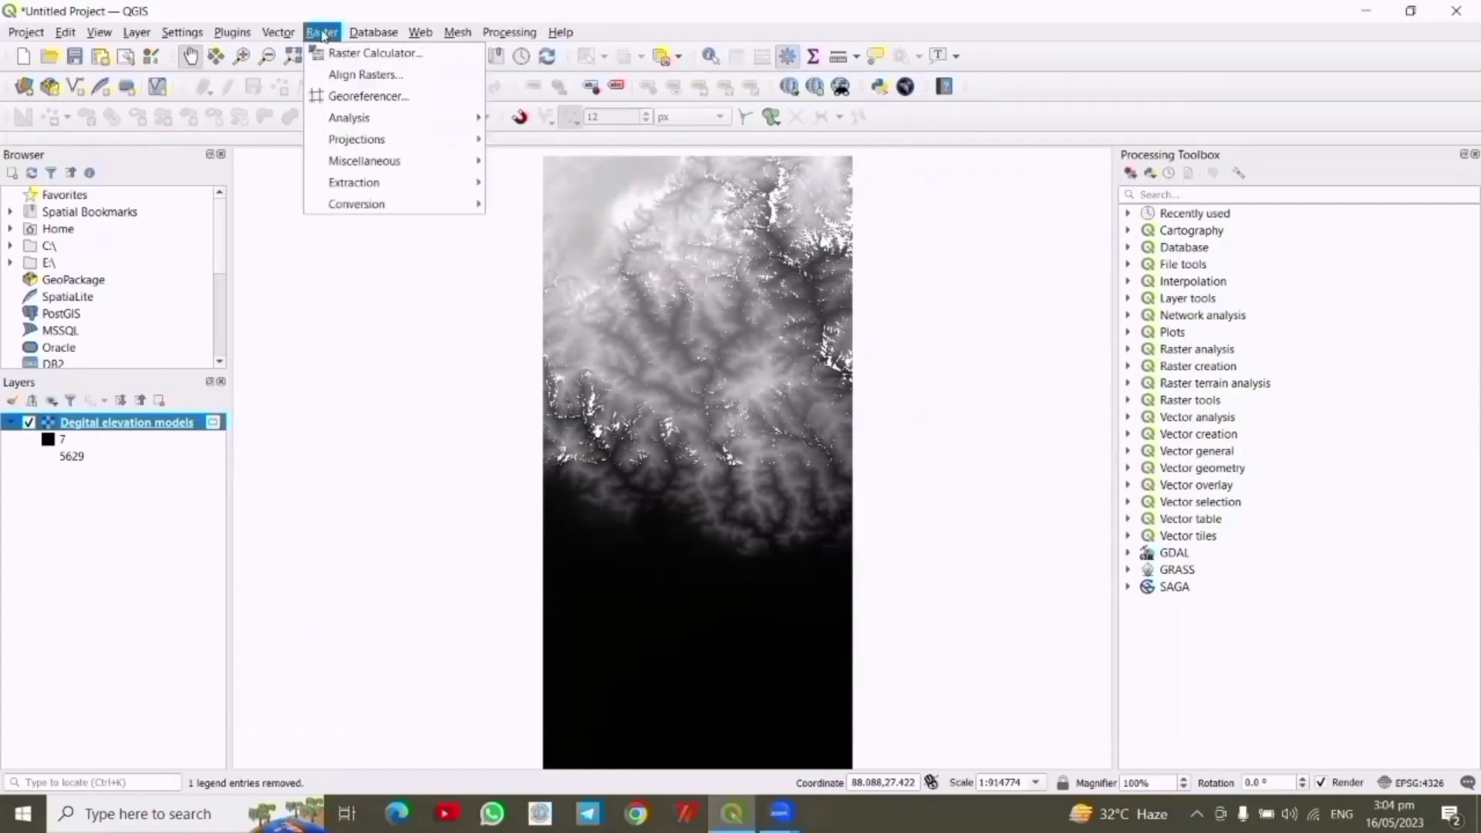
mouse_move(404, 145)
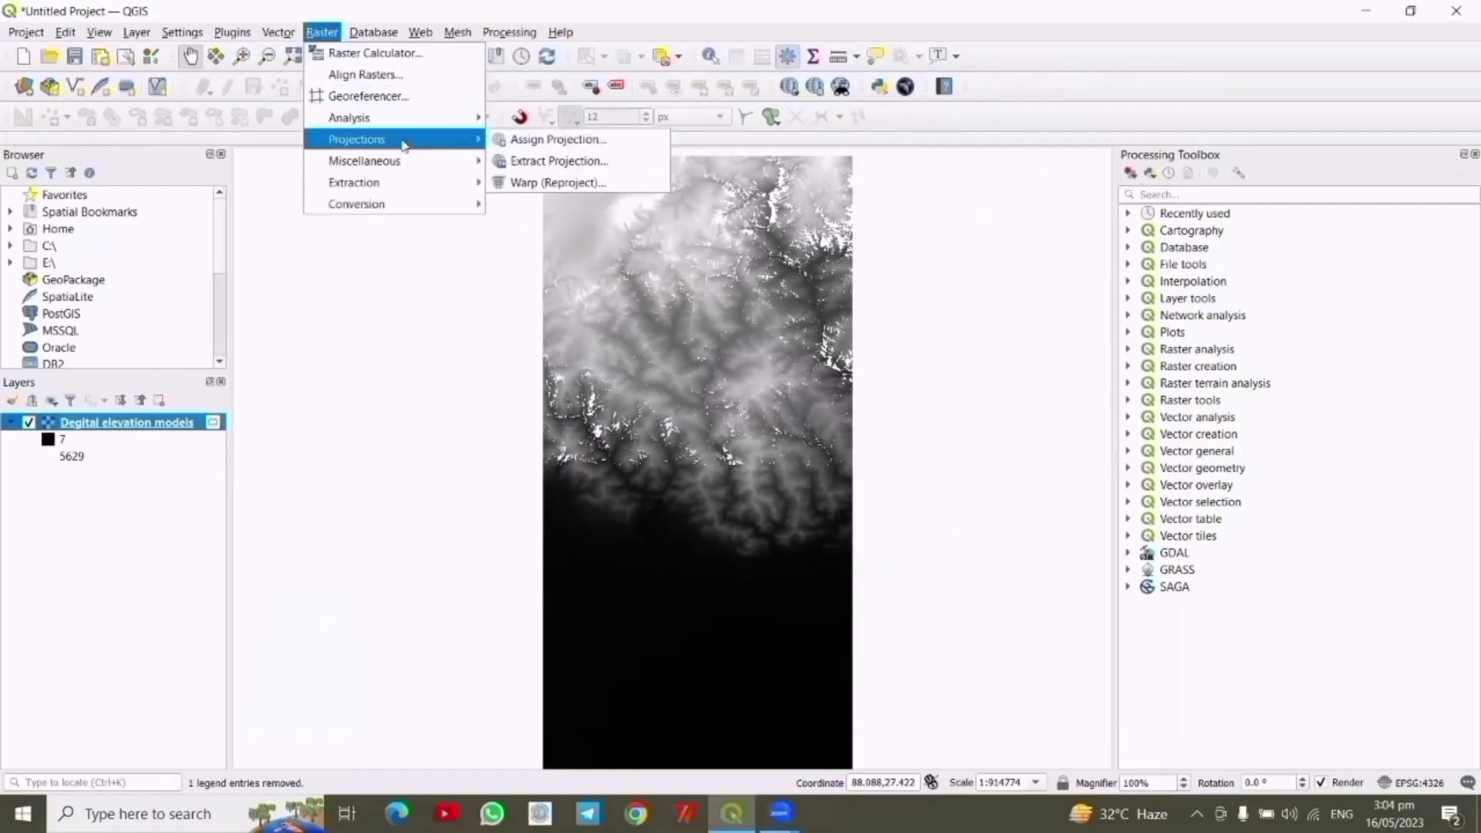
left_click(542, 181)
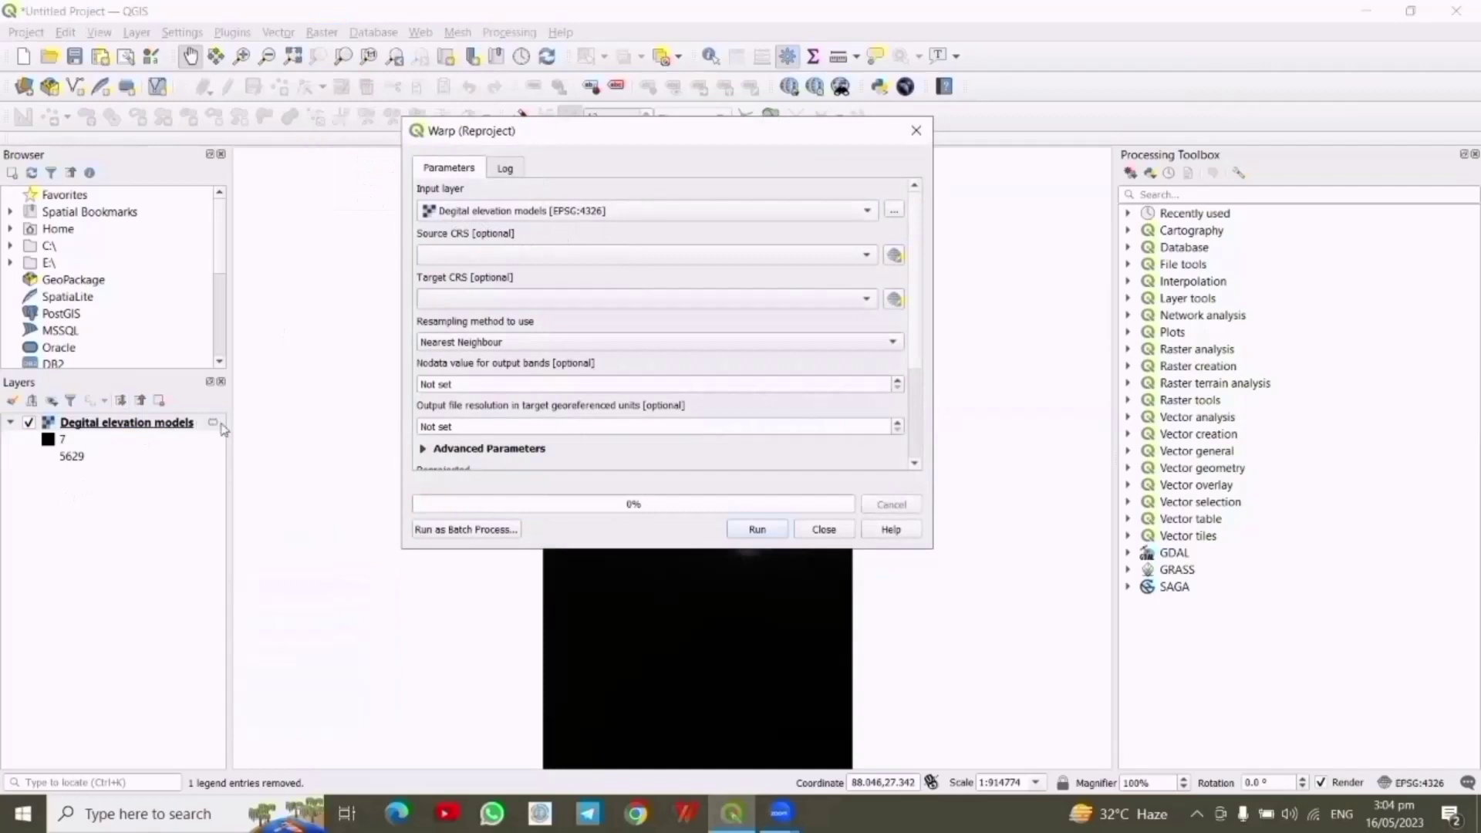
left_click(868, 300)
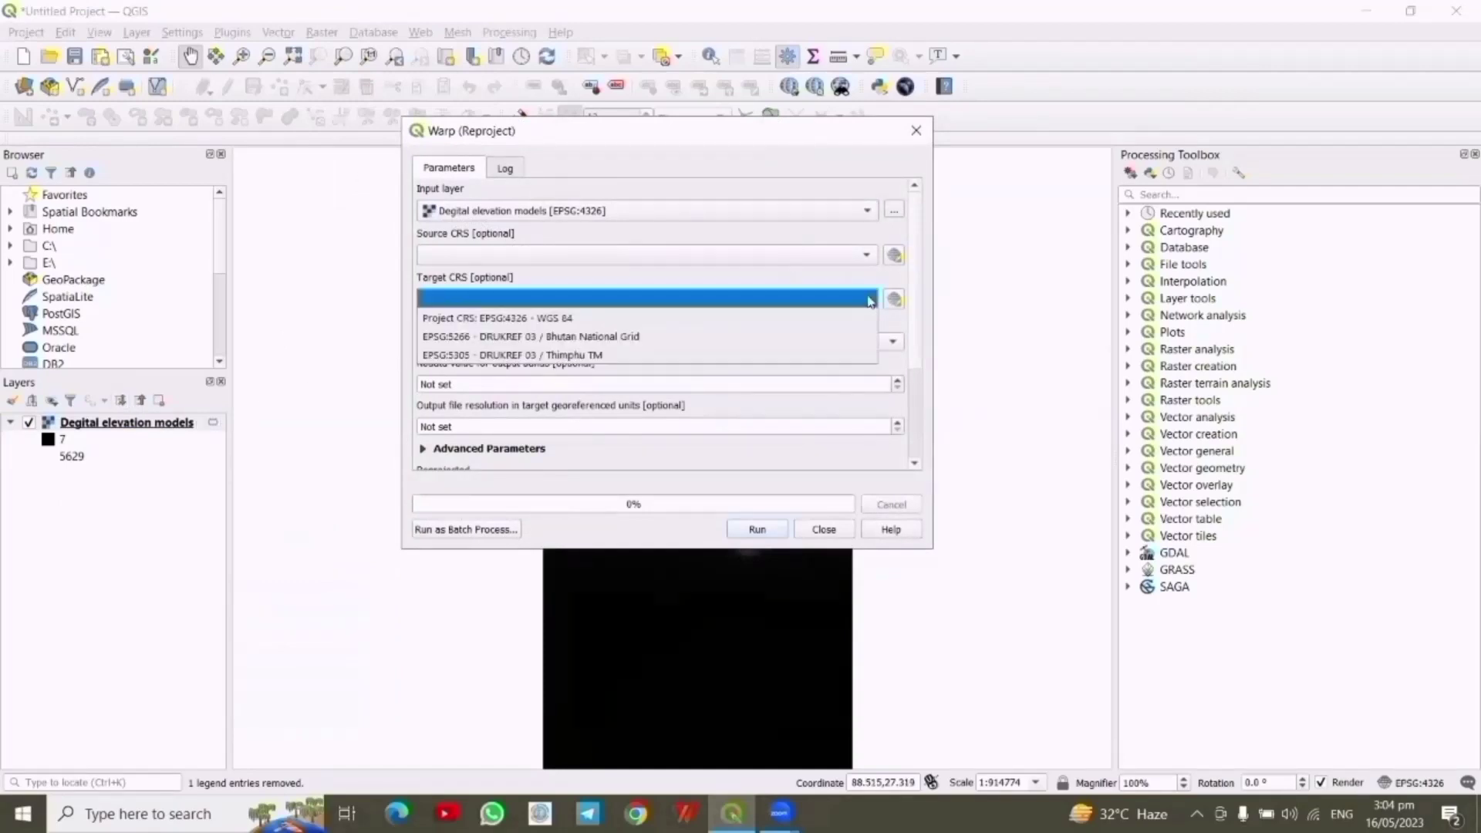
left_click(716, 337)
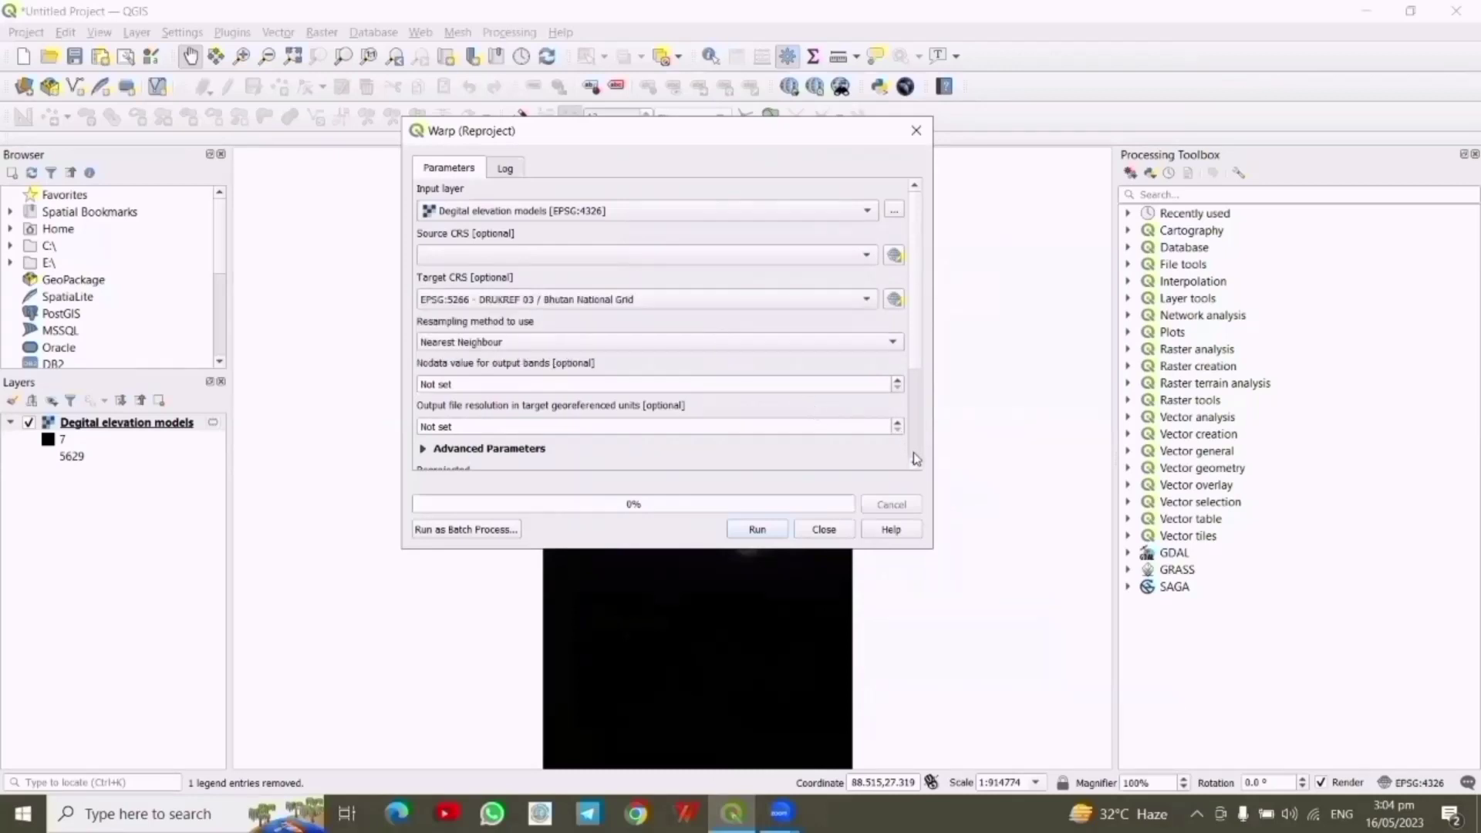
scroll(917, 458, "down", 4)
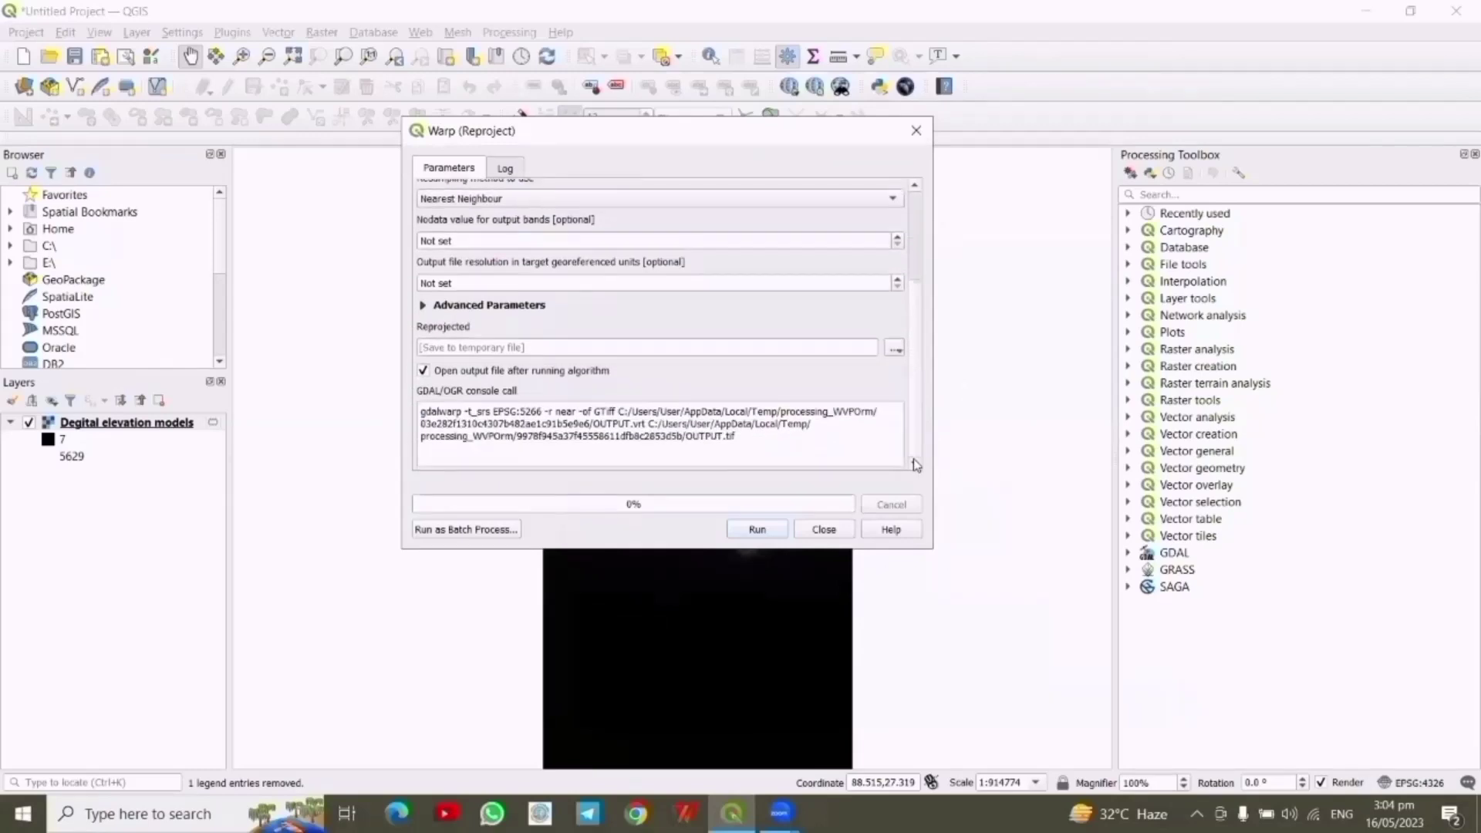
left_click(756, 530)
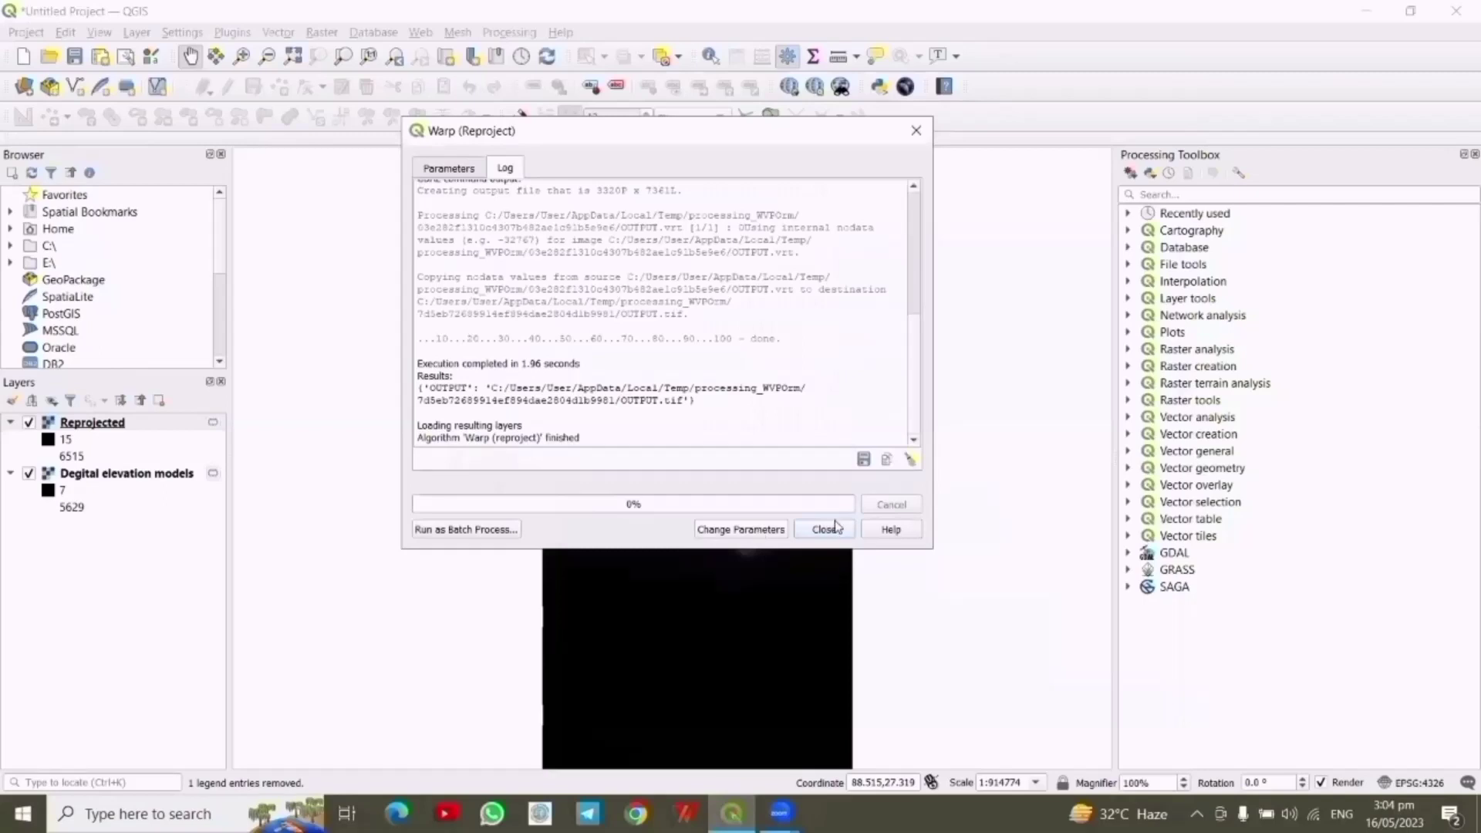
left_click(820, 531)
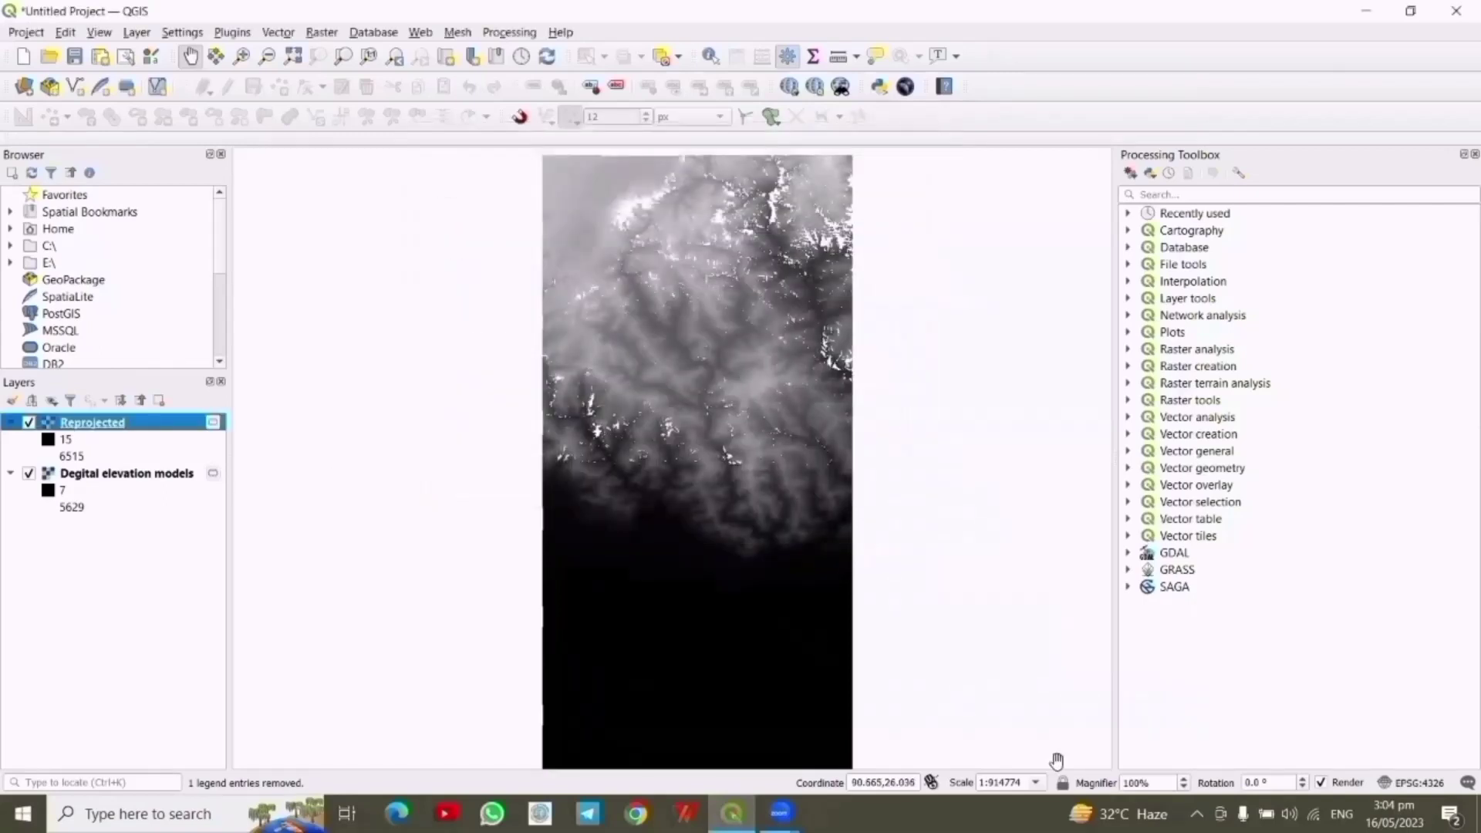
Set the project's coordinate reference system to DRUKREF 03 / Bhutan National Grid (EPSG:5266)
left_click(1382, 781)
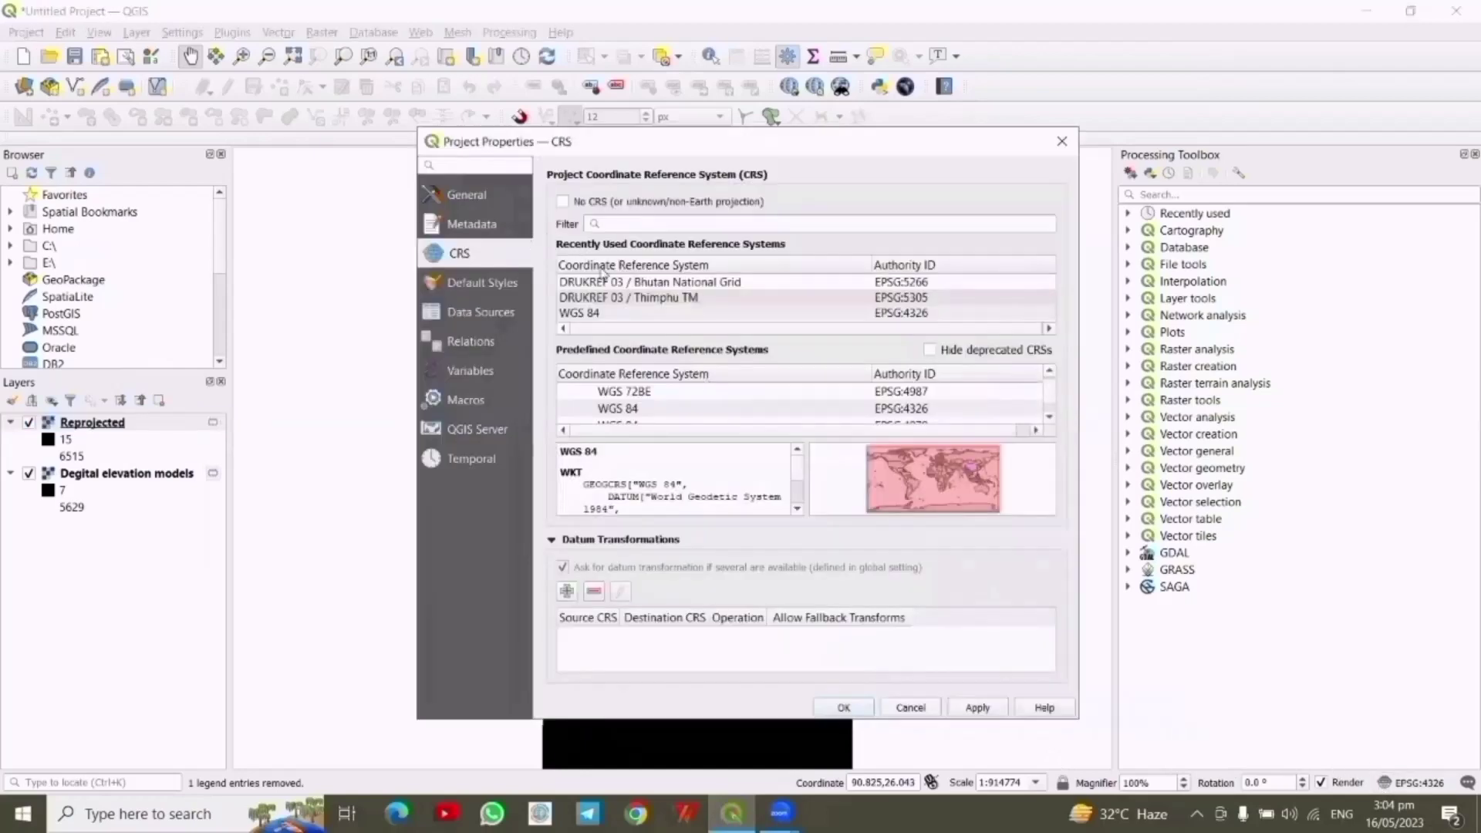
left_click(611, 283)
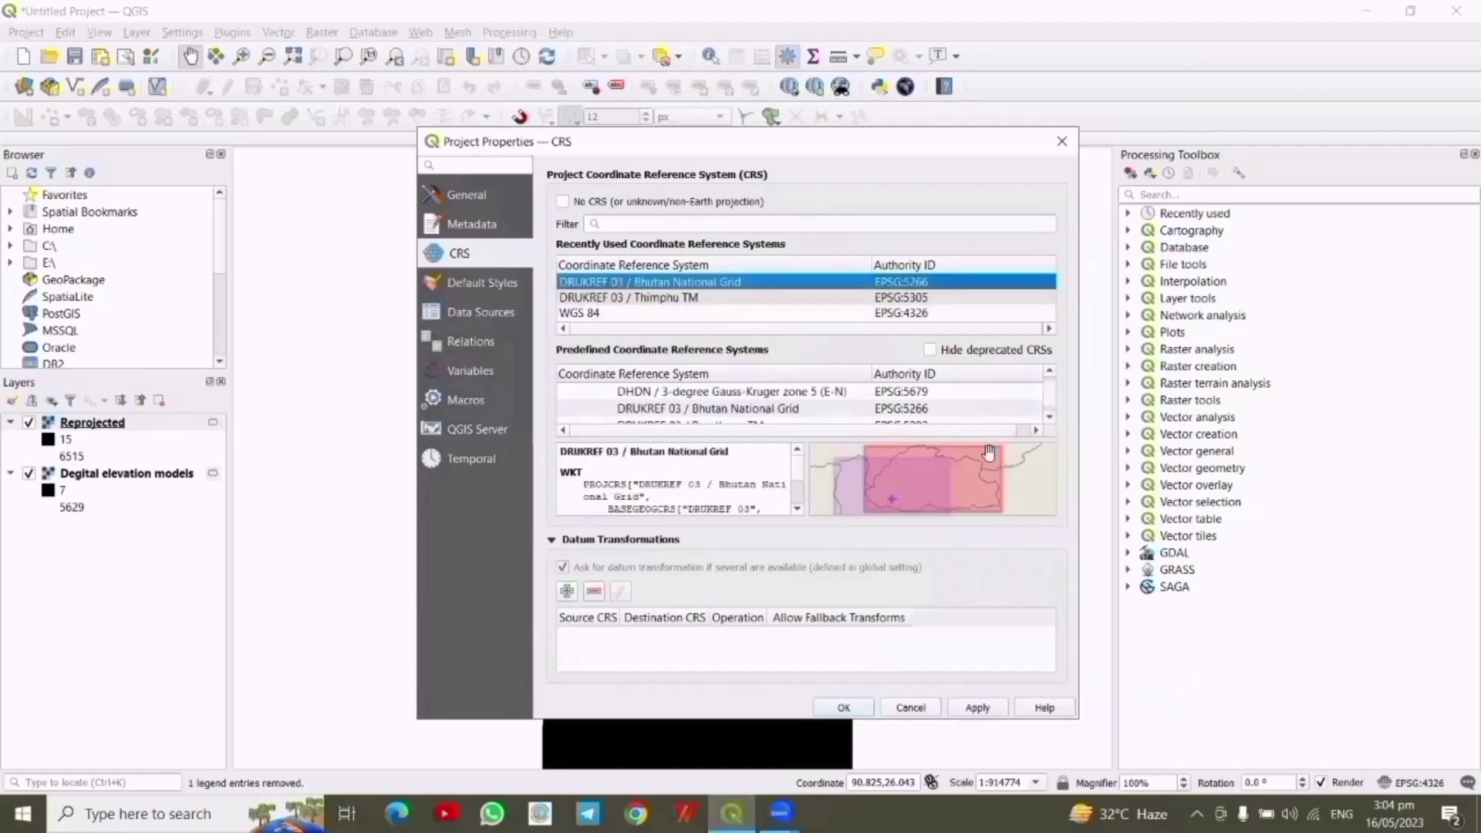
left_click(844, 708)
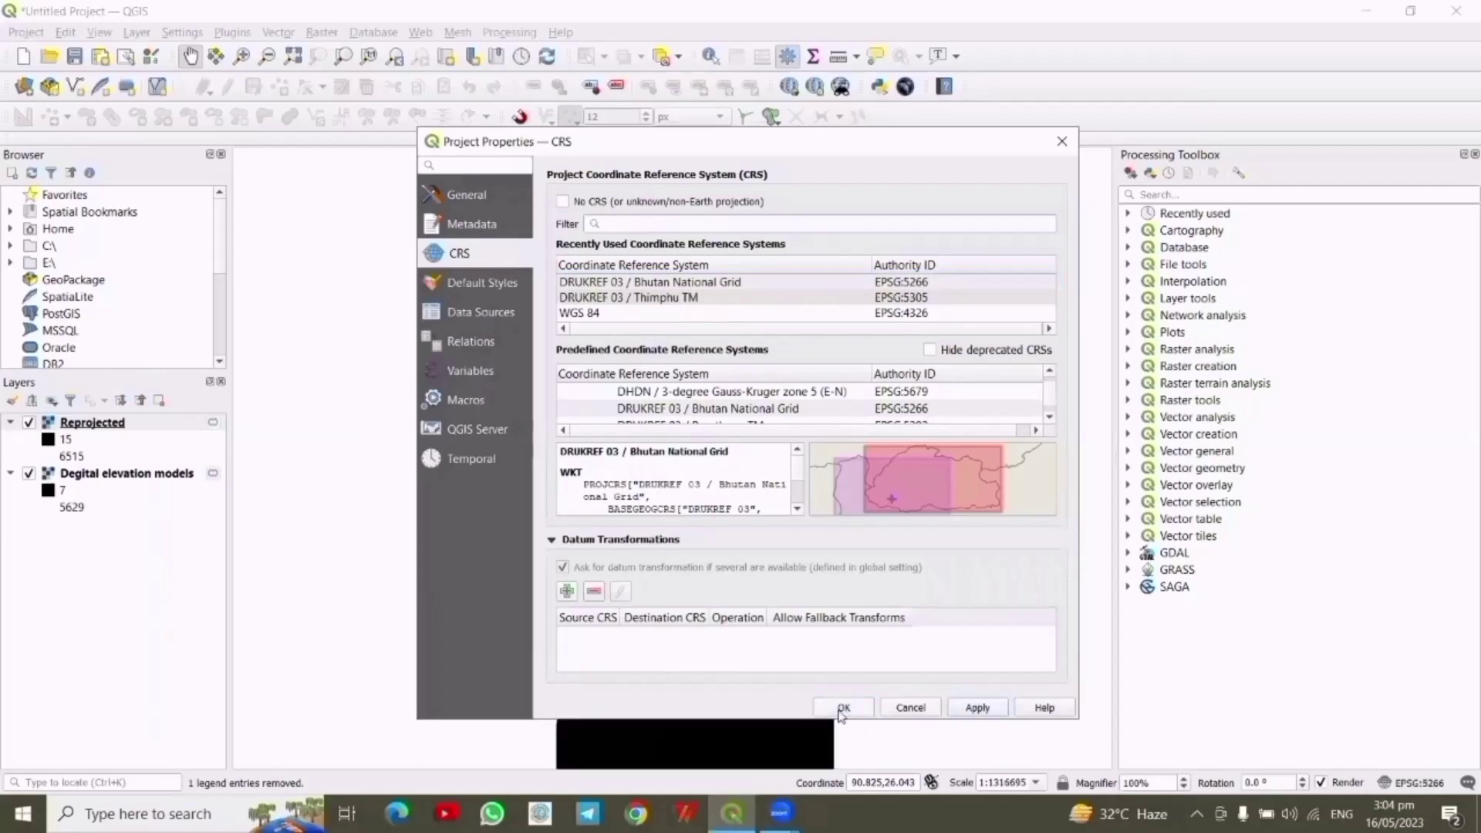
Remove the unprojected Degital elevation models layer from the project
left_click(95, 474)
right_click(95, 475)
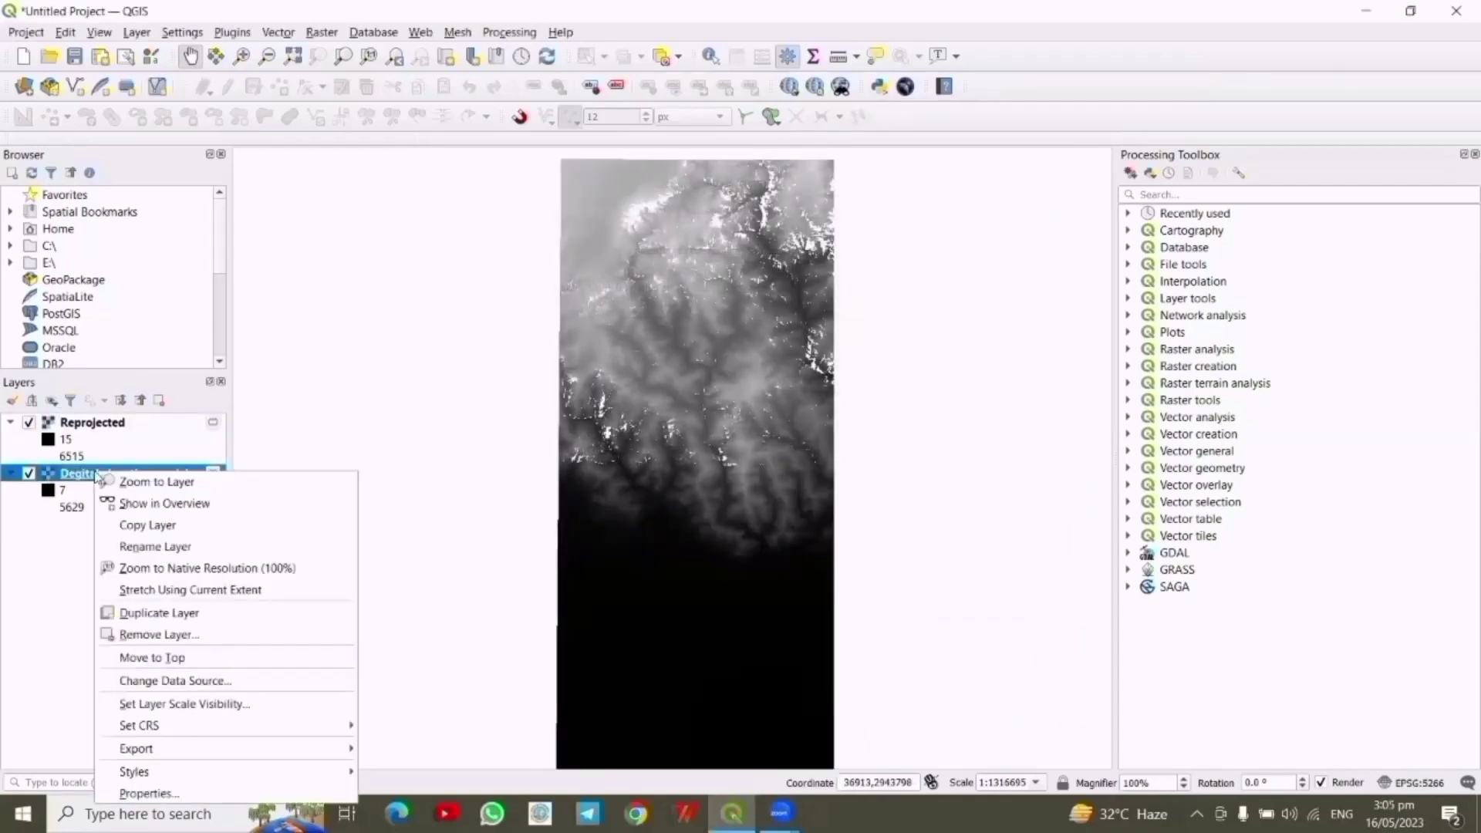
left_click(230, 634)
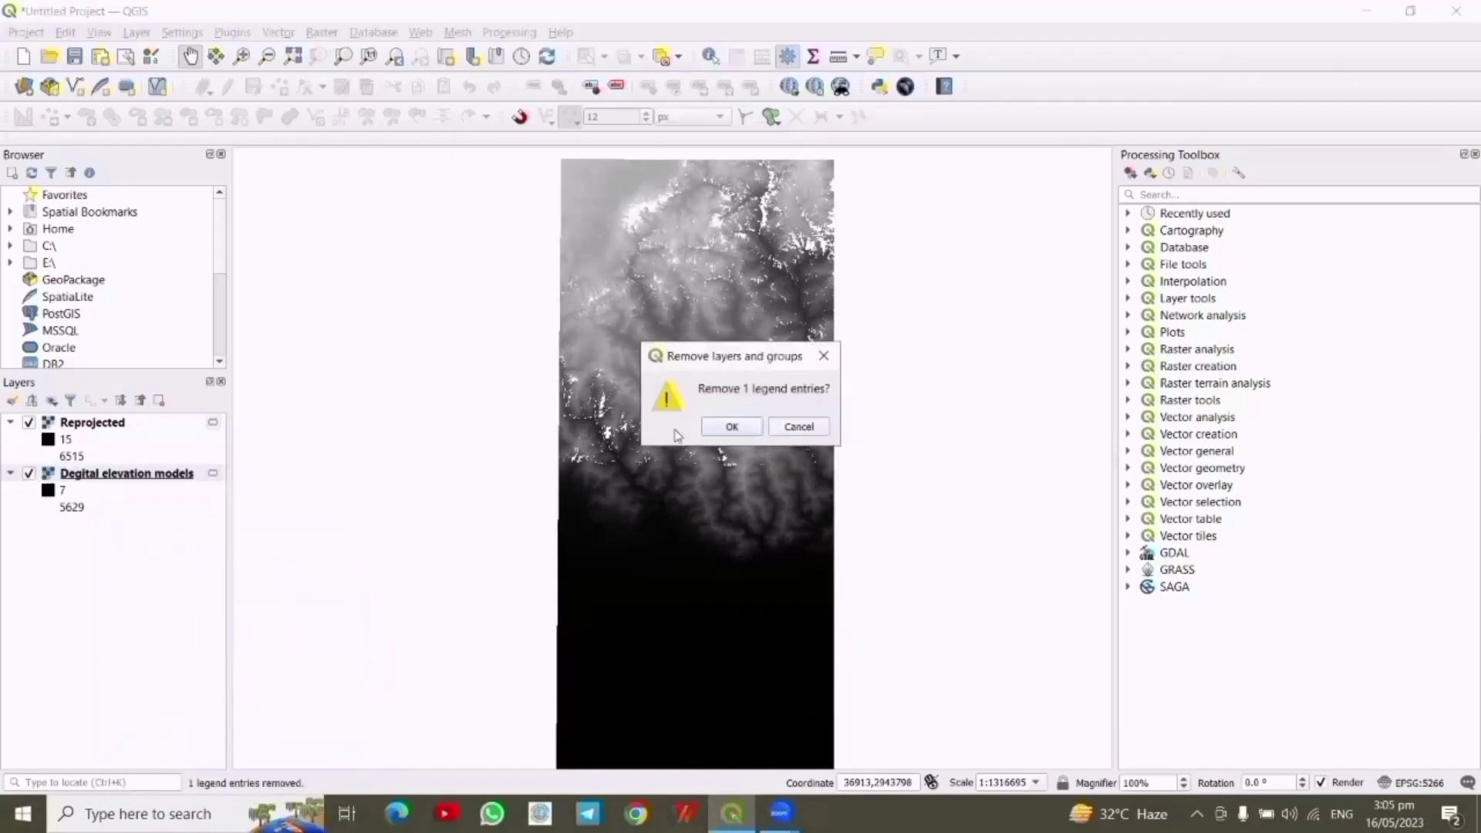
left_click(740, 426)
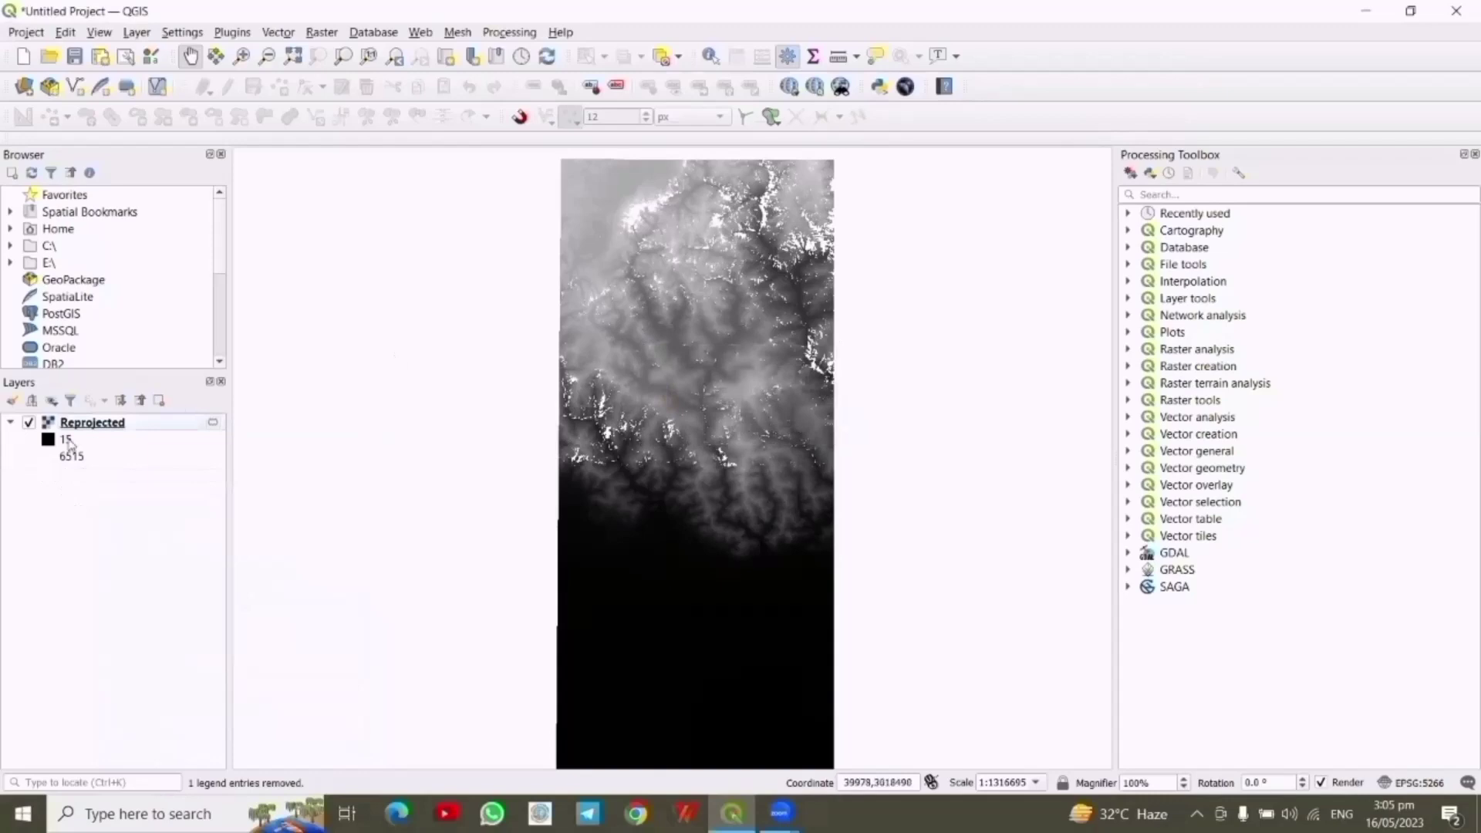
Rename the Reprojected layer as "reprojected DEM"
left_click(70, 429)
right_click(71, 430)
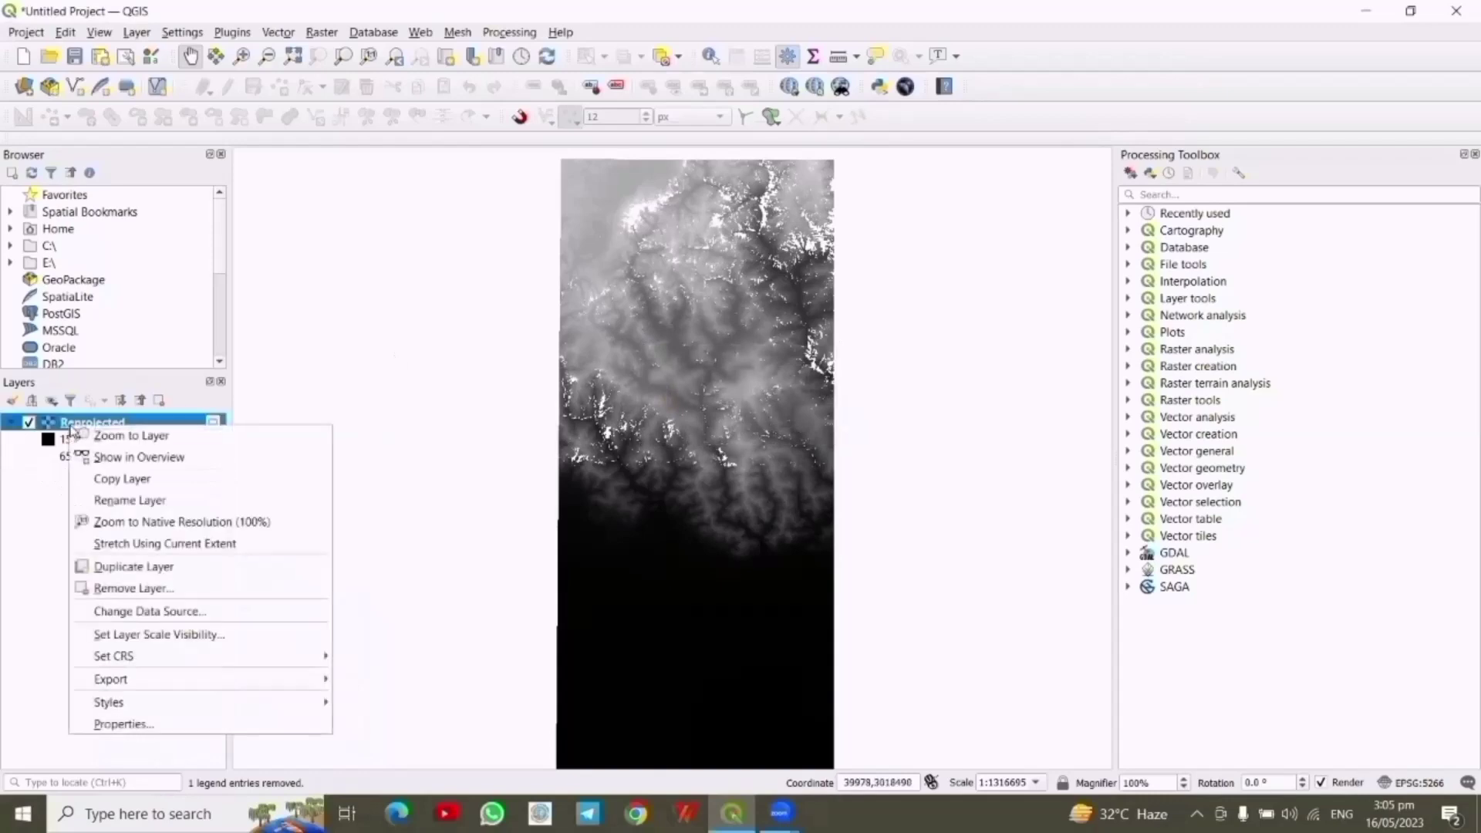
left_click(194, 502)
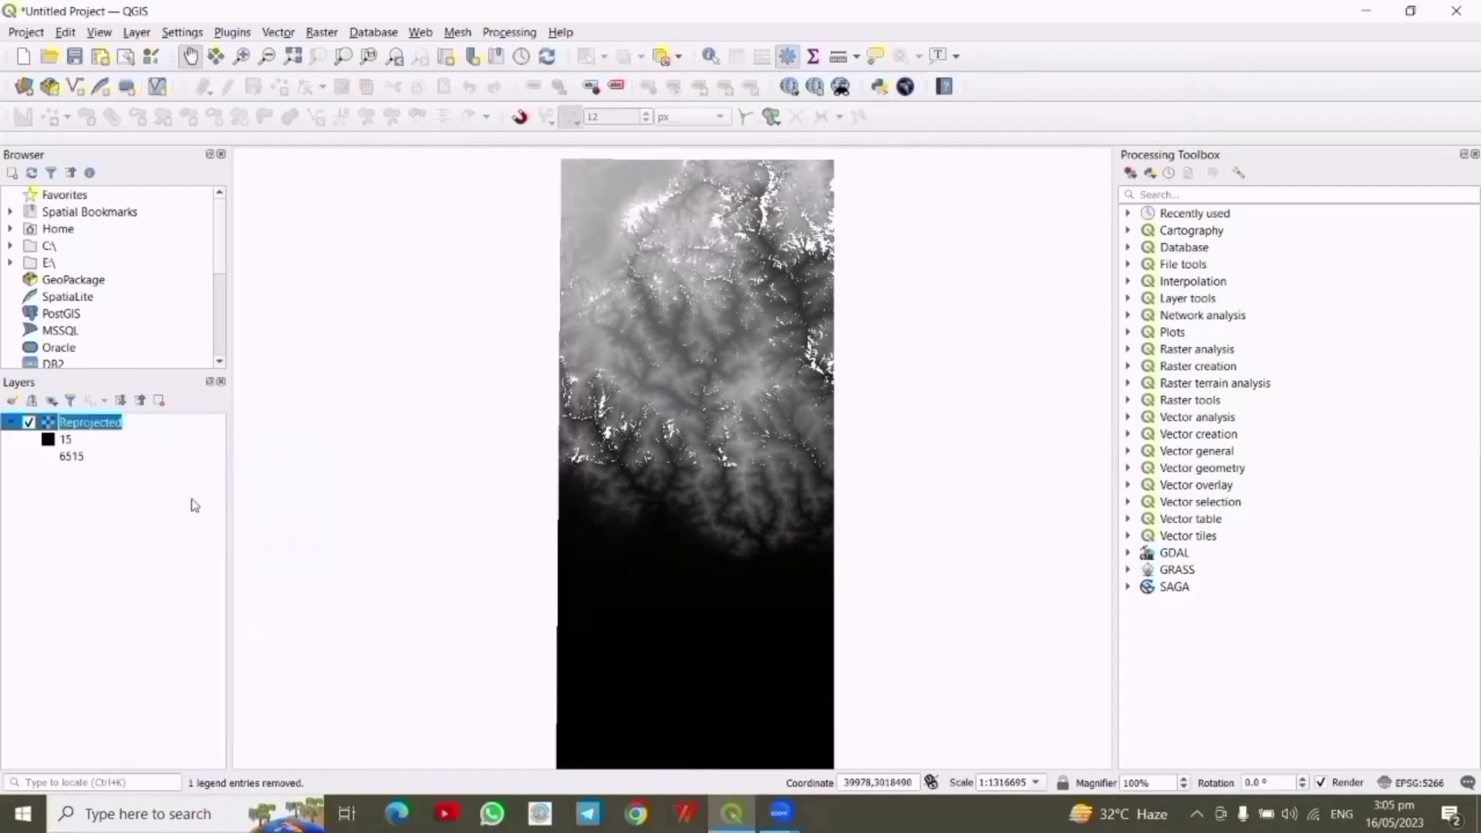
type("reproge")
key("BackSpace")
key("BackSpace")
type("jected DEM")
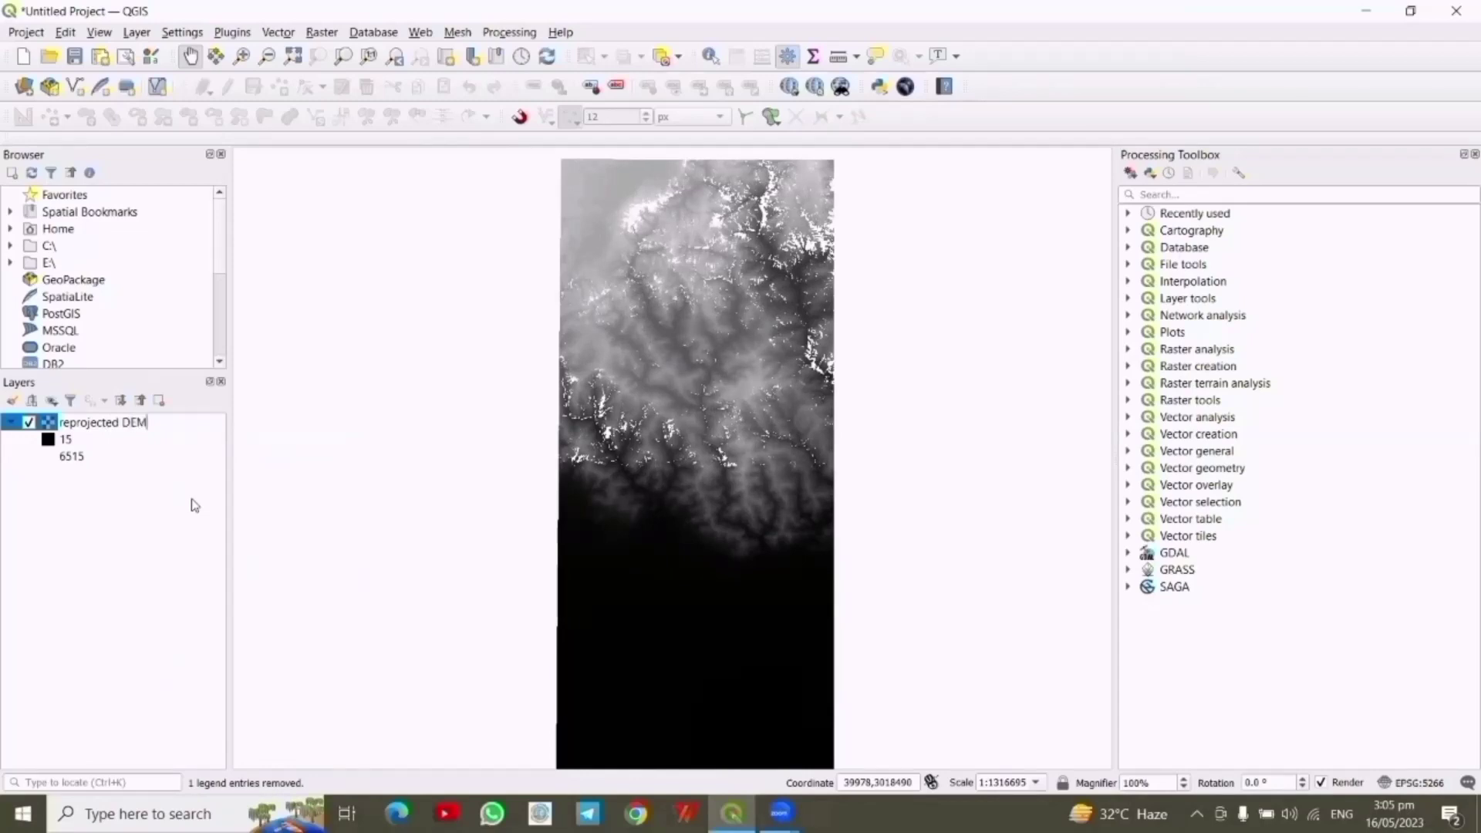
key("Return")
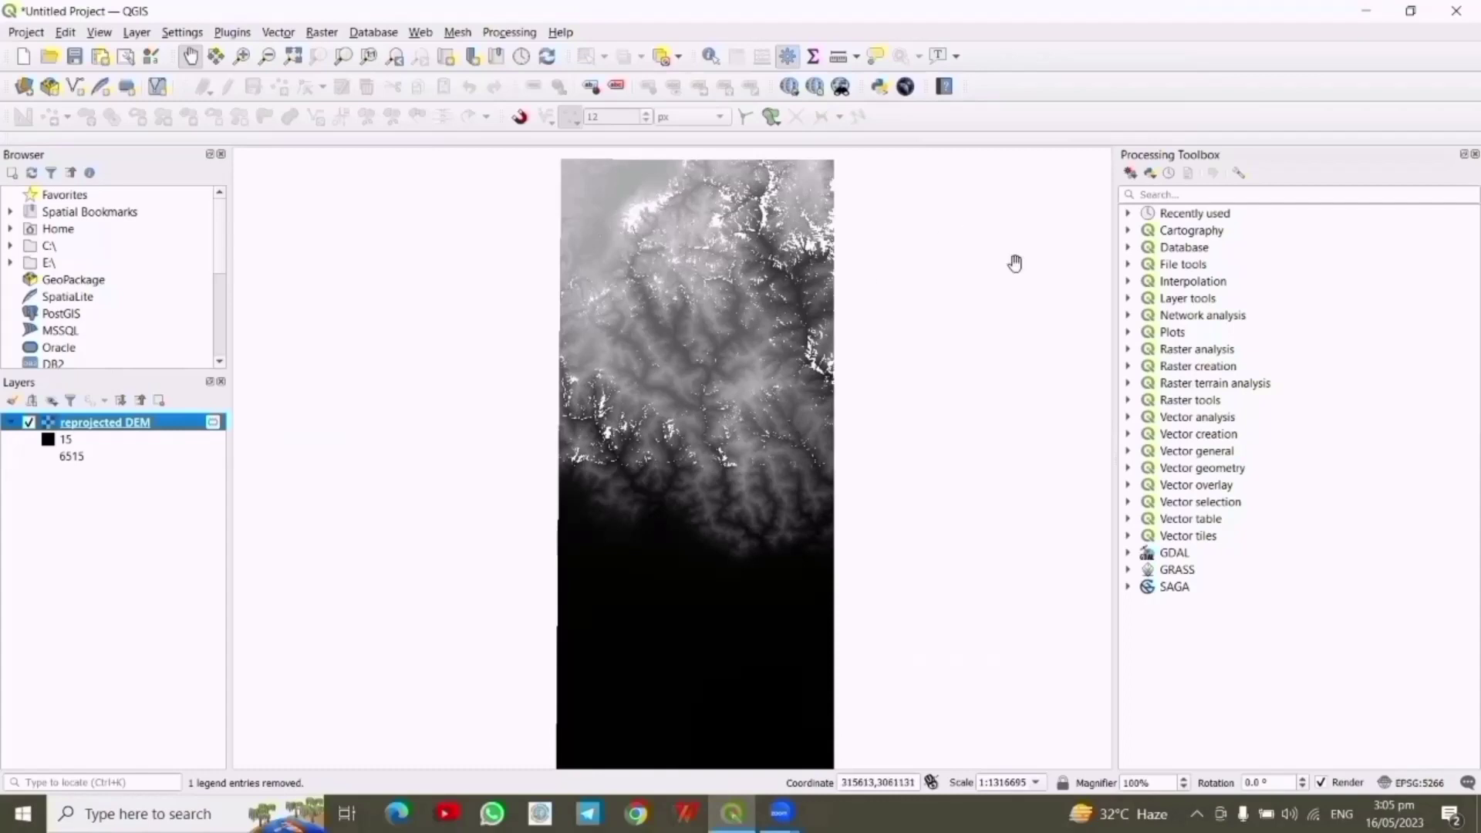
Find SAGA's Fill sinks (wang & liu) algorithm, open it for reprojected DEM and choose to save the Filled DEM output to a file
left_click(1196, 195)
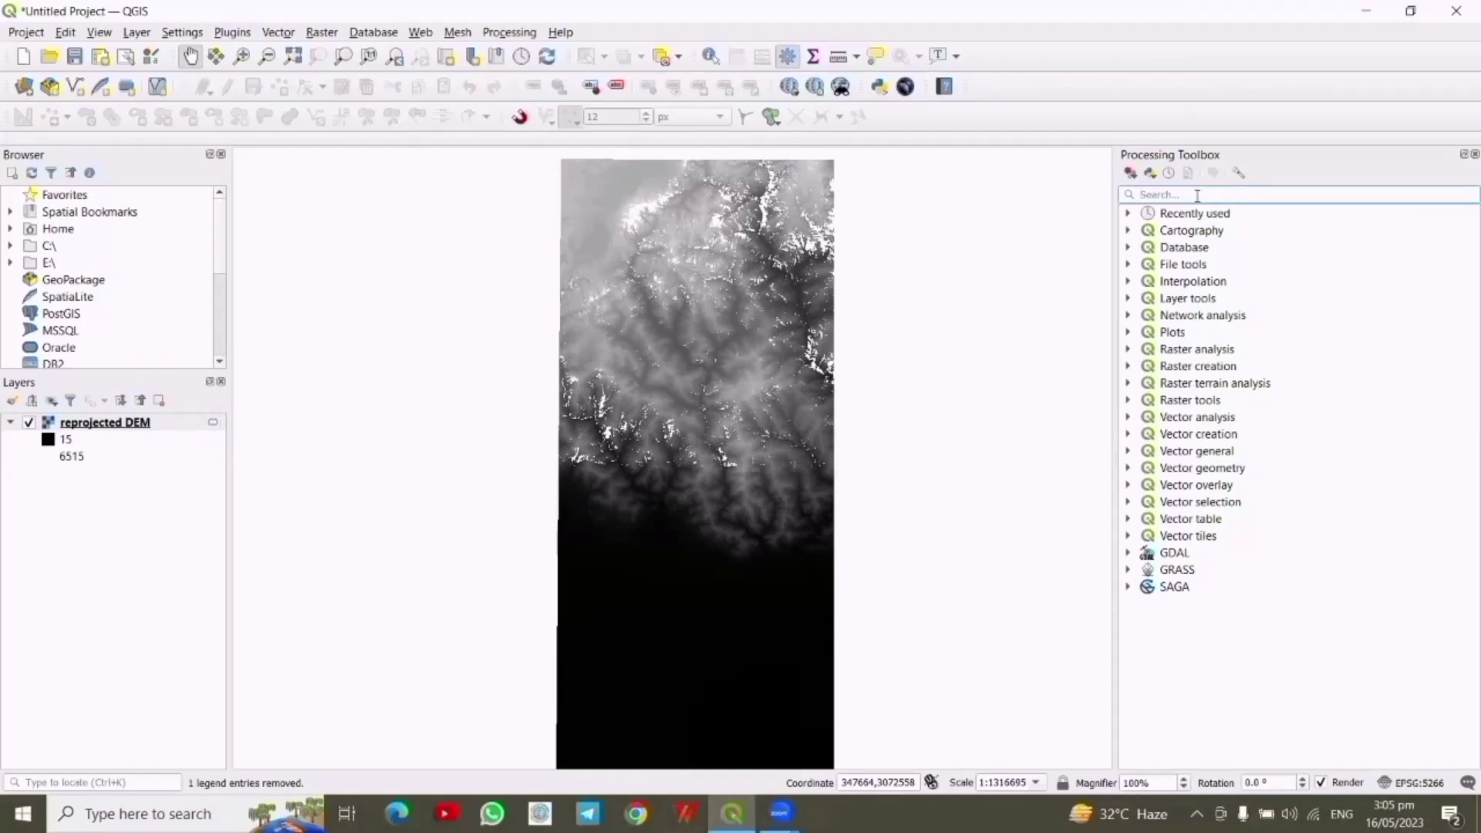
type("Fi")
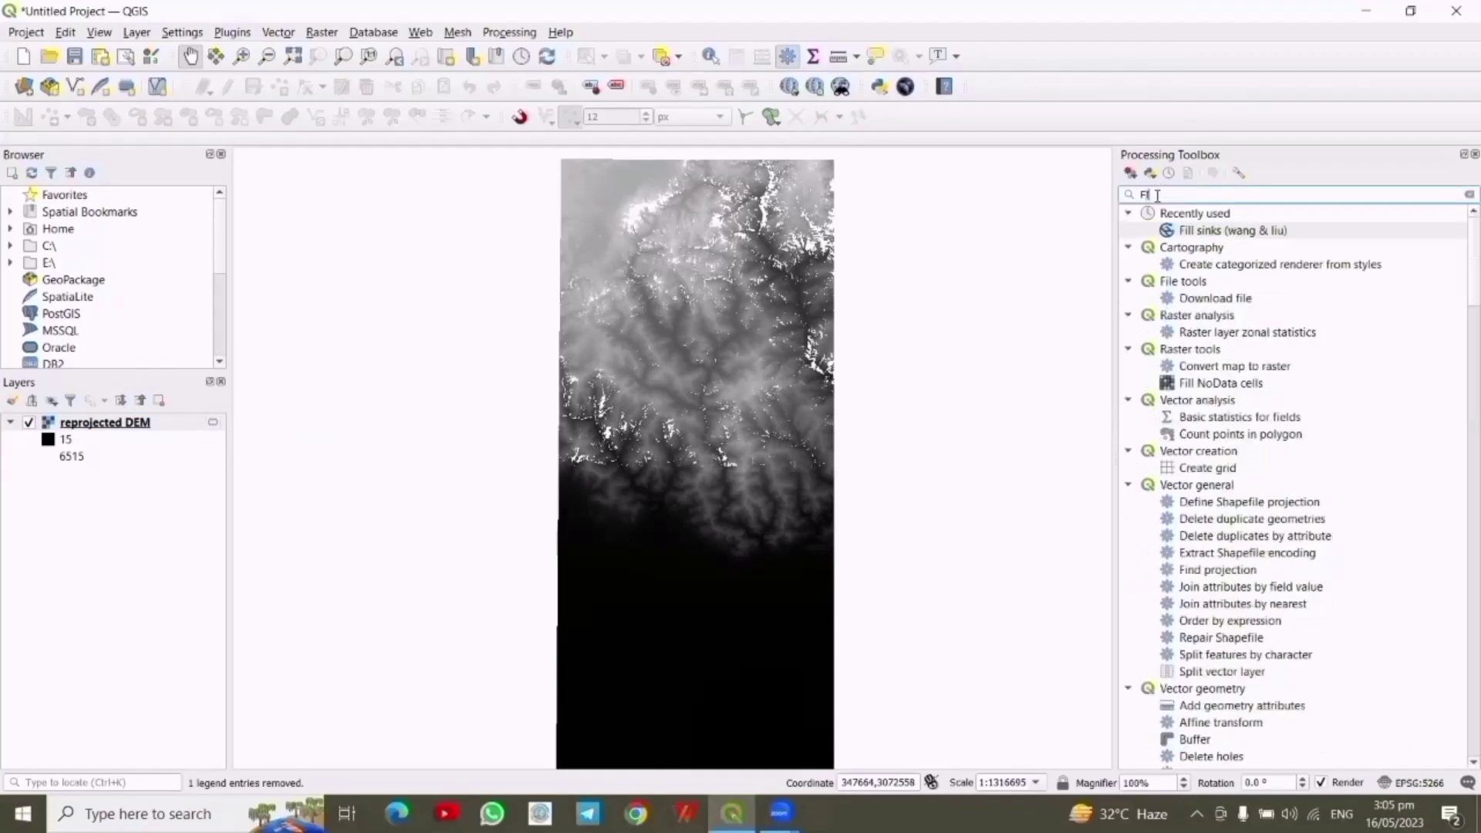
key("BackSpace")
key("BackSpace")
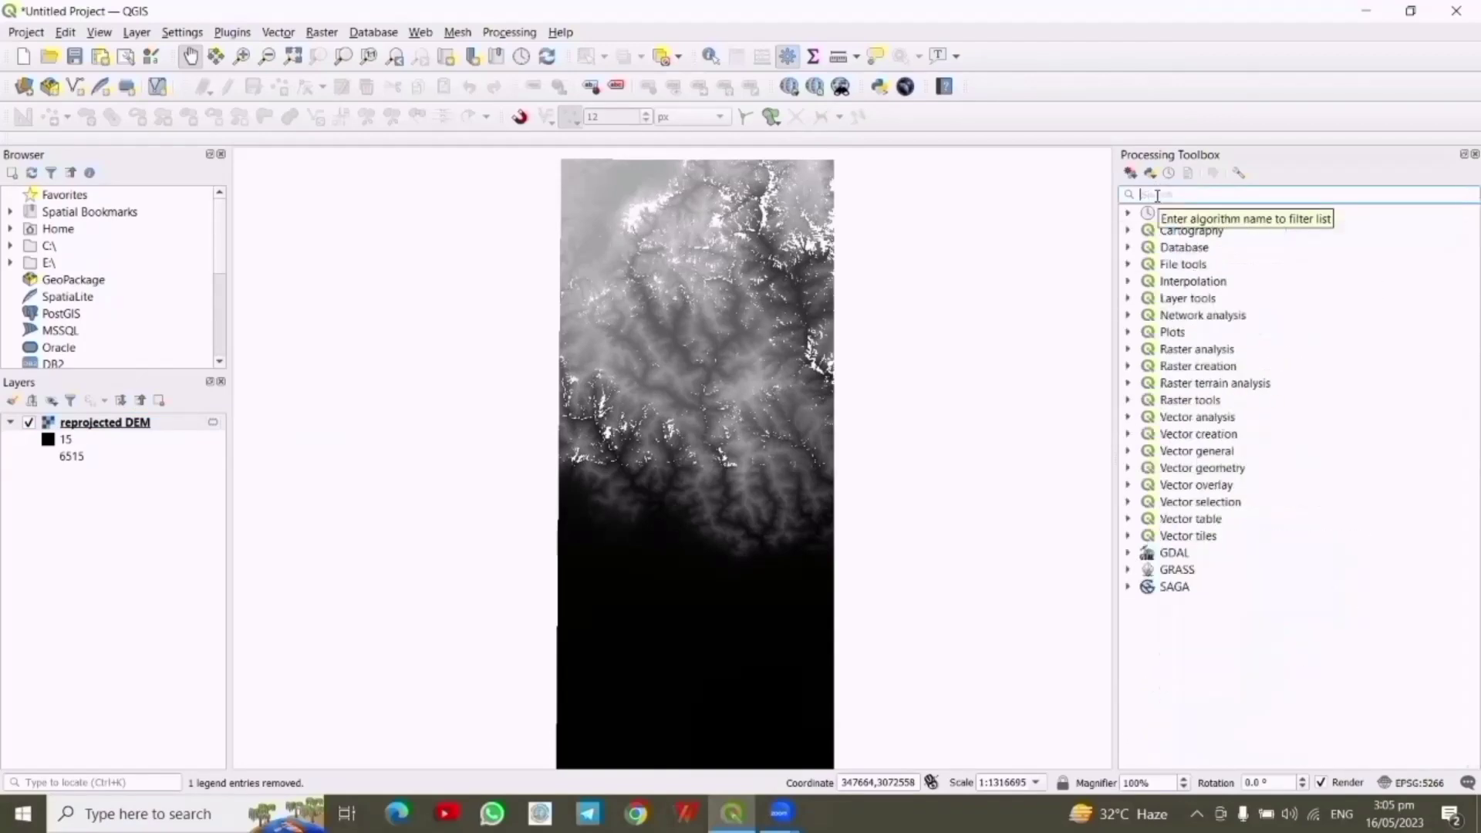
type("FILL")
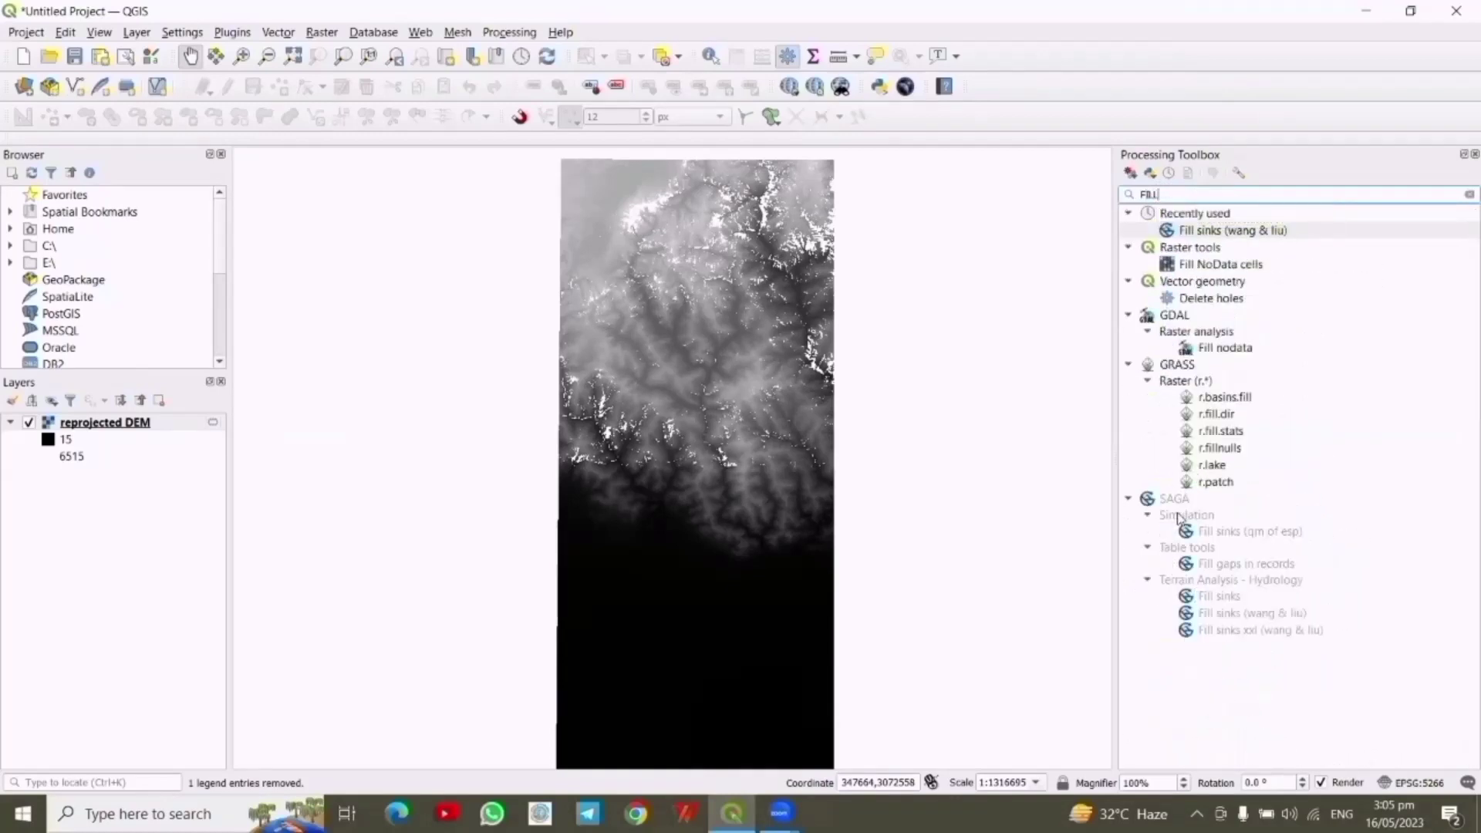
left_click(1216, 614)
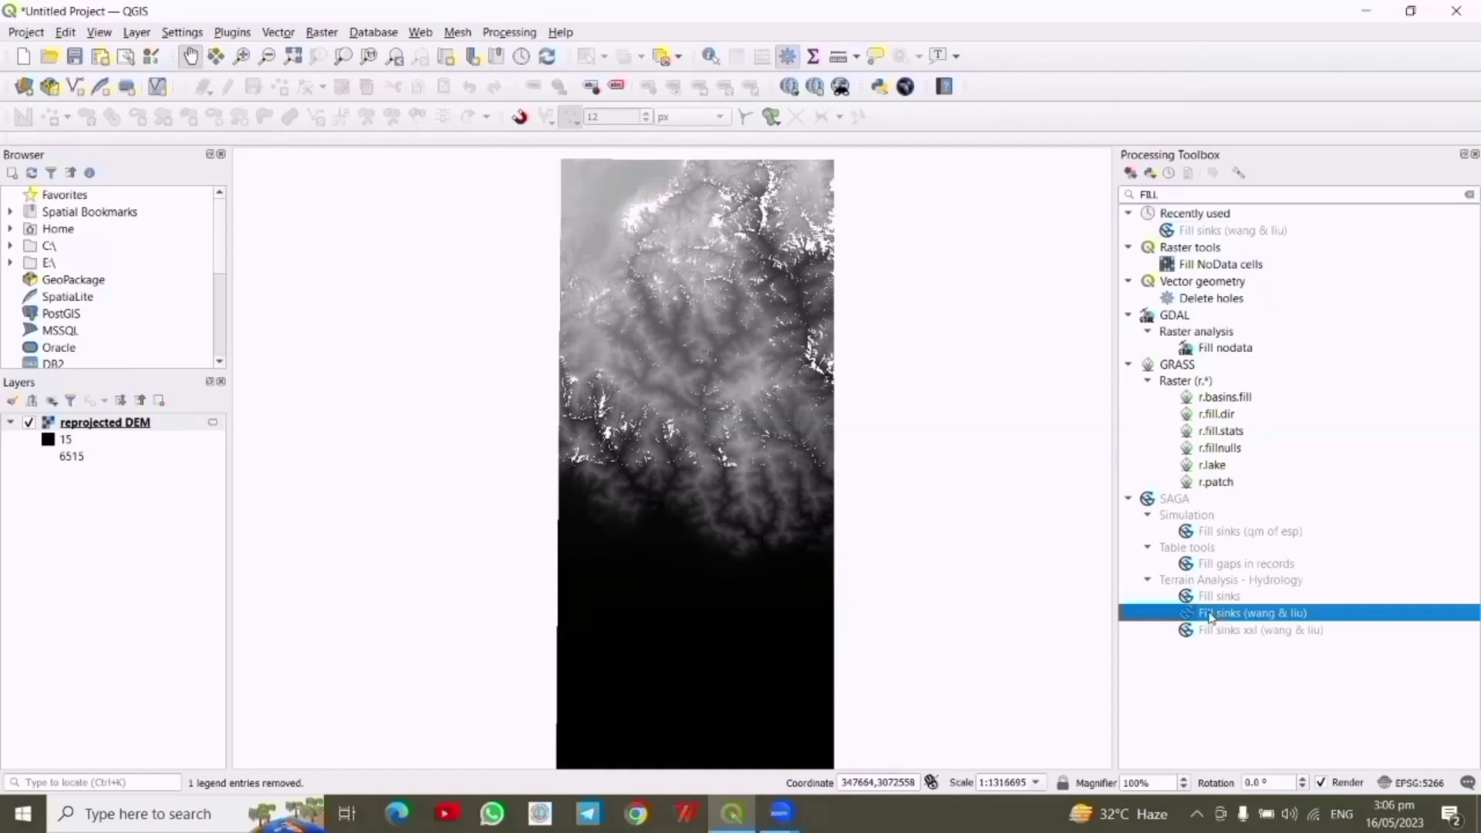
double_click(1210, 614)
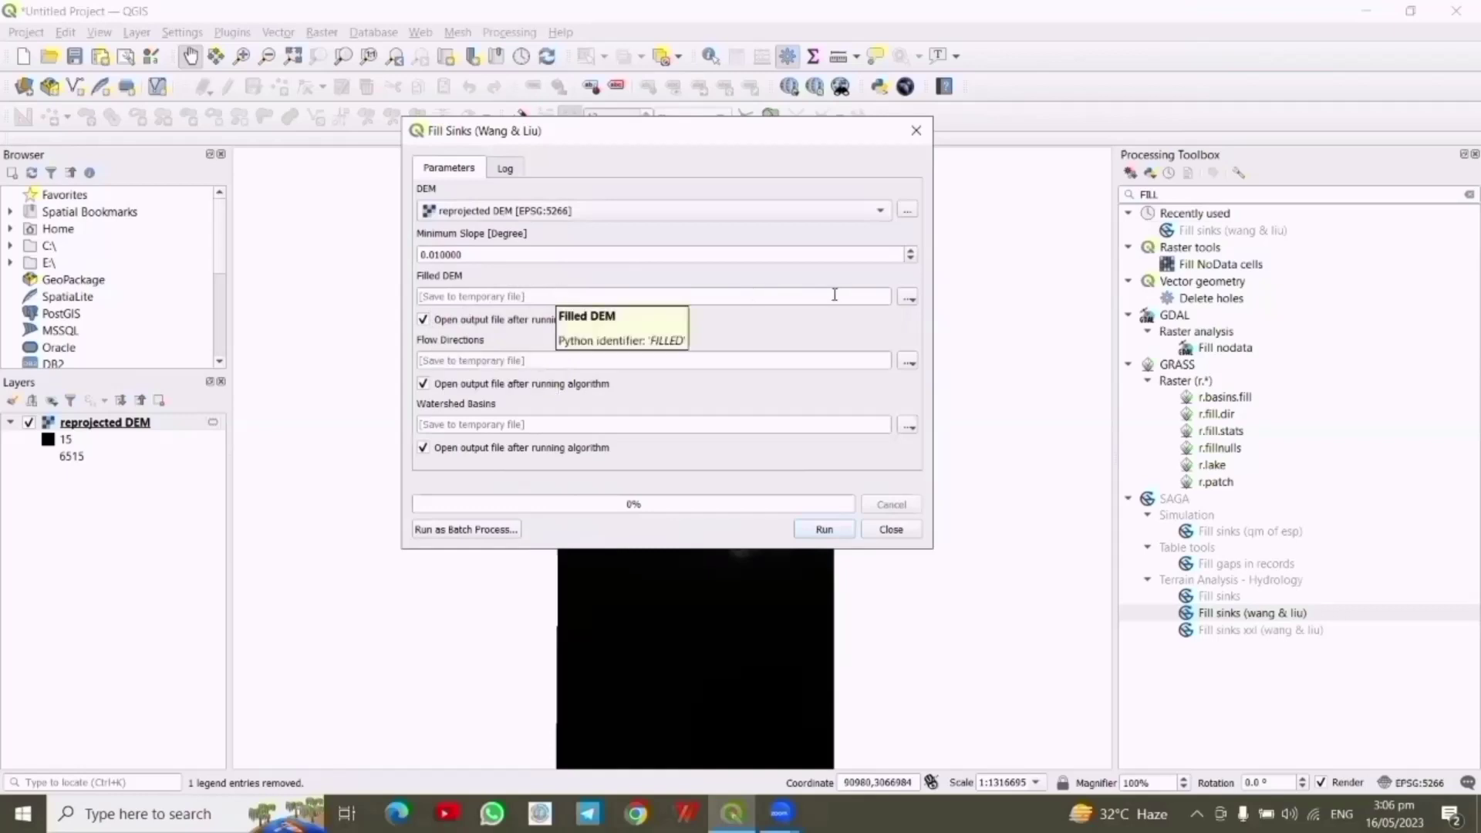
left_click(907, 298)
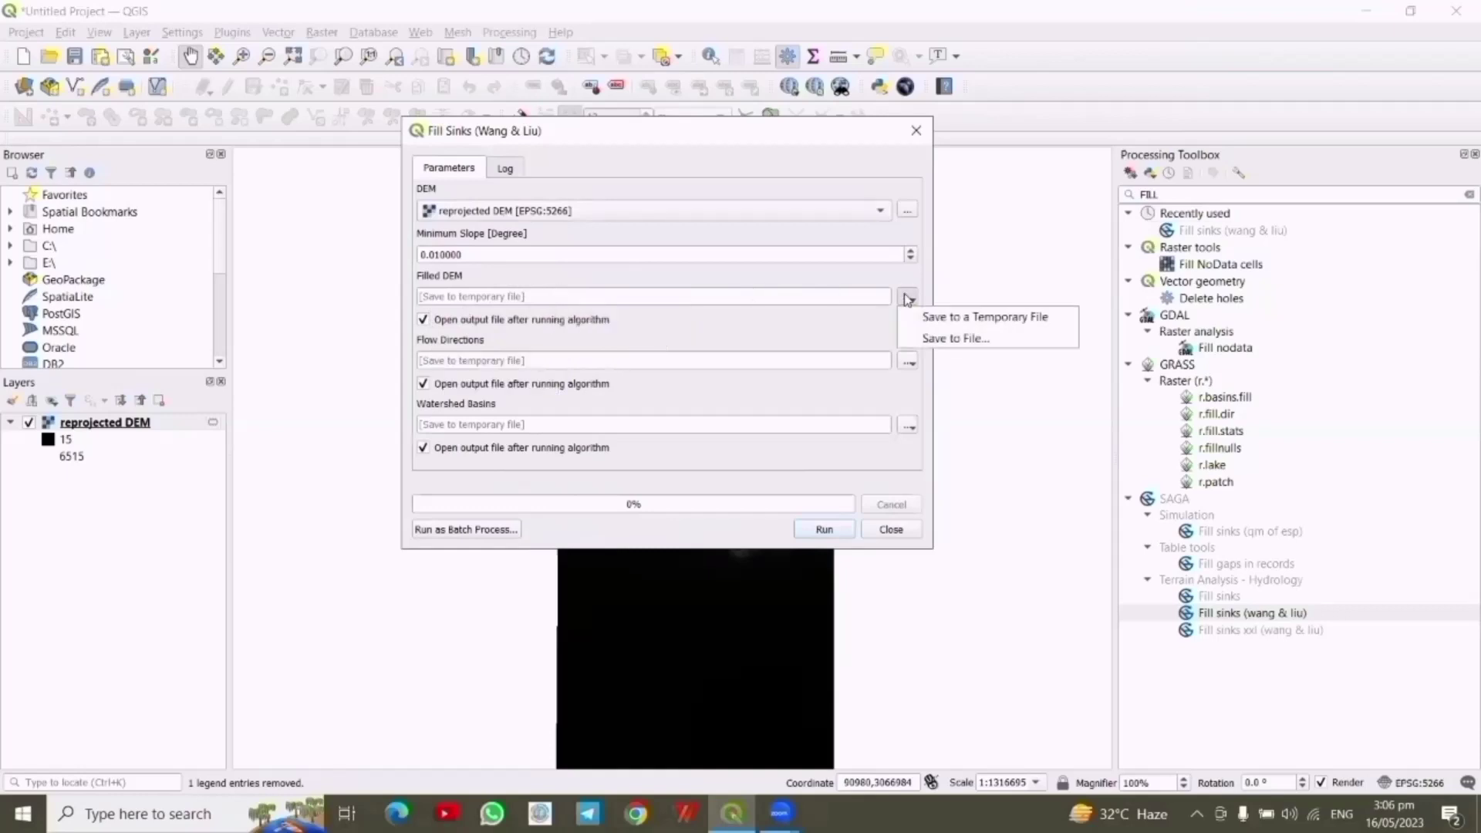
left_click(943, 337)
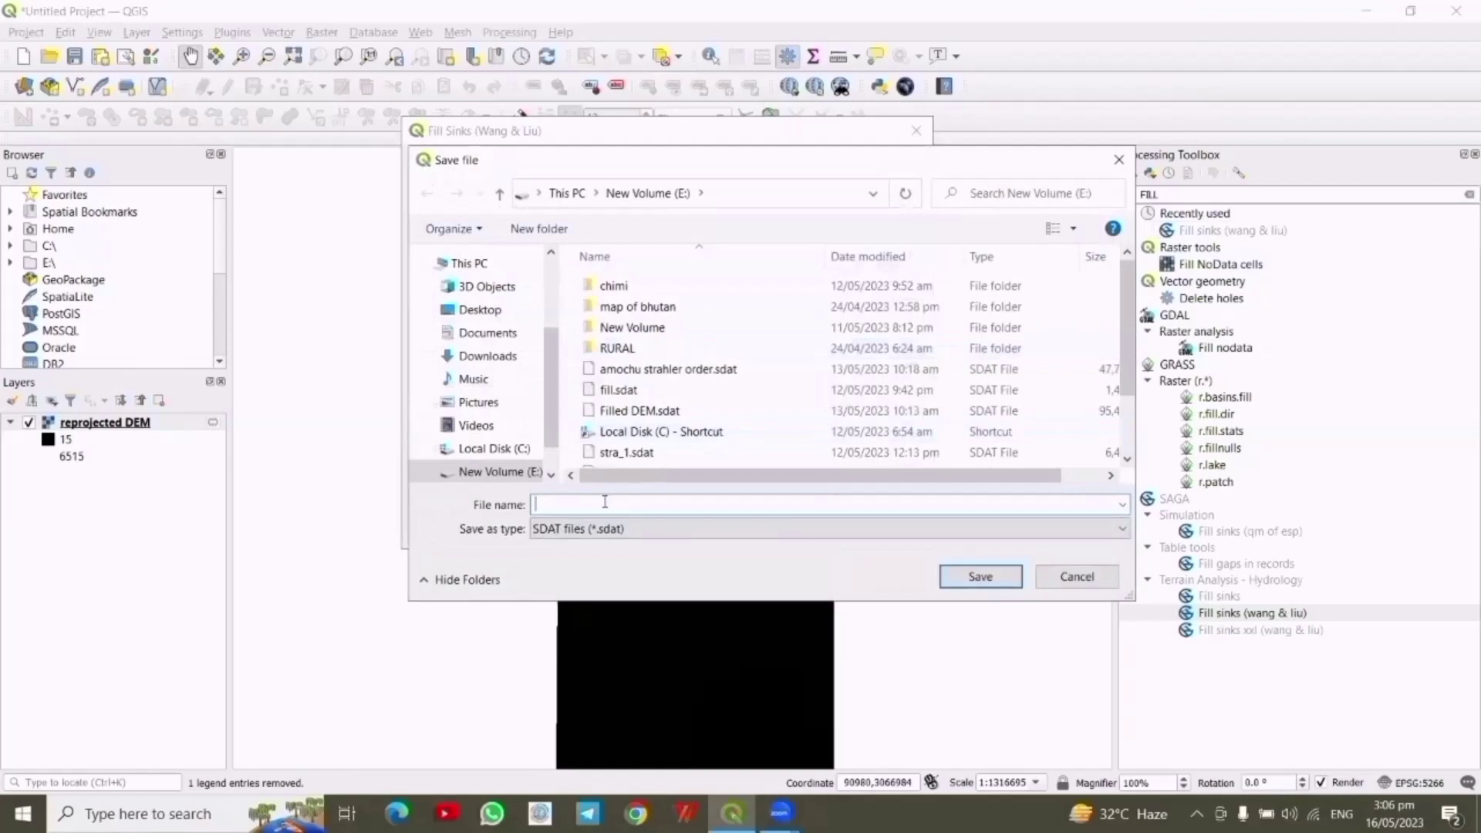
type("FIL")
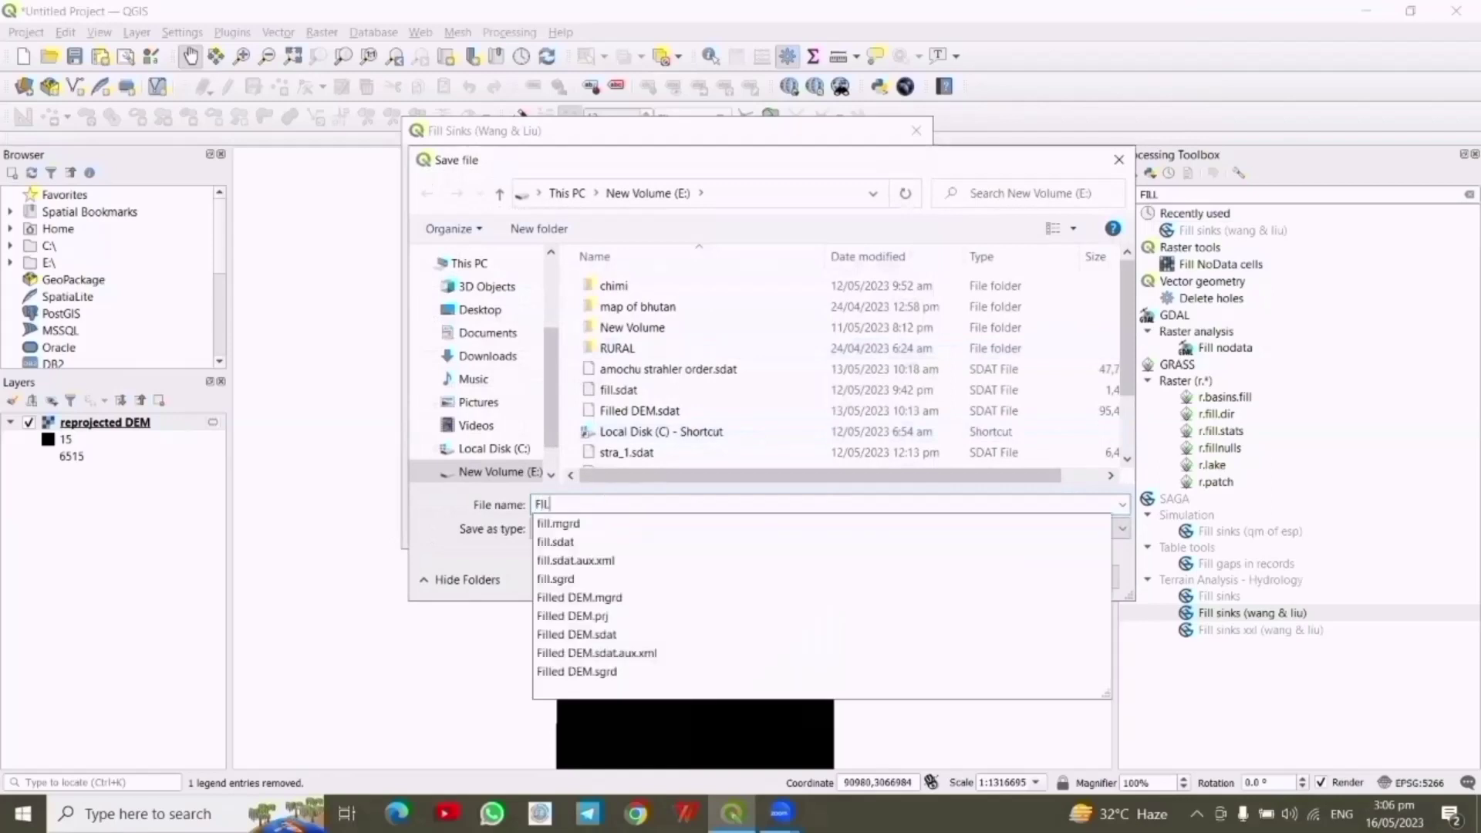
type("LED ")
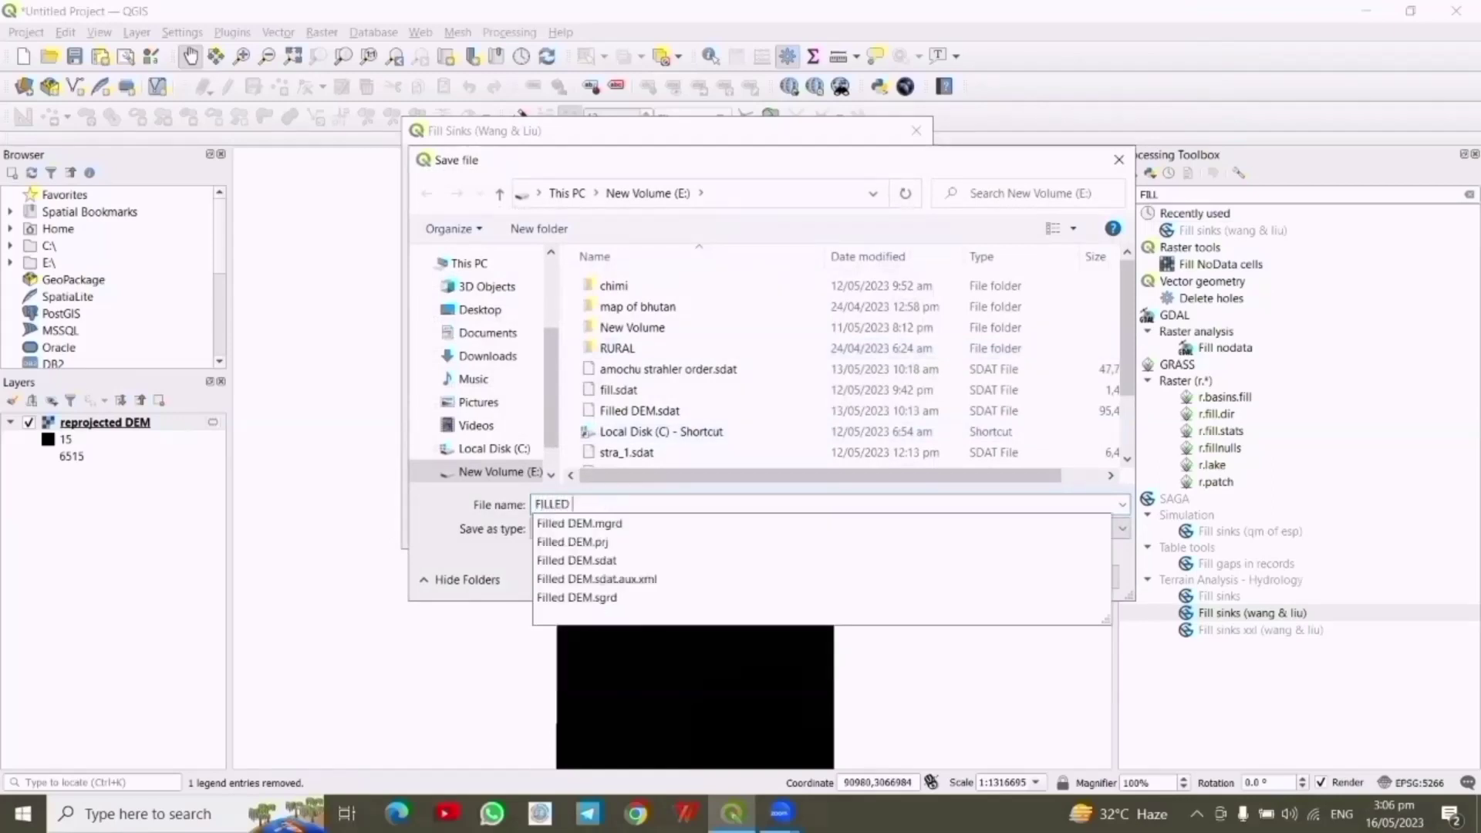
type("DEM")
key("Return")
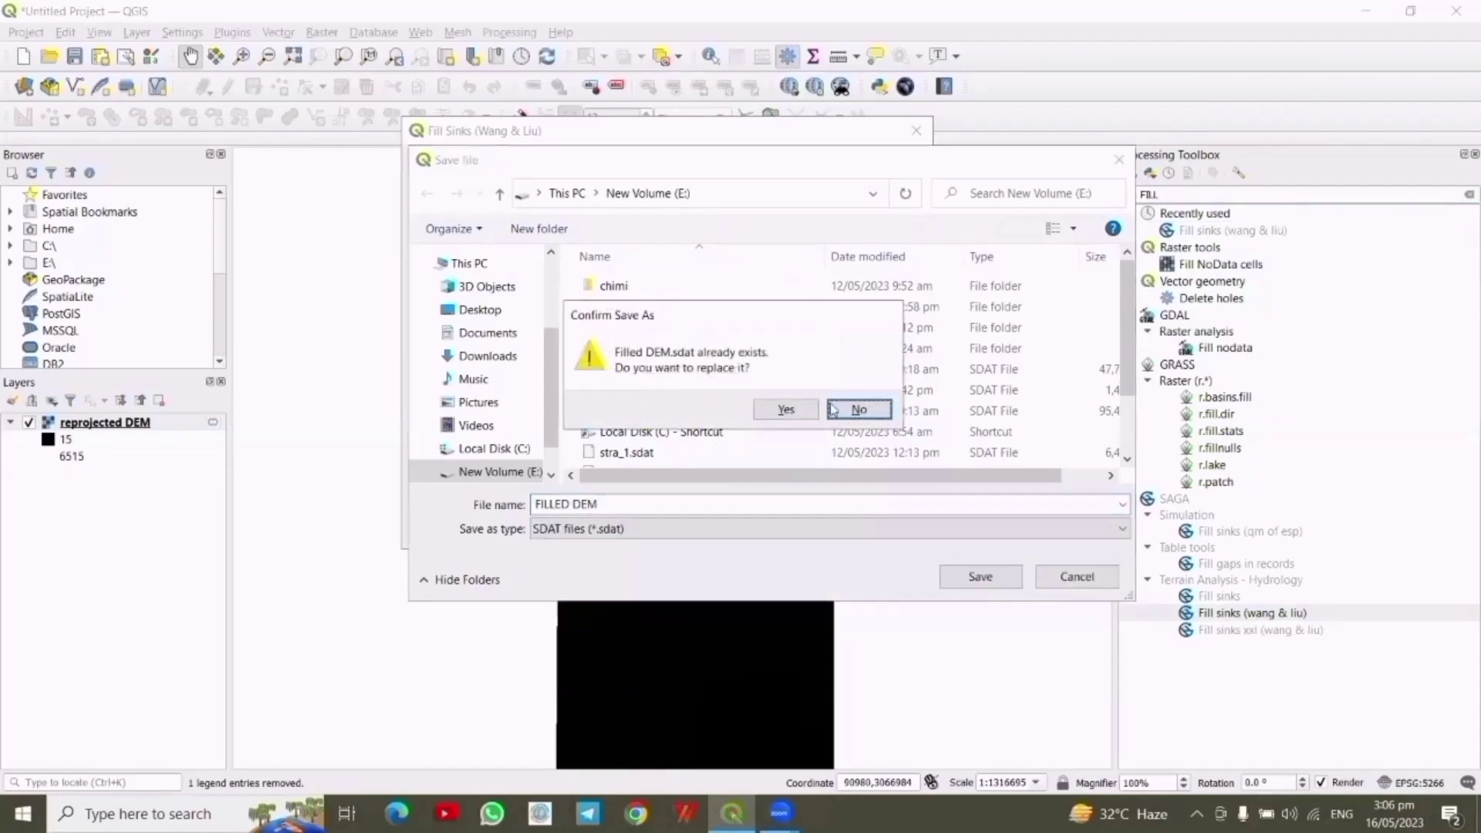
left_click(855, 408)
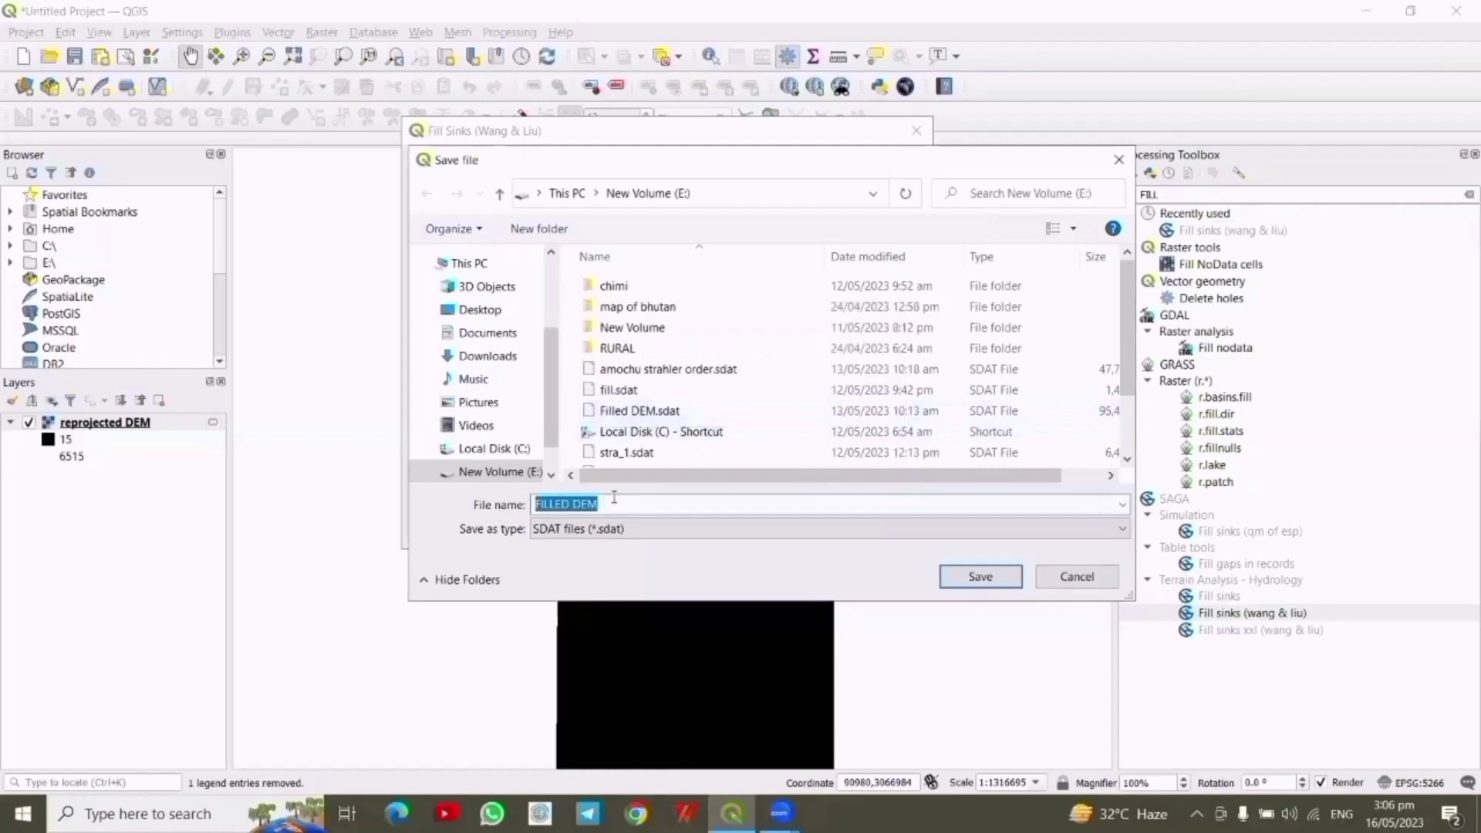
Save the Filled DEM output as the SDAT file "fill dem" on New Volume (E:)
key("BackSpace")
type("Fill")
key("BackSpace")
key("BackSpace")
key("BackSpace")
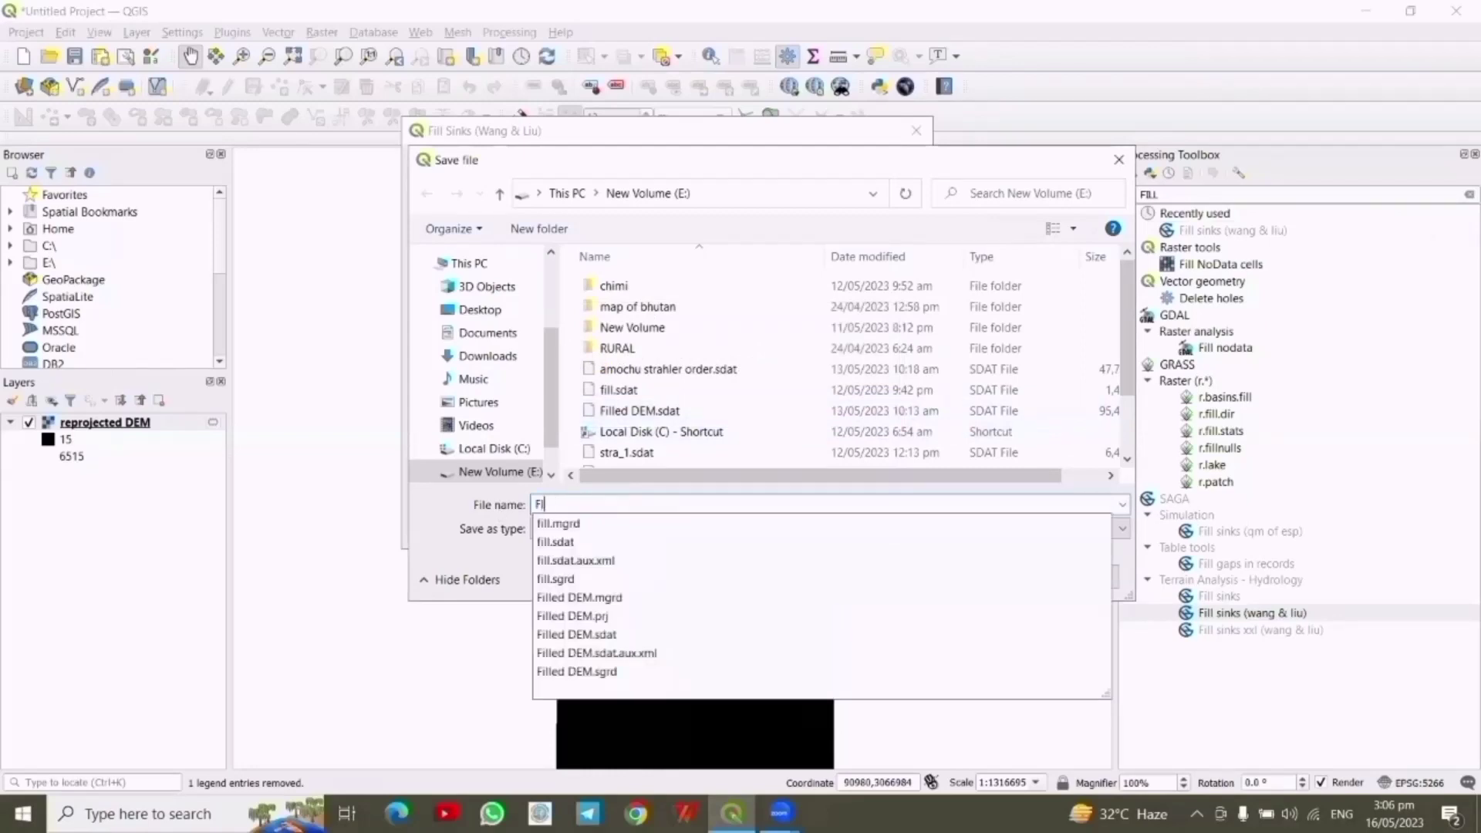
key("BackSpace")
type("fill")
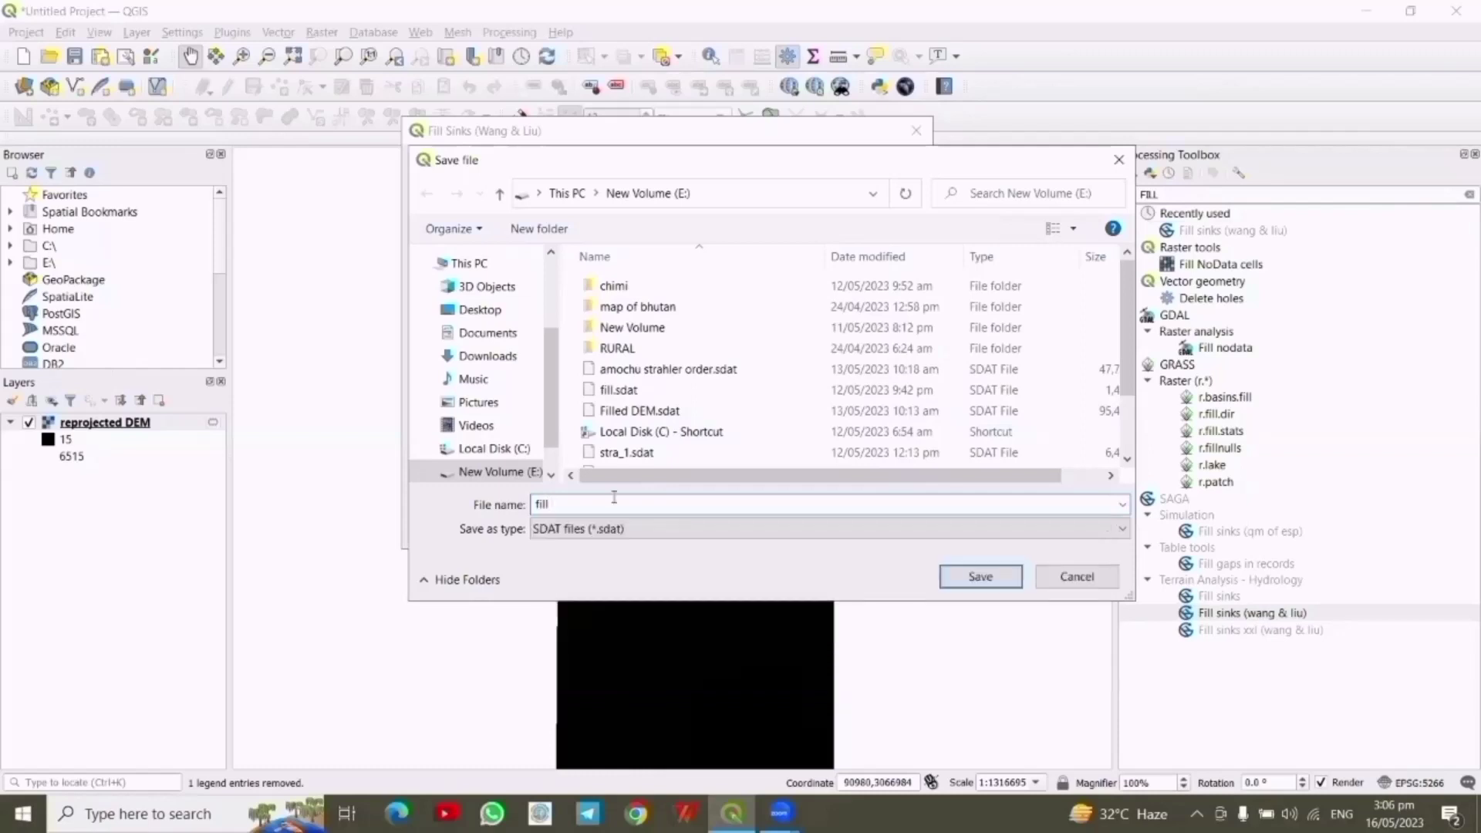
type(" dem")
left_click(980, 576)
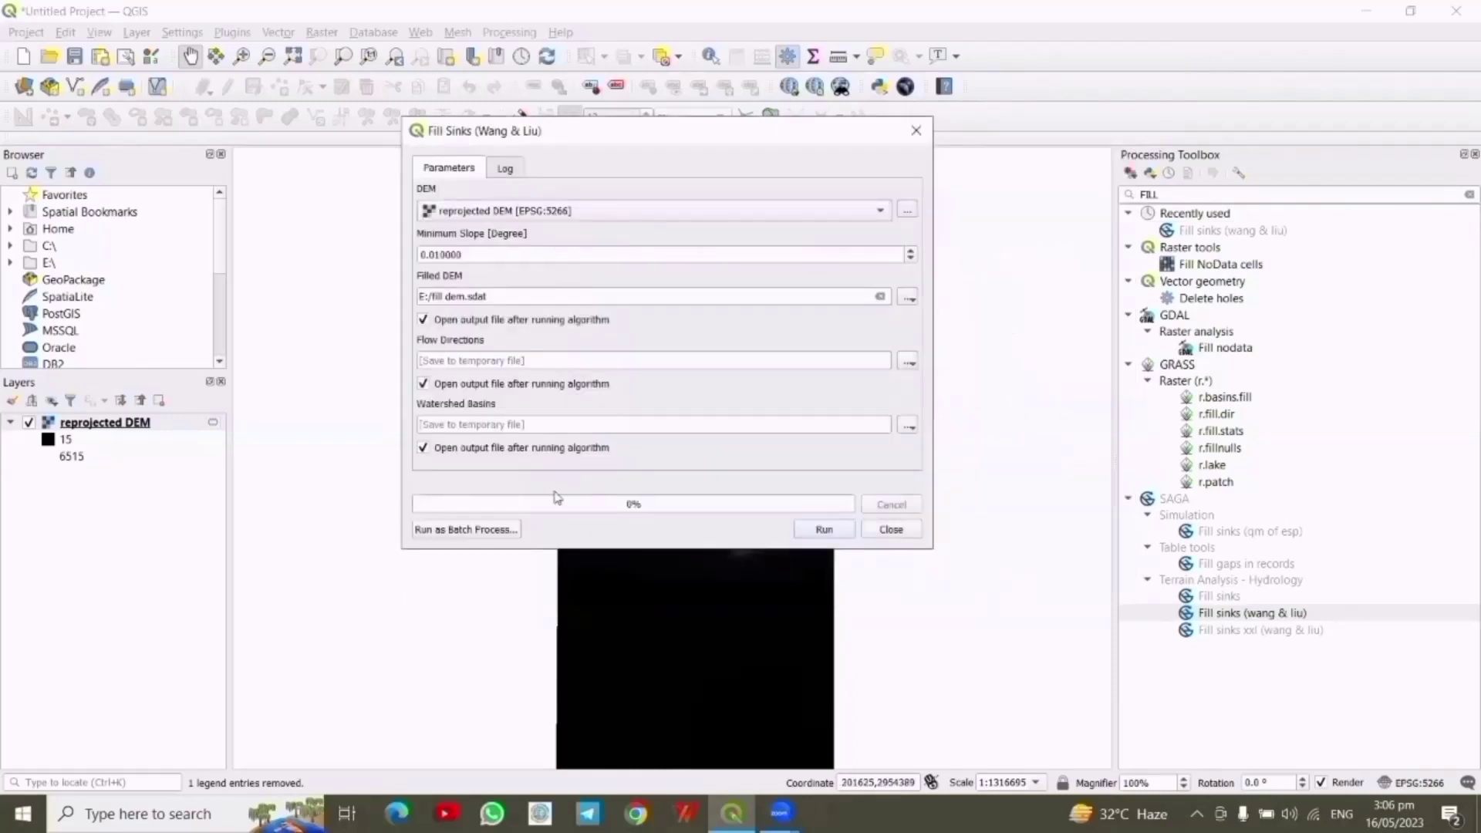
Run Fill Sinks without opening the Flow Directions and Watershed Basins outputs, and close the dialog
left_click(423, 385)
left_click(424, 448)
left_click(825, 531)
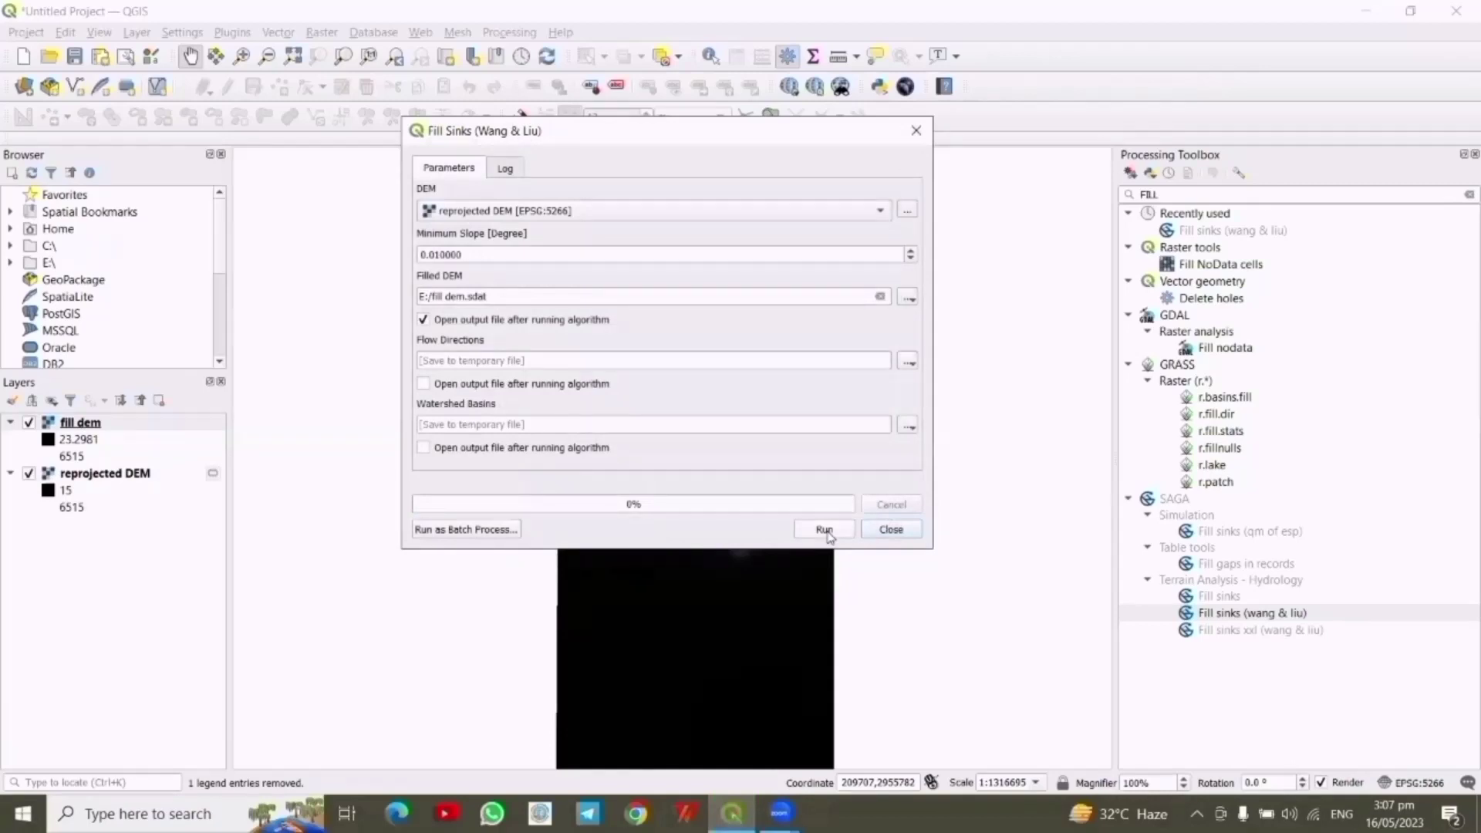
left_click(892, 531)
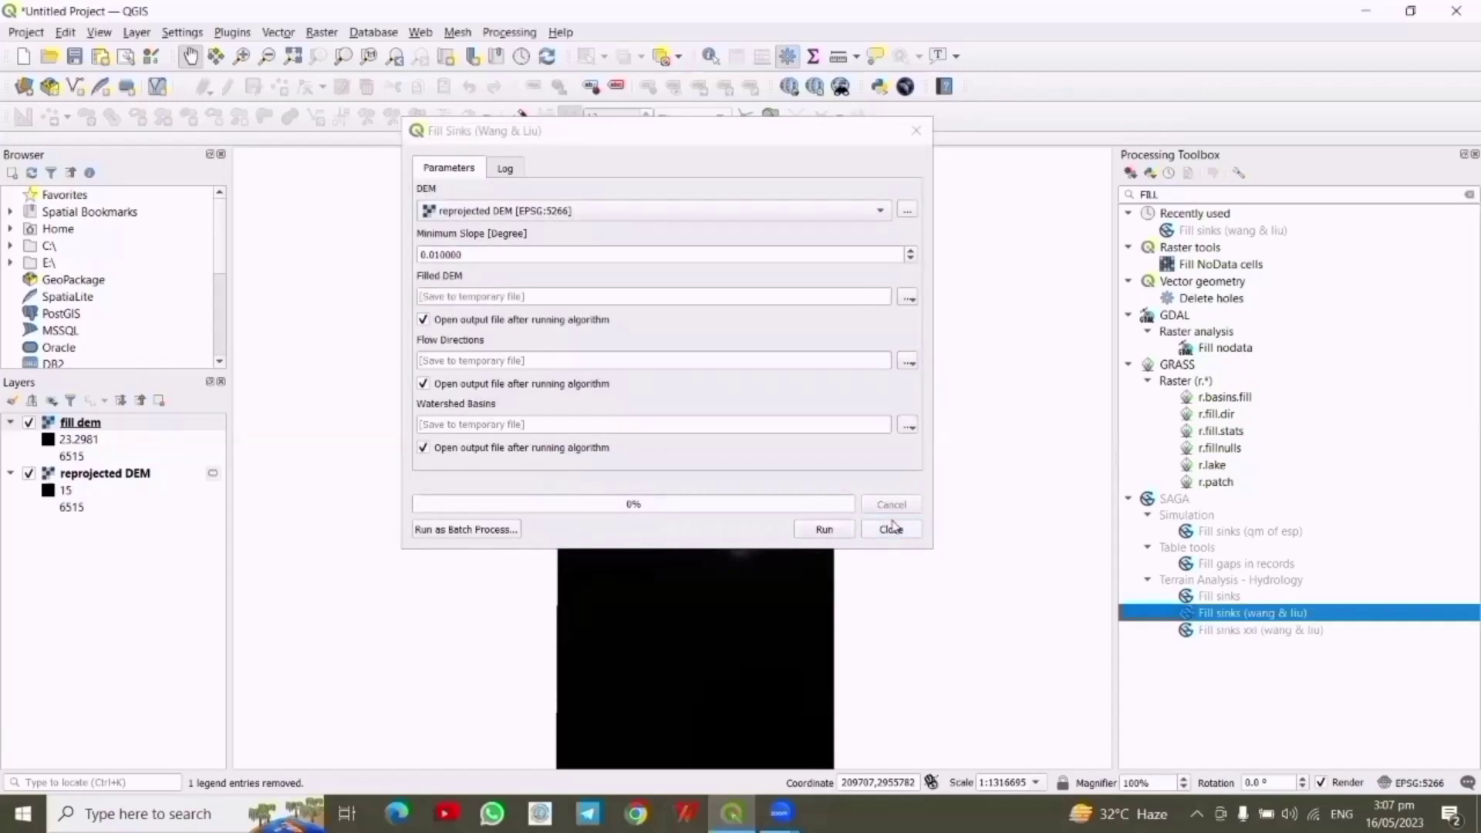
left_click(892, 529)
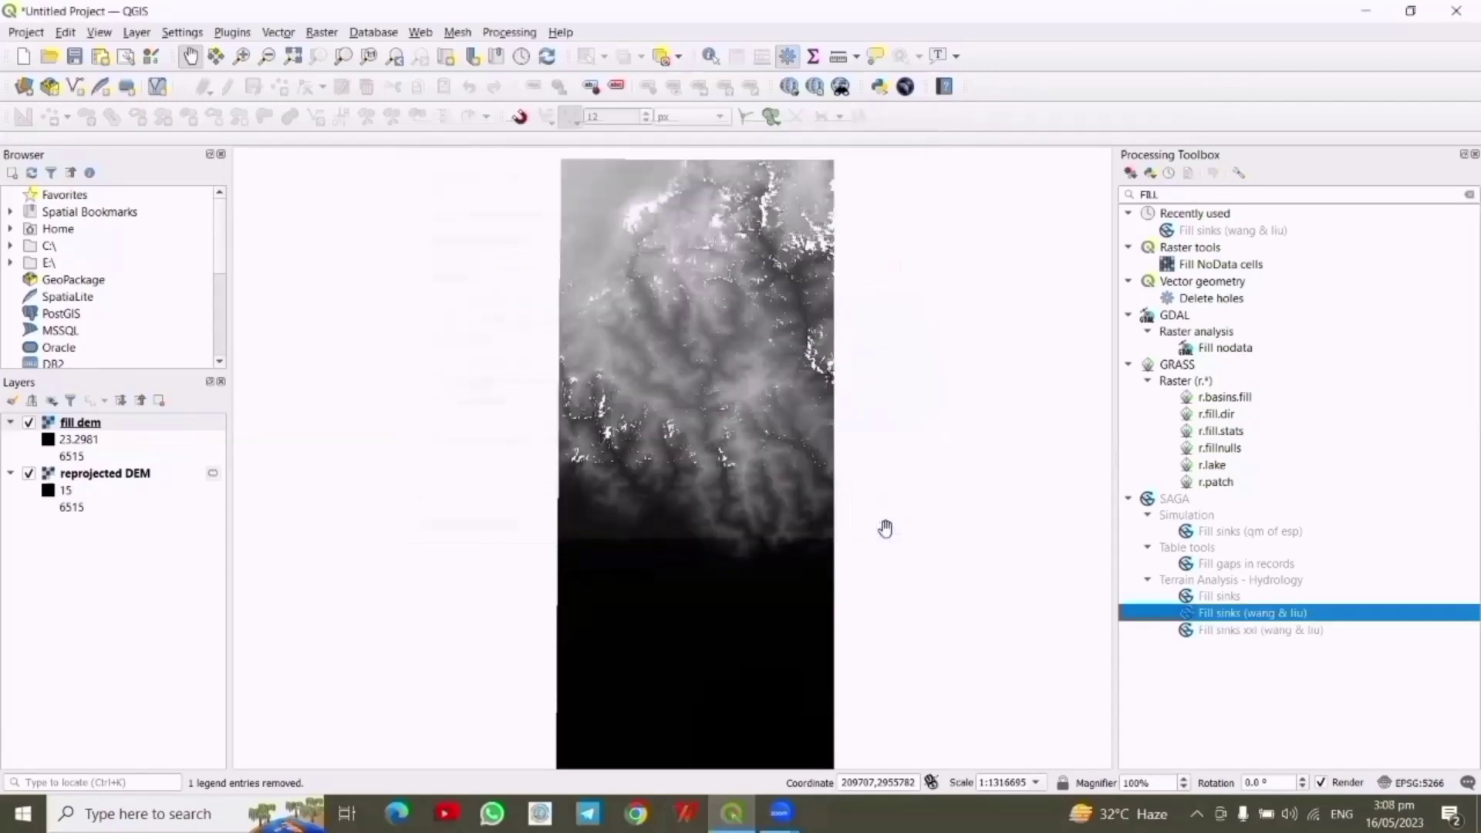
Hide the reprojected DEM layer and remove it from the project
left_click(29, 474)
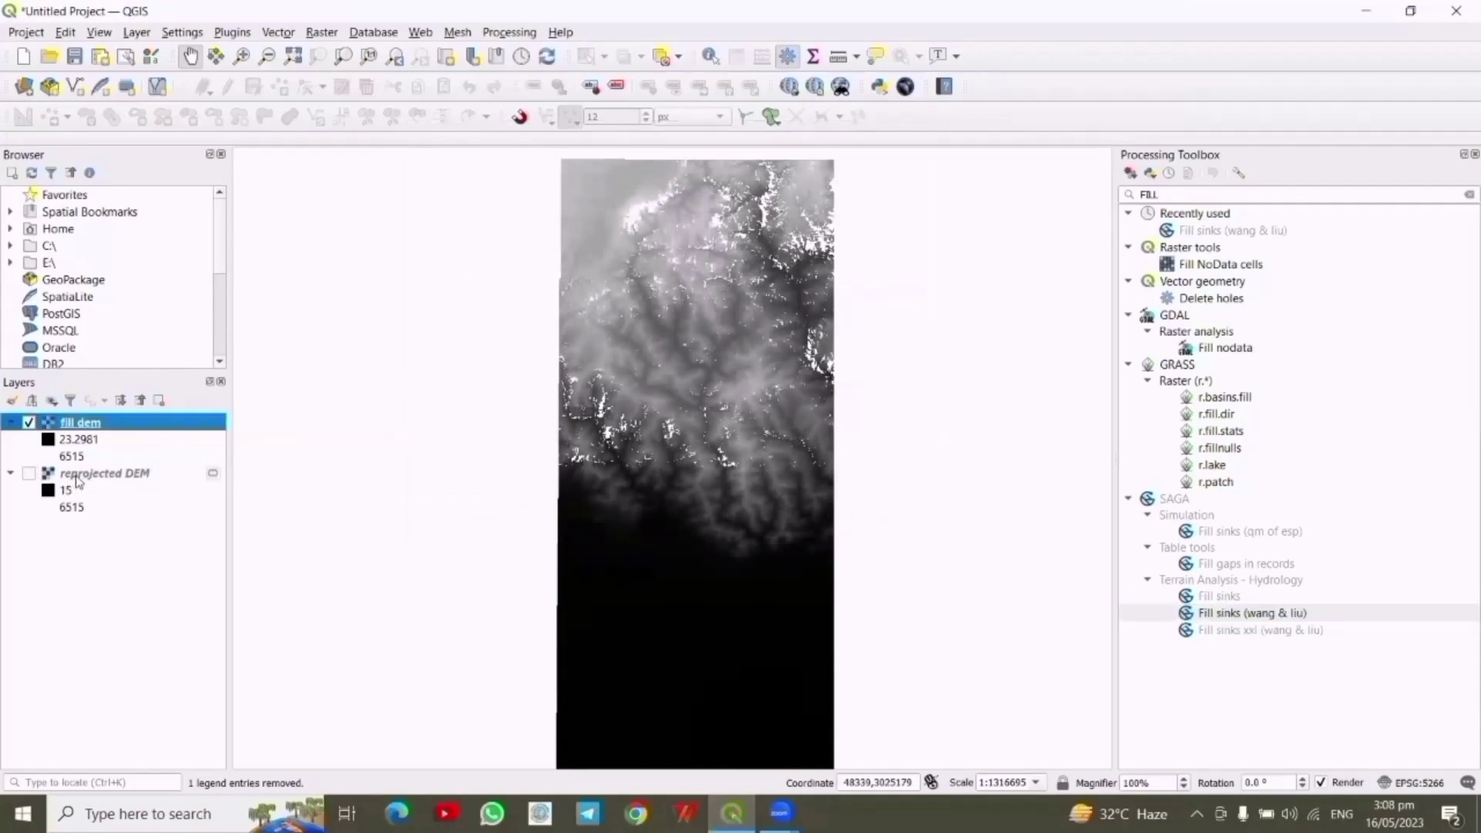
left_click(77, 473)
right_click(77, 481)
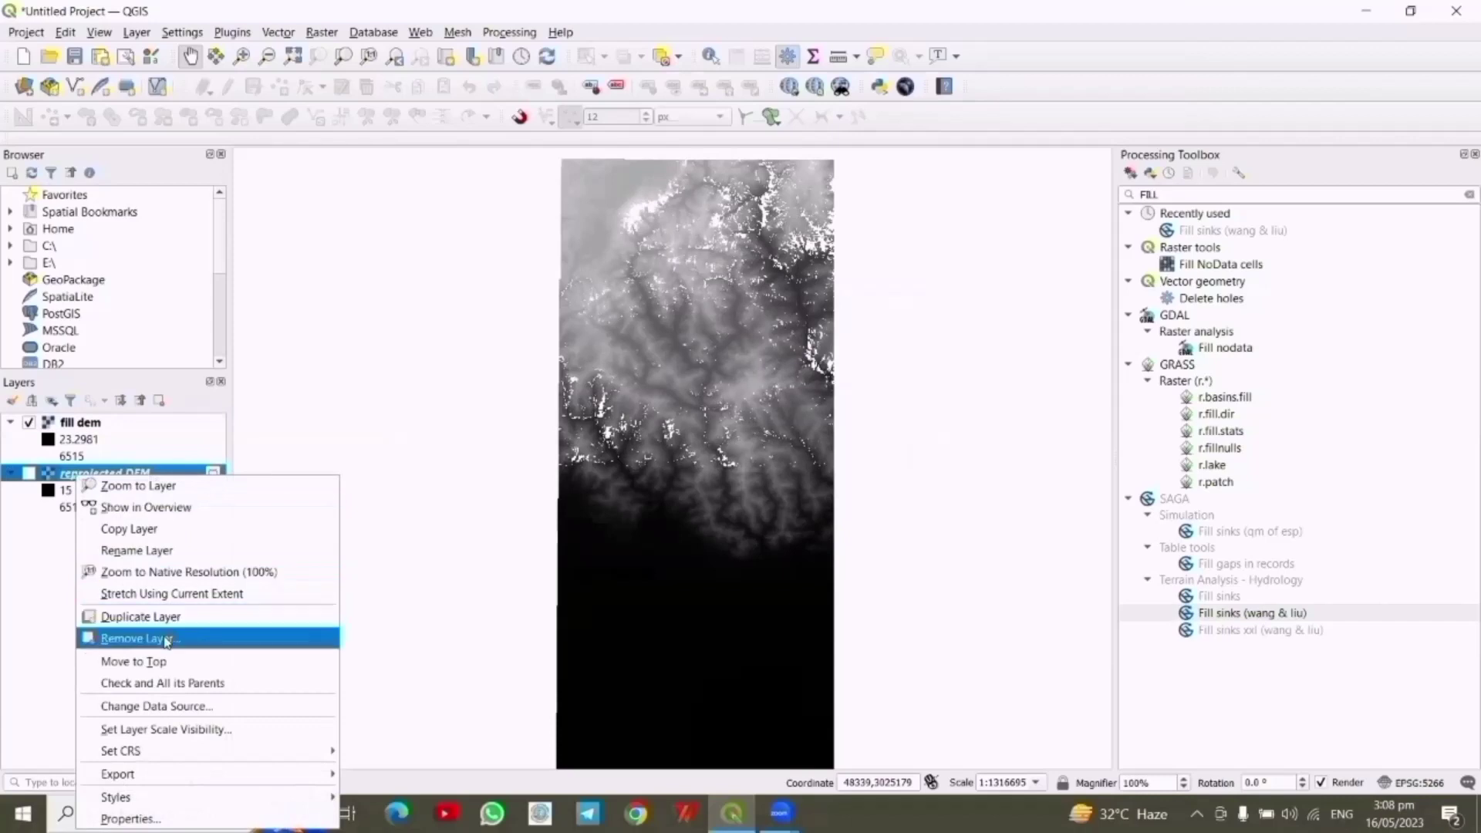
left_click(168, 639)
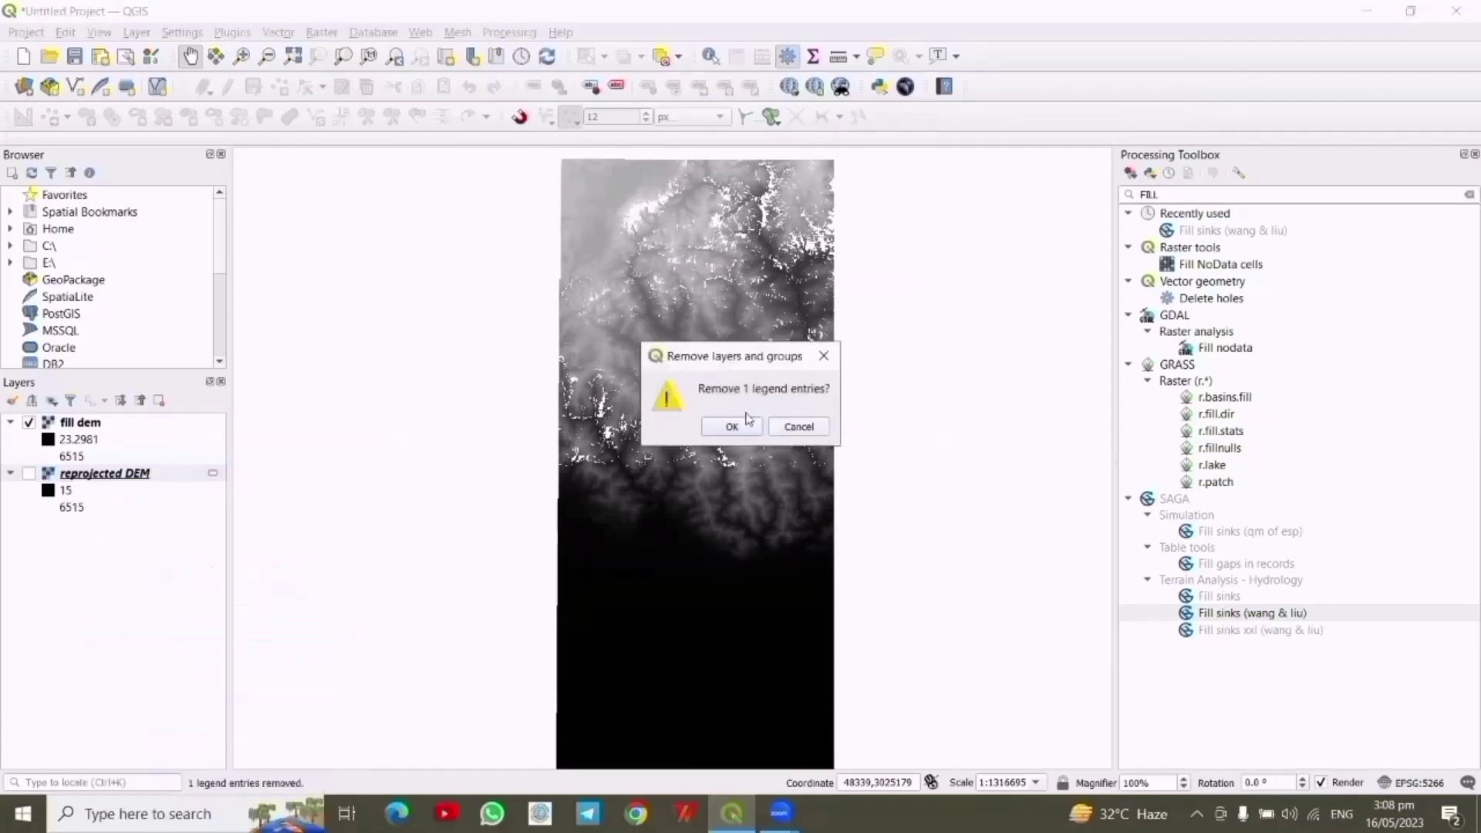
left_click(713, 429)
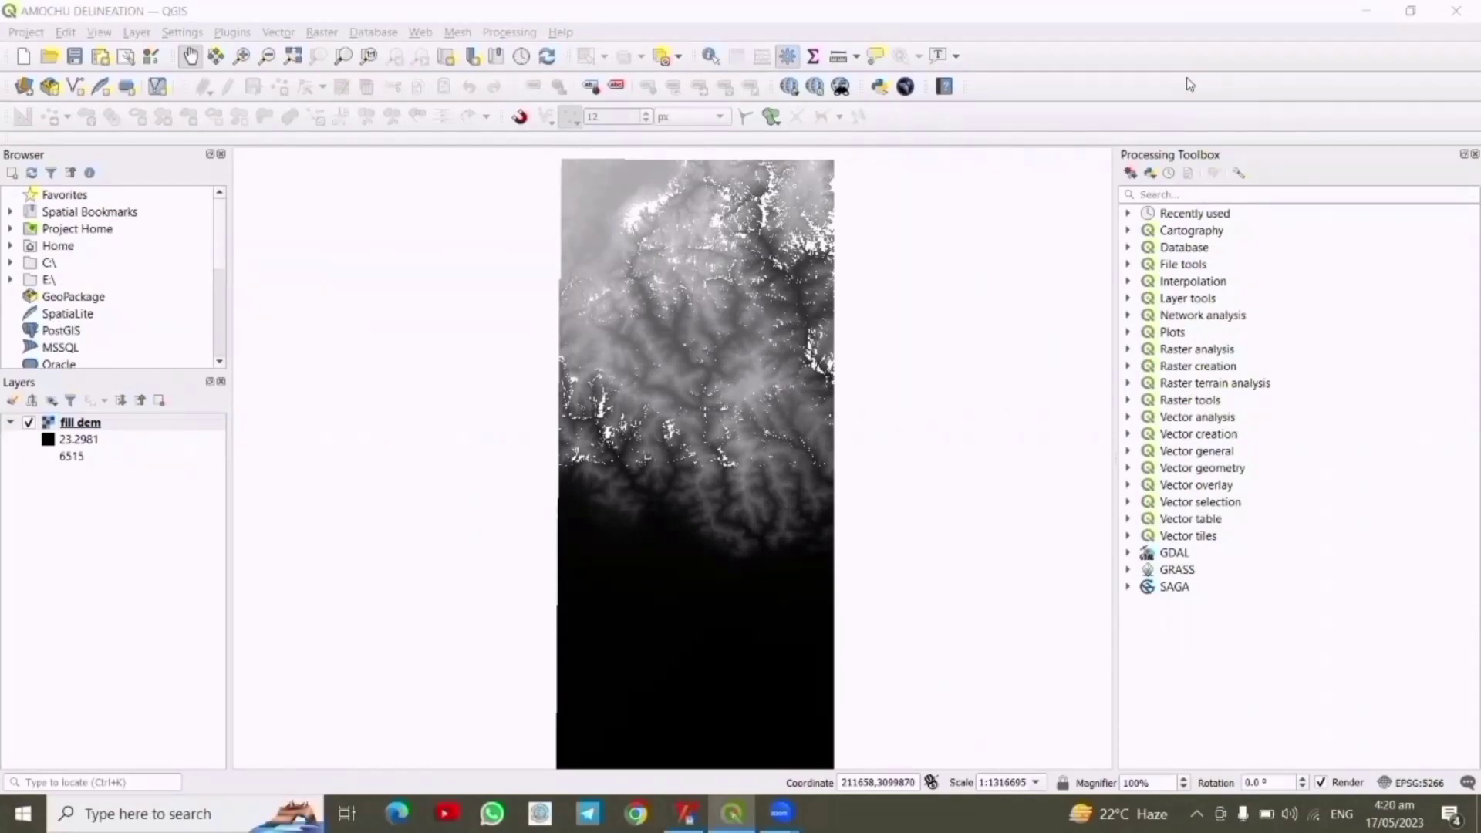
Find SAGA's Strahler order algorithm in the processing tools and open it for the fill dem layer
left_click(1146, 195)
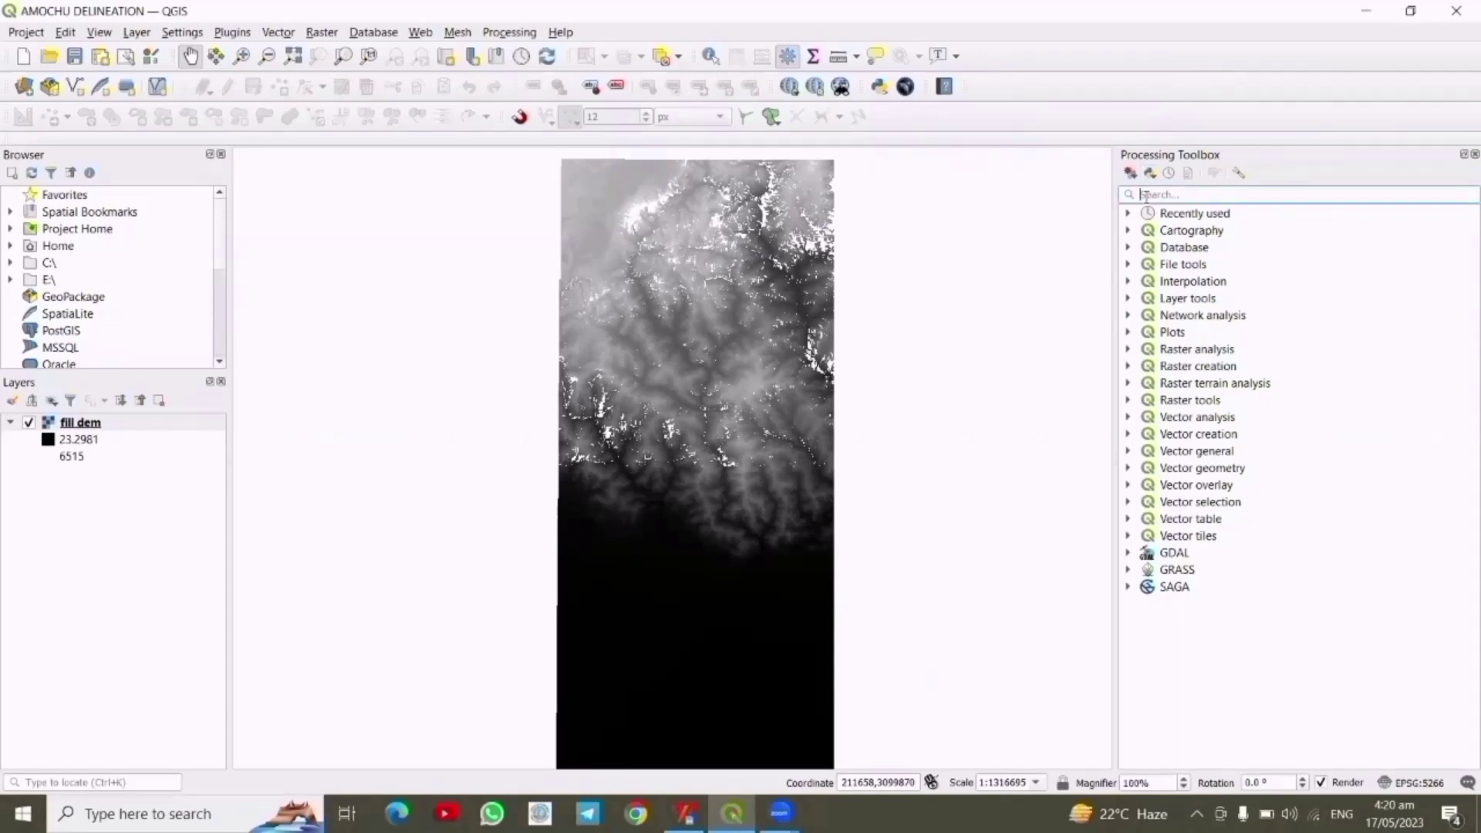
type("s")
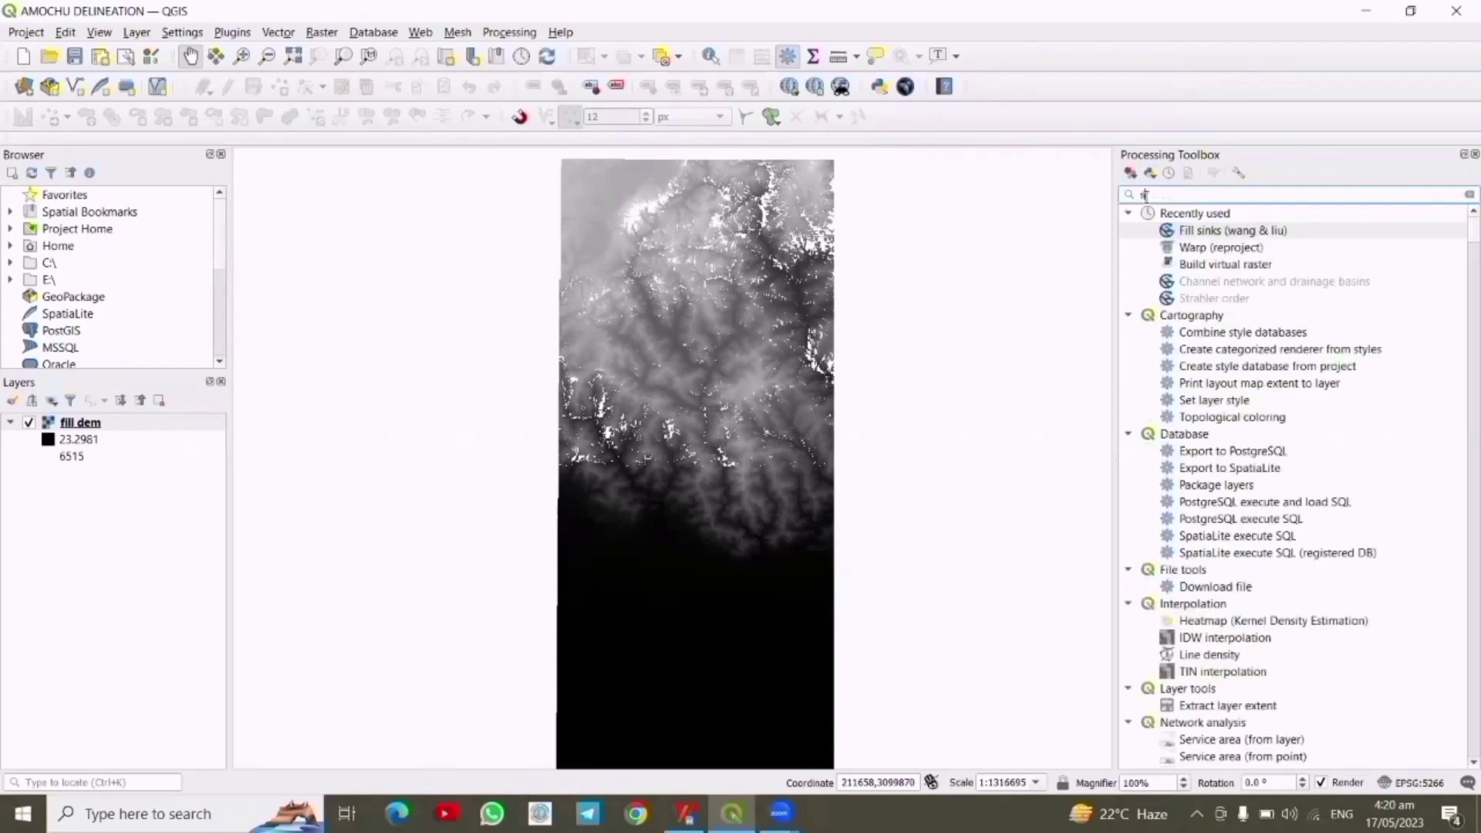
type("trah")
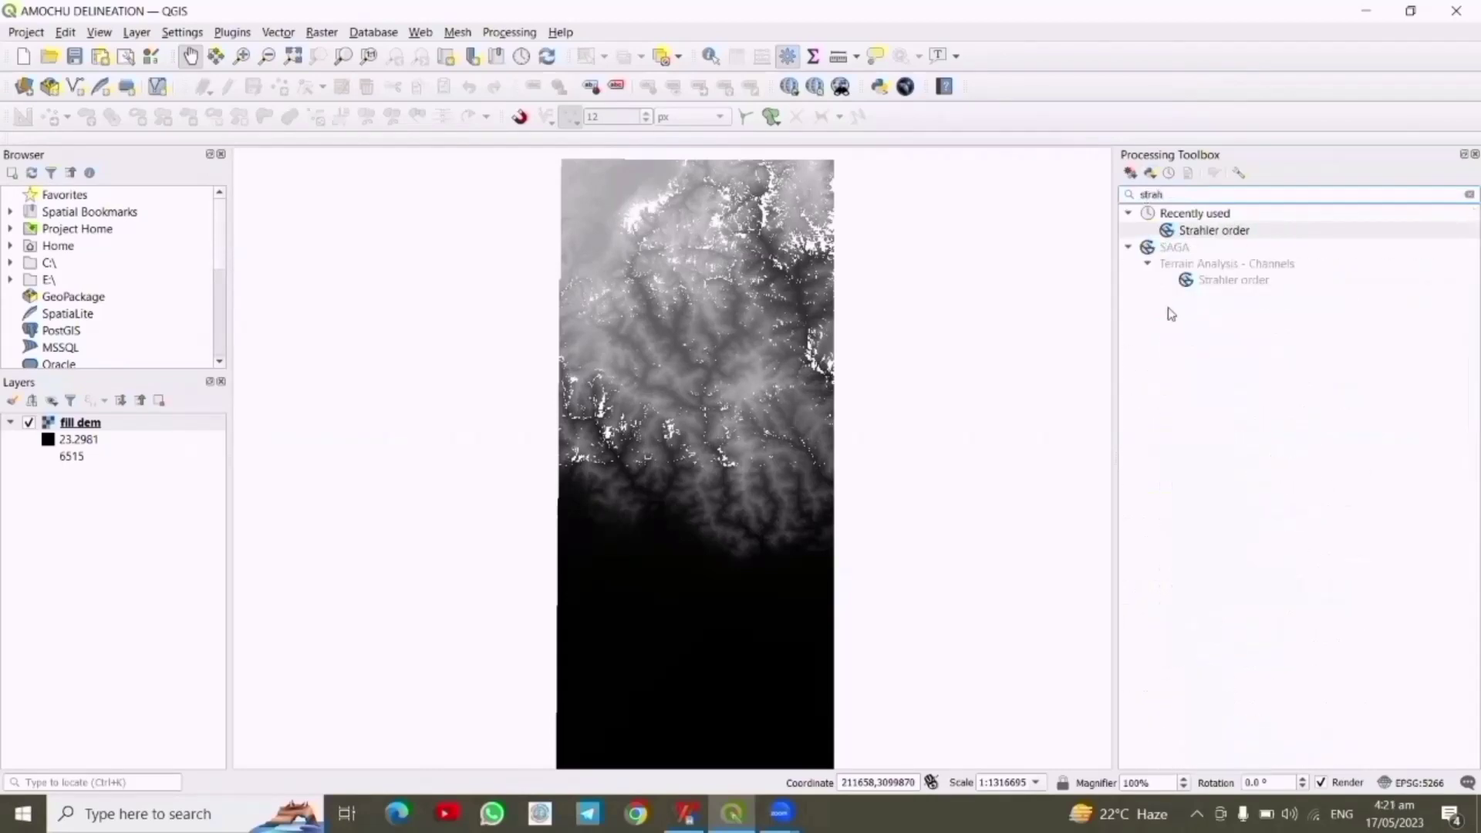
right_click(1221, 286)
left_click(1264, 292)
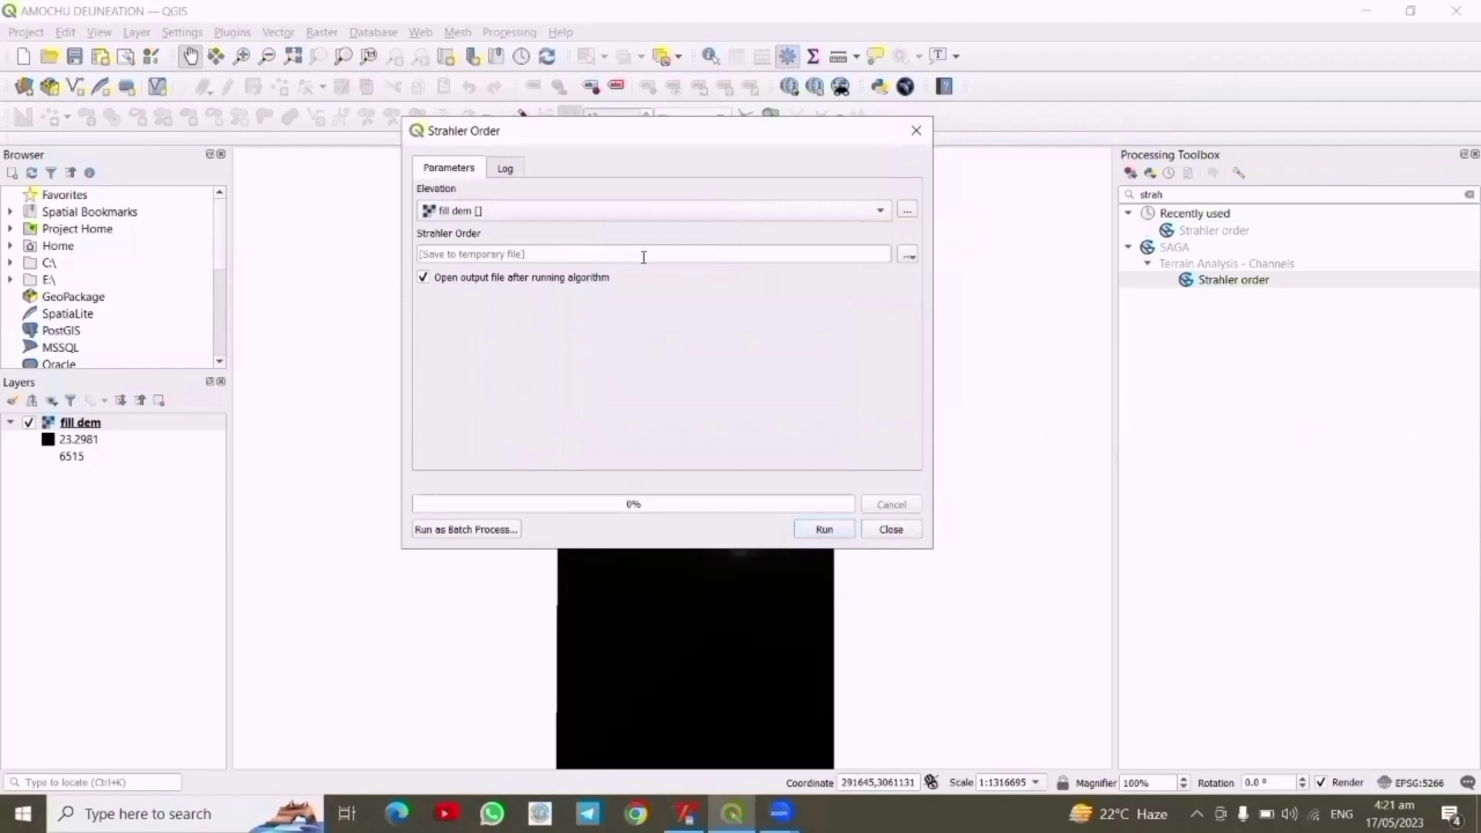
Set the Strahler Order output to the SDAT file "strahler order 7" on New Volume (E:) and run the algorithm on fill dem
left_click(907, 256)
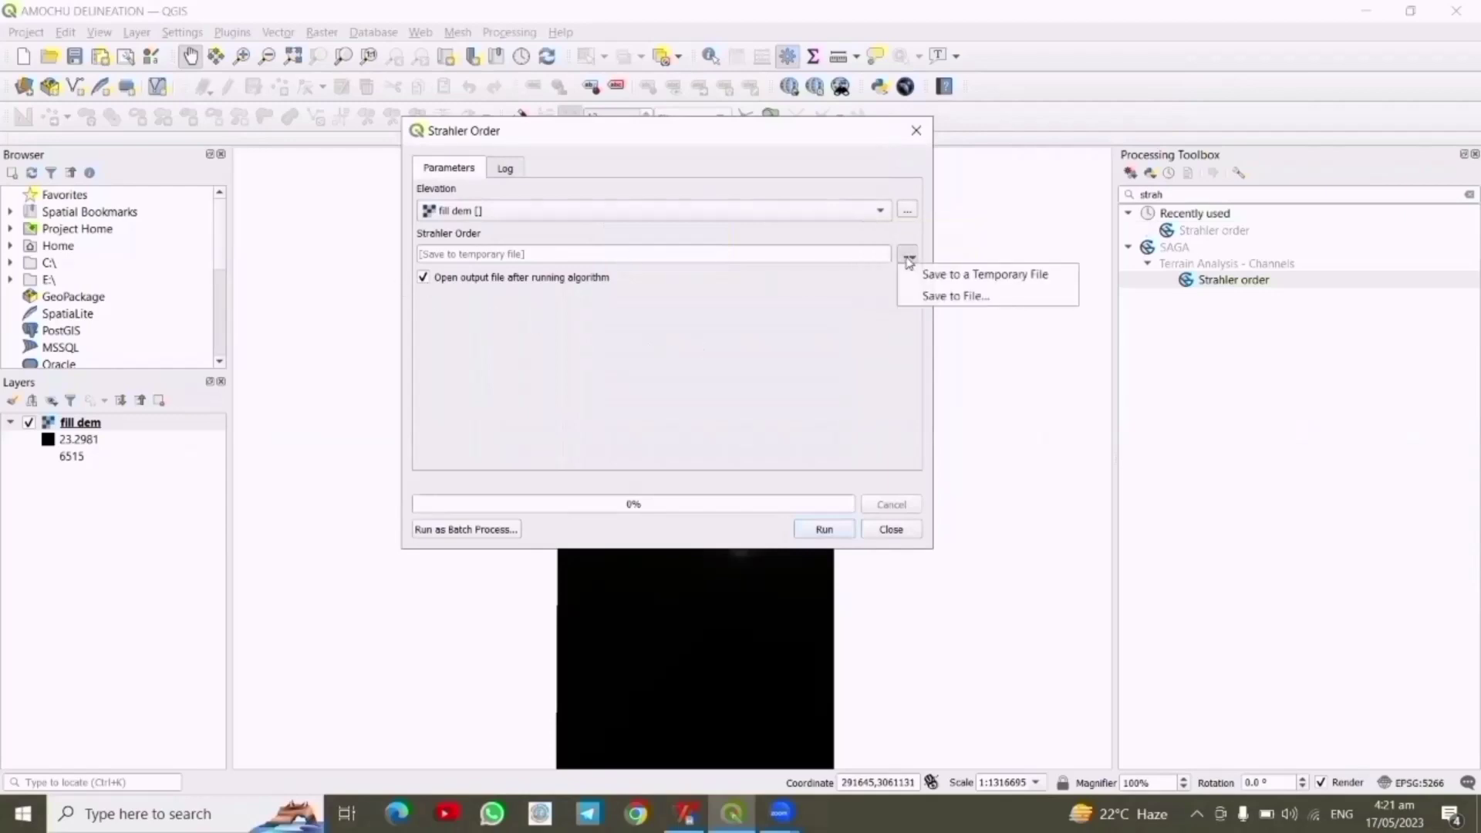
left_click(933, 296)
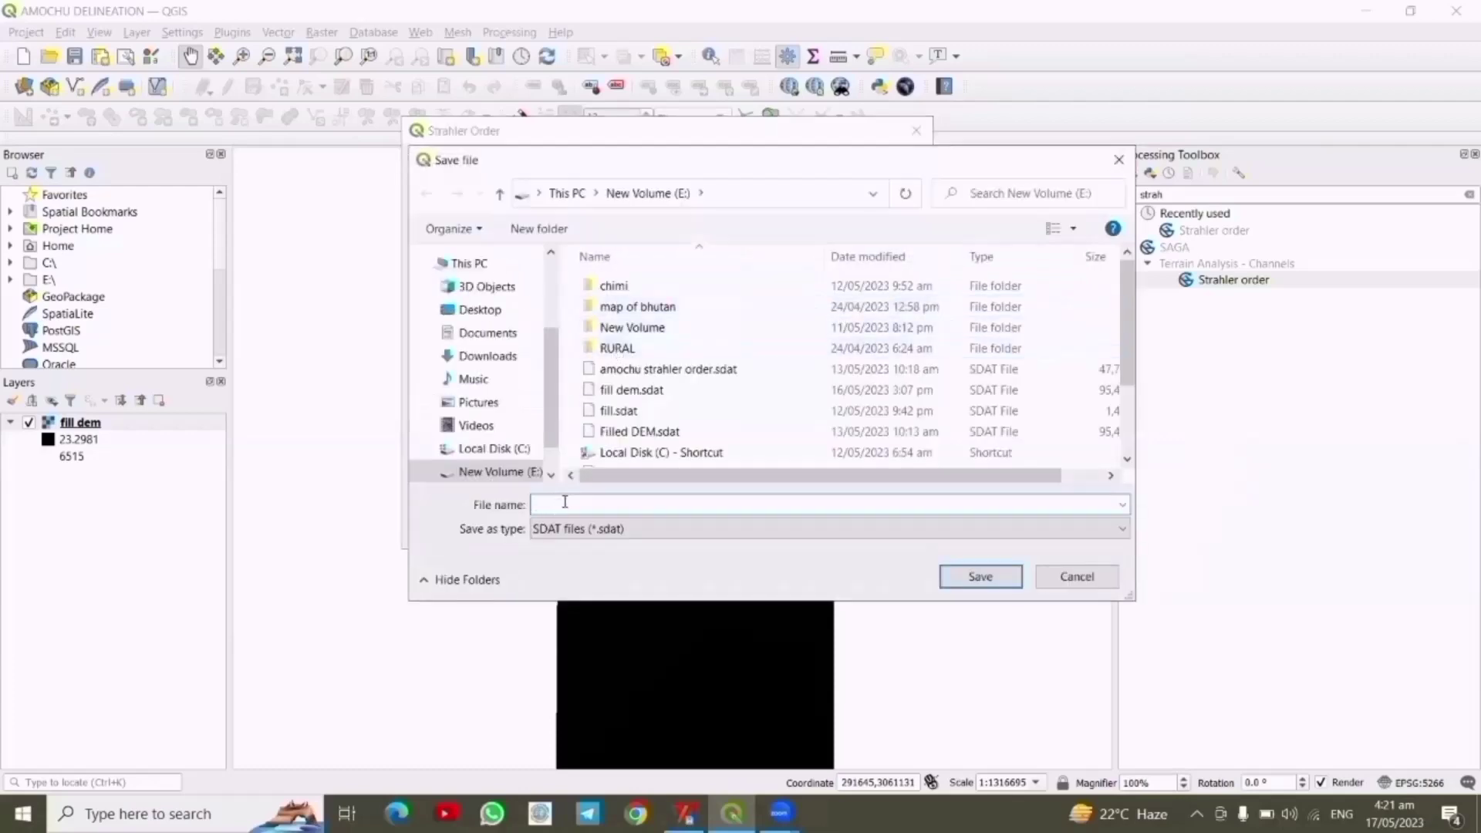
type("st")
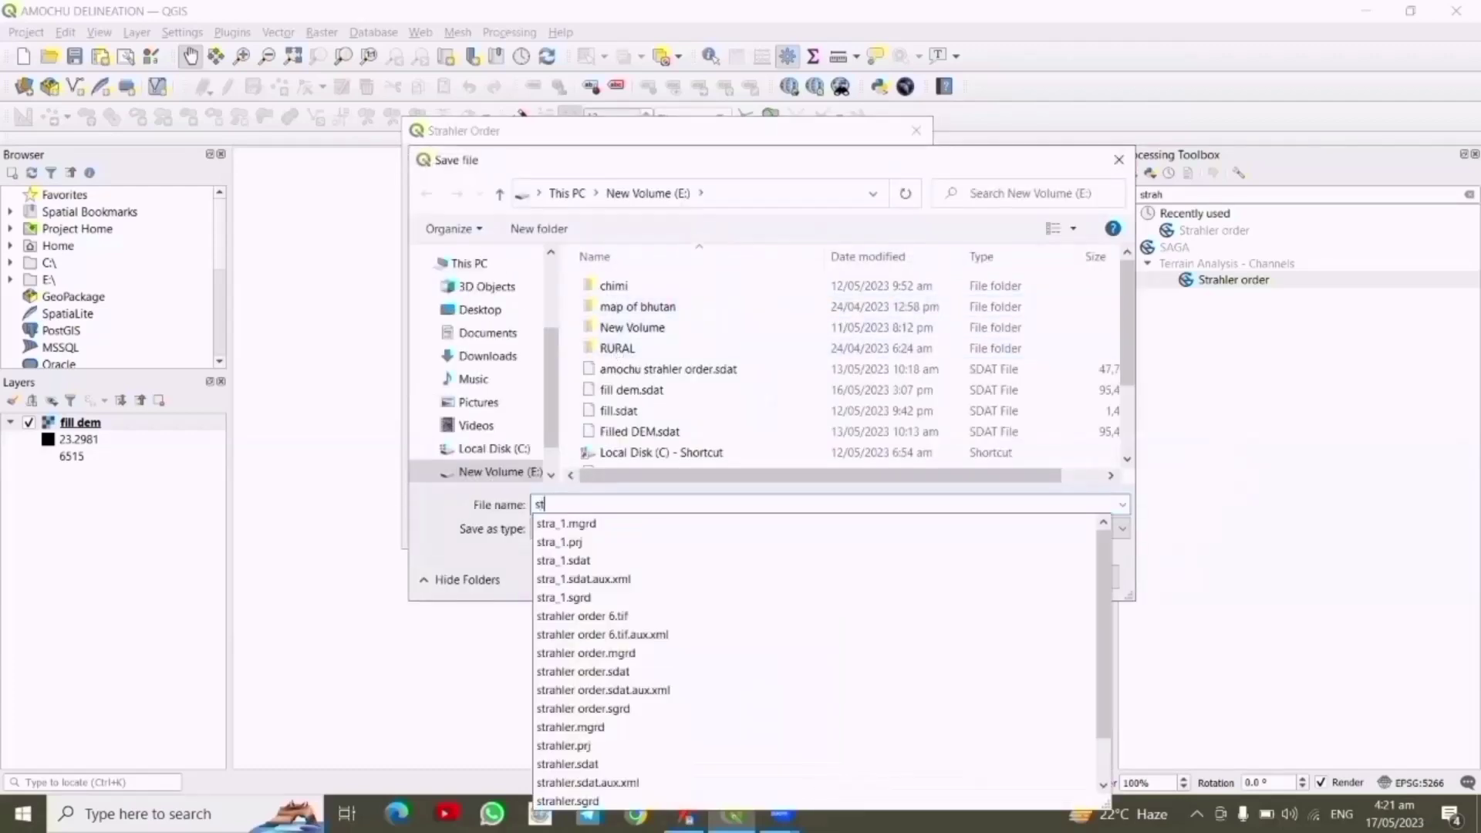
type("rahle")
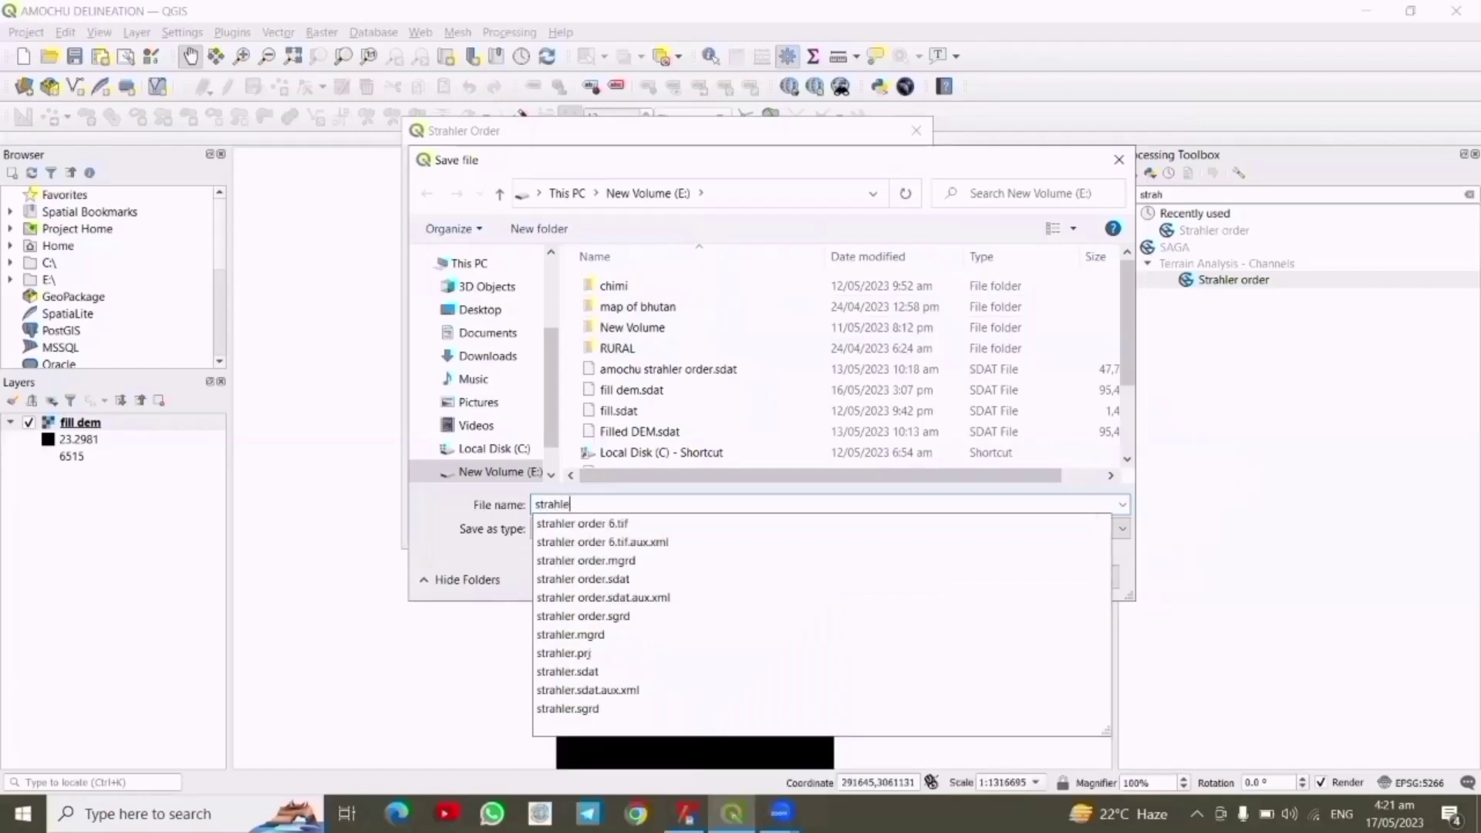
type("r orde")
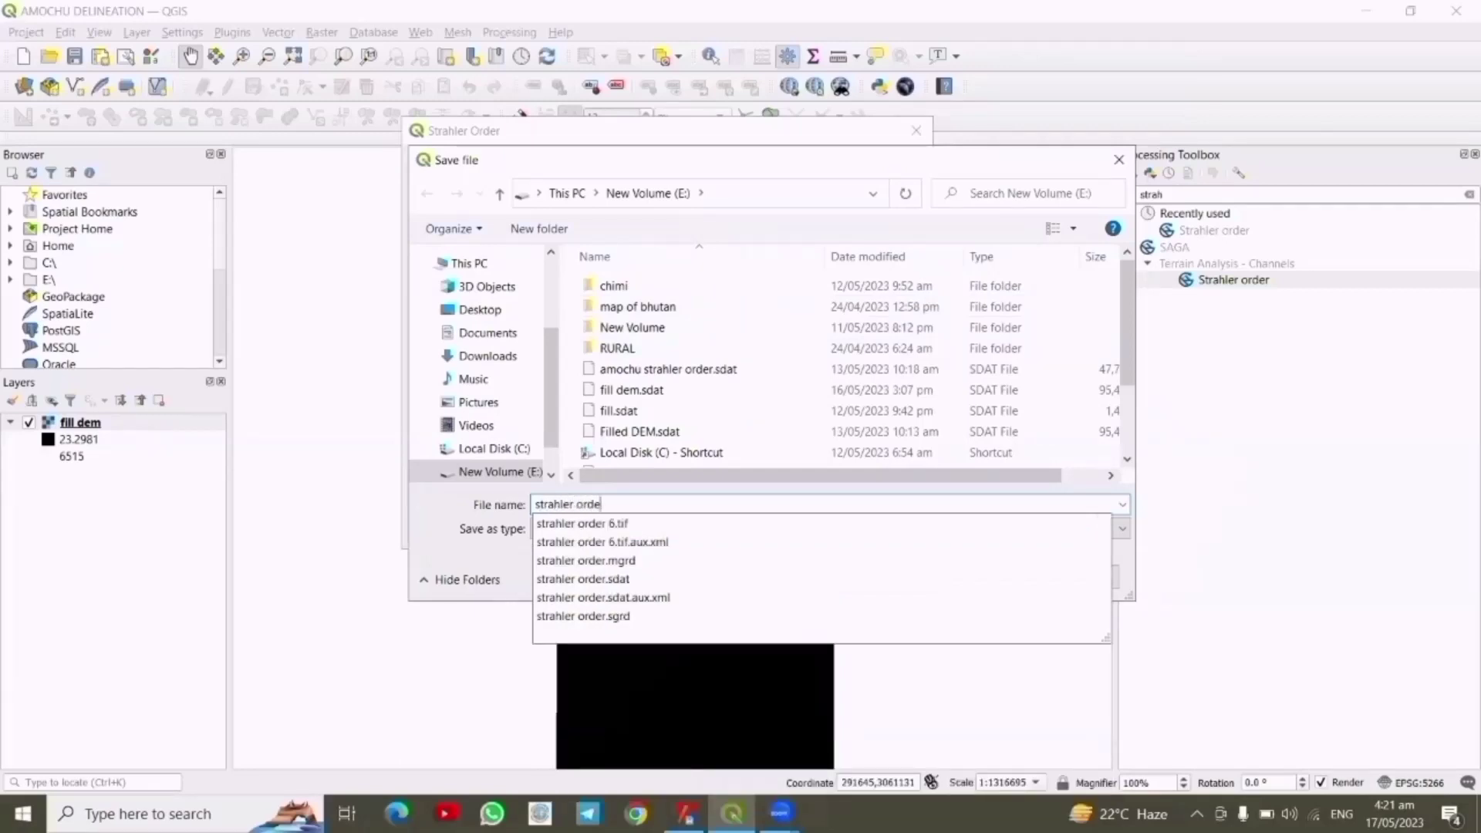
type("r ")
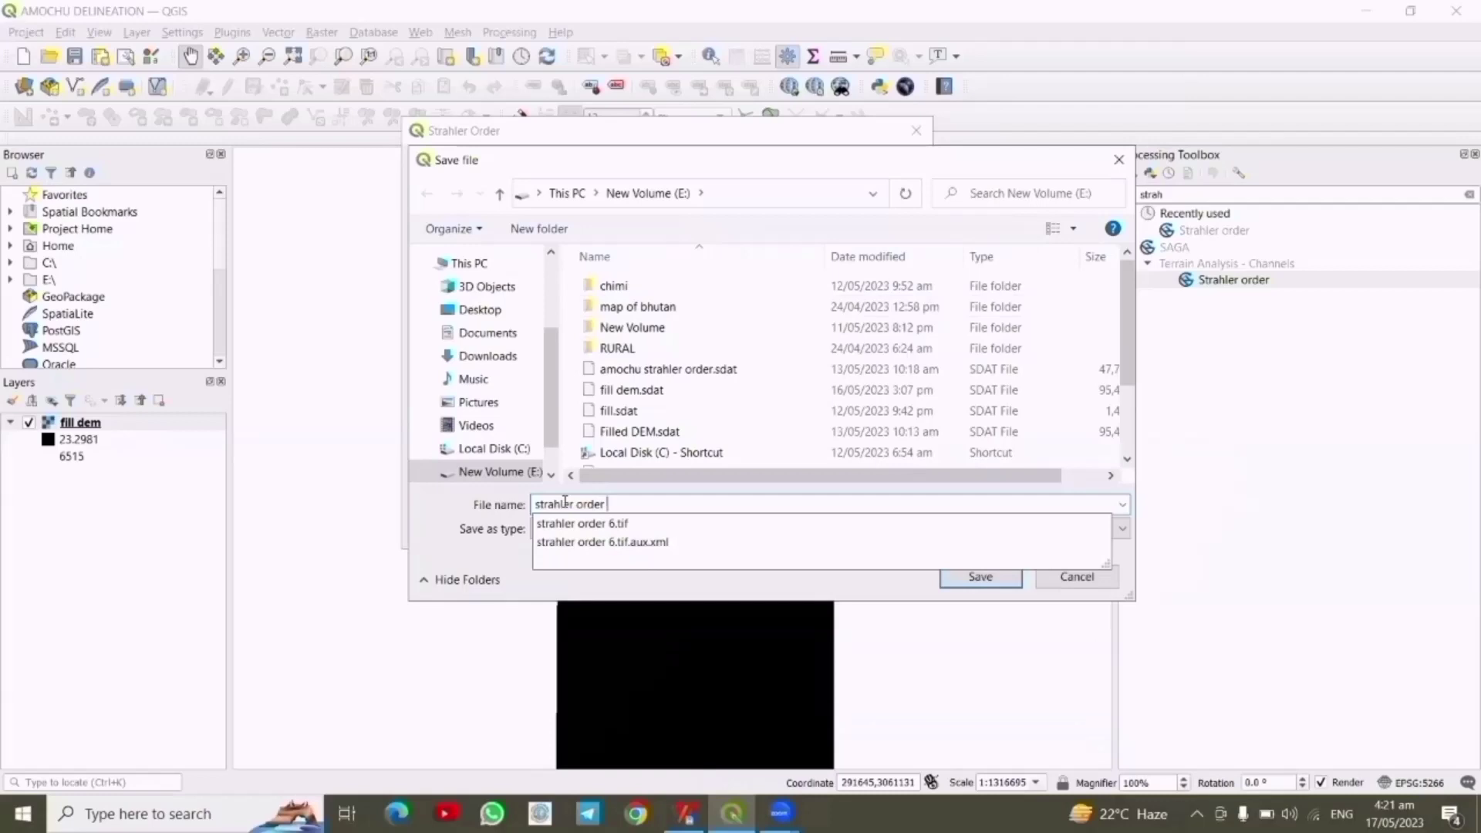
type("7")
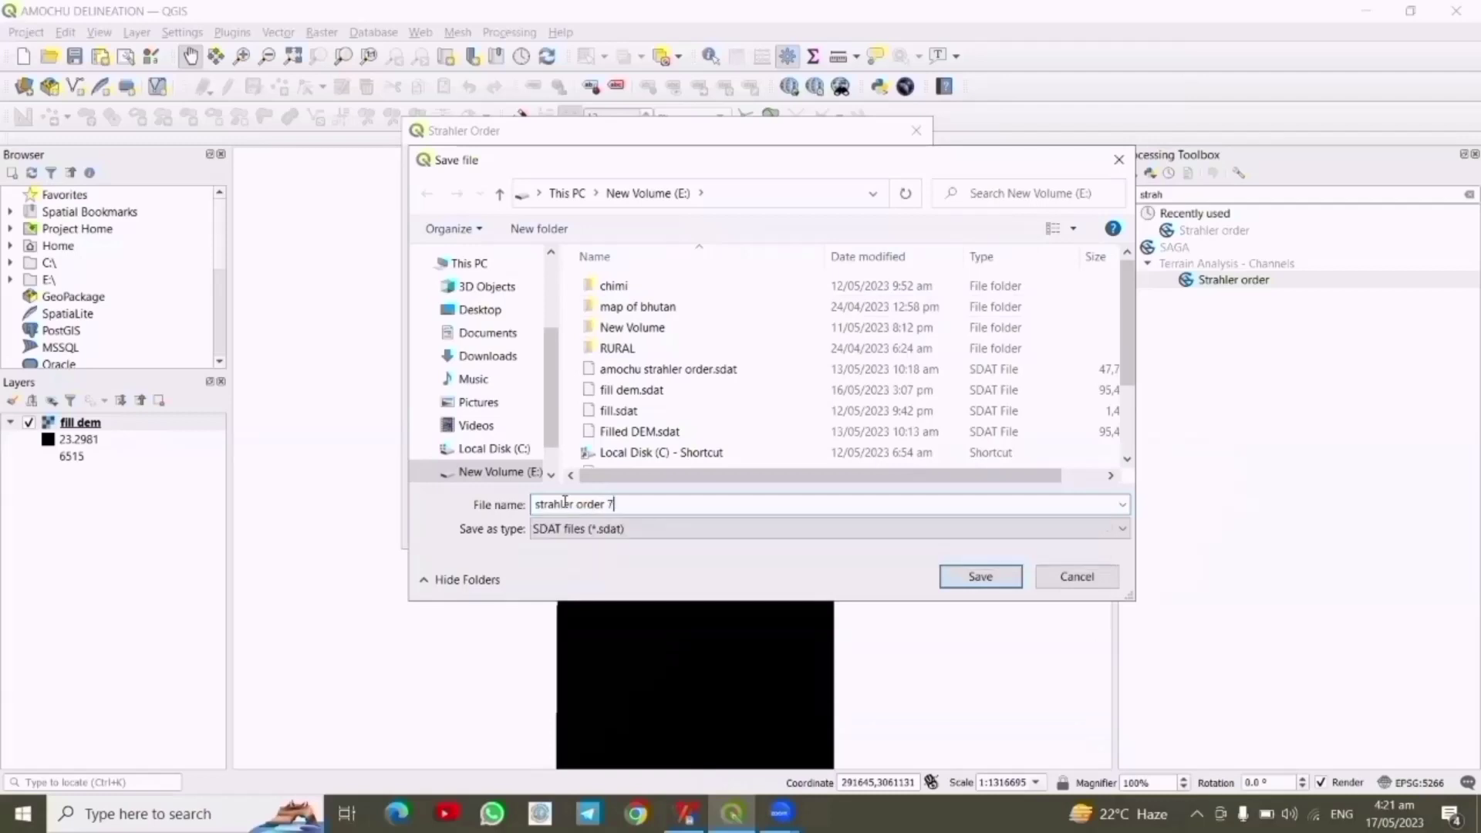
left_click(980, 578)
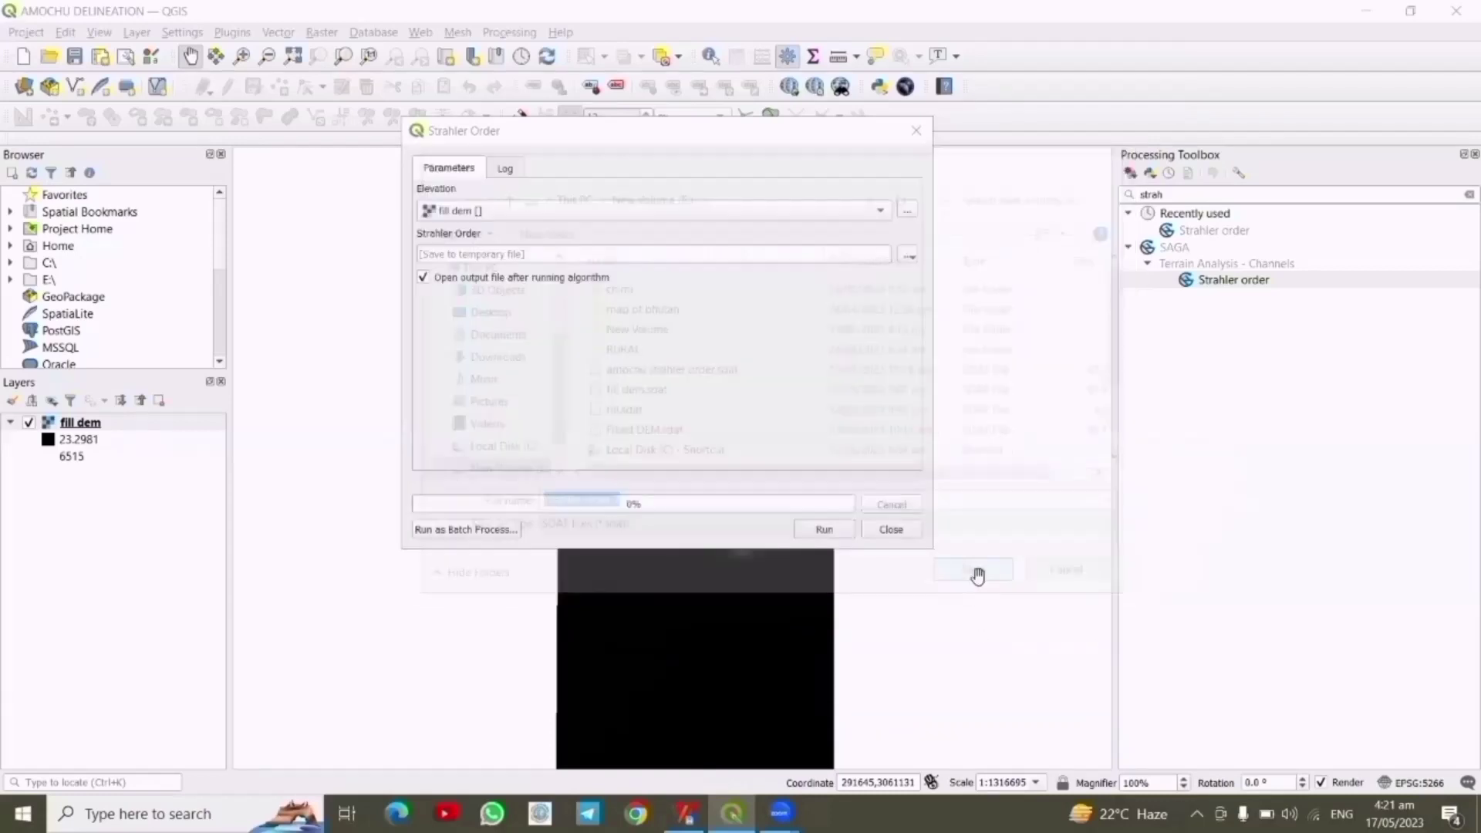
left_click(832, 536)
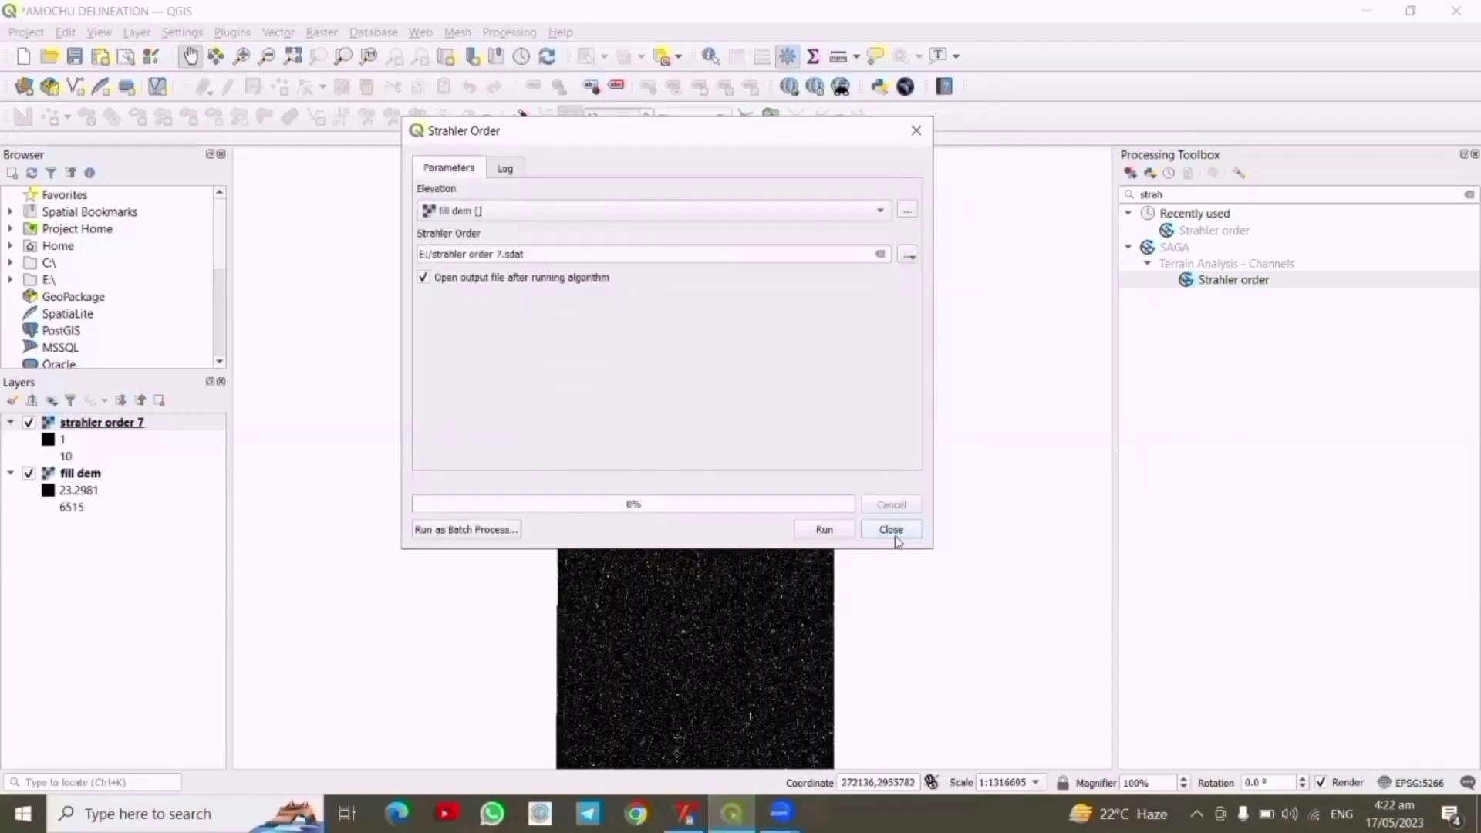
Close the Strahler Order dialog and set the strahler order 7 layer's symbology to singleband pseudocolor with equal interval mode
left_click(890, 530)
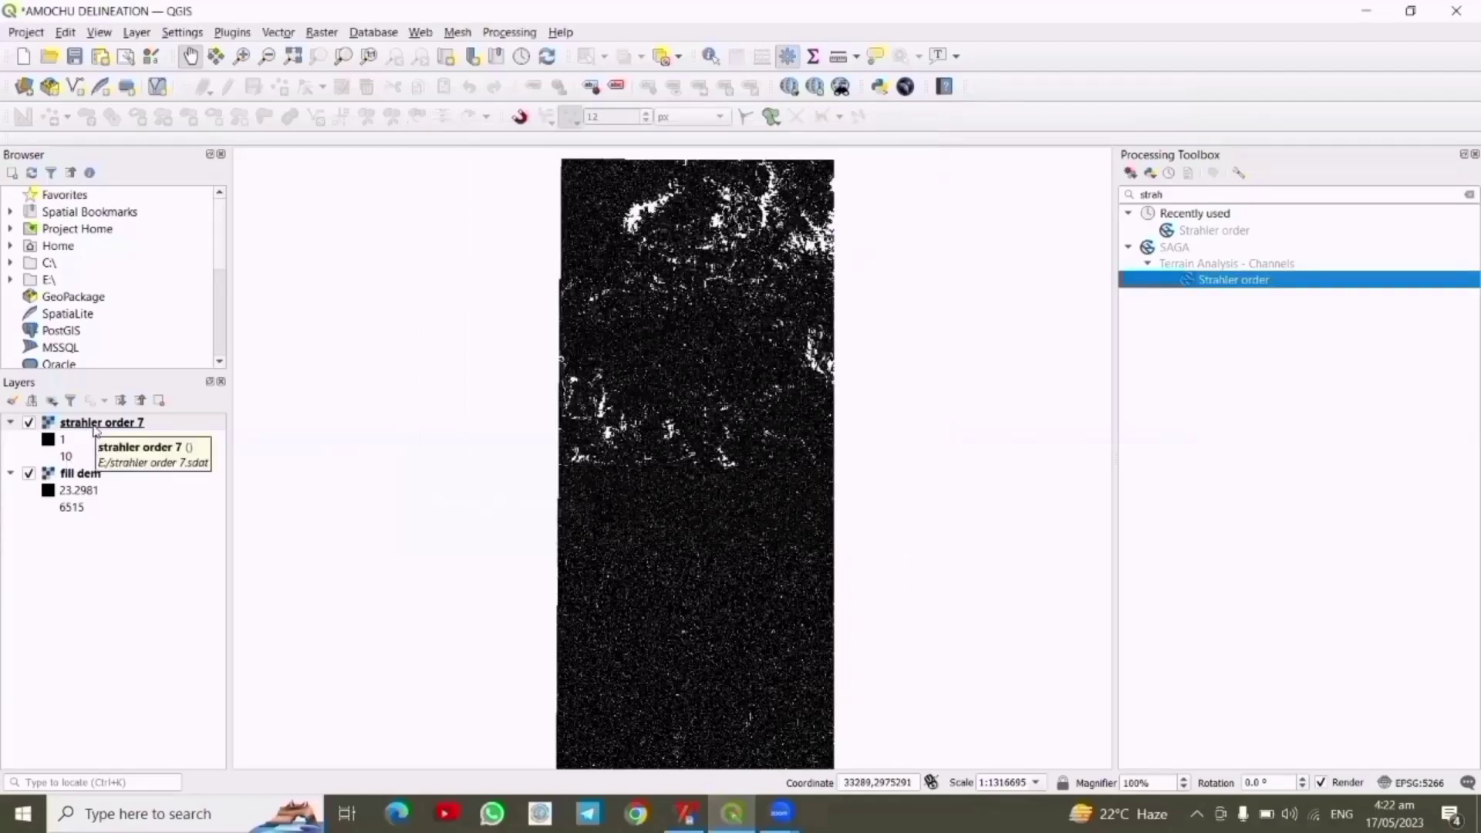
right_click(94, 429)
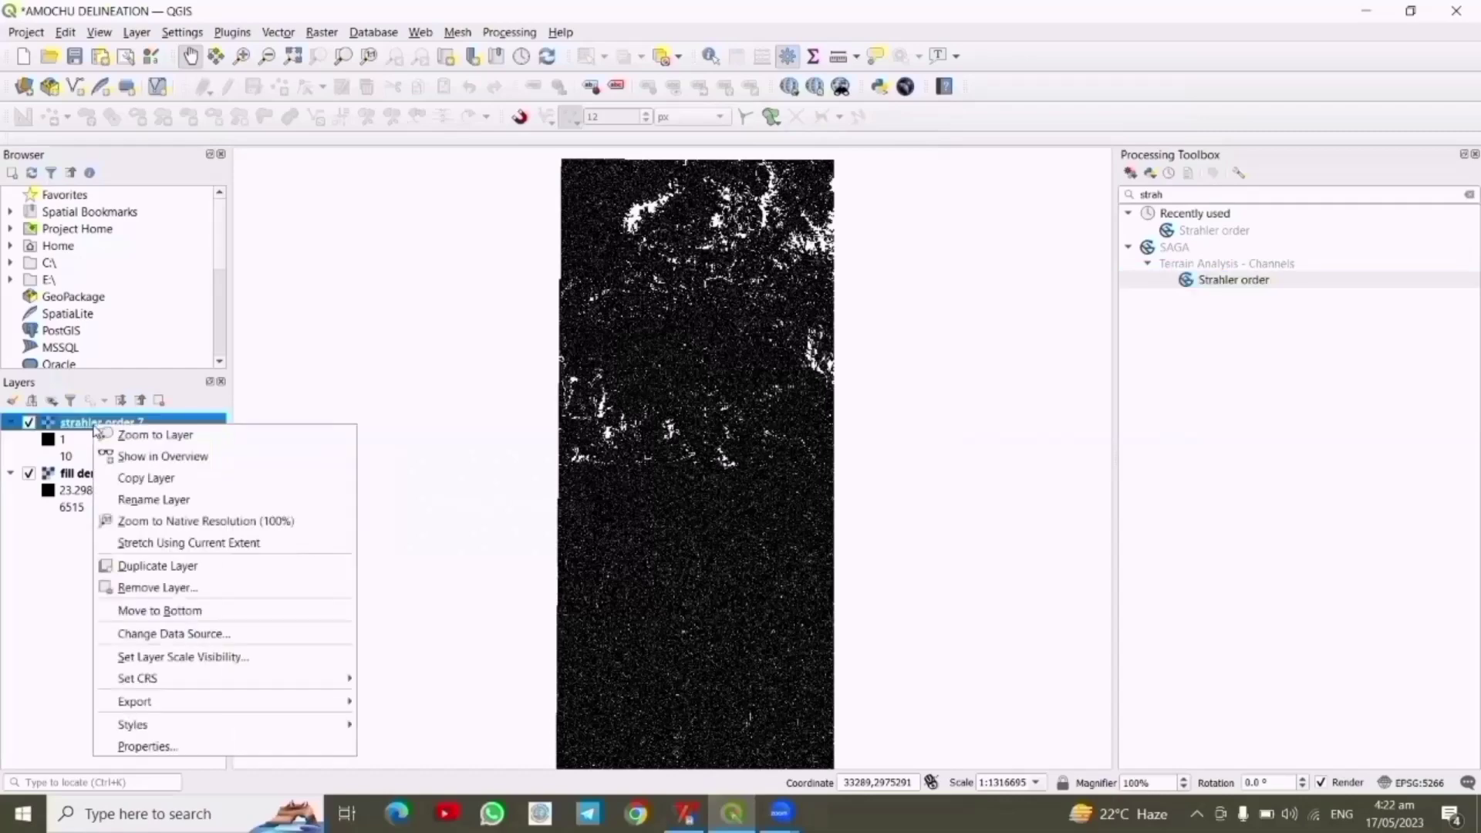
left_click(163, 747)
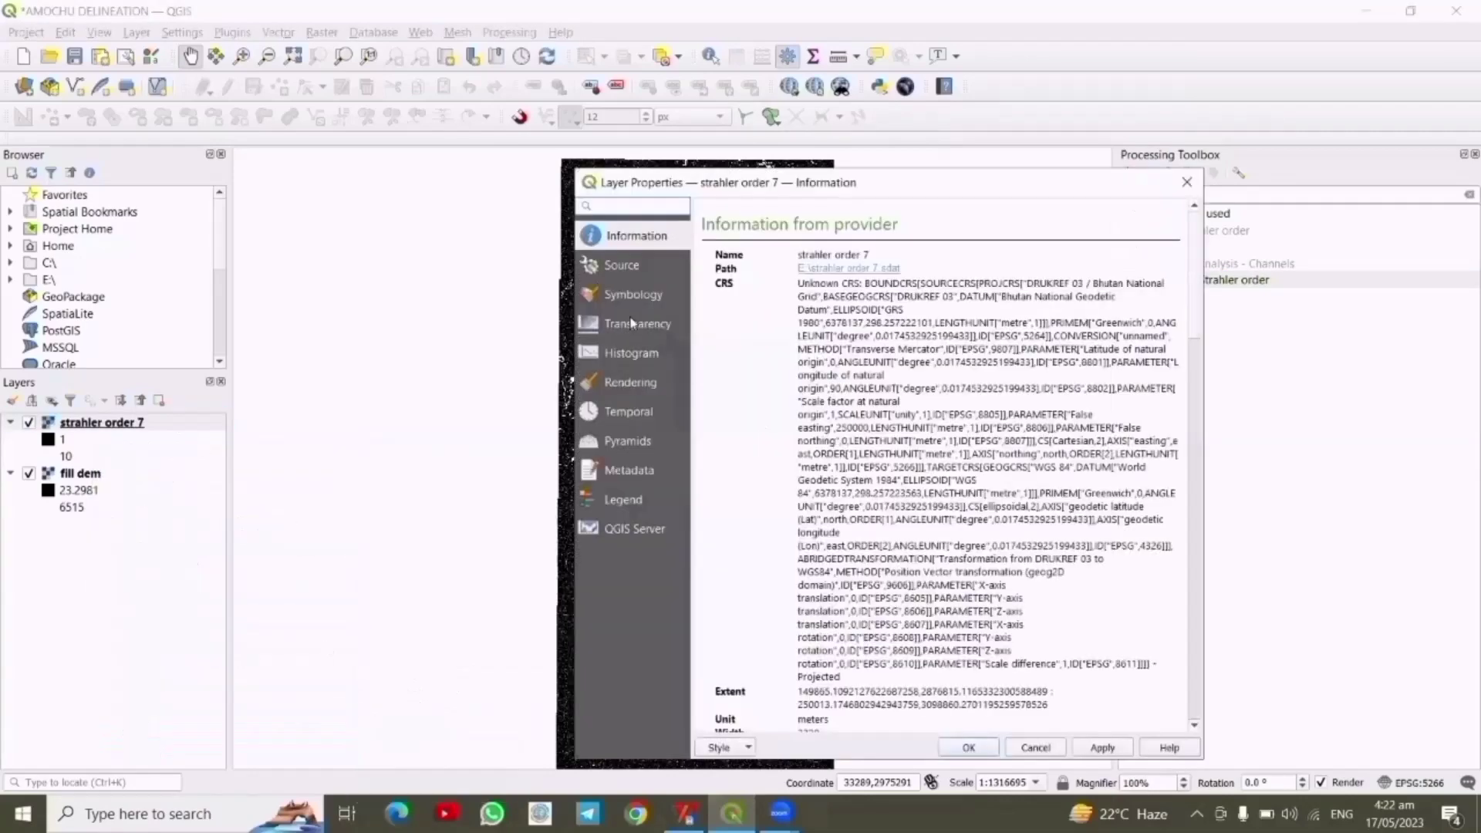
left_click(630, 292)
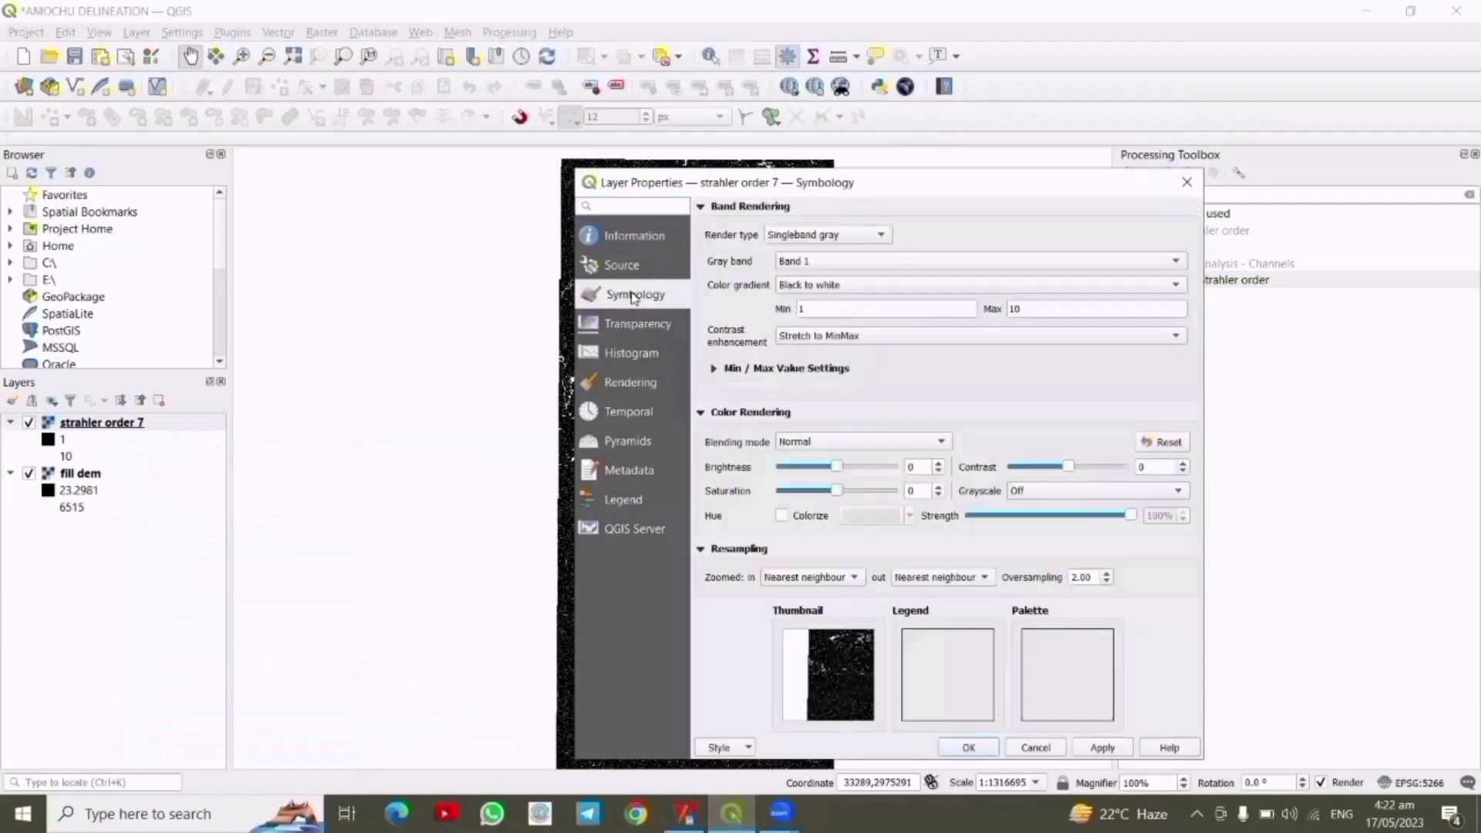
left_click(887, 236)
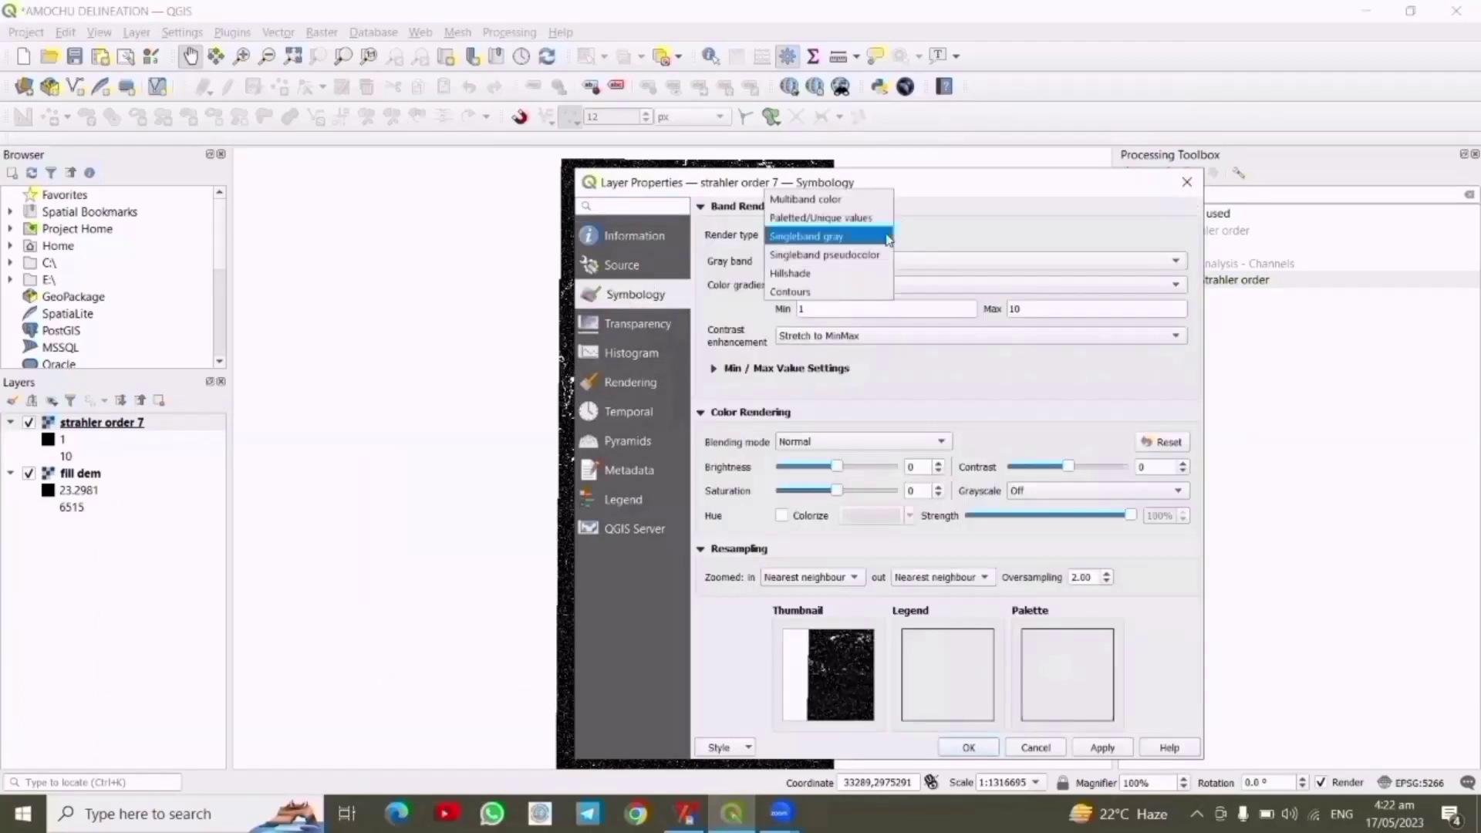
left_click(858, 256)
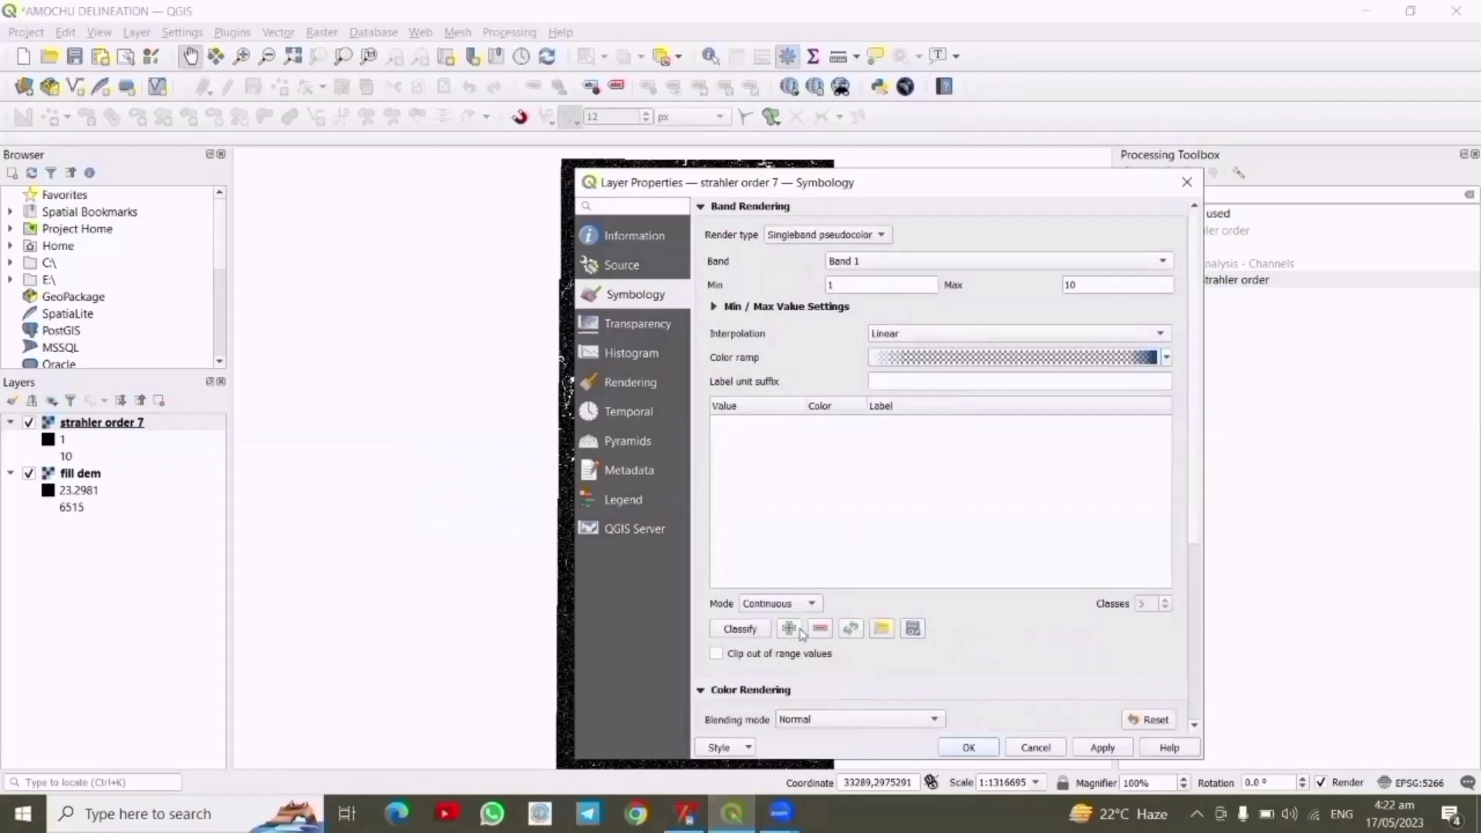
left_click(813, 604)
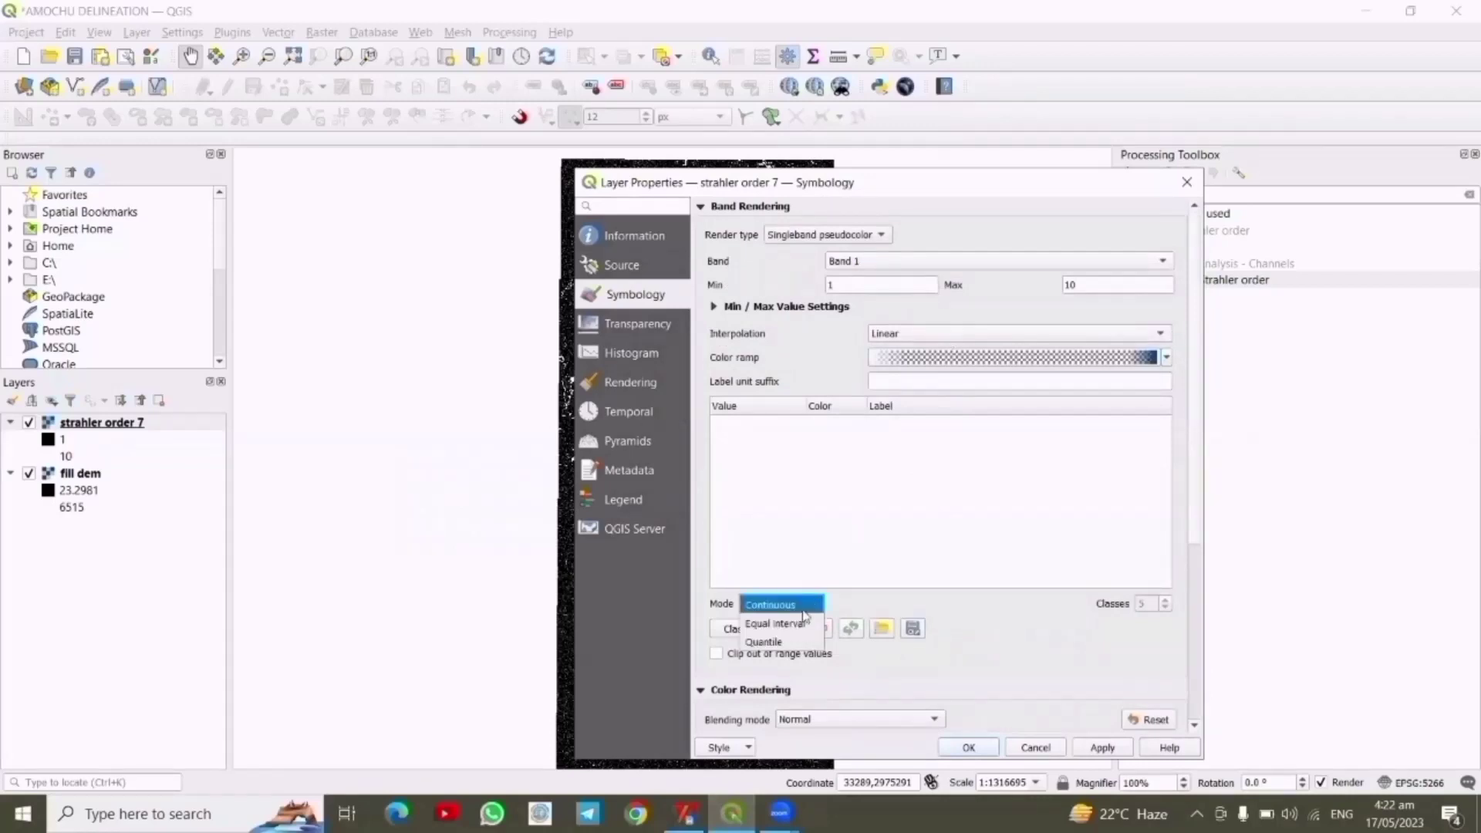
left_click(790, 625)
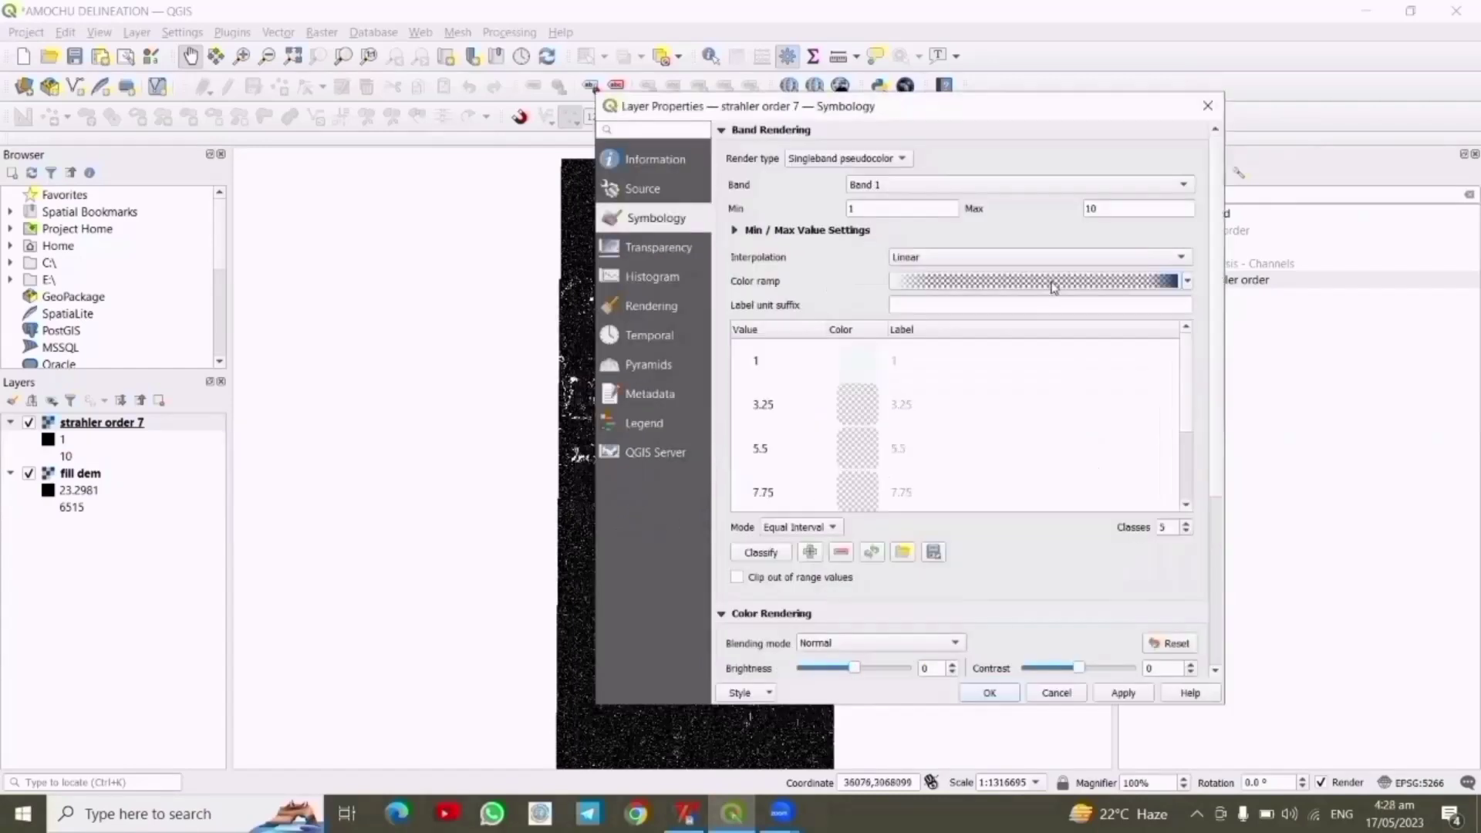
Give the strahler order 7 layer the Blues_09 color ramp from the cpt-city catalog and apply the symbology
left_click(1185, 279)
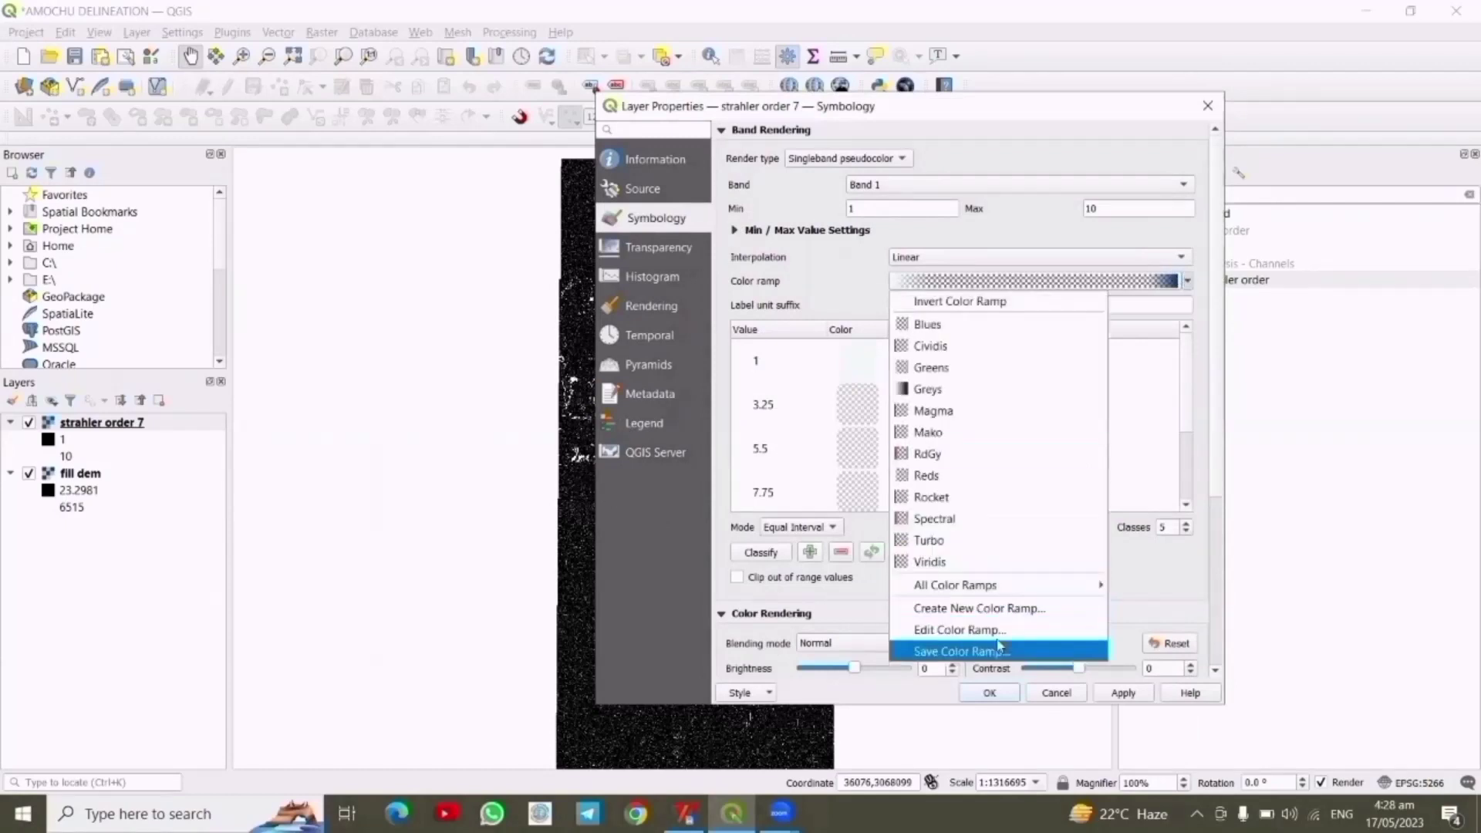
left_click(1002, 608)
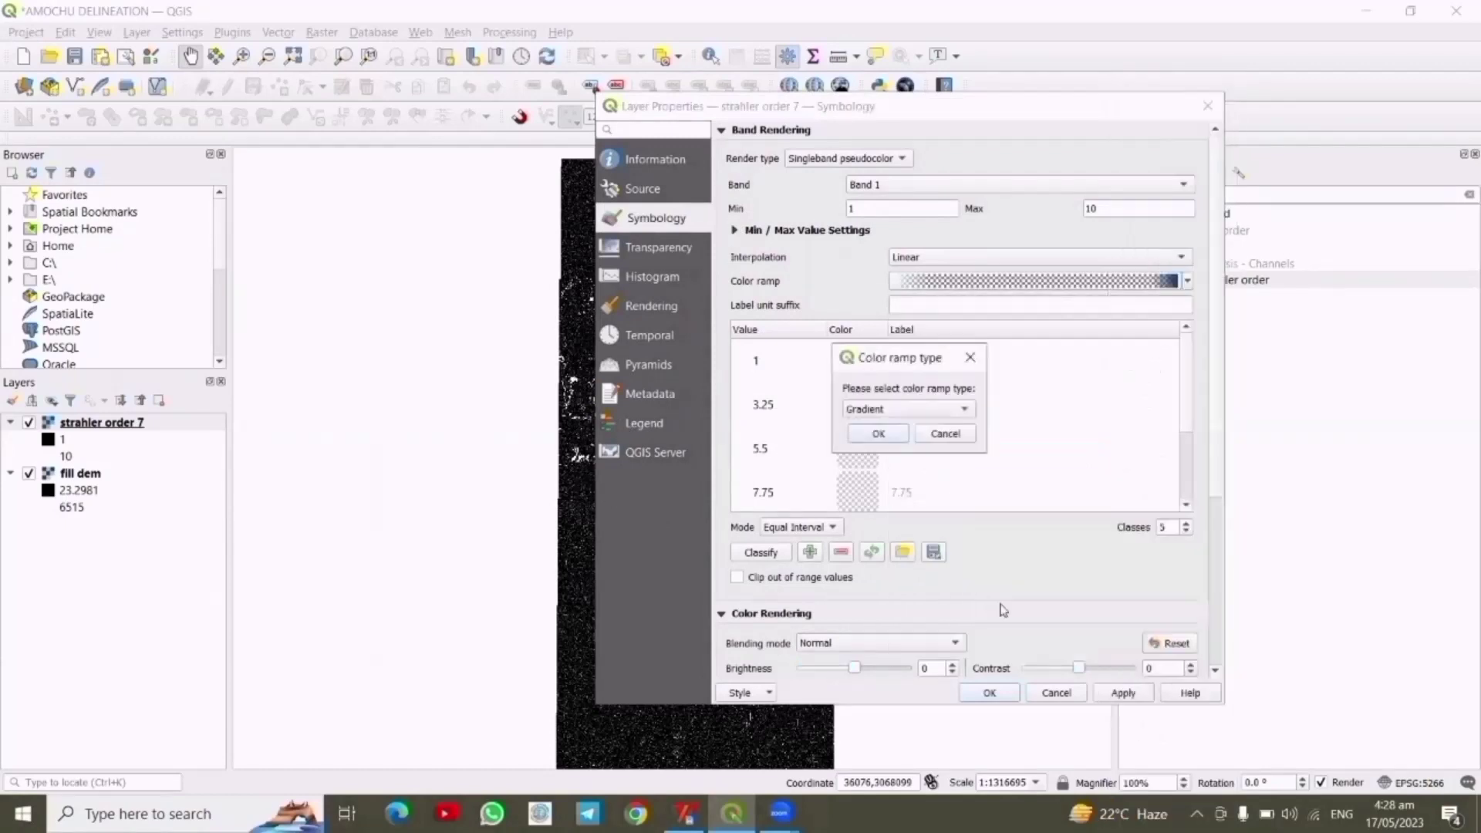
left_click(966, 409)
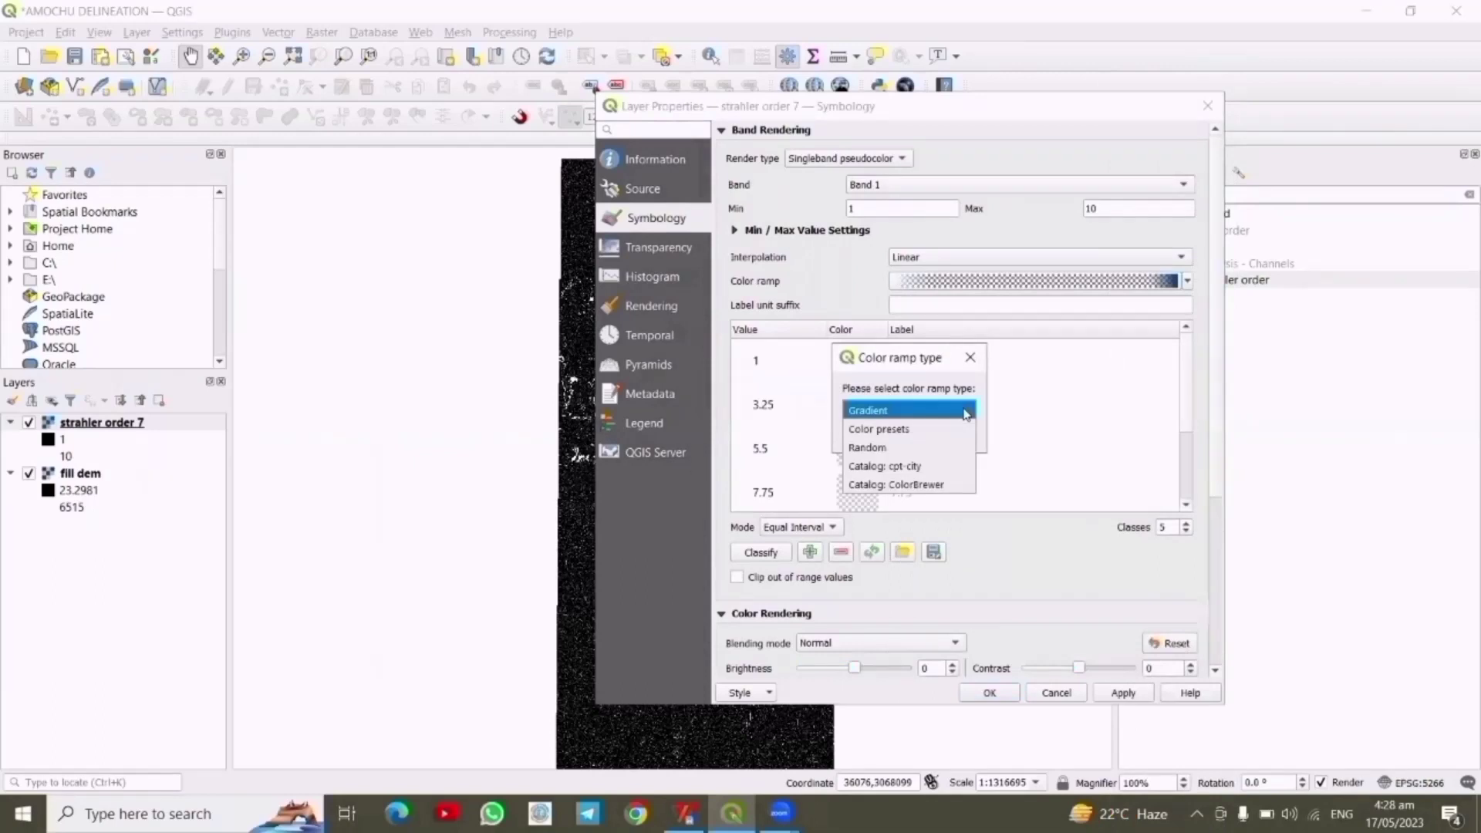
left_click(914, 480)
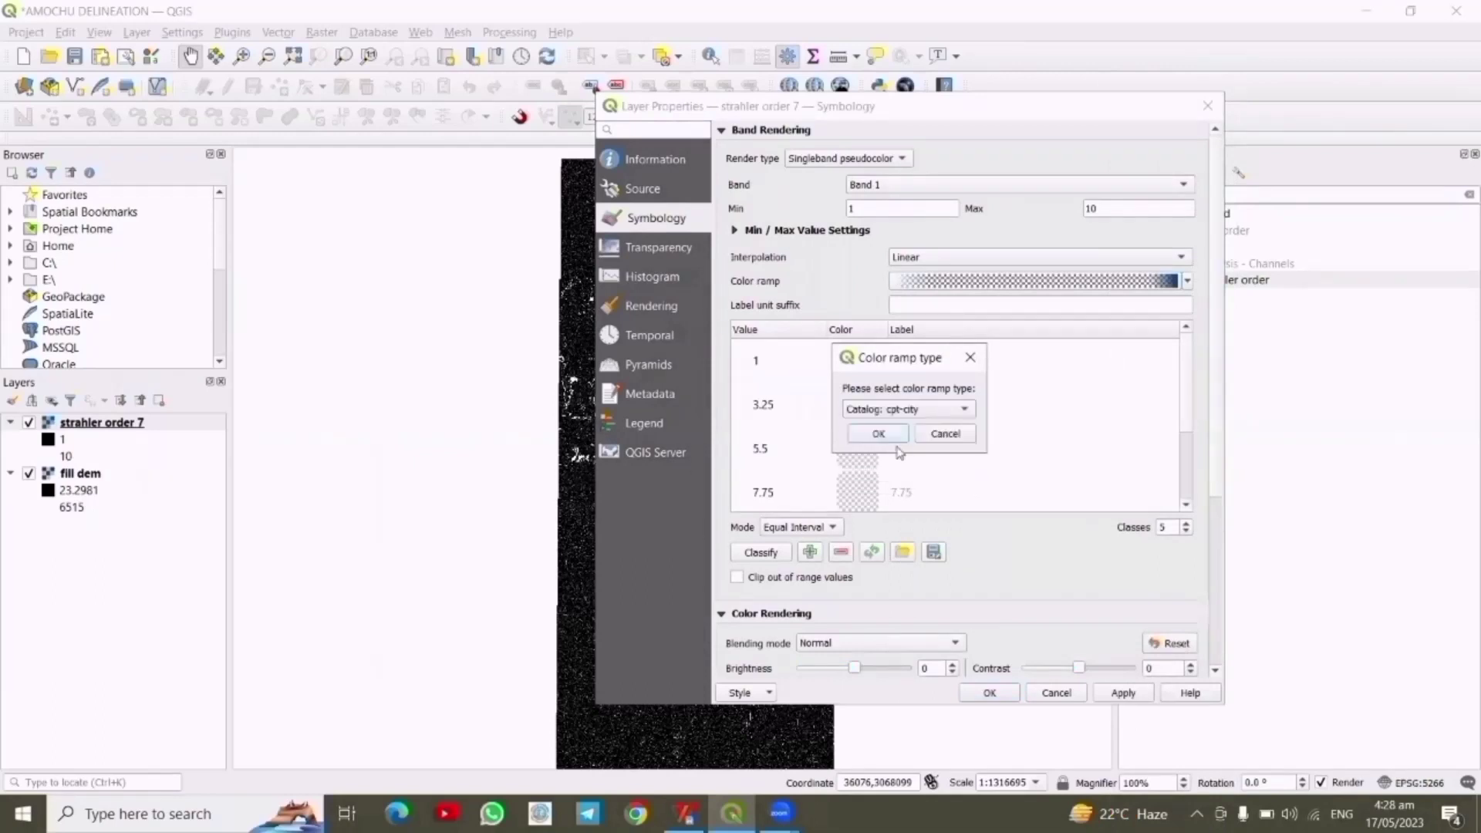
left_click(884, 434)
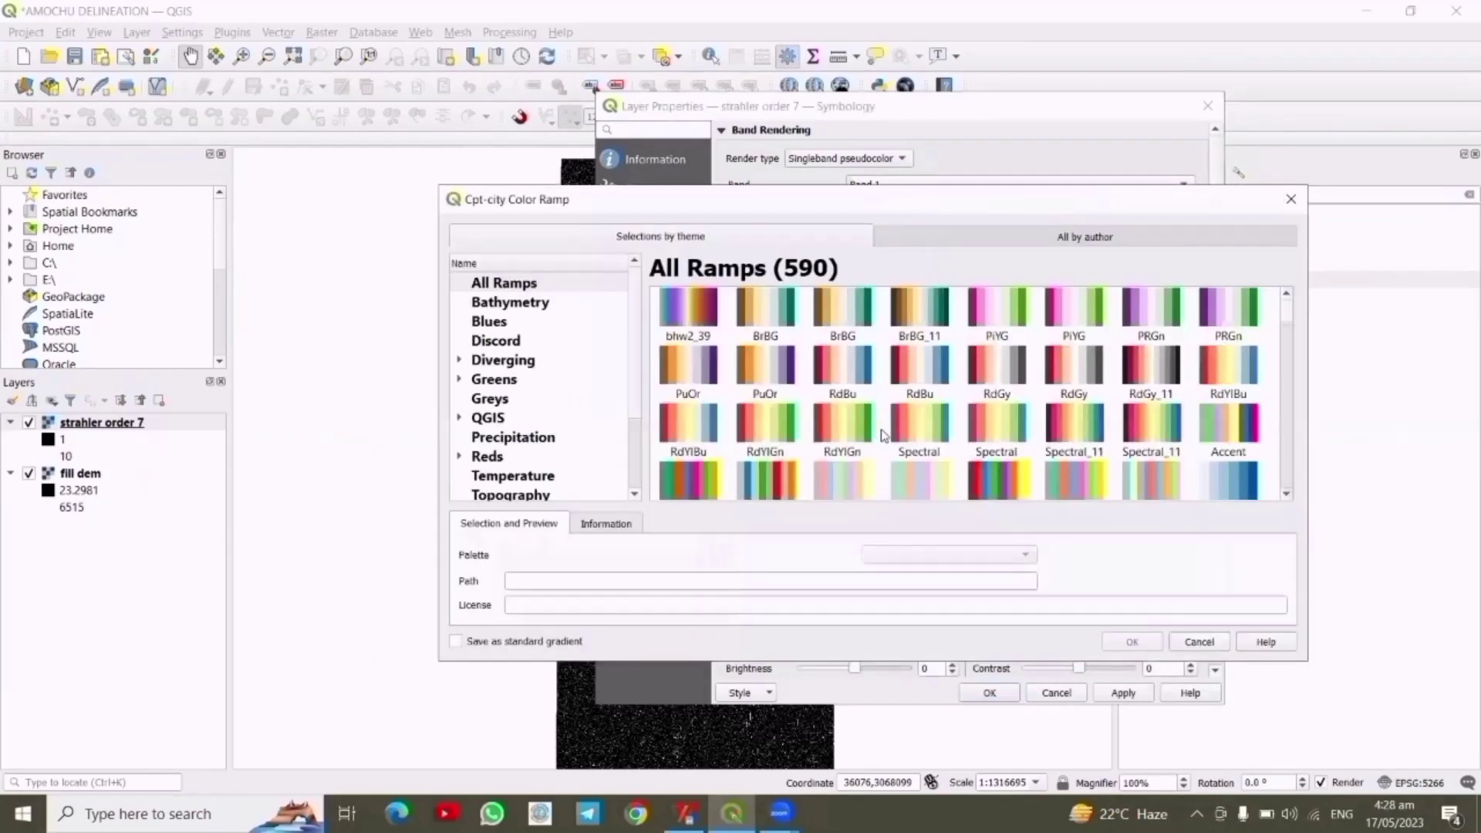
left_click(525, 324)
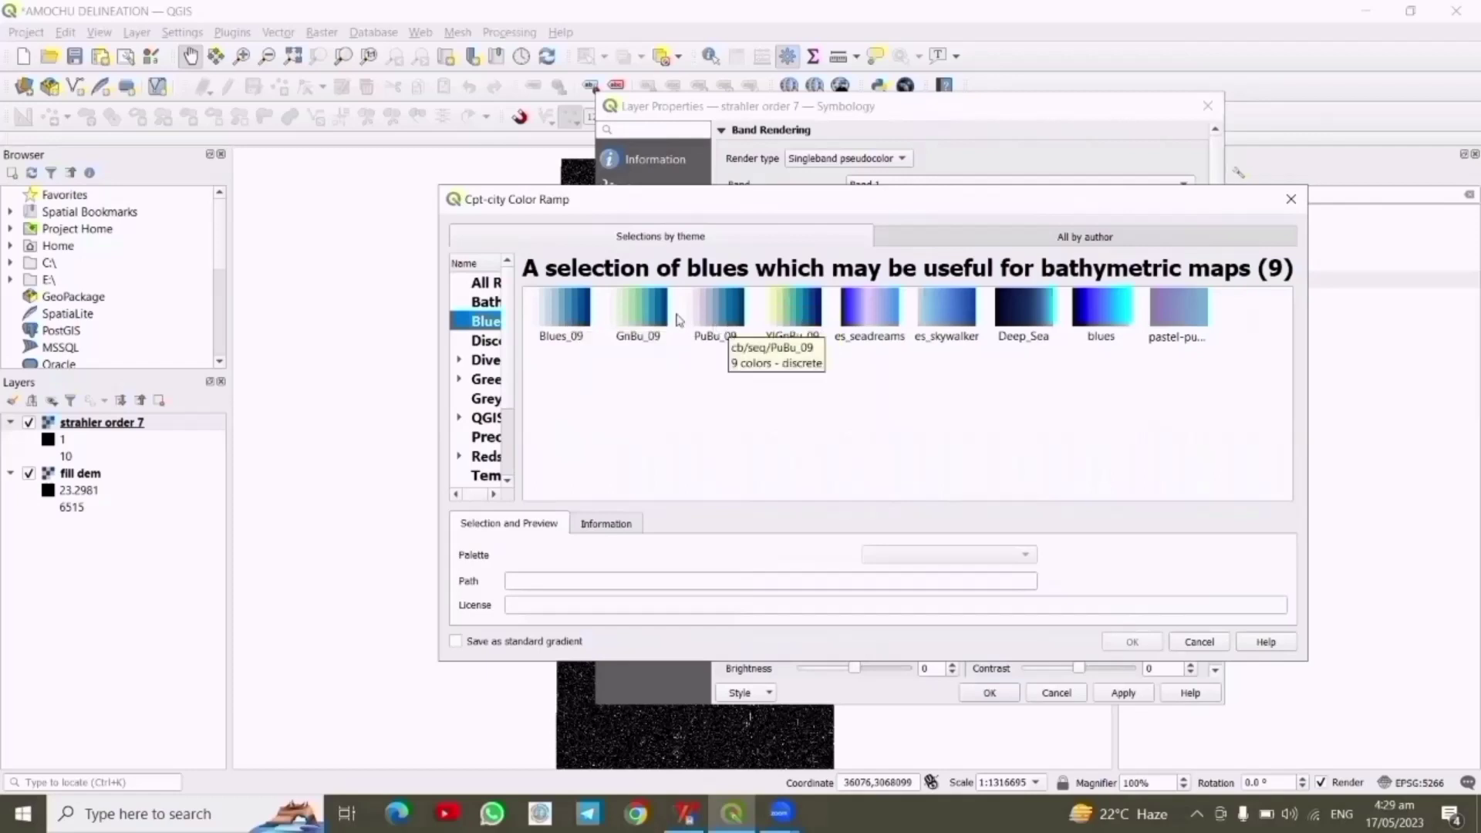
left_click(570, 324)
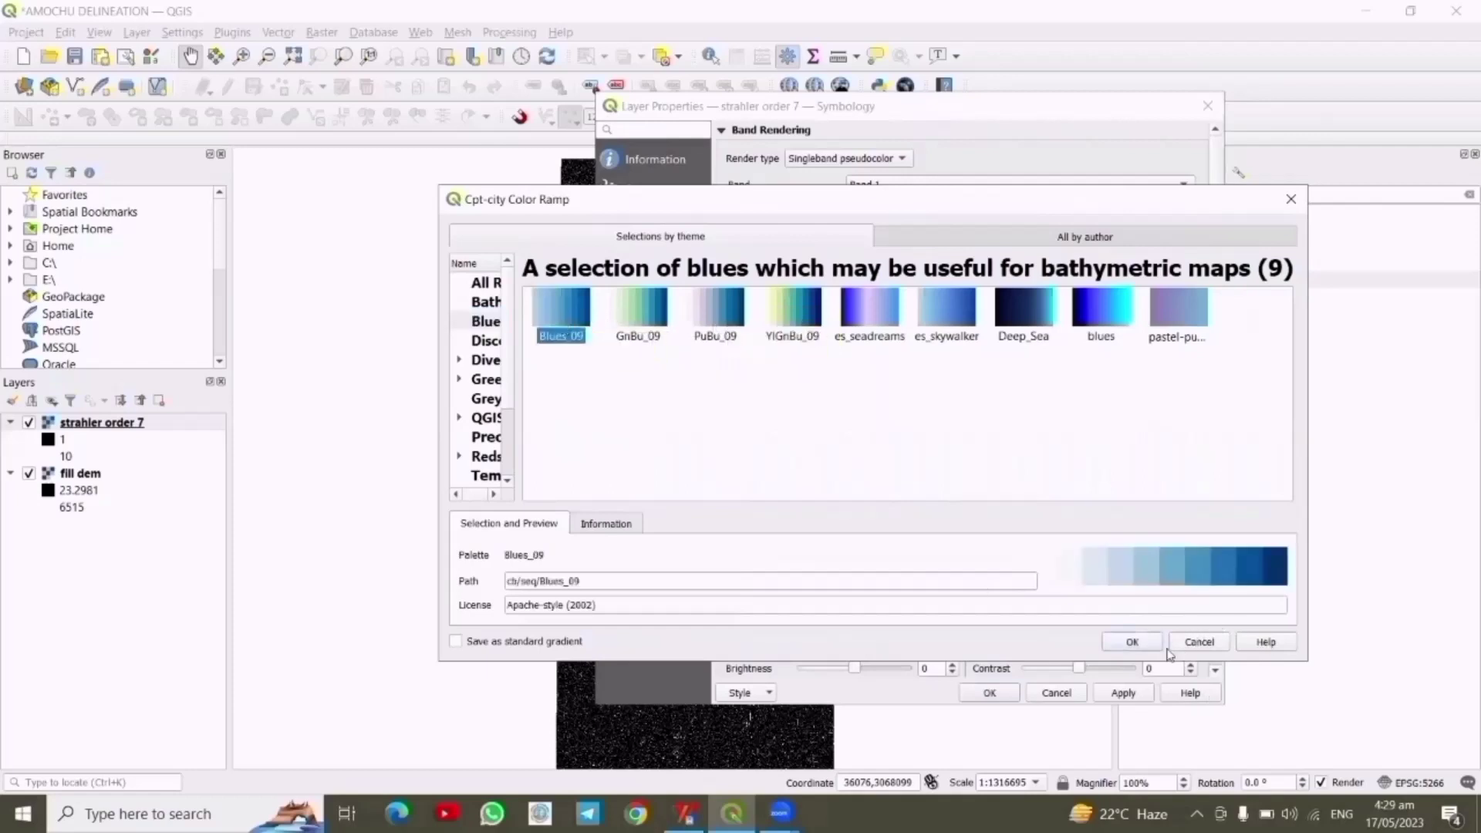
left_click(1123, 693)
left_click(1130, 640)
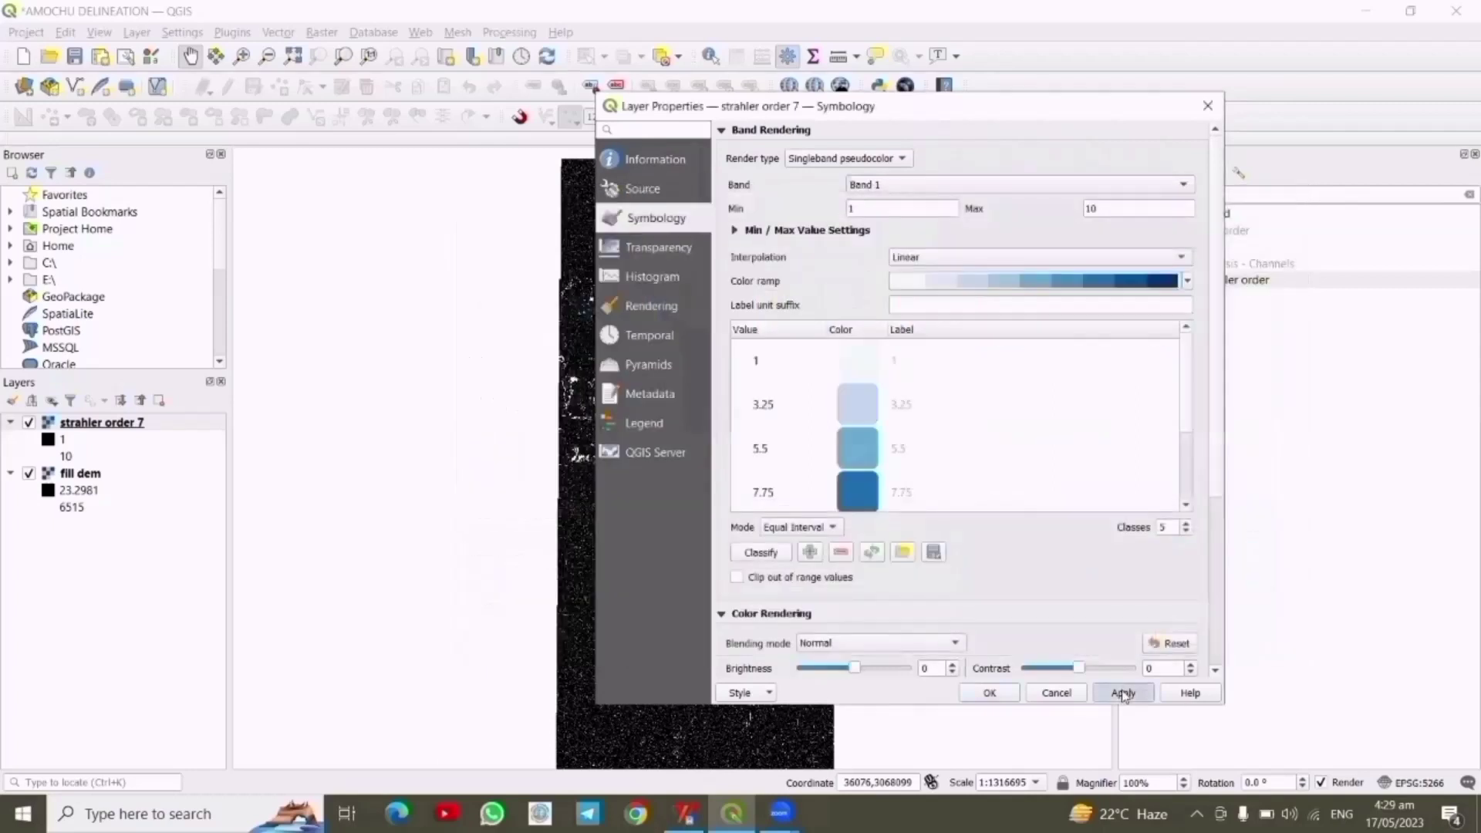
left_click(1122, 693)
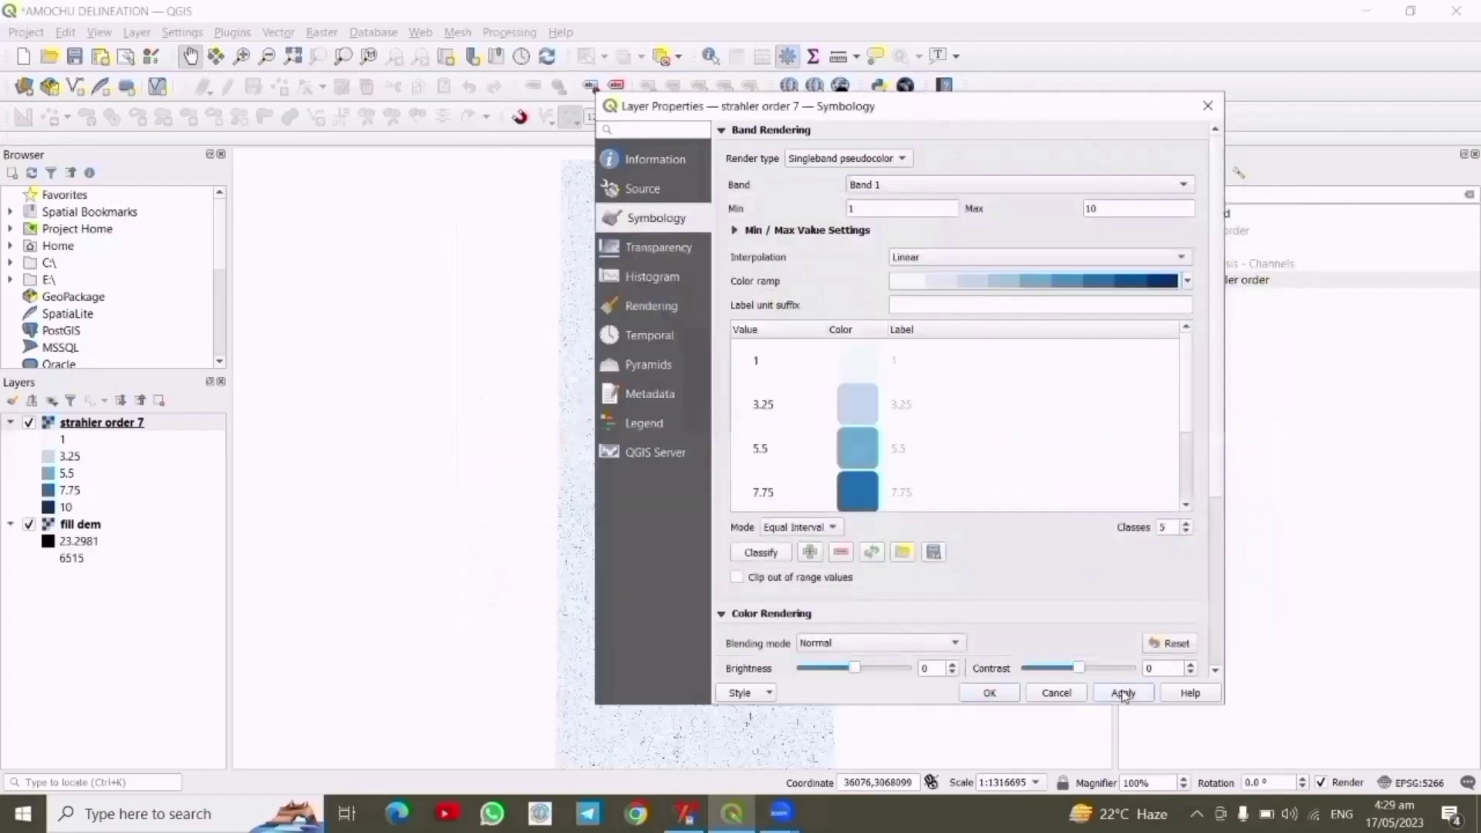
left_click(1004, 692)
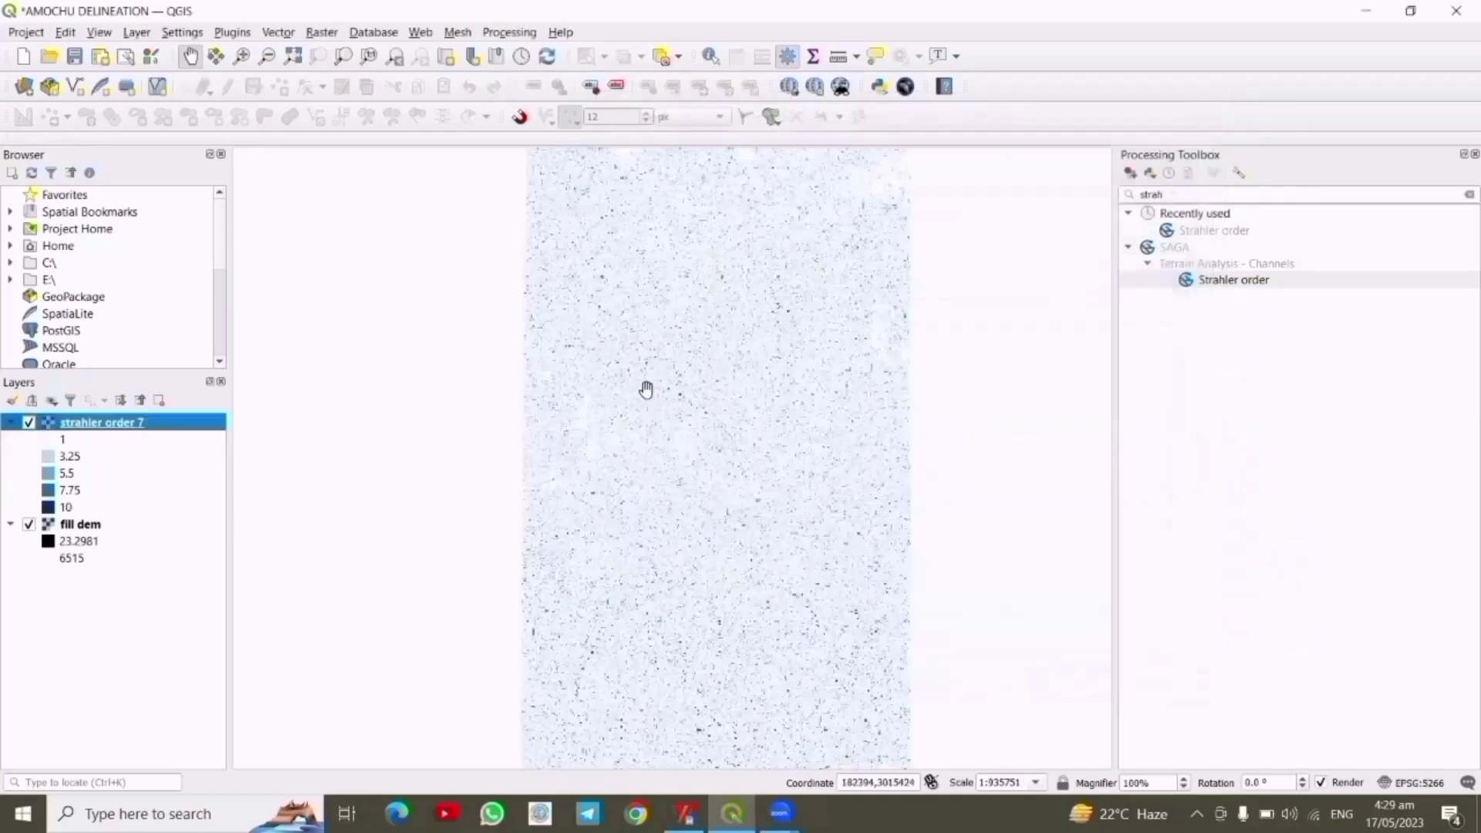
Open the Raster Calculator and insert the strahler order 7@1 band into the expression
scroll(647, 389, "up", 5)
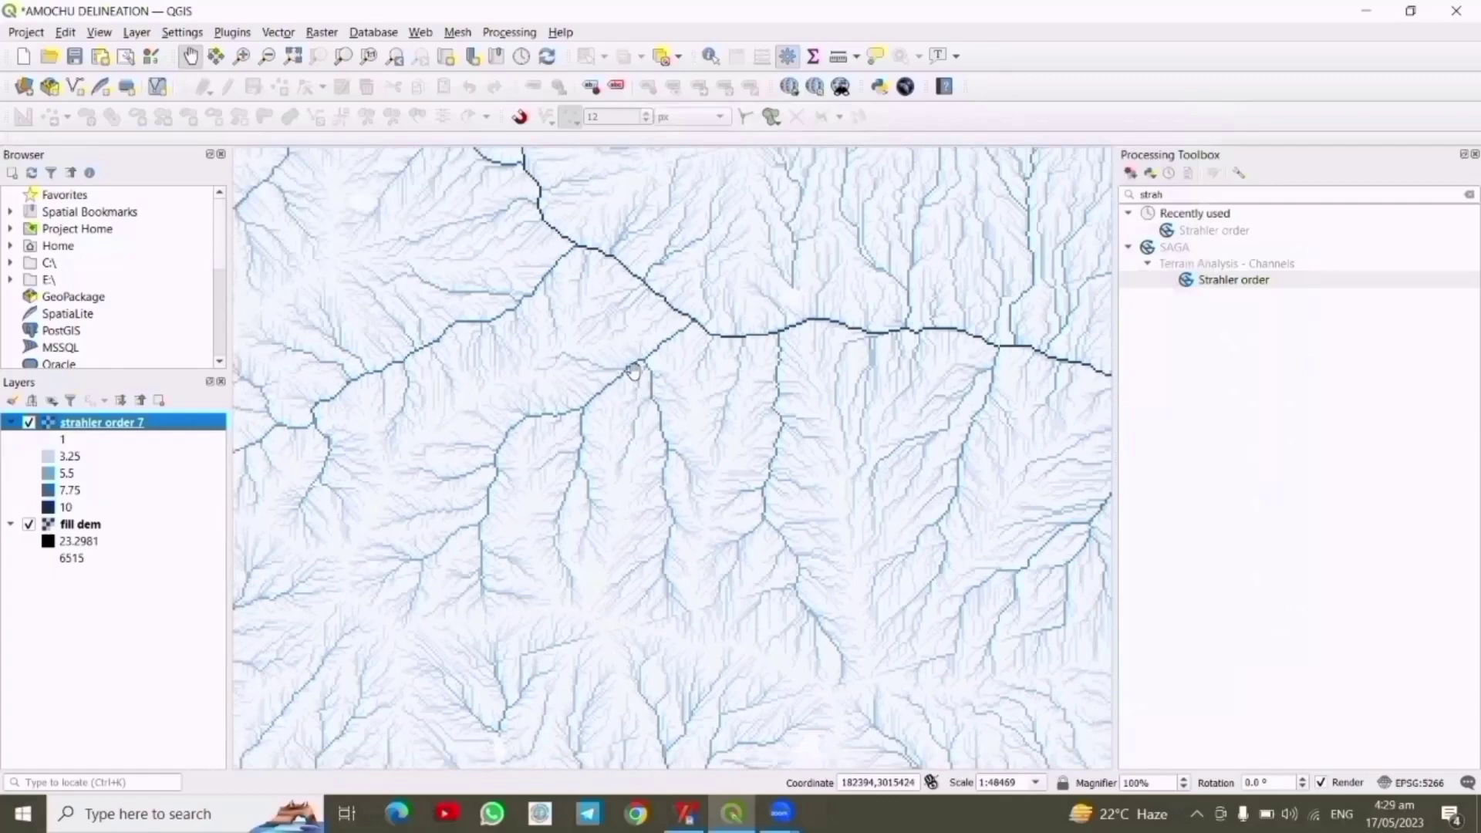
left_click_drag(635, 363, 638, 525)
left_click_drag(643, 577, 718, 633)
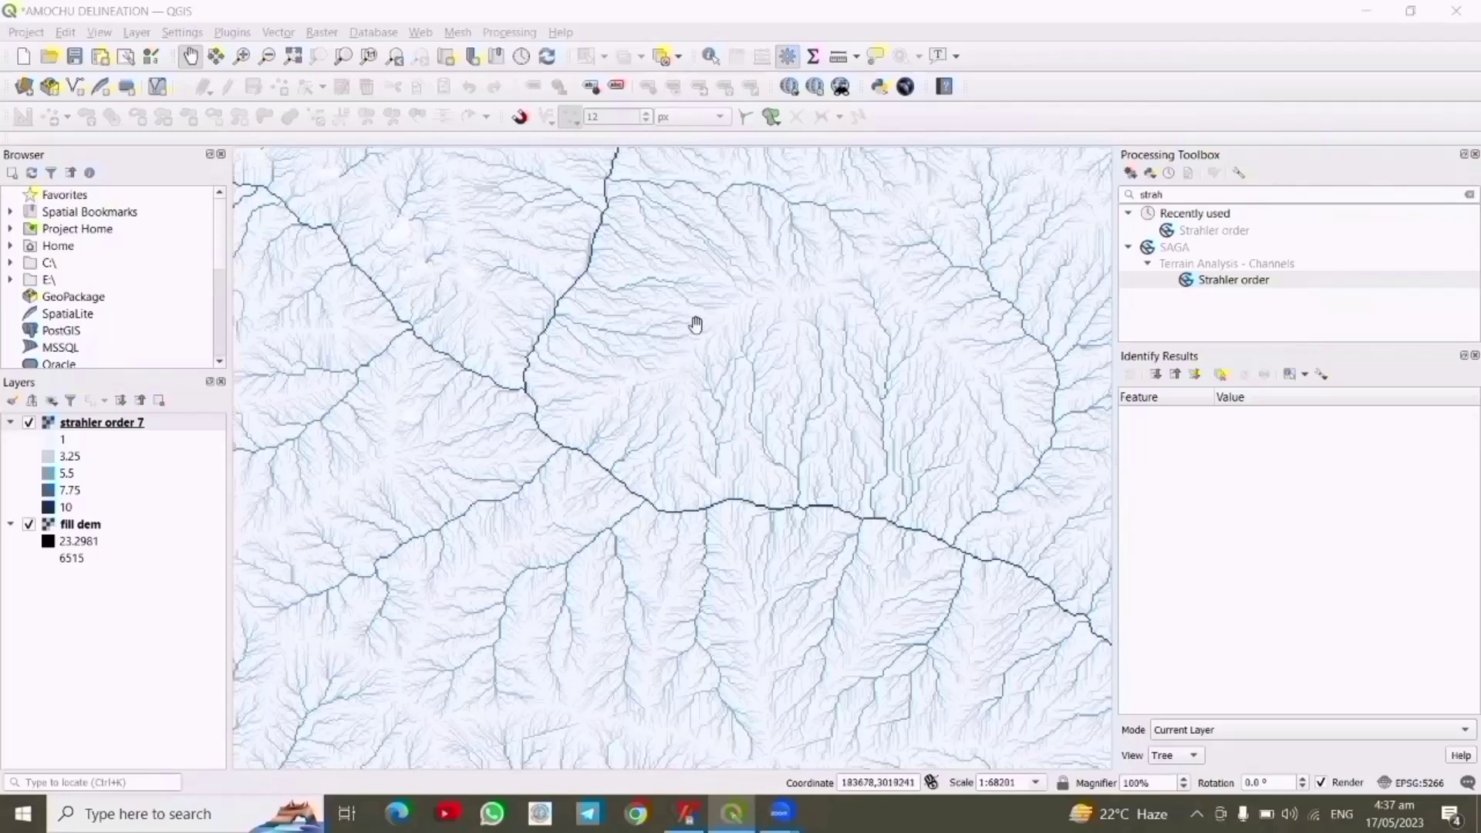
left_click(308, 34)
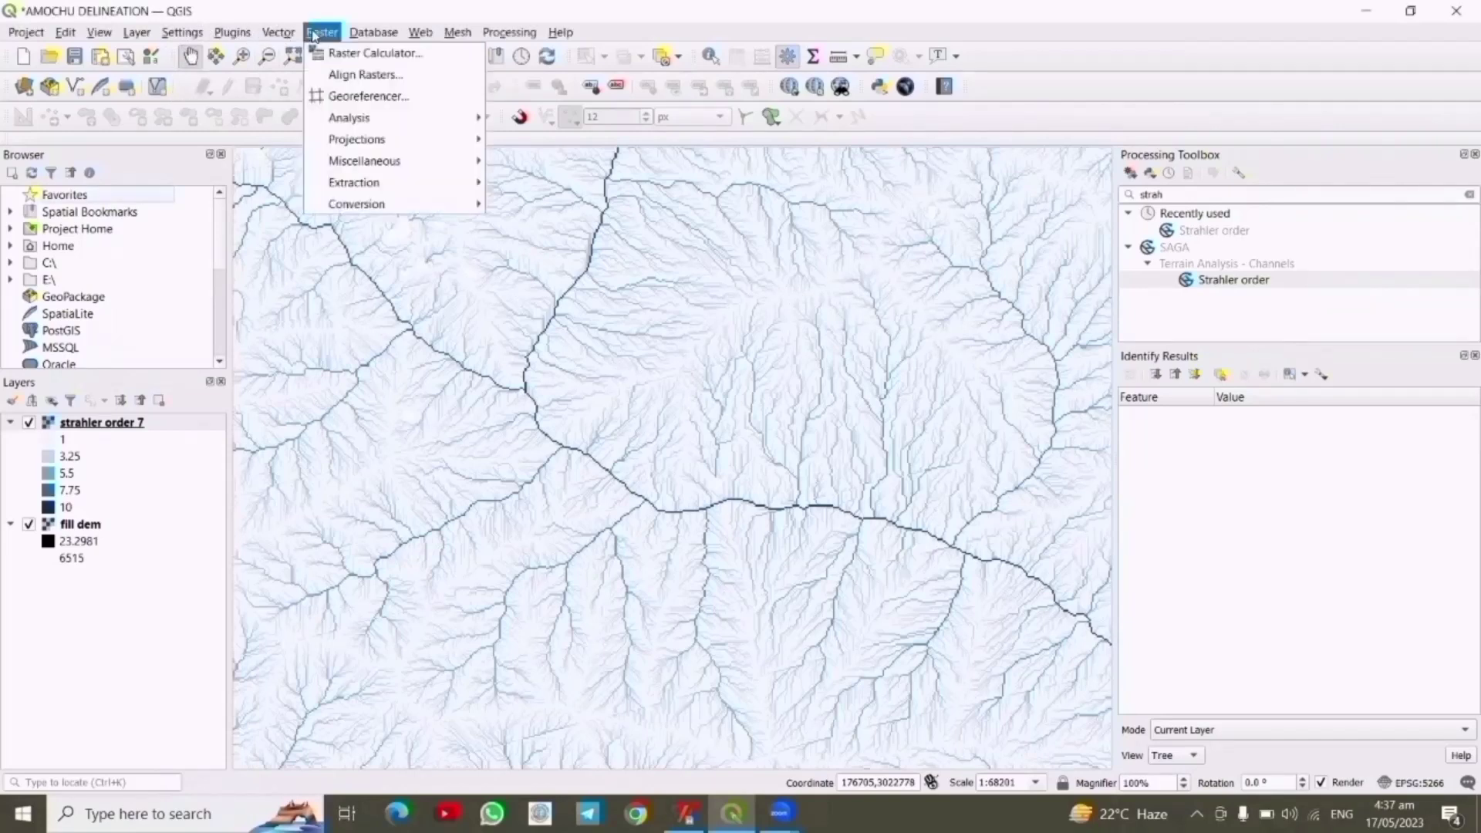
left_click(359, 54)
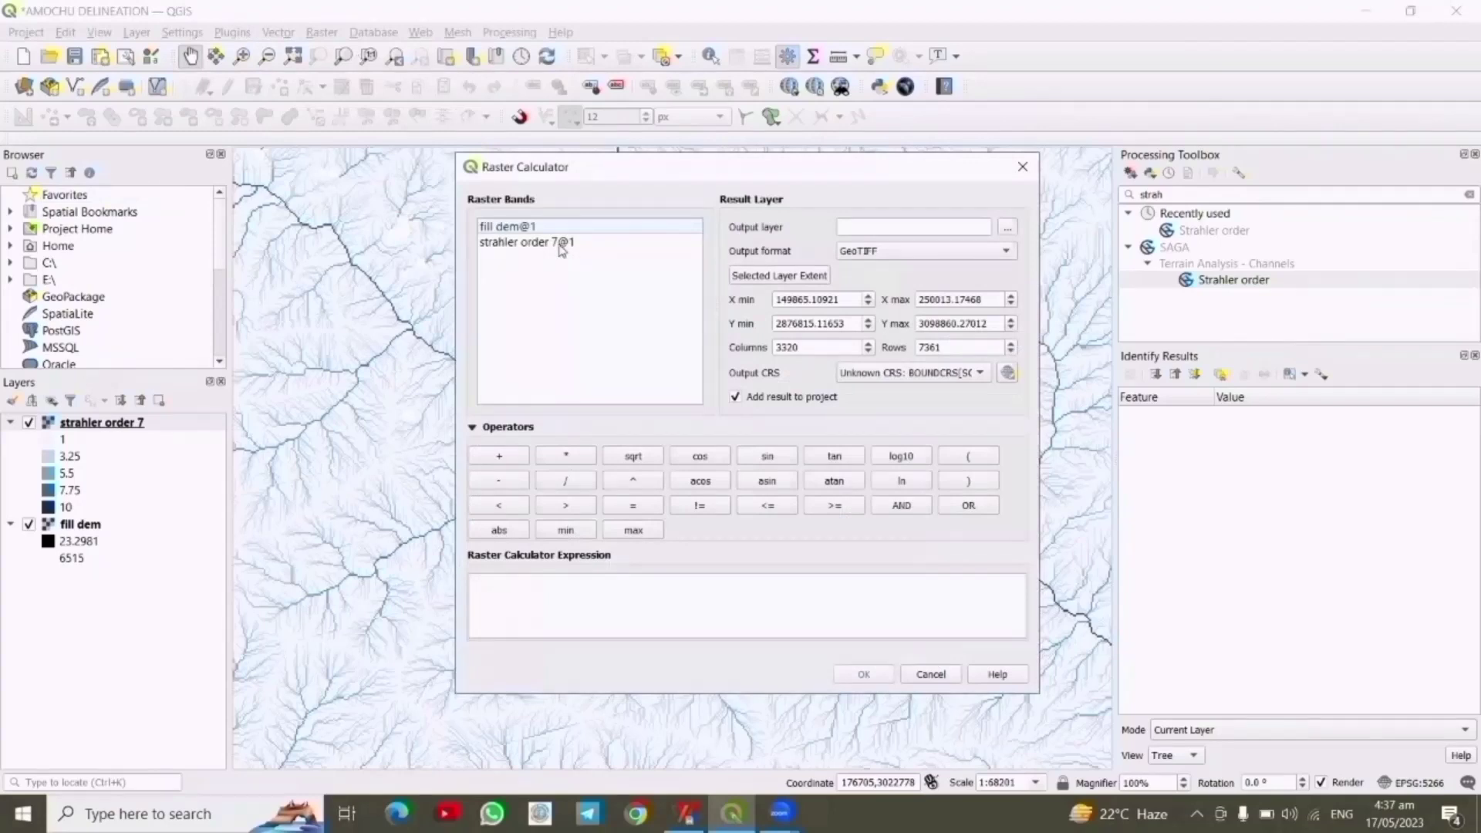
left_click(560, 244)
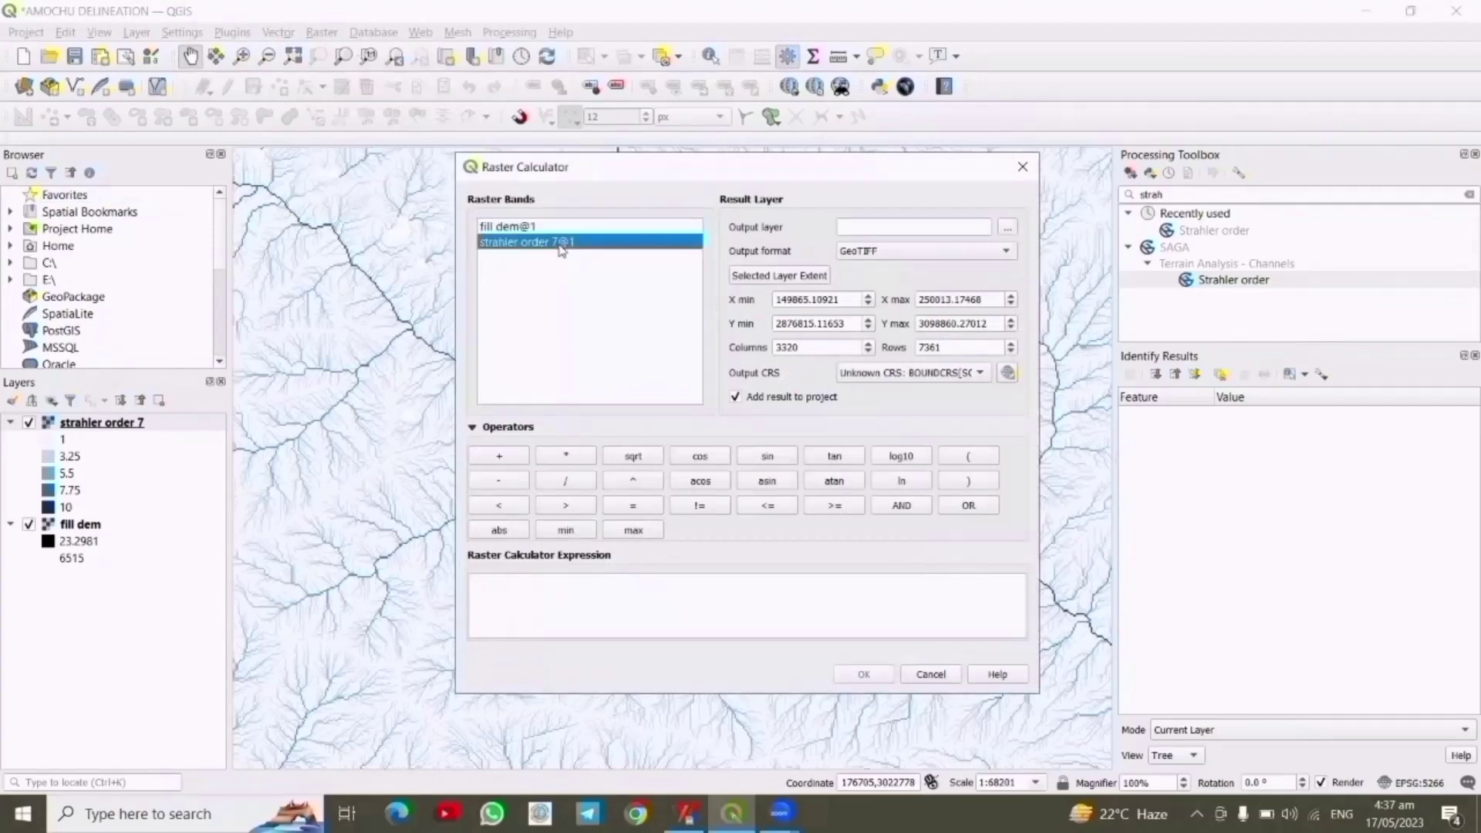
double_click(560, 243)
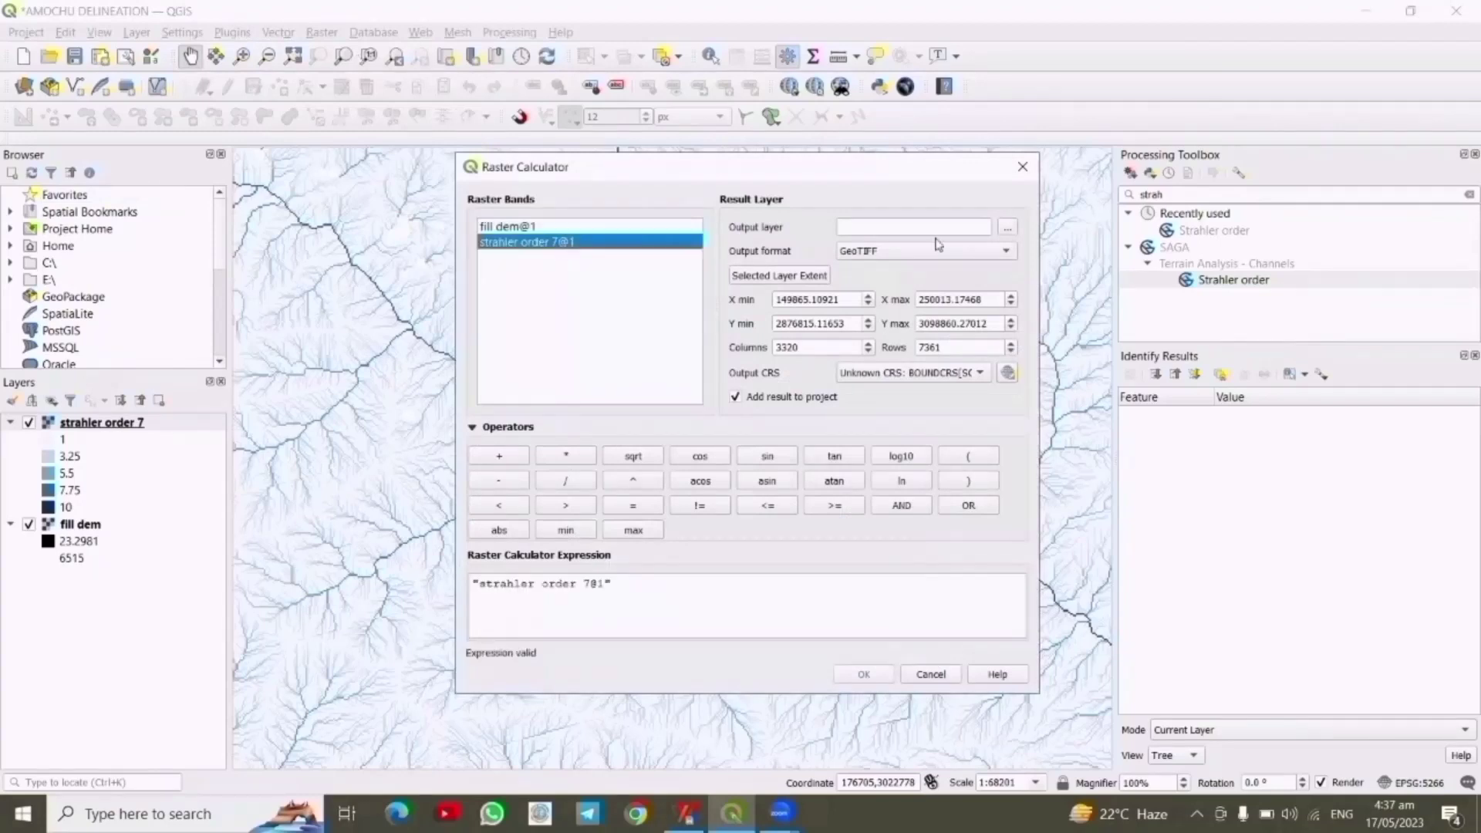
Set the Raster Calculator's output layer to the file "strahler order of 7" on New Volume (E:)
left_click(1007, 228)
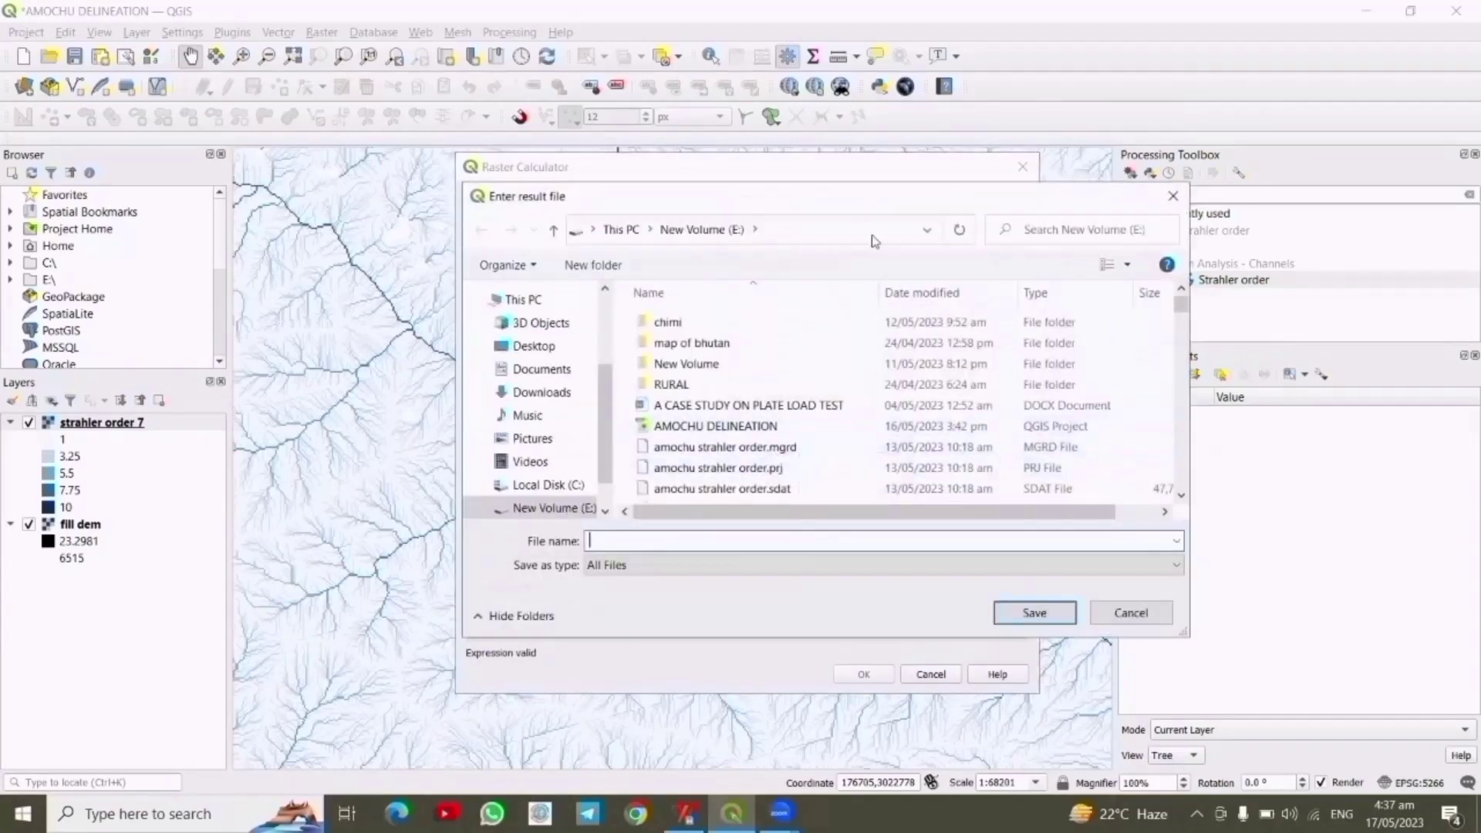
type("st")
key("BackSpace")
type("t")
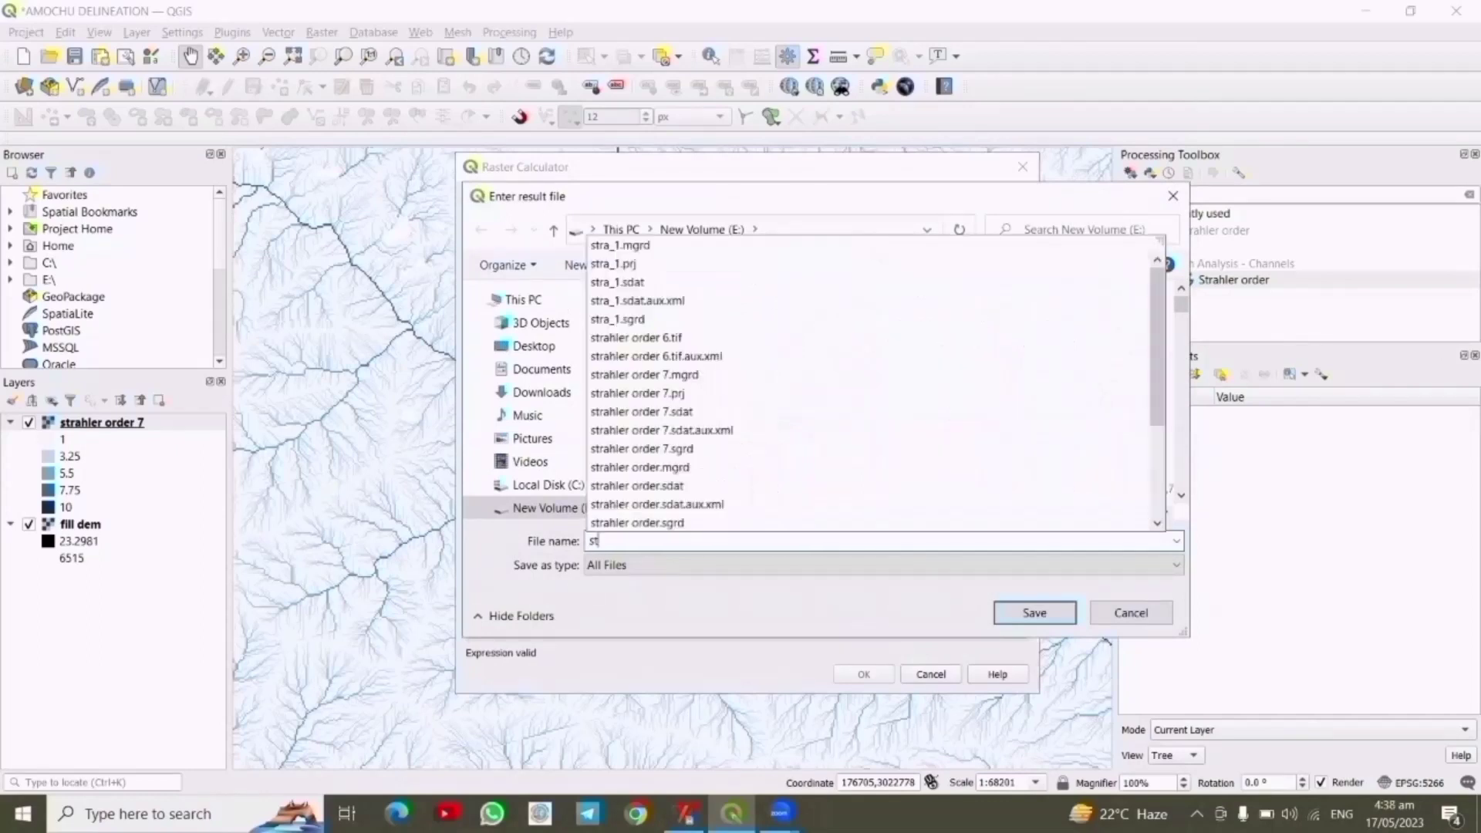
type("rahler")
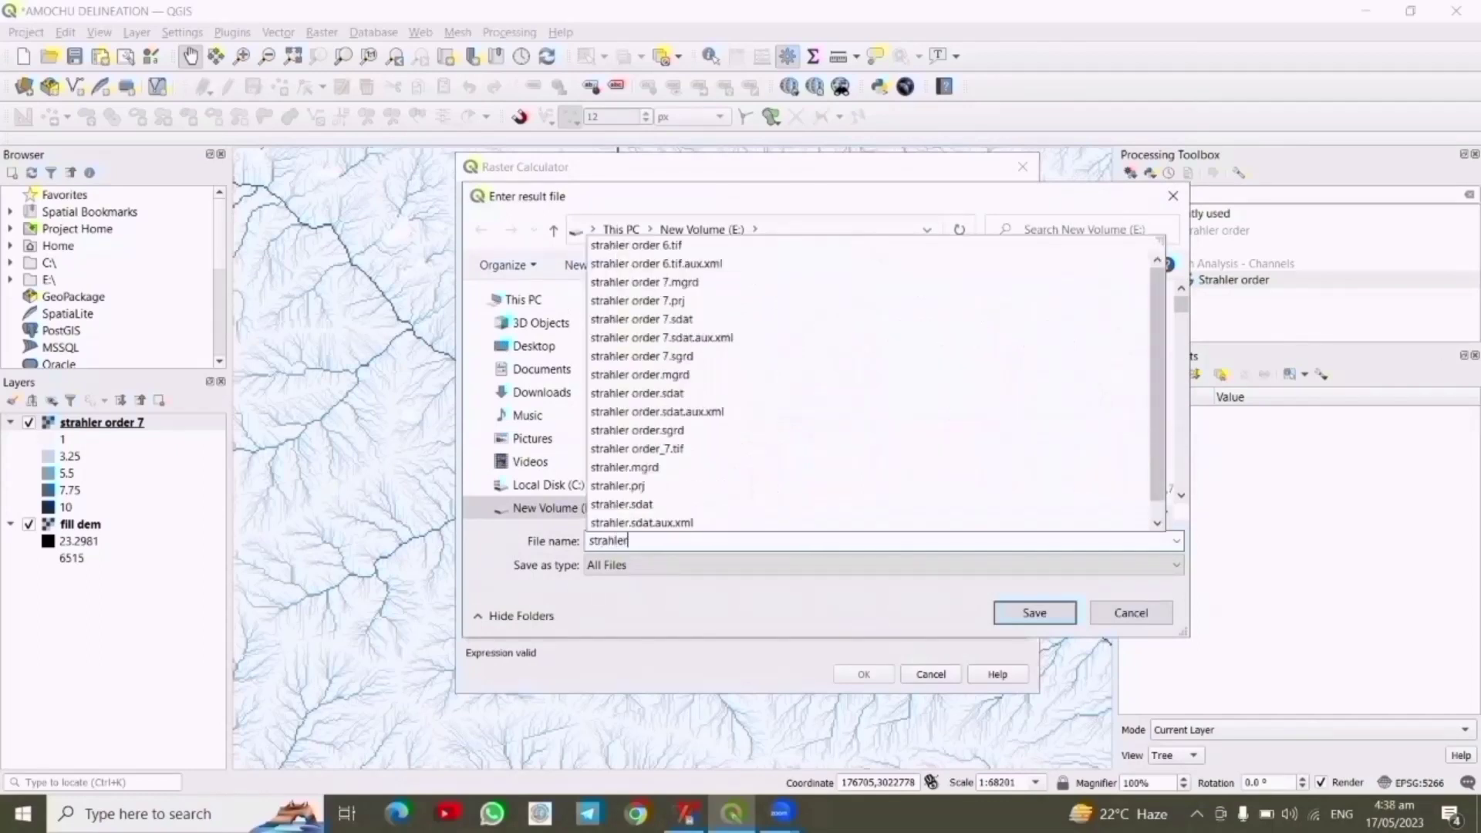
type(" o")
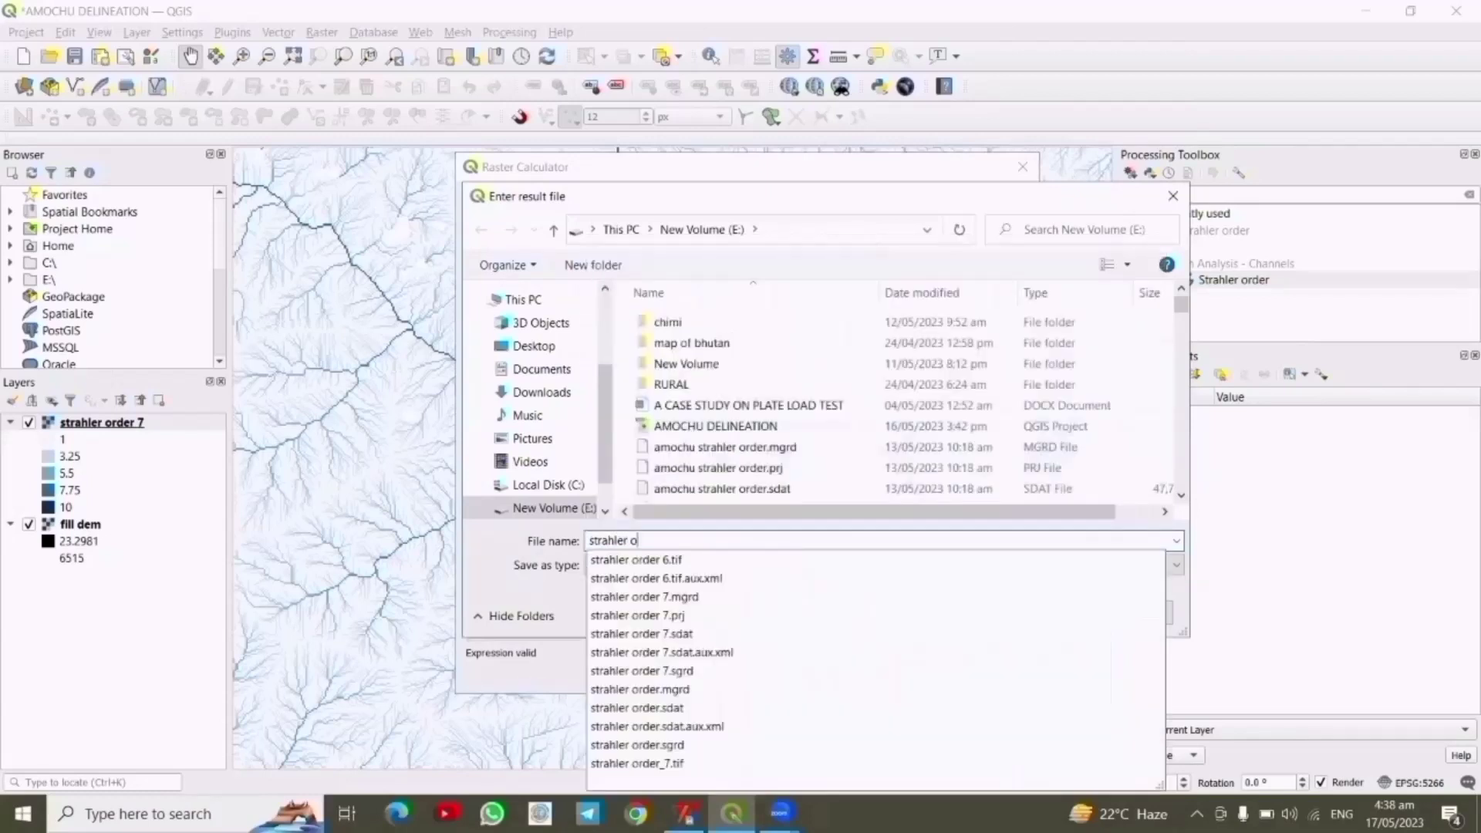
type("rder of")
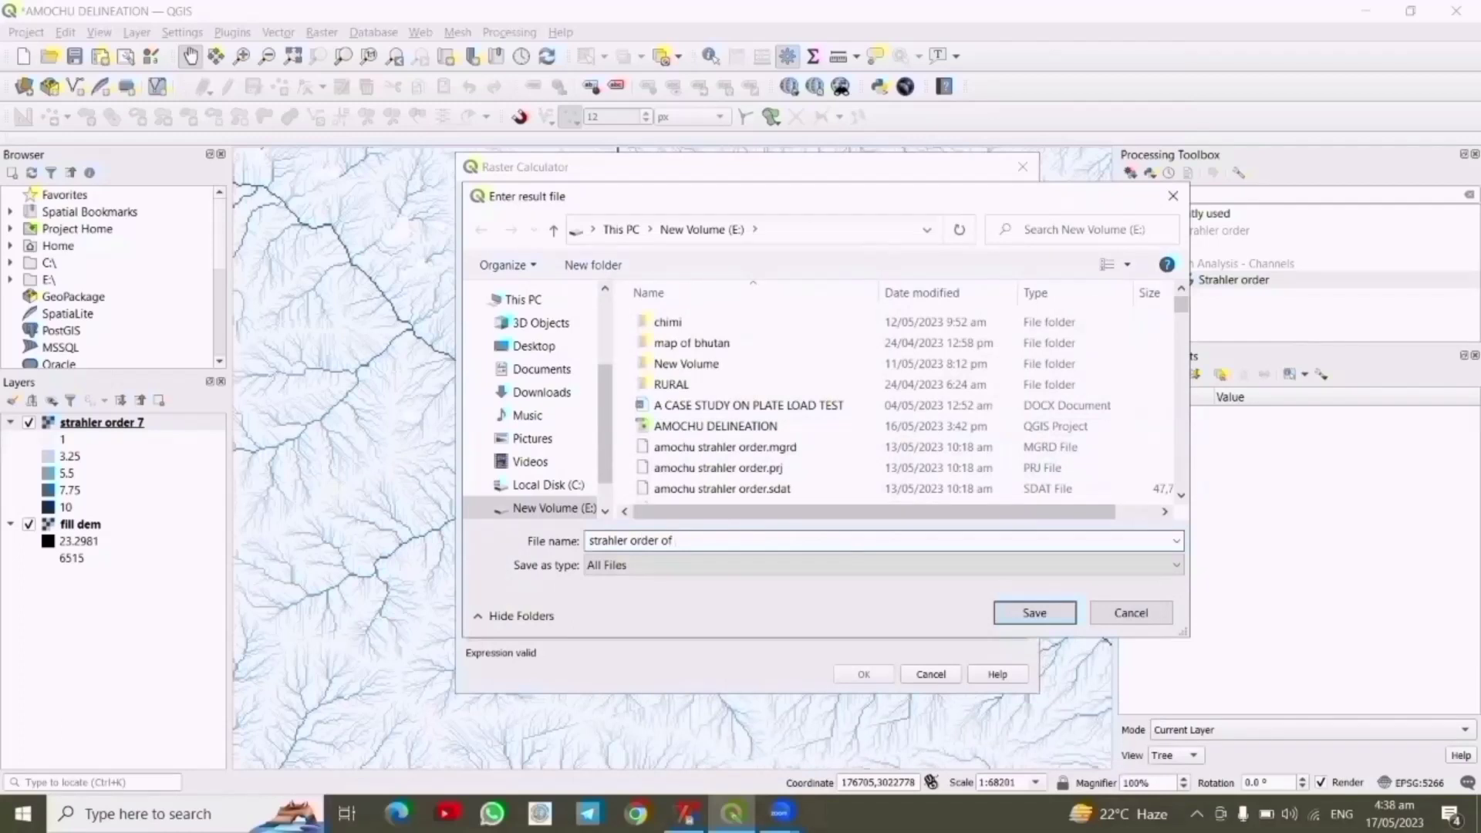
type(" 7")
left_click(1042, 623)
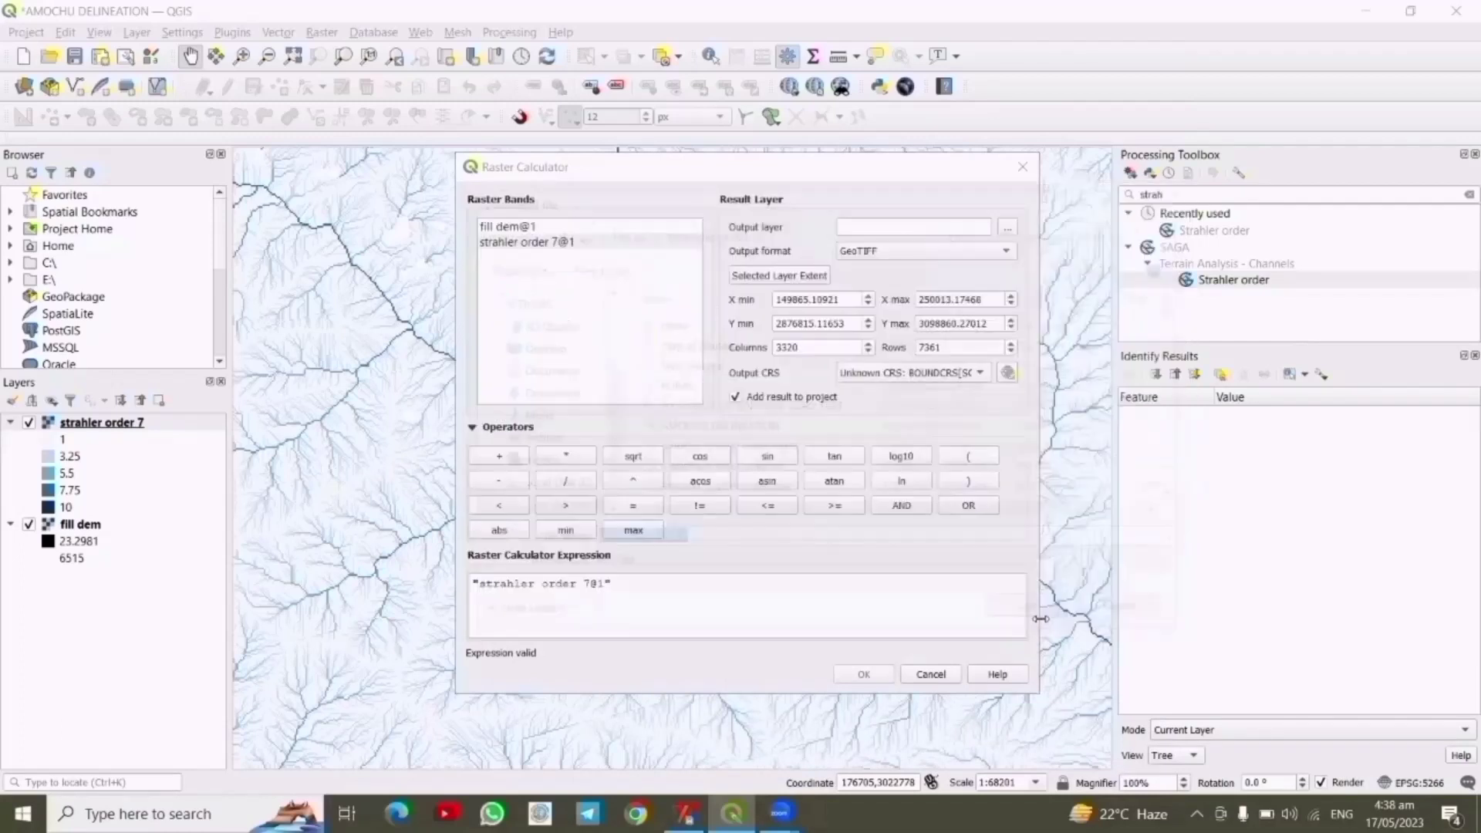
Insert the strahler order 7@1 band again, clear the whole expression and re-enter the band once
left_click(540, 229)
double_click(547, 244)
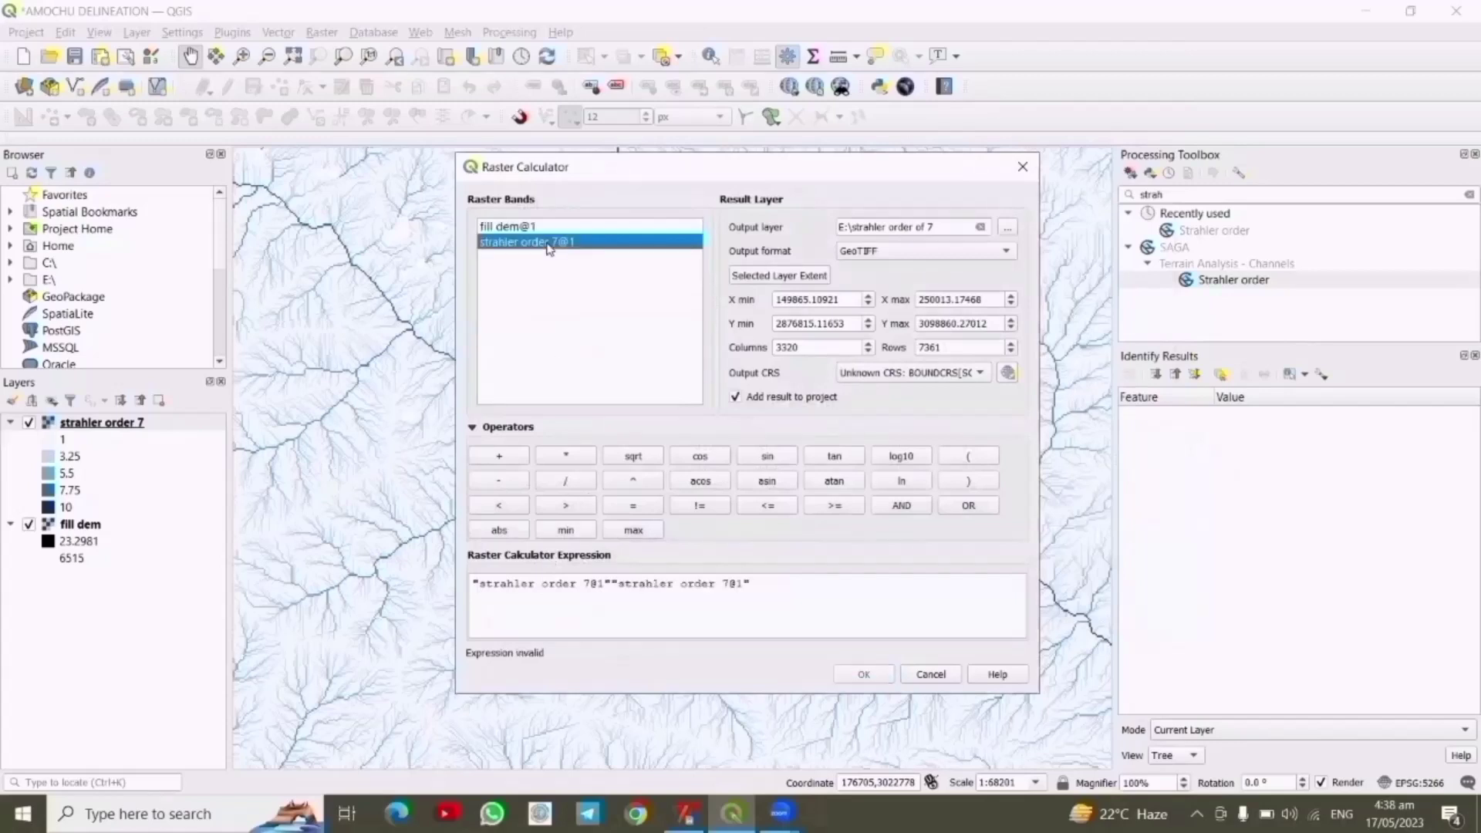
left_click(781, 584)
key("BackSpace")
key("BackSpace")
key("BackSpace")
key("BackSpace")
key("BackSpace")
key("BackSpace")
key("BackSpace")
key("BackSpace")
key("BackSpace")
key("BackSpace")
key("BackSpace")
key("BackSpace")
key("BackSpace")
key("BackSpace")
key("BackSpace")
key("BackSpace")
key("BackSpace")
key("BackSpace")
key("BackSpace")
key("BackSpace")
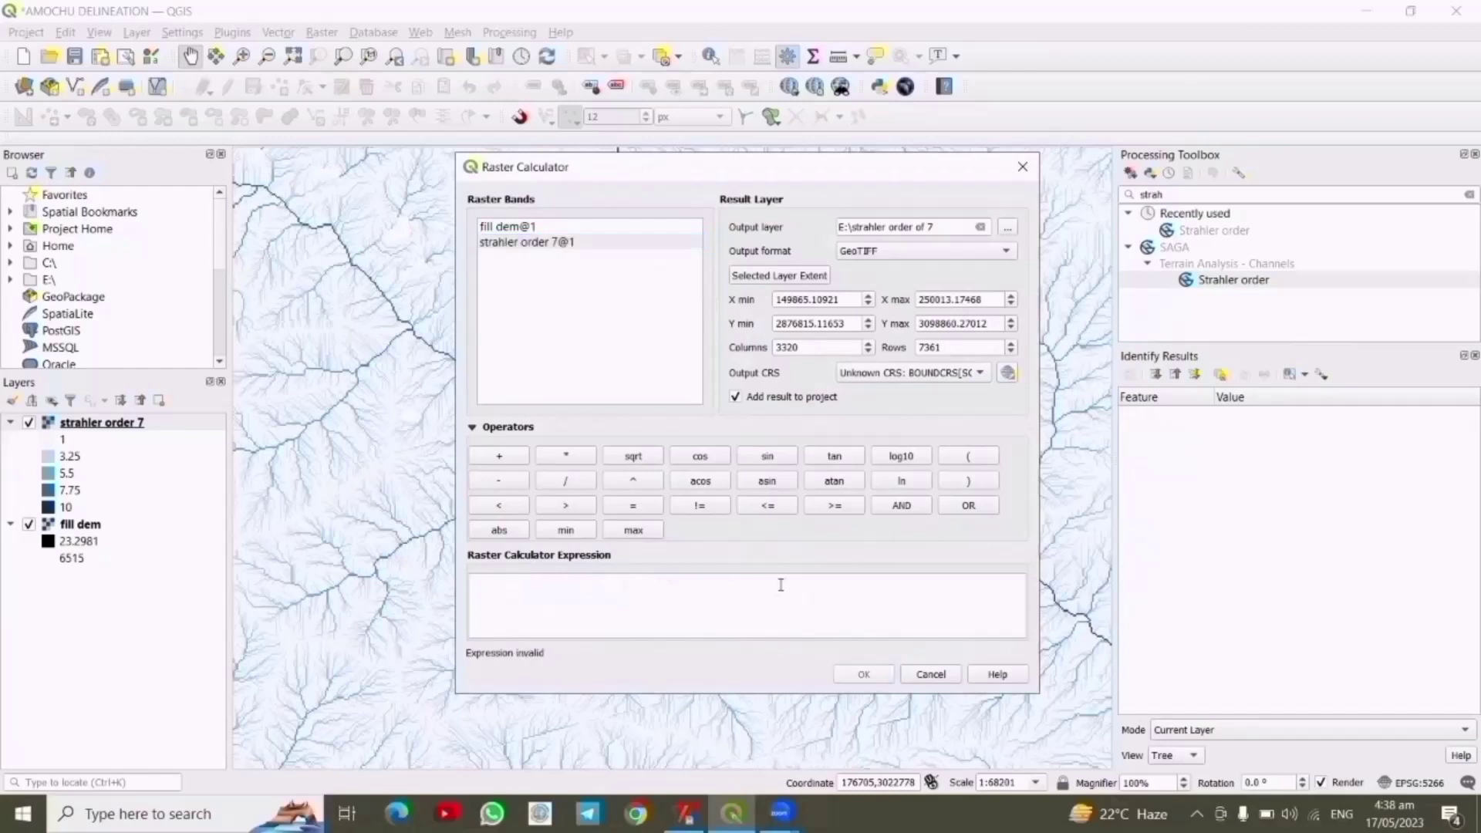
double_click(569, 244)
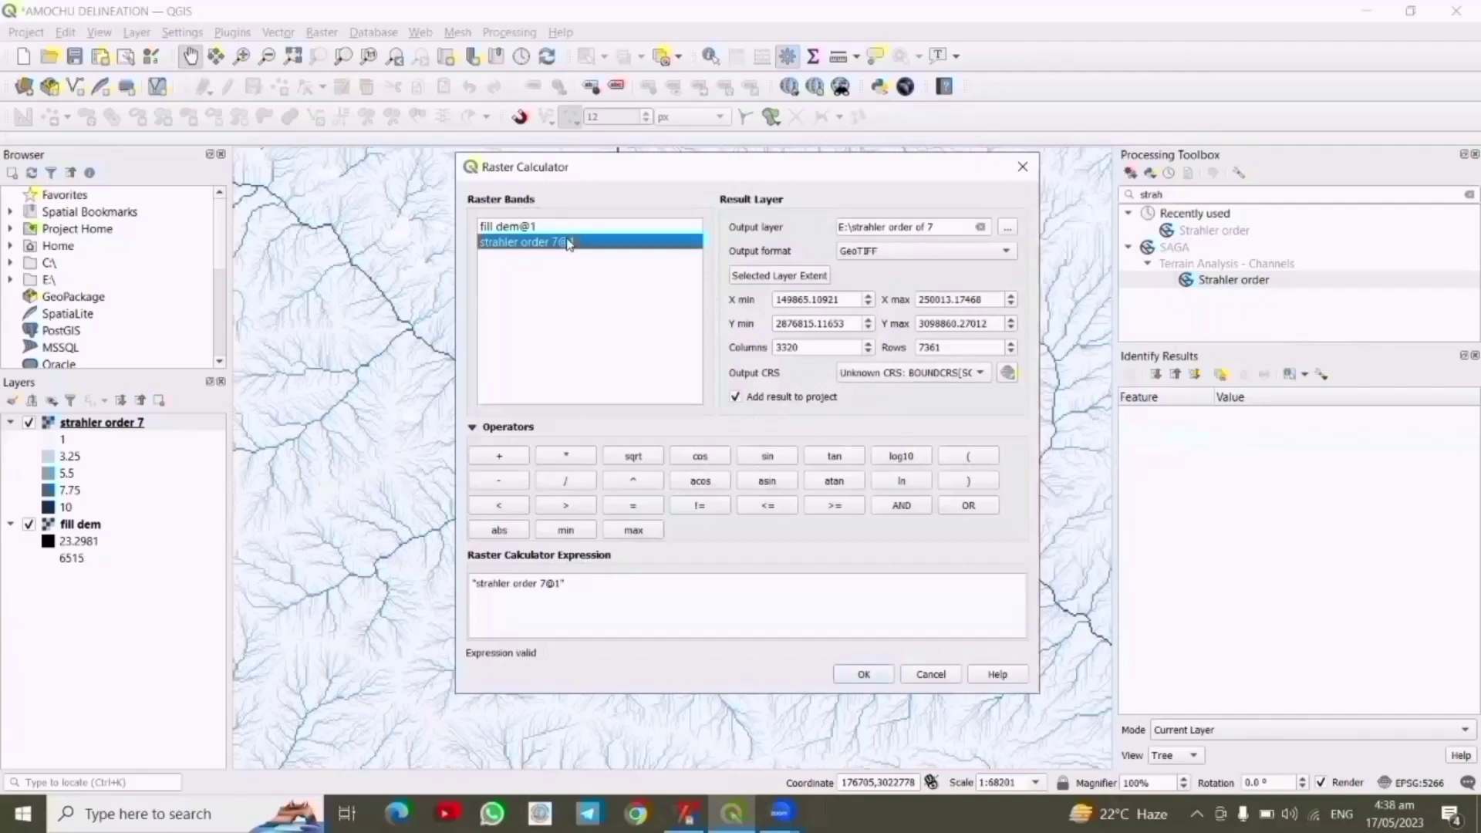
Complete the expression as "strahler order 7@1" >= 7 and run the raster calculation
left_click(834, 505)
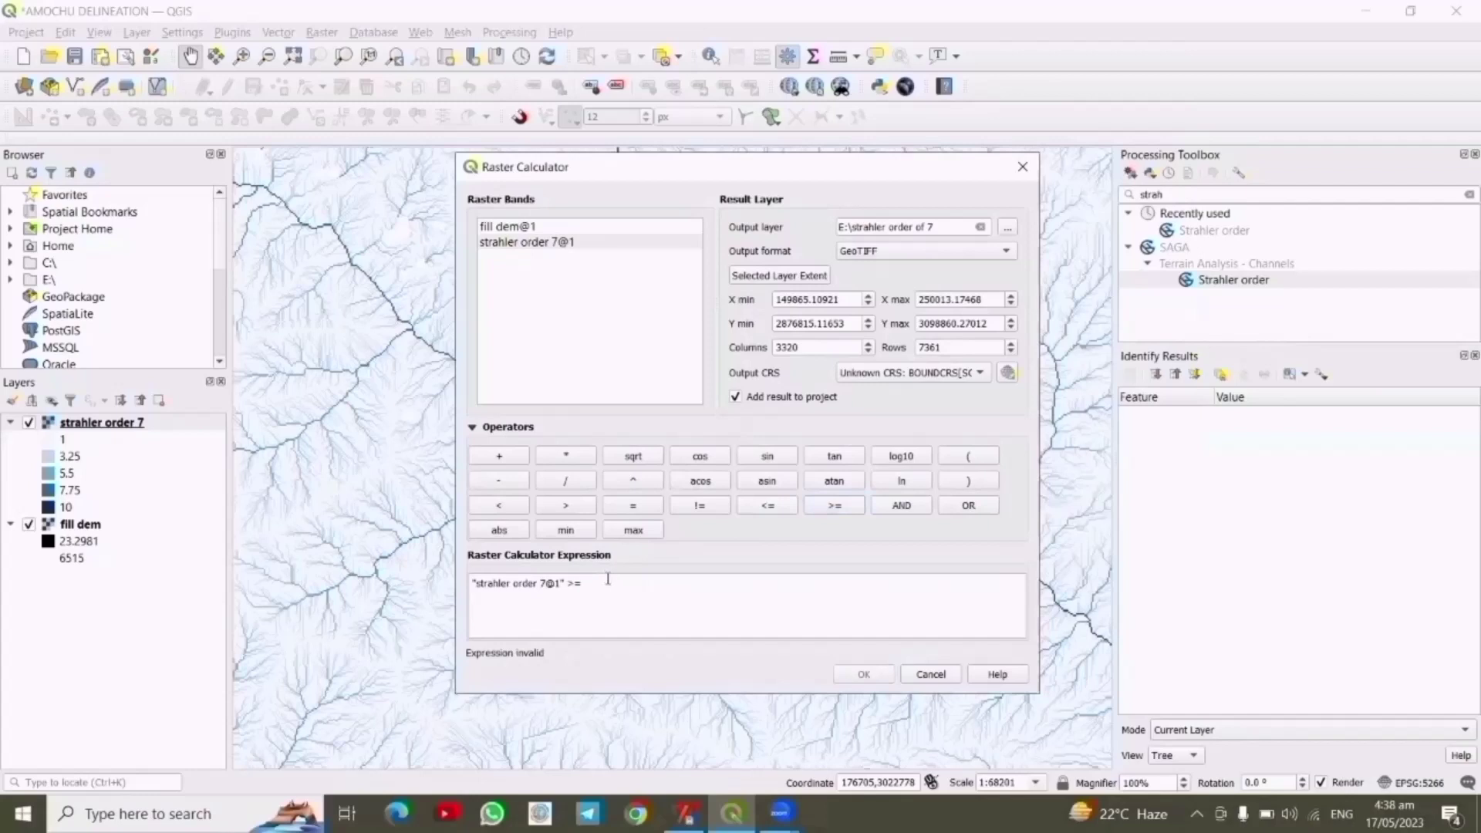
type("7")
left_click(863, 676)
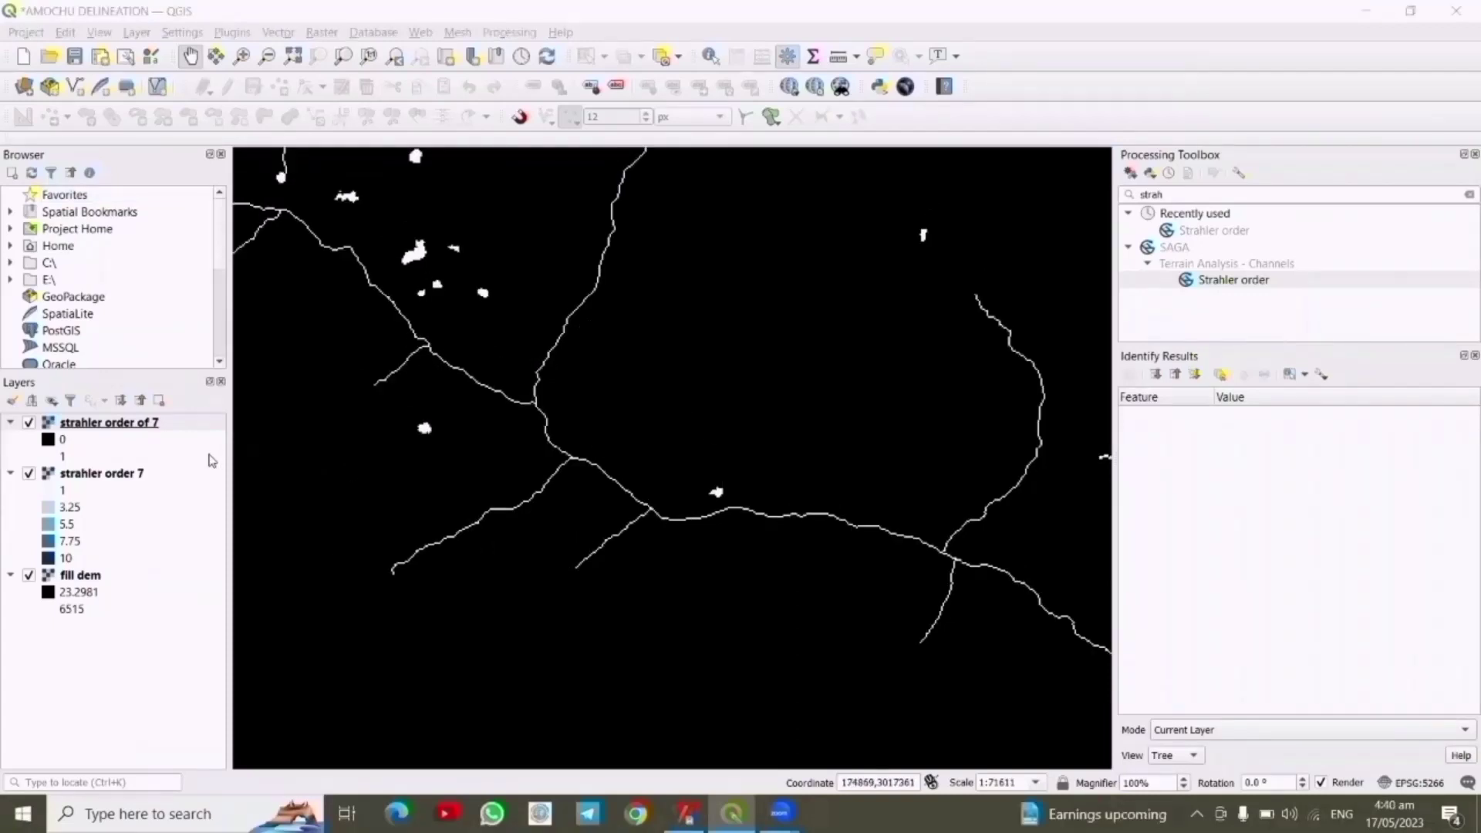
Render the strahler order of 7 layer as Paletted/Unique values, classified into values 0 and 1 with random colors
left_click(124, 426)
right_click(124, 427)
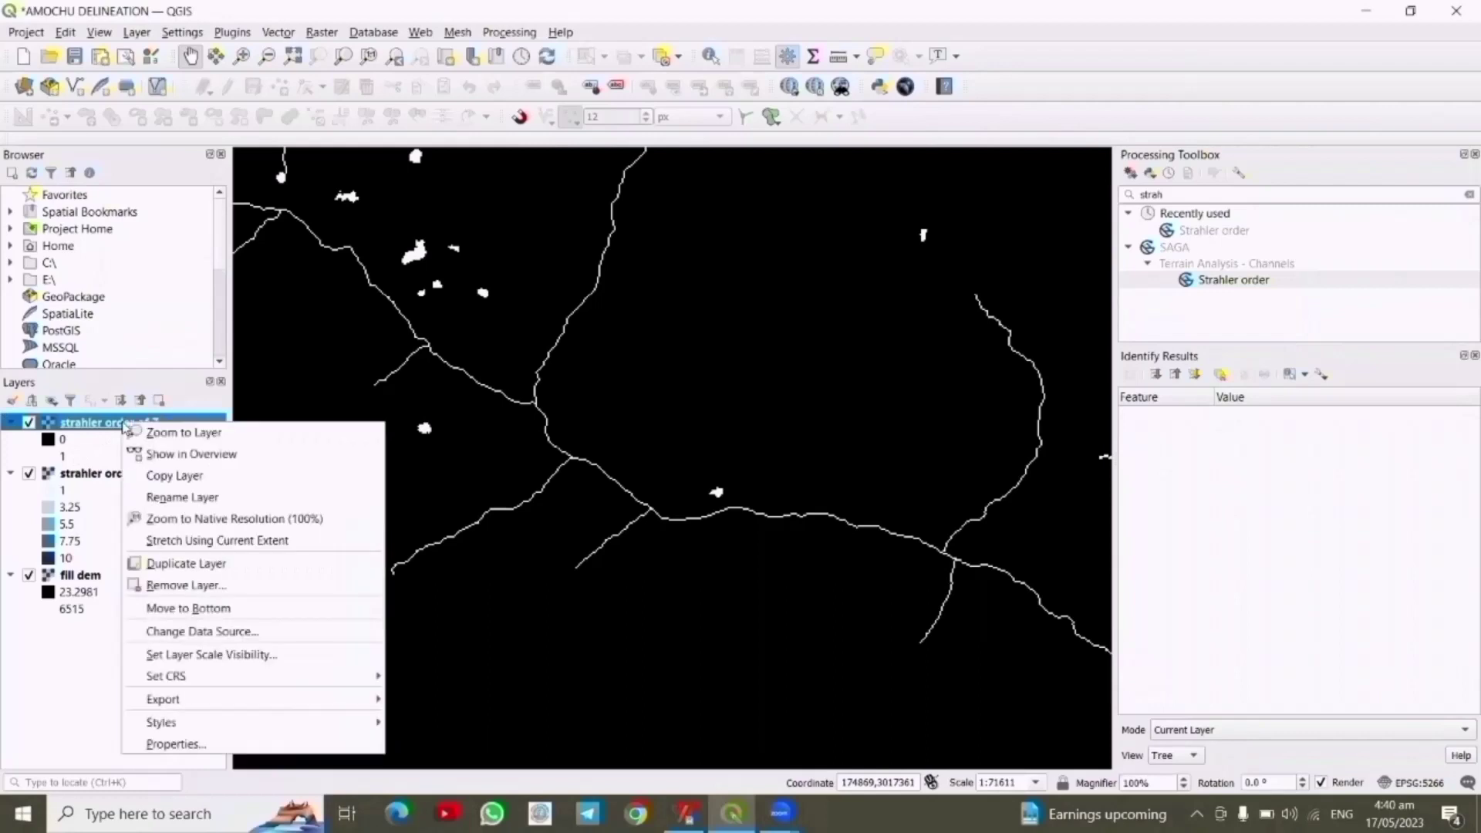
left_click(173, 744)
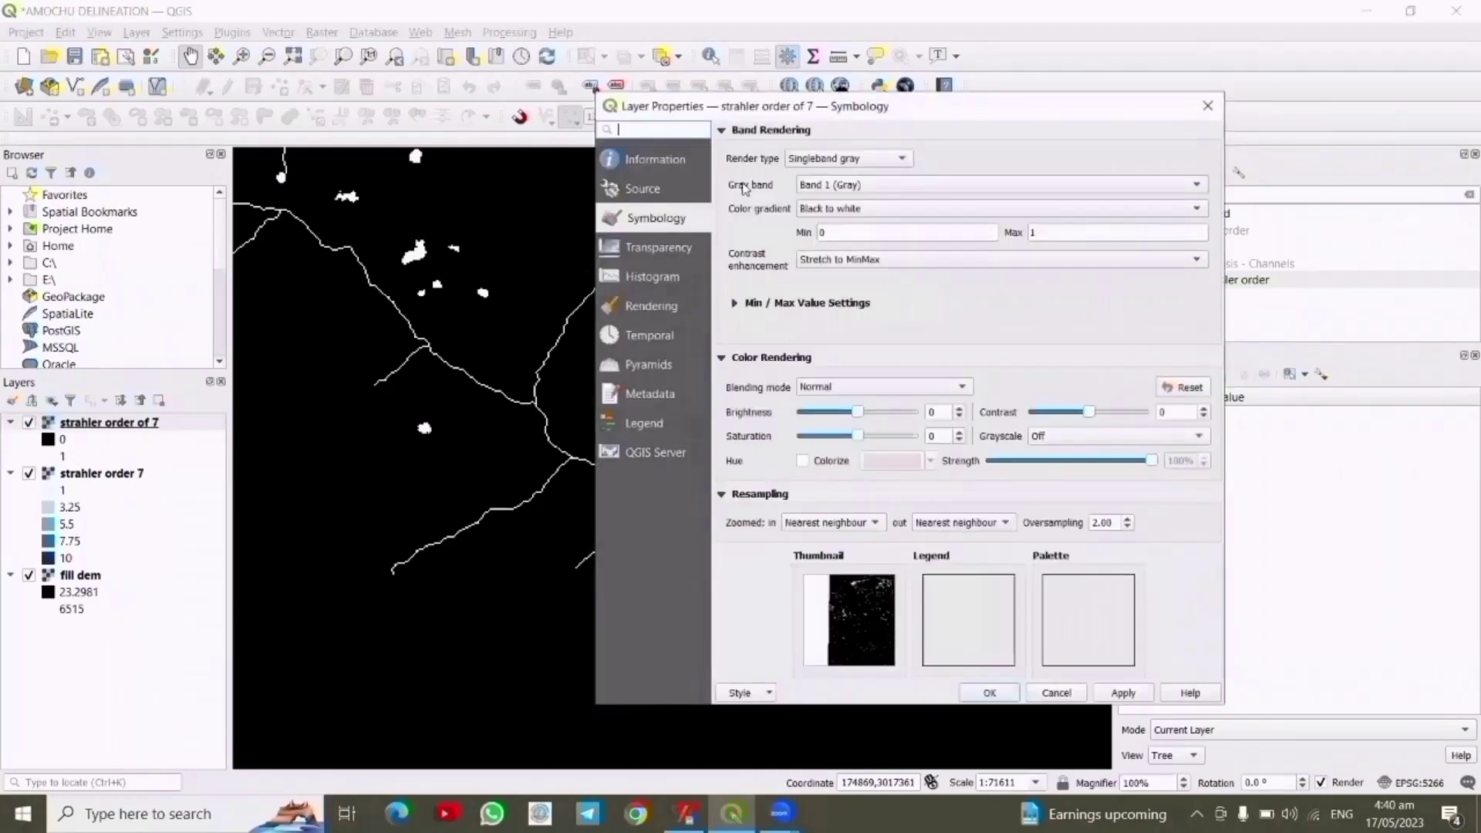
left_click(907, 159)
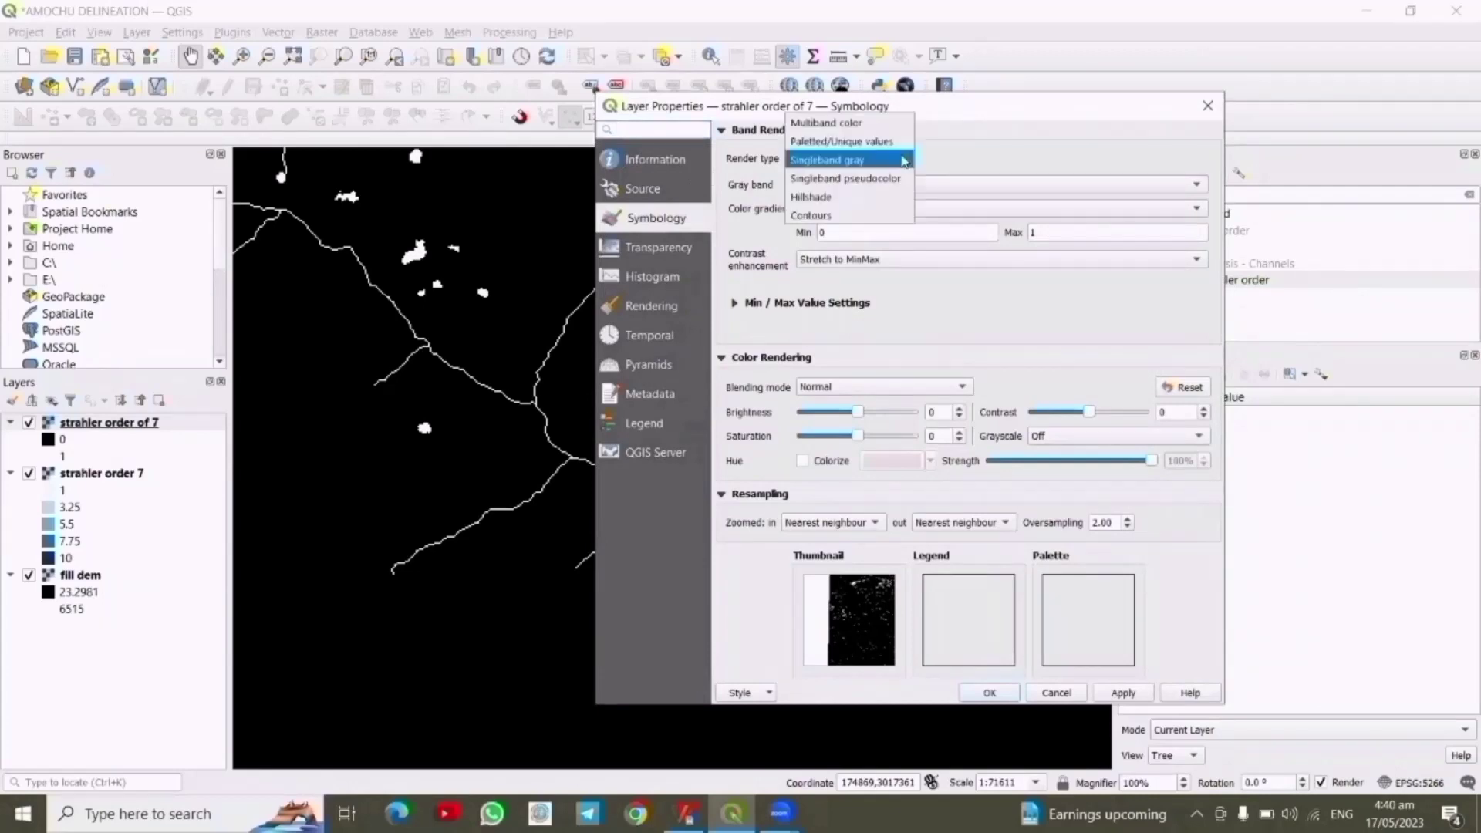
left_click(863, 142)
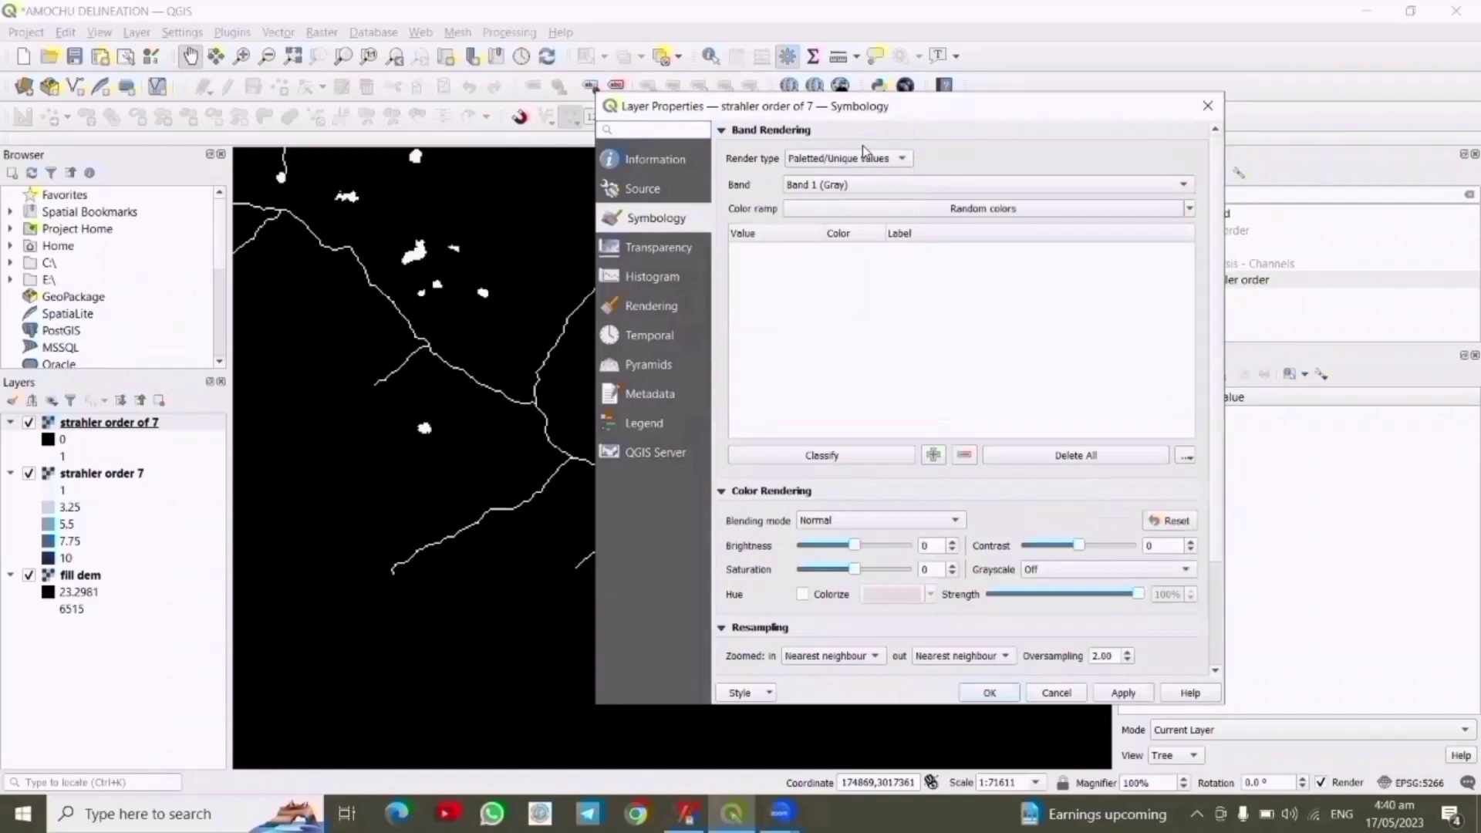
left_click(853, 457)
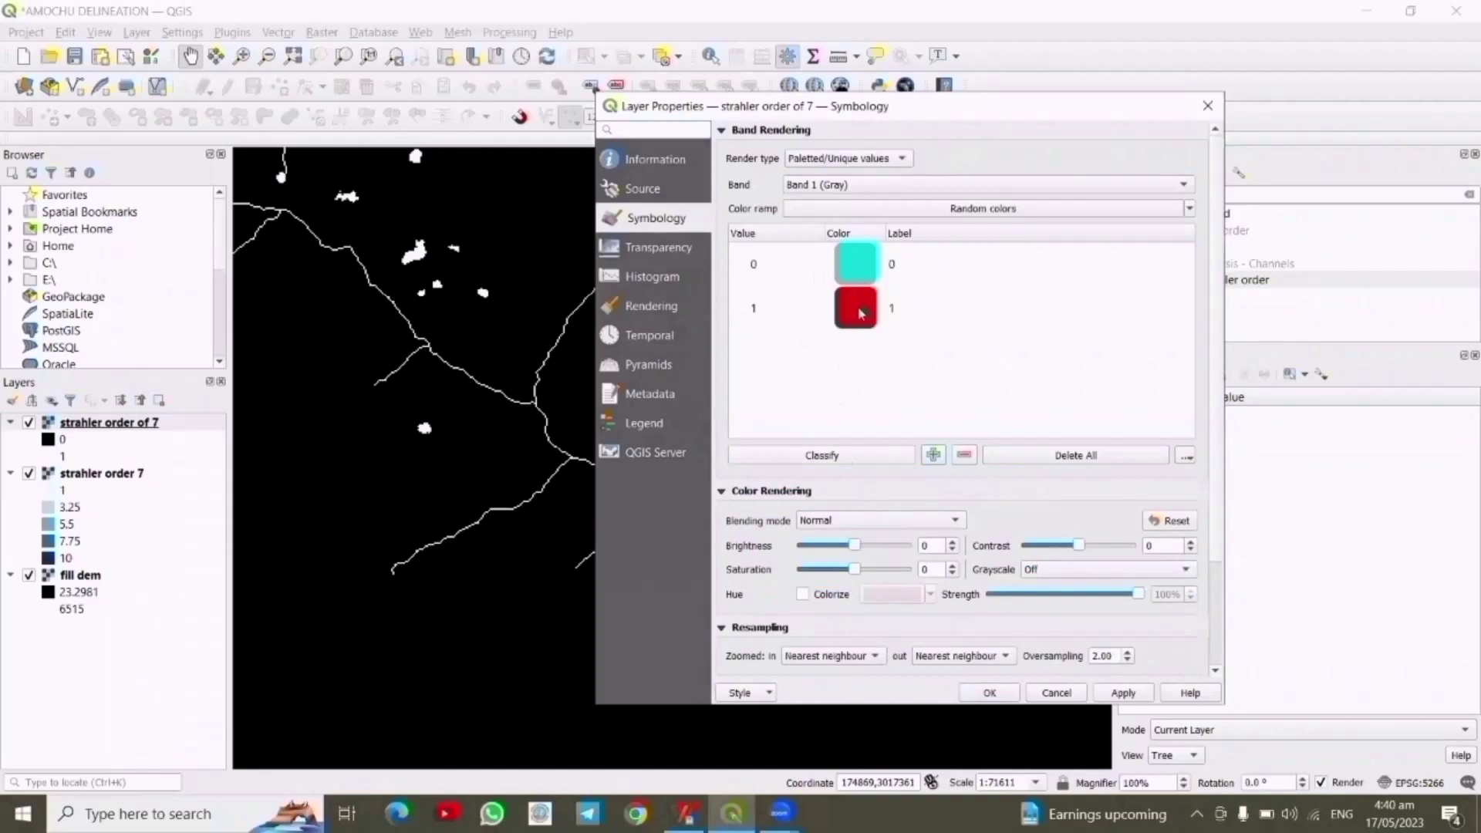
left_click(861, 313)
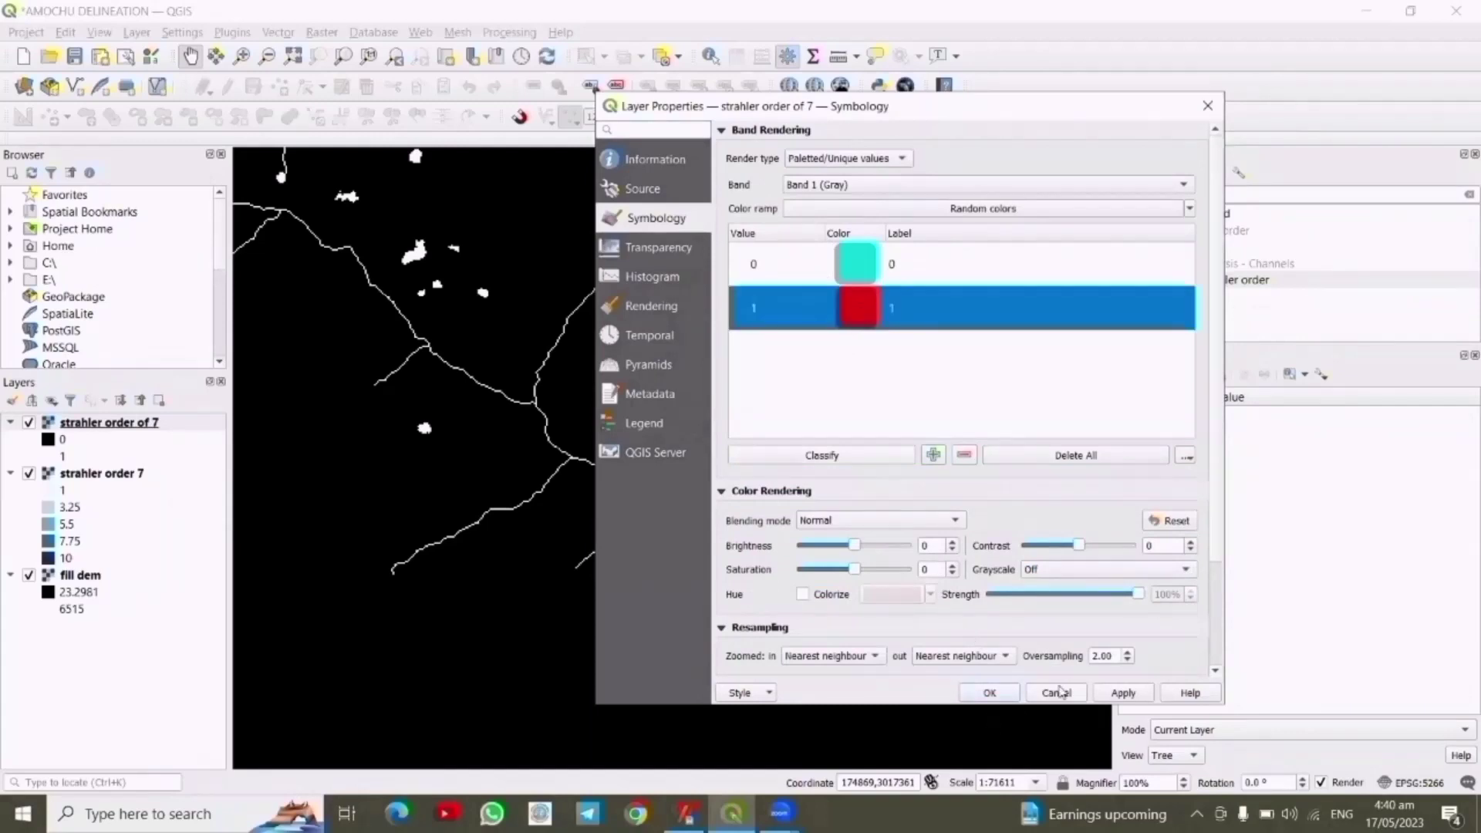
left_click(1125, 695)
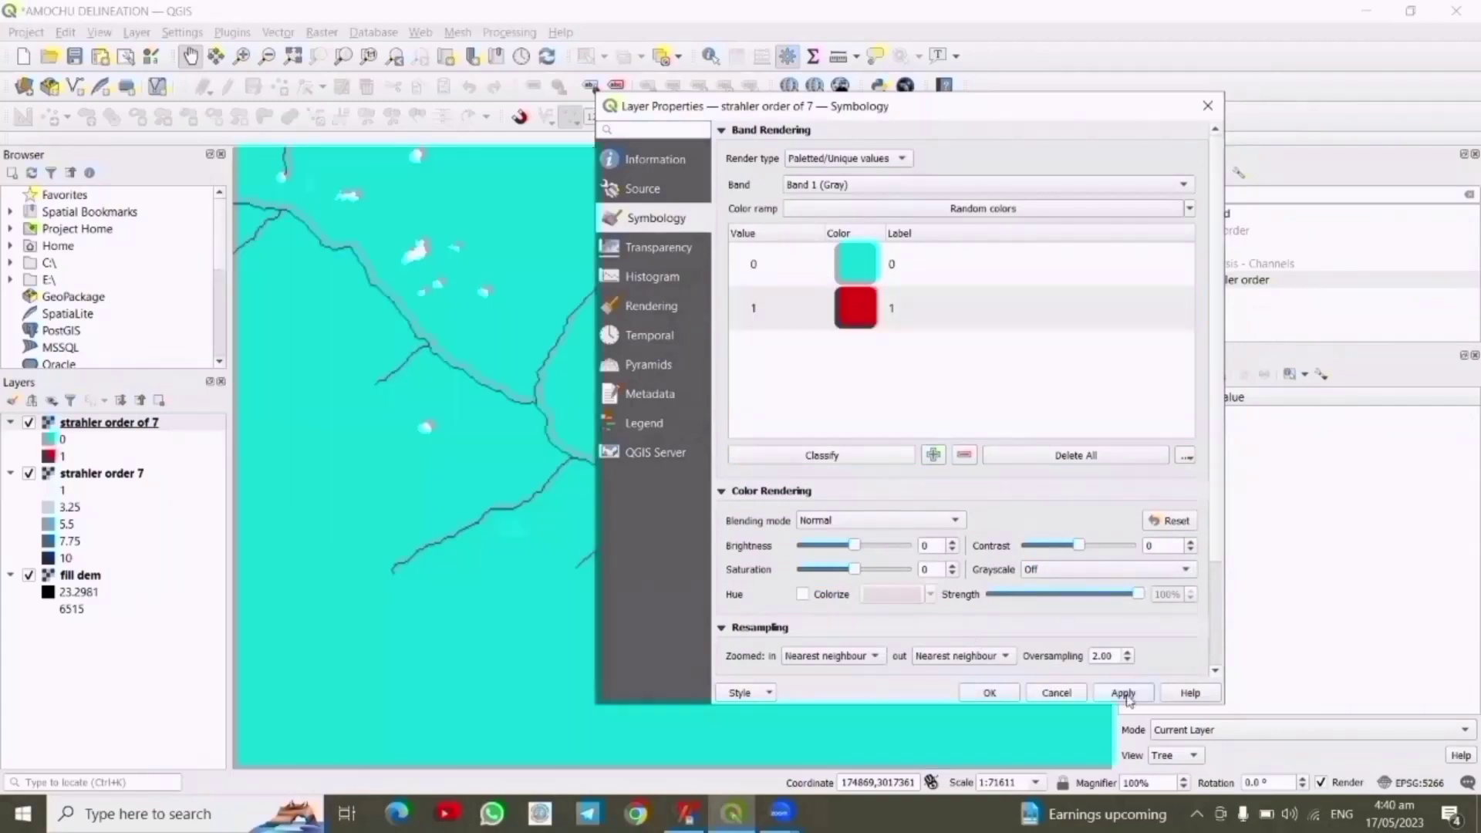
left_click(993, 693)
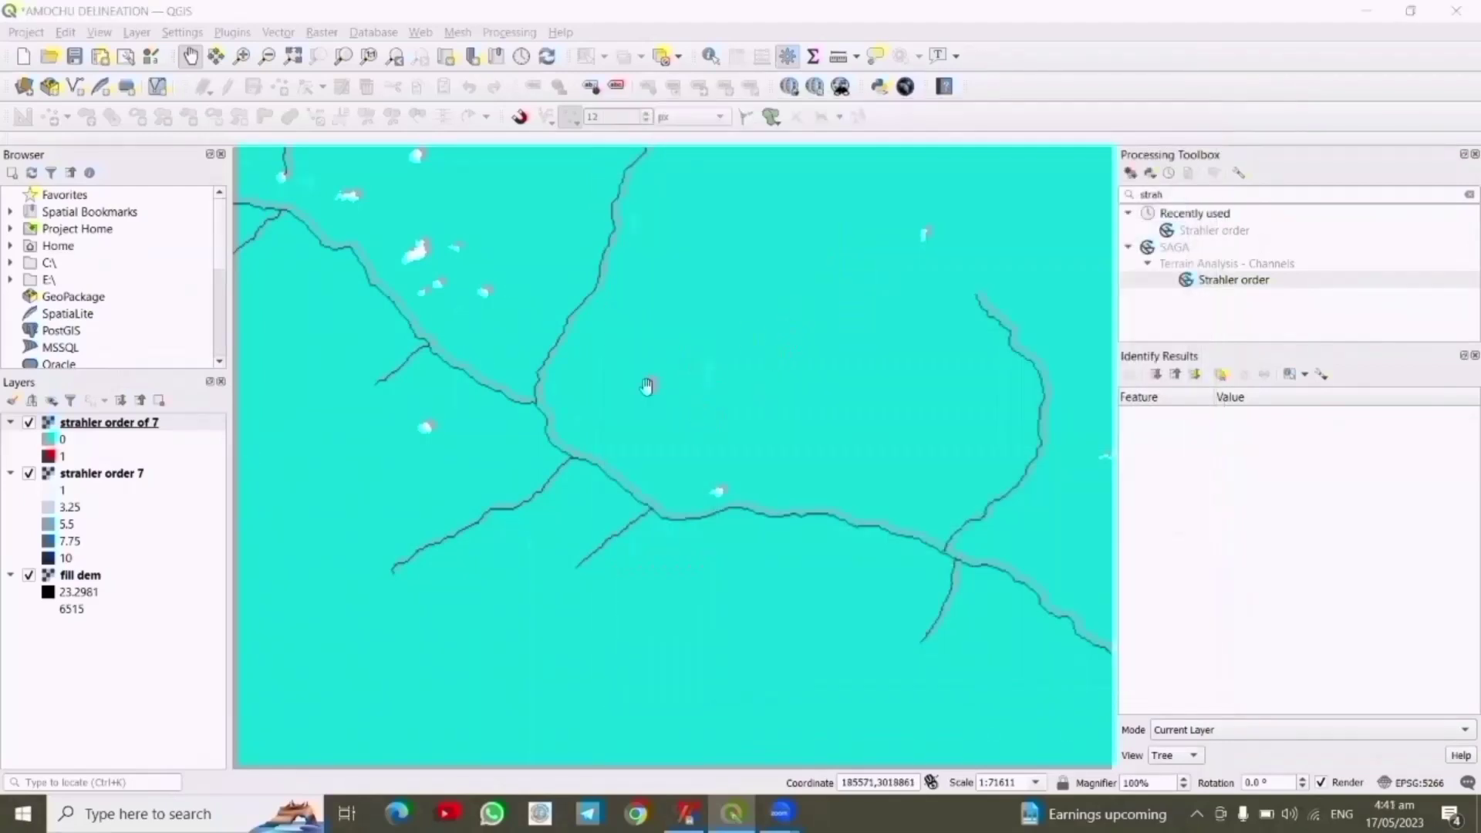
Set 0 as the additional no data value in the transparency settings of the strahler order of 7 layer
left_click(145, 425)
right_click(145, 425)
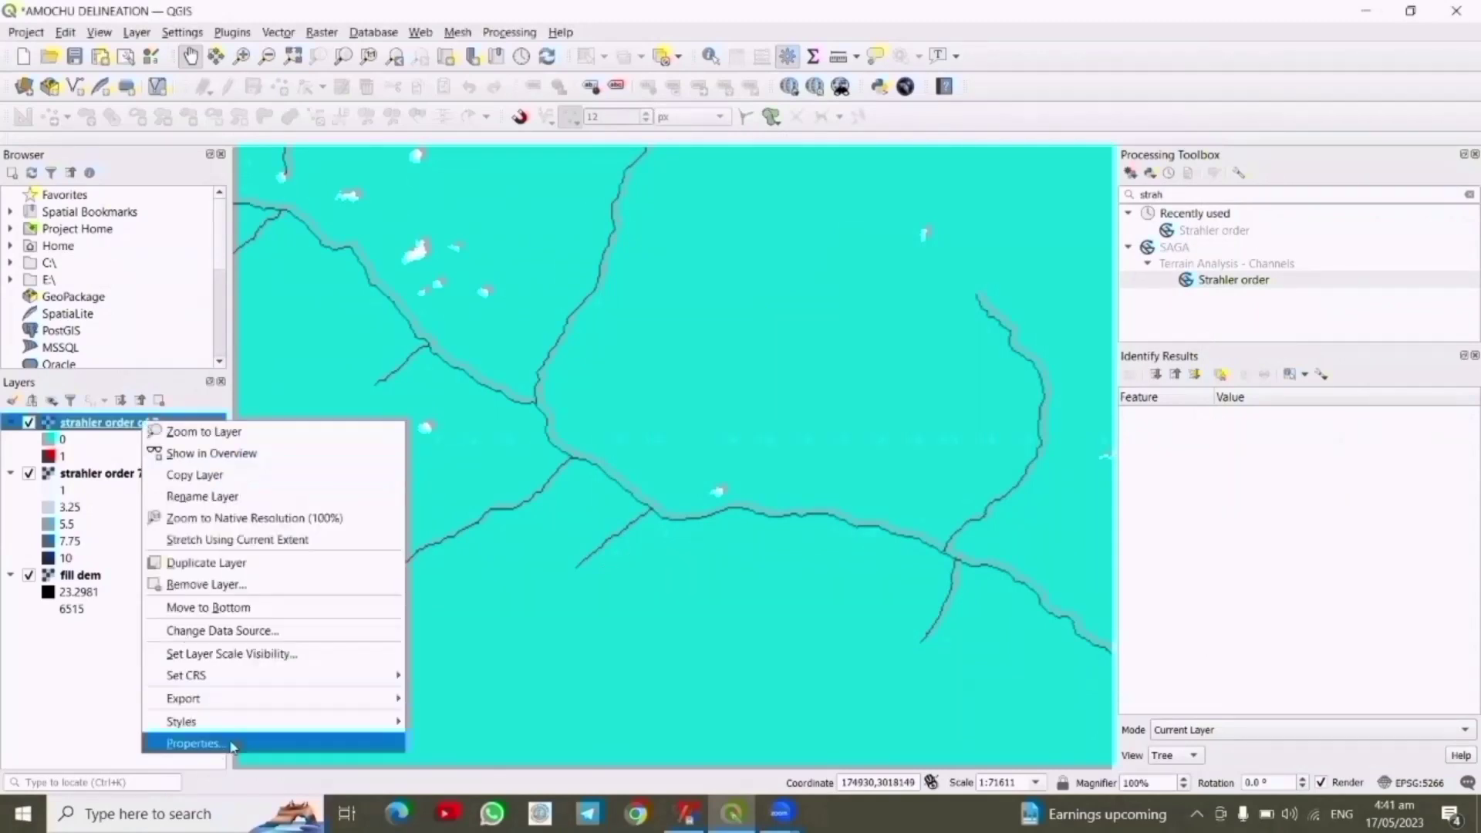
left_click(231, 747)
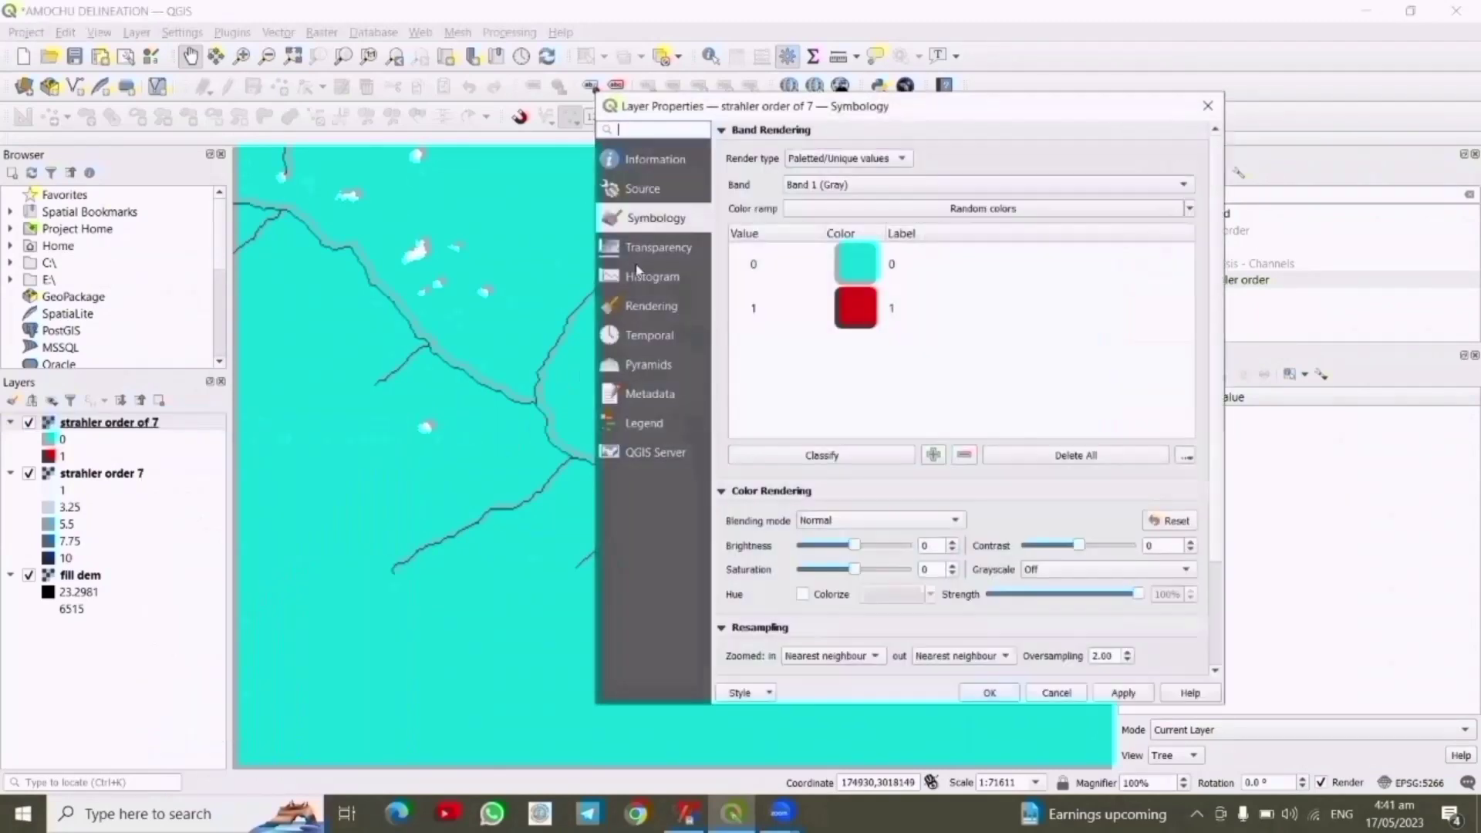
left_click(663, 257)
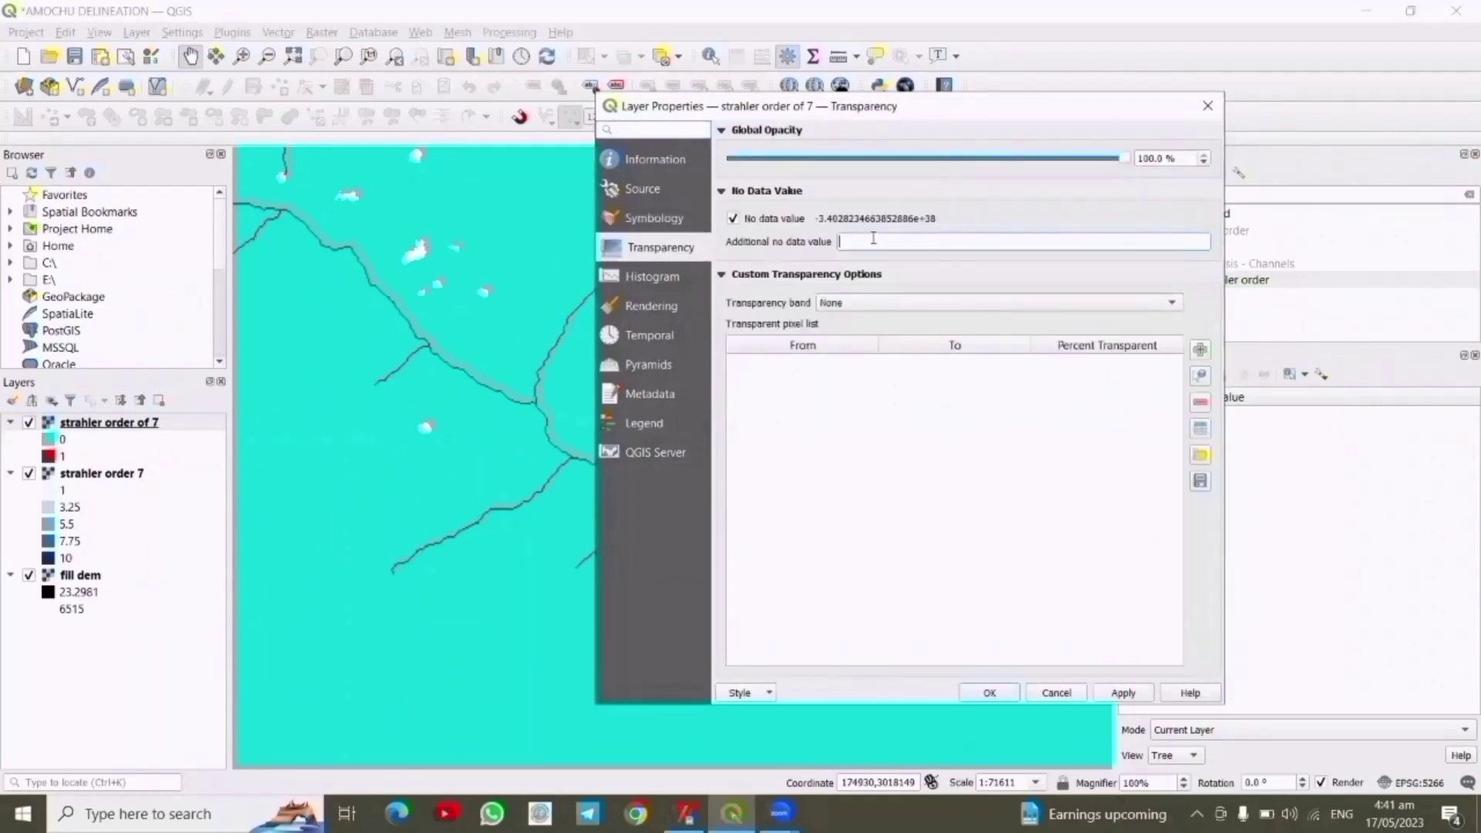
type("0")
left_click(1126, 698)
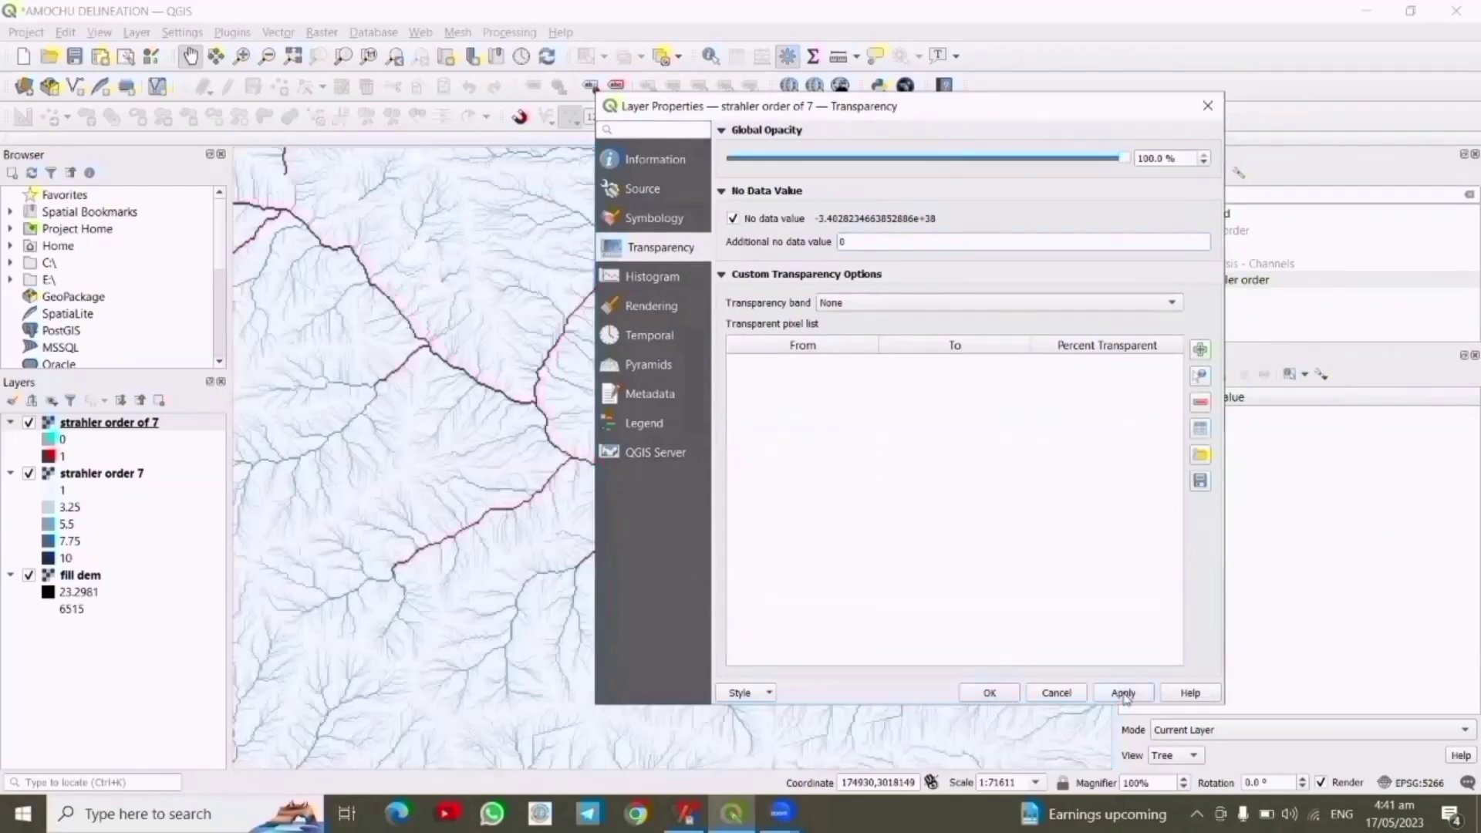
left_click(992, 693)
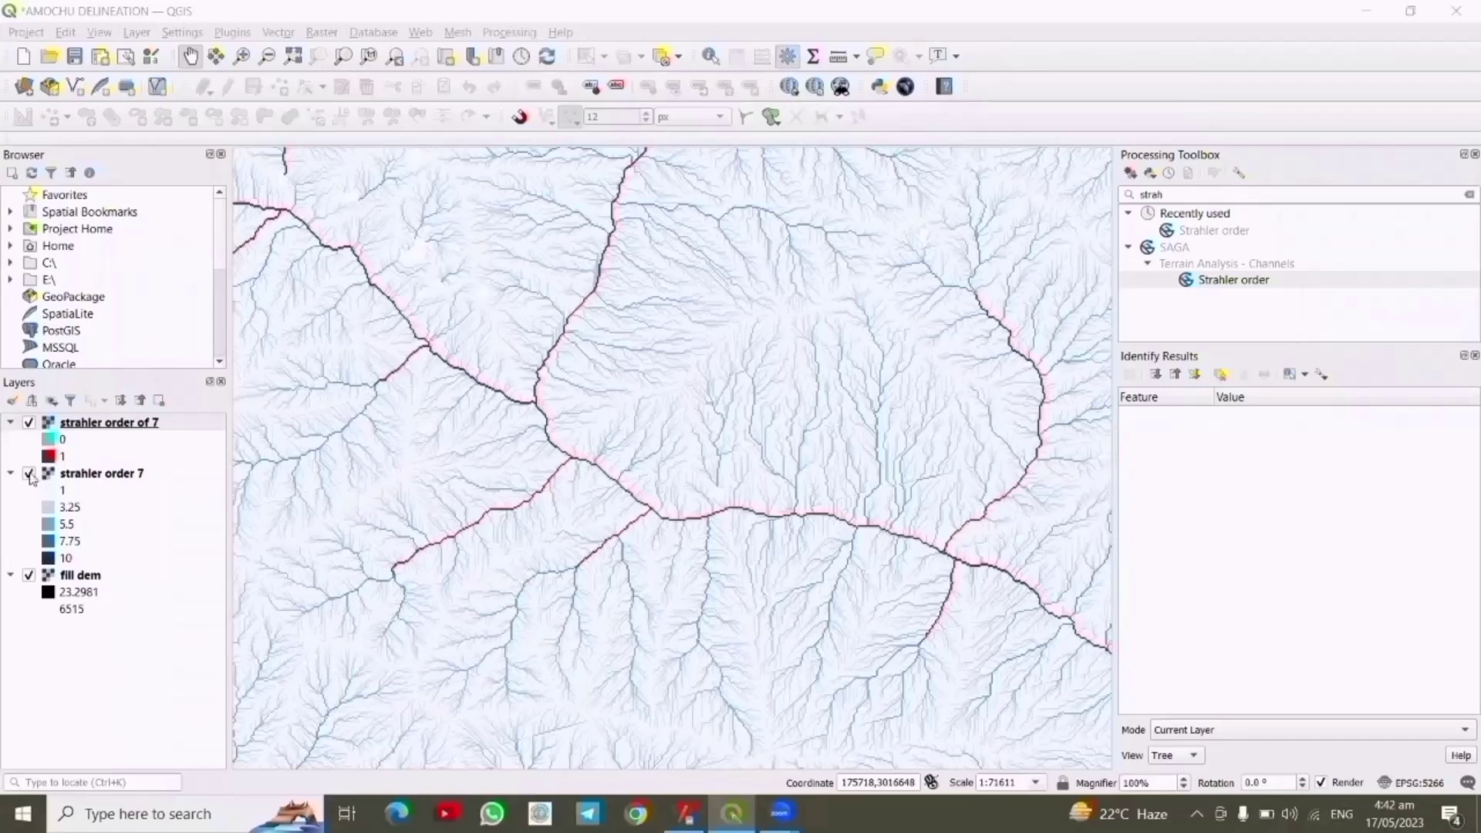
Hide the strahler order 7 and fill dem layers and fit the map to the strahler order of 7 layer
left_click(29, 473)
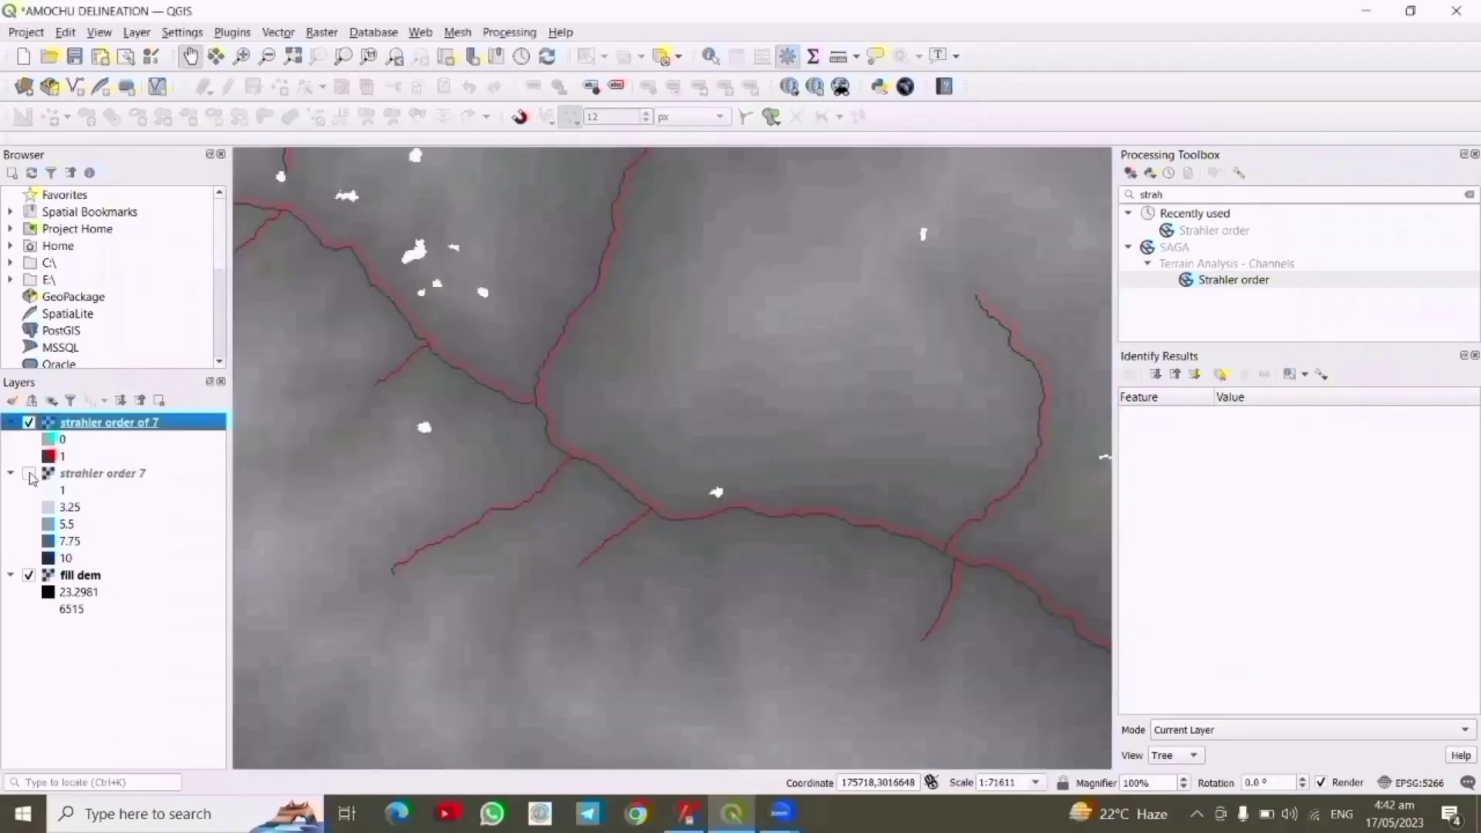
left_click(29, 575)
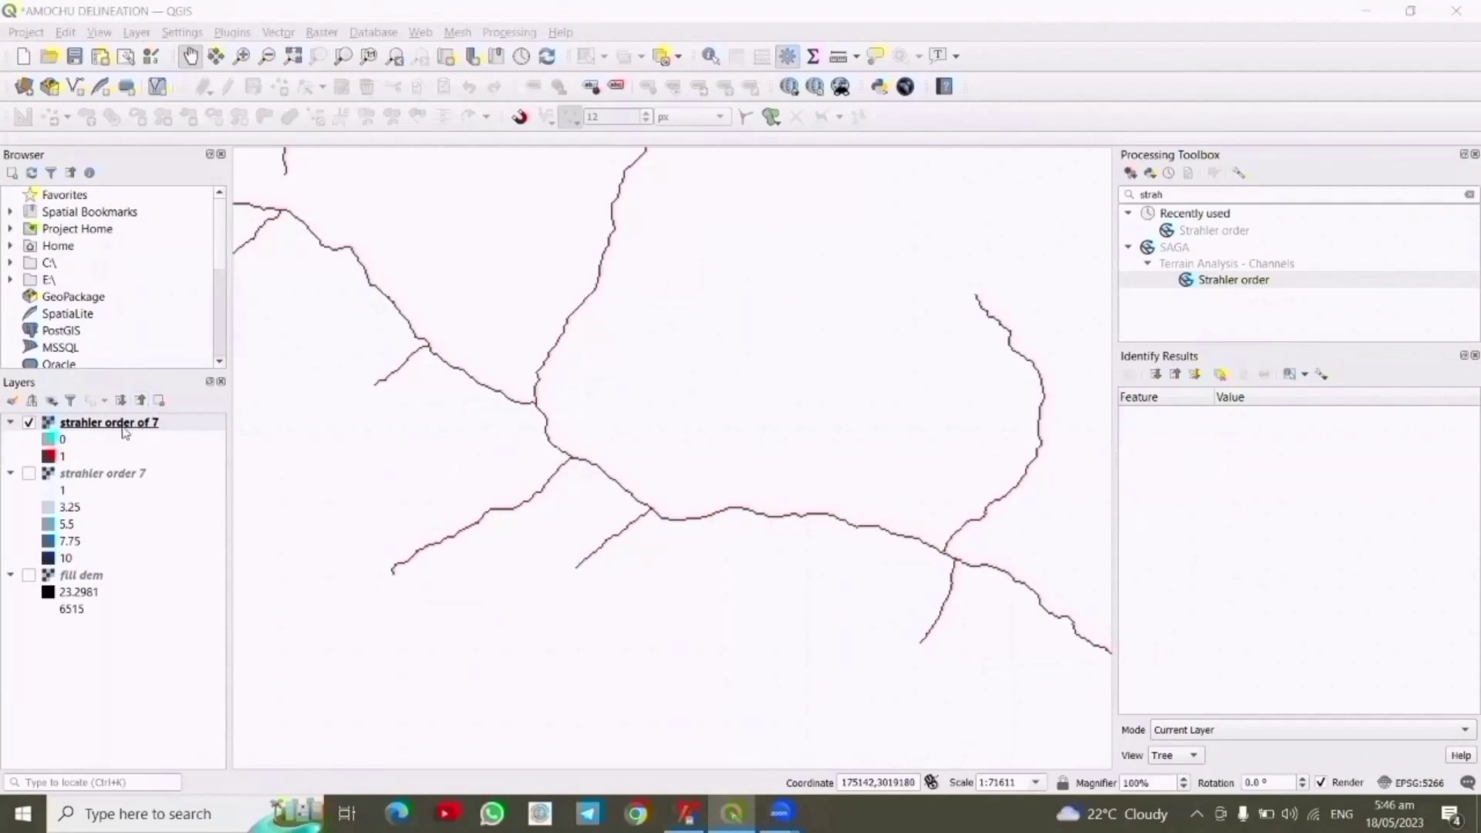
left_click(125, 428)
right_click(125, 429)
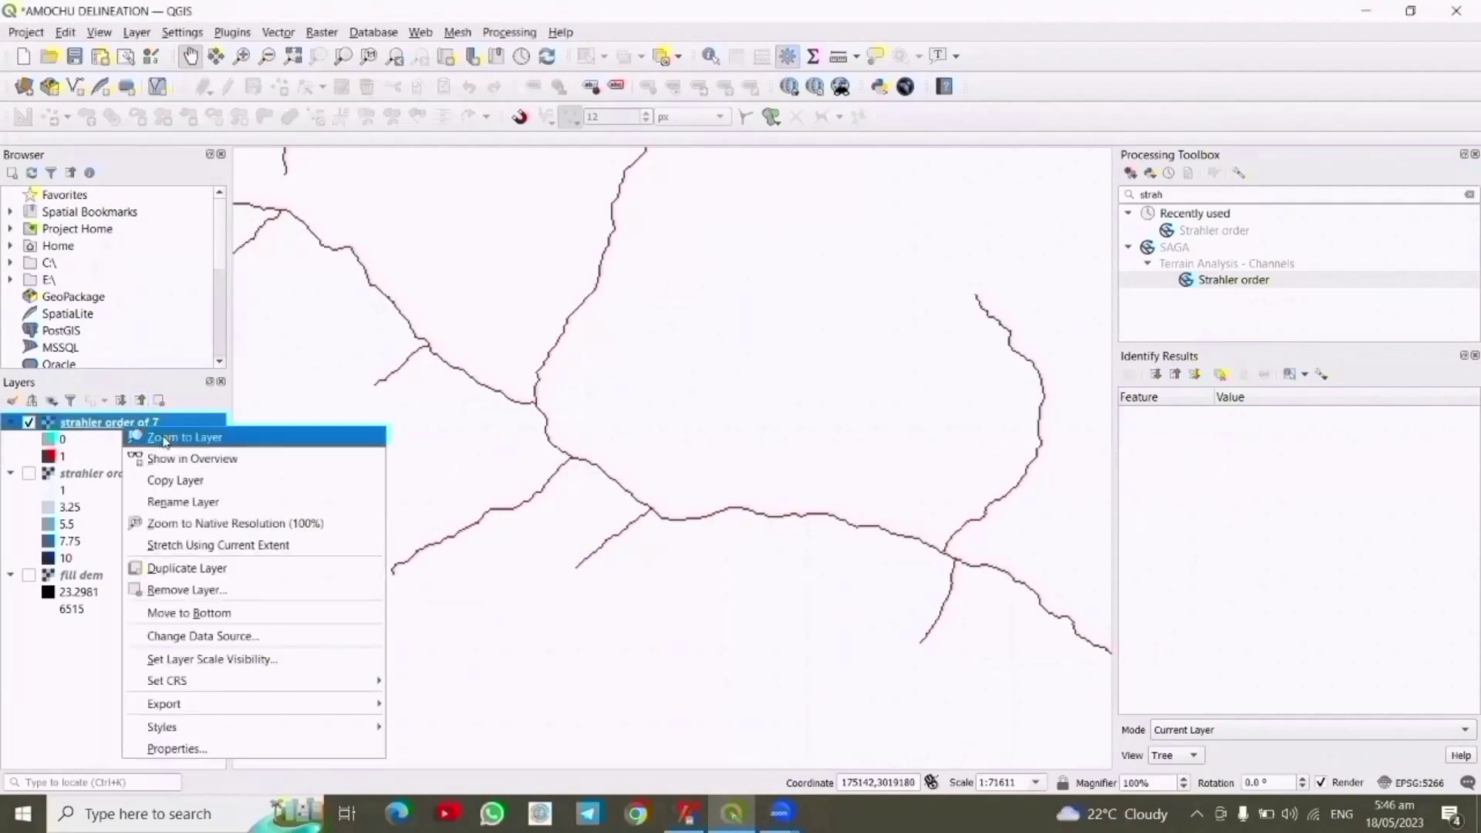
left_click(164, 439)
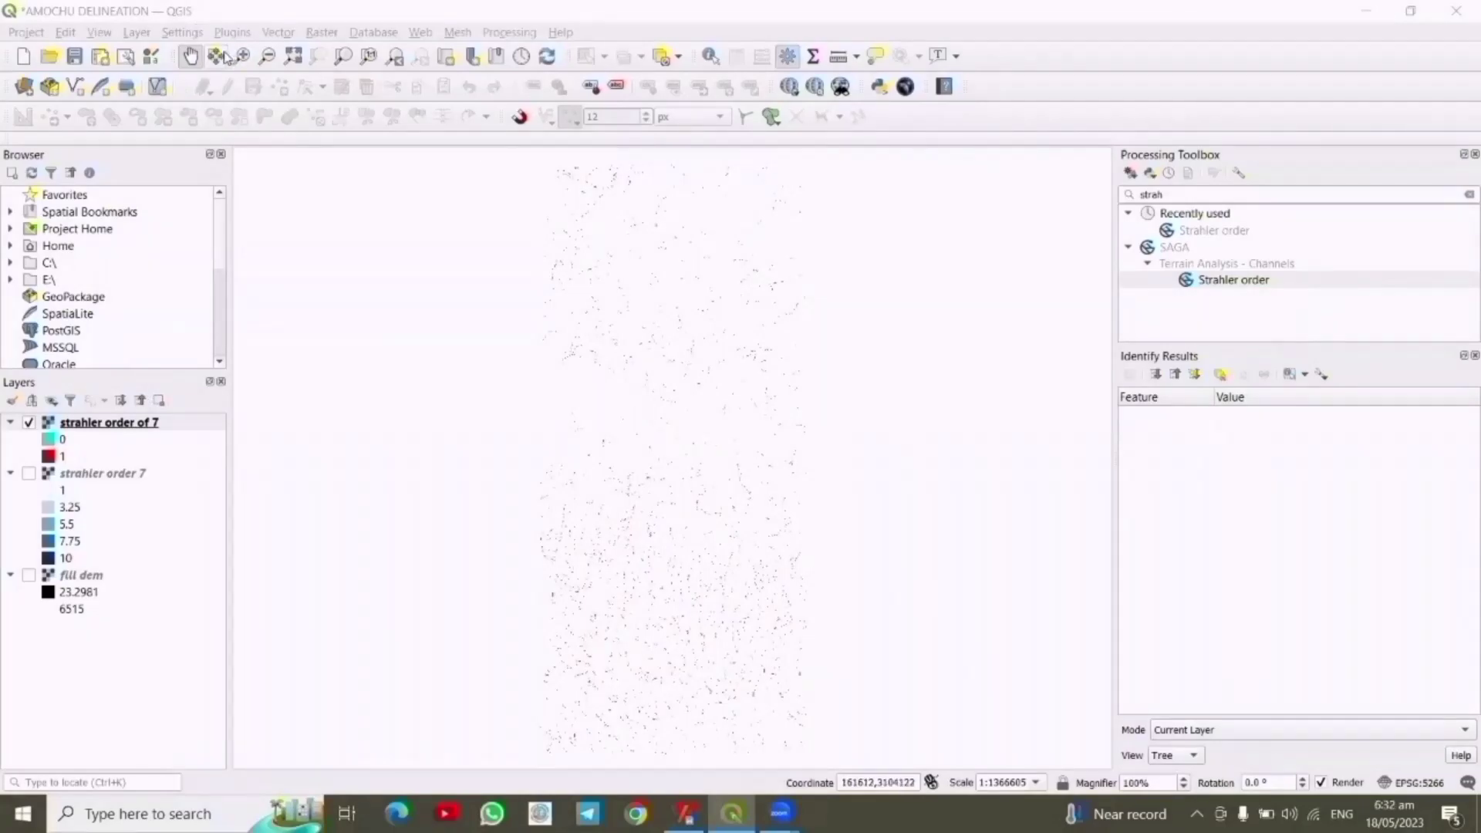
Add the OSM Standard basemap from QuickMapServices to the project
left_click(191, 55)
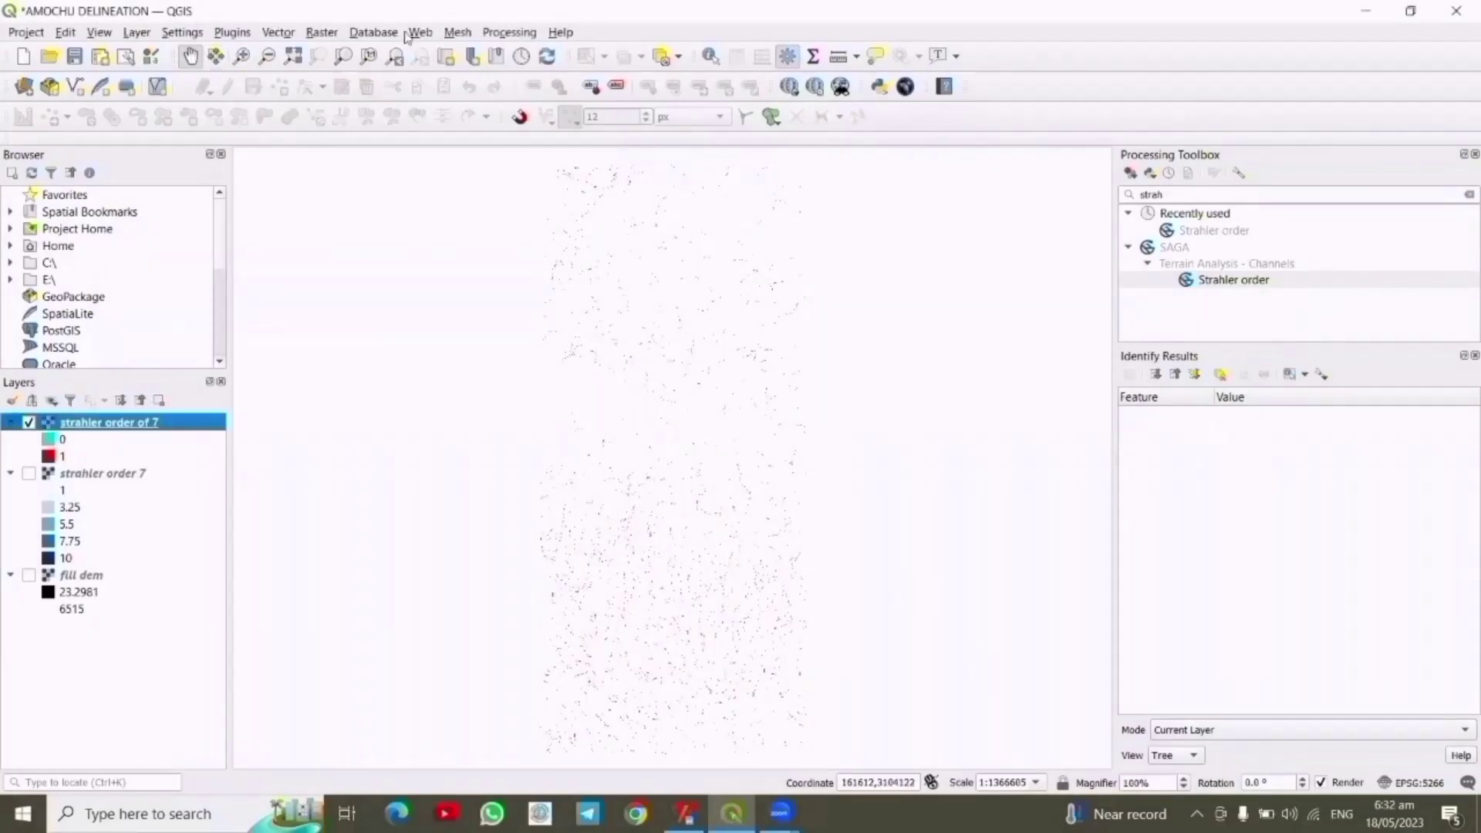
left_click(414, 33)
mouse_move(445, 75)
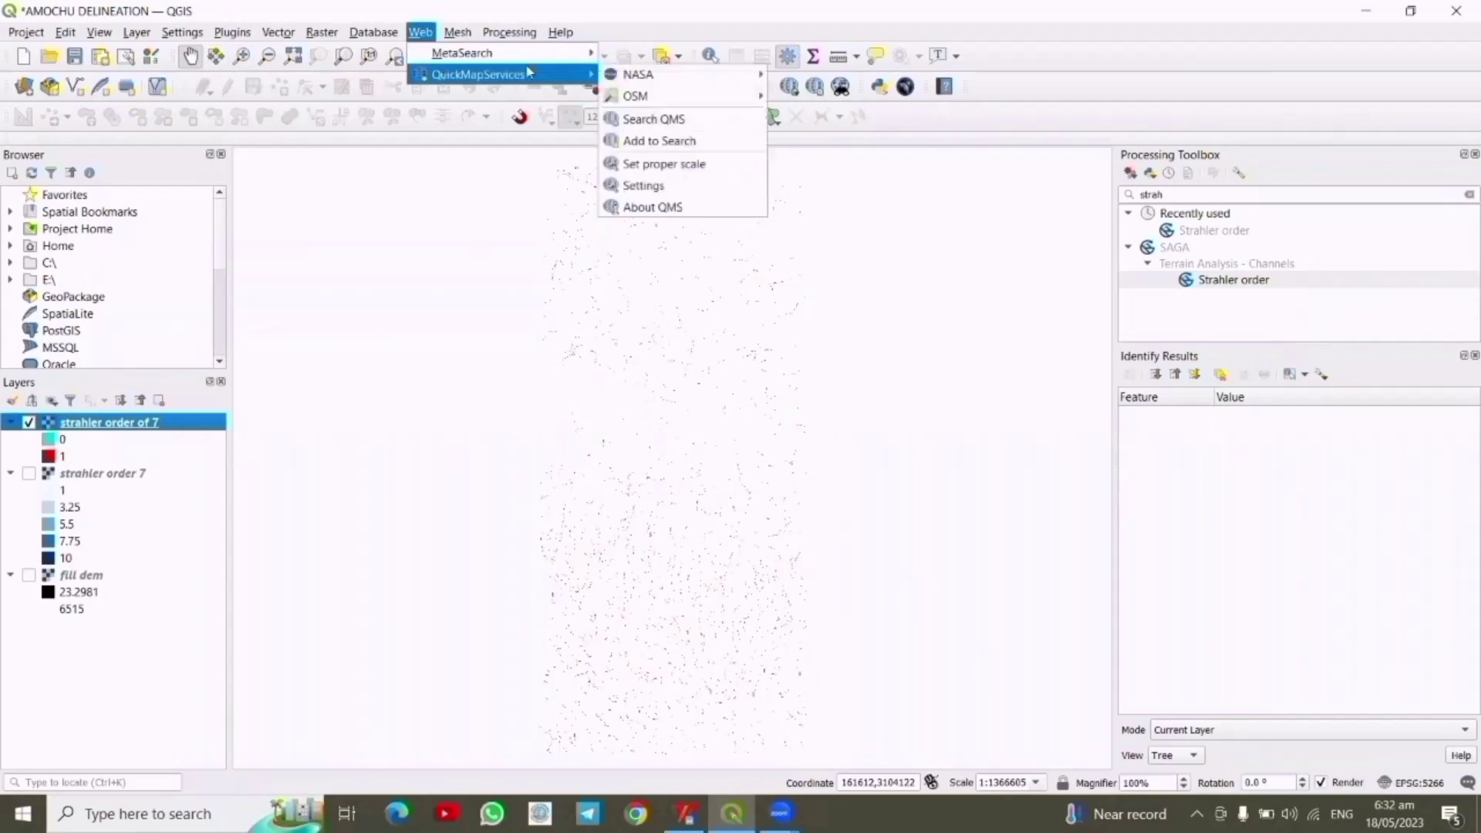
mouse_move(678, 98)
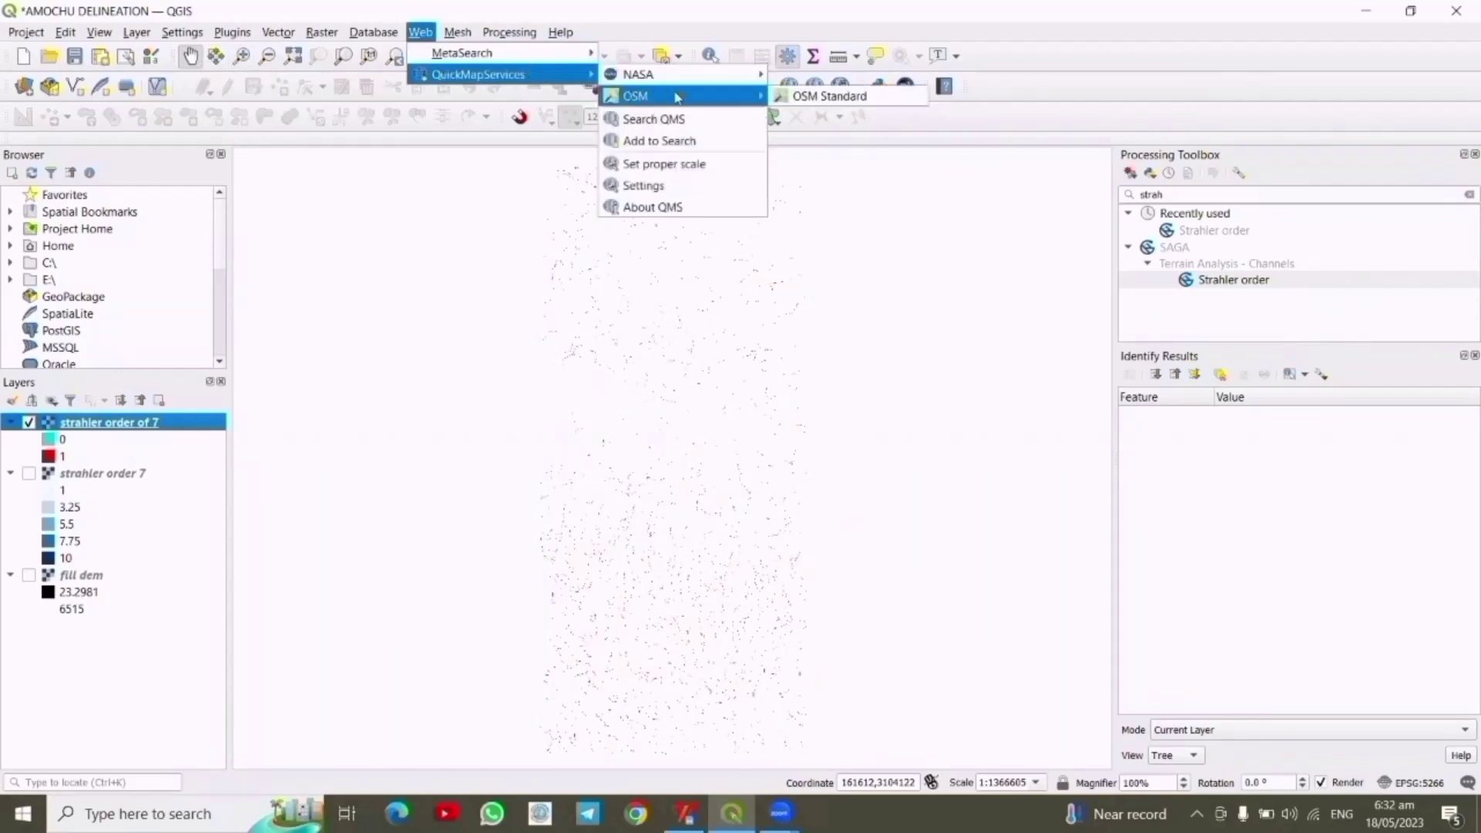
left_click(802, 95)
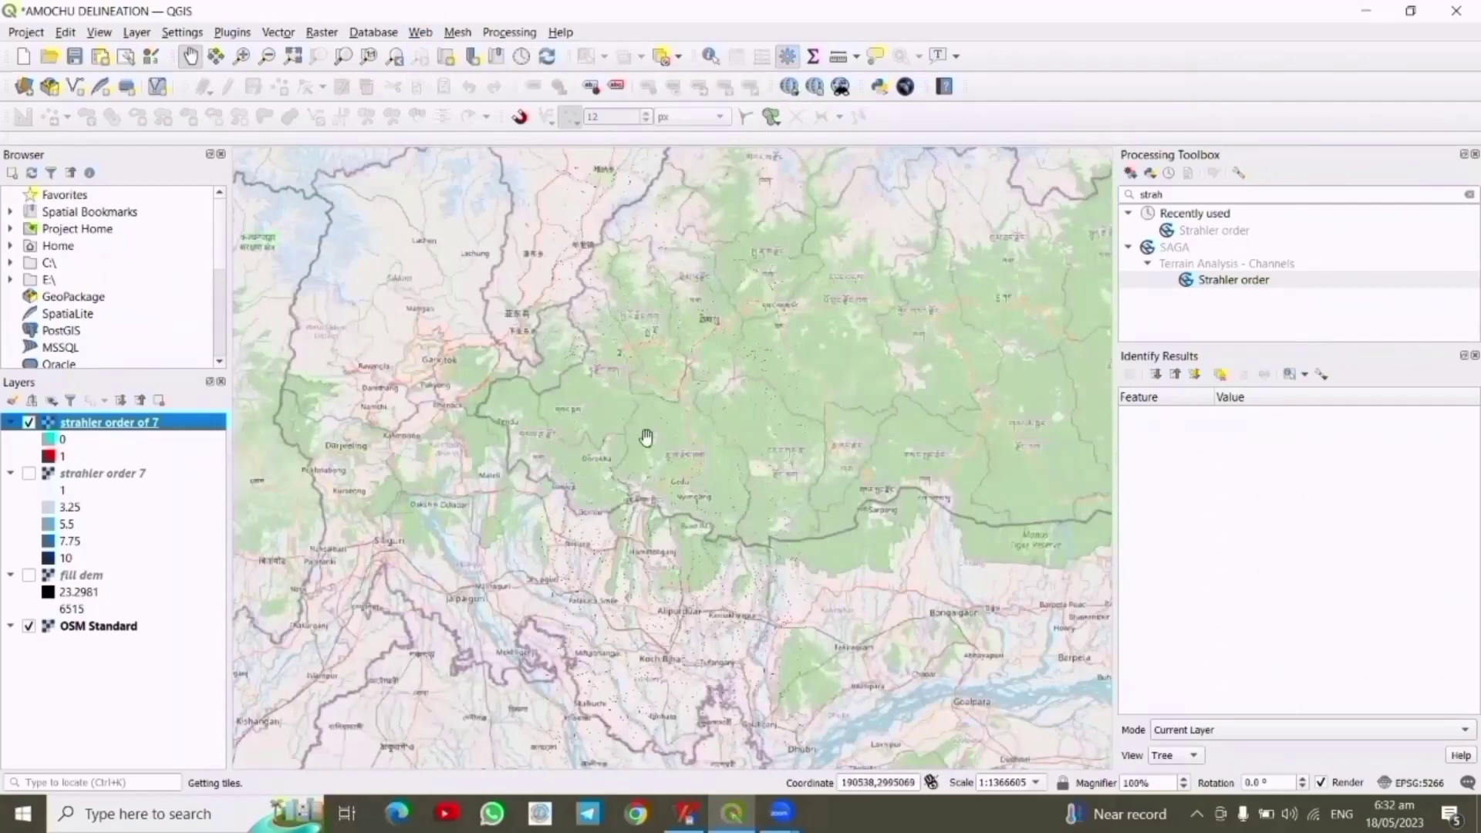
Examine the river's course on the OSM Standard basemap, closing in on the stretch where it crosses the national border
scroll(601, 375, "up", 1)
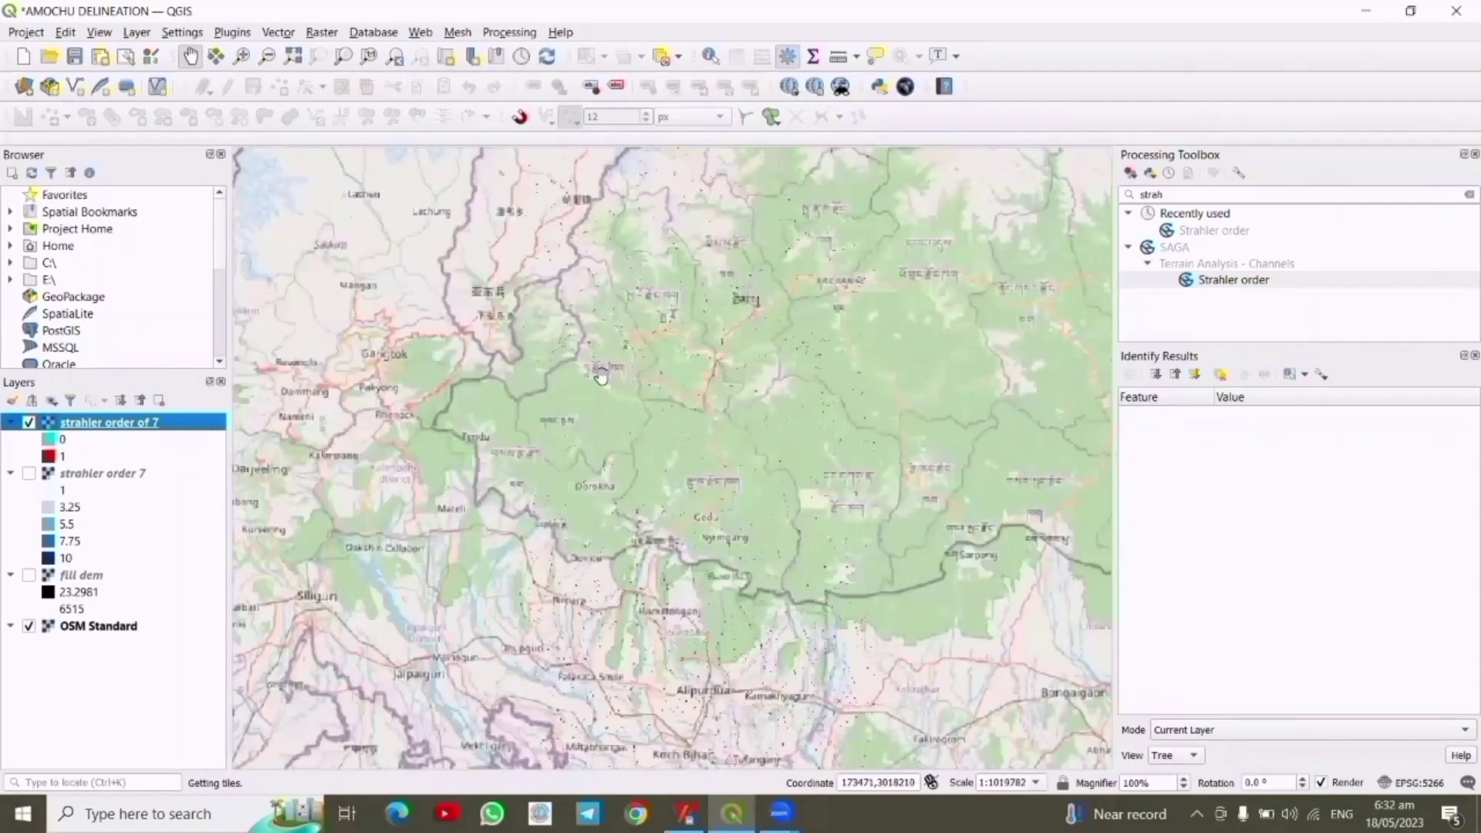
scroll(601, 375, "up", 2)
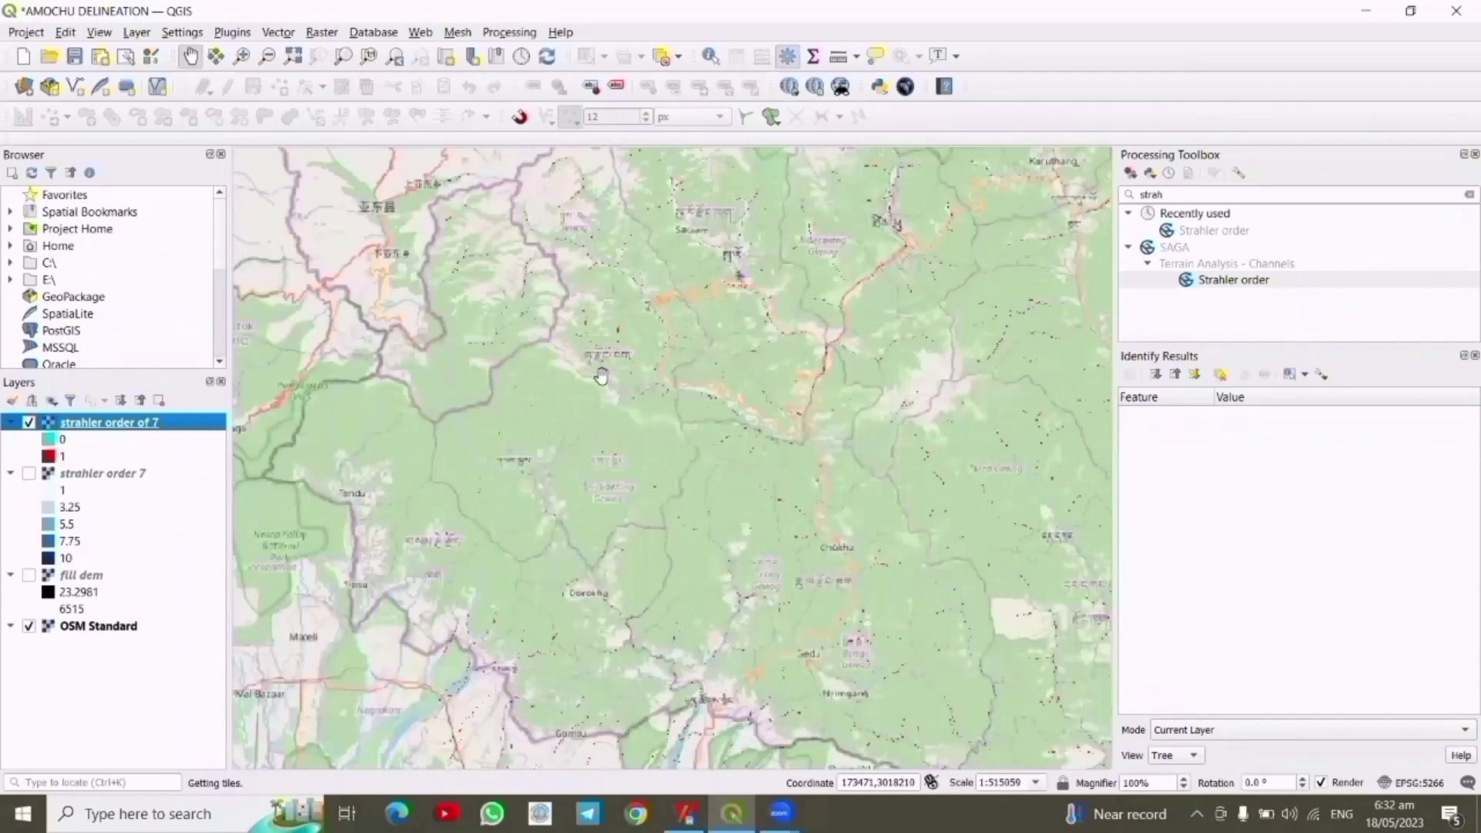
scroll(601, 375, "up", 1)
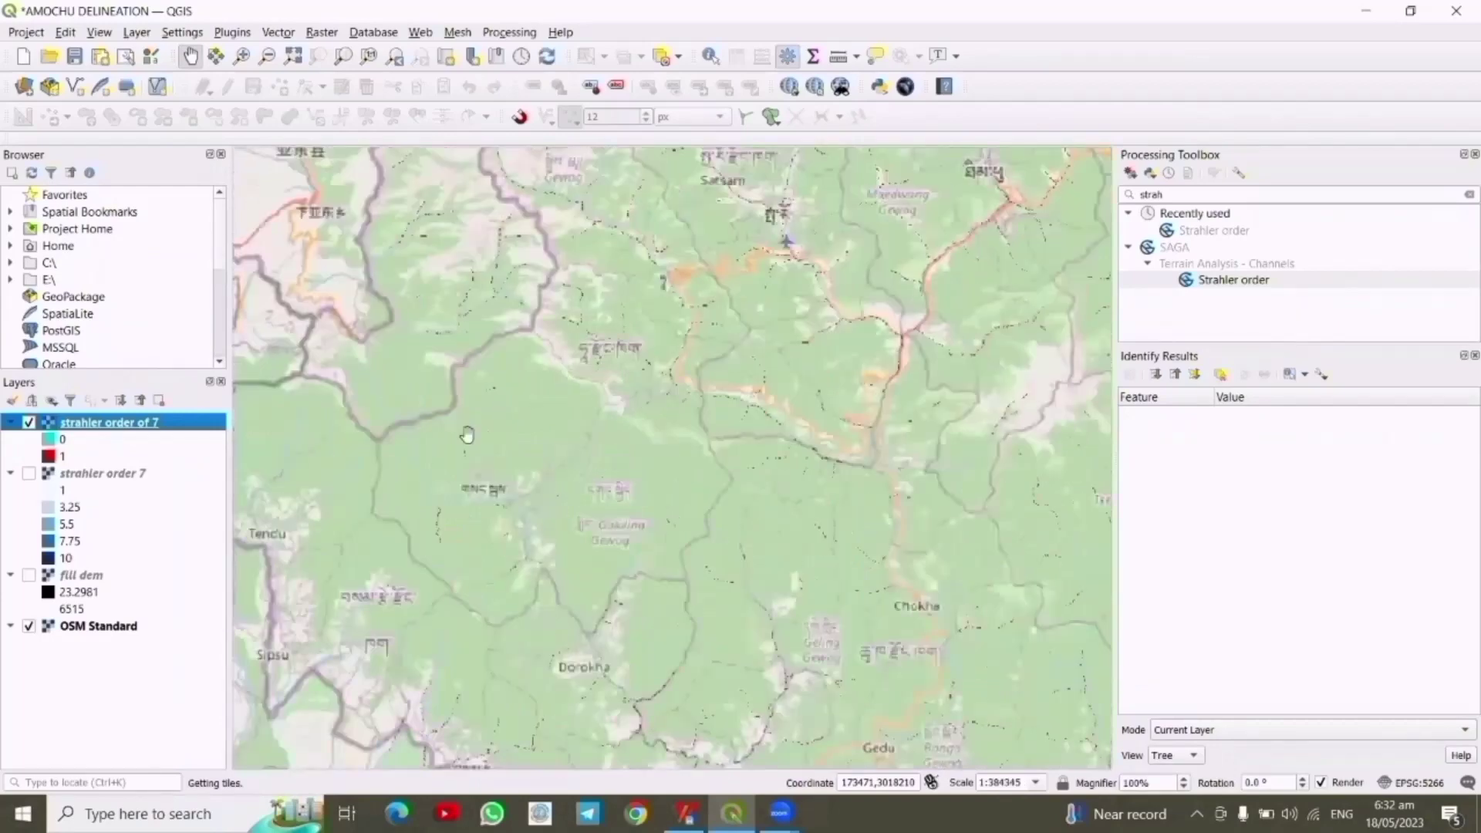
left_click_drag(419, 448, 505, 362)
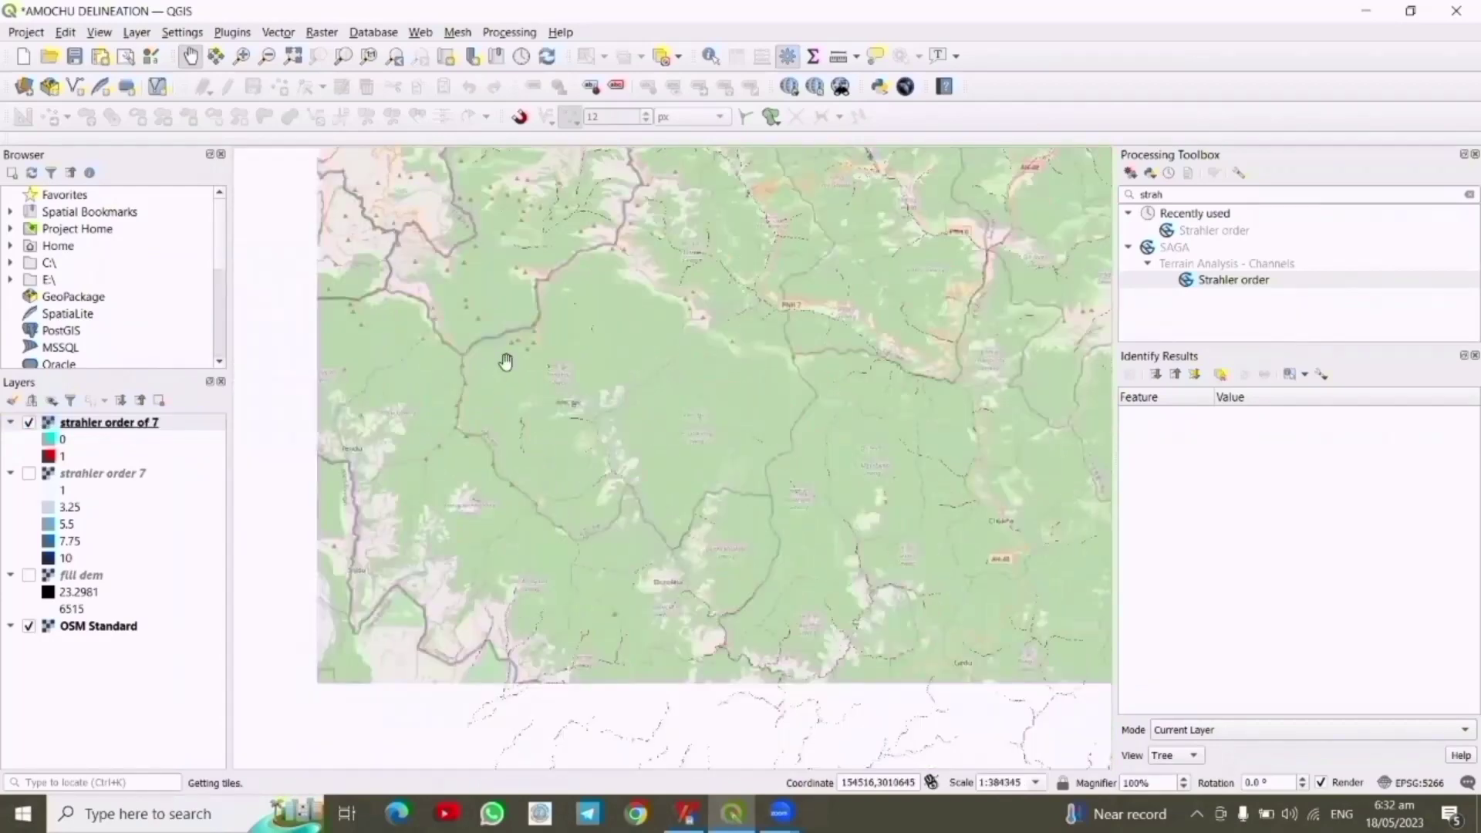
scroll(505, 362, "up", 3)
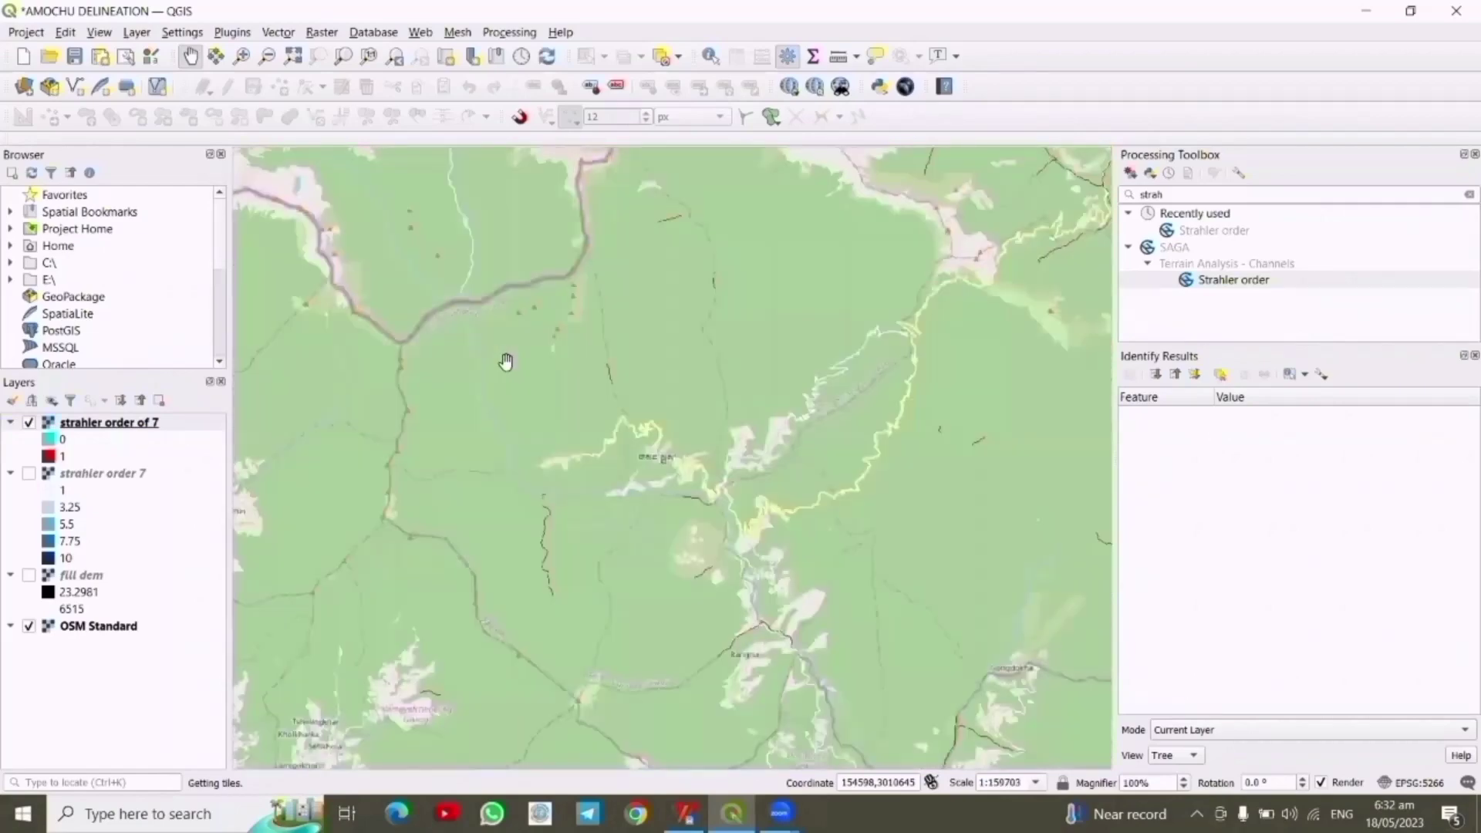
scroll(505, 362, "up", 3)
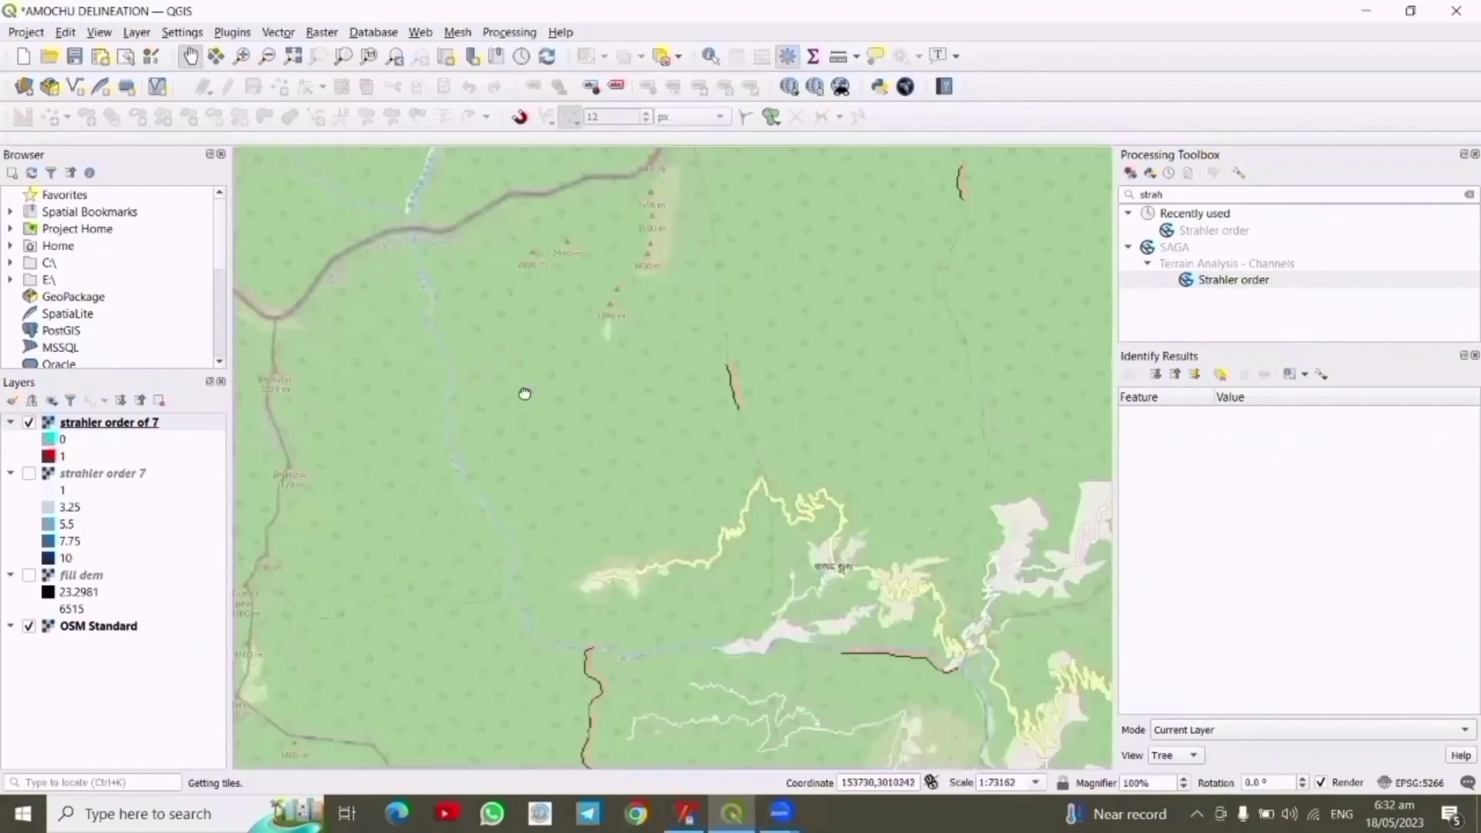
left_click_drag(522, 393, 599, 412)
scroll(556, 321, "up", 1)
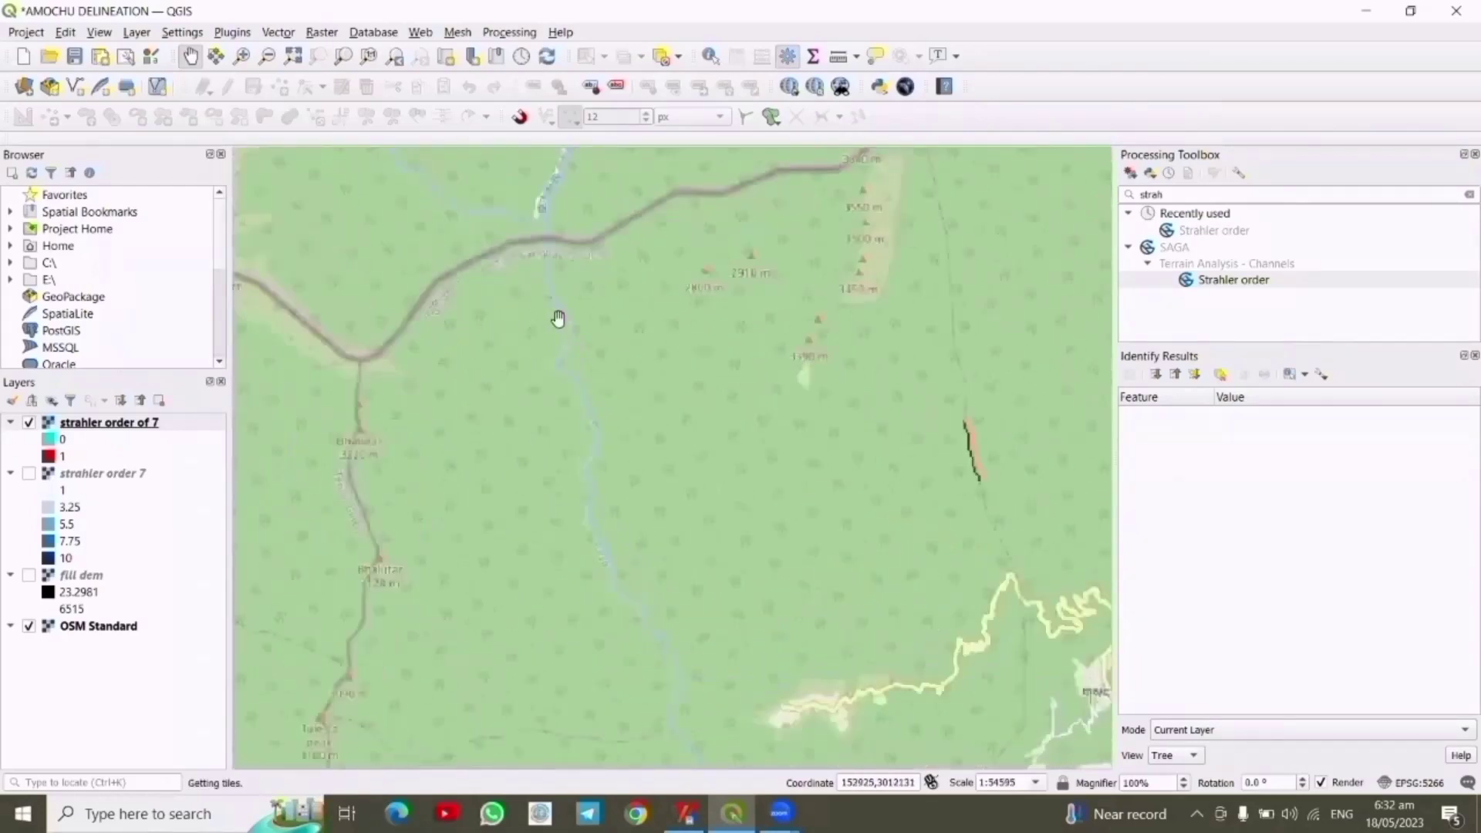
scroll(557, 318, "up", 1)
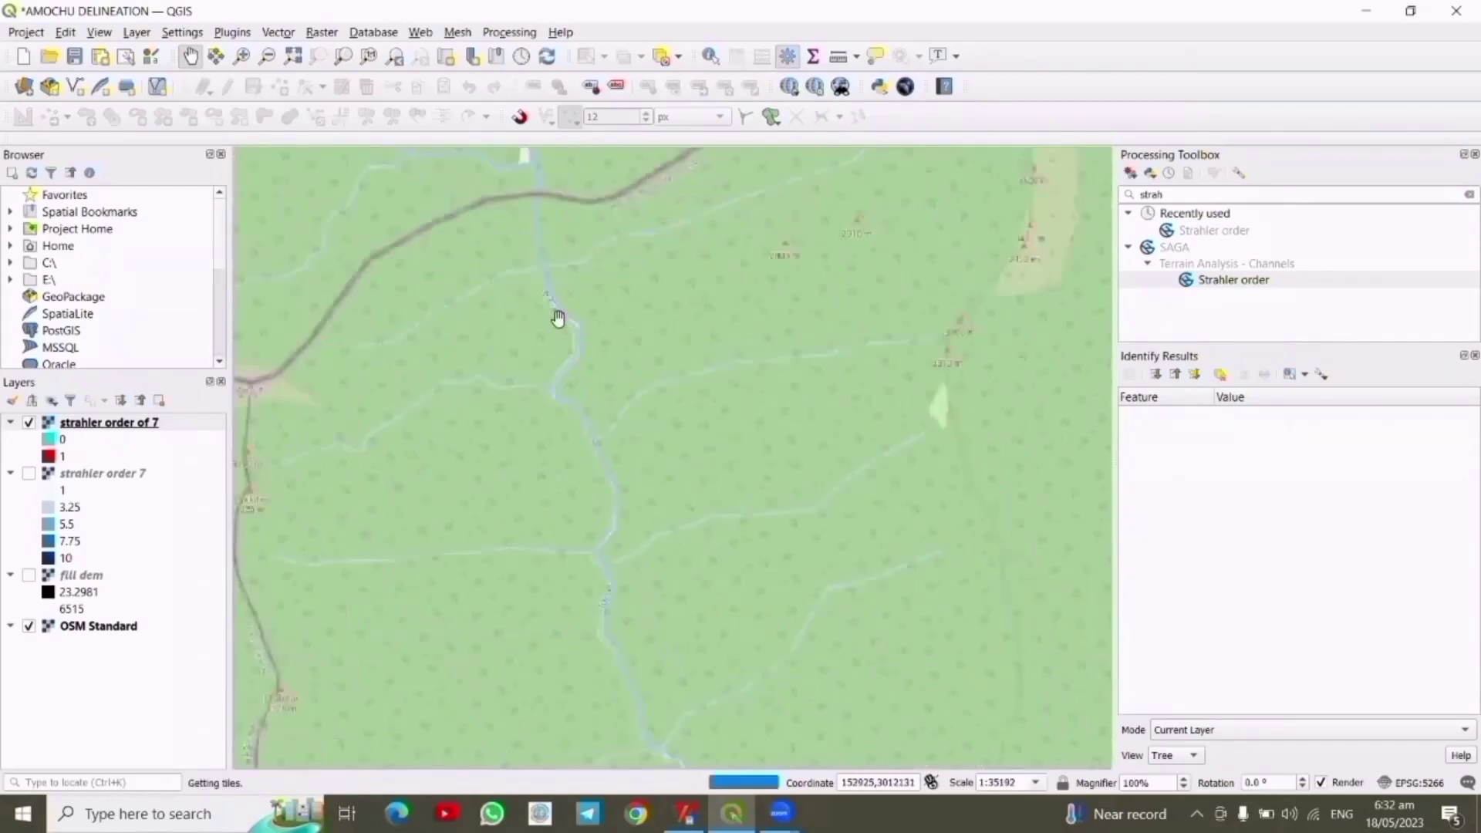
scroll(558, 318, "up", 1)
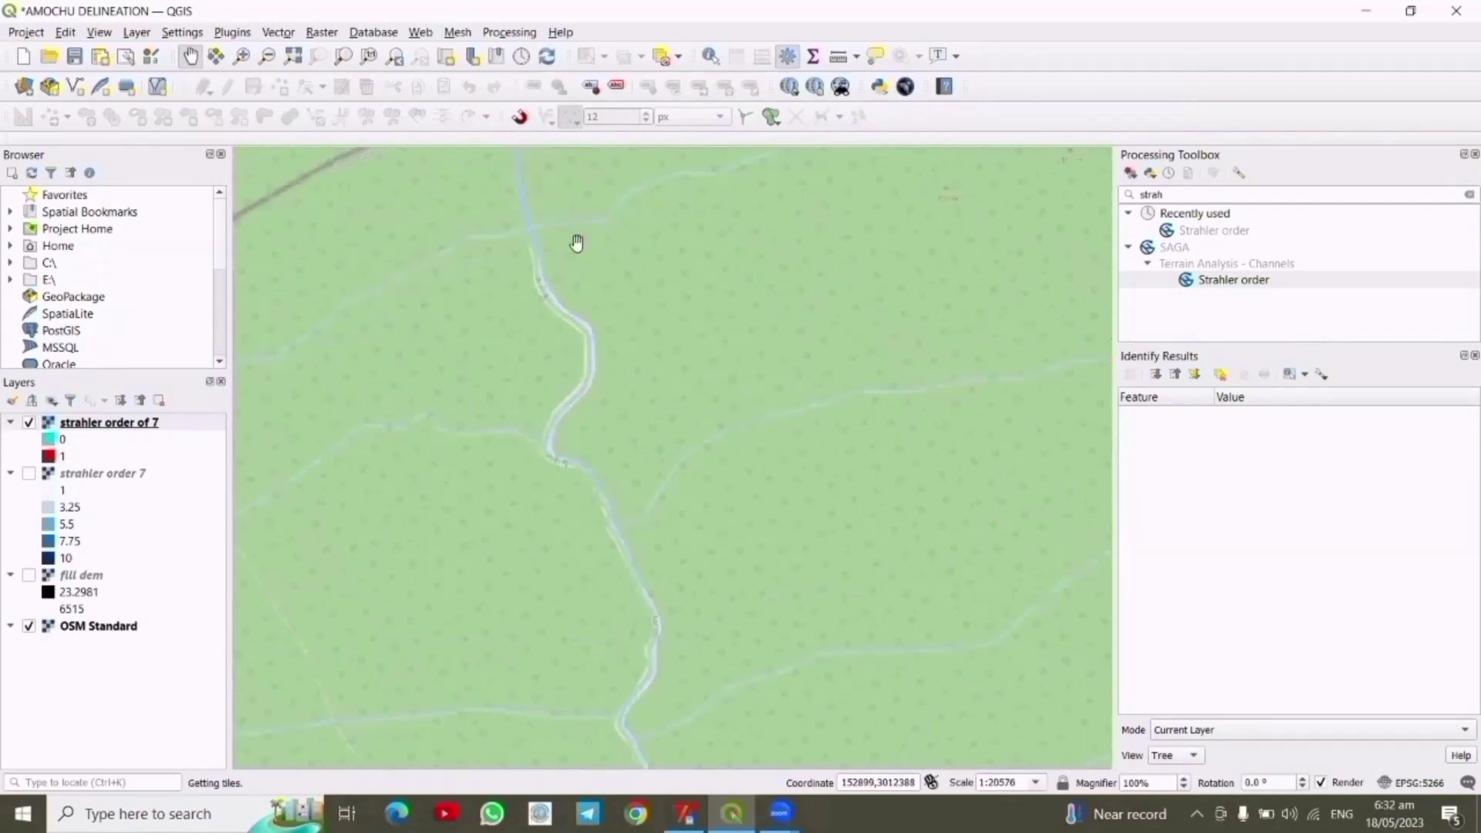
left_click_drag(576, 245, 608, 394)
scroll(610, 396, "up", 1)
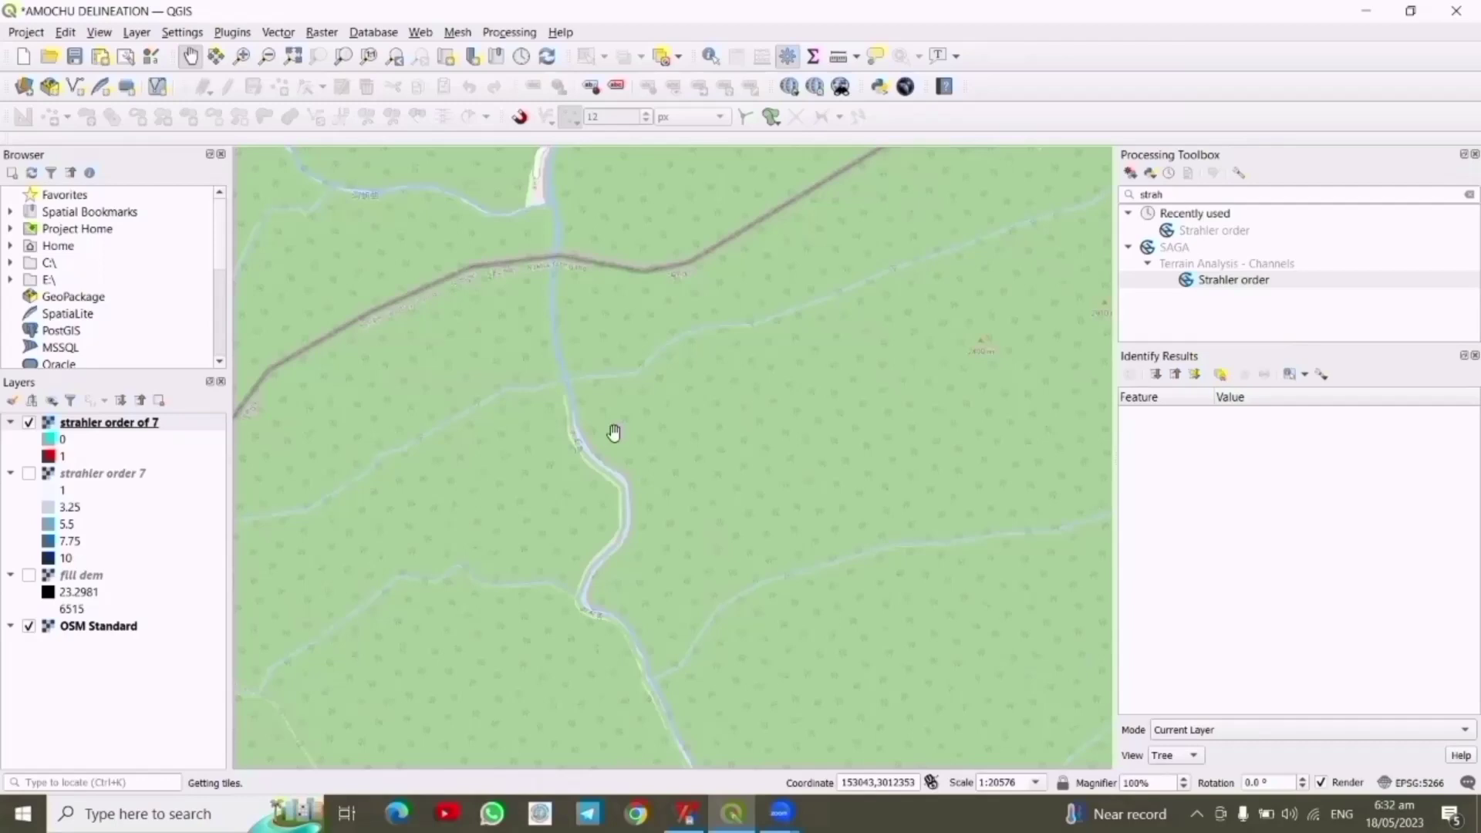
scroll(547, 322, "up", 1)
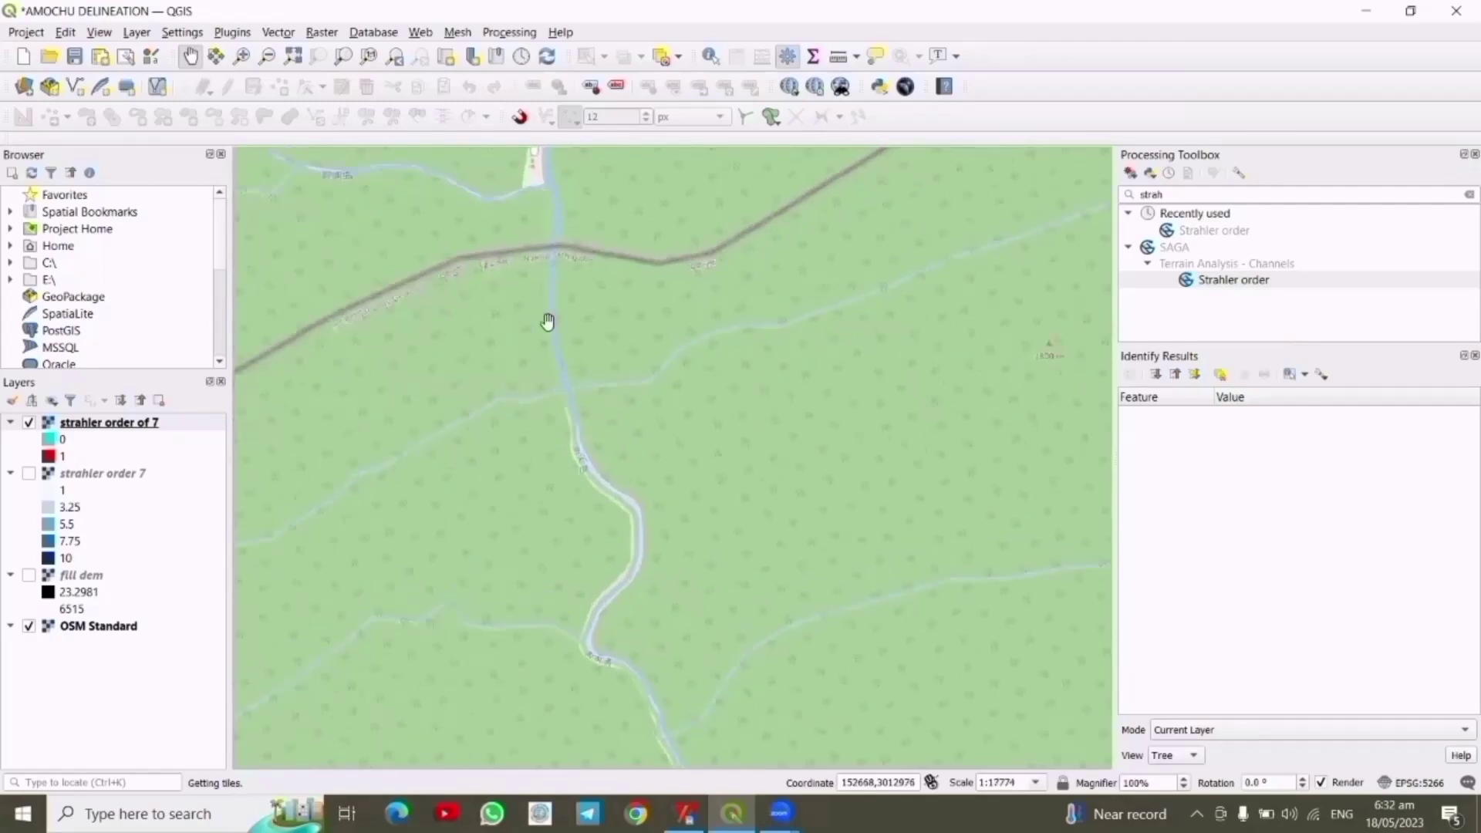
Start a new shapefile layer and name its file "length of AMOCHU" on drive E
left_click(136, 35)
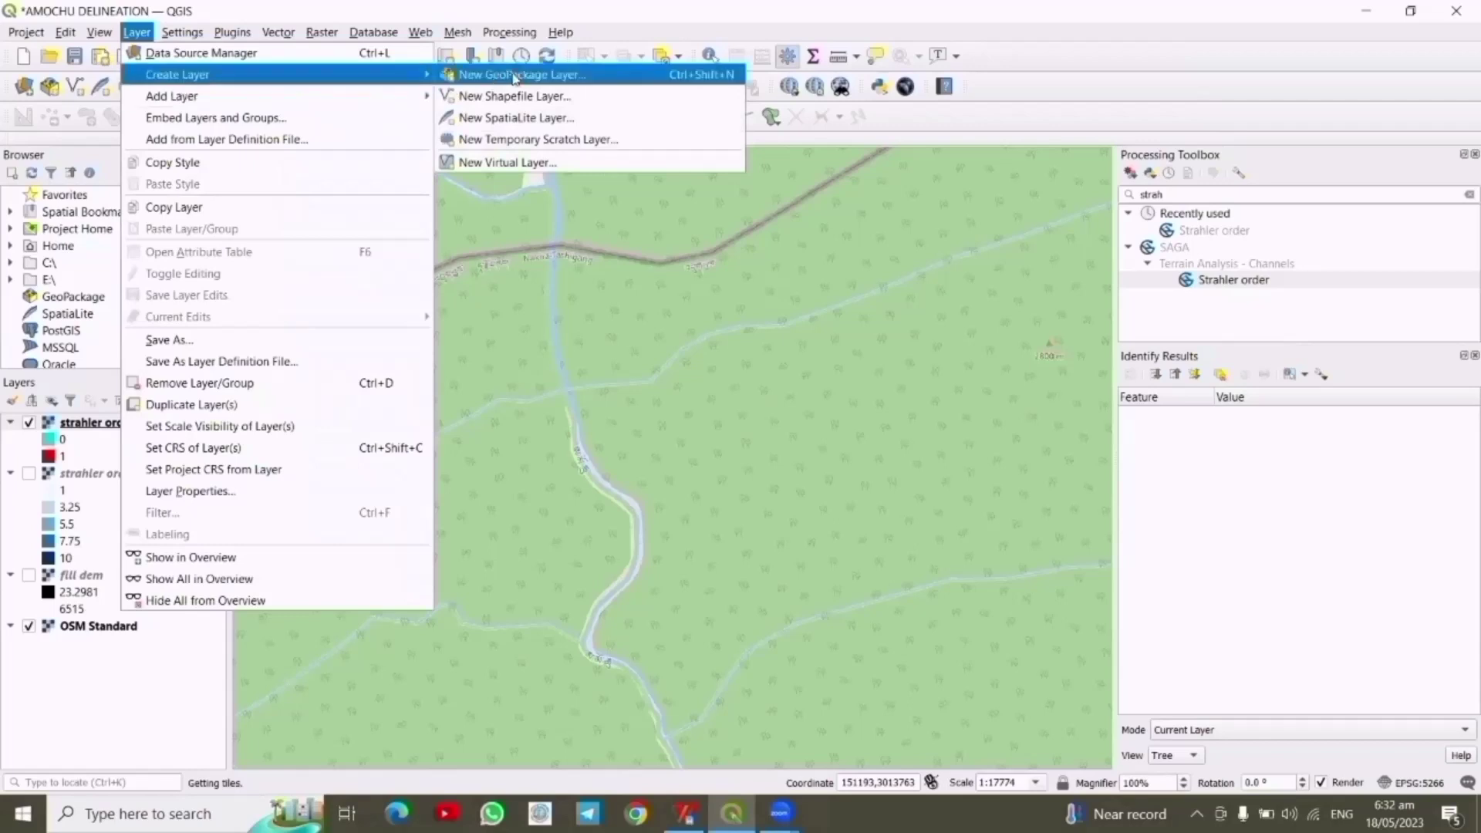
left_click(527, 98)
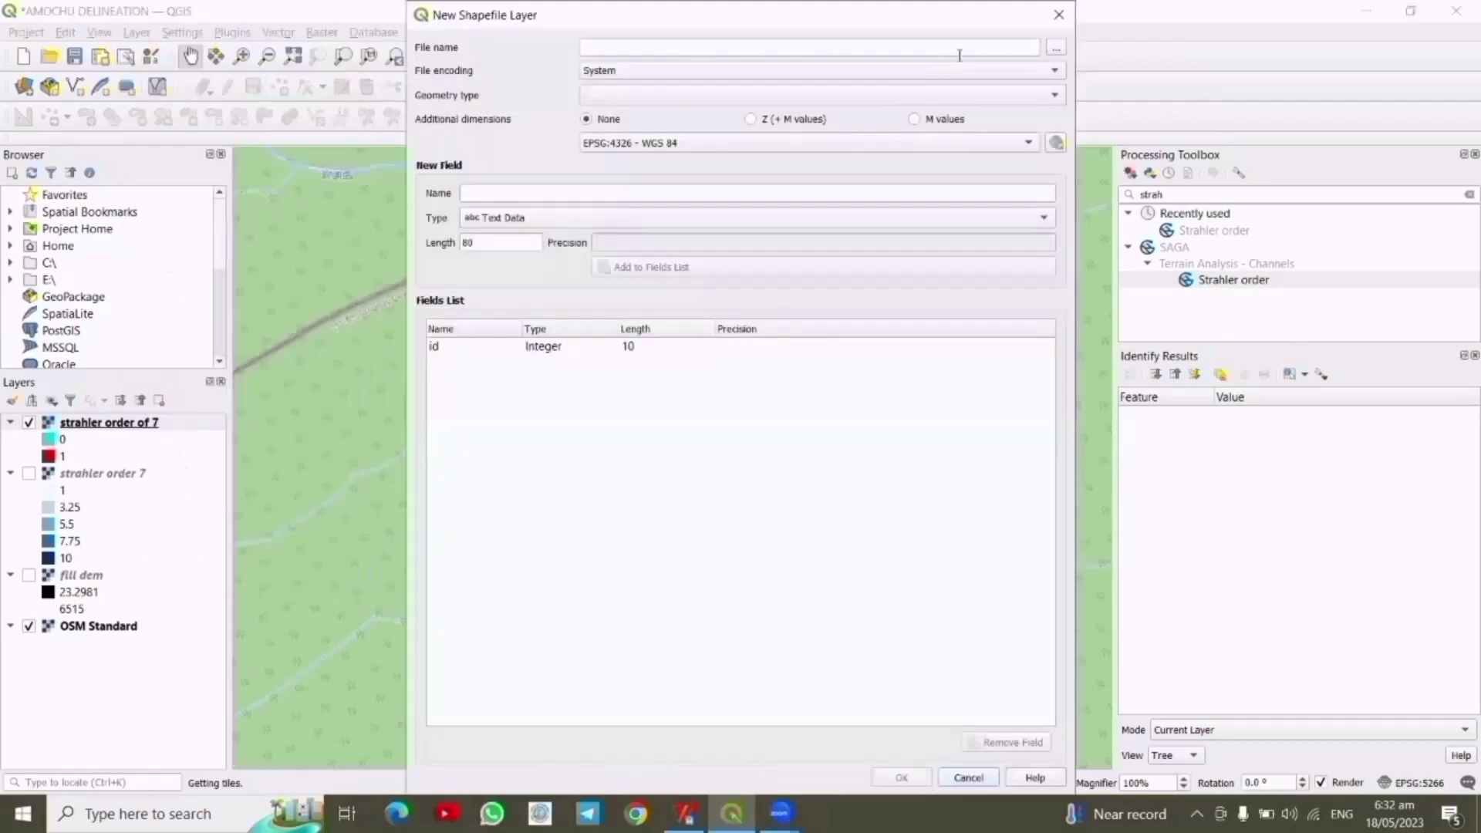
left_click(1054, 49)
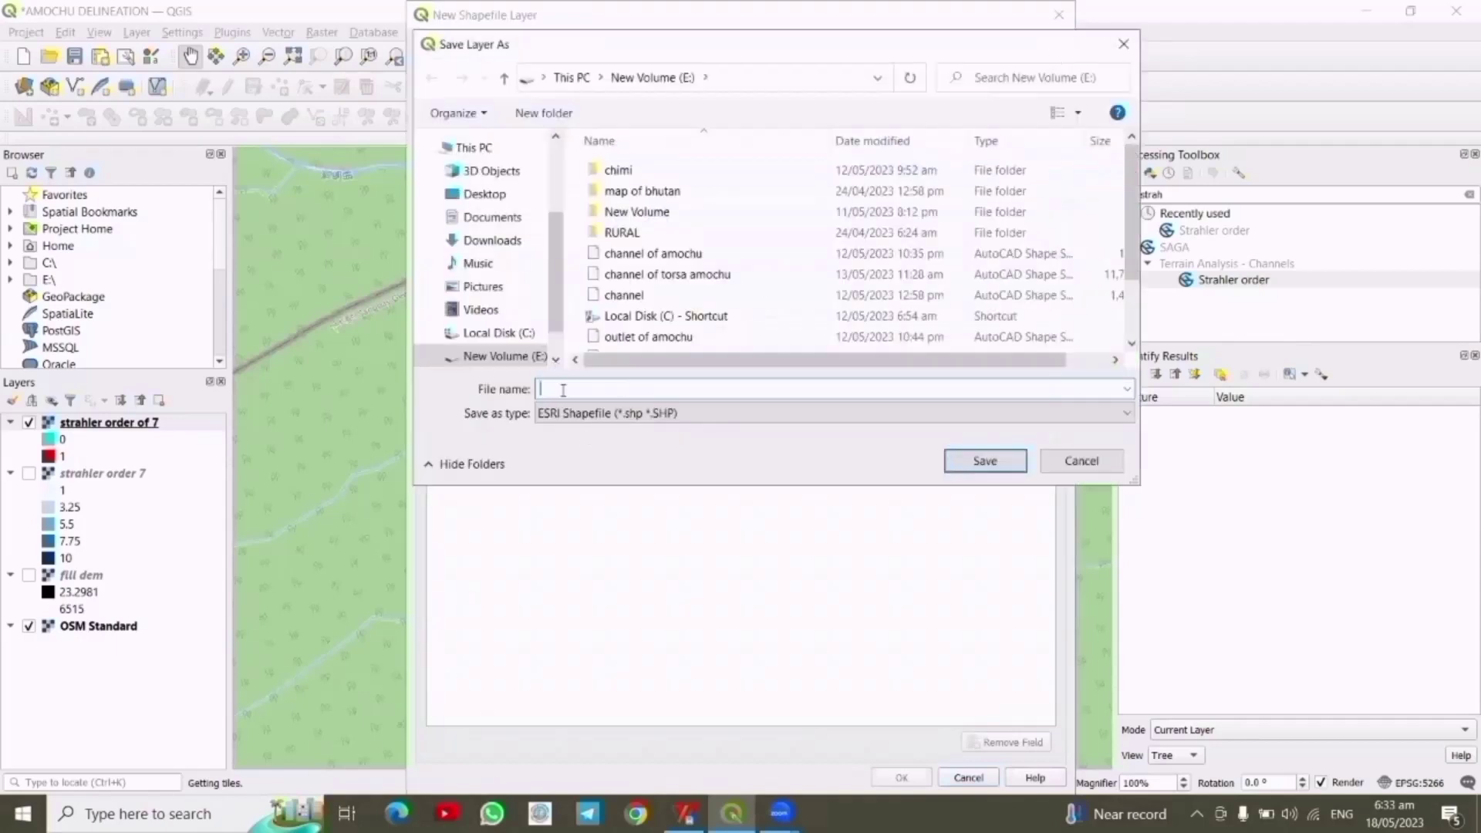
type("line")
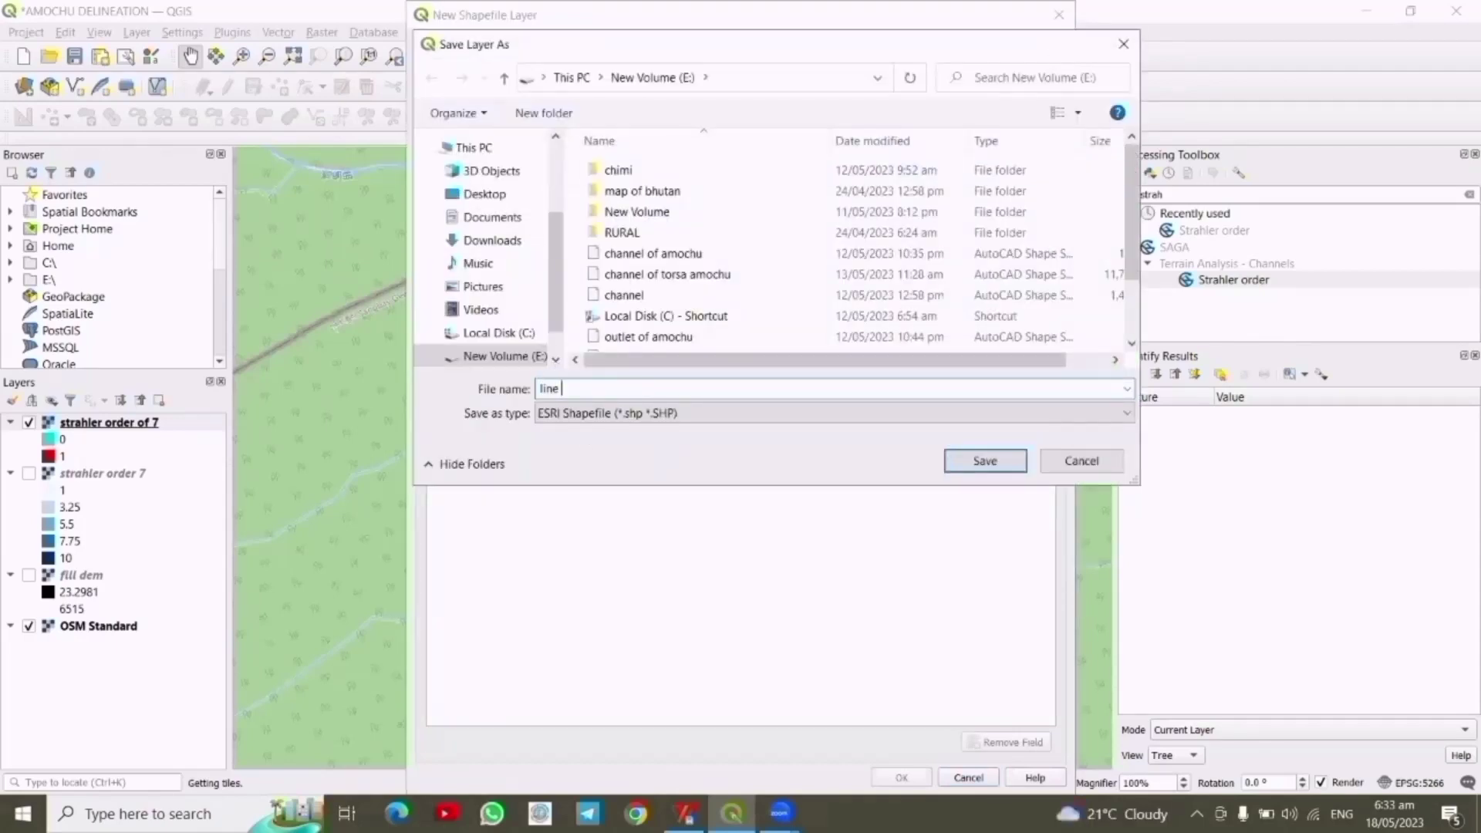
type(" of")
key("BackSpace")
key("BackSpace")
key("BackSpace")
key("BackSpace")
key("BackSpace")
key("BackSpace")
key("BackSpace")
type("lengh")
key("BackSpace")
type("th of AMOCHU")
left_click(989, 468)
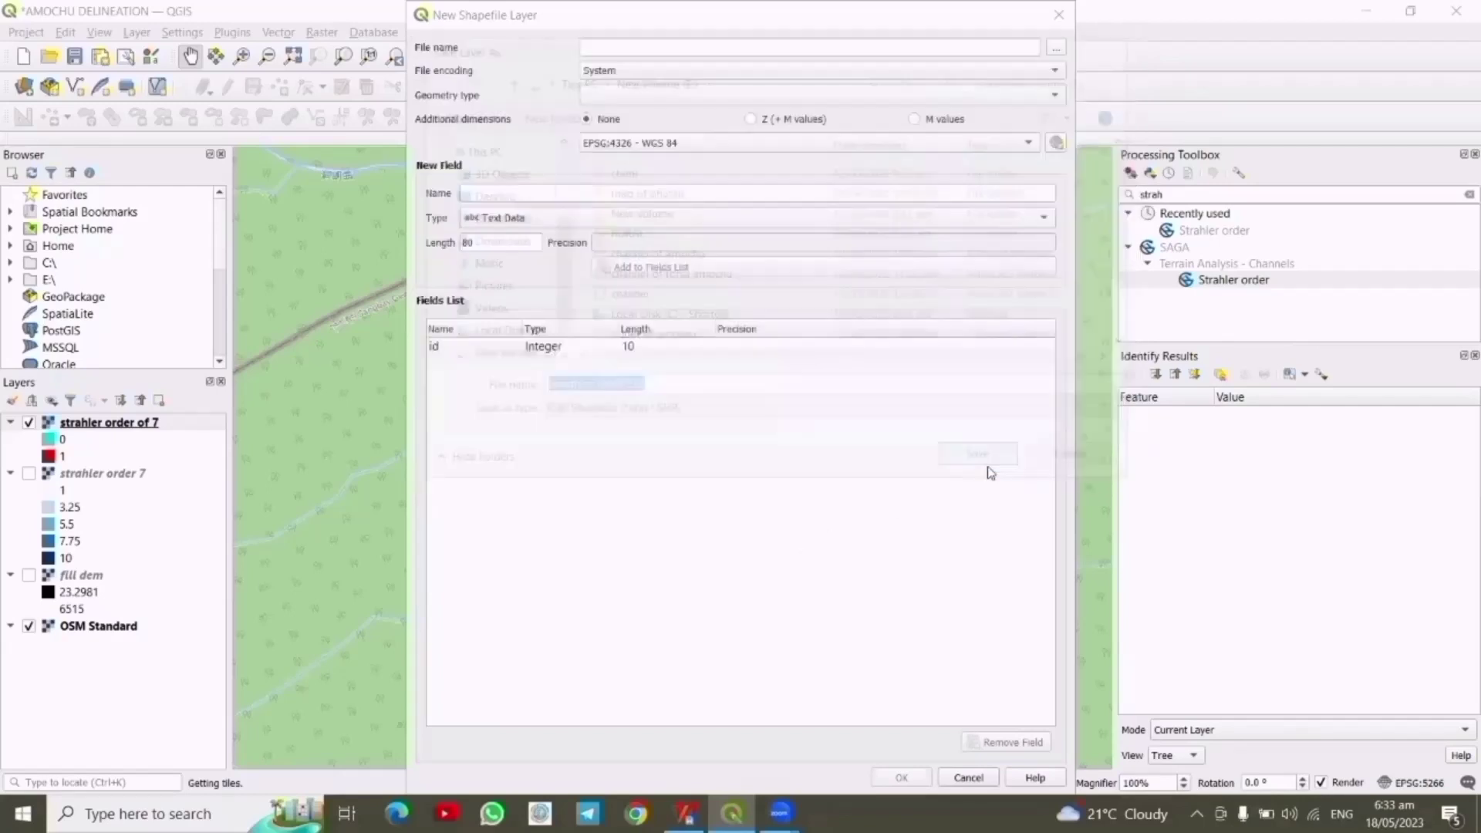
Set the geometry type to Line and create the length of AMOCHU shapefile layer
left_click(1053, 93)
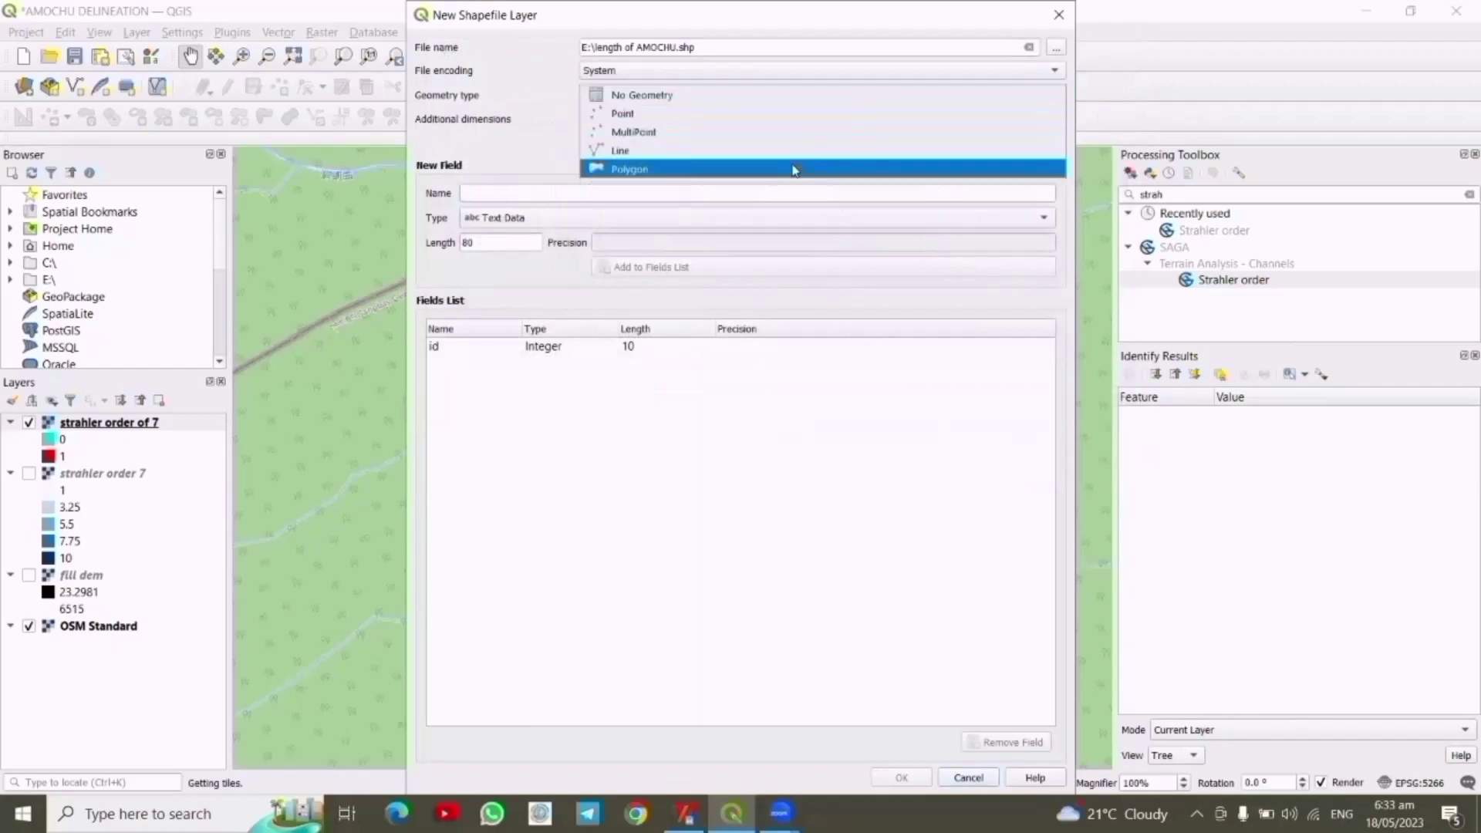
left_click(798, 152)
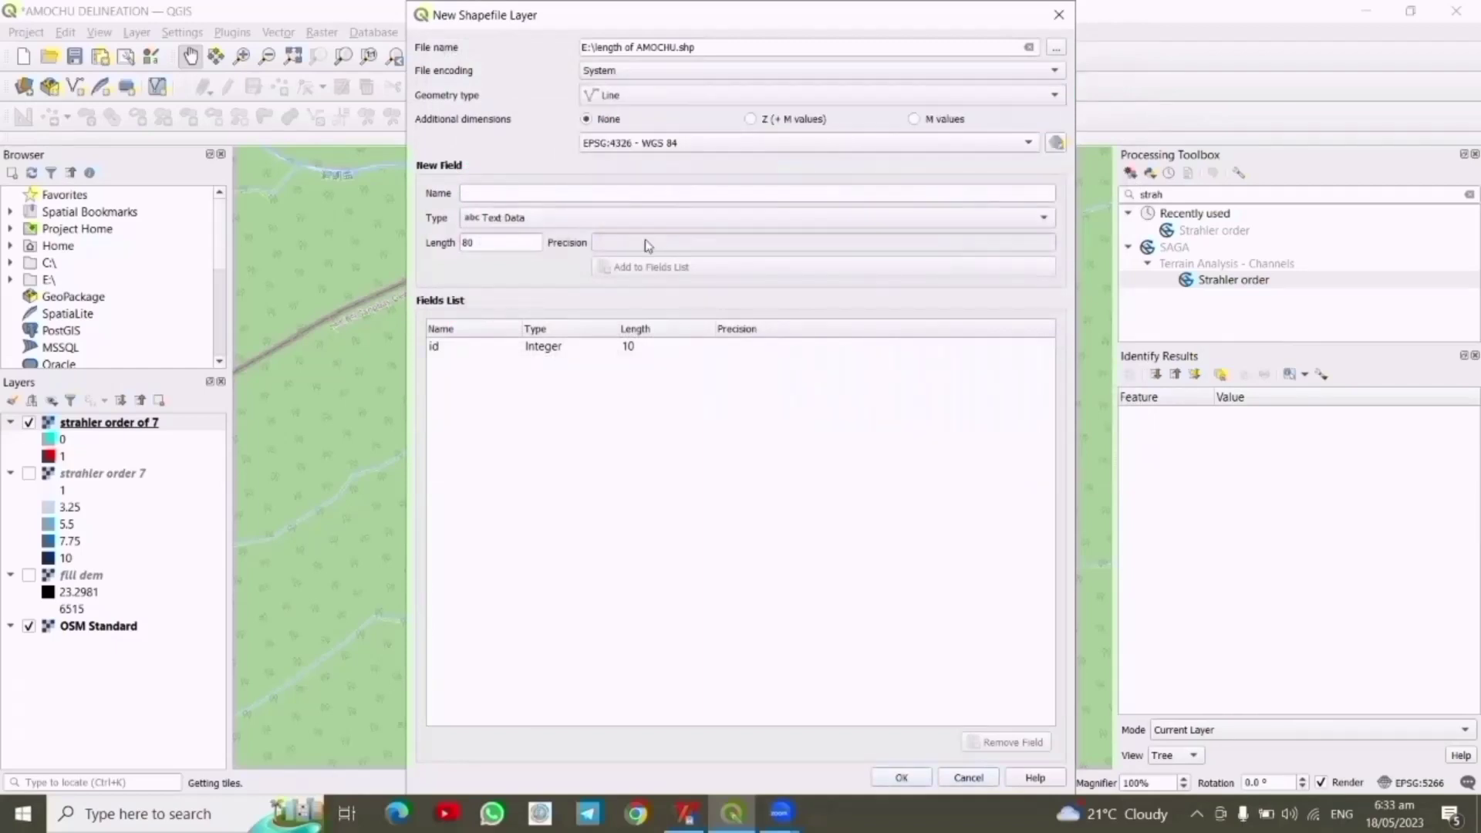
left_click(901, 778)
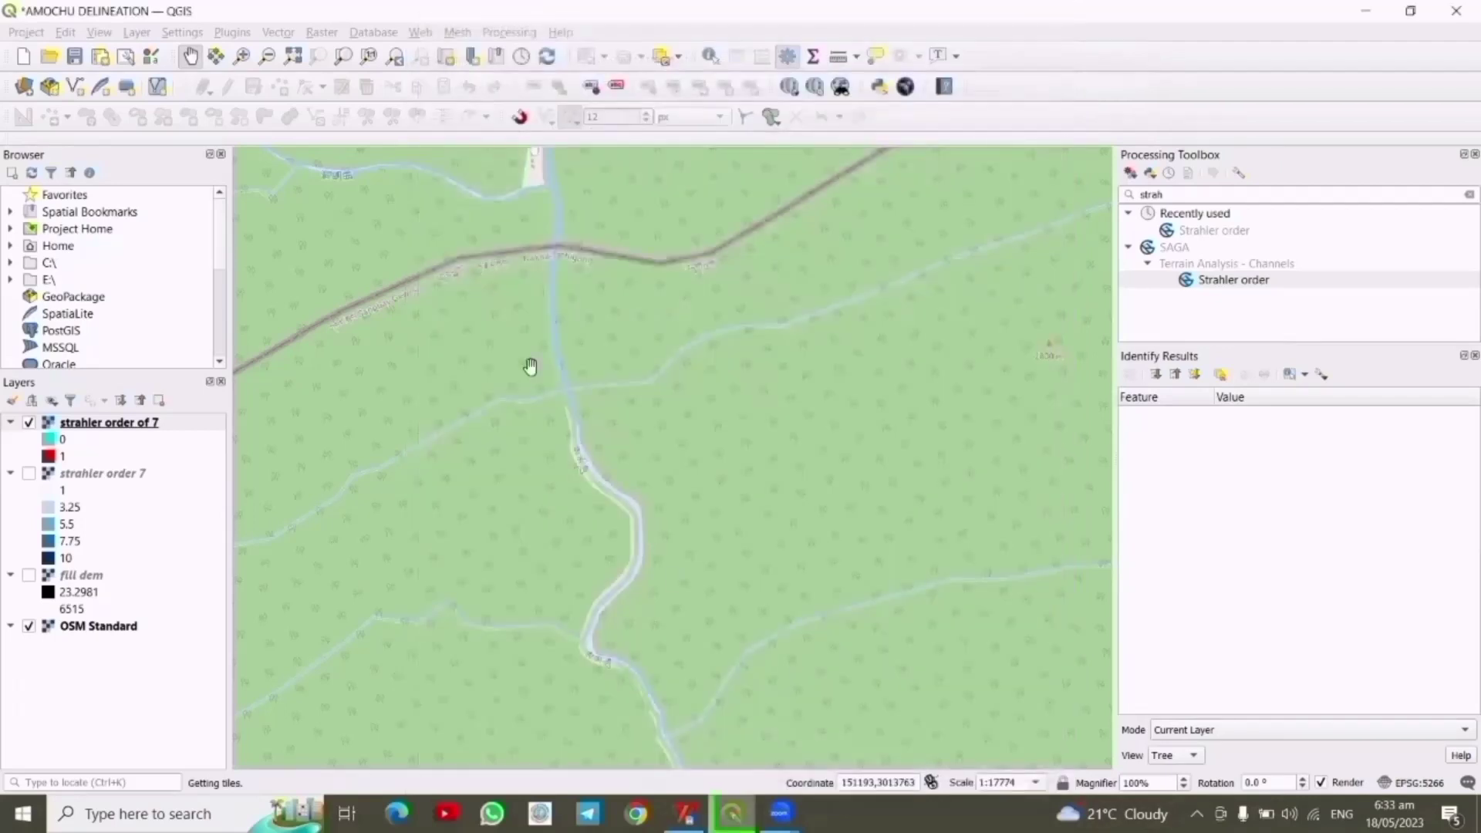
Enable editing on the length of AMOCHU layer and trace the river as a line feature downstream from the northern border crossing
left_click(229, 87)
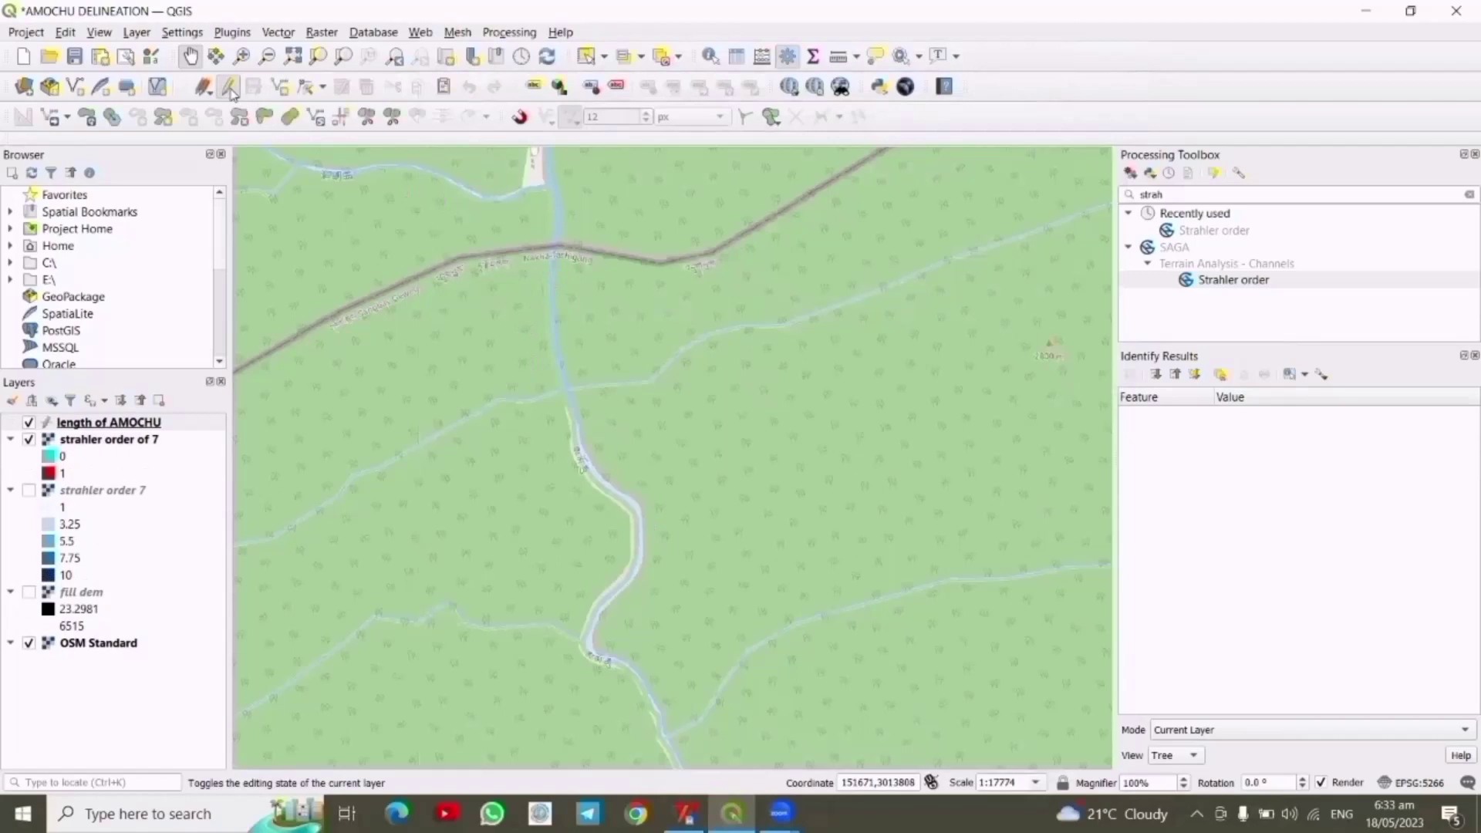
left_click(280, 87)
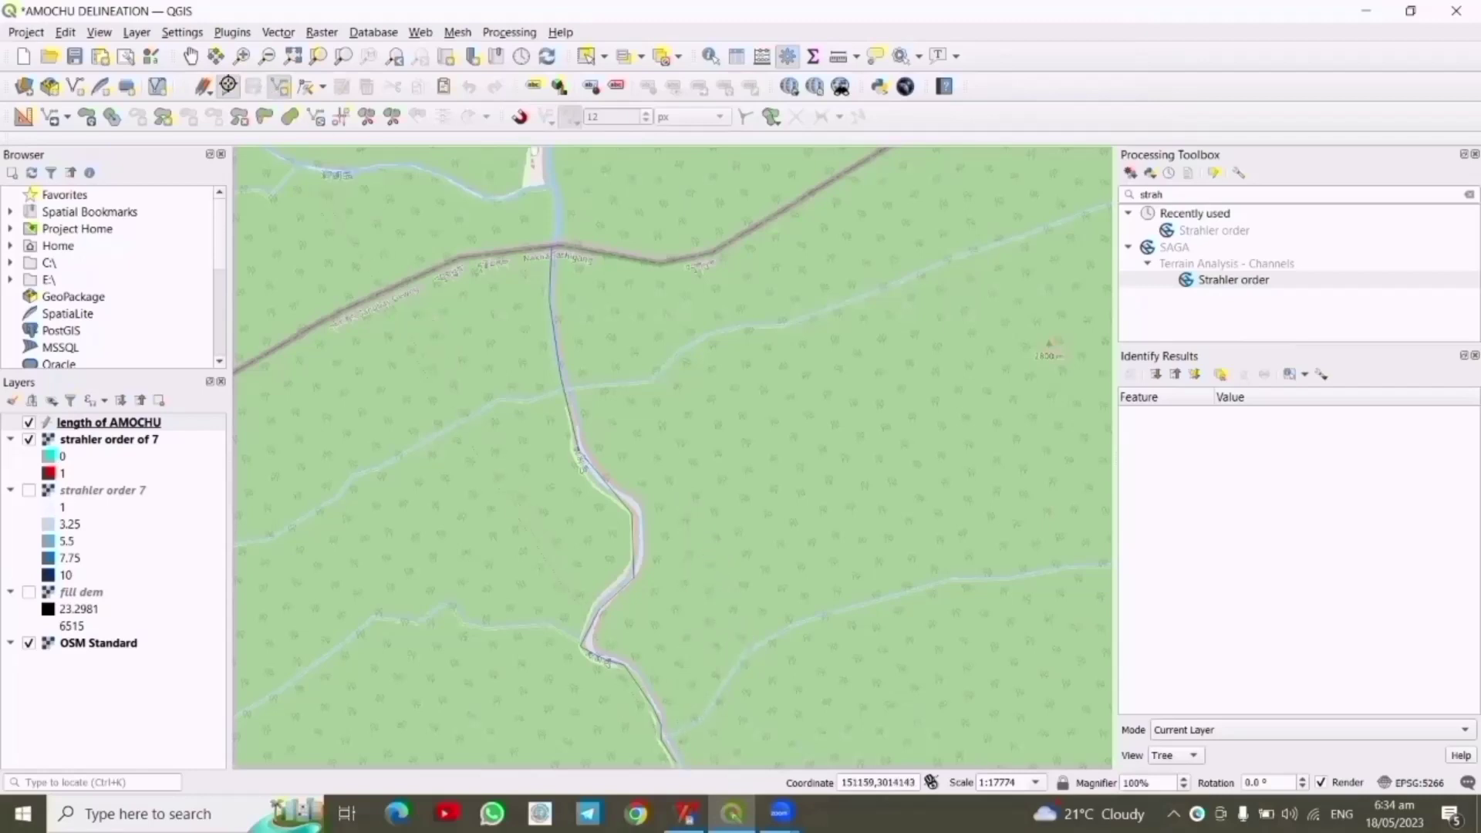
left_click(228, 85)
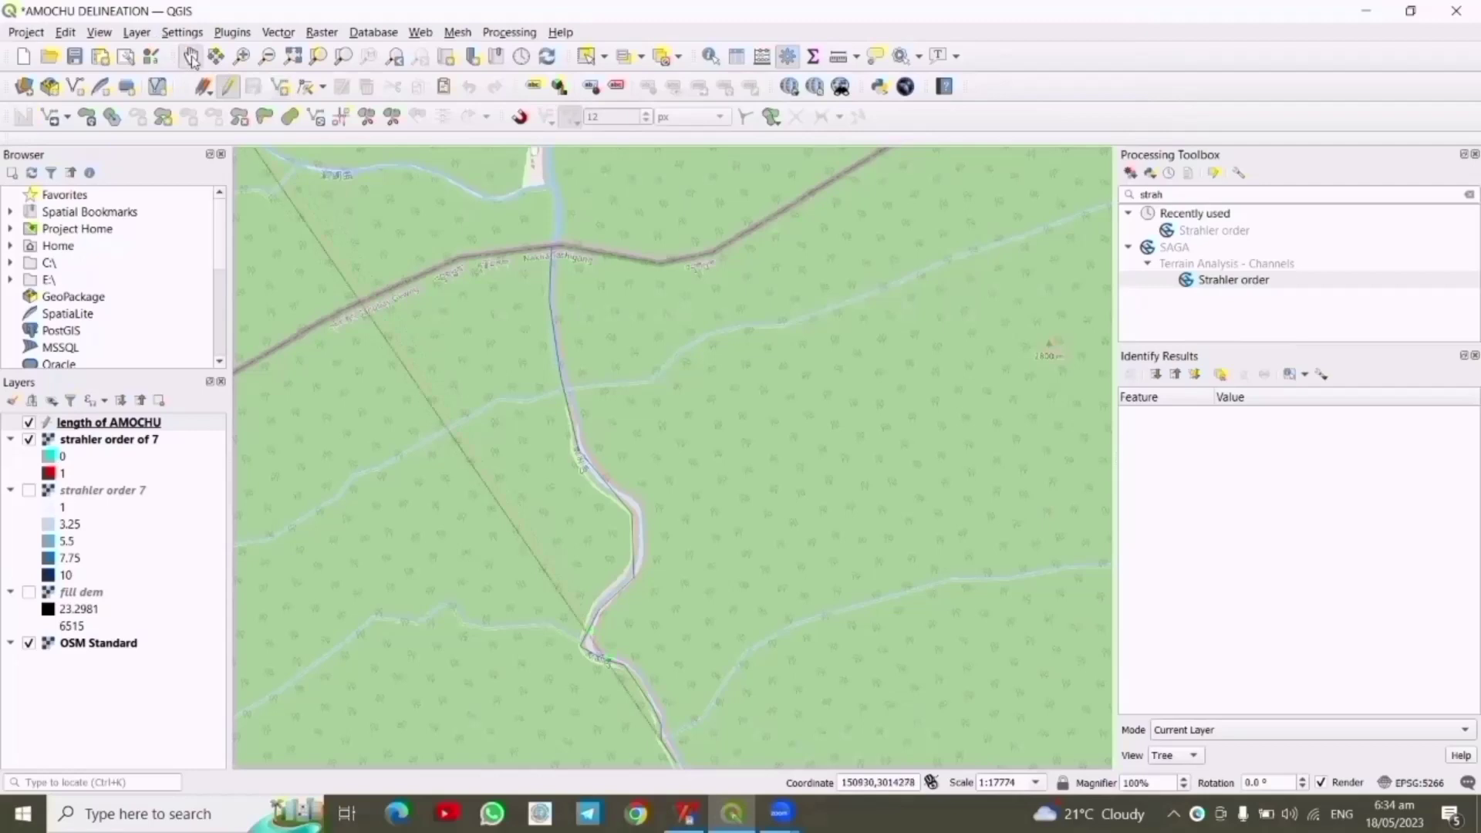
left_click(193, 57)
left_click_drag(779, 562, 605, 210)
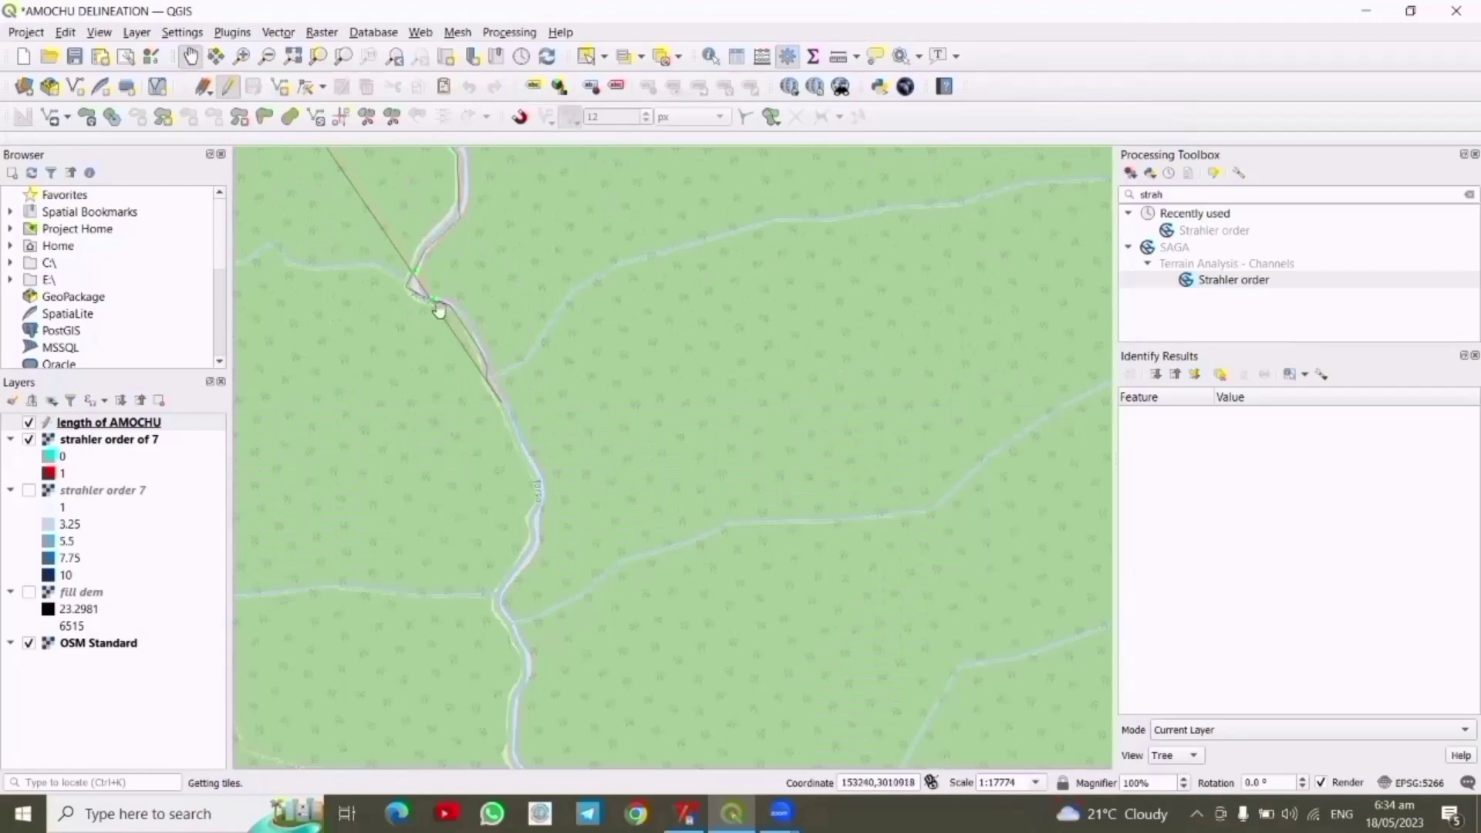
left_click(279, 87)
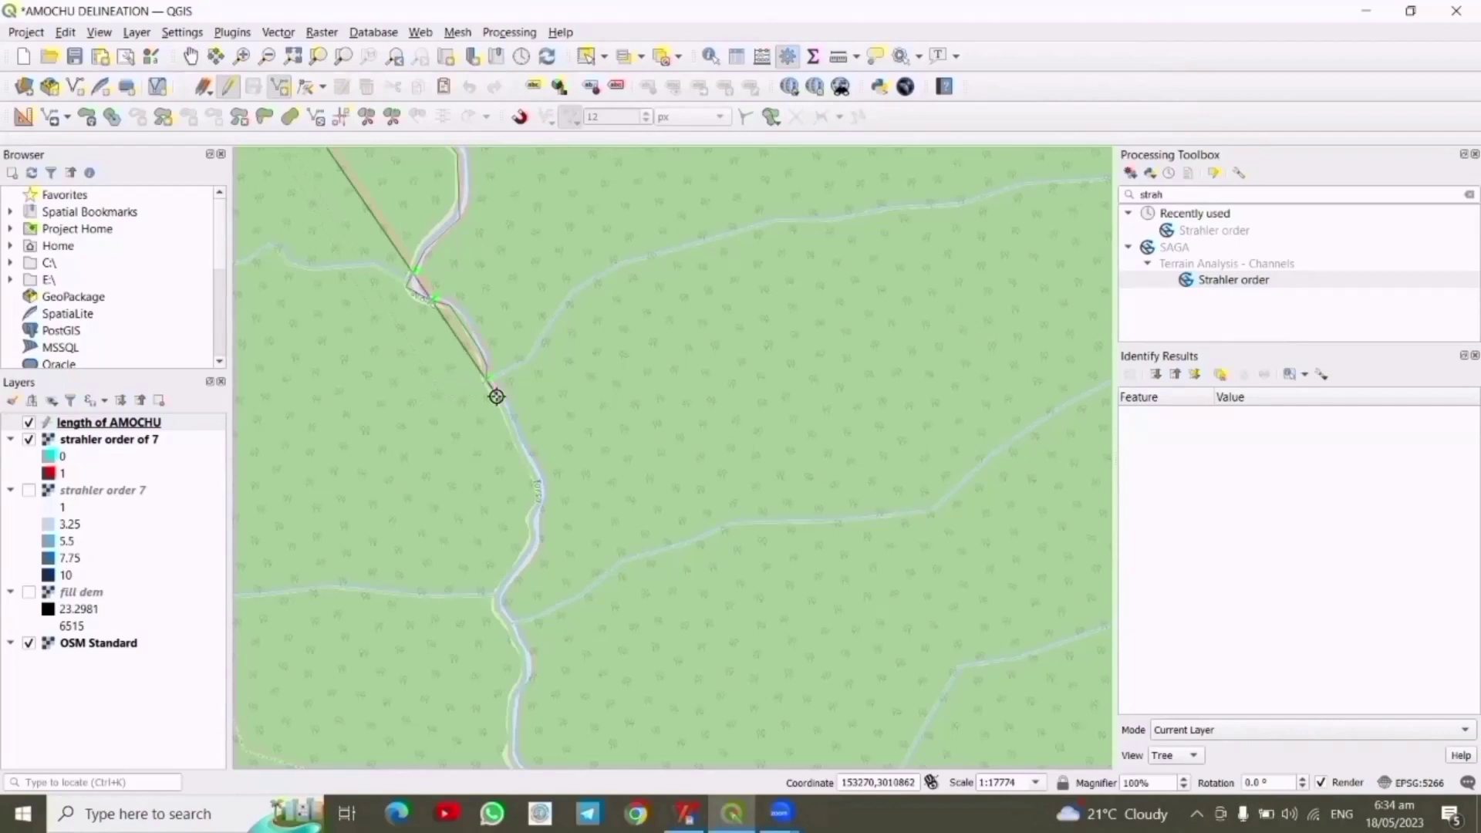
key("BackSpace")
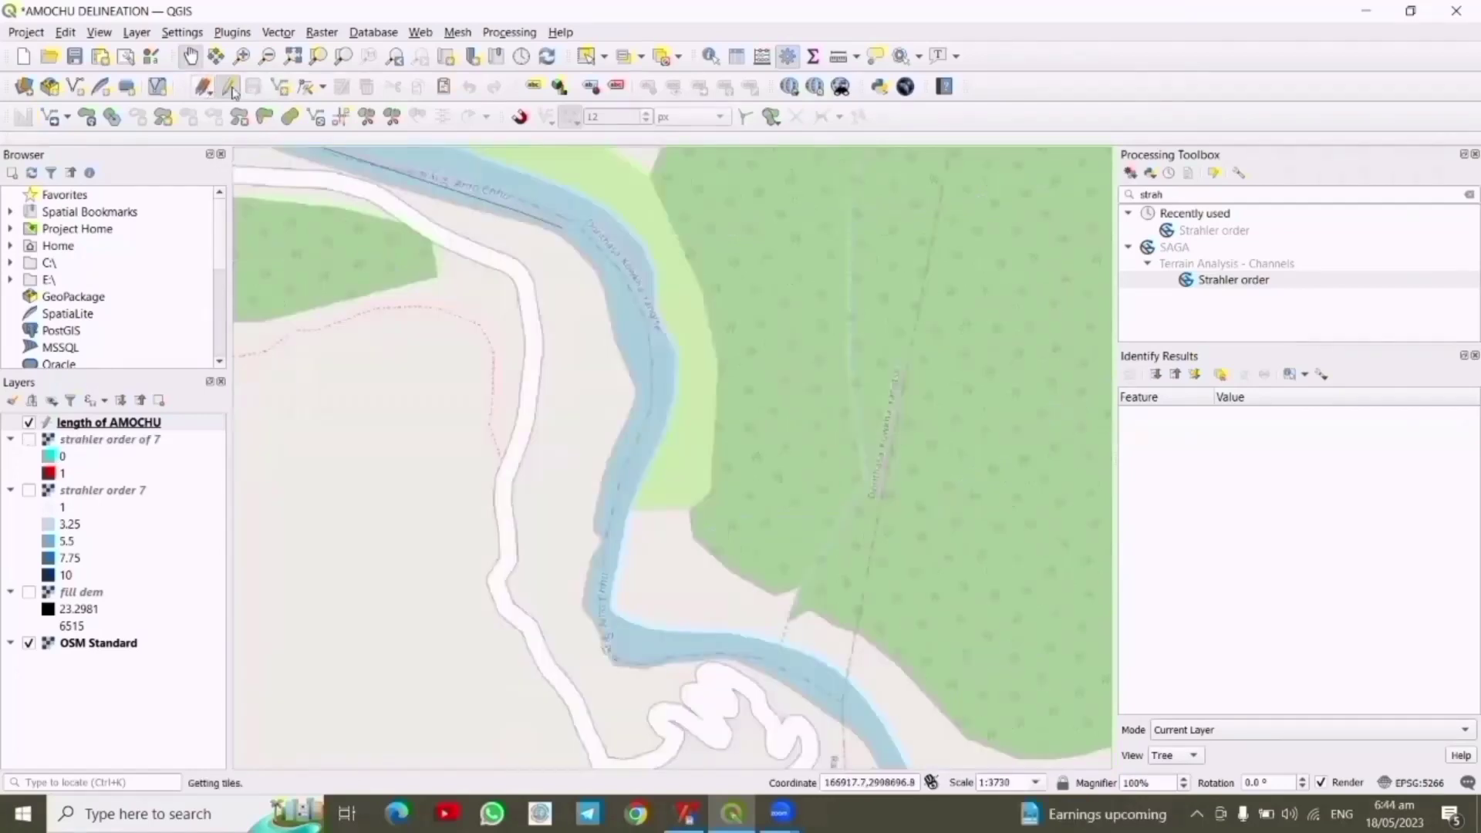
Continue digitizing the river along its channel, placing vertices around the sharp bend beside the winding road
left_click(277, 87)
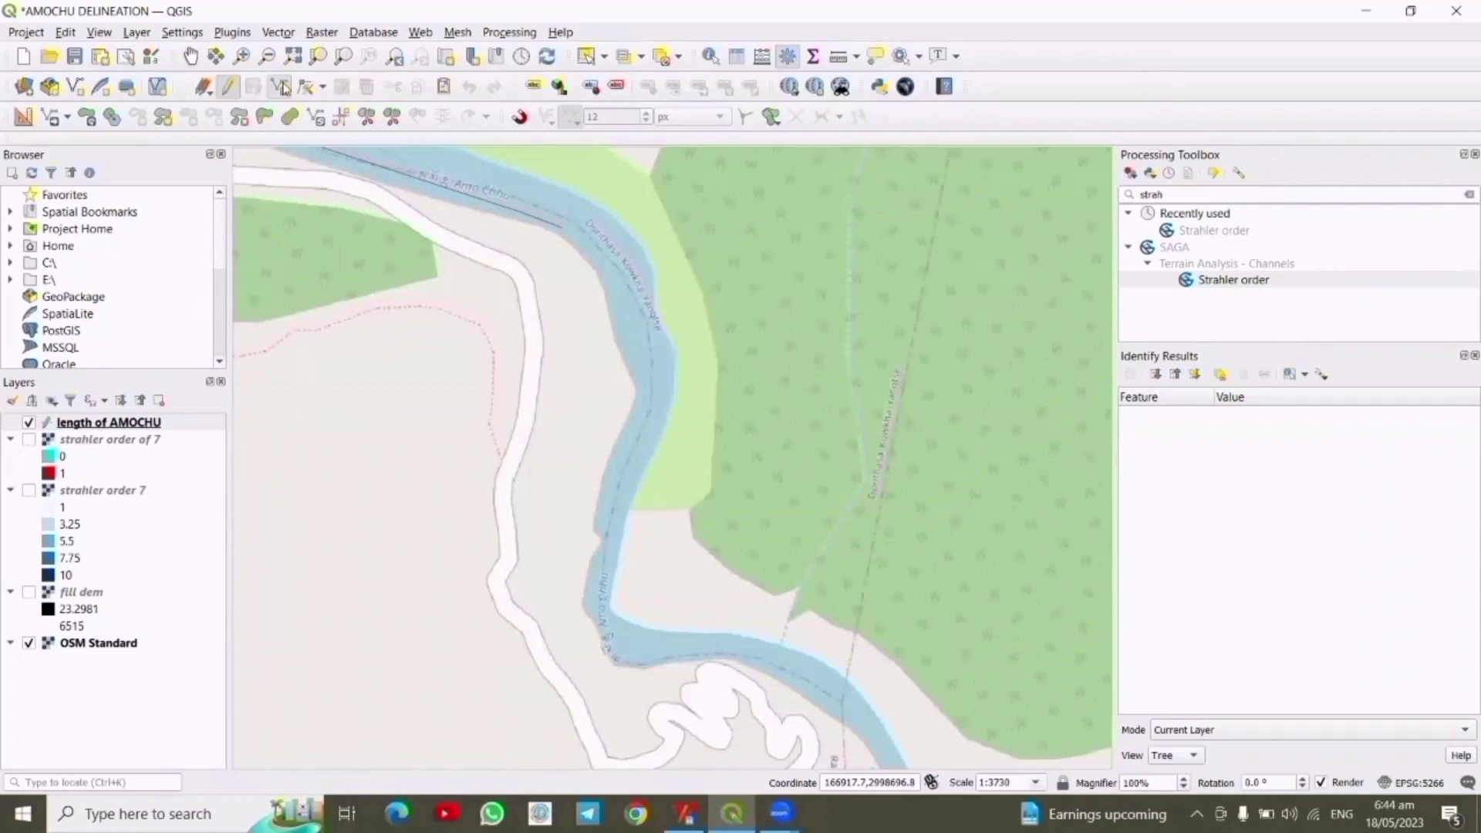
left_click(623, 270)
left_click(648, 407)
left_click(610, 527)
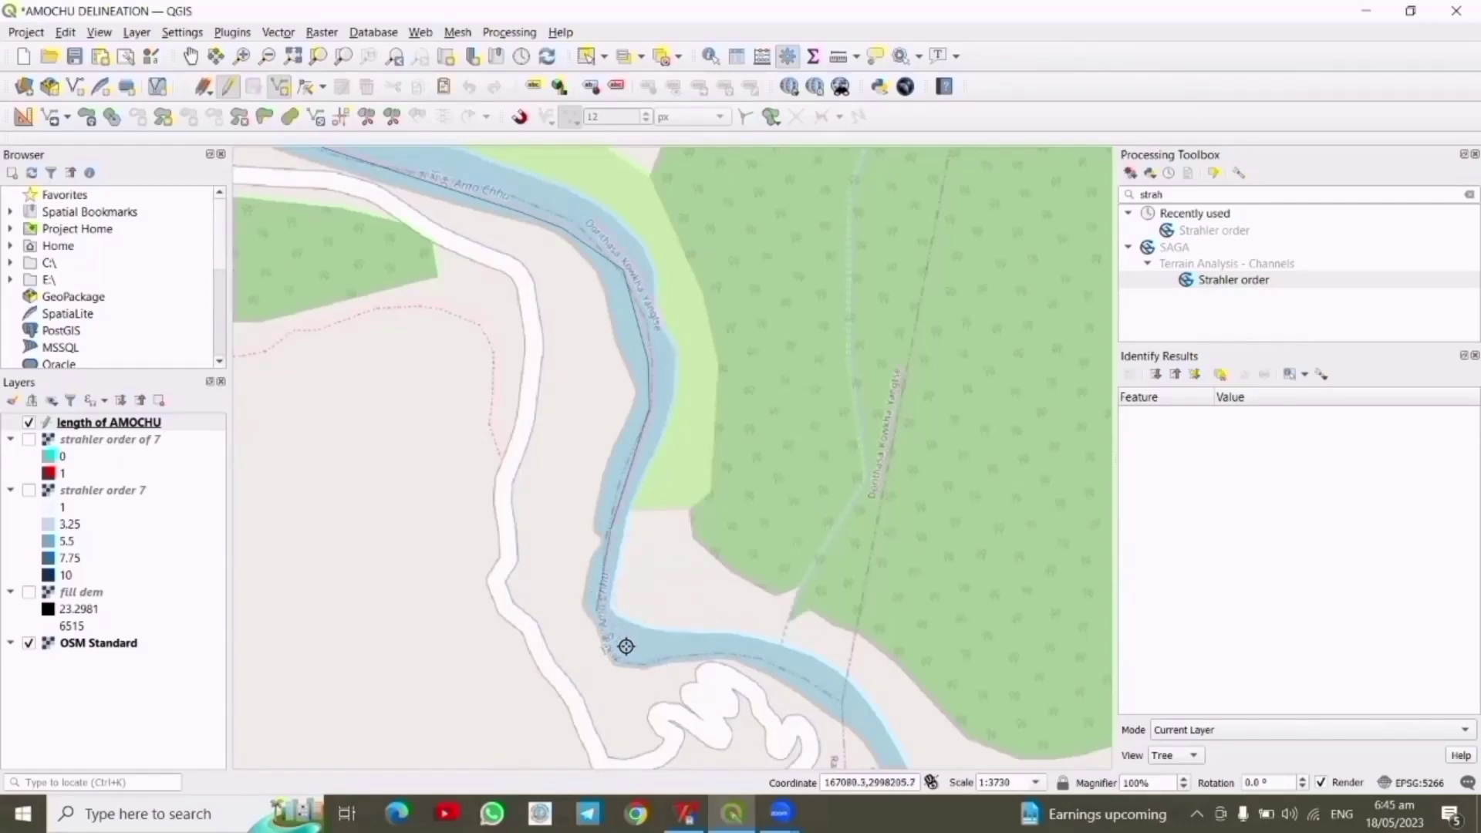
left_click(755, 653)
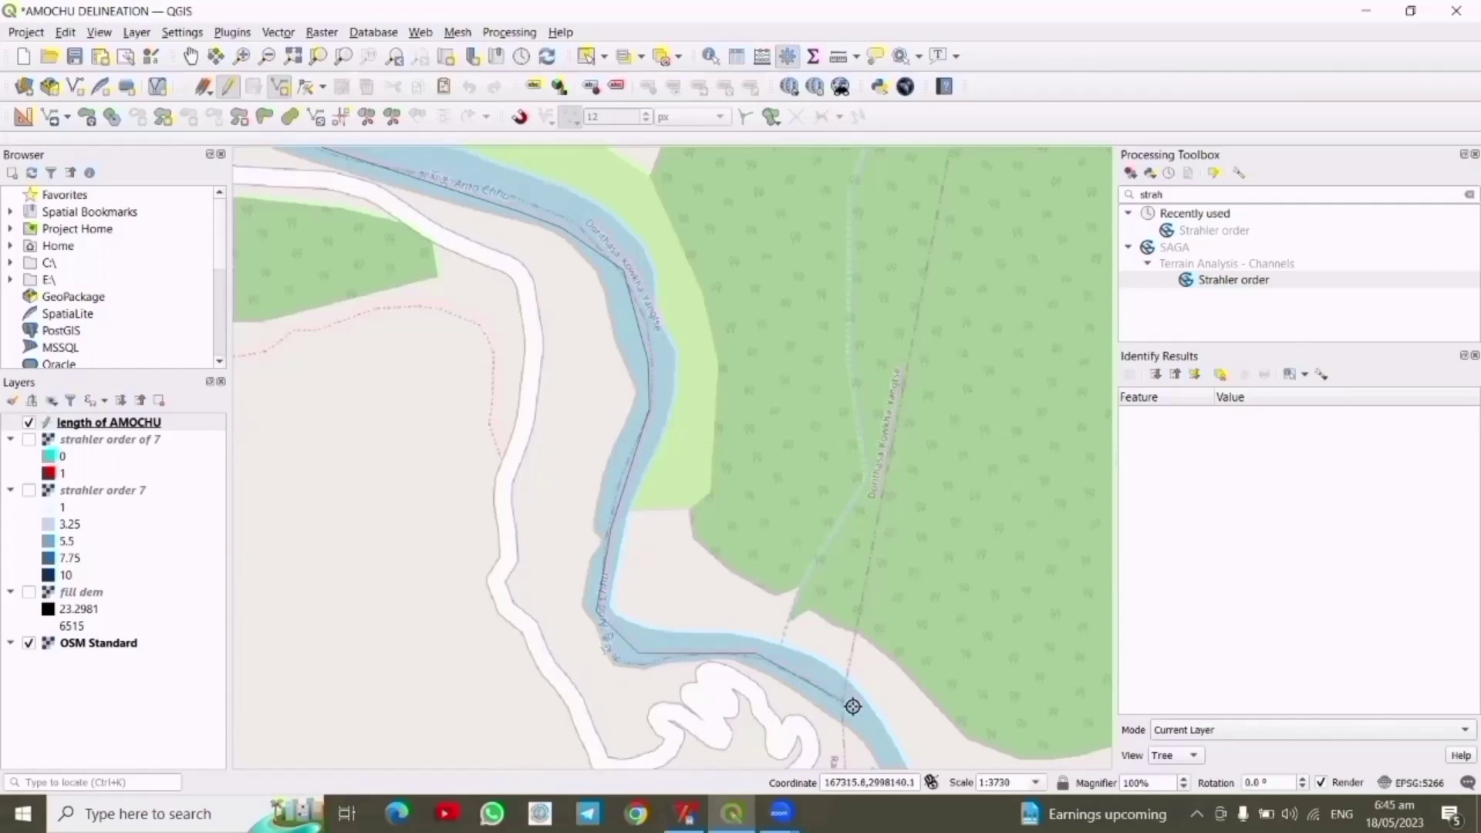
left_click(853, 706)
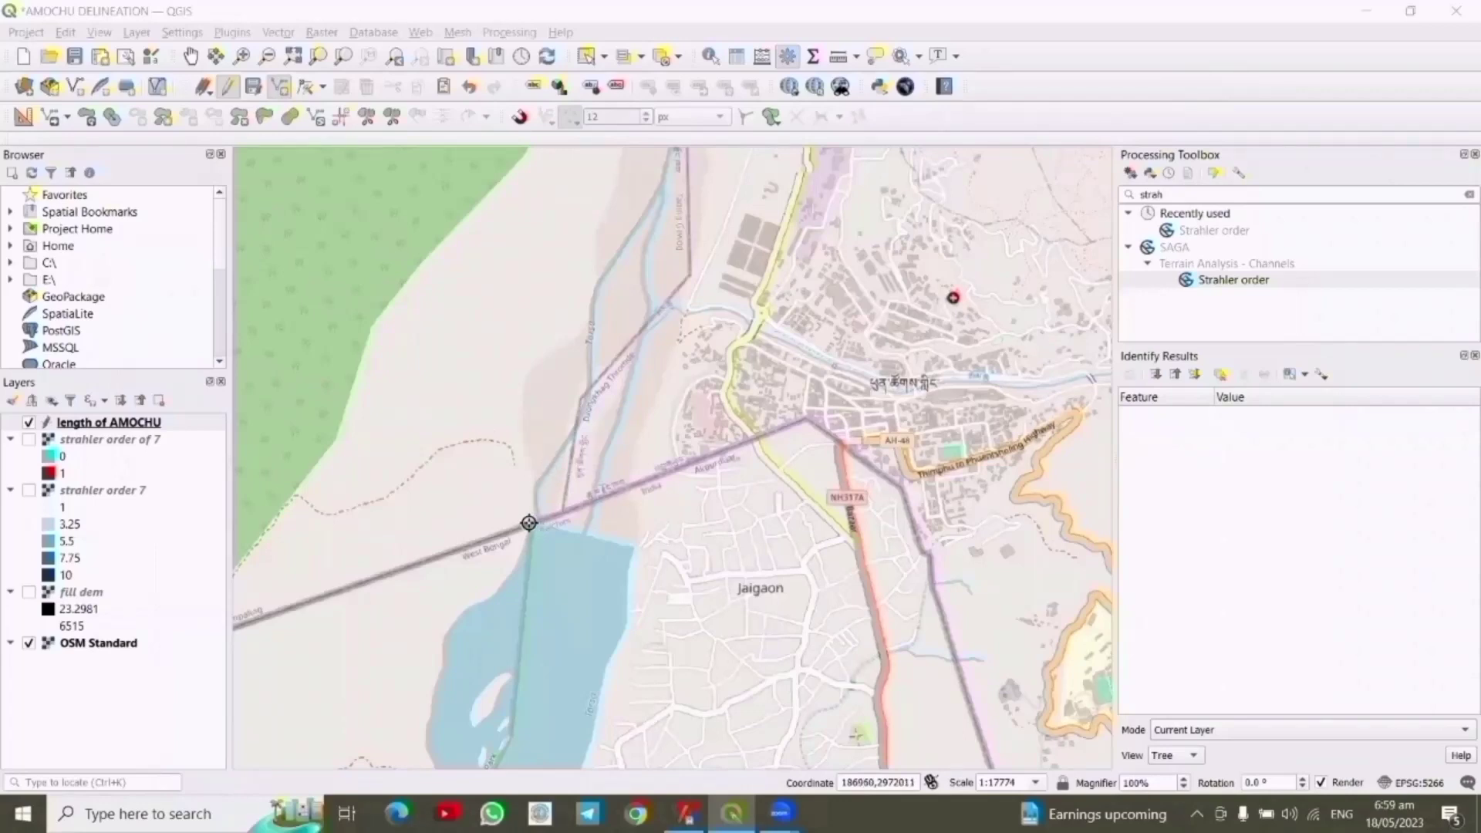
Hide the OSM Standard basemap and fit the map to the length of AMOCHU layer
left_click(139, 423)
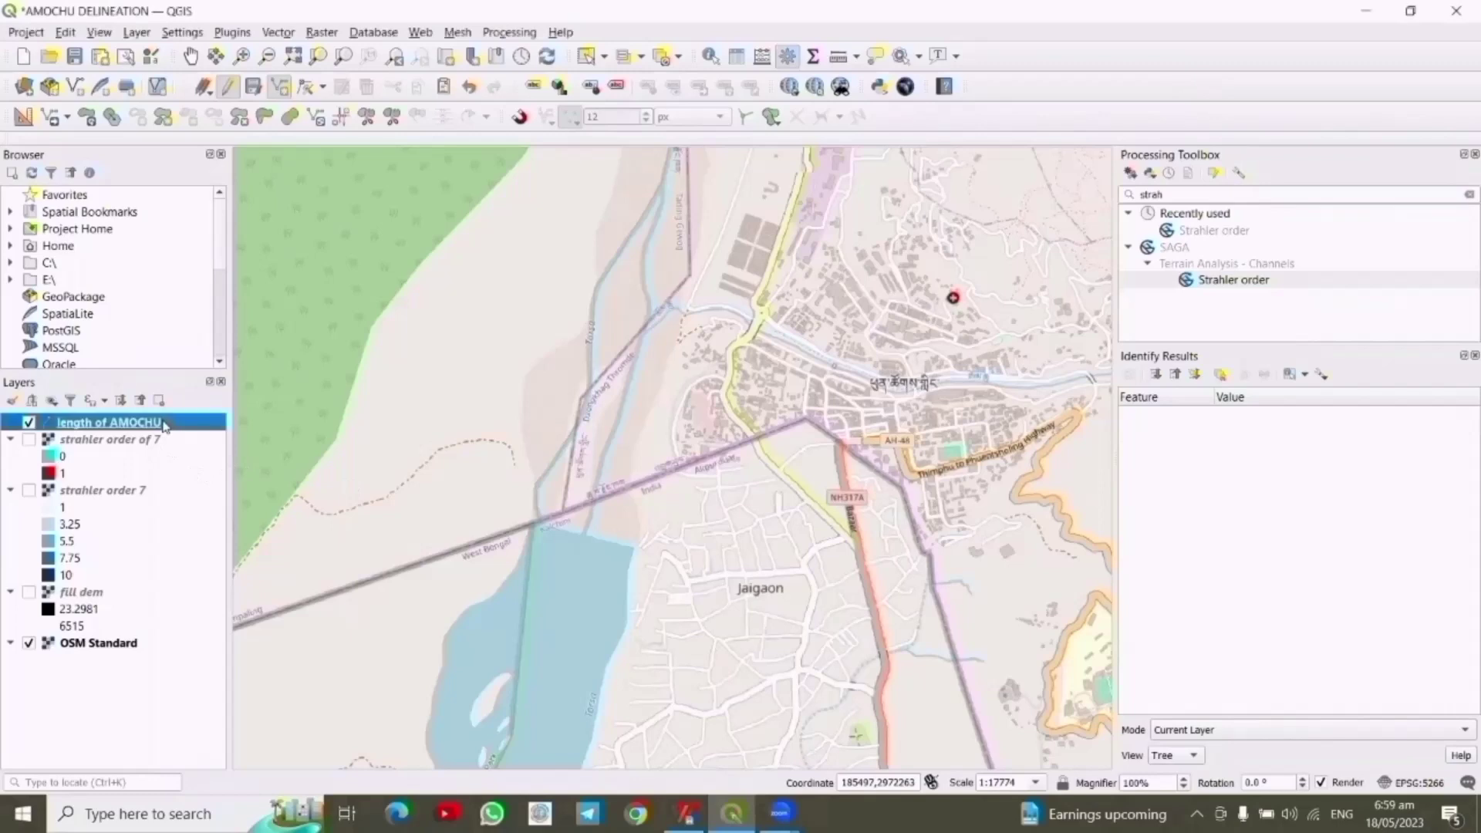
left_click(29, 644)
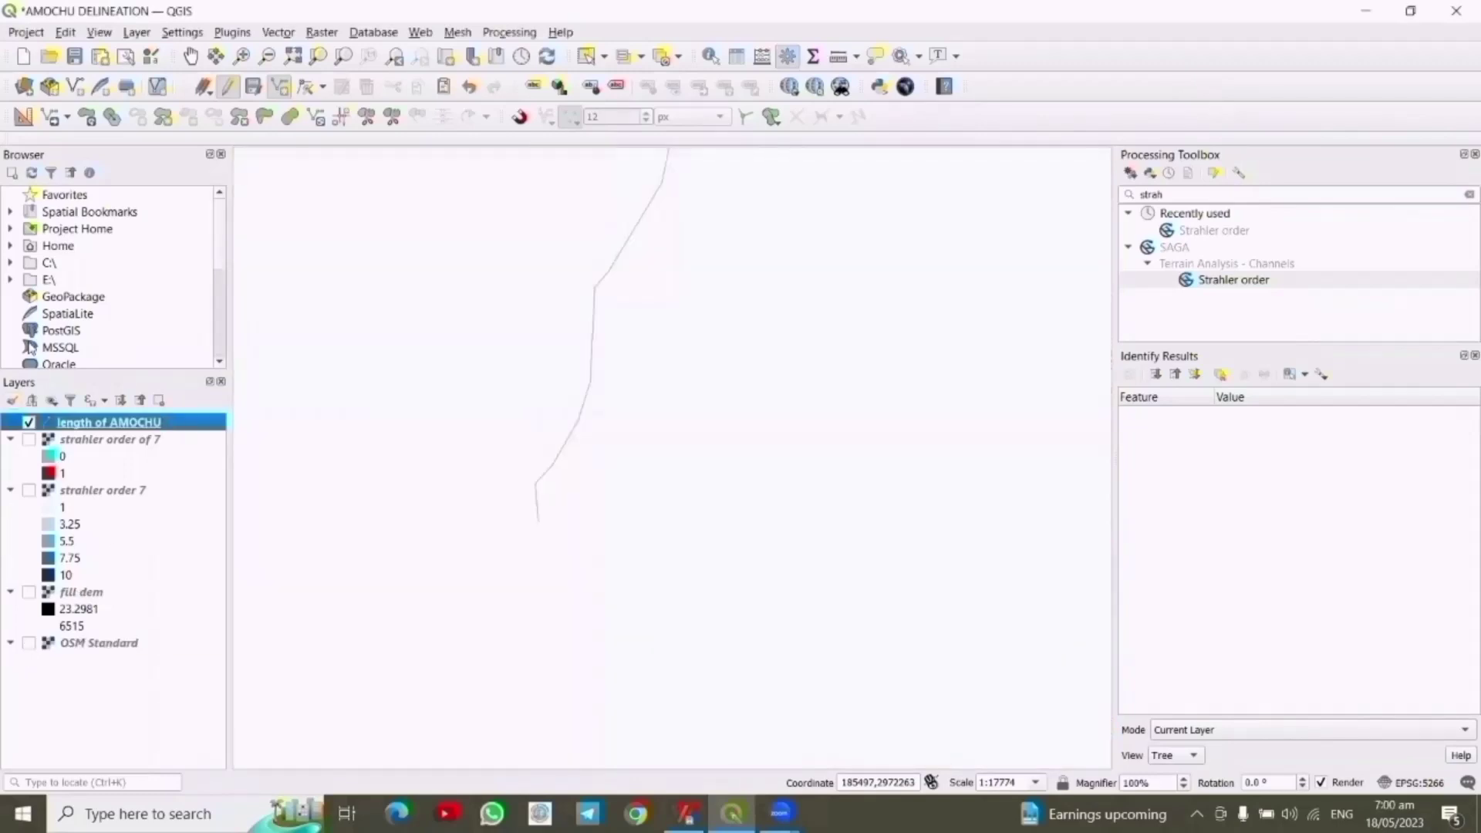
right_click(101, 427)
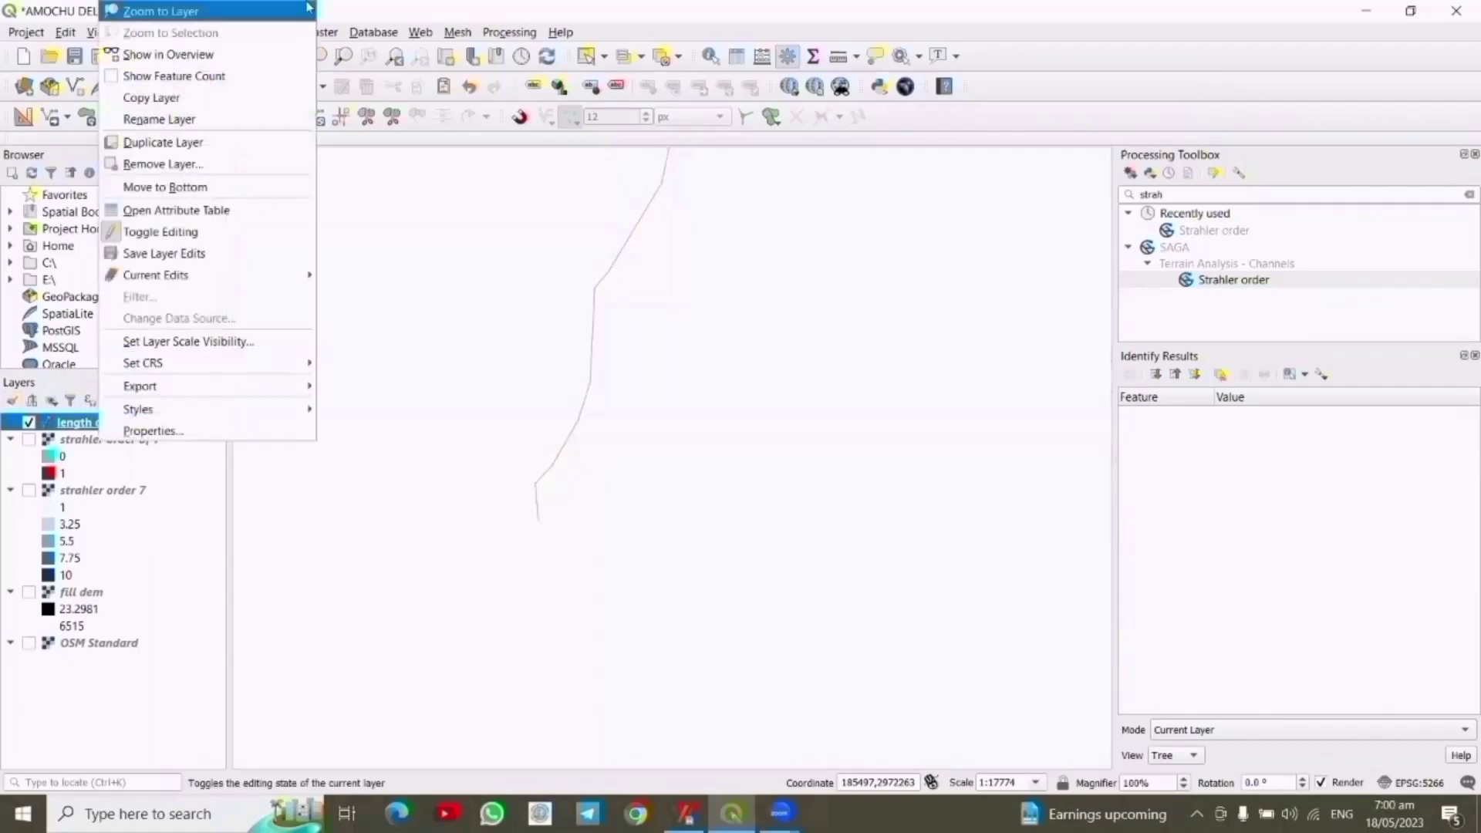
left_click(233, 10)
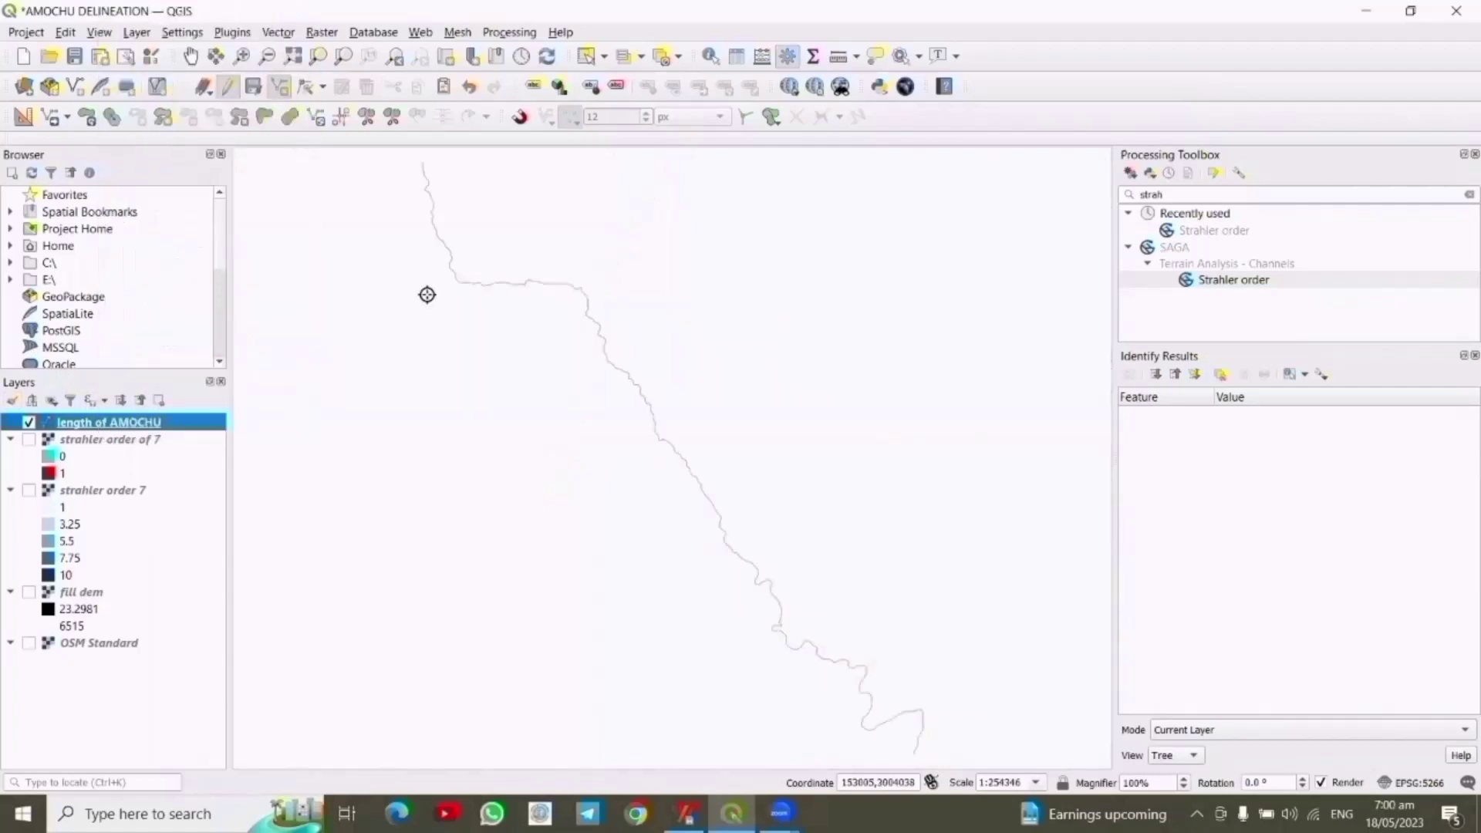
Set the simple line colour of the length of AMOCHU layer to light cyan, RGB 145, 255, 255
right_click(136, 429)
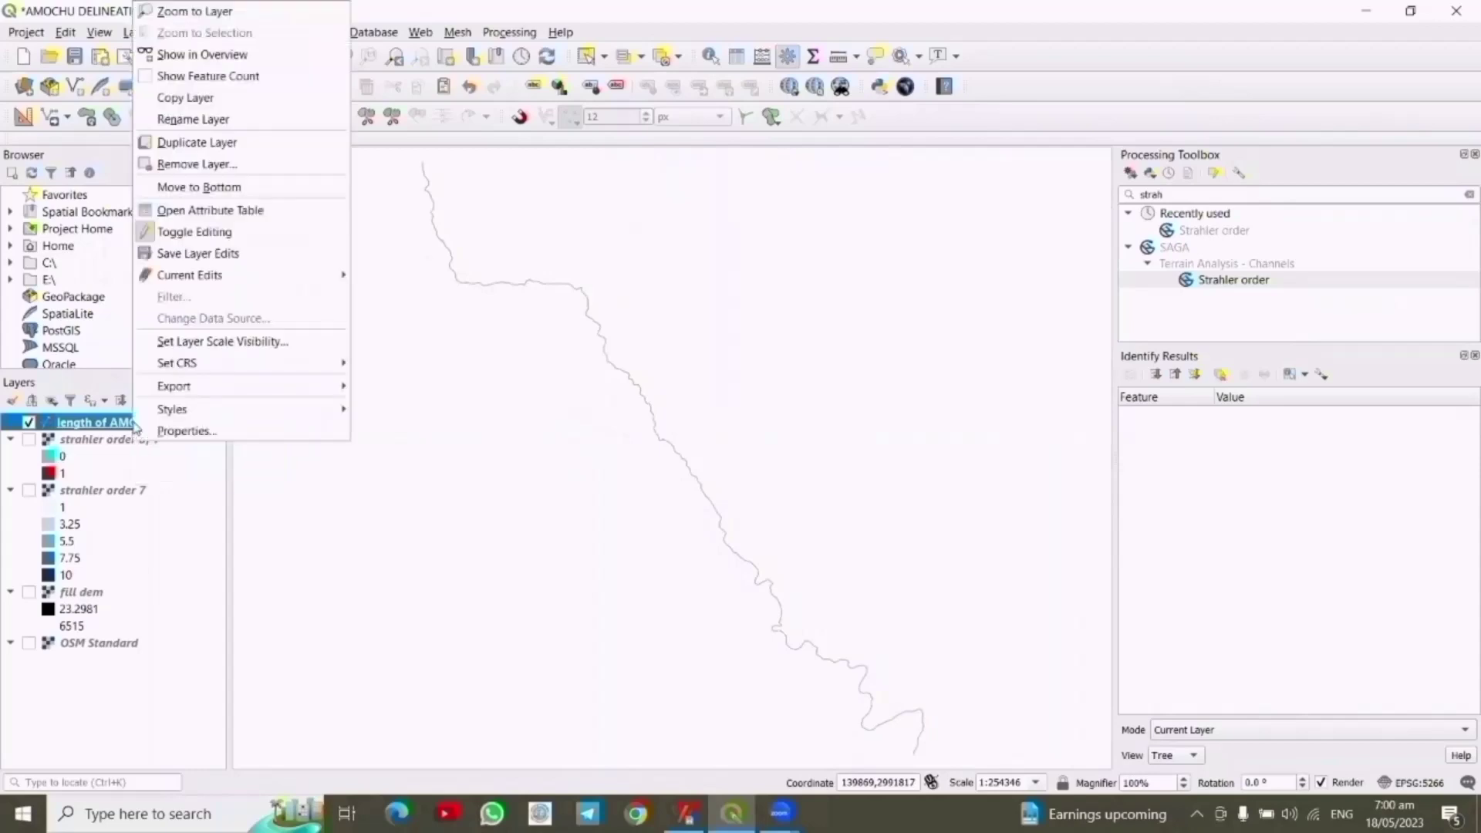
mouse_move(220, 417)
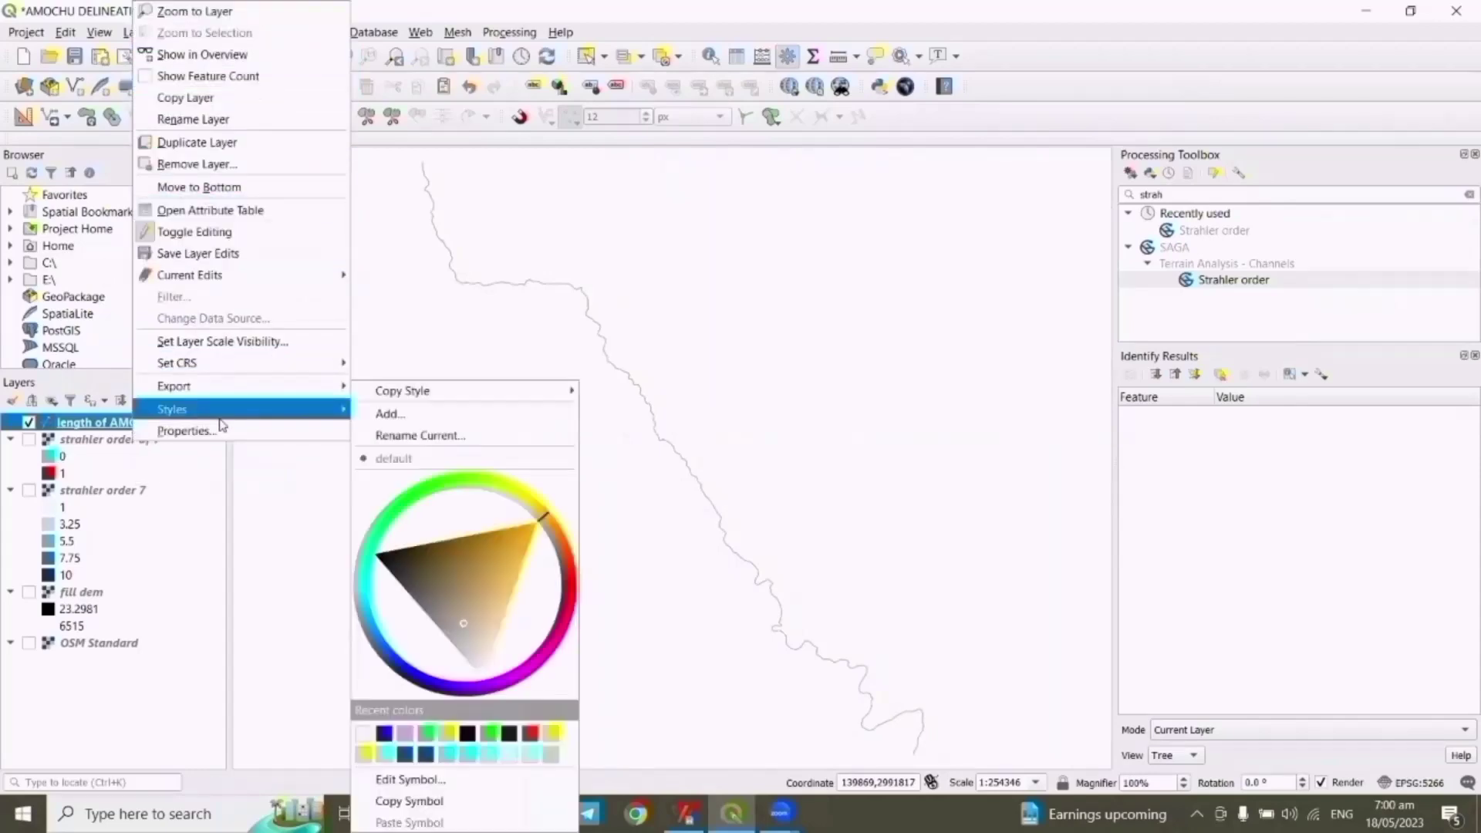
left_click(235, 439)
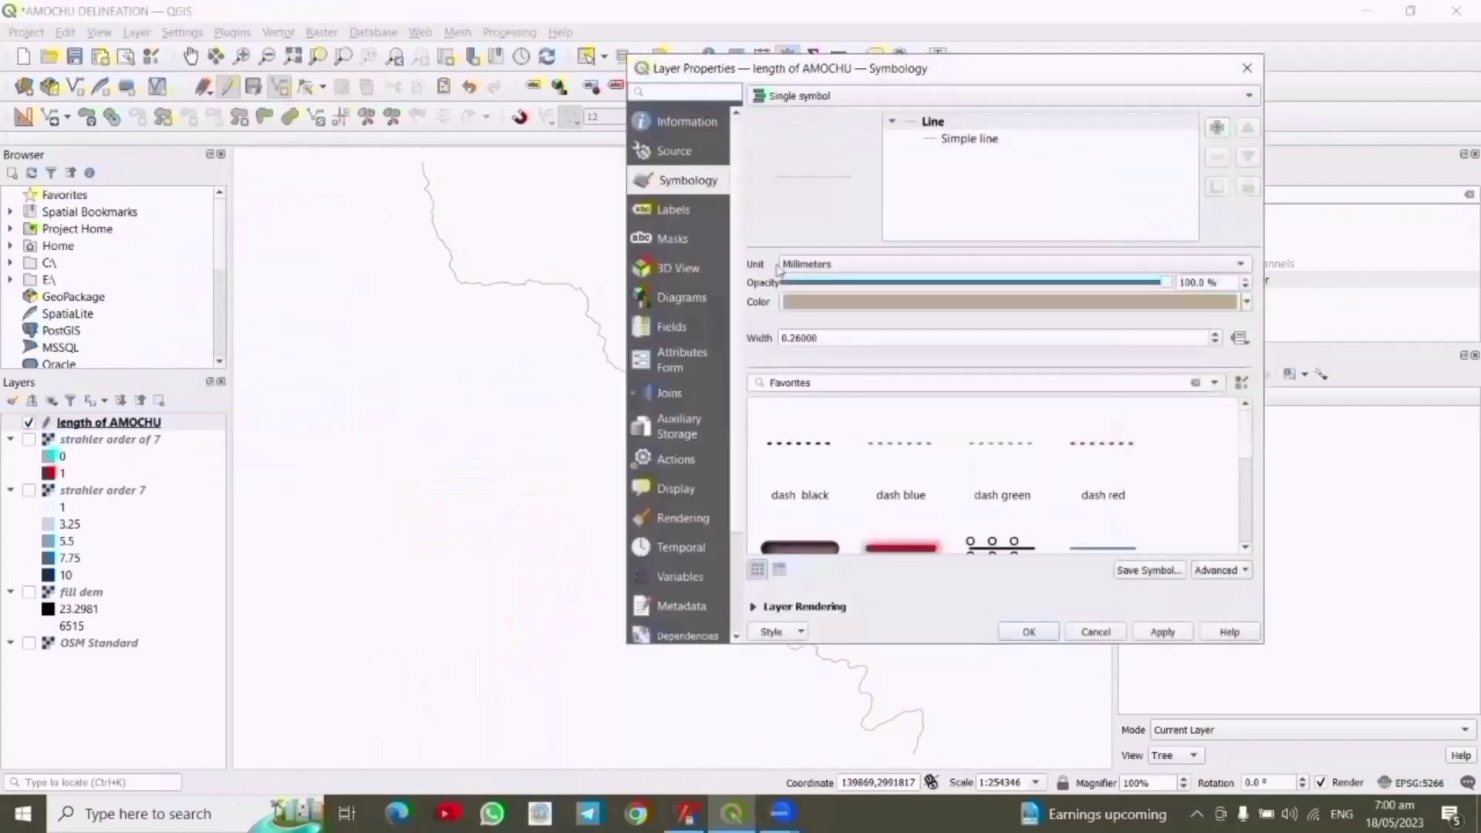
left_click(984, 142)
left_click(1163, 292)
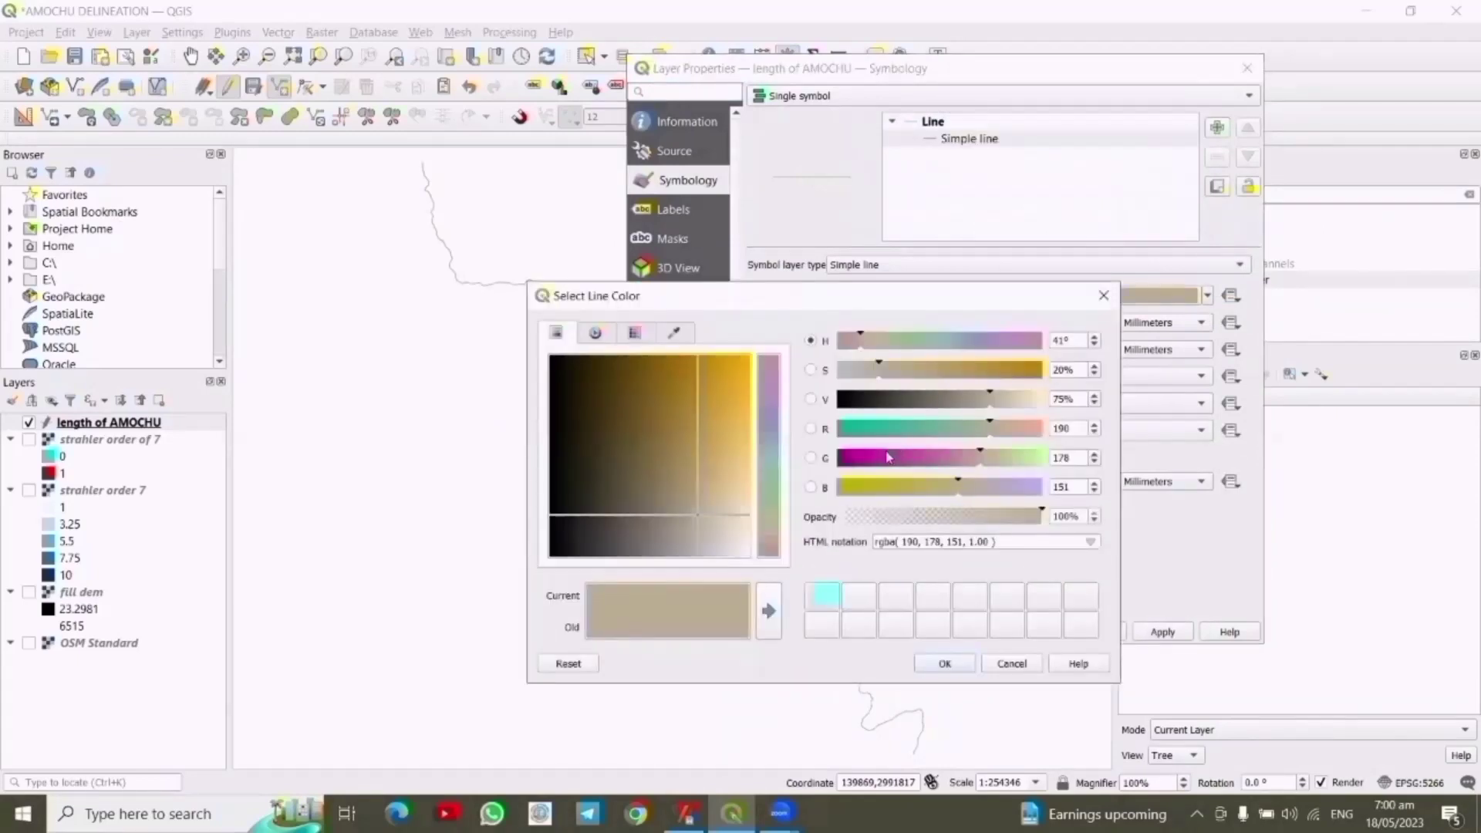
left_click(877, 458)
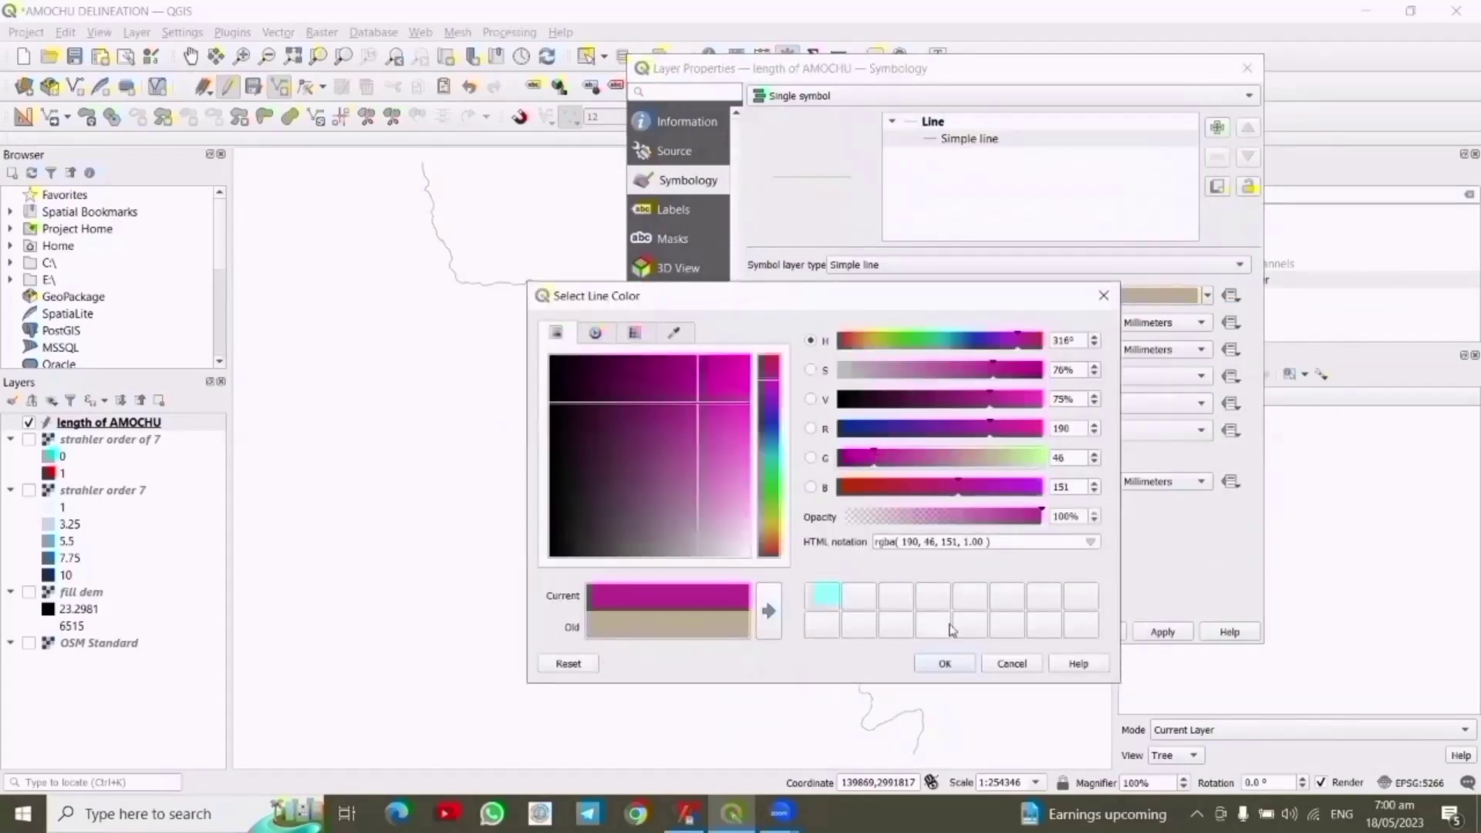
left_click(823, 602)
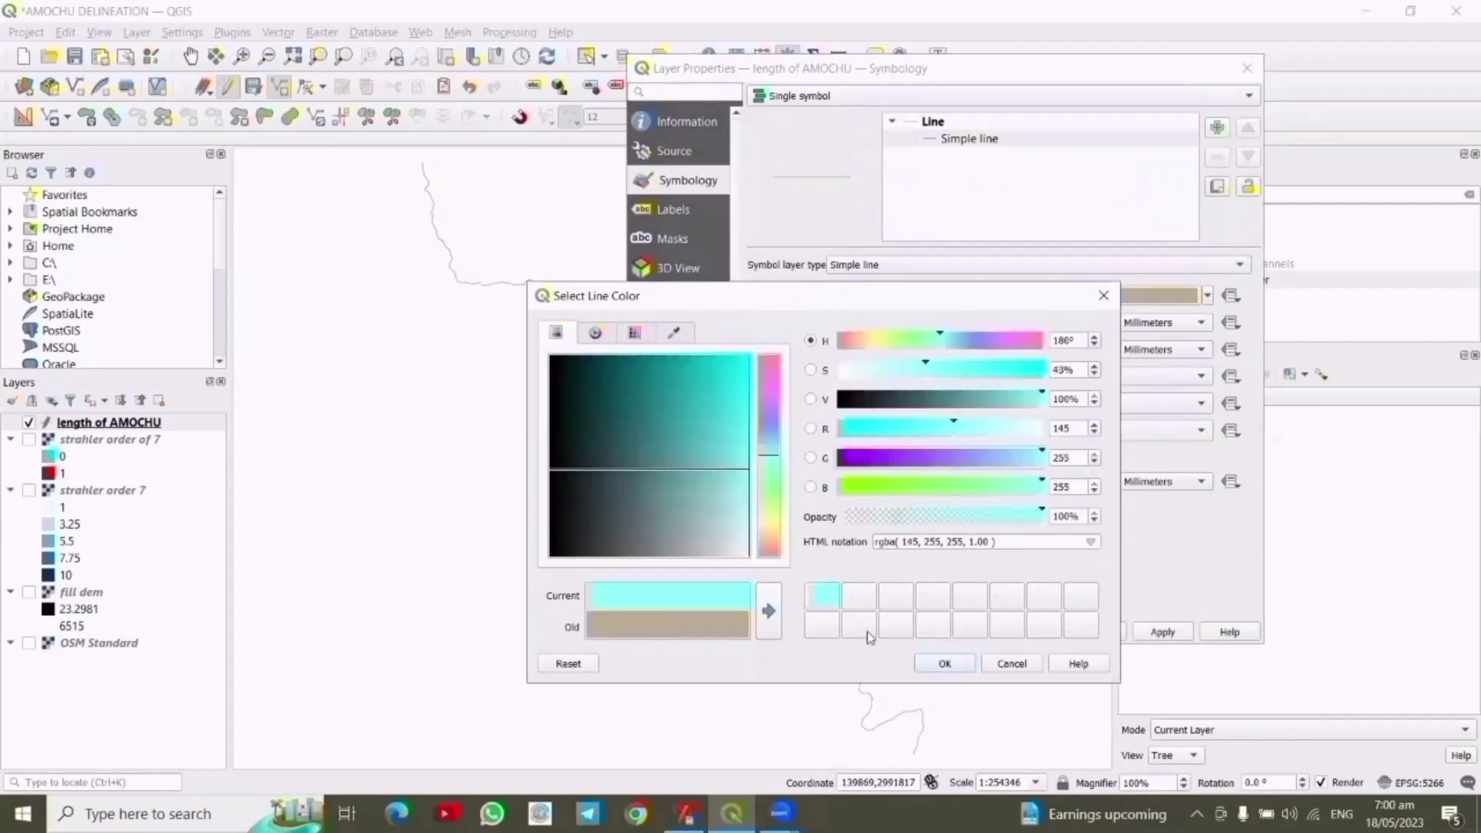
left_click(945, 663)
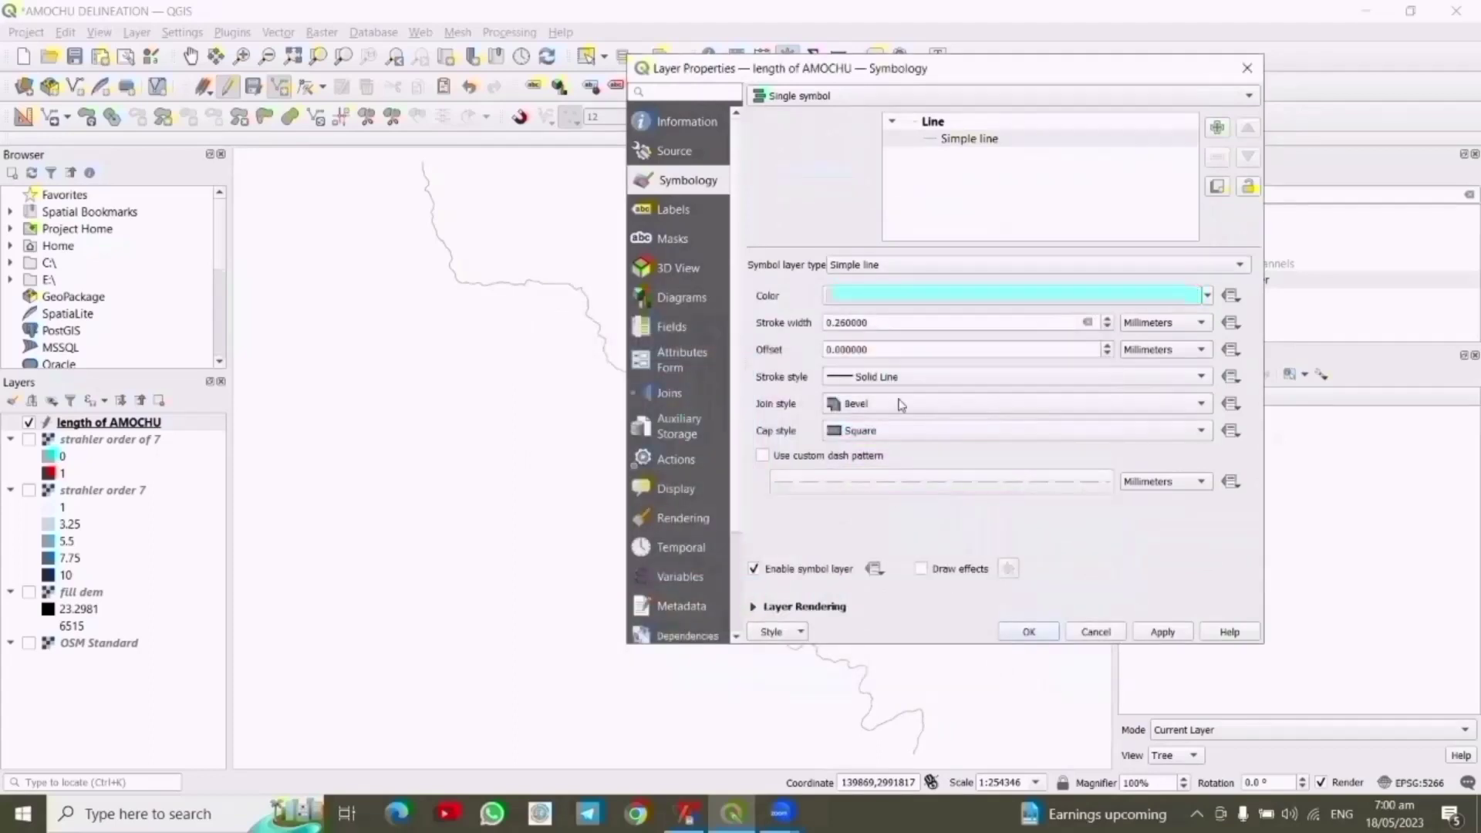
Set the river line's stroke width to 0.46 mm and apply the symbology
left_click(1108, 318)
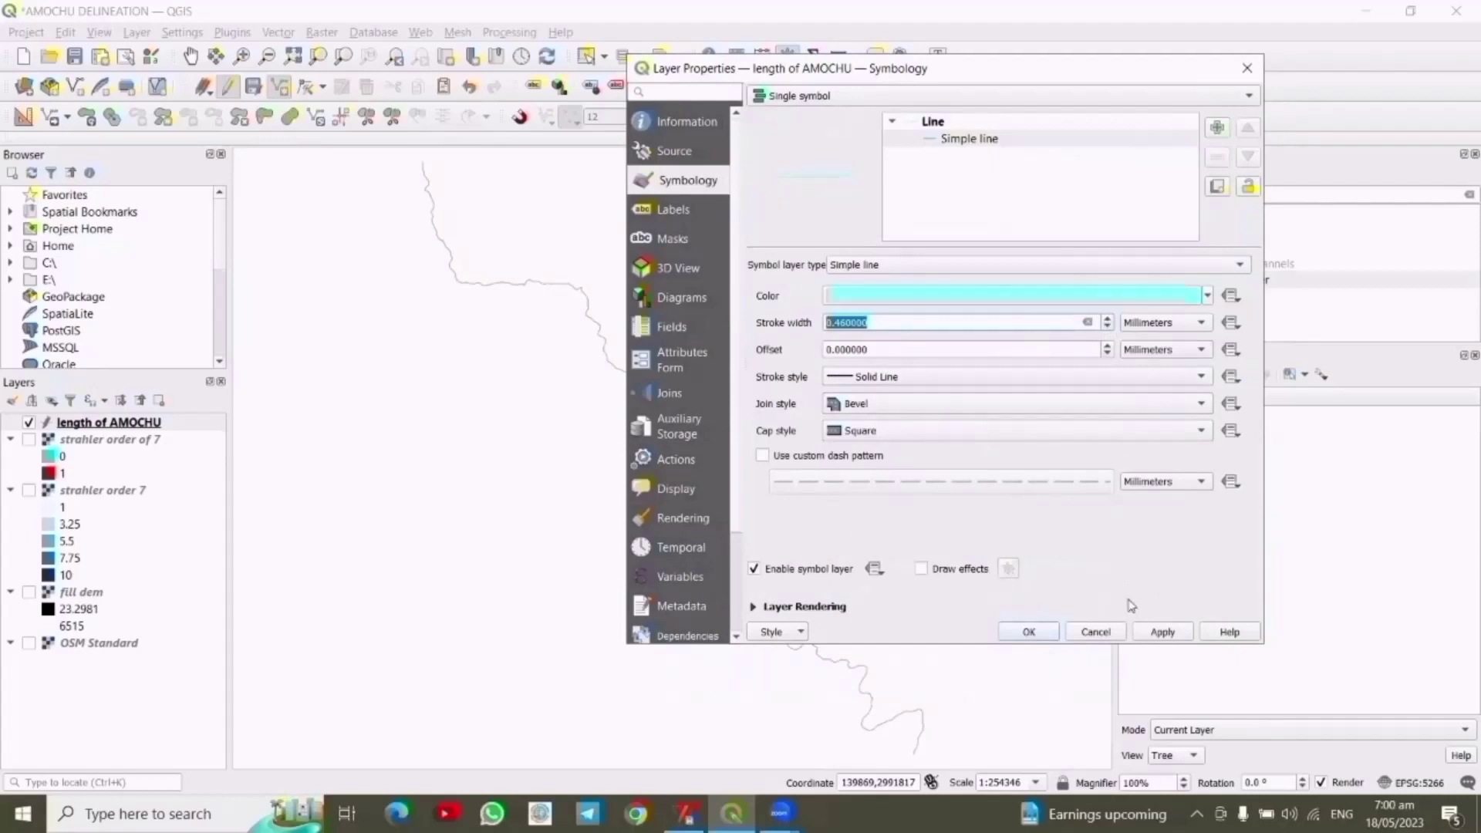
left_click(1156, 631)
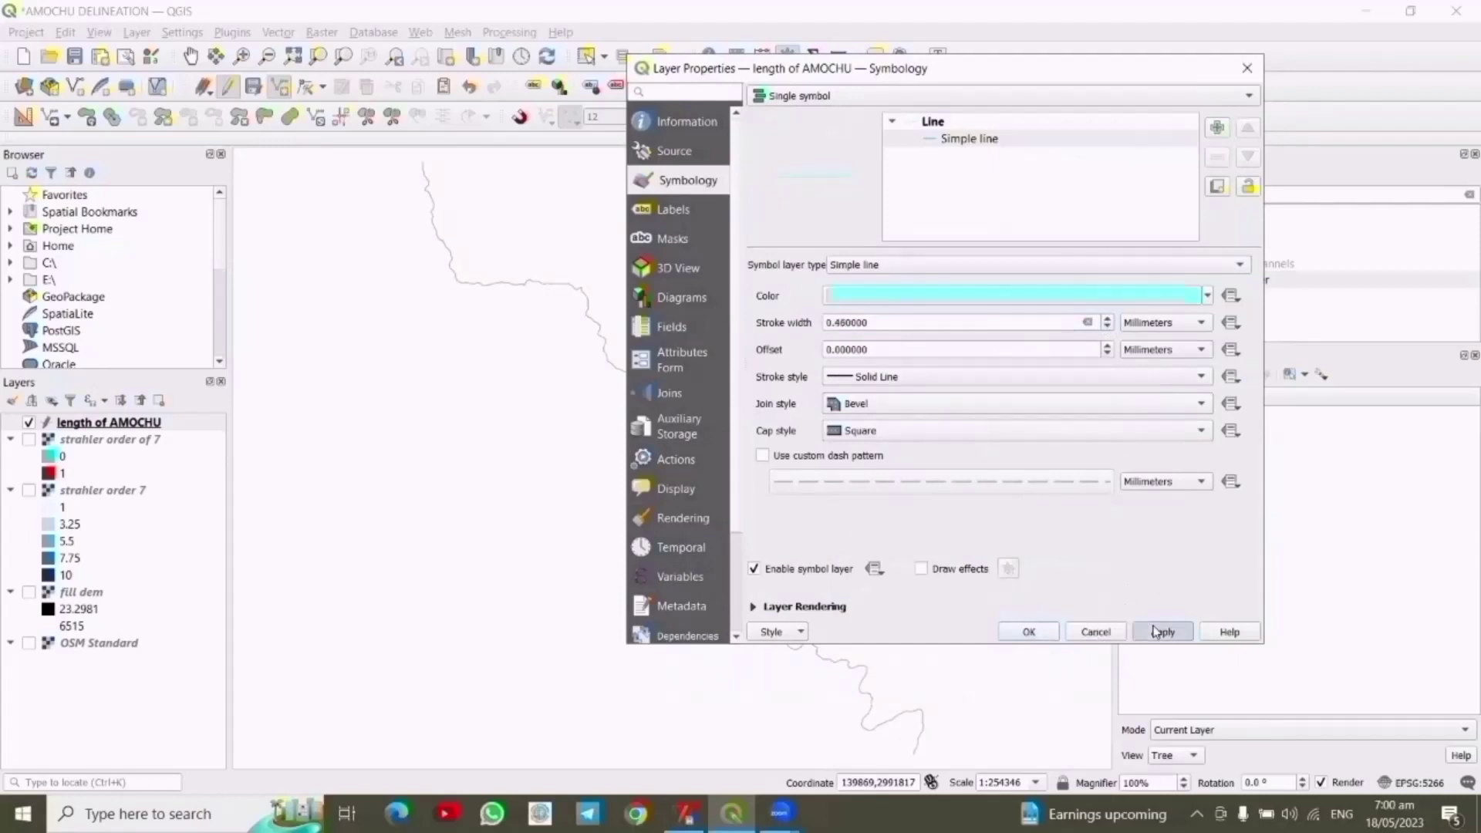
left_click(1041, 632)
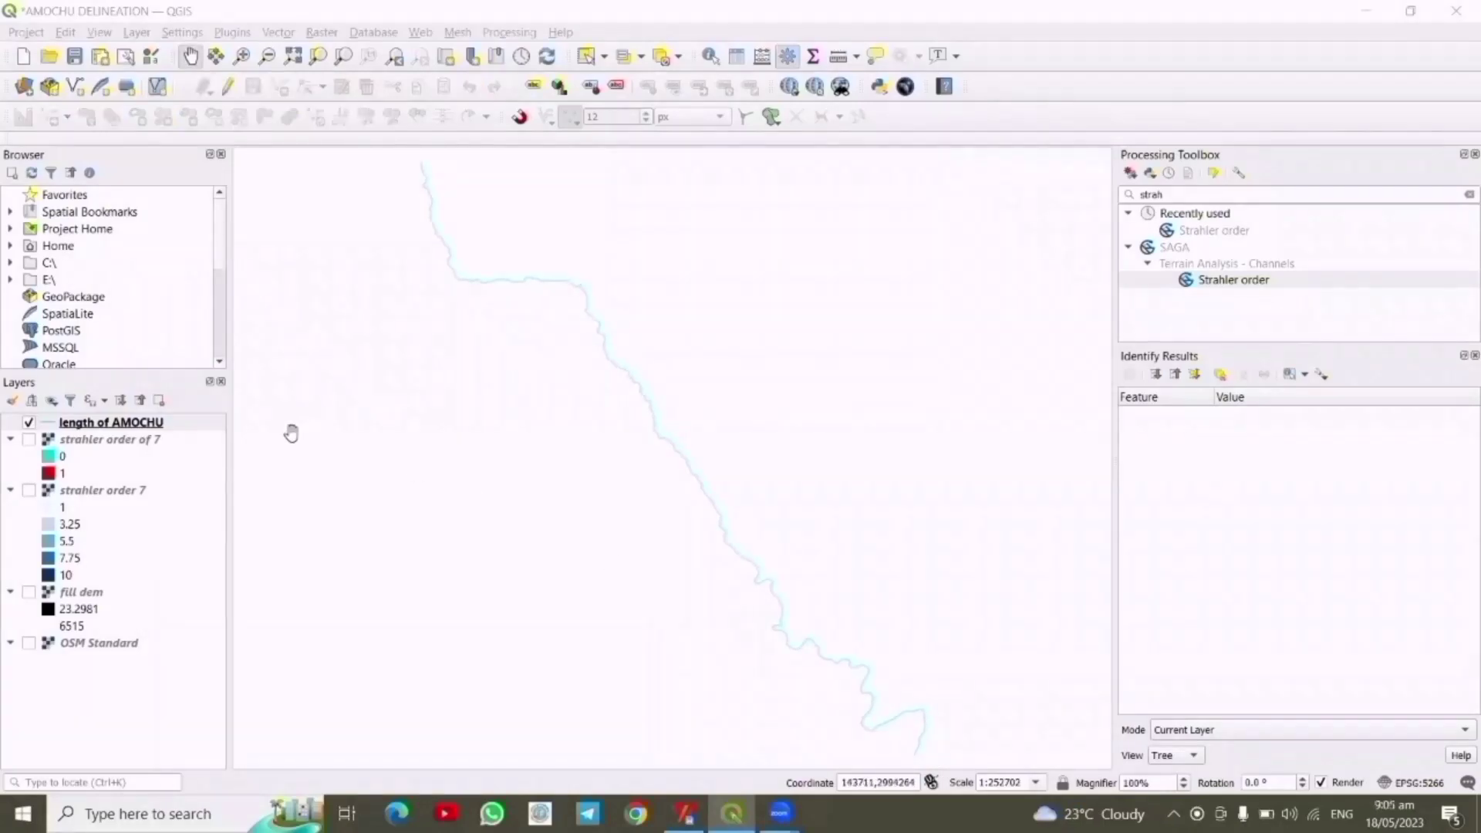
Open the attribute table of the length of AMOCHU layer and bring up its Field Calculator
left_click(126, 421)
right_click(126, 421)
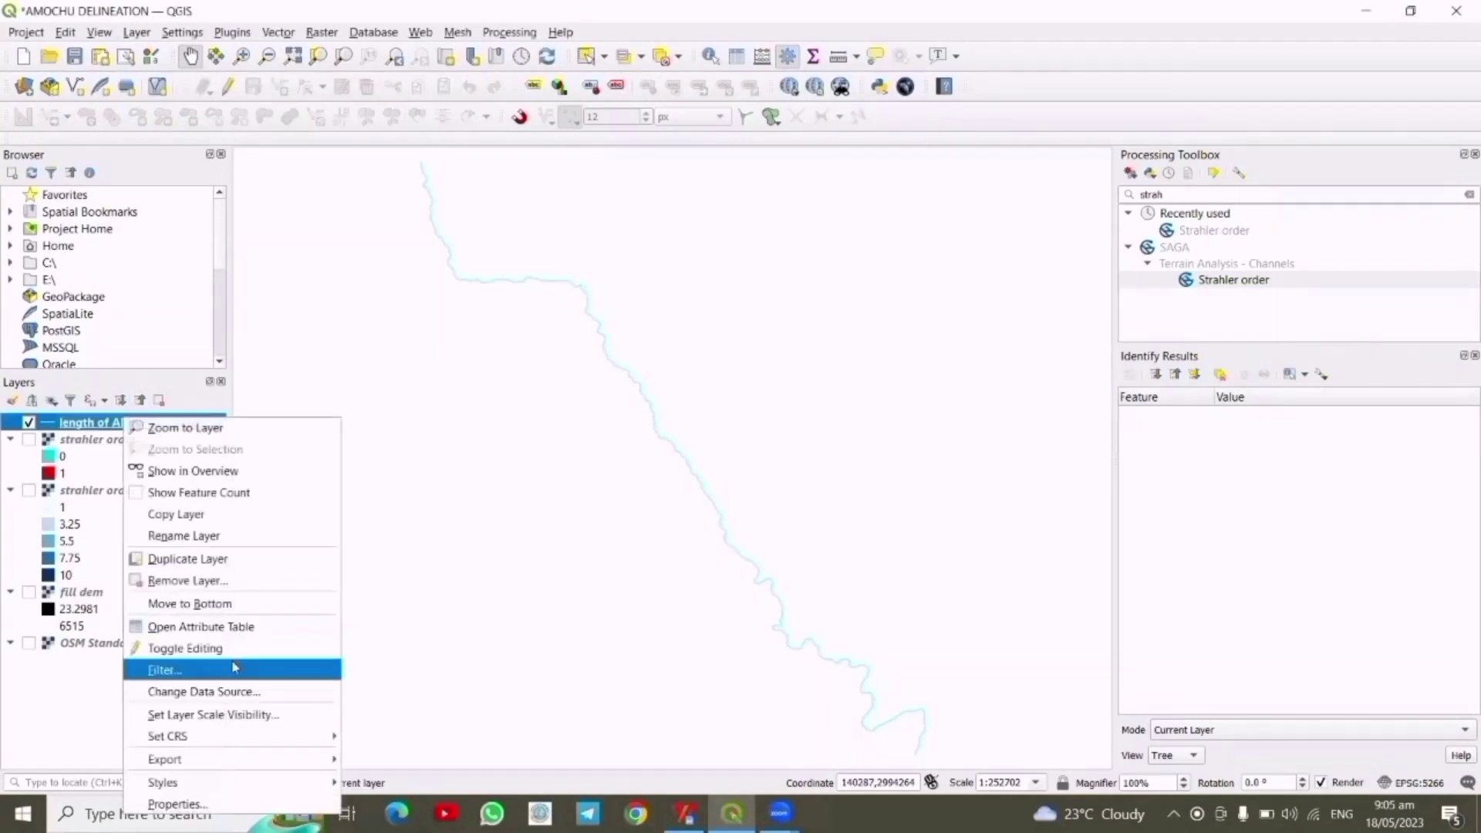
left_click(276, 625)
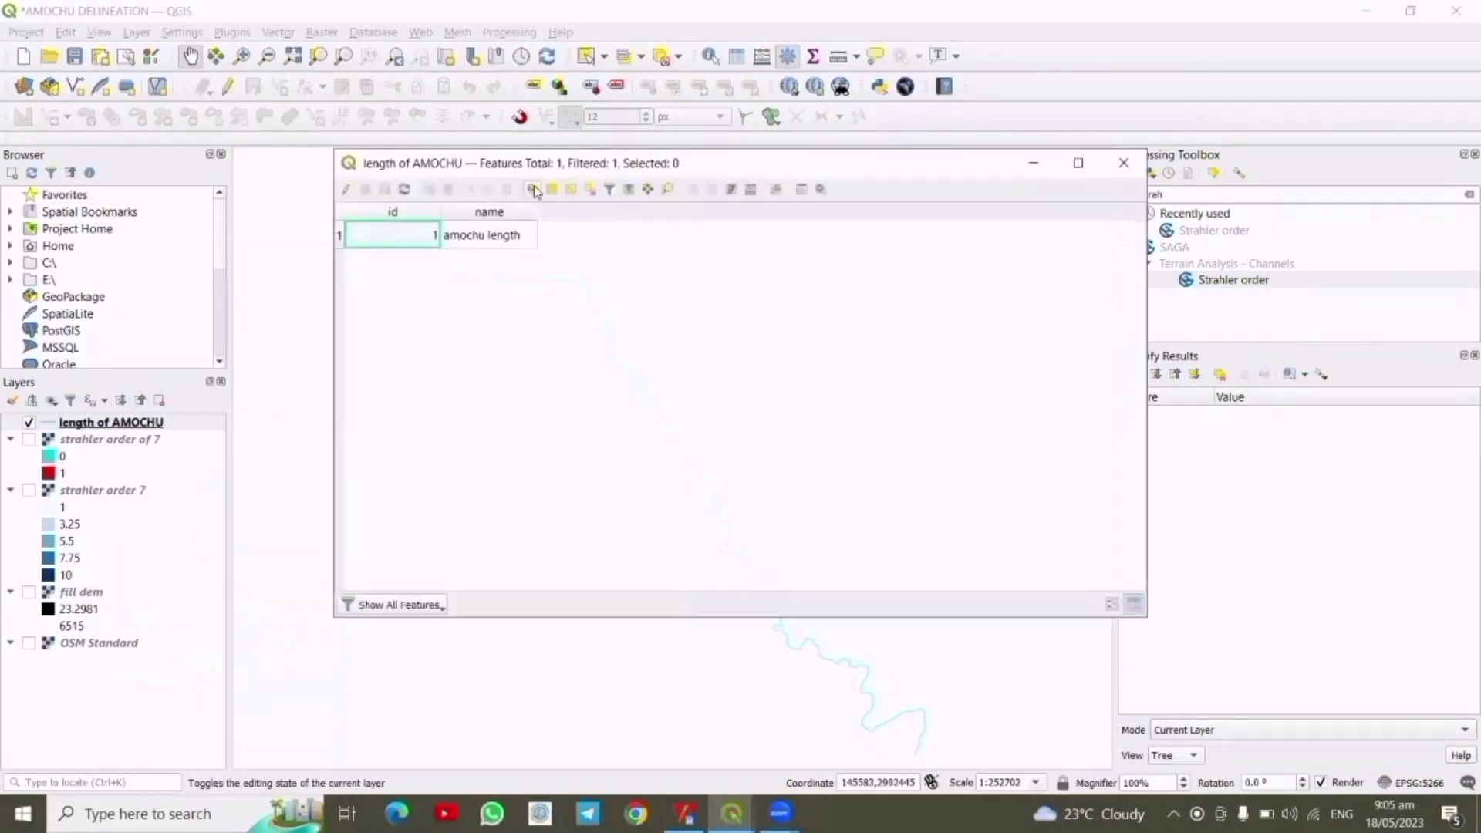
left_click(754, 190)
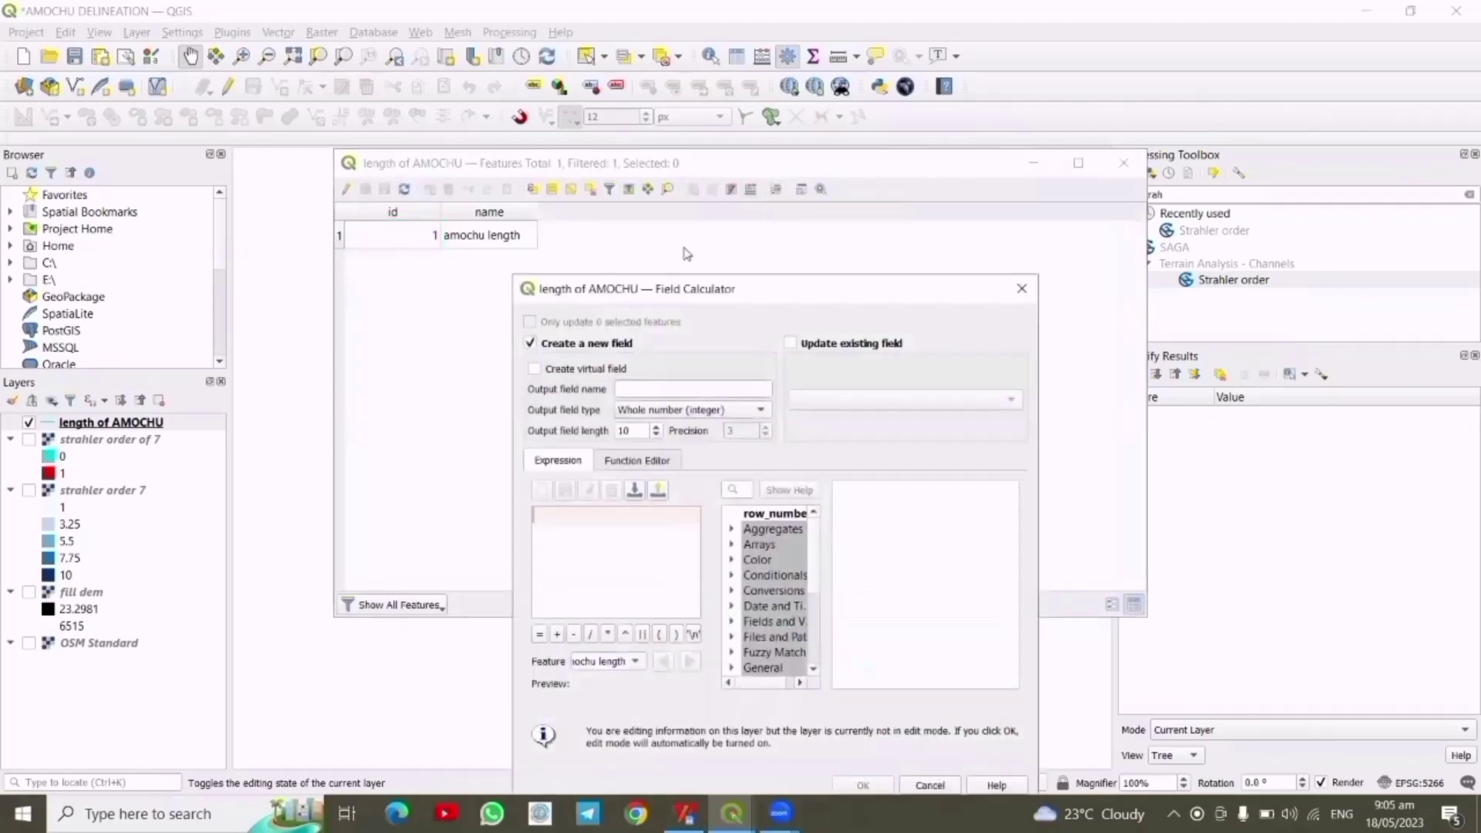
Define a new output field named length with the type Decimal number (real)
left_click(644, 384)
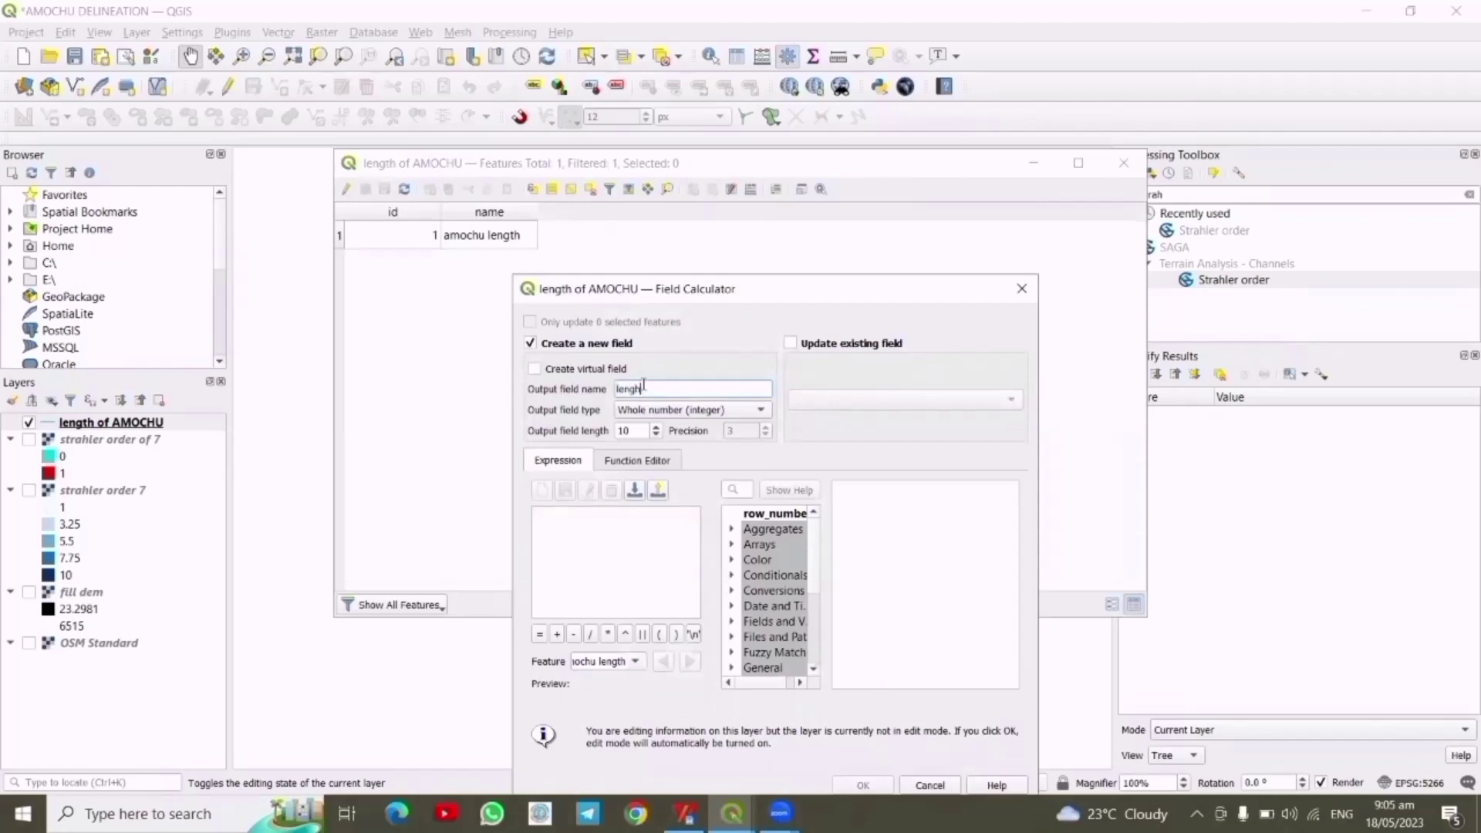
left_click(745, 414)
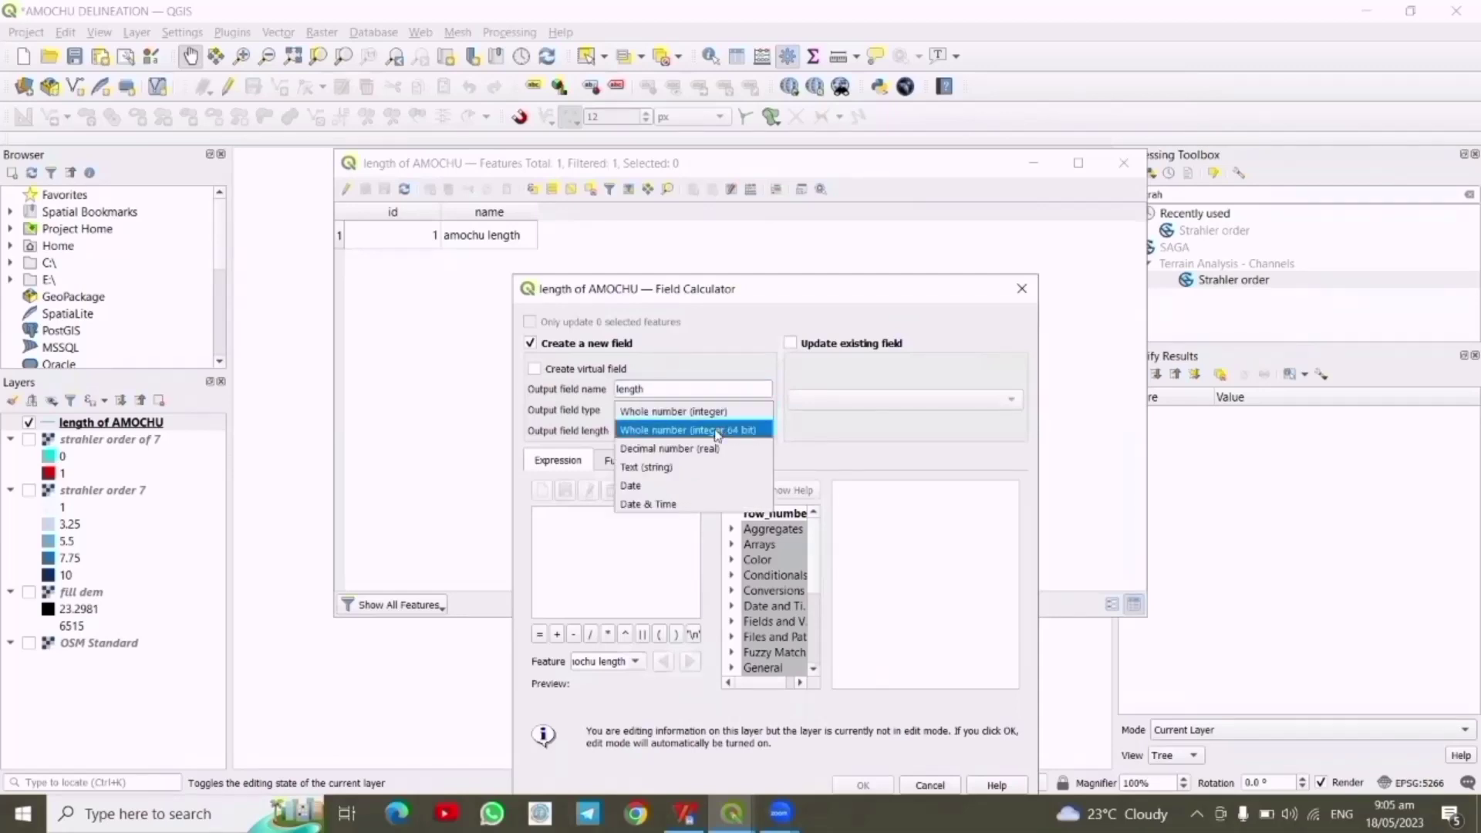
left_click(693, 449)
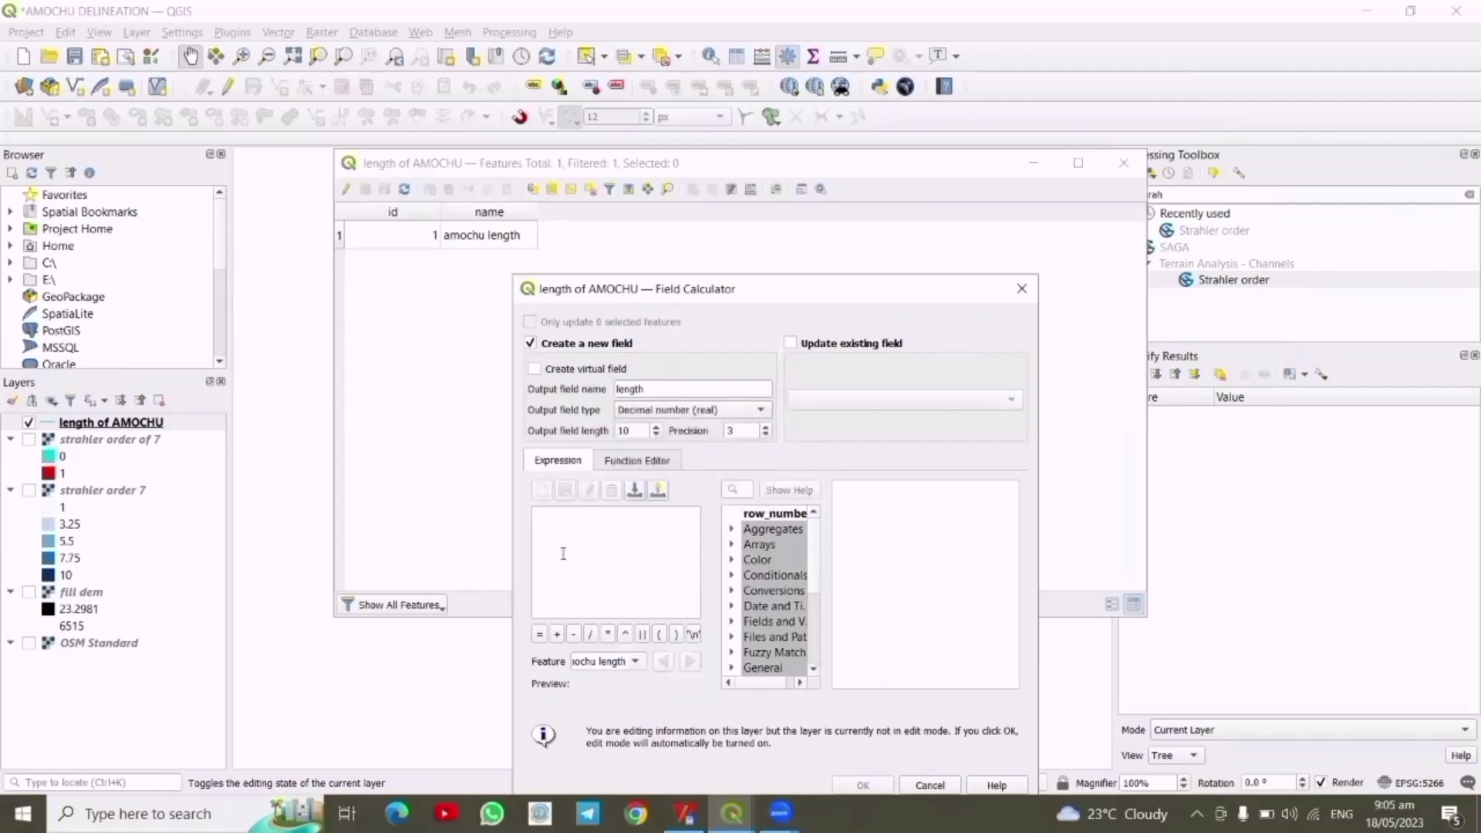
Expand the Geometry function group in the Field Calculator and browse its functions for the length expression
left_click(814, 670)
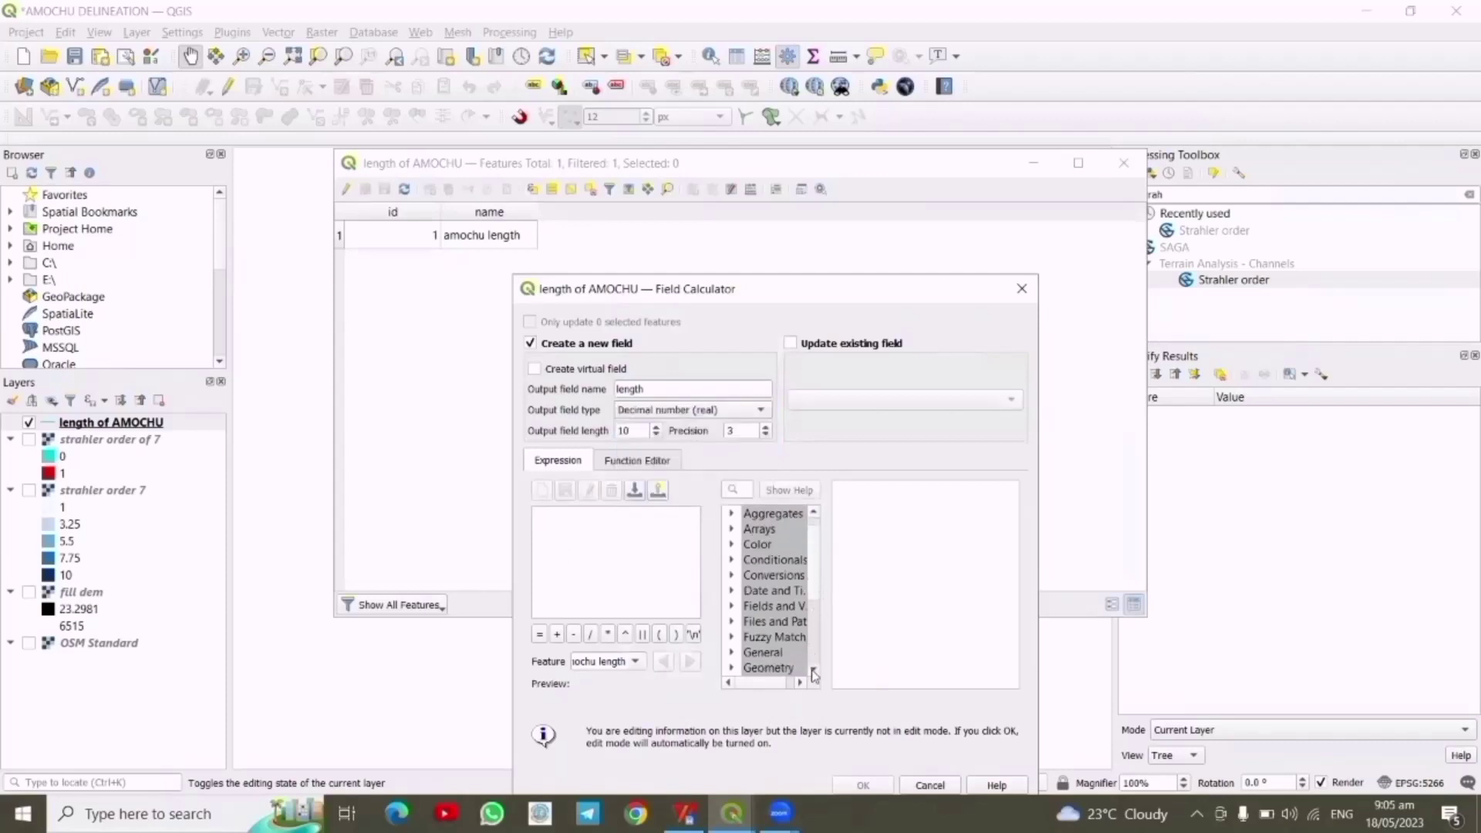
scroll(814, 675, "down", 2)
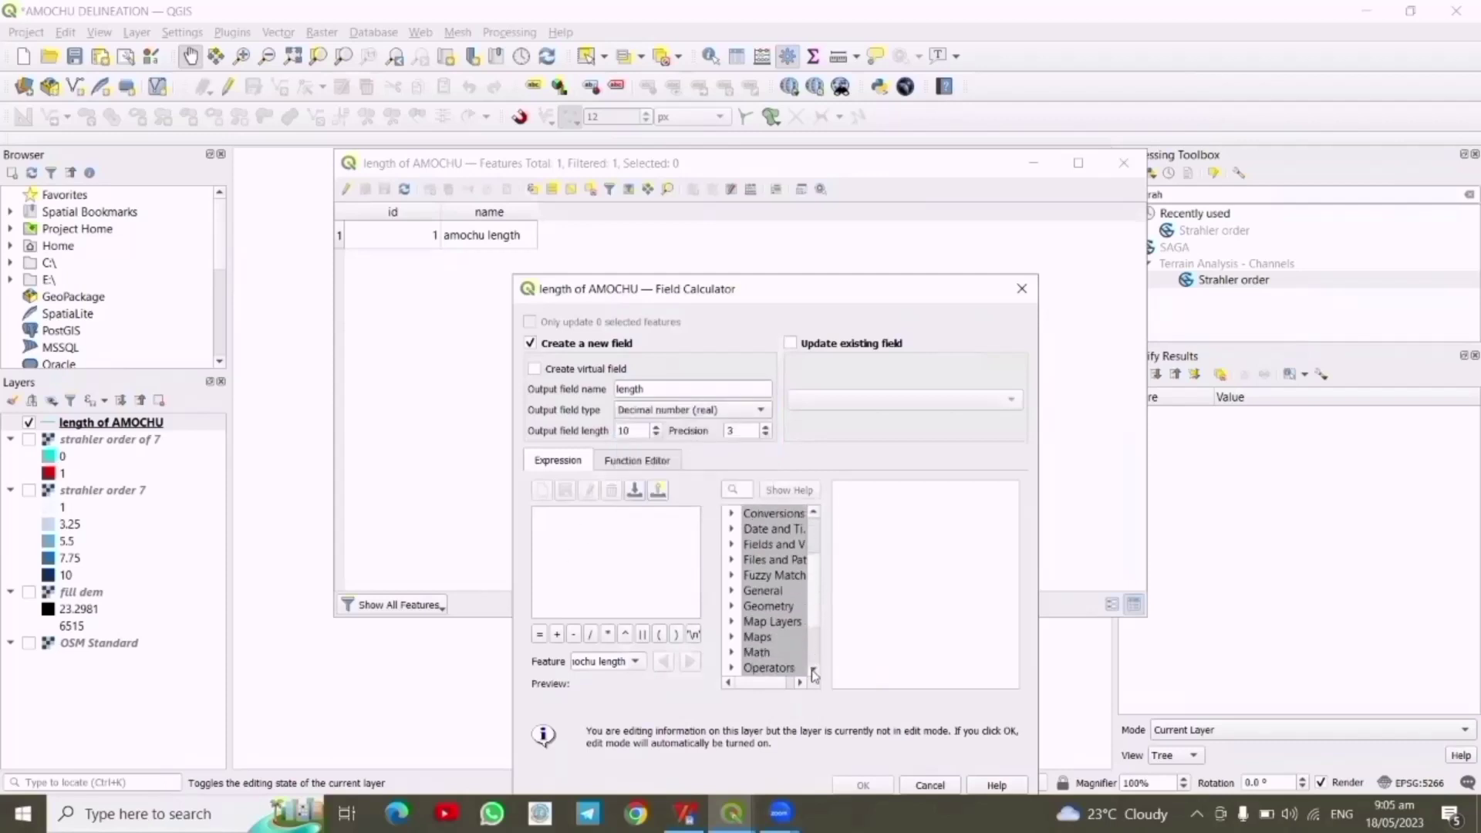
left_click(731, 606)
scroll(813, 670, "down", 2)
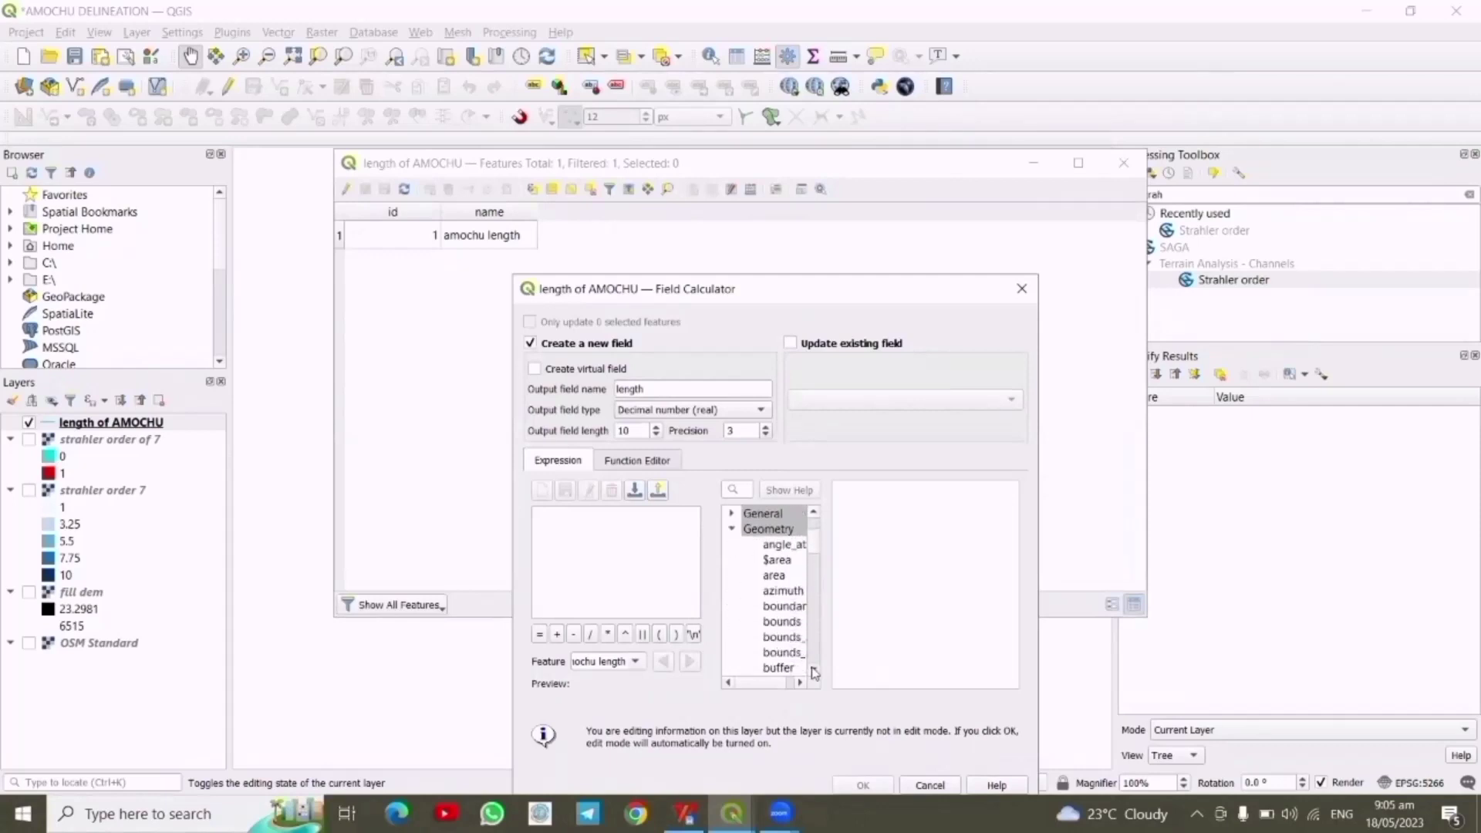
Calculate the new decimal field "length" with the $length geometry function, and close the attribute table
scroll(813, 672, "down", 4)
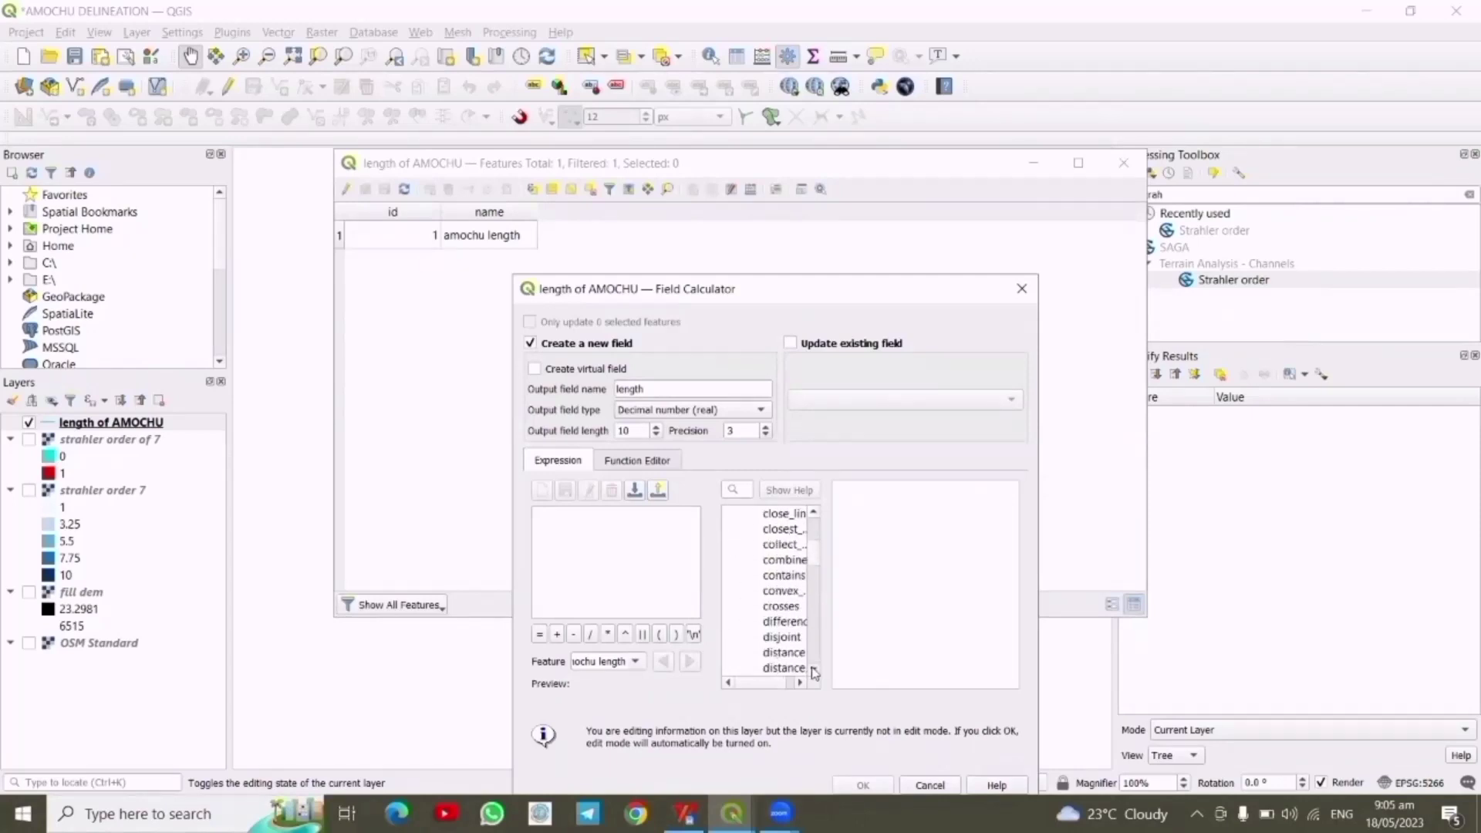
scroll(813, 673, "down", 4)
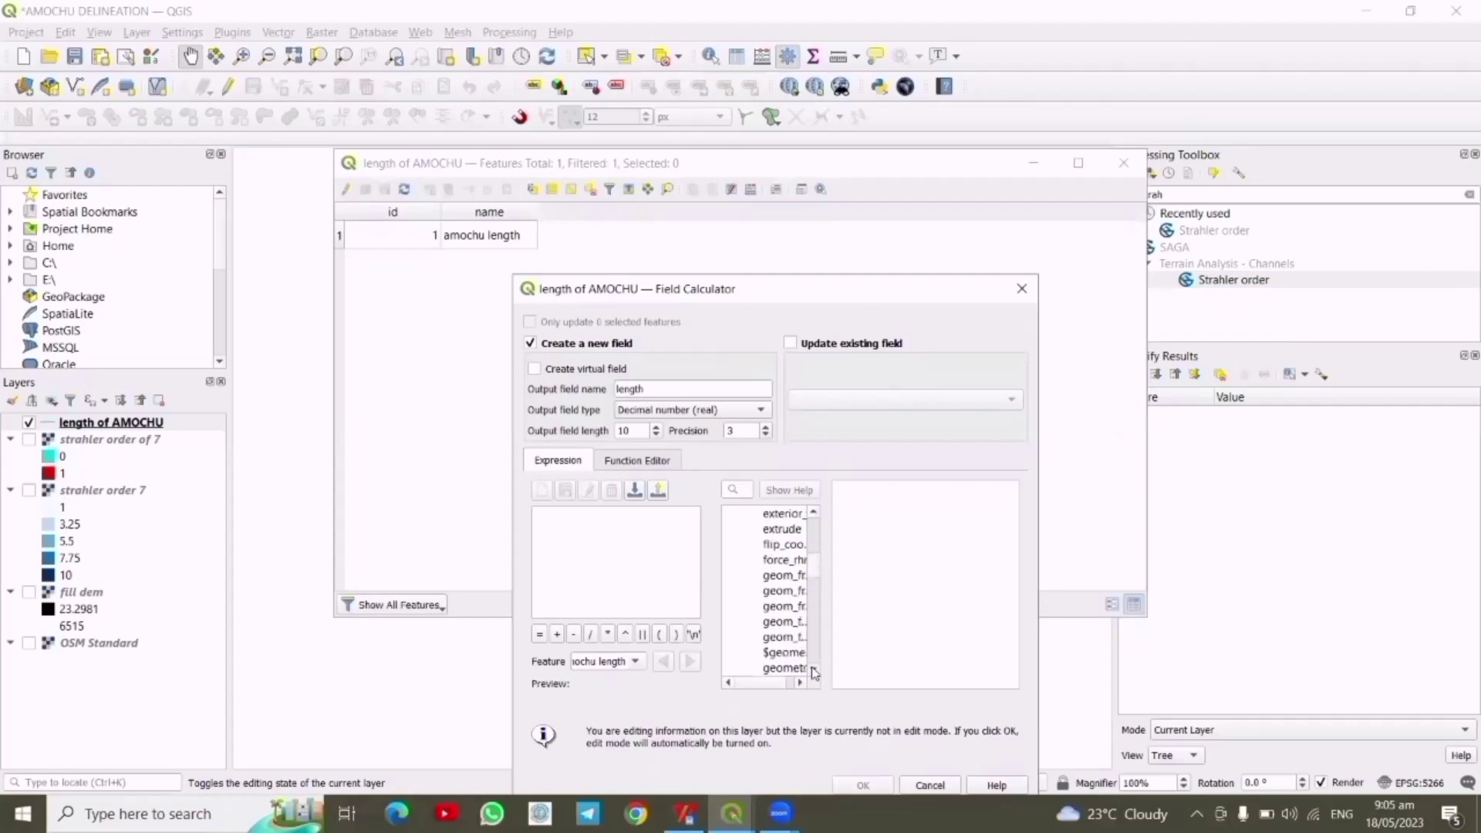
scroll(813, 673, "down", 5)
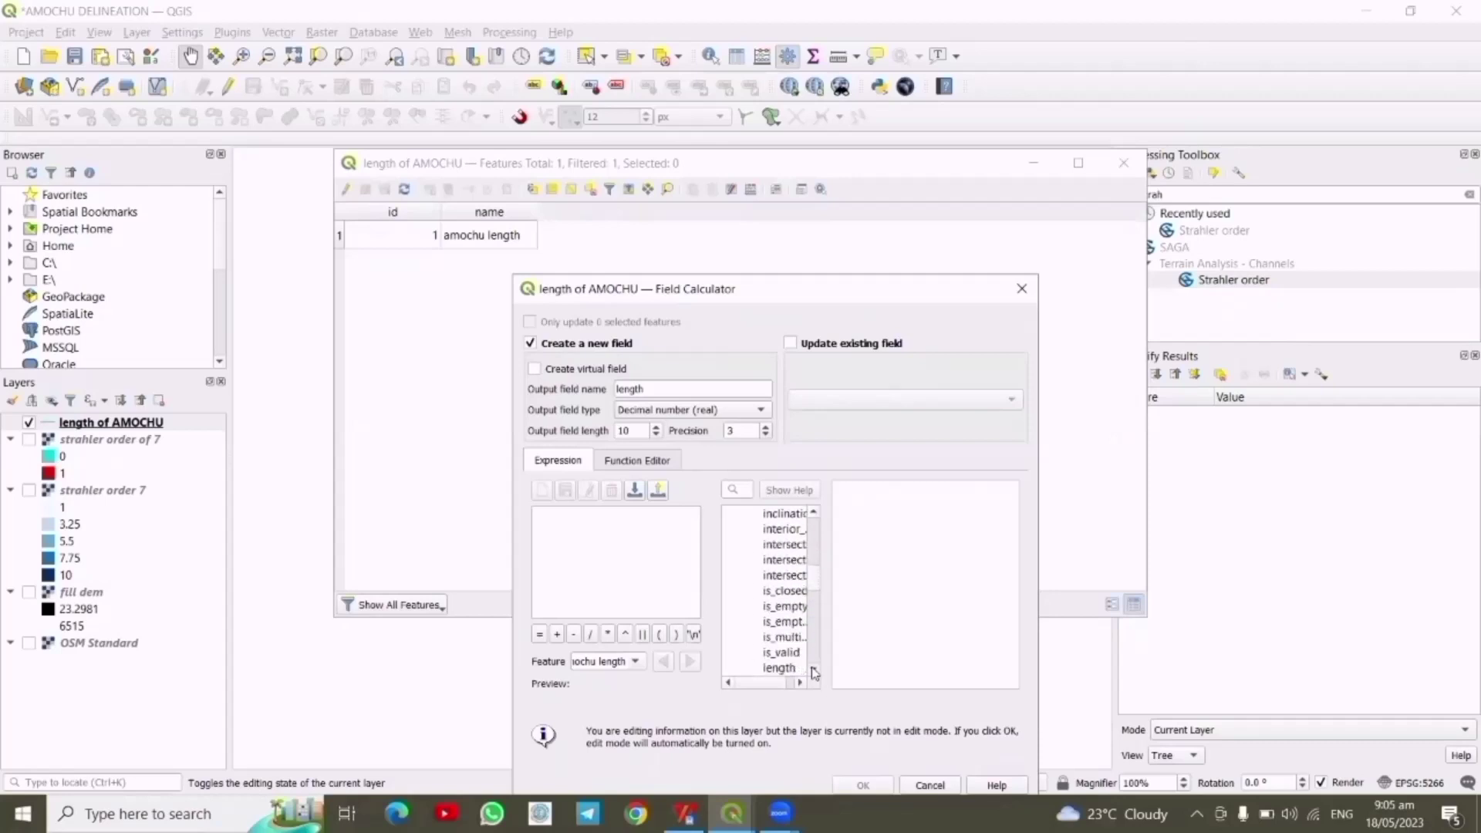
scroll(813, 673, "down", 2)
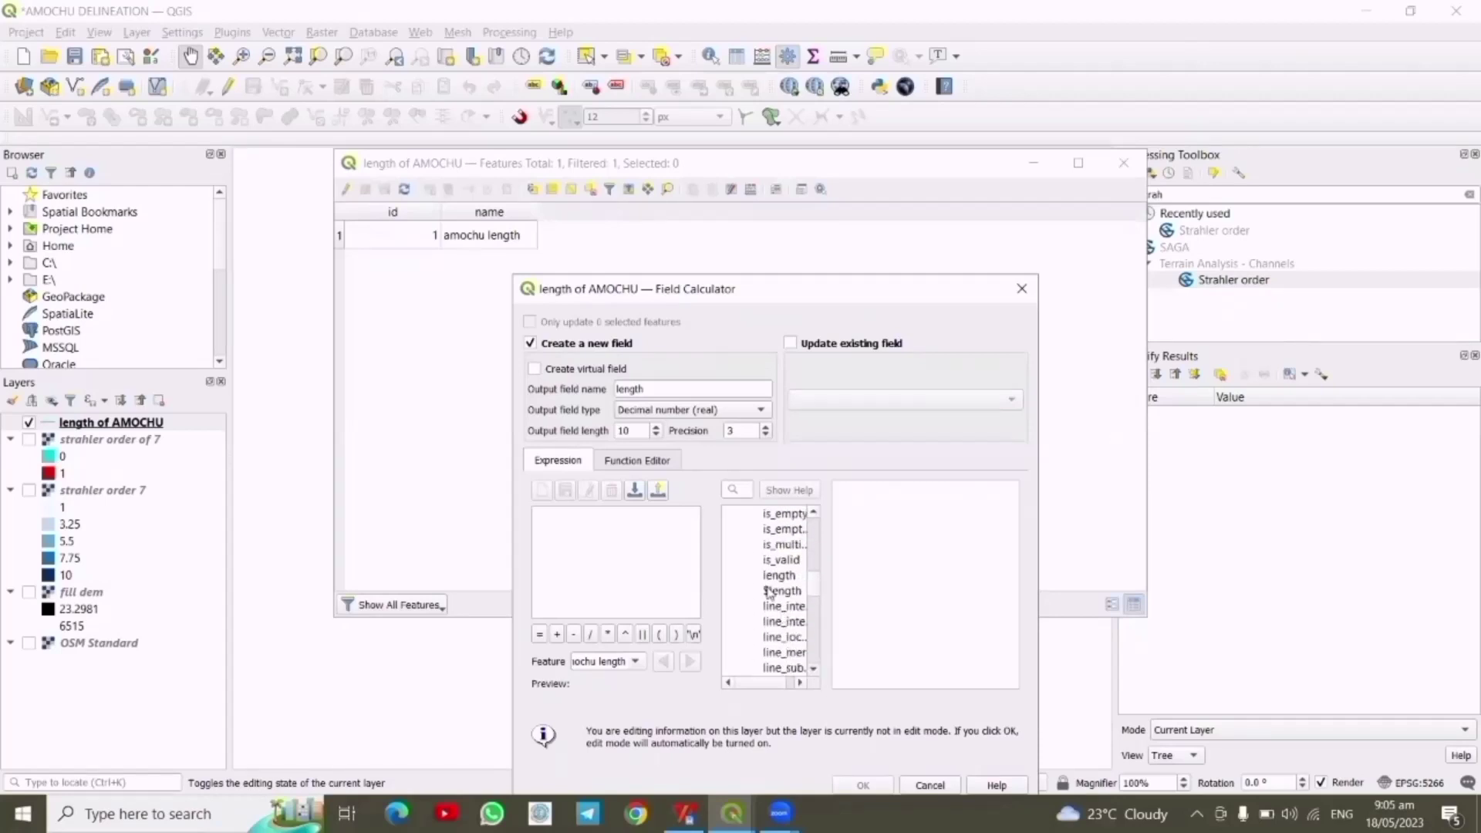
left_click(768, 592)
double_click(769, 592)
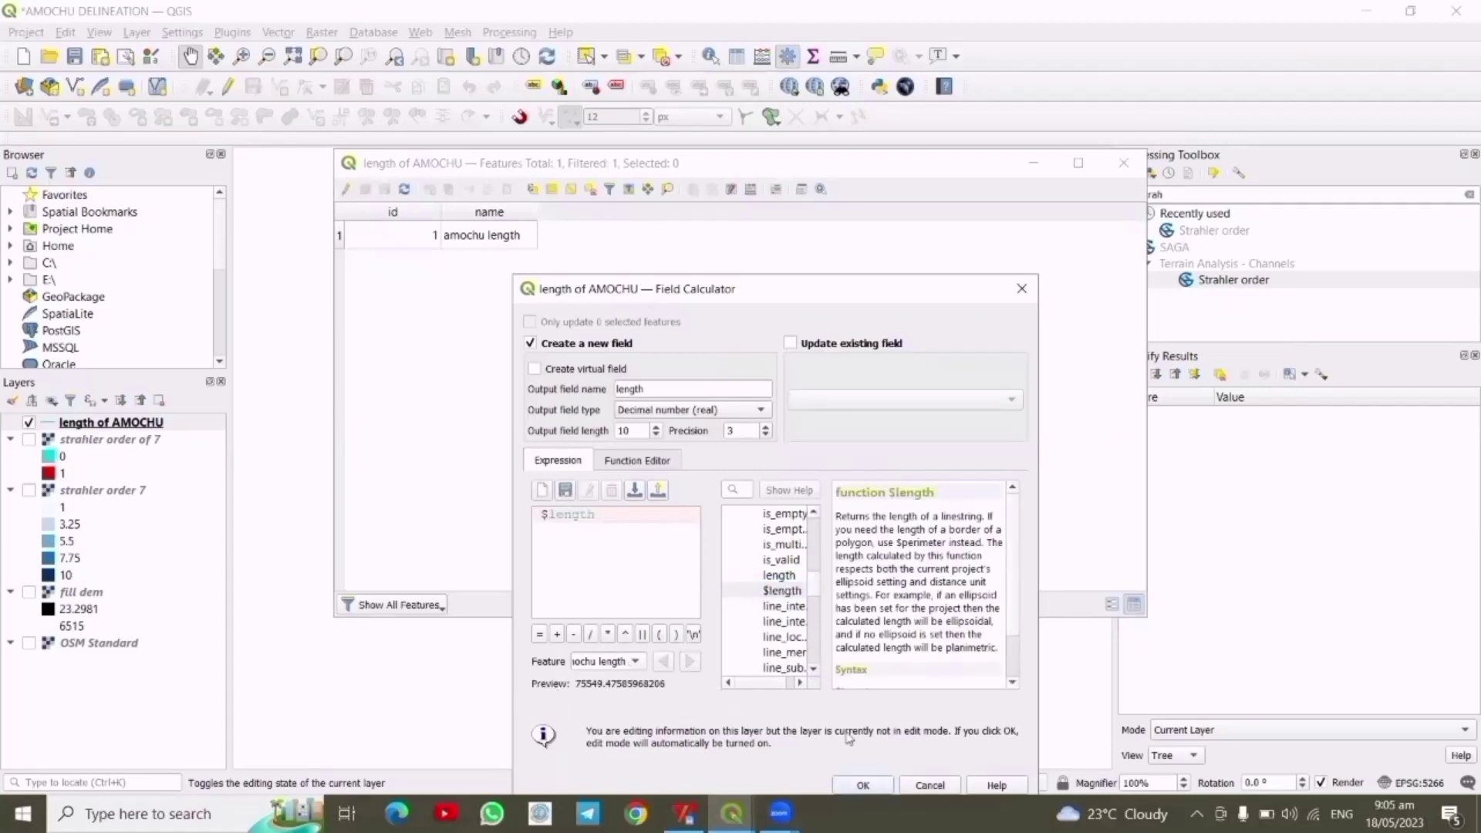
left_click(862, 785)
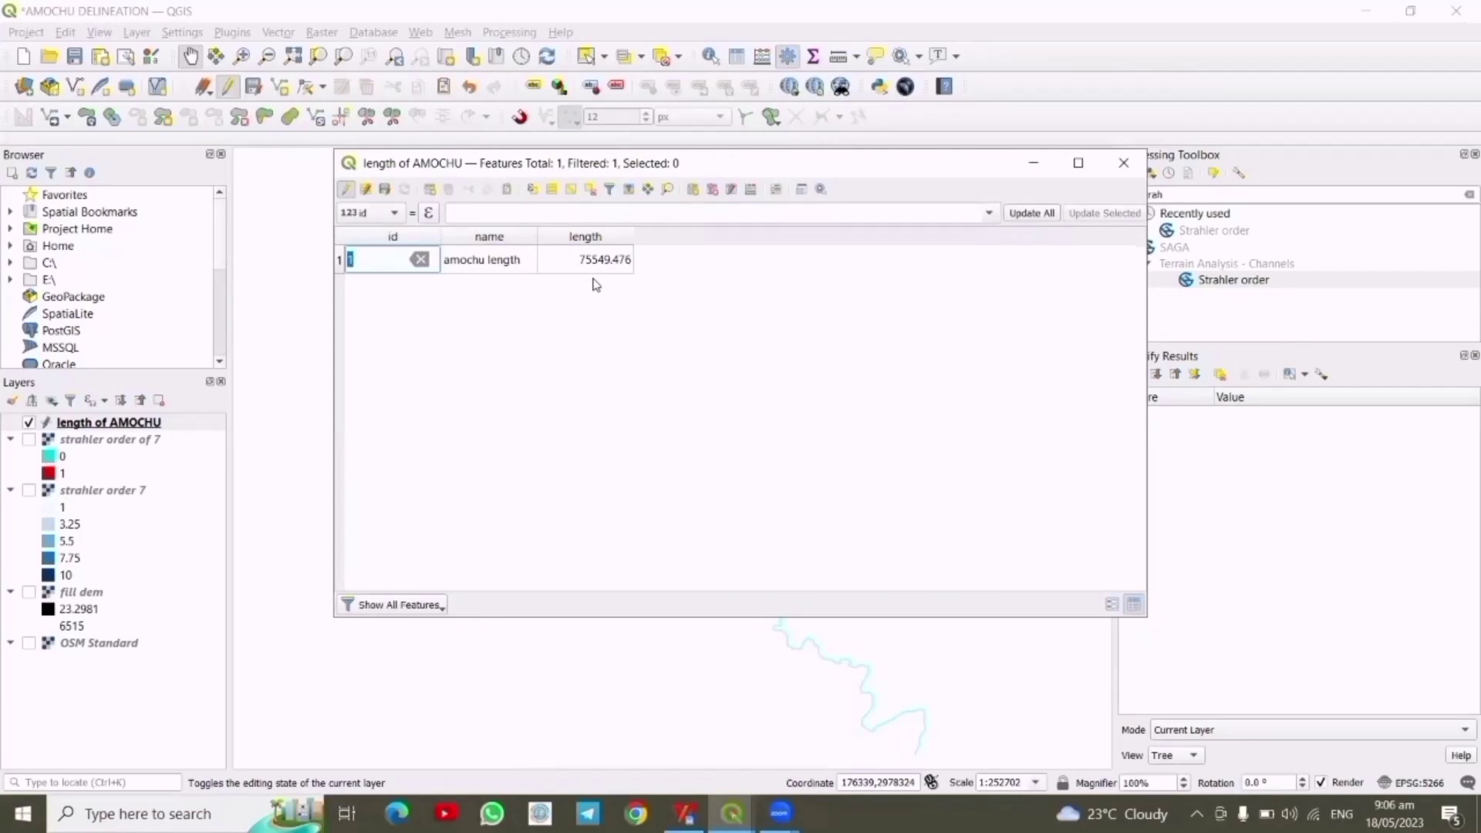
left_click(1123, 162)
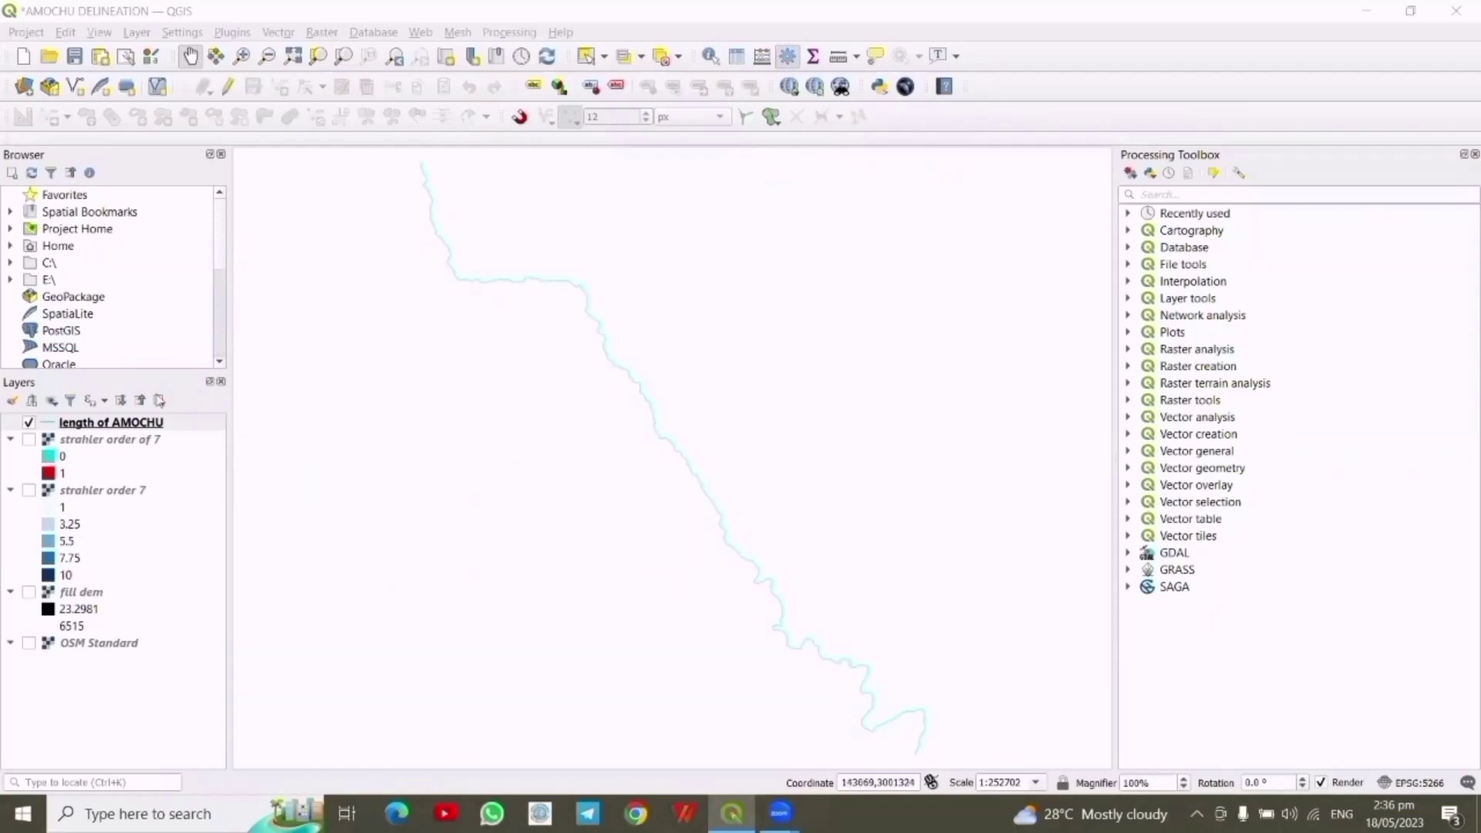
Hide the length of AMOCHU layer and show the fill dem, strahler order 7 and strahler order of 7 layers
left_click(29, 423)
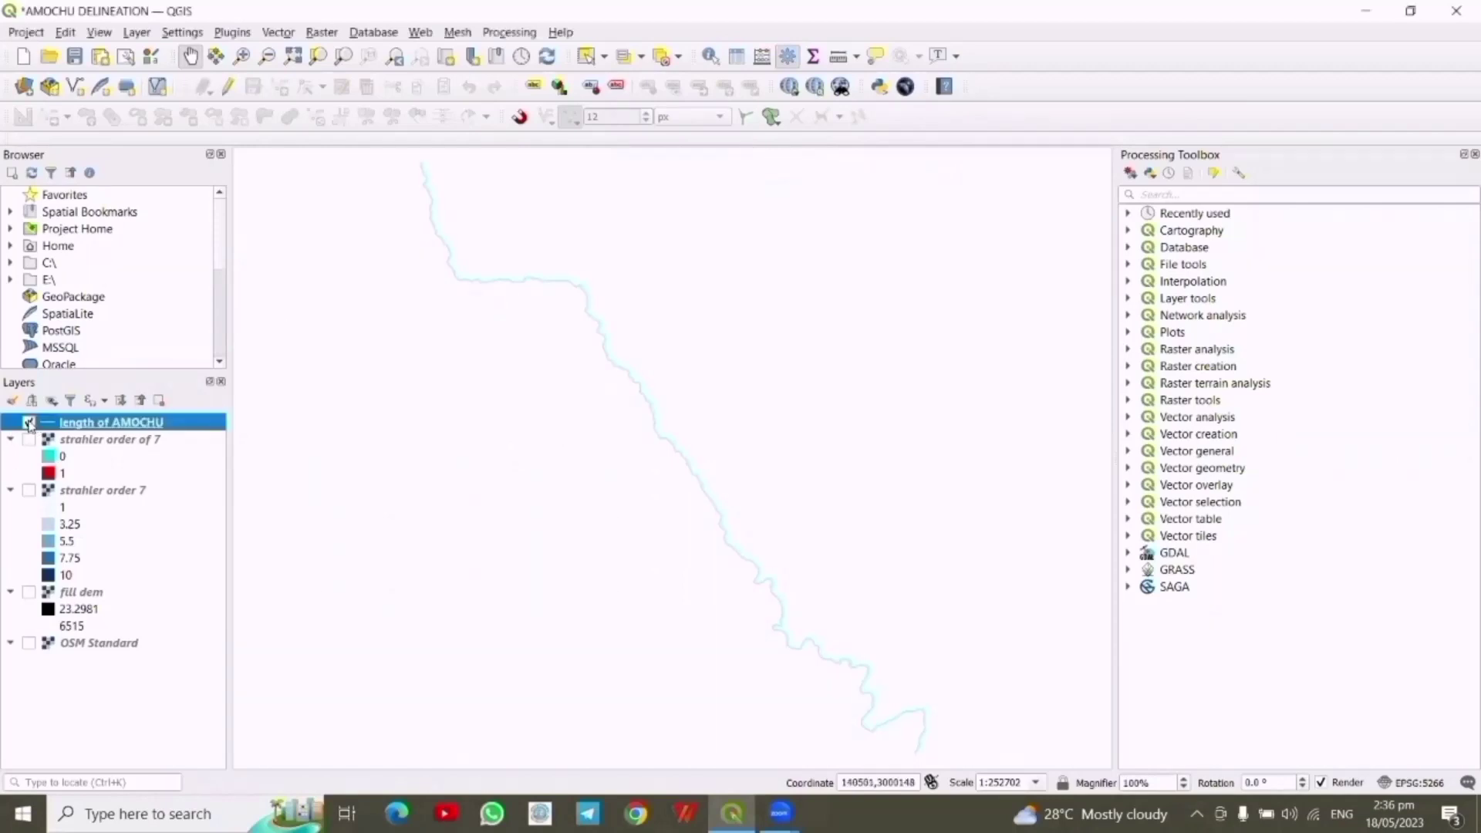
left_click(28, 592)
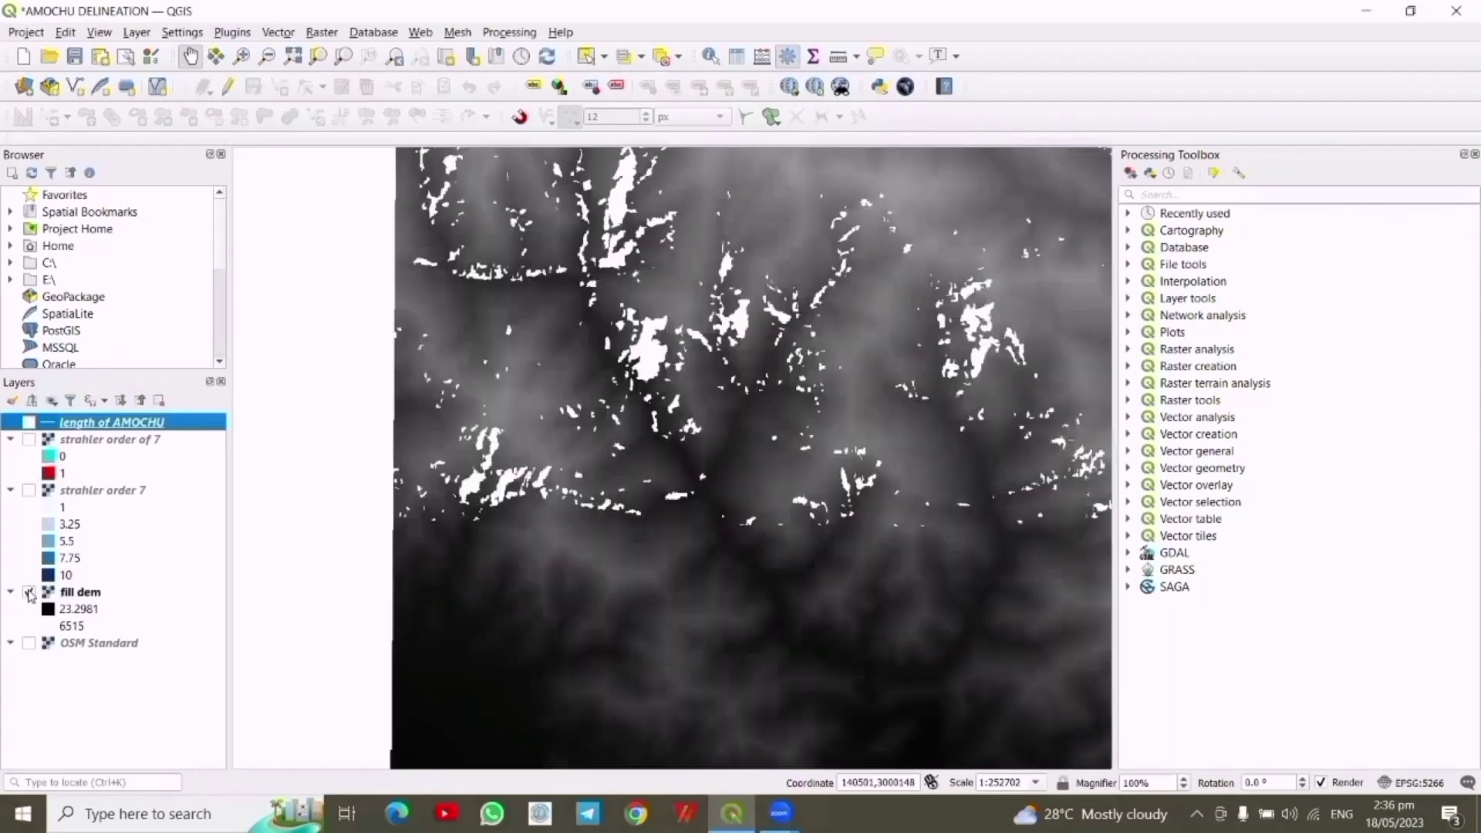
left_click(29, 490)
left_click(29, 439)
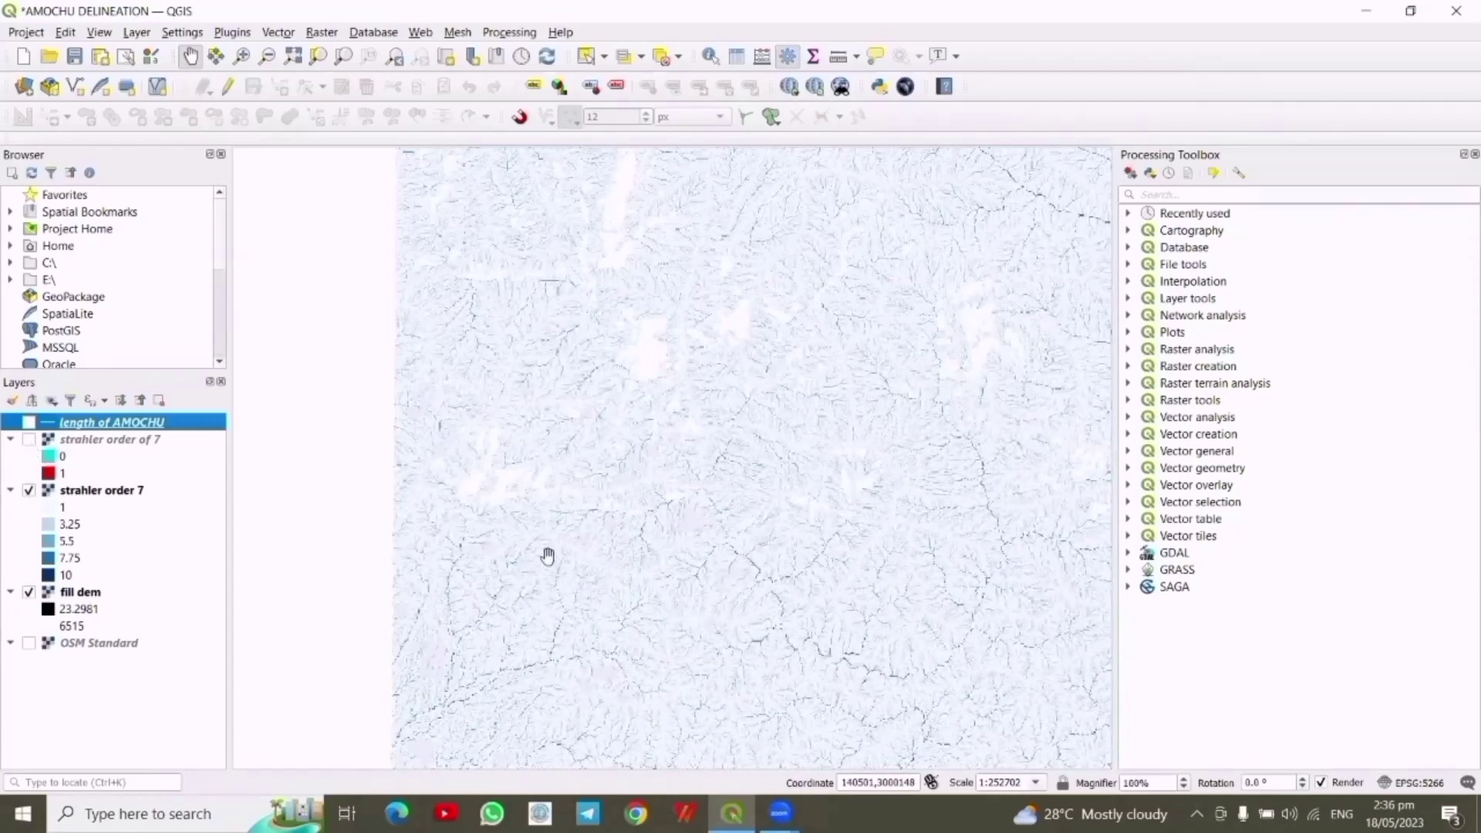
Search the processing tools for "channe" and open the SAGA tool Channel network and drainage basins
left_click(1165, 194)
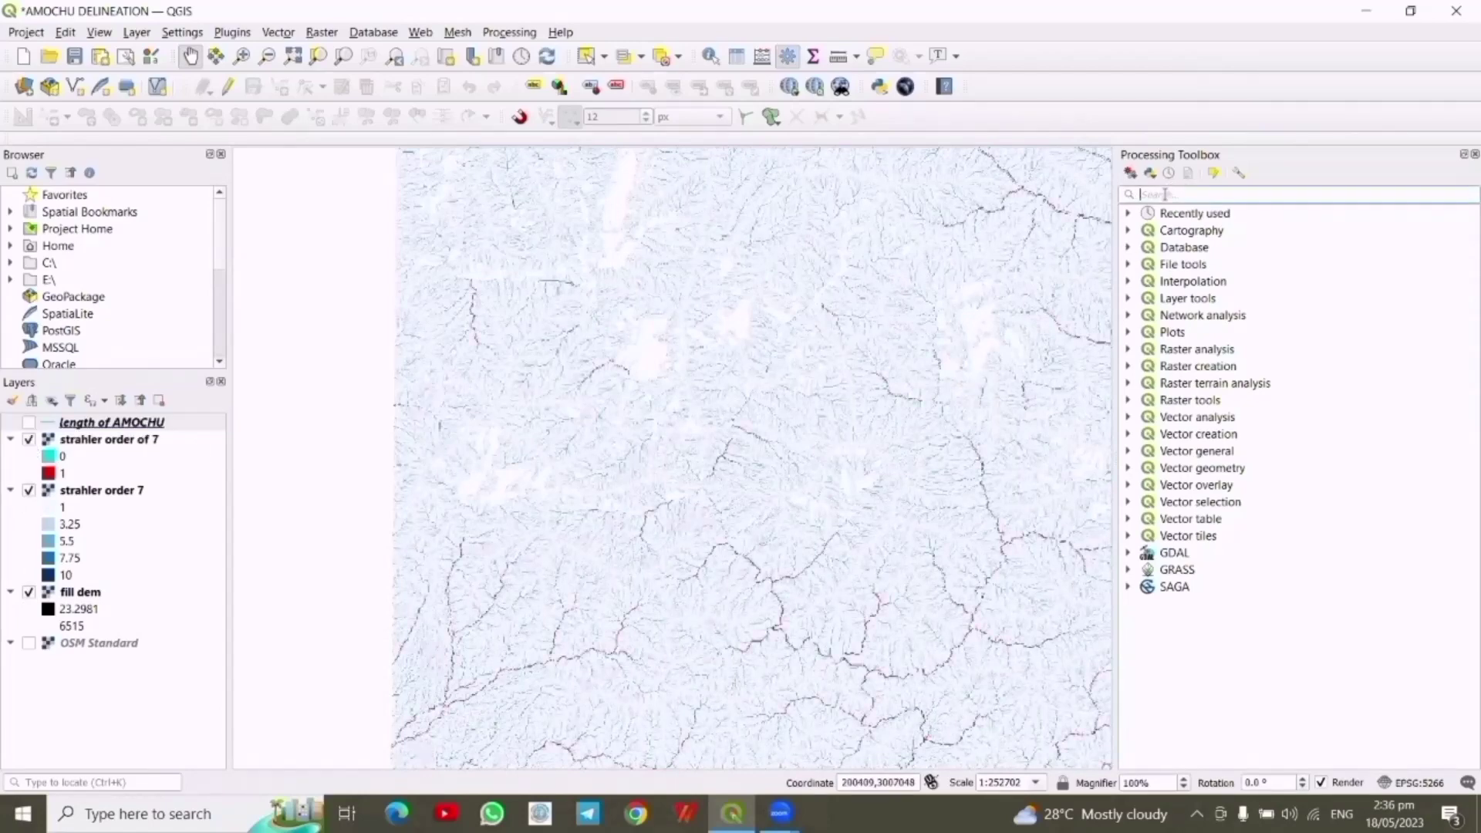
type("chann")
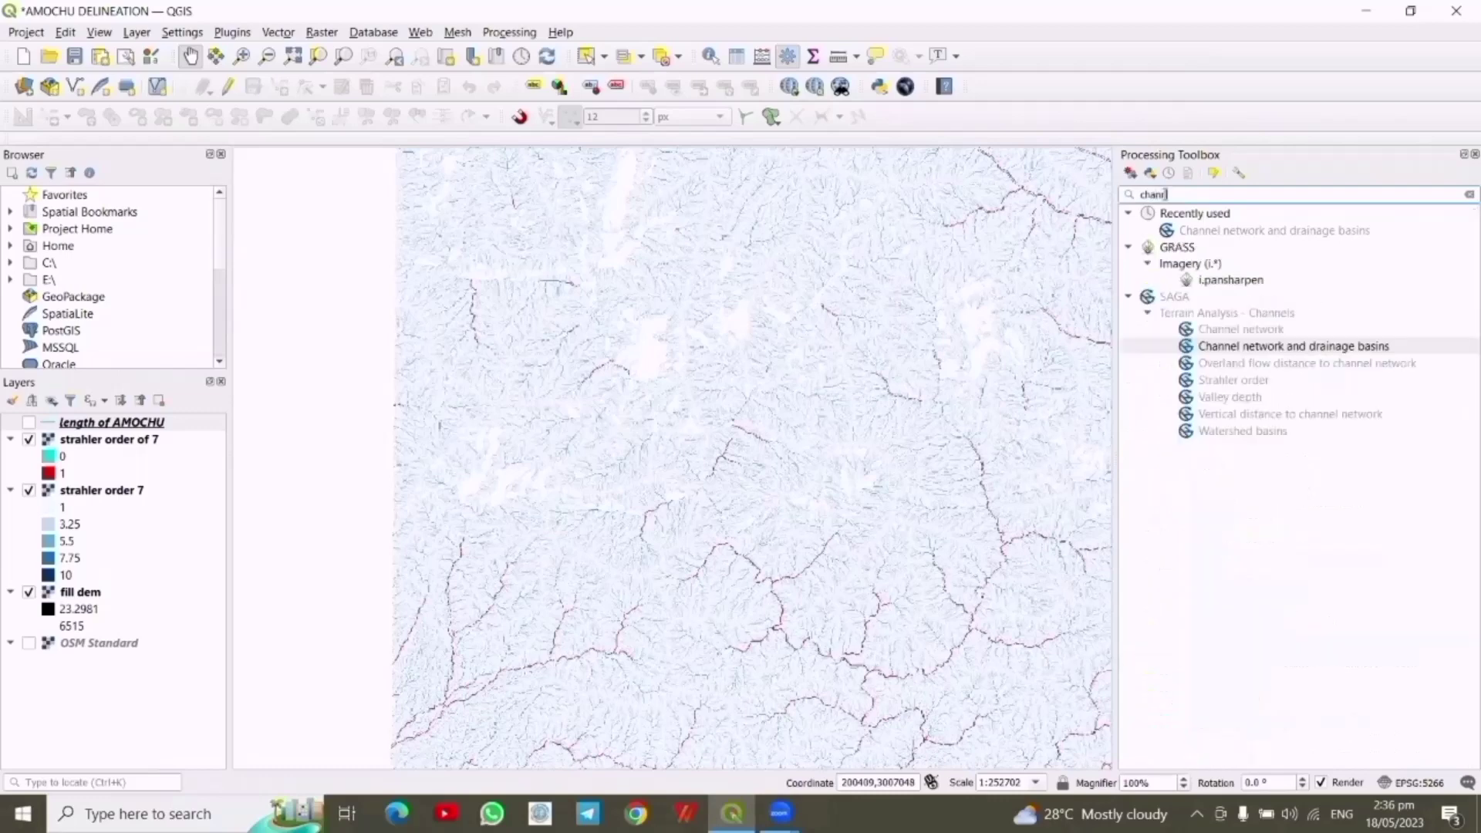
type("e")
left_click(1255, 348)
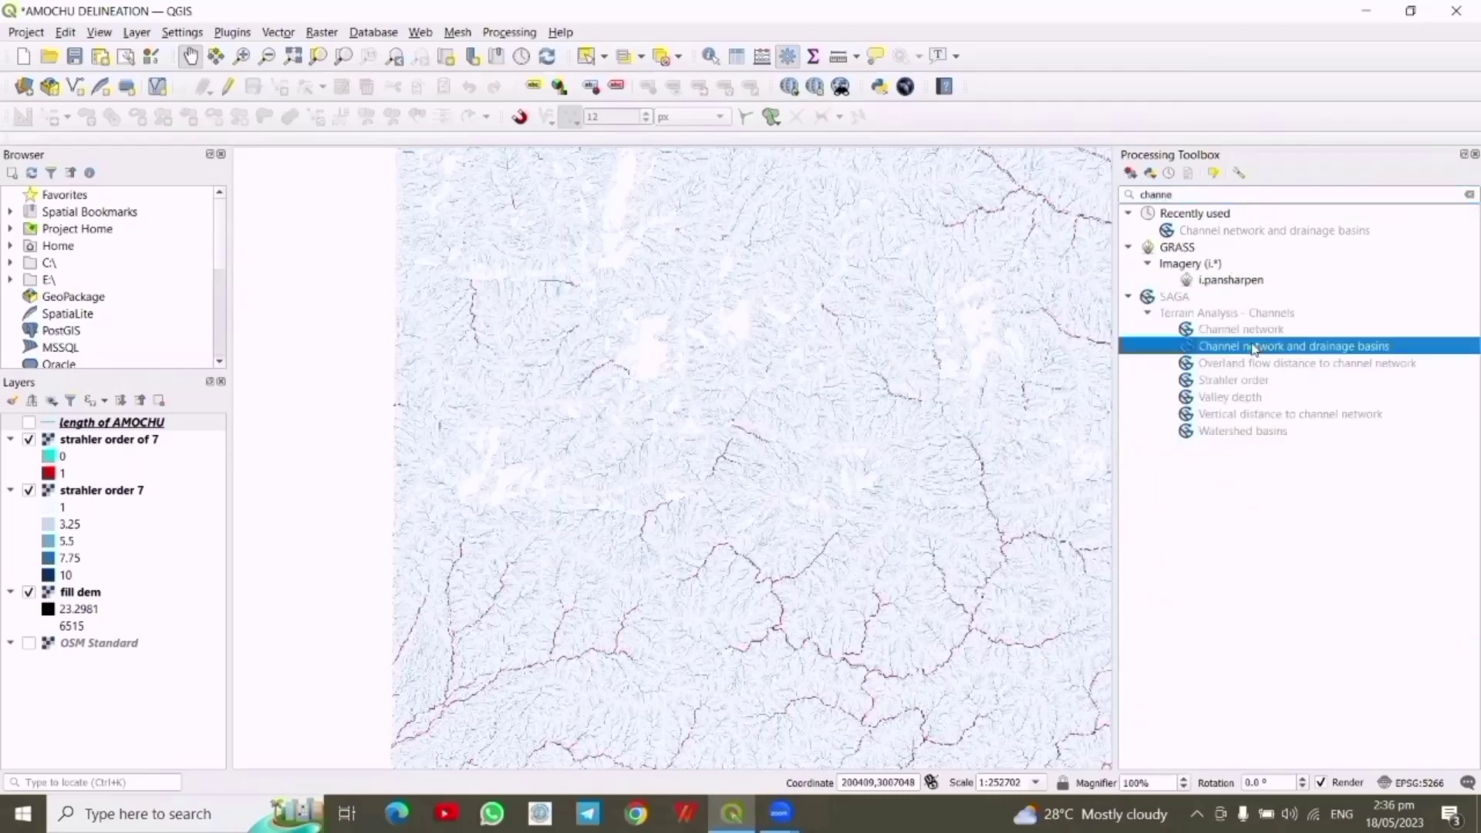
right_click(1255, 349)
left_click(1268, 355)
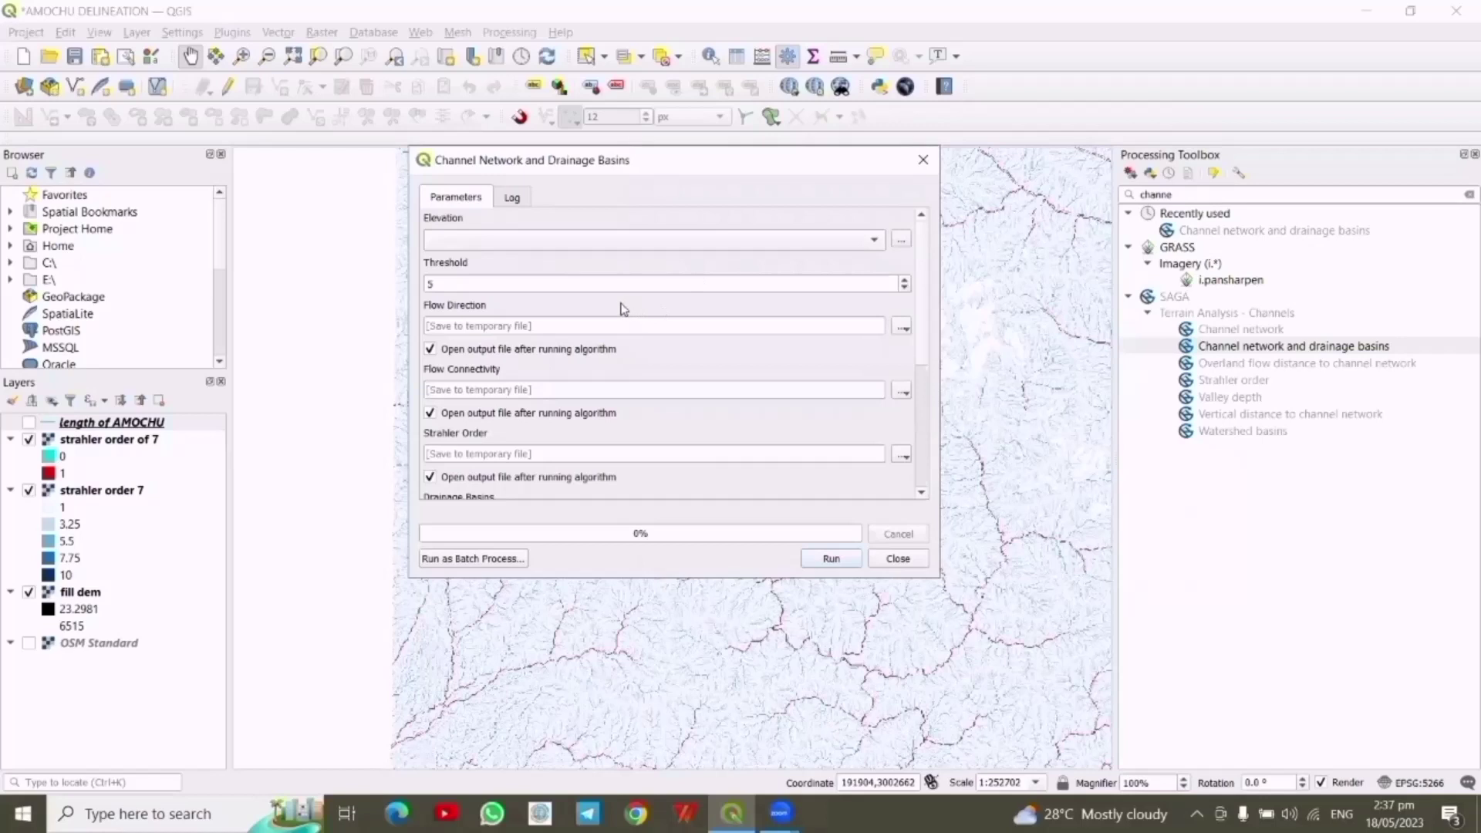
Set the tool's elevation input to fill dem and the threshold to 7
left_click(868, 239)
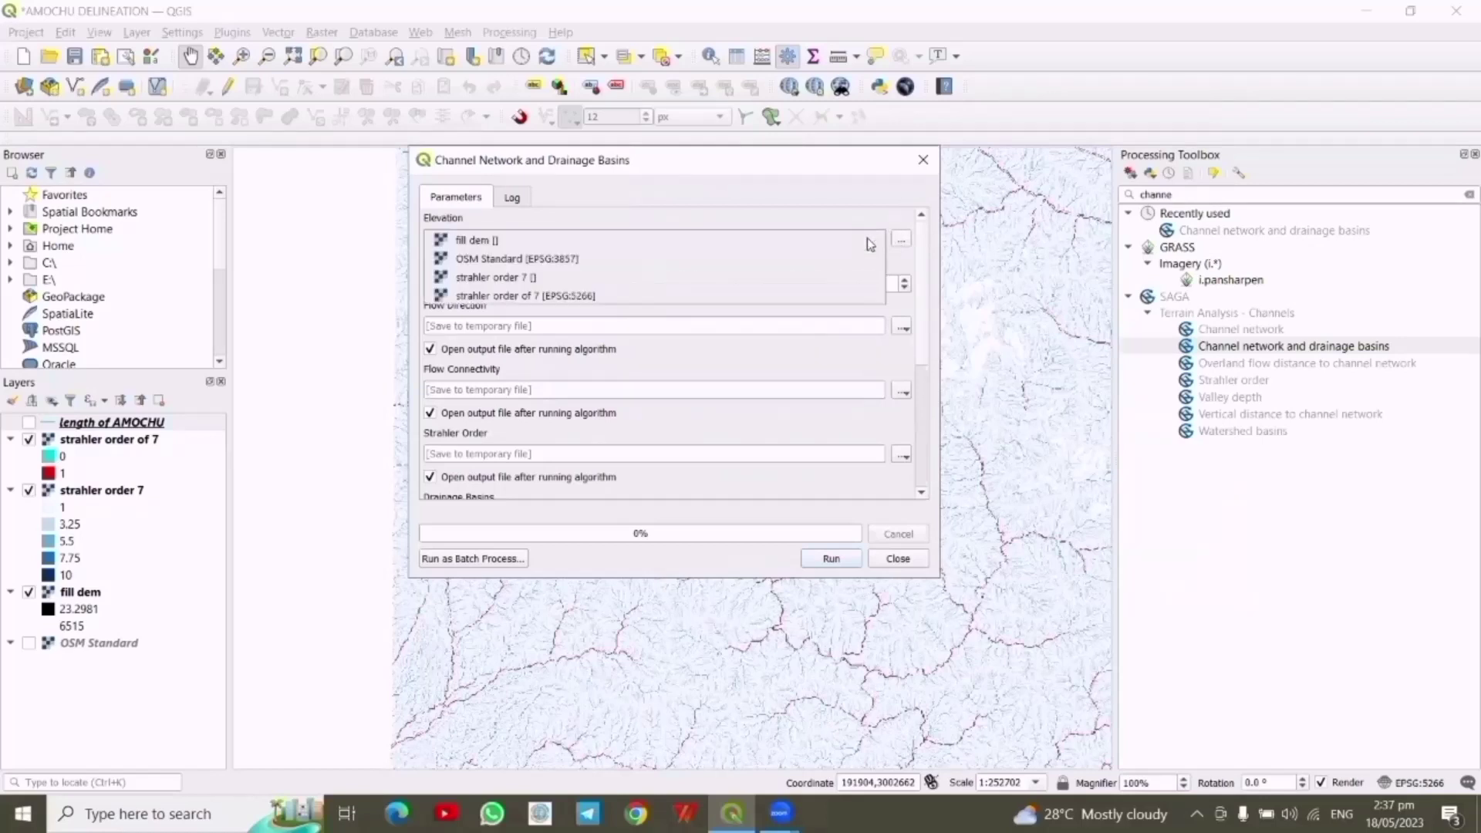
left_click(707, 241)
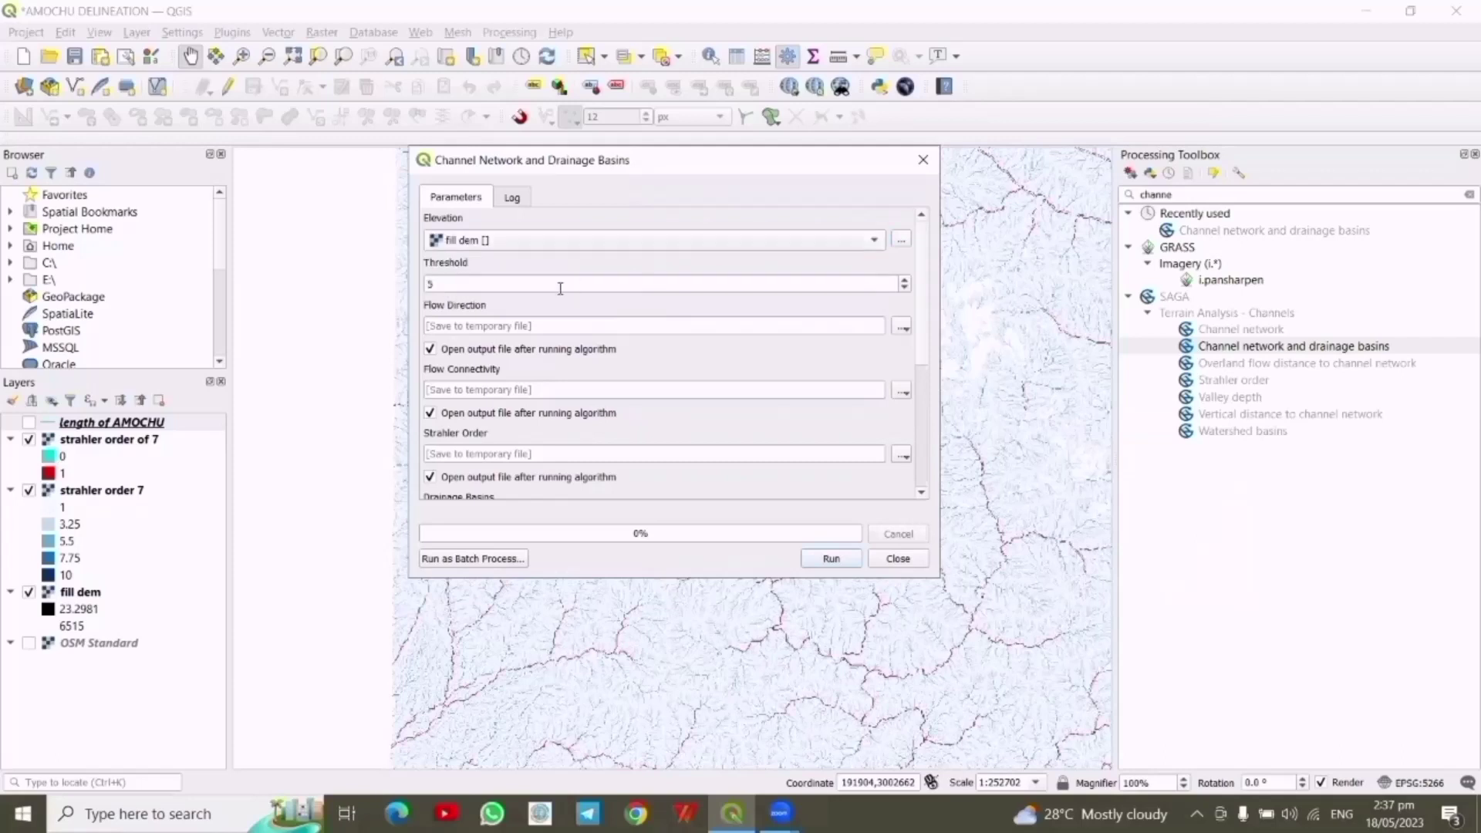
left_click(529, 285)
key("BackSpace")
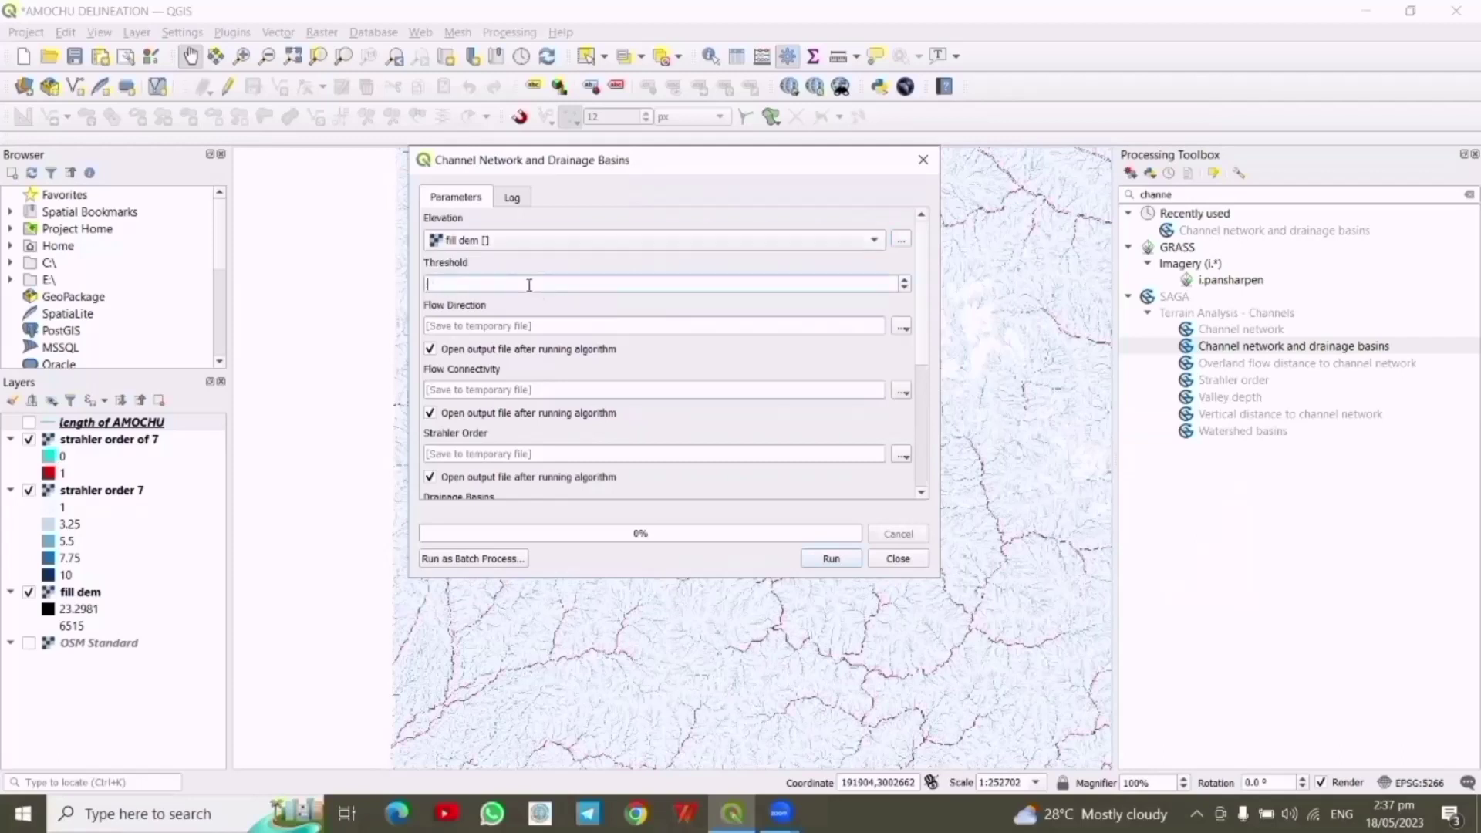
type("7")
Turn off opening the output file after the run for every output except Channels
left_click(430, 351)
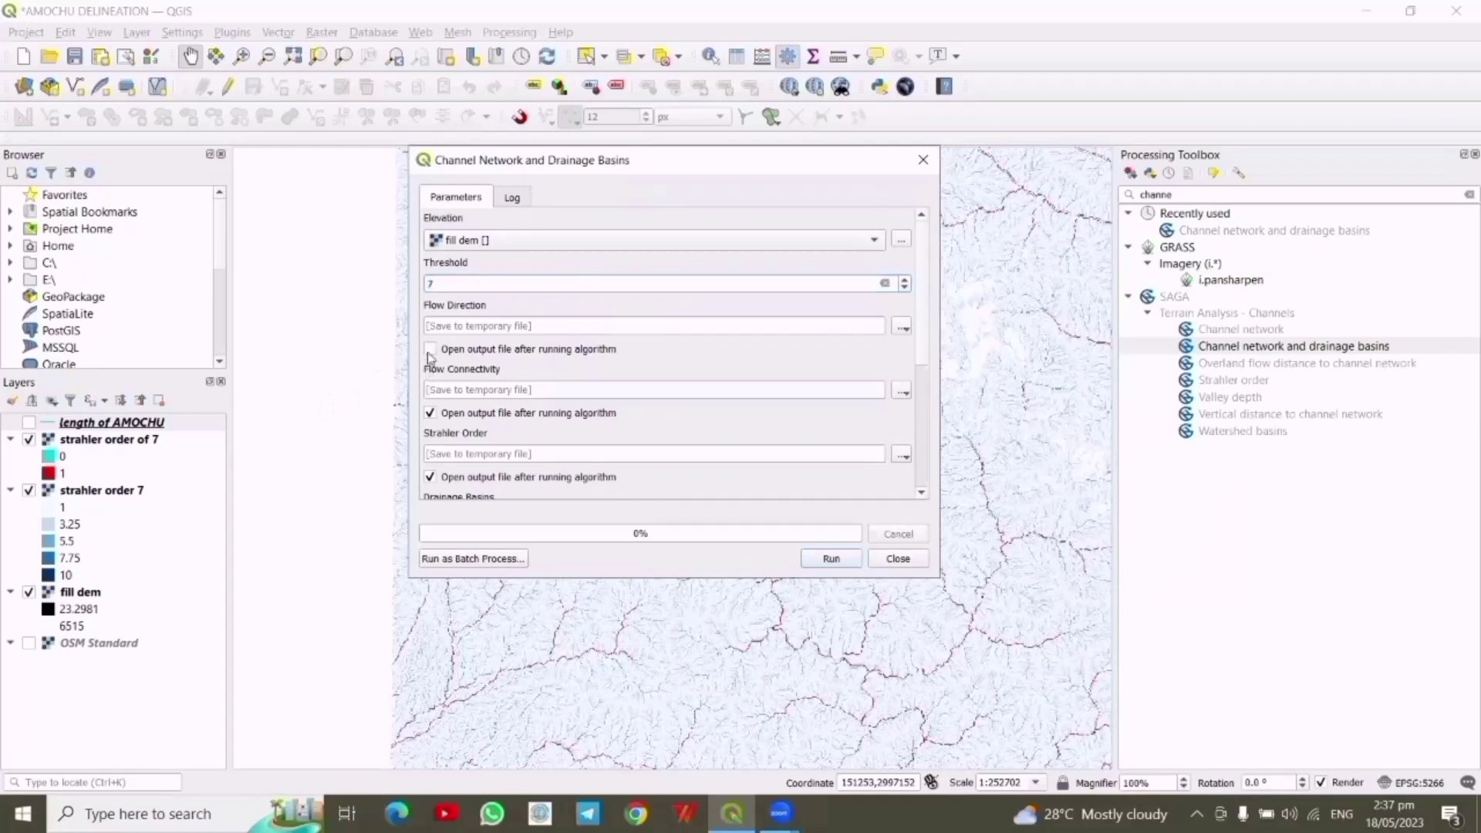
left_click(431, 413)
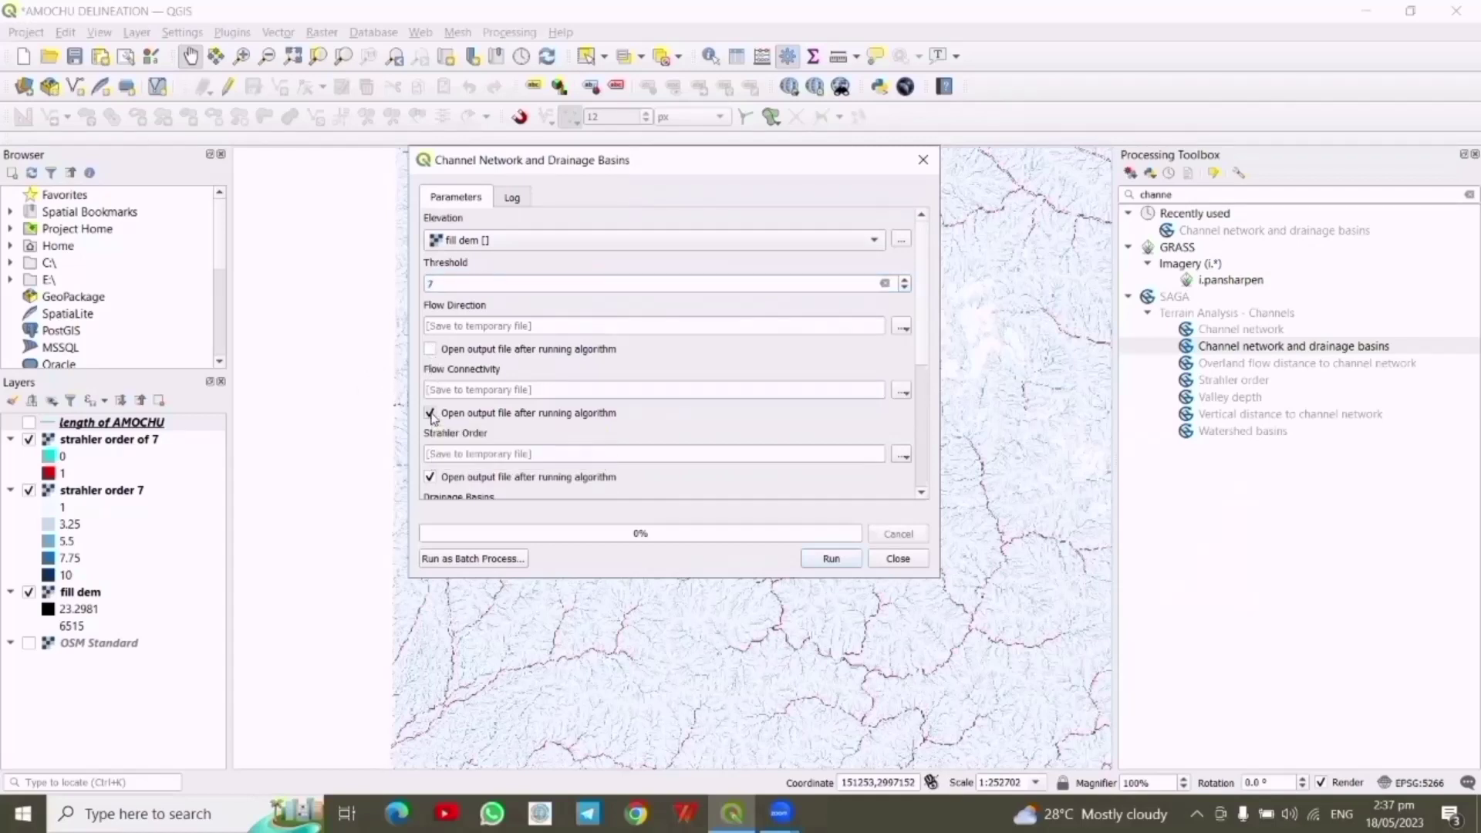
left_click(431, 479)
scroll(919, 491, "down", 5)
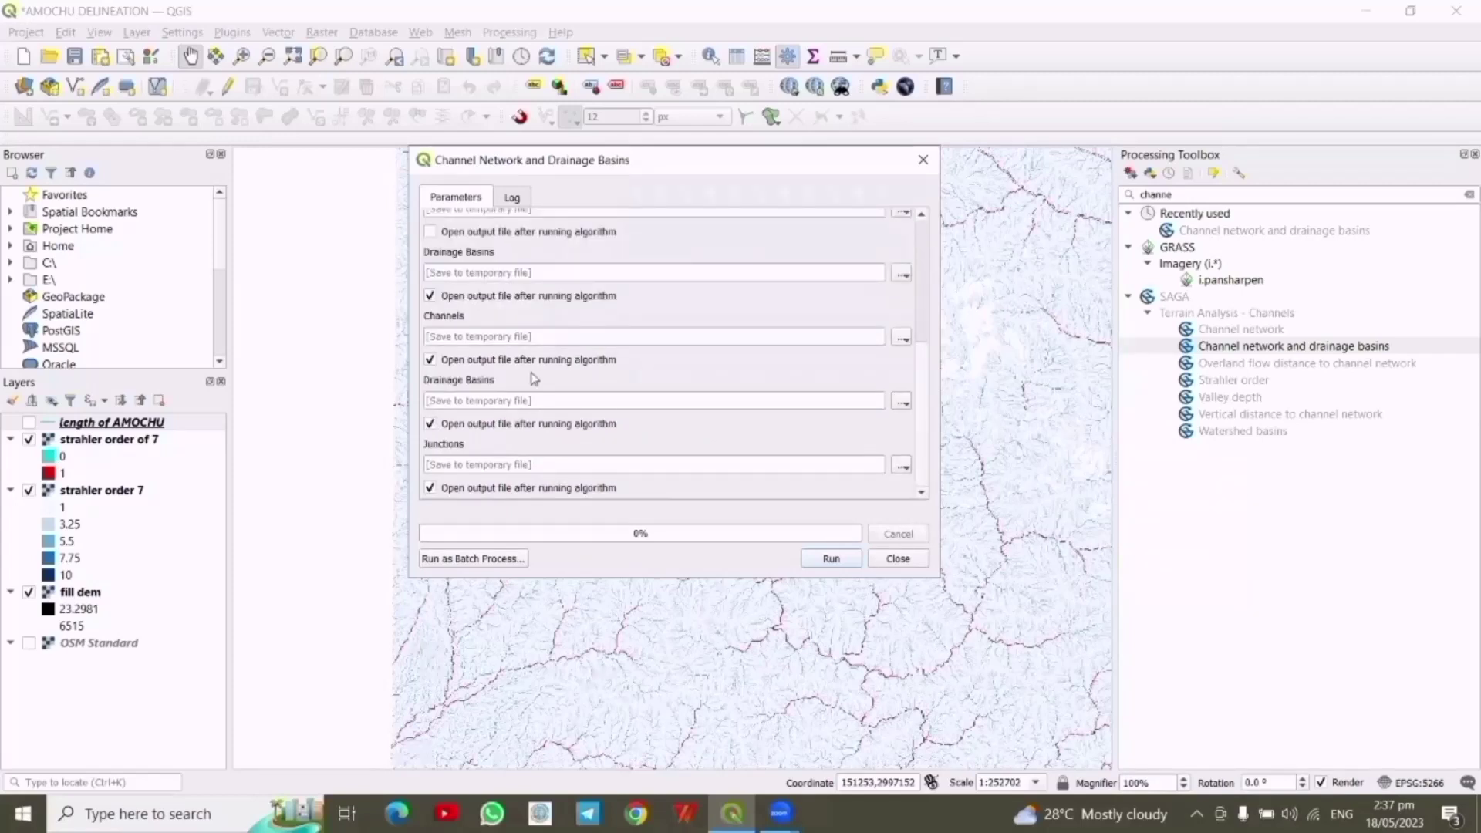
left_click(431, 296)
left_click(430, 423)
left_click(430, 488)
Save the Channels output as the shapefile "channel of rivers" on drive E:, and run the algorithm
left_click(902, 336)
left_click(933, 374)
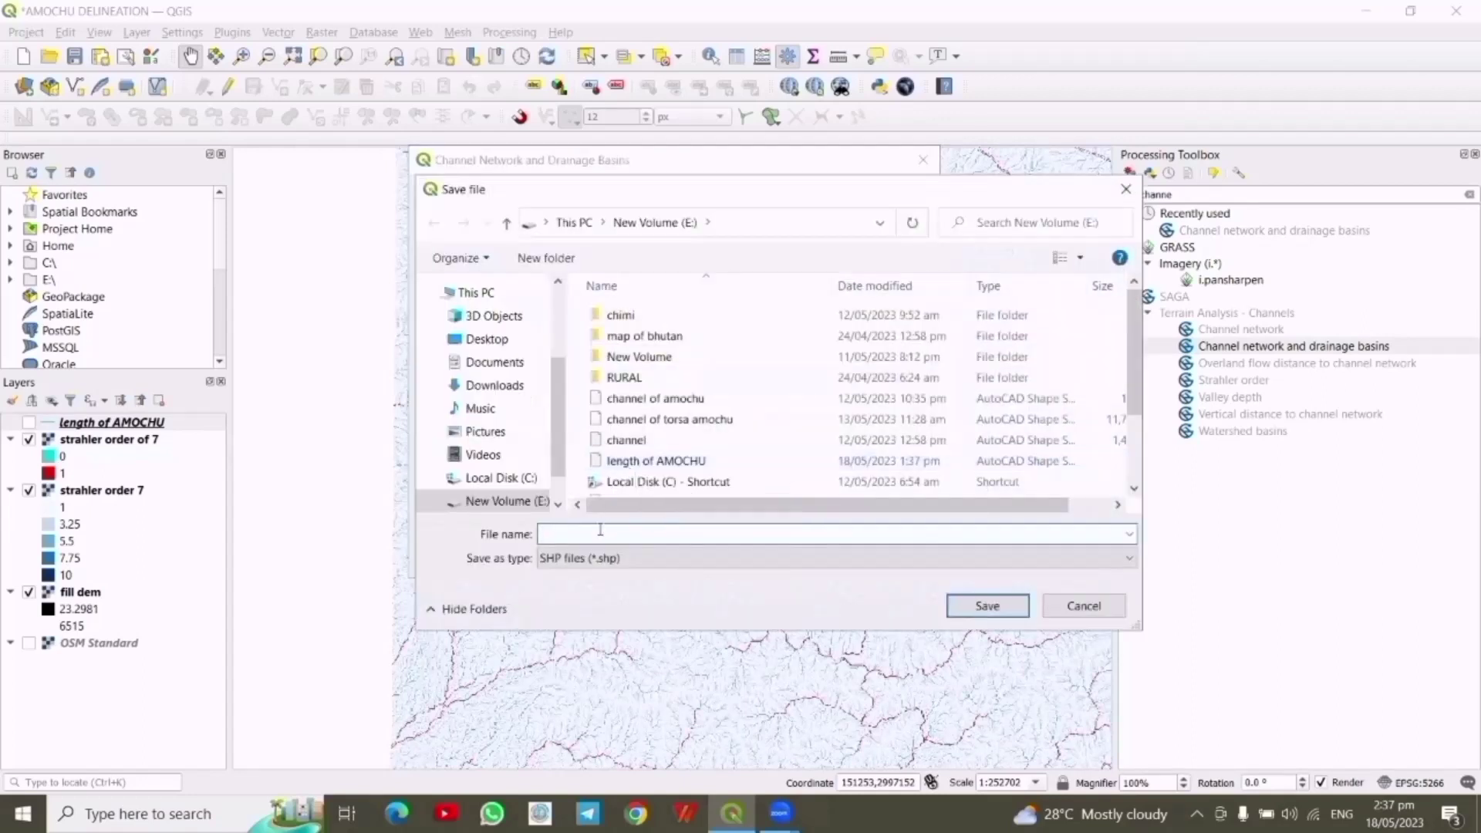
type("c")
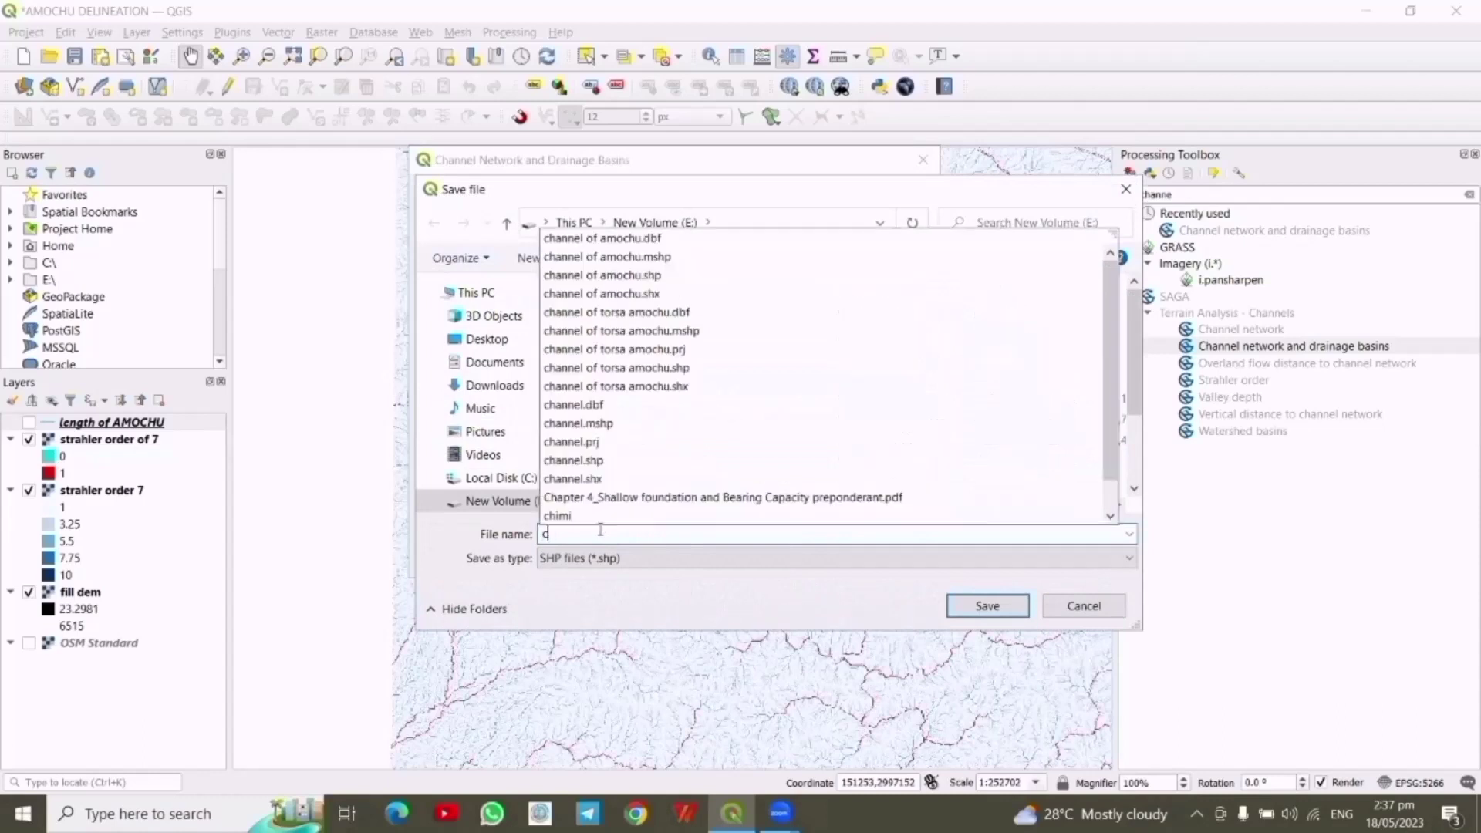
type("hannel ")
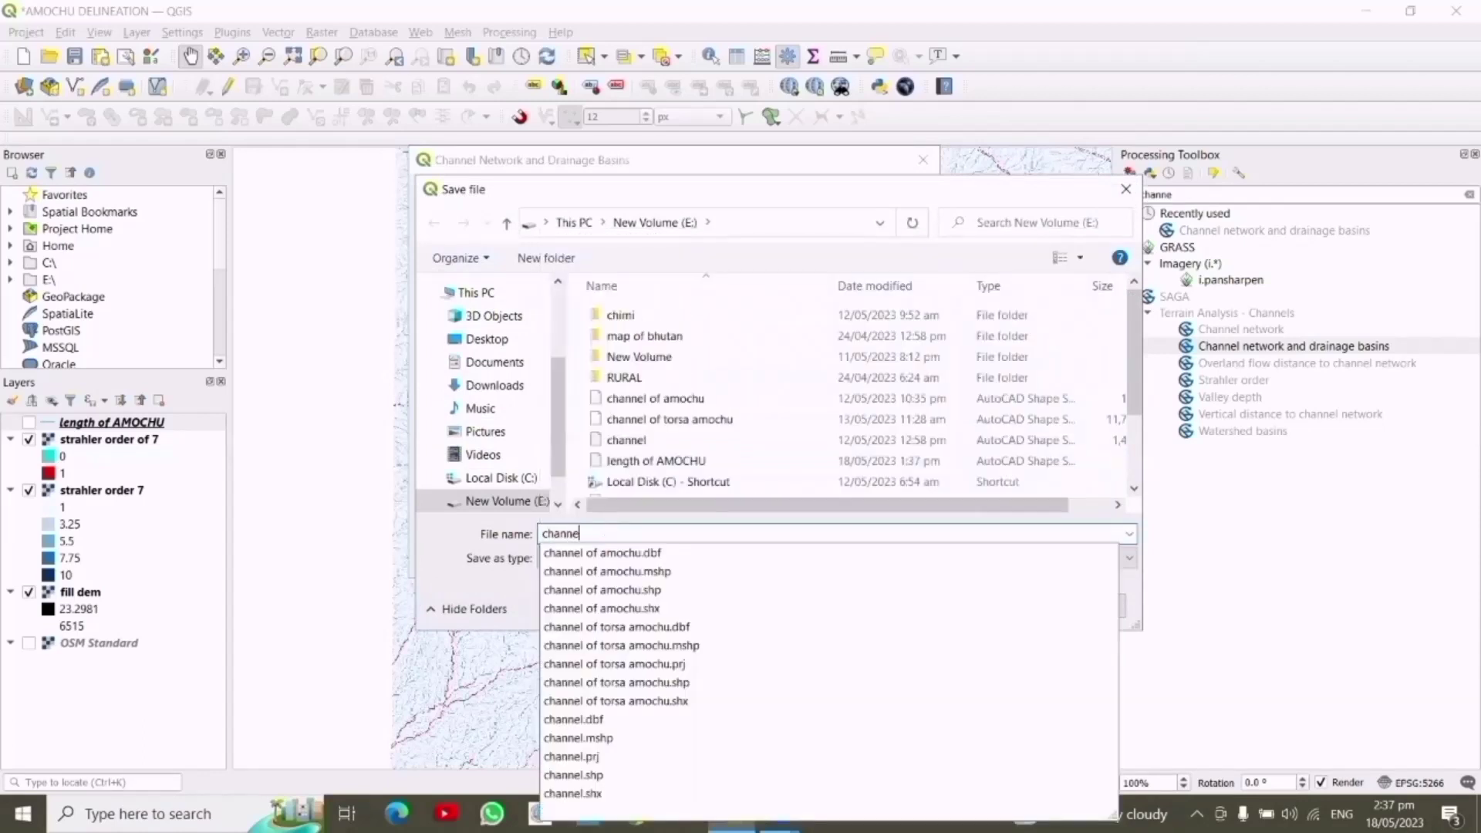
type("of")
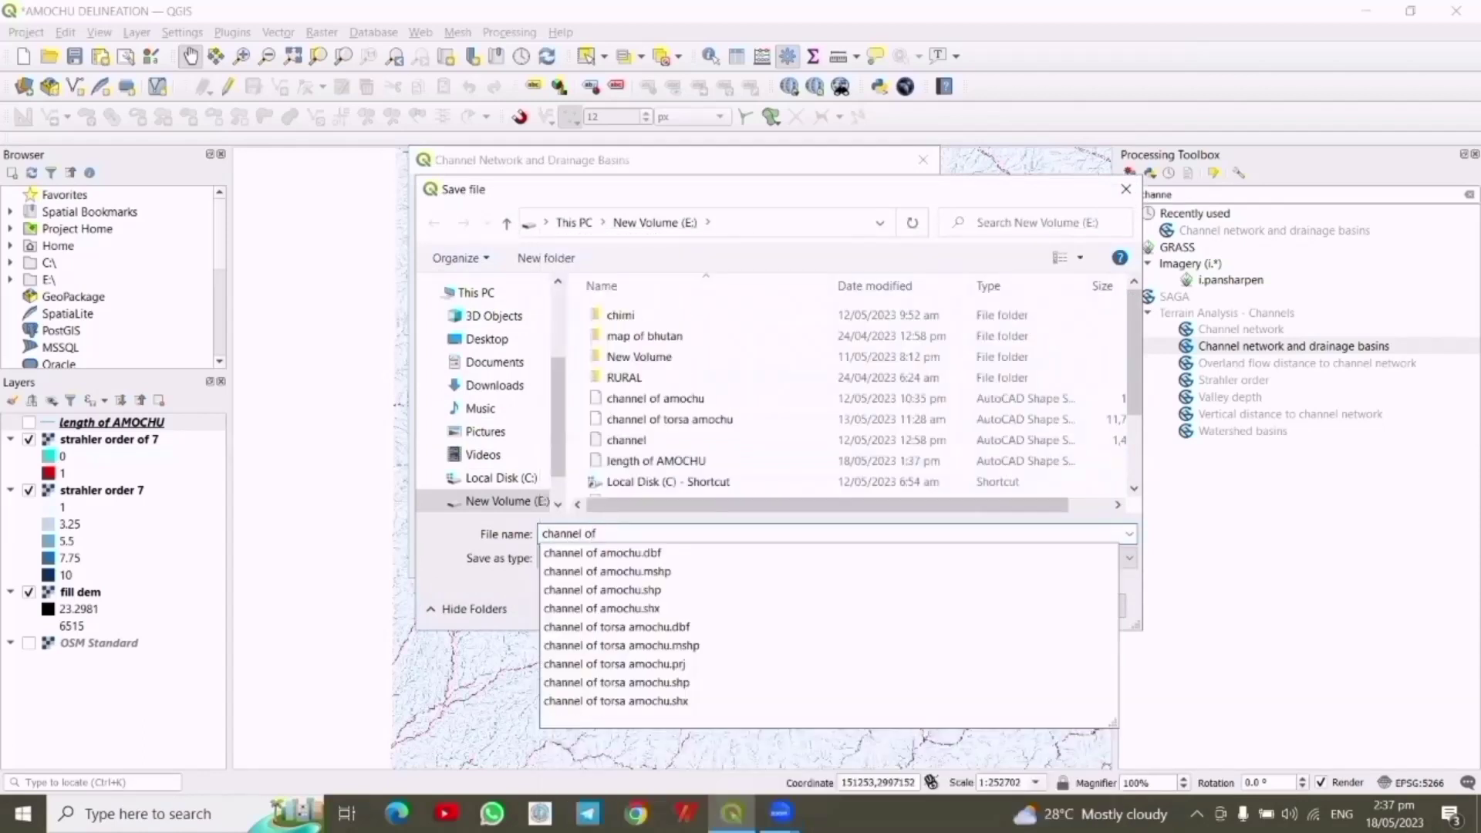
type(" rivers")
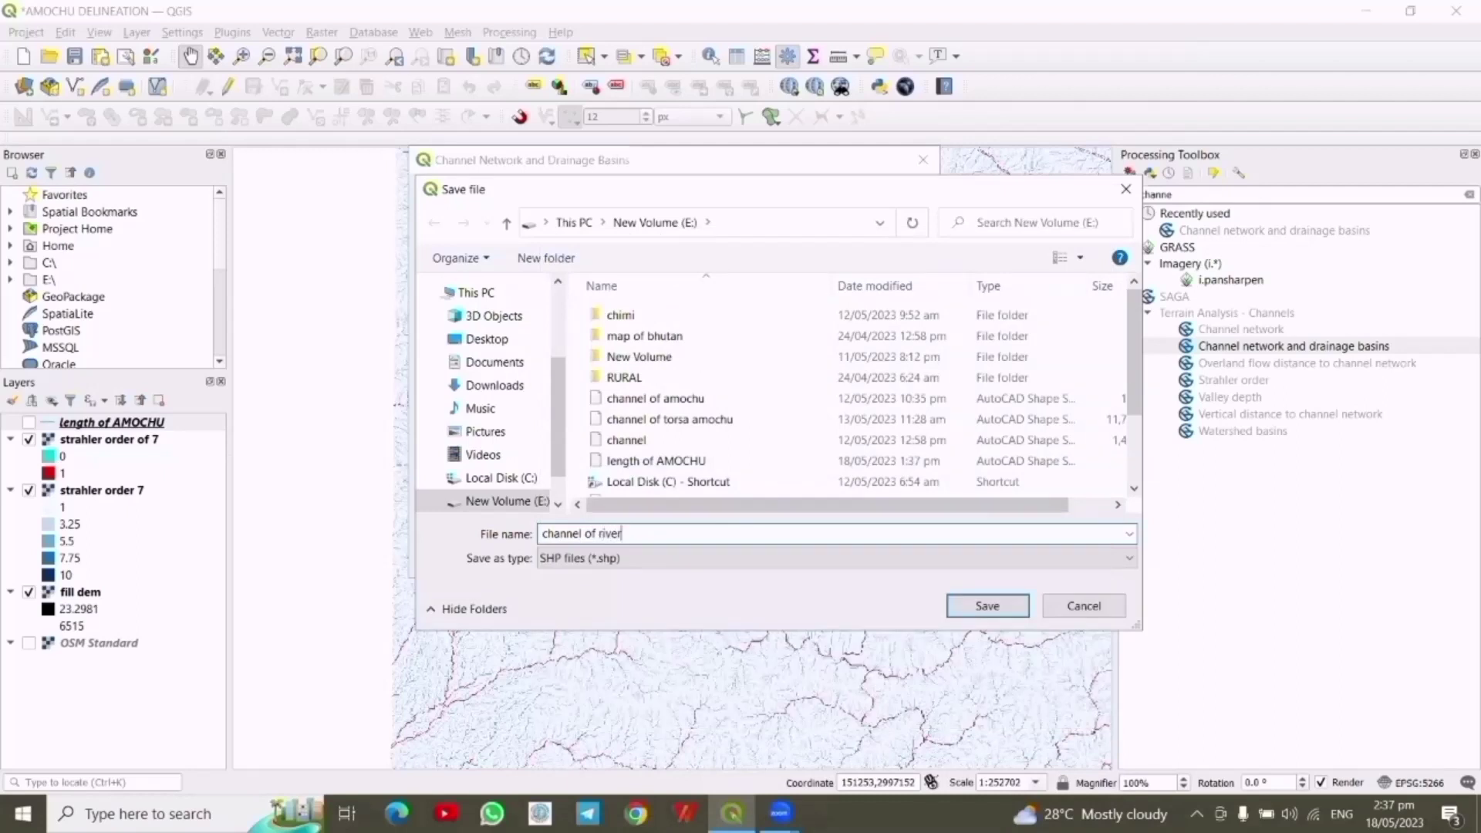
left_click(1016, 605)
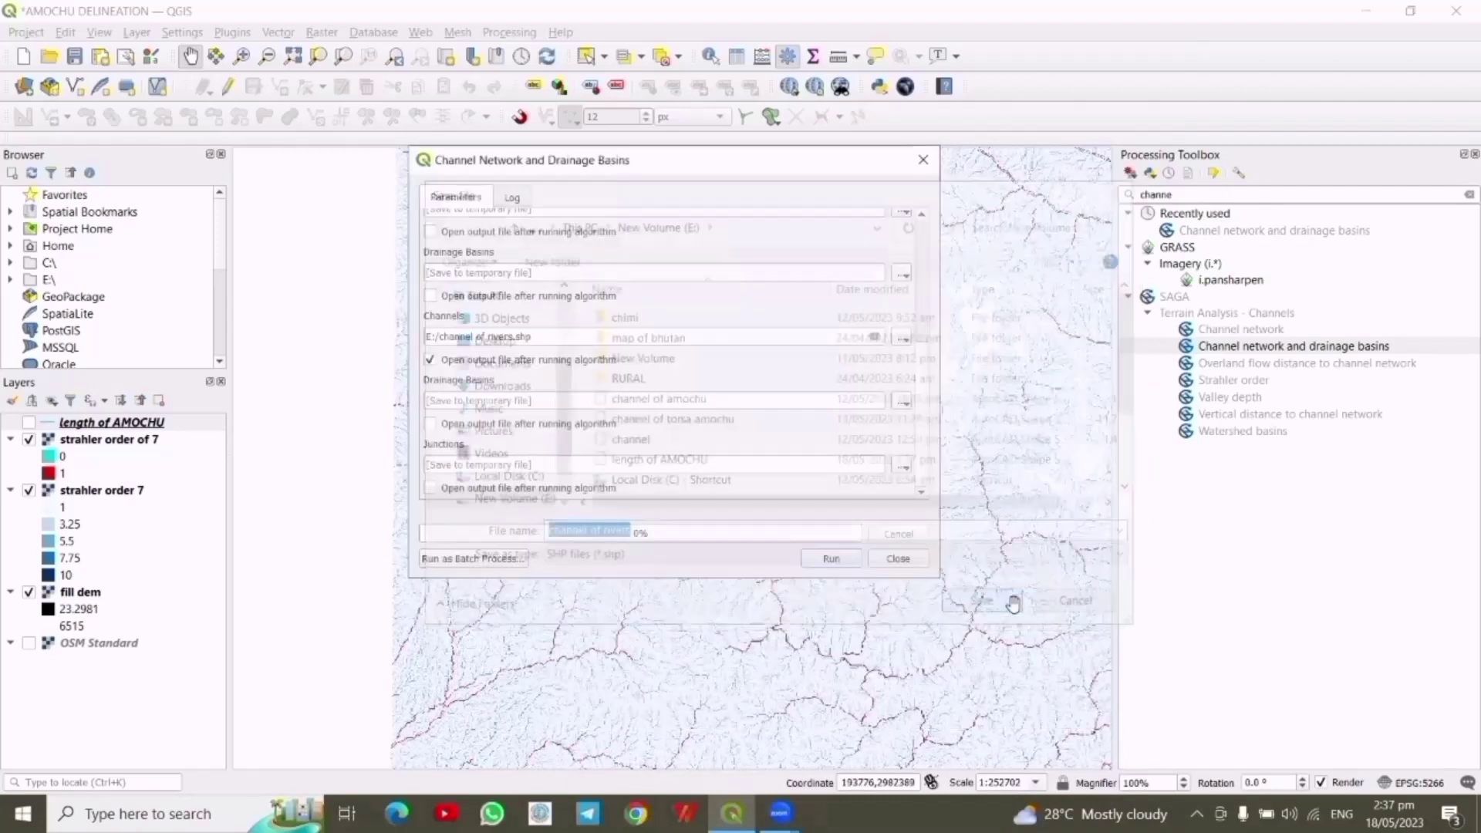
left_click(831, 558)
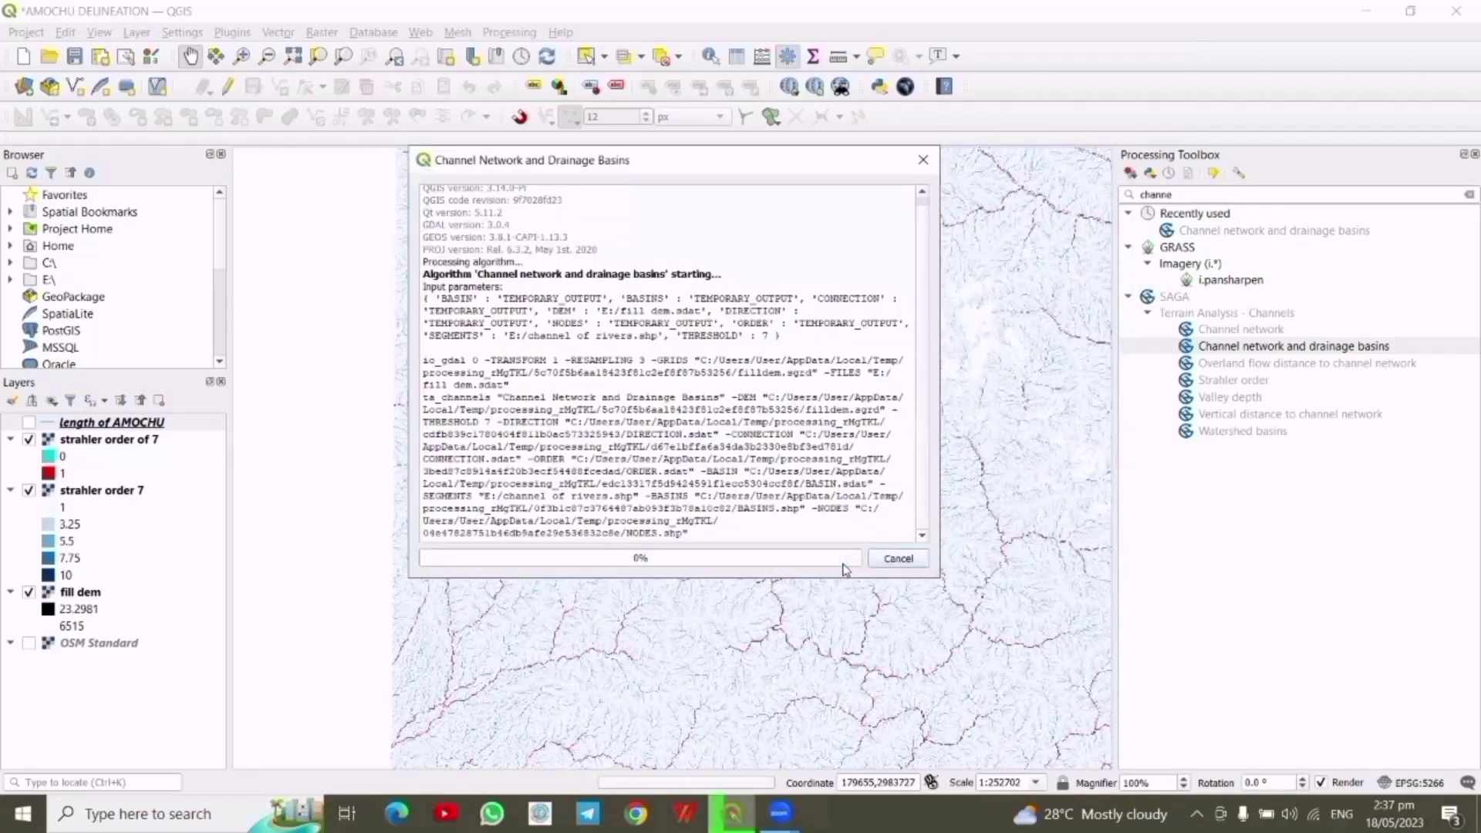
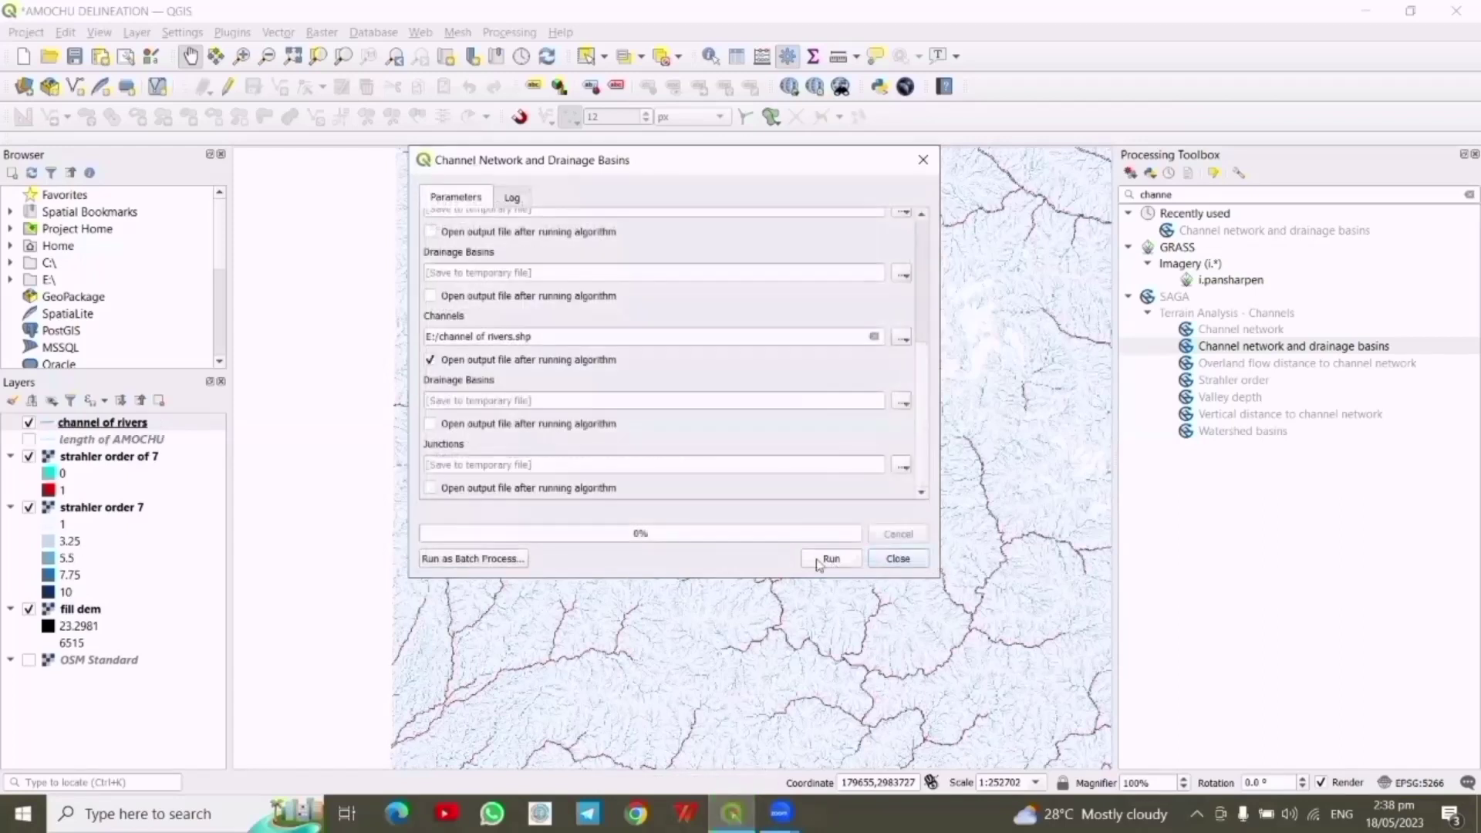
left_click(887, 559)
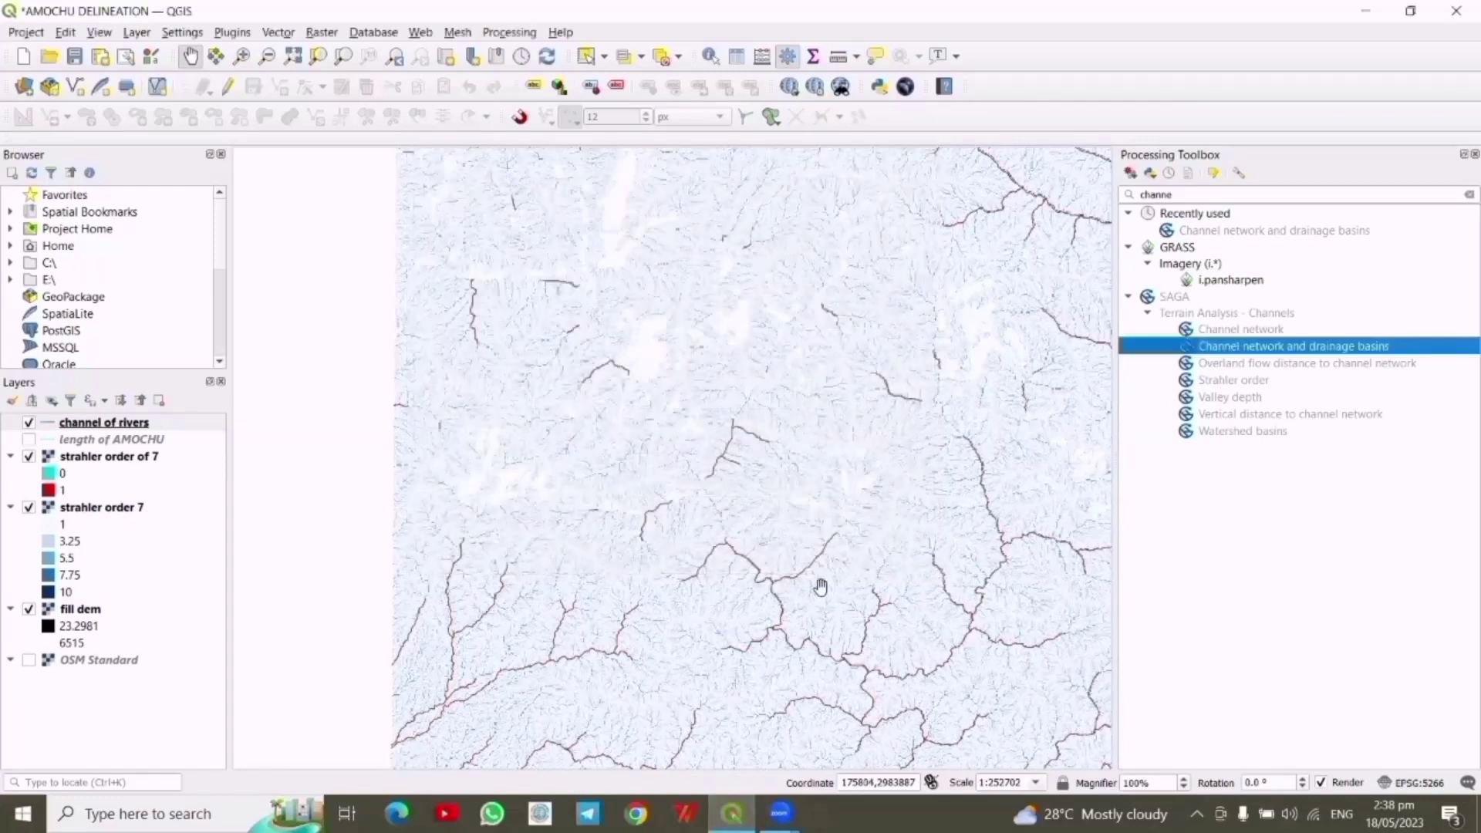
Hide channel of rivers, strahler order 7 and fill dem, and show length of AMOCHU over the OSM Standard basemap around the river's southern end
left_click(30, 458)
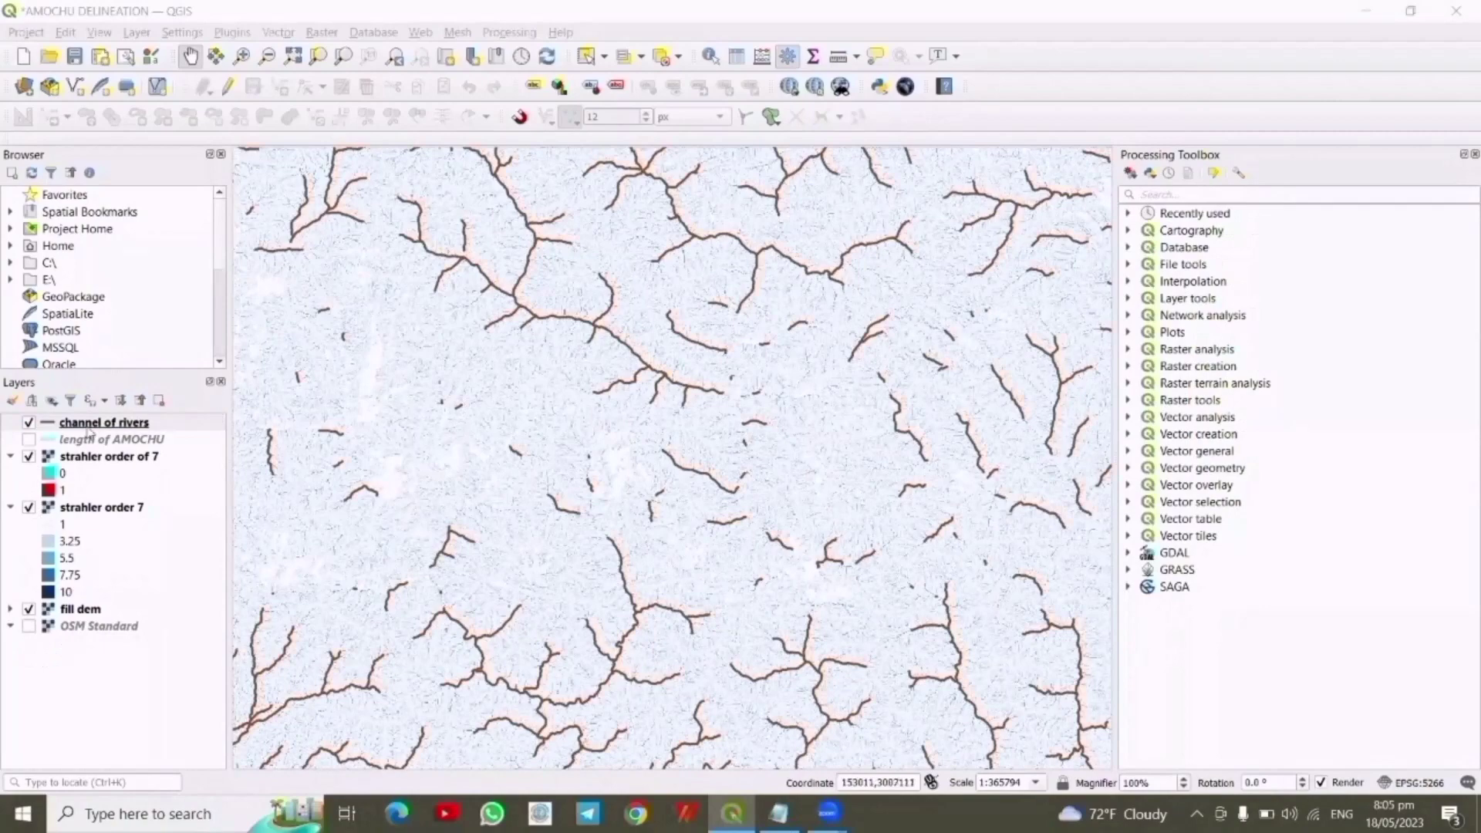
left_click(28, 428)
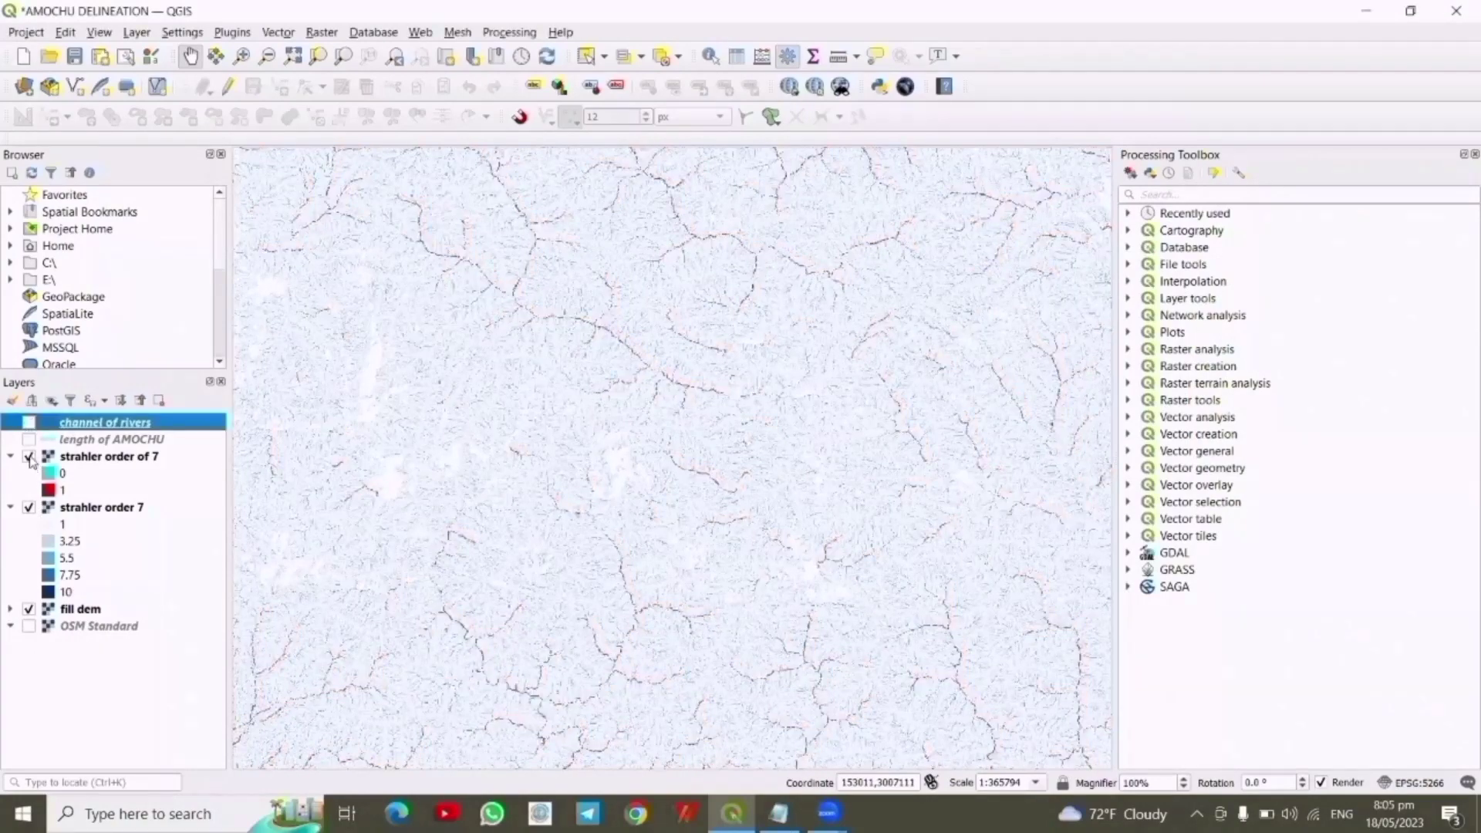
left_click(30, 508)
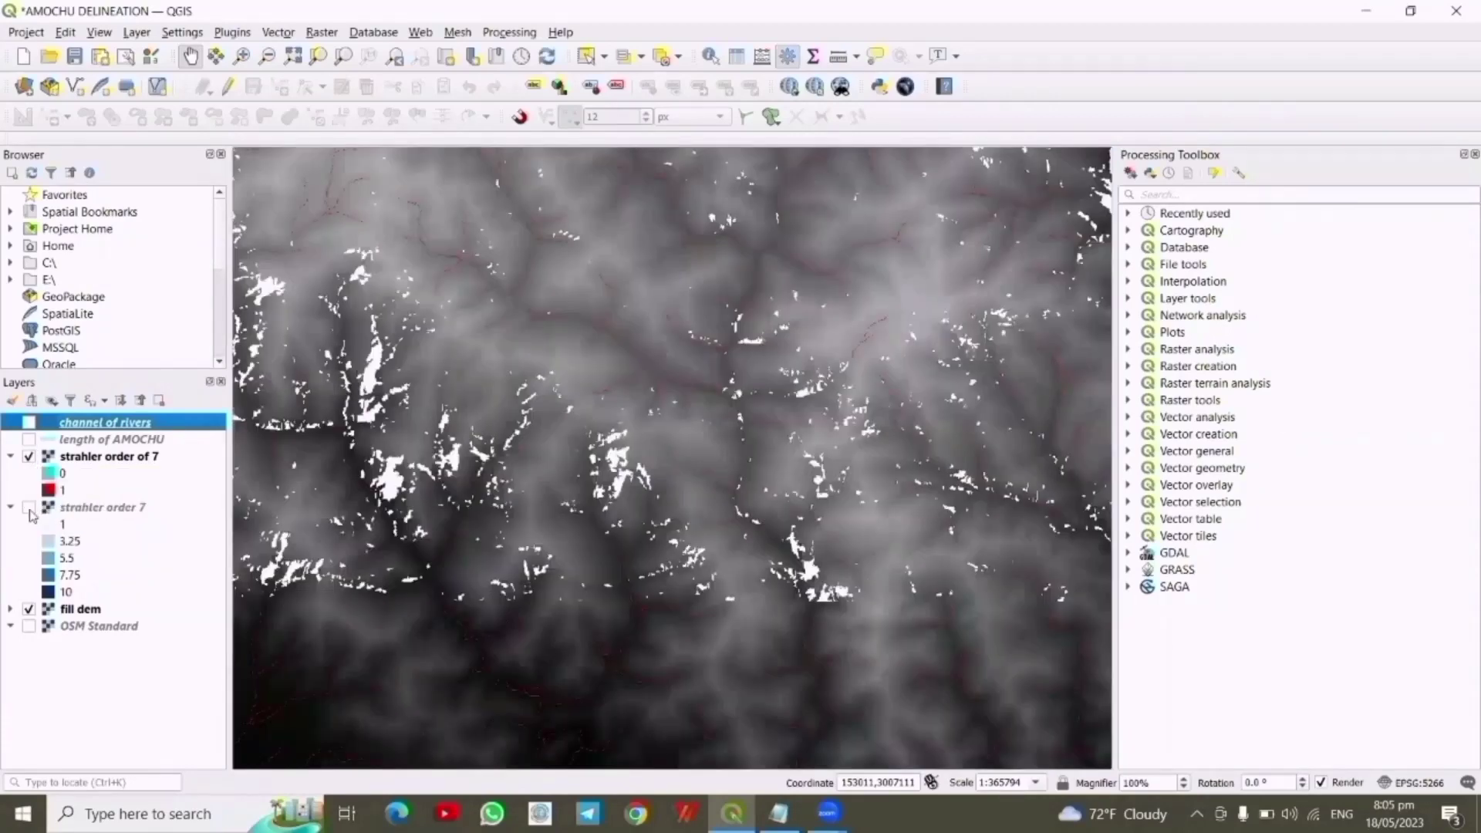
left_click(29, 609)
left_click(29, 627)
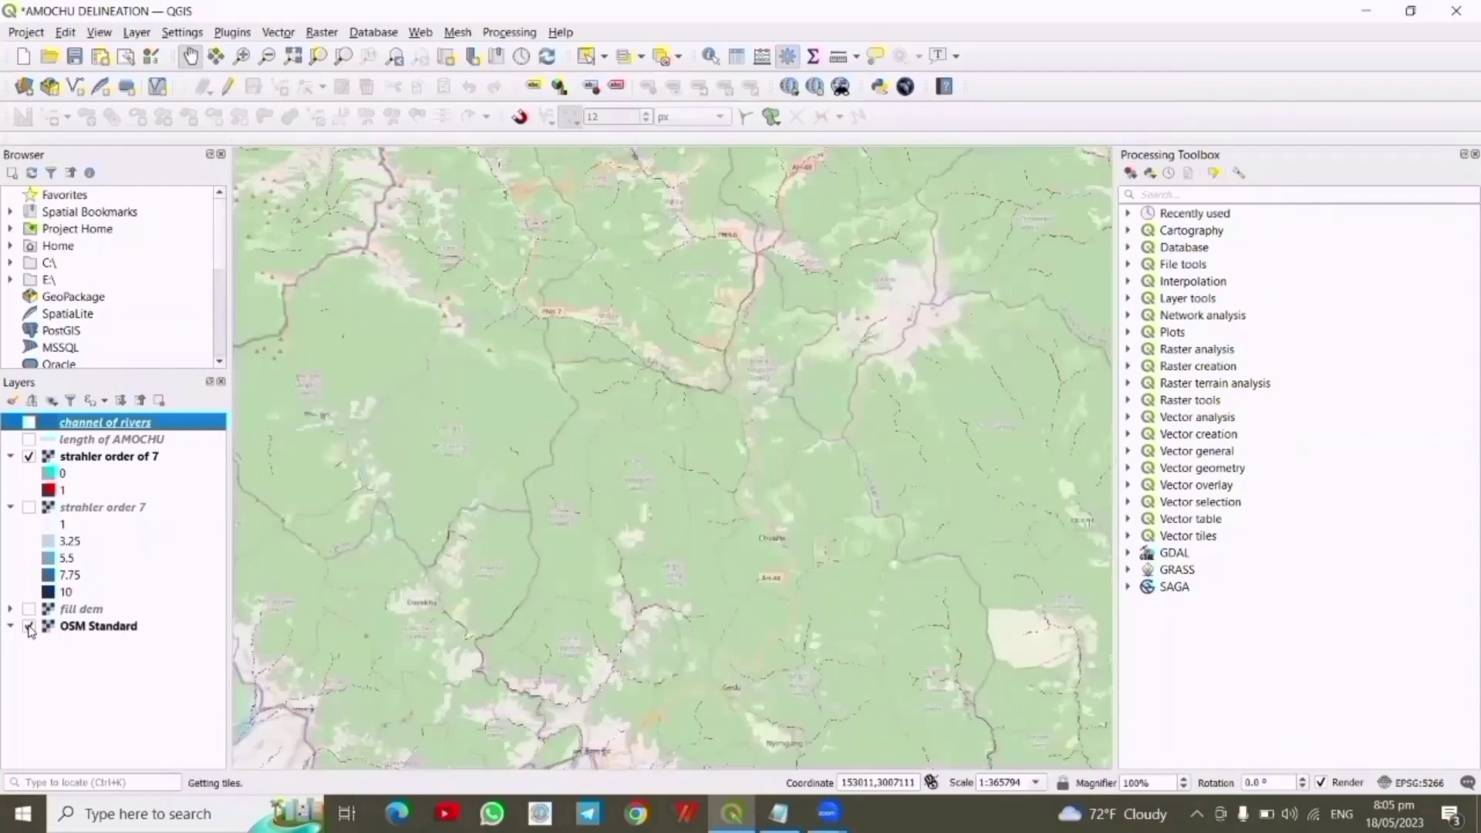
left_click(29, 439)
left_click_drag(526, 524, 548, 307)
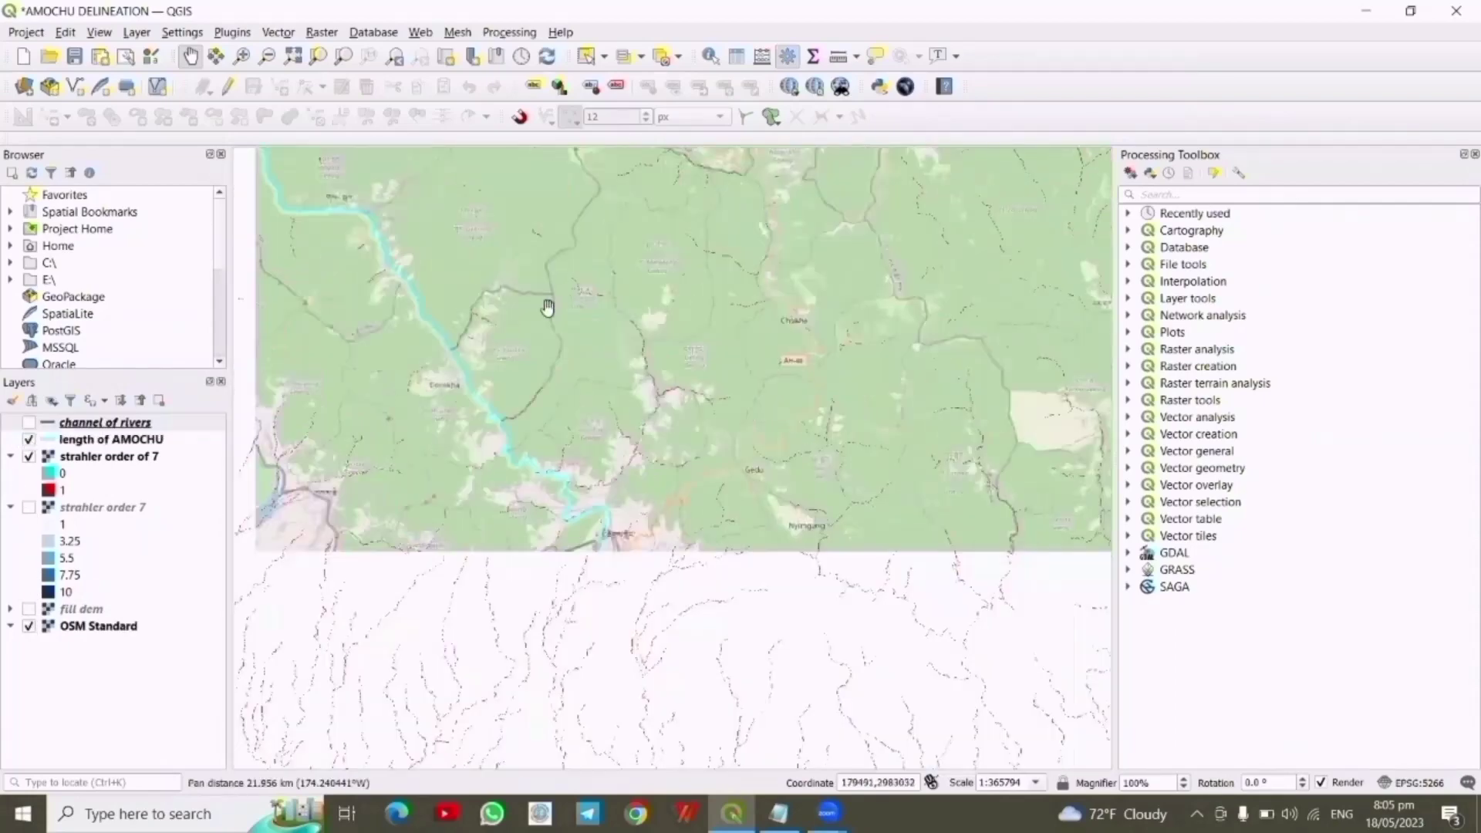
scroll(548, 307, "up", 1)
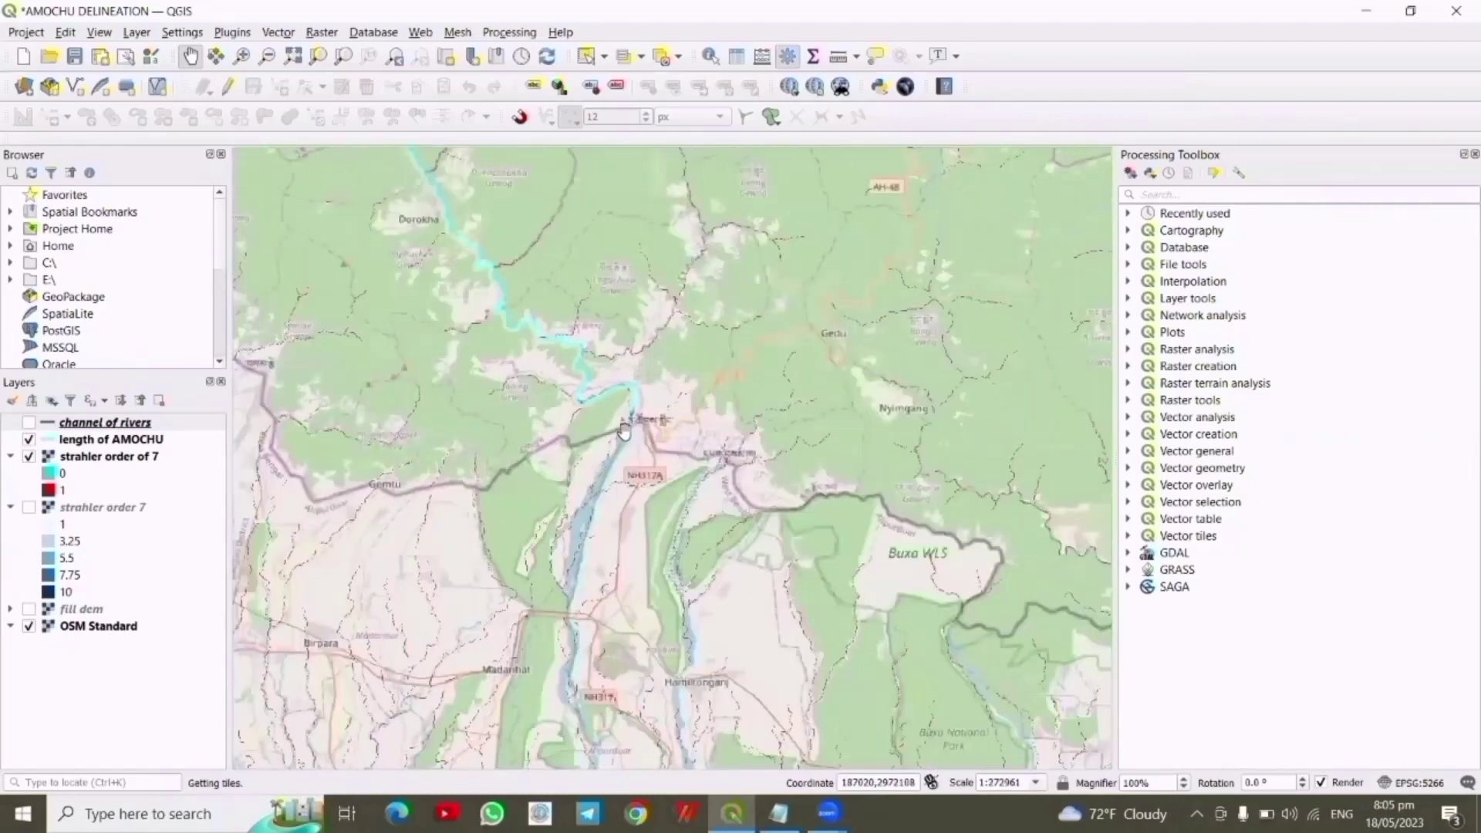
Copy the map coordinates of the red strahler order of 7 cell where the river channel crosses the international border west of Jaigaon
scroll(625, 431, "up", 1)
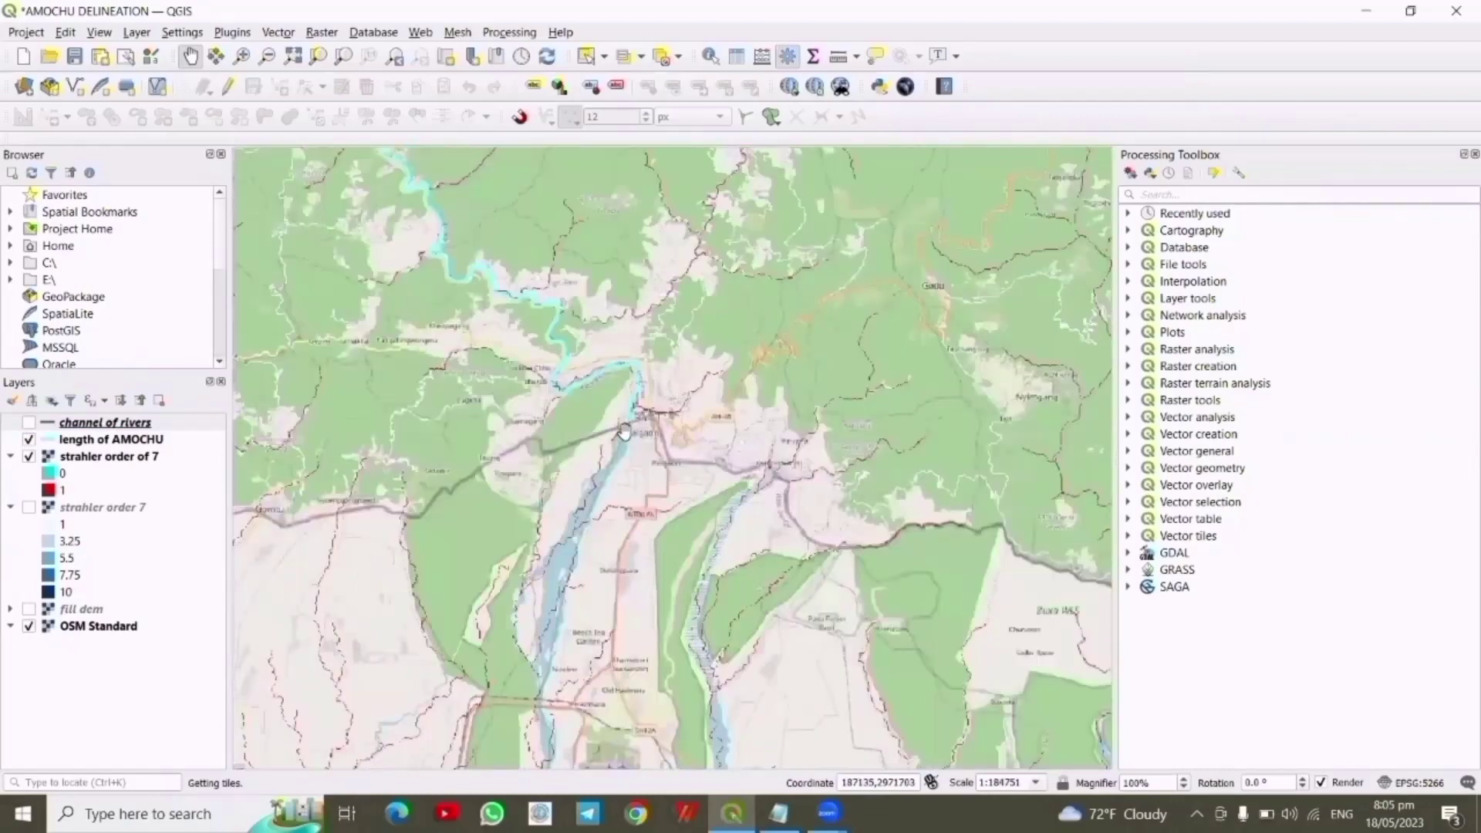
scroll(624, 431, "up", 3)
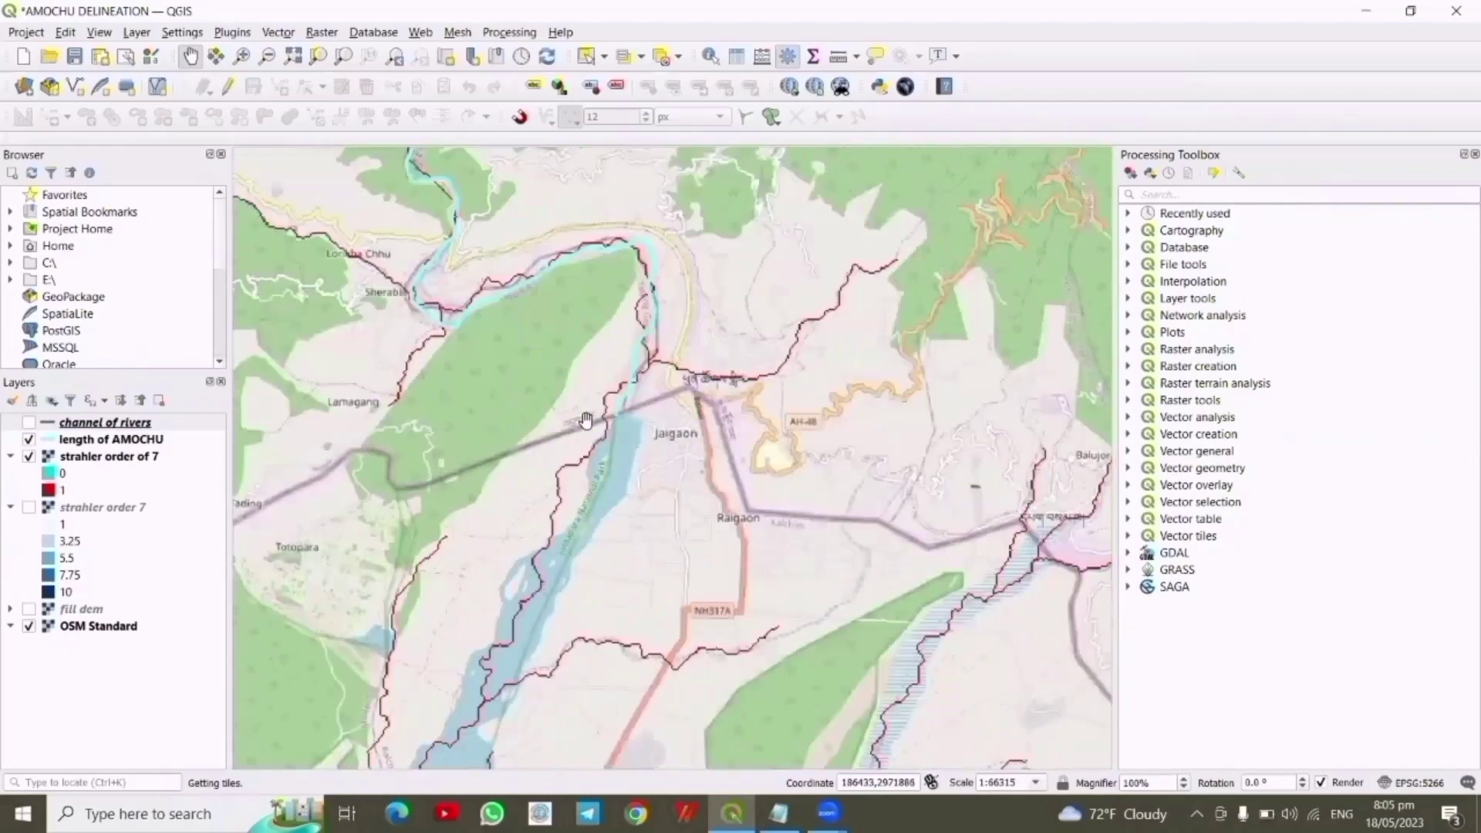
scroll(587, 419, "up", 2)
scroll(622, 411, "up", 1)
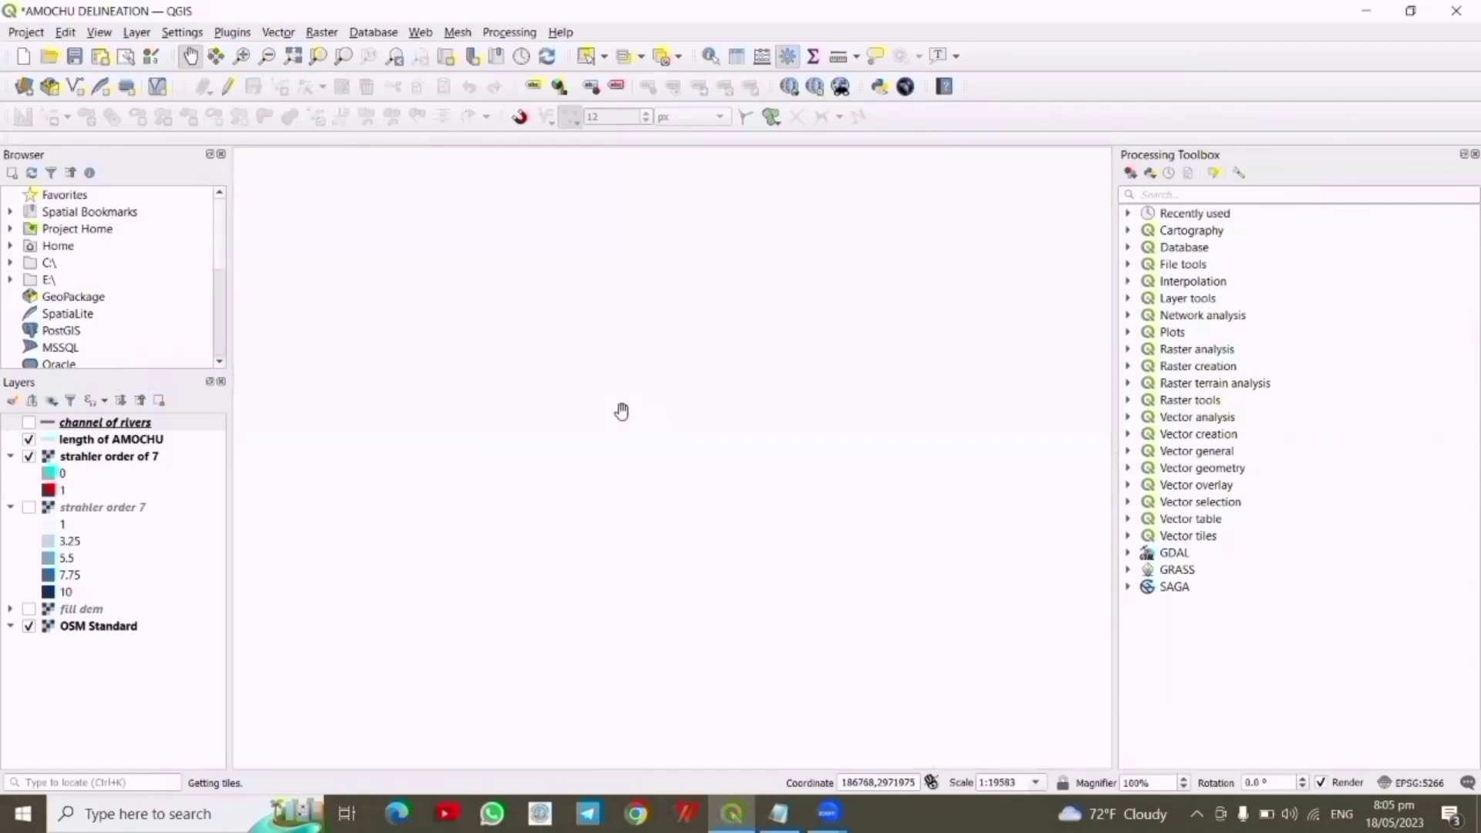
scroll(622, 411, "up", 1)
scroll(622, 410, "up", 1)
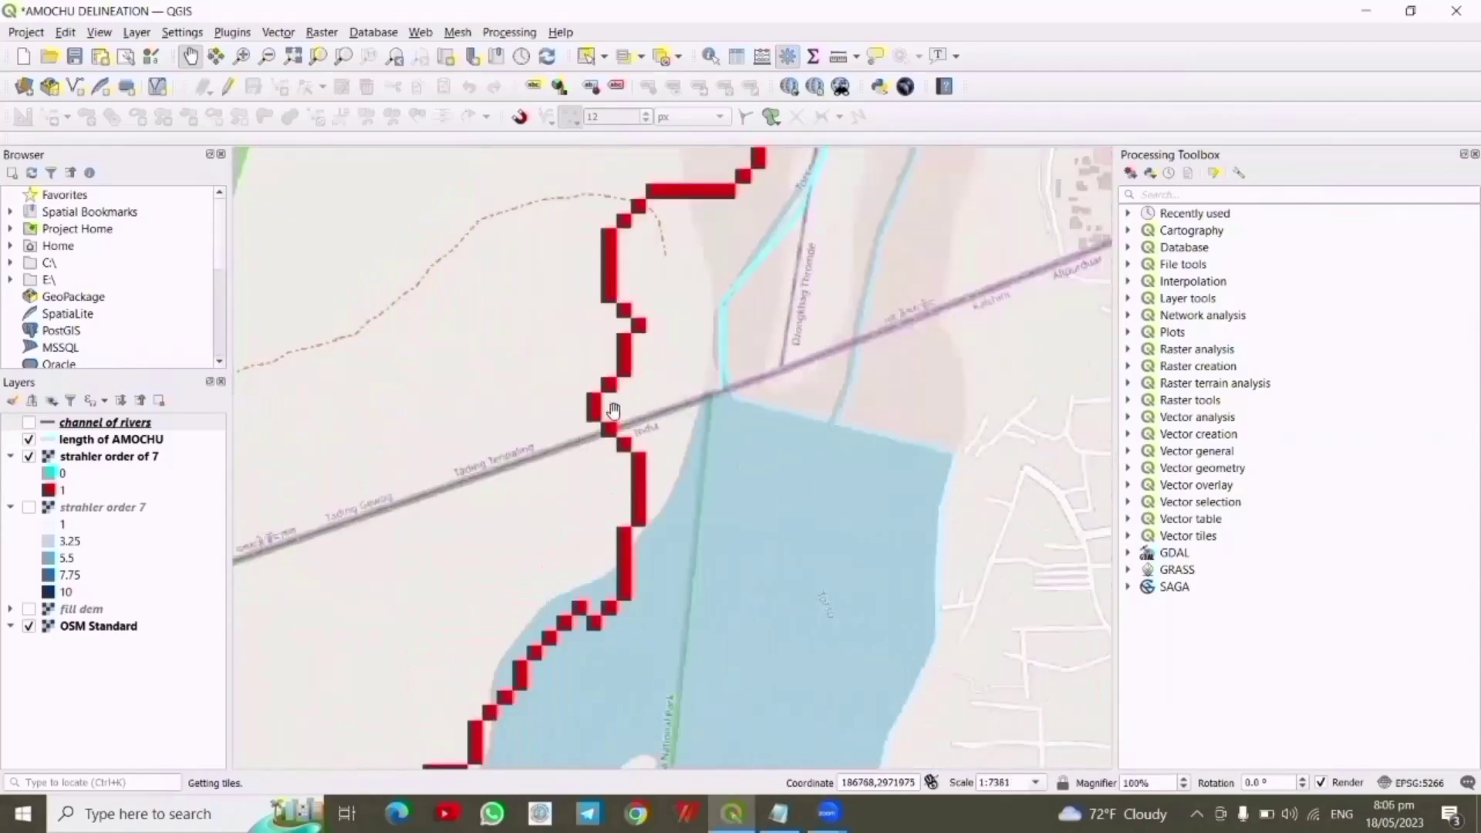
scroll(753, 432, "up", 2)
scroll(755, 434, "up", 3)
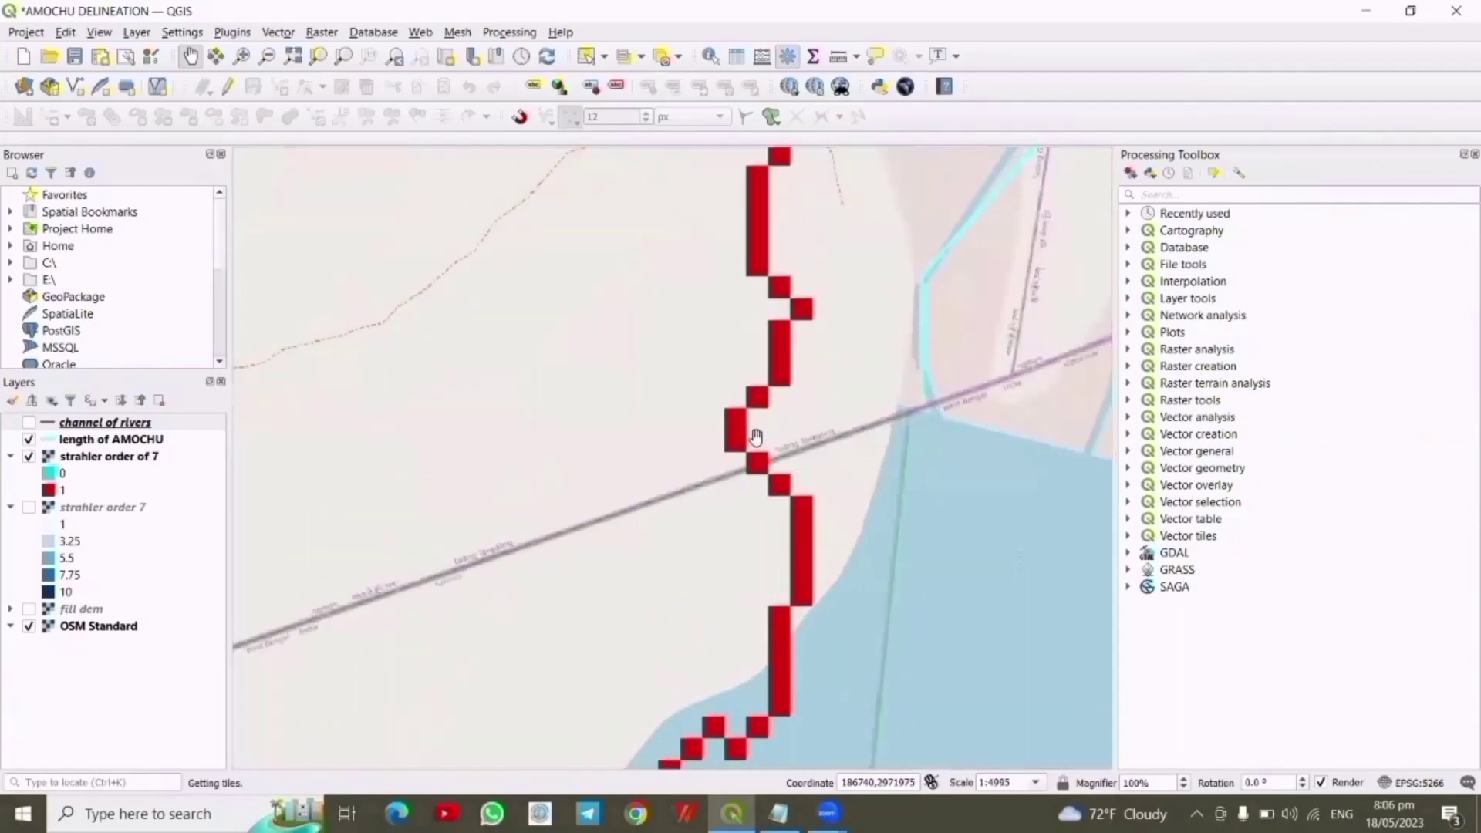
left_click_drag(763, 503, 720, 447)
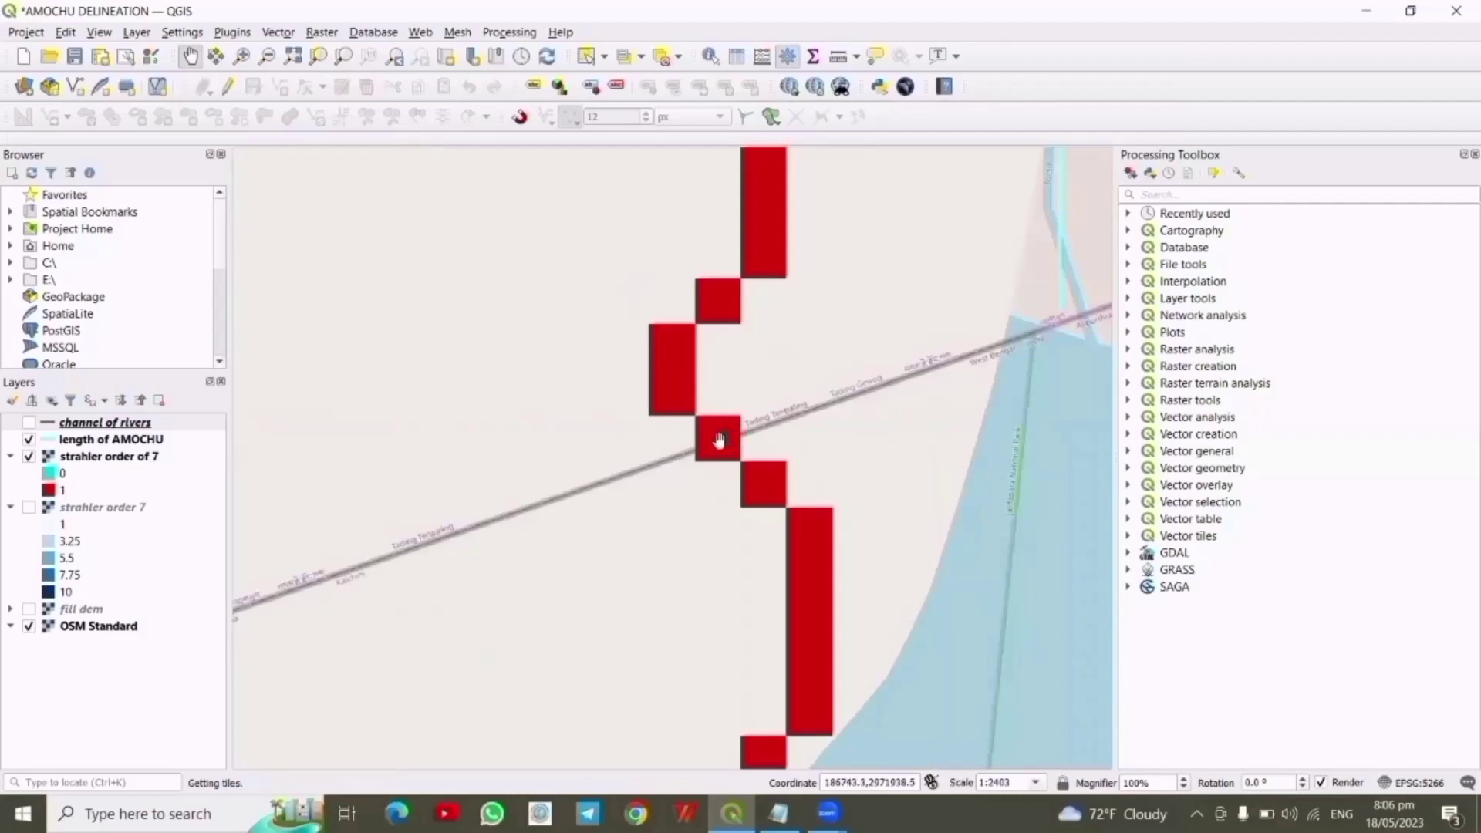
scroll(721, 439, "up", 3)
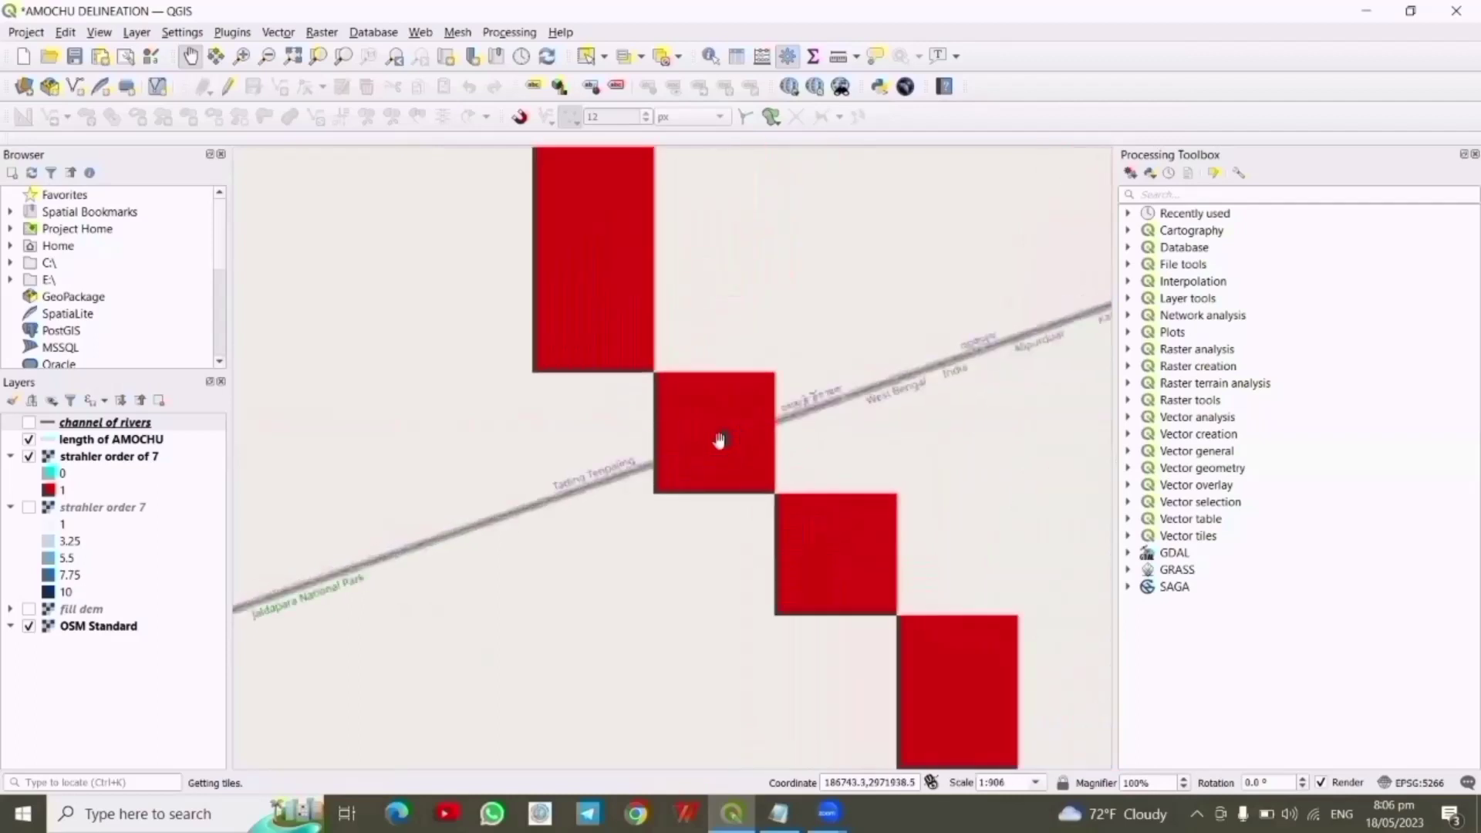
scroll(719, 439, "up", 3)
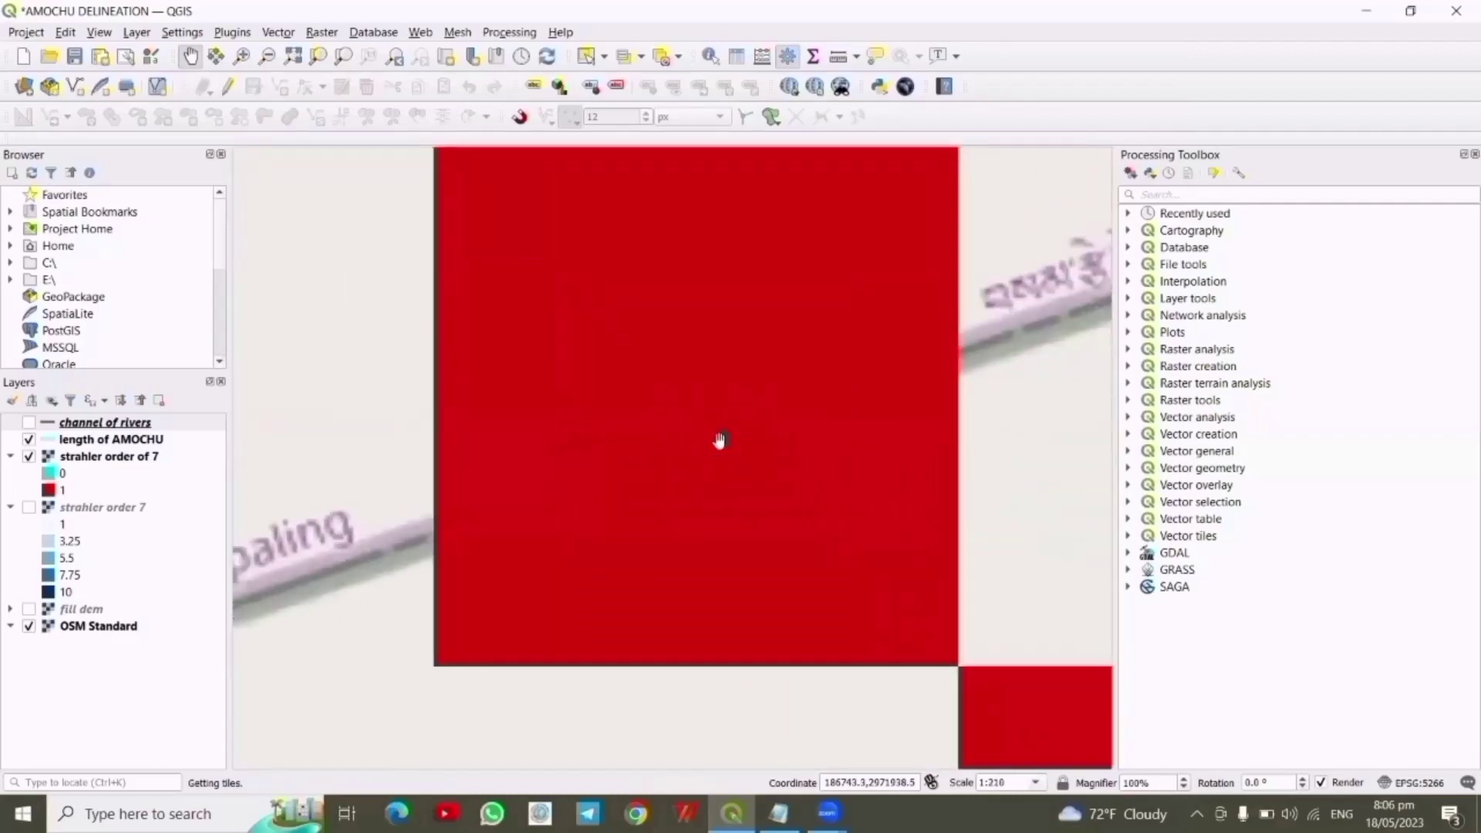
scroll(720, 439, "up", 2)
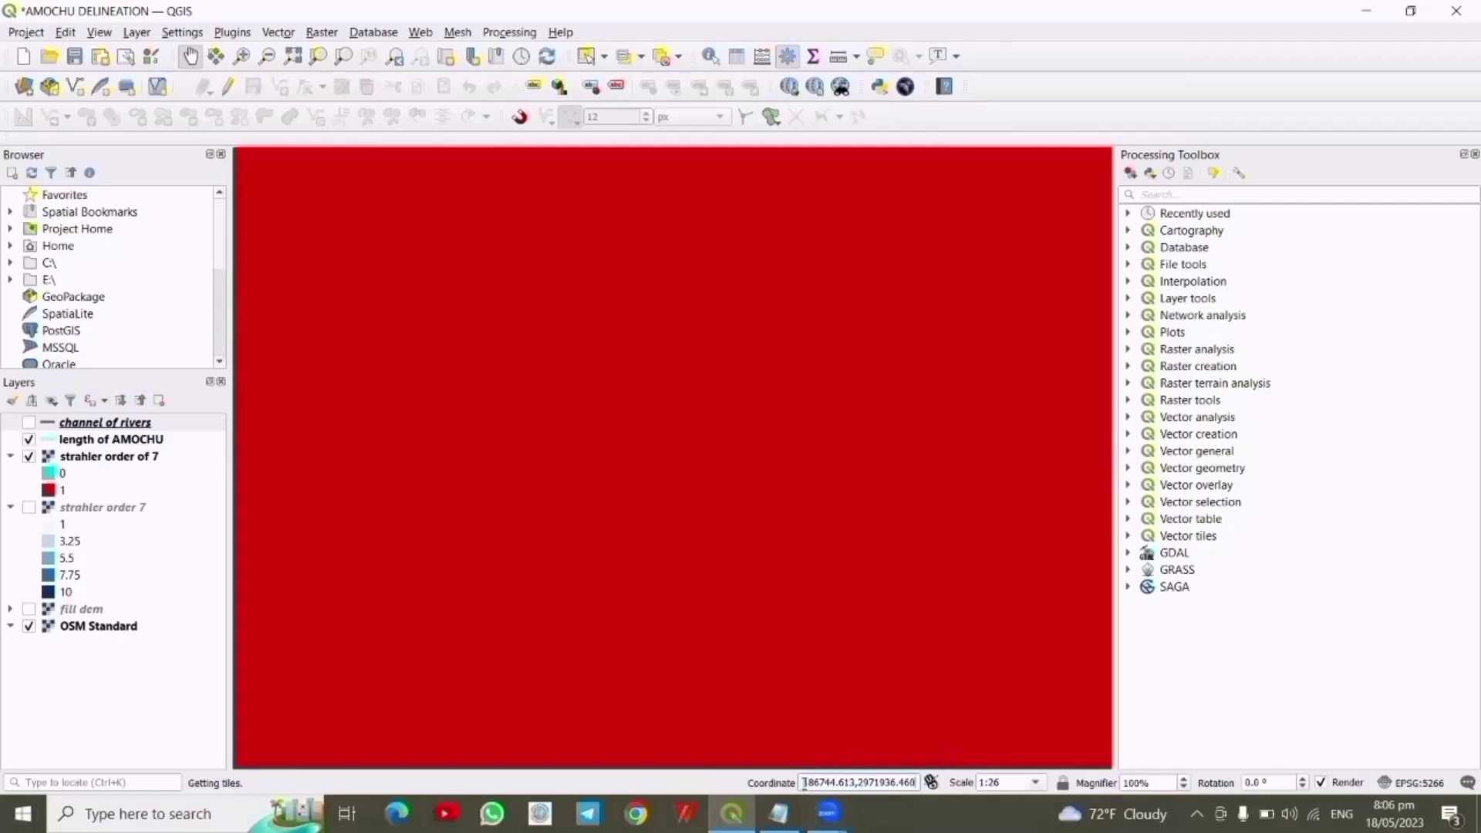
left_click_drag(804, 783, 940, 781)
key("ctrl+c")
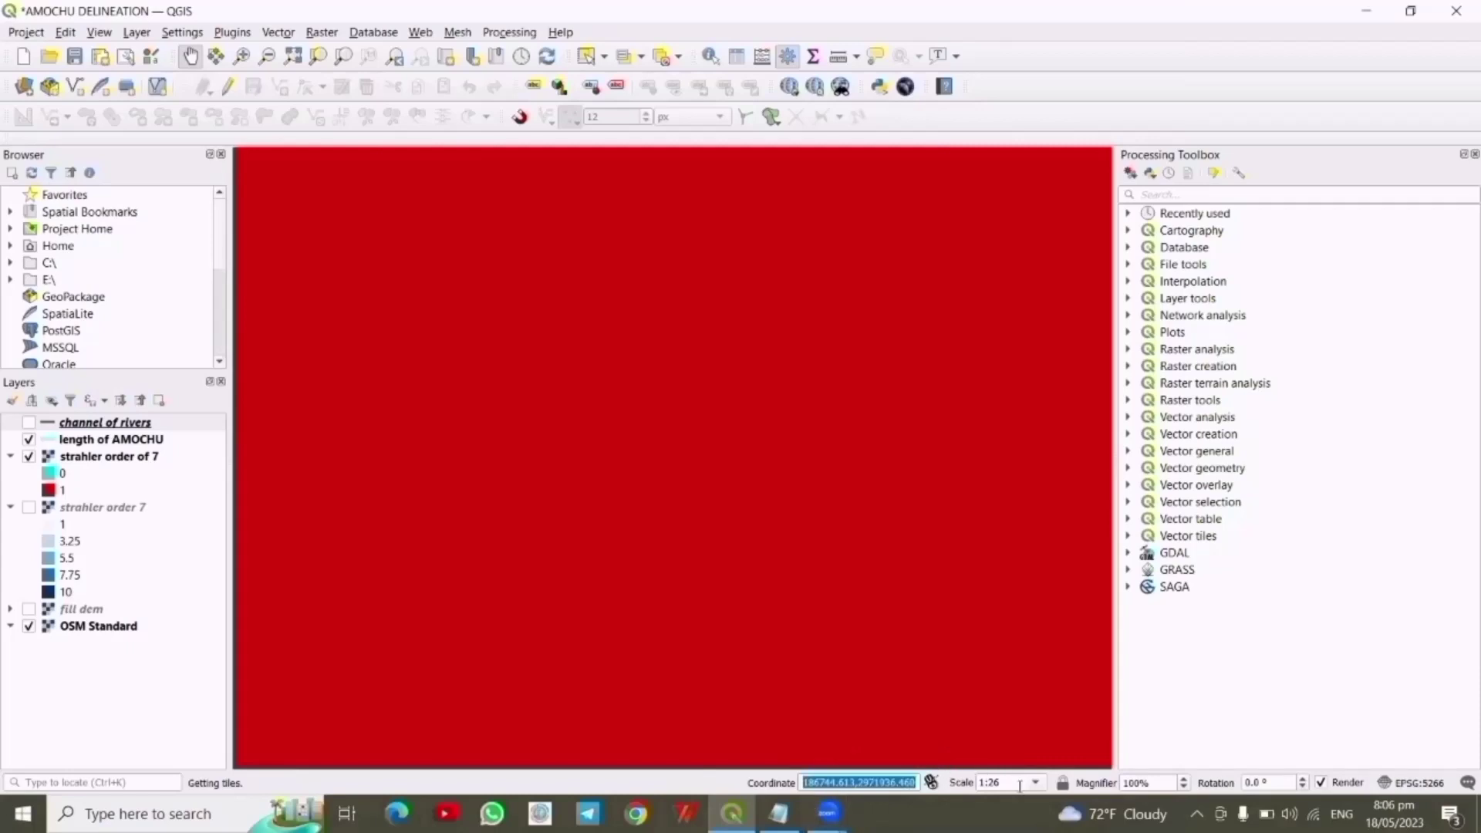
Paste the coordinates into the blank Notepad file and split them into two lines, 186744.613 and 2971936.460, without the comma
left_click(778, 812)
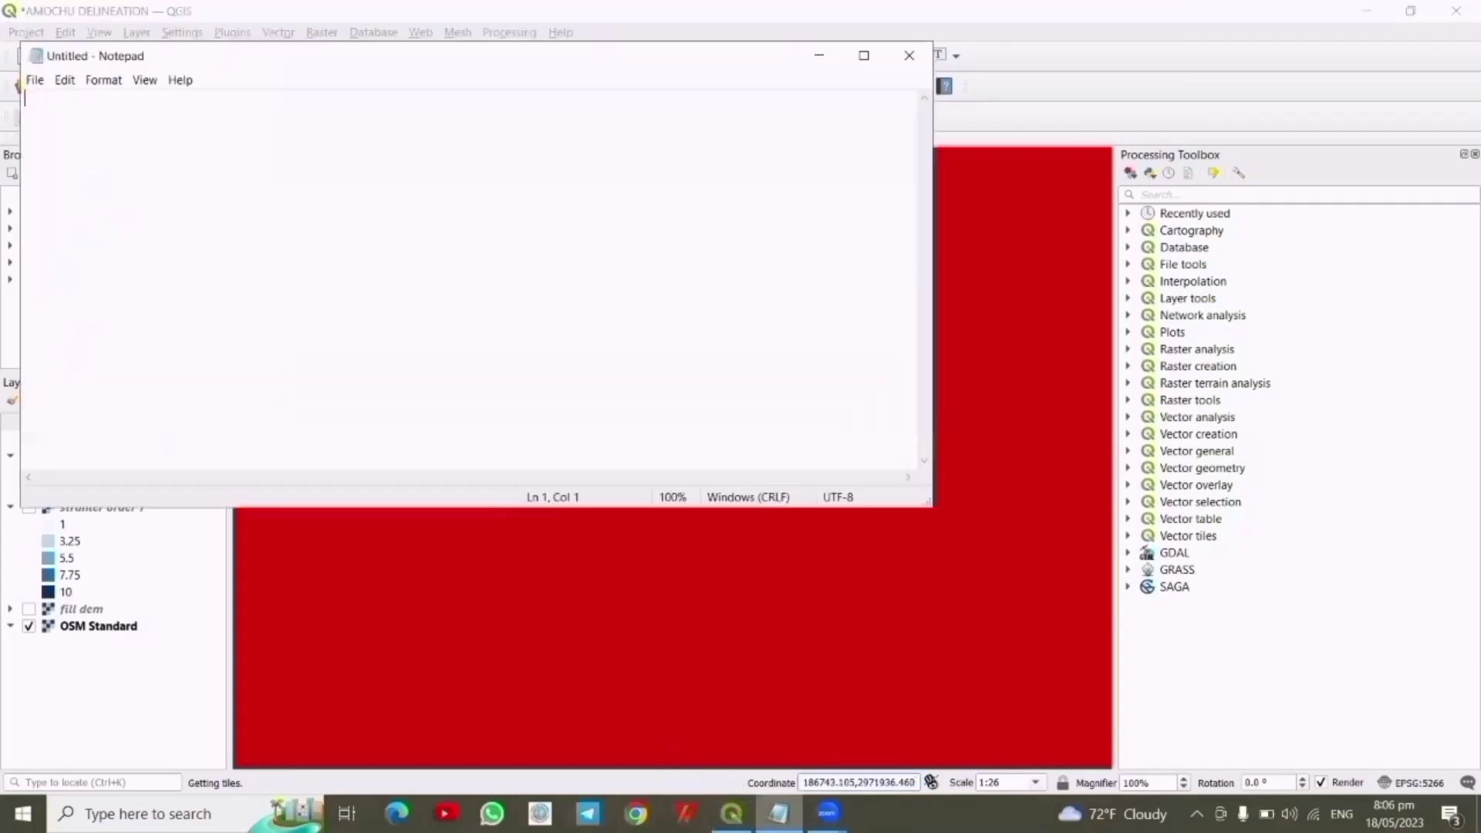
key("ctrl+v")
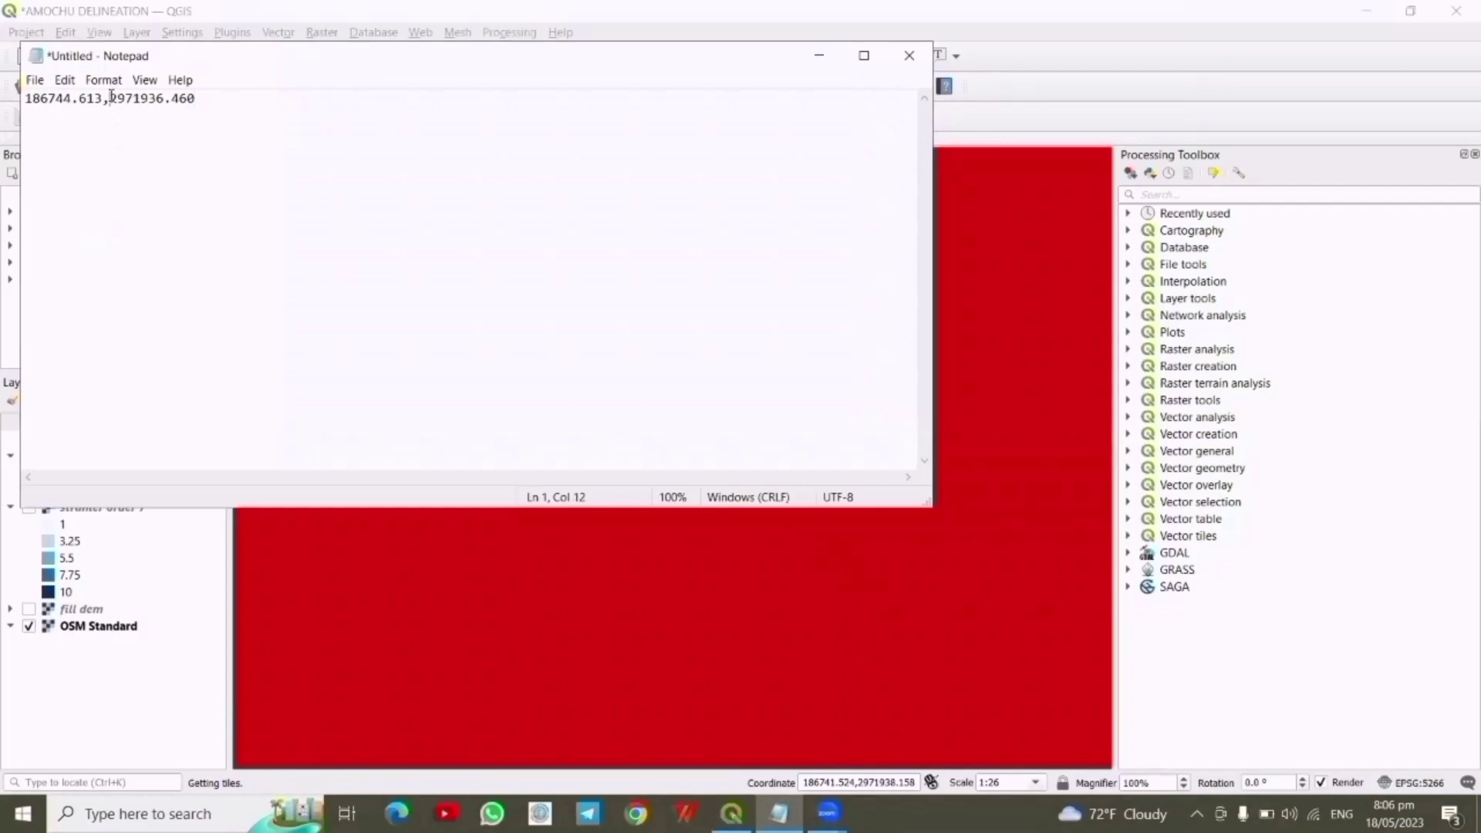
key("BackSpace")
key("Return")
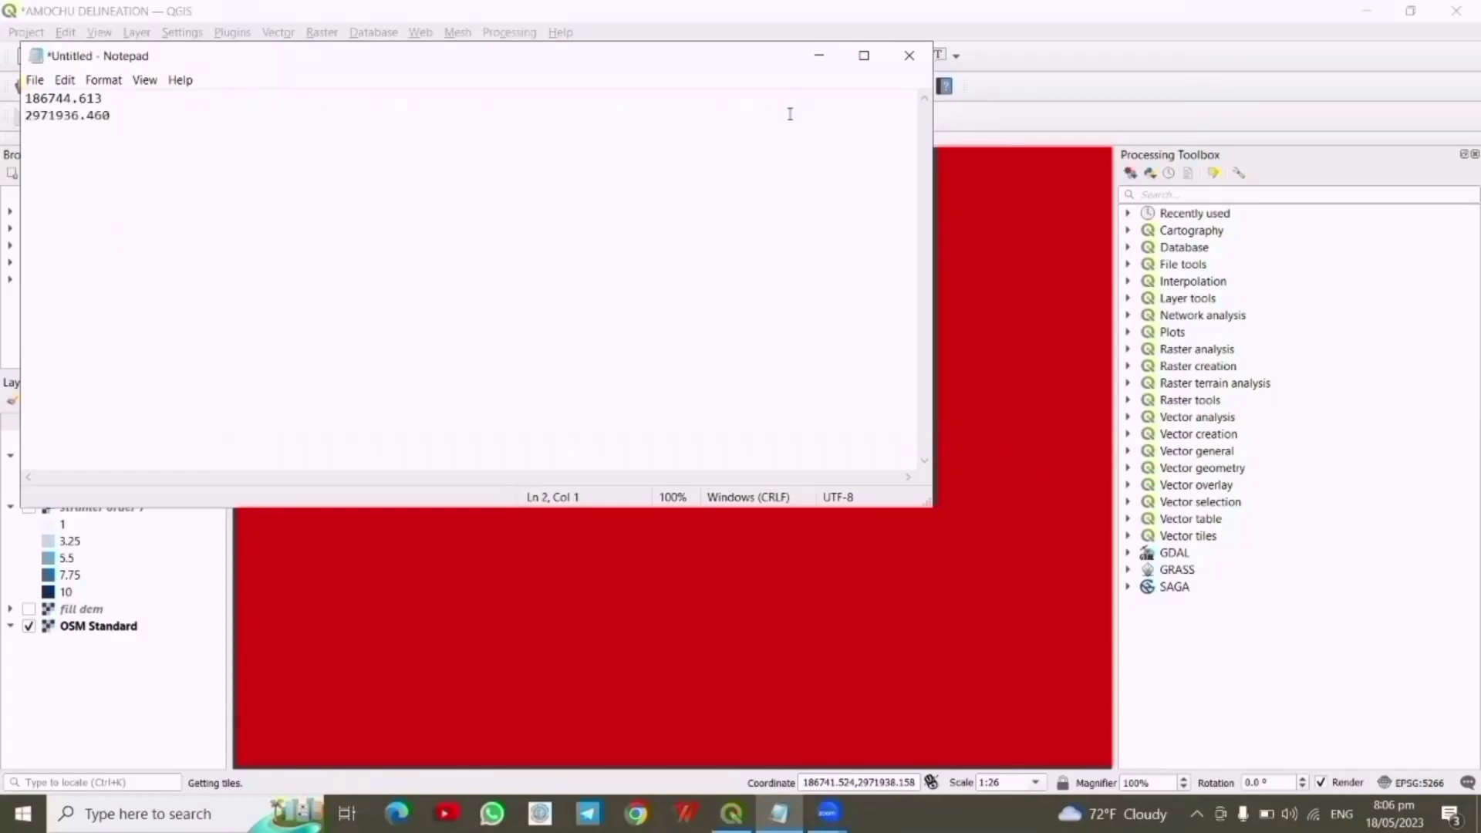
left_click(819, 55)
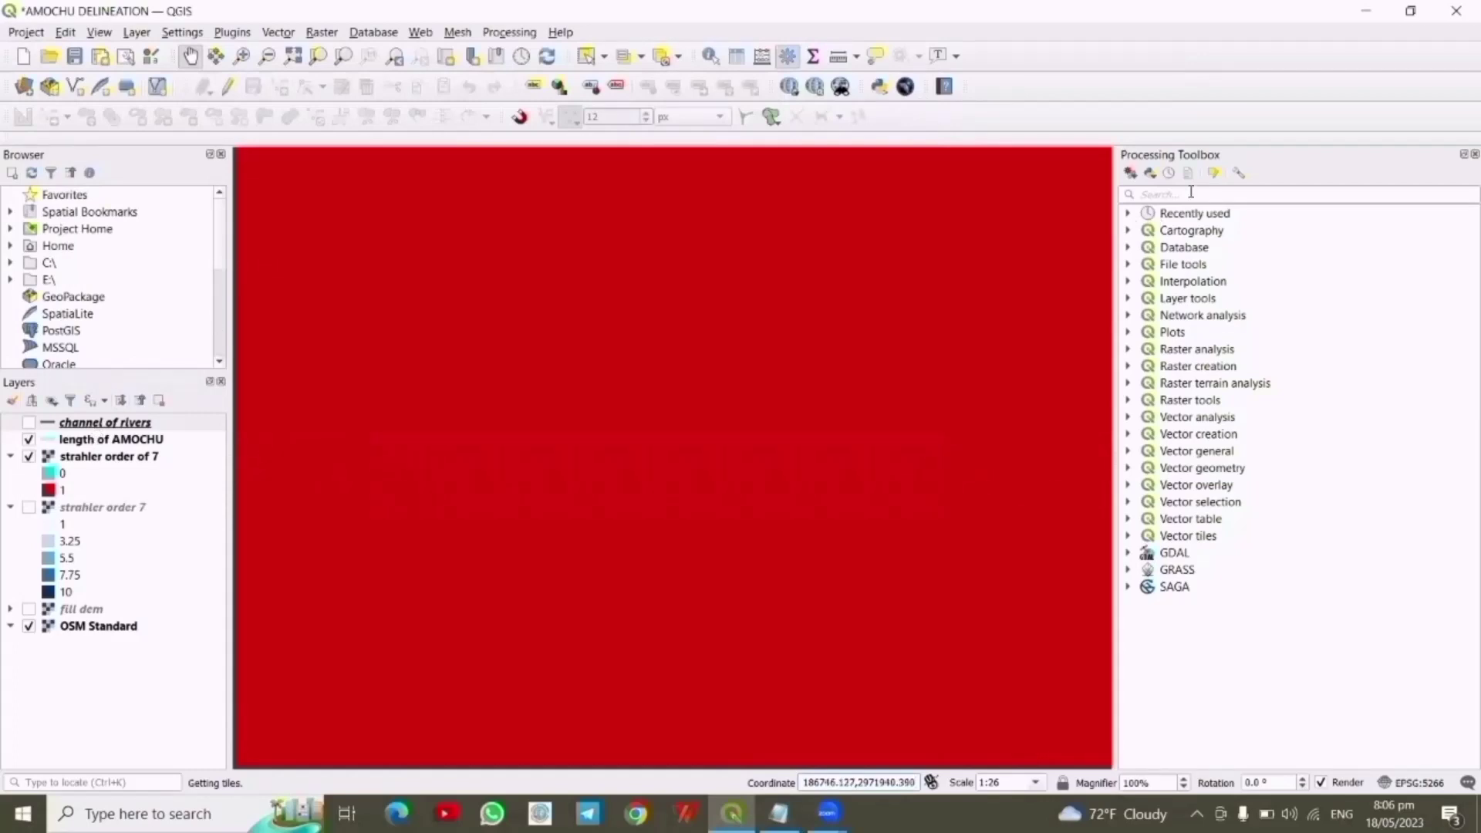
Find the SAGA Upslope area tool in the processing algorithms by searching for "upslo" and open it
type("a")
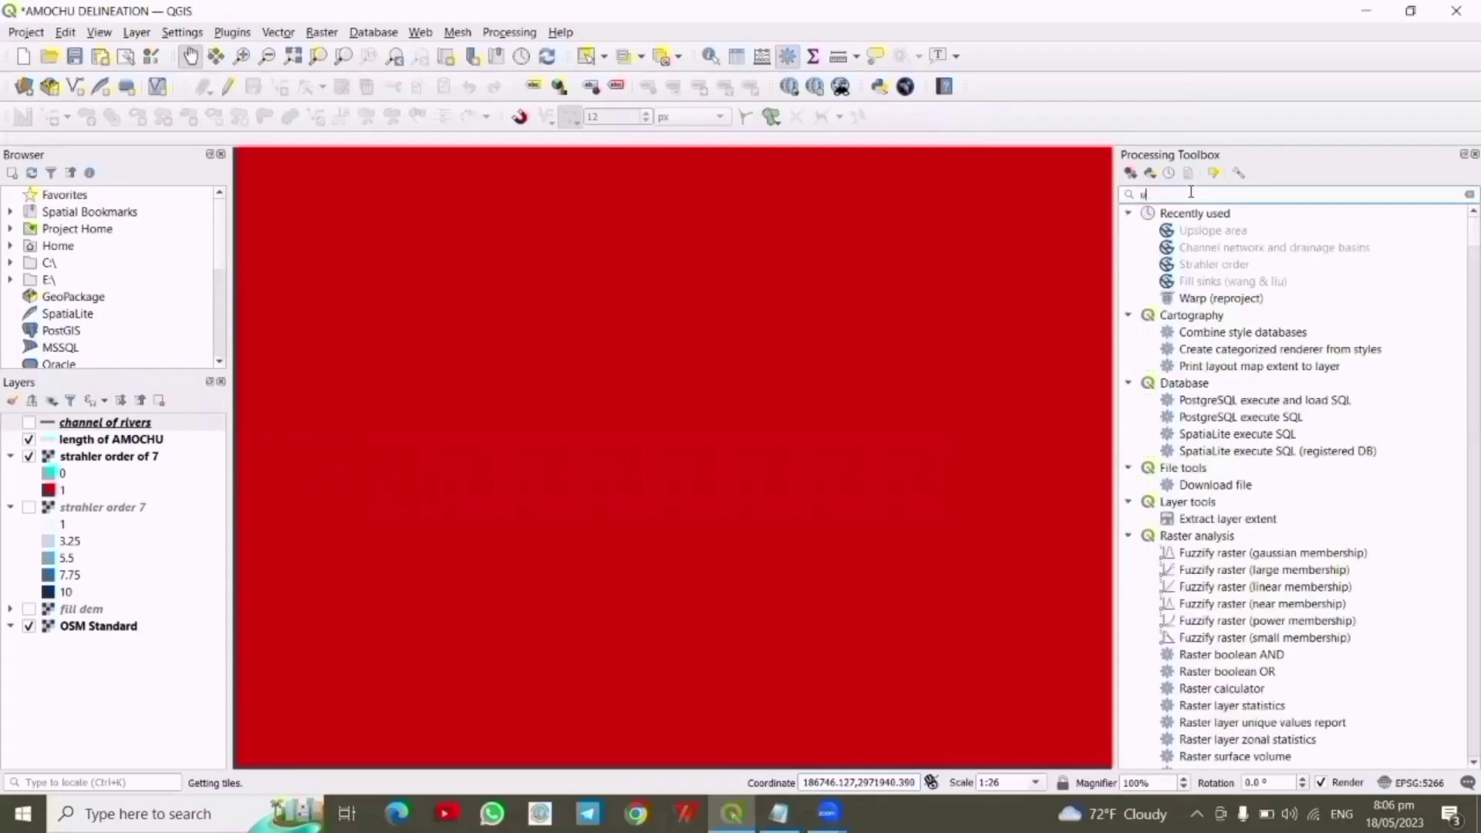
type("pslo")
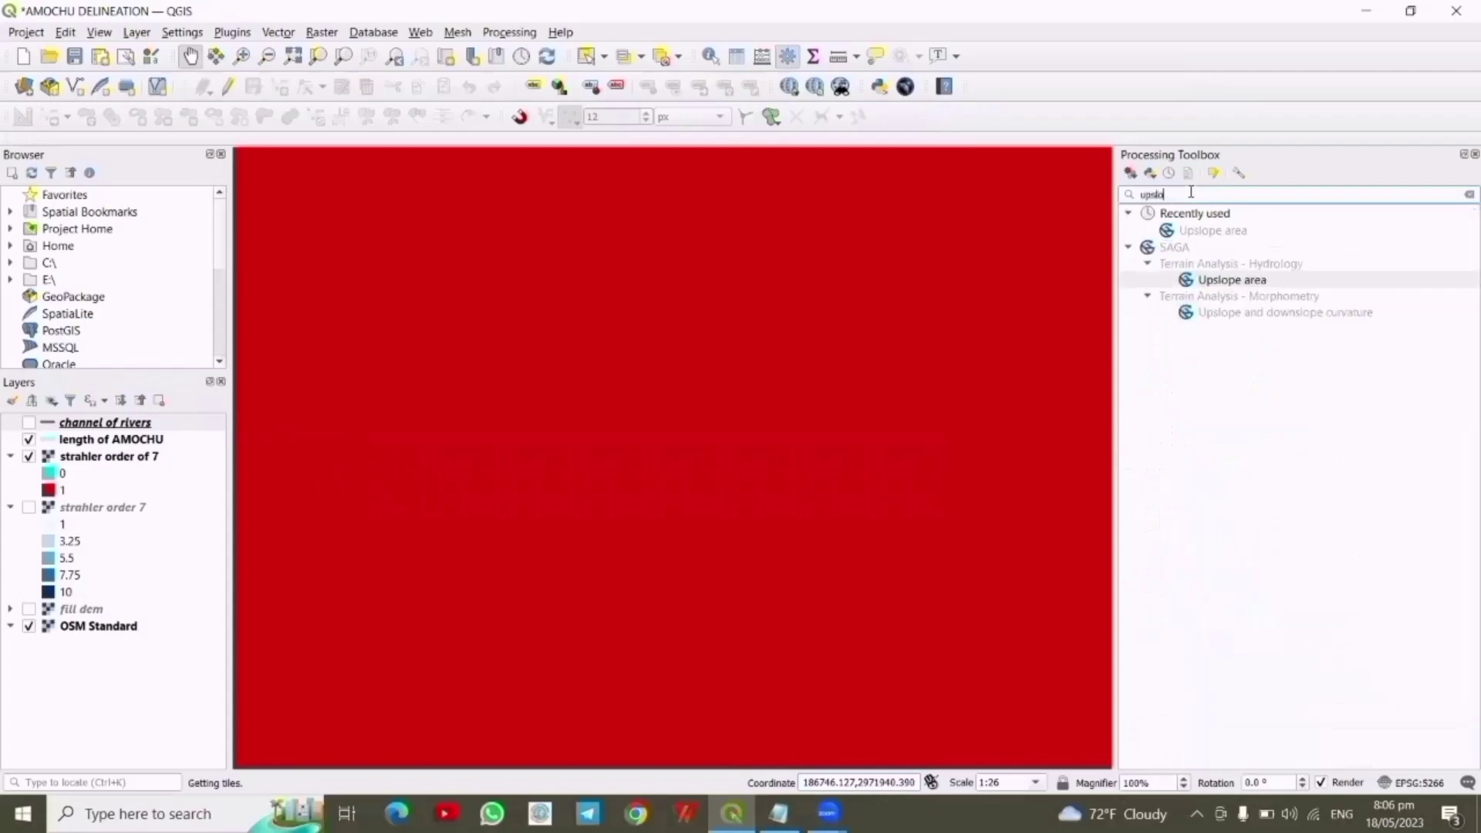
right_click(1251, 282)
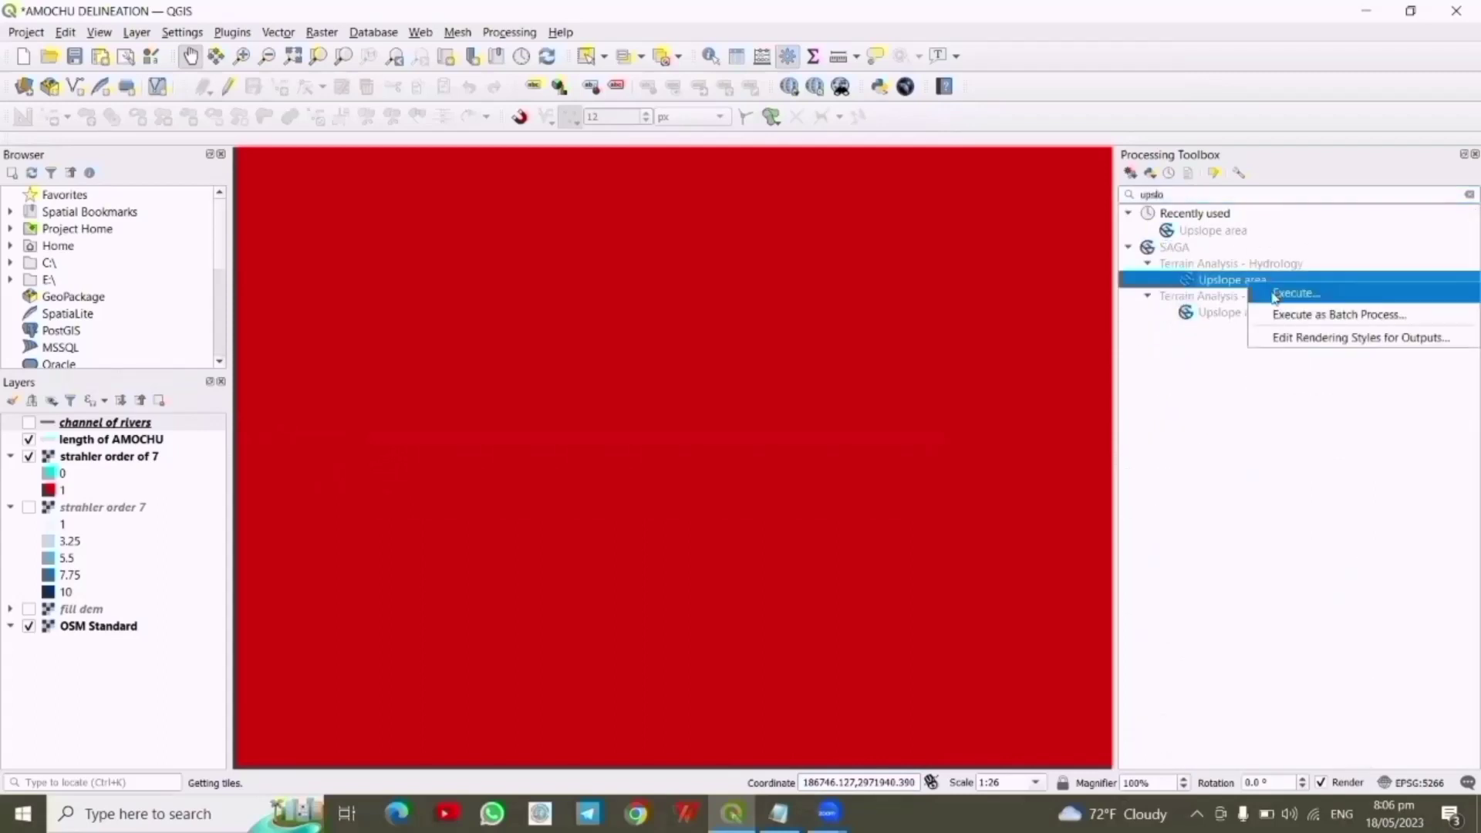
left_click(1294, 293)
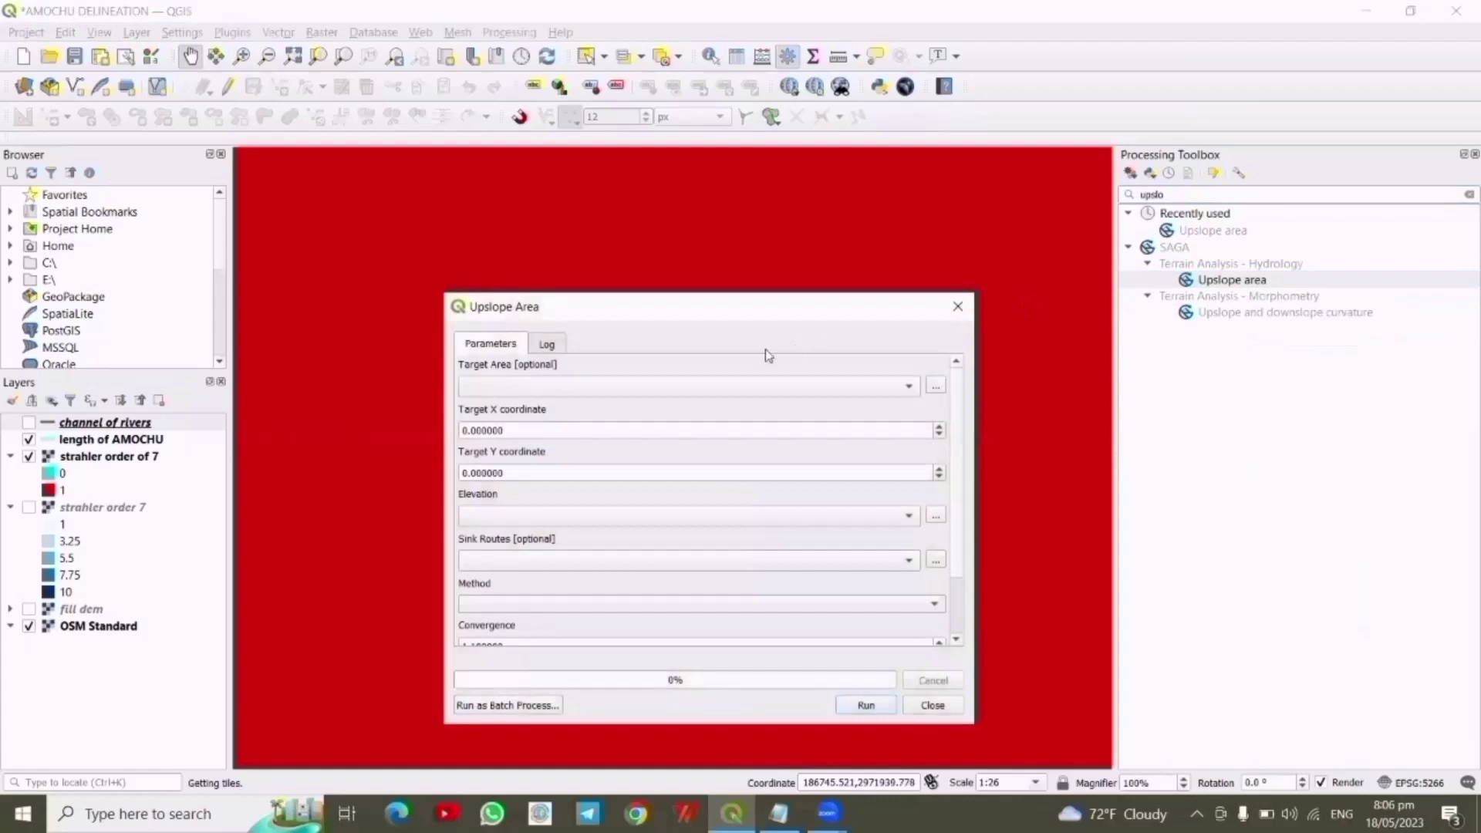
Set the Target X coordinate to 186744.613, copied from the first line of the Notepad file
left_click(506, 431)
key("BackSpace")
key("BackSpace")
key("BackSpace")
key("BackSpace")
key("BackSpace")
key("BackSpace")
key("BackSpace")
key("BackSpace")
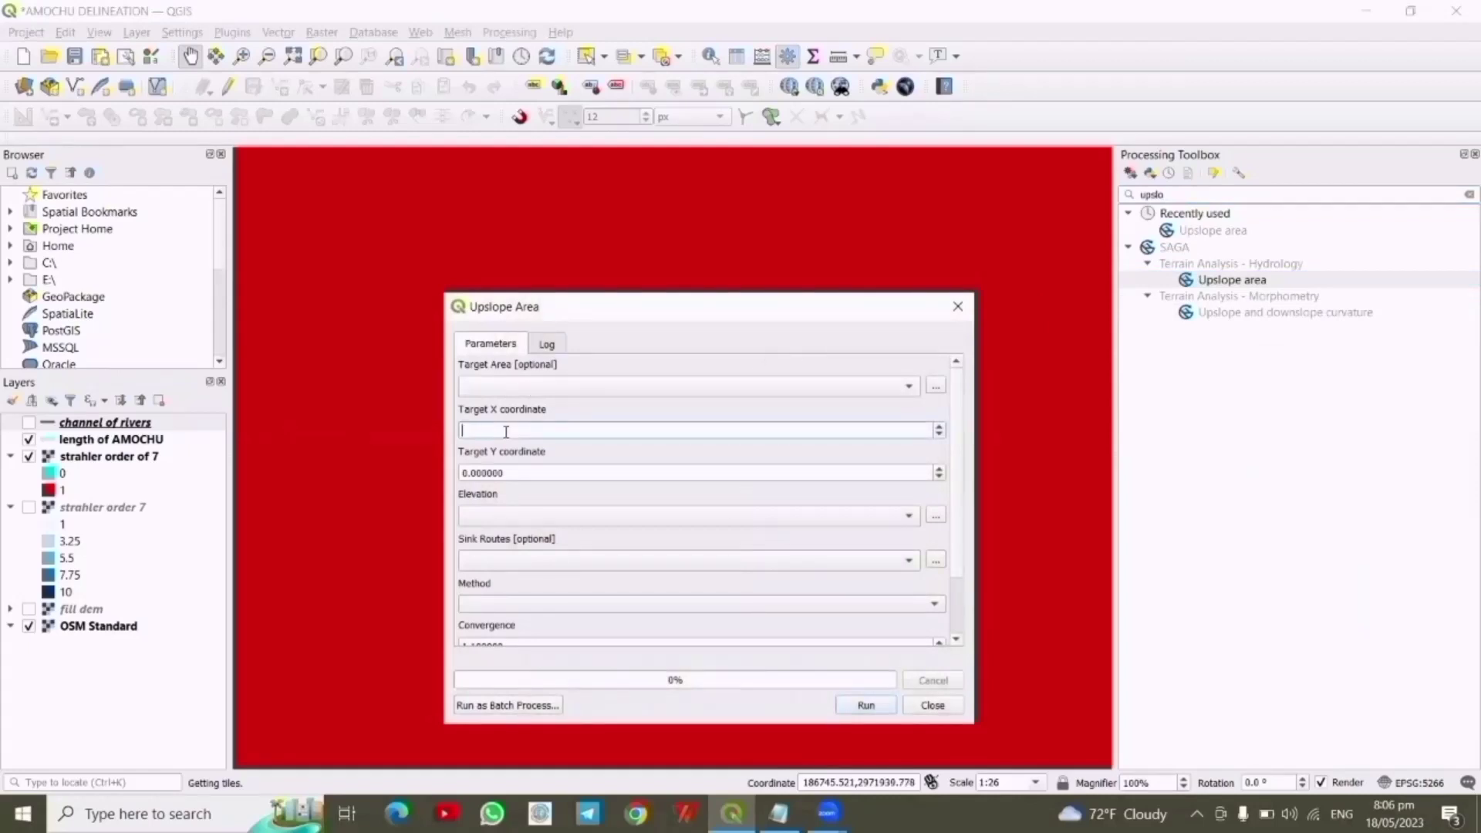
left_click(779, 812)
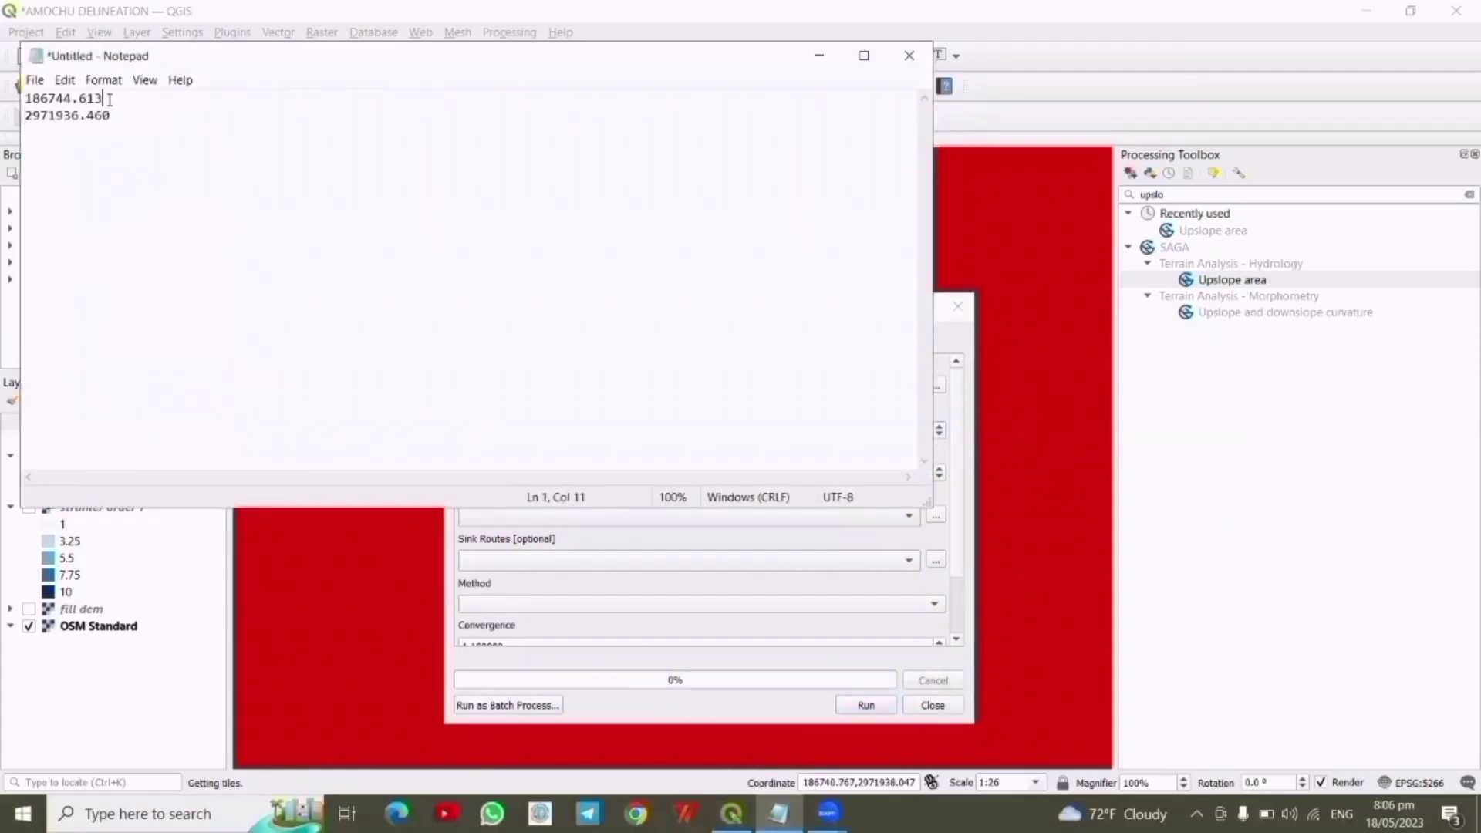
left_click_drag(109, 100, 11, 92)
key("ctrl+c")
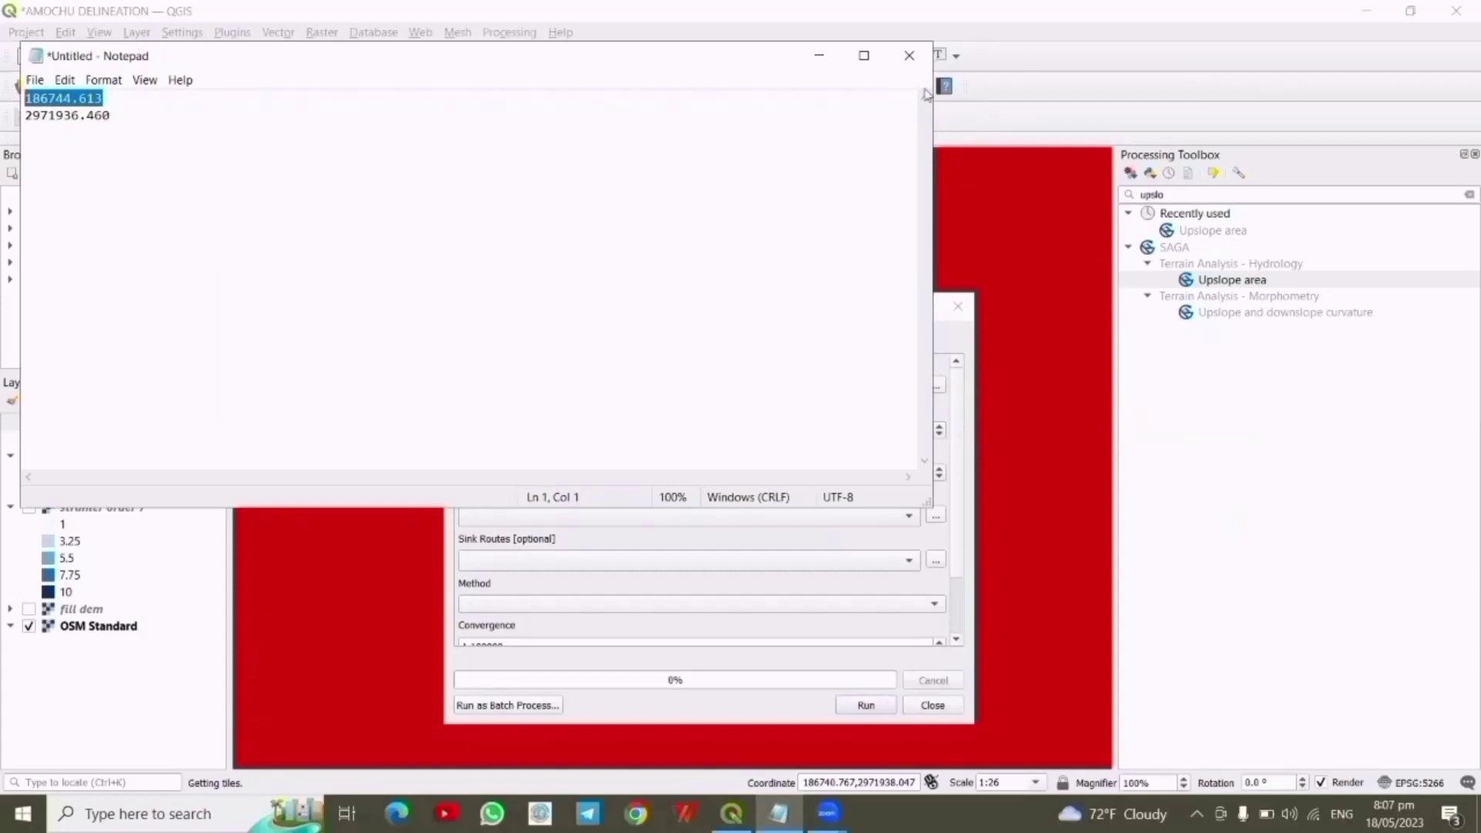
left_click(821, 55)
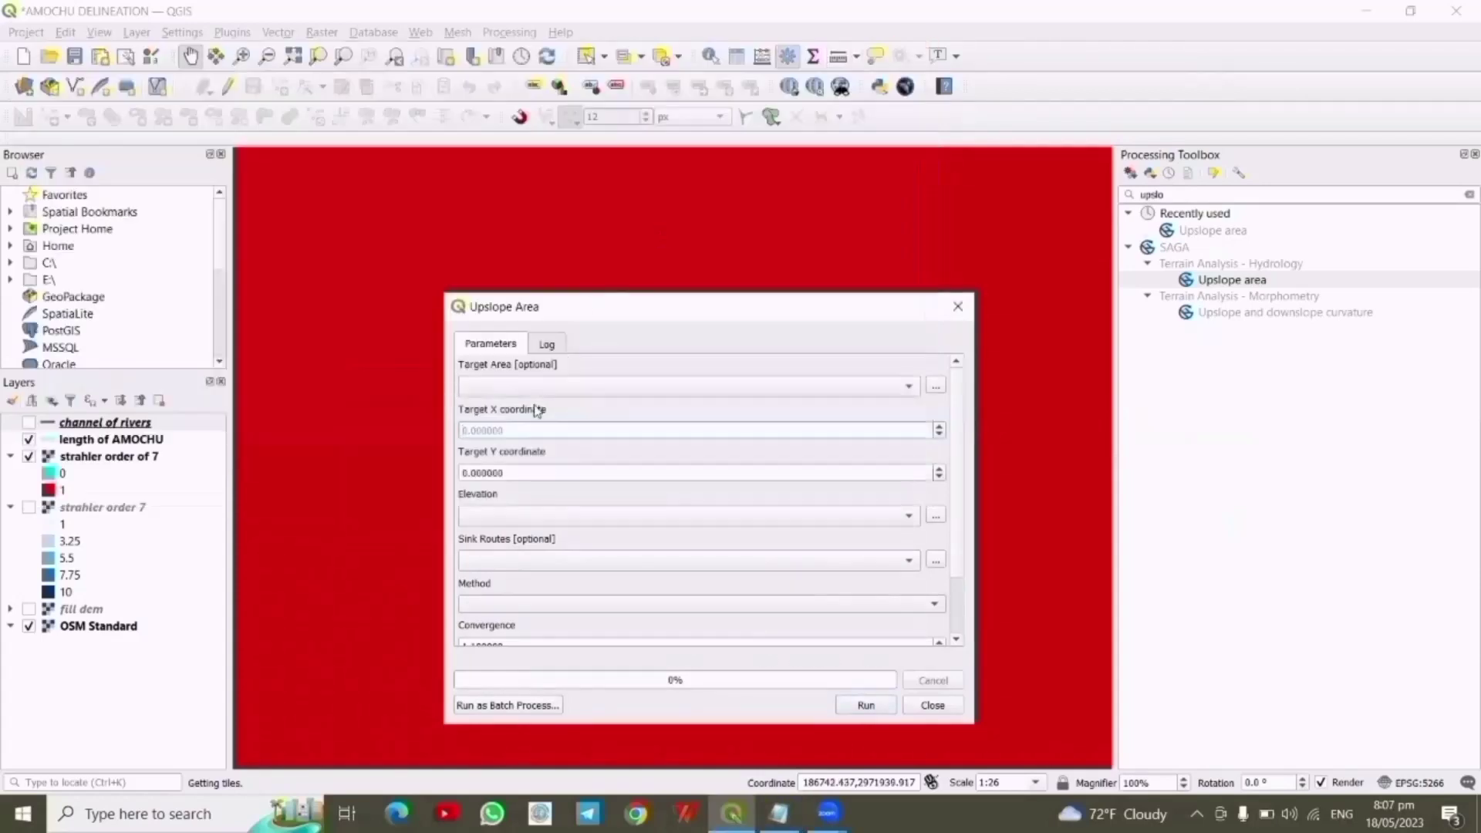
key("ctrl+v")
key("BackSpace")
key("BackSpace")
key("BackSpace")
key("BackSpace")
key("BackSpace")
key("BackSpace")
key("BackSpace")
key("BackSpace")
Set the Target Y coordinate to 2971936.460, copied from the second line of the Notepad file
left_click(515, 472)
key("BackSpace")
key("BackSpace")
key("BackSpace")
key("BackSpace")
key("BackSpace")
key("BackSpace")
key("BackSpace")
key("BackSpace")
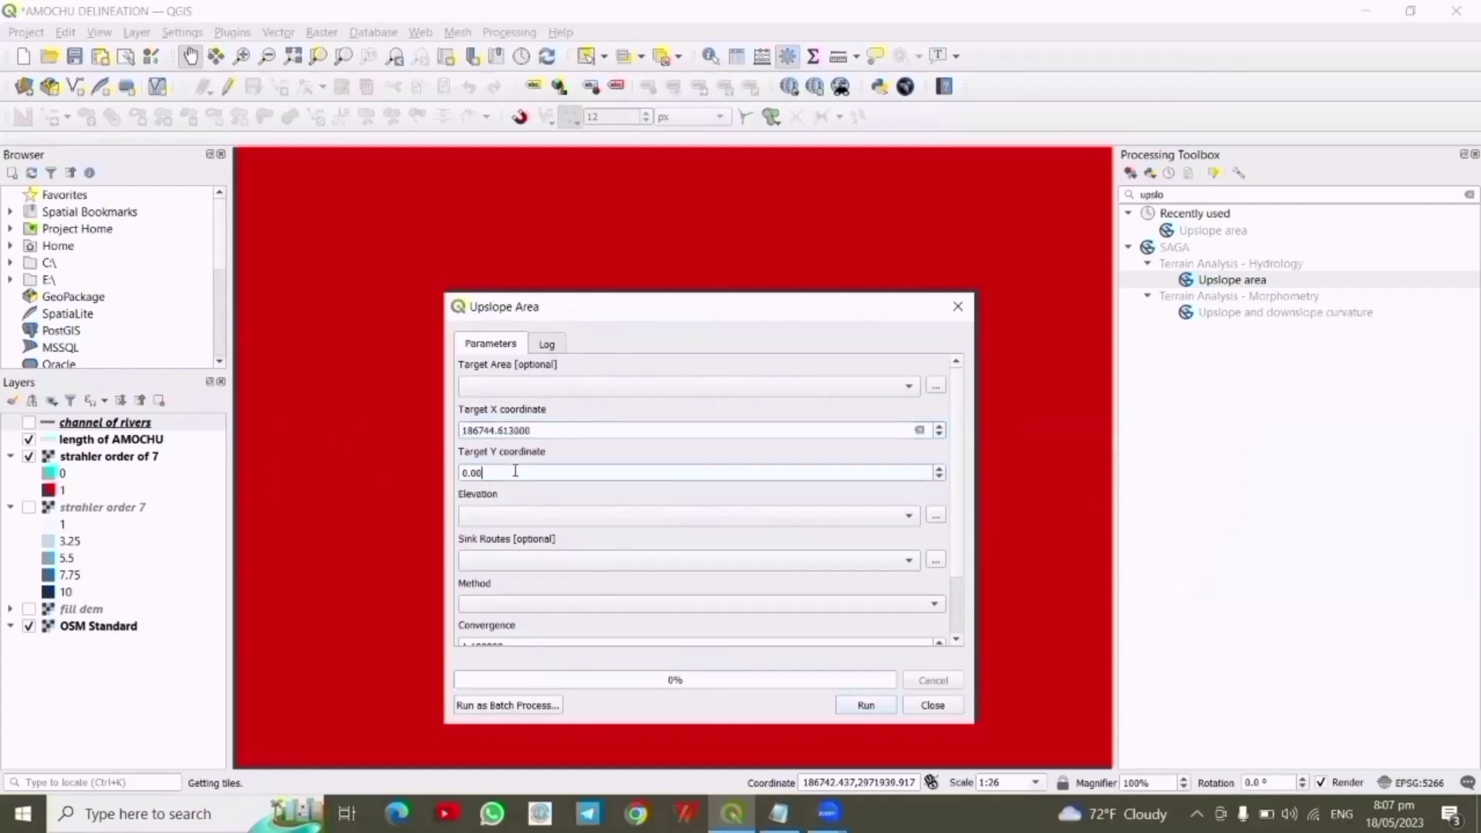
left_click(779, 813)
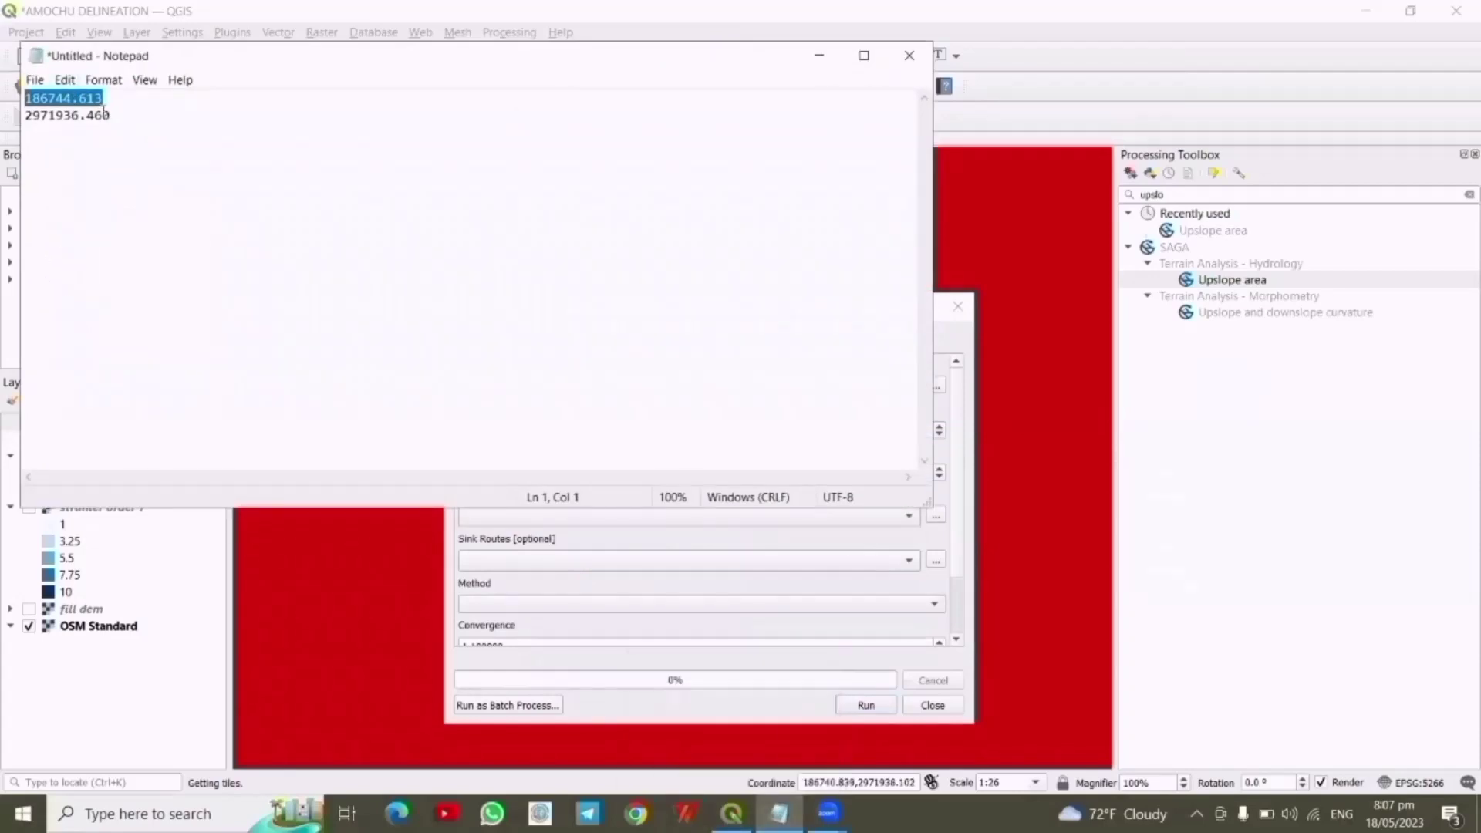
left_click_drag(110, 114, 25, 115)
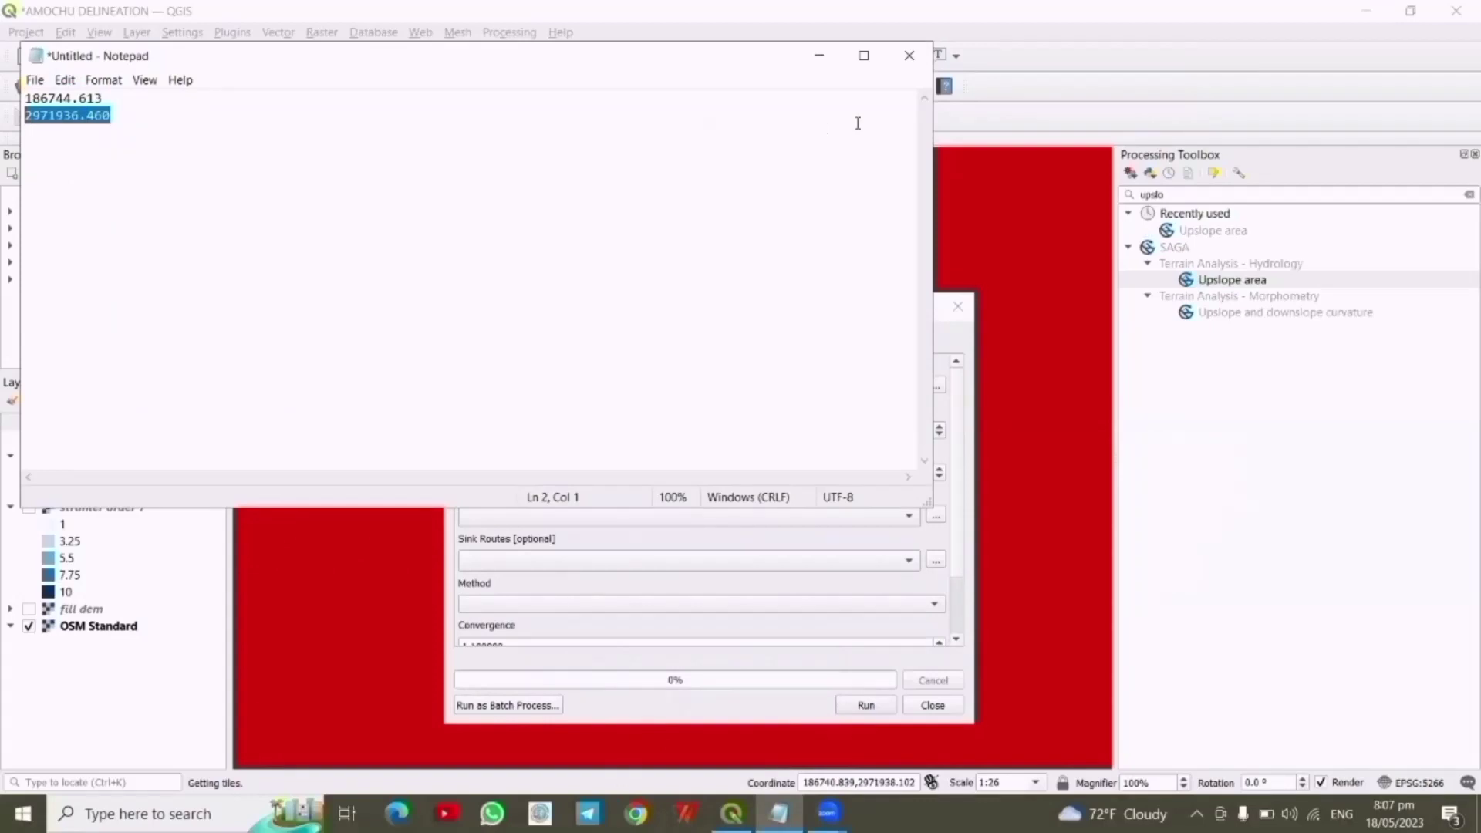
left_click(819, 55)
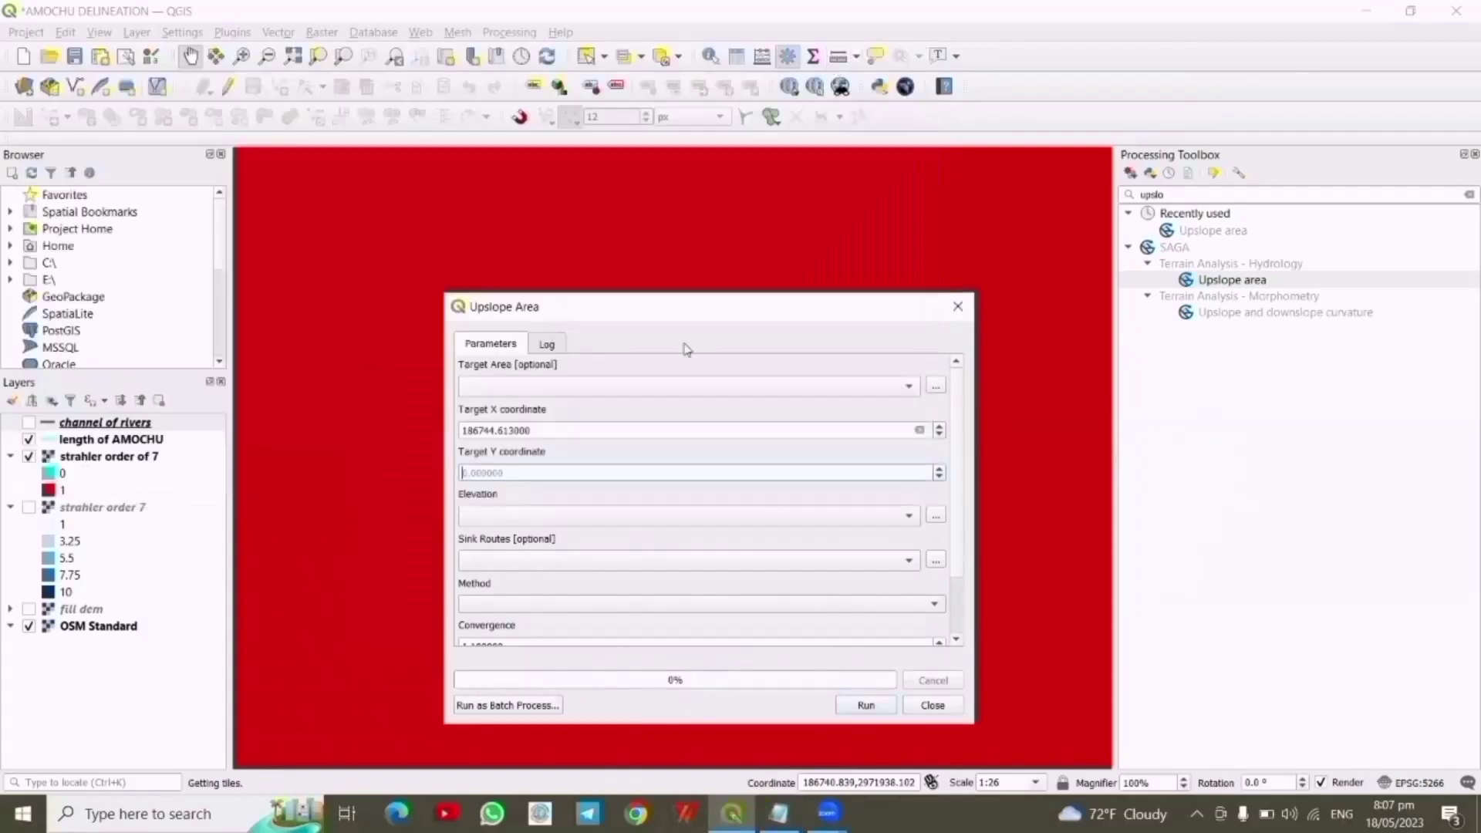
left_click(528, 466)
key("BackSpace")
key("BackSpace")
key("BackSpace")
key("BackSpace")
key("BackSpace")
key("BackSpace")
key("BackSpace")
key("BackSpace")
type("2971936.461")
Choose fill dem as the elevation input and Deterministic 8 as the method
left_click(897, 517)
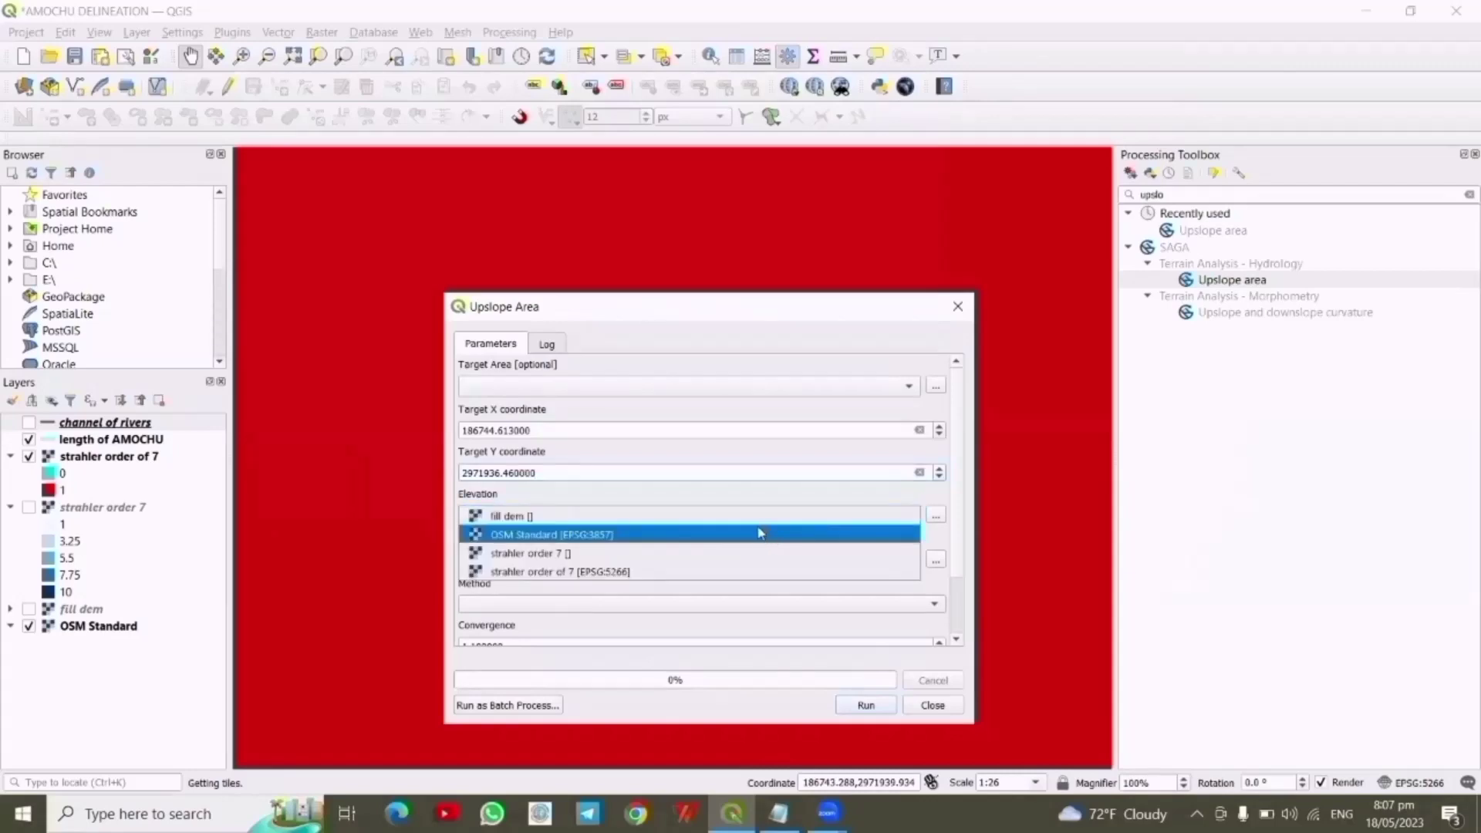
left_click(753, 531)
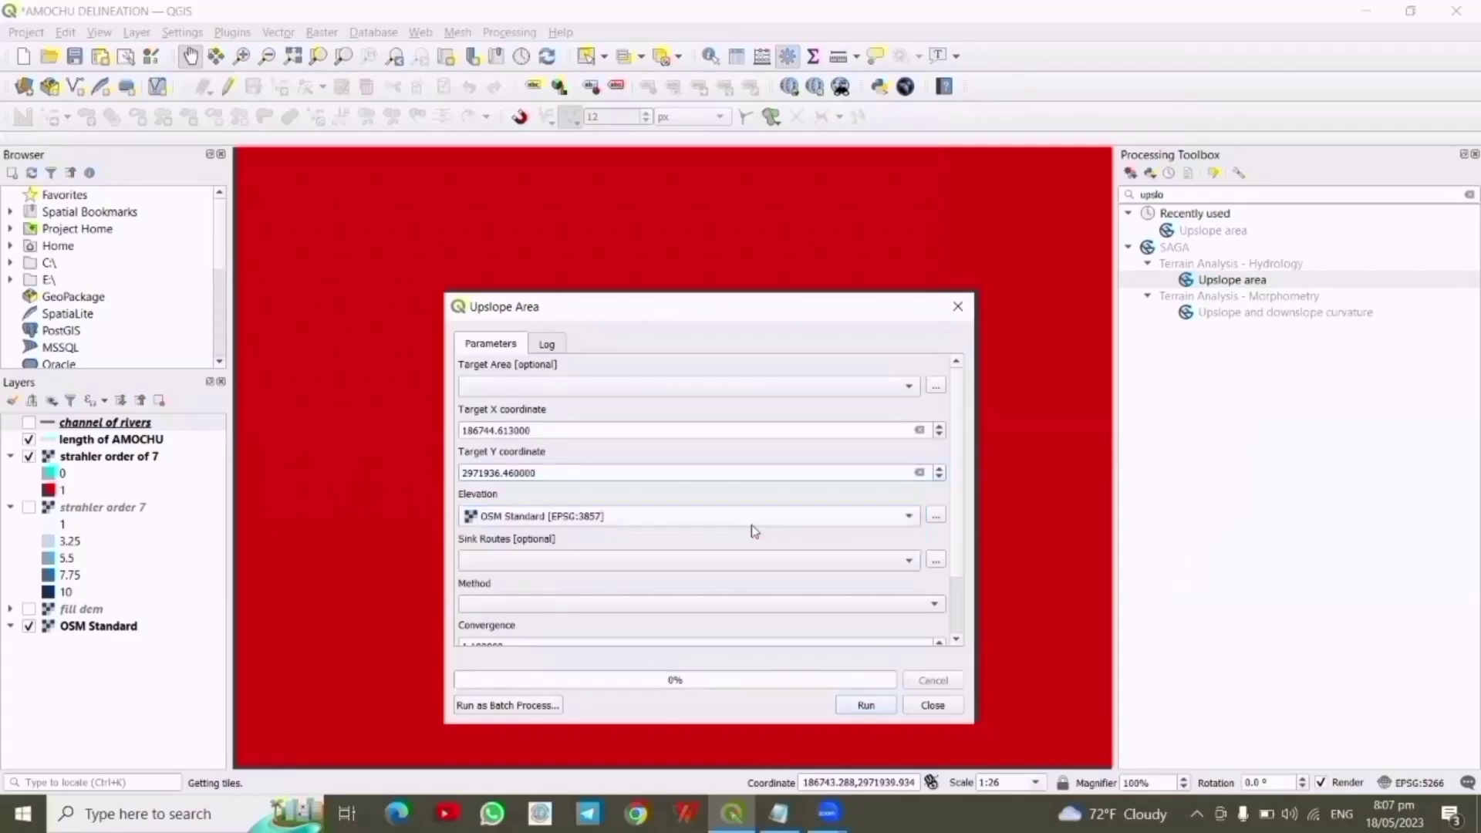
left_click(914, 521)
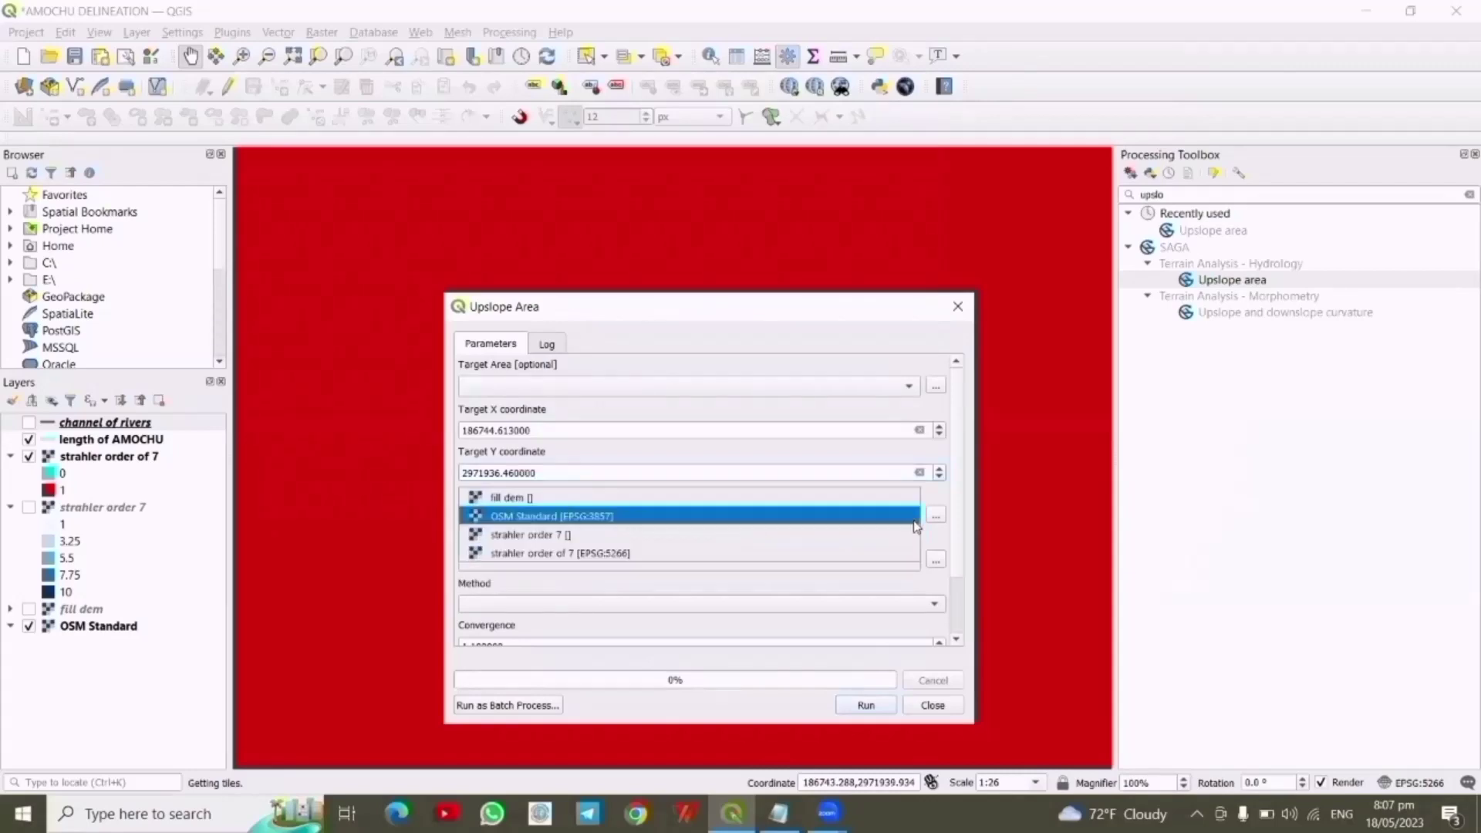
left_click(700, 498)
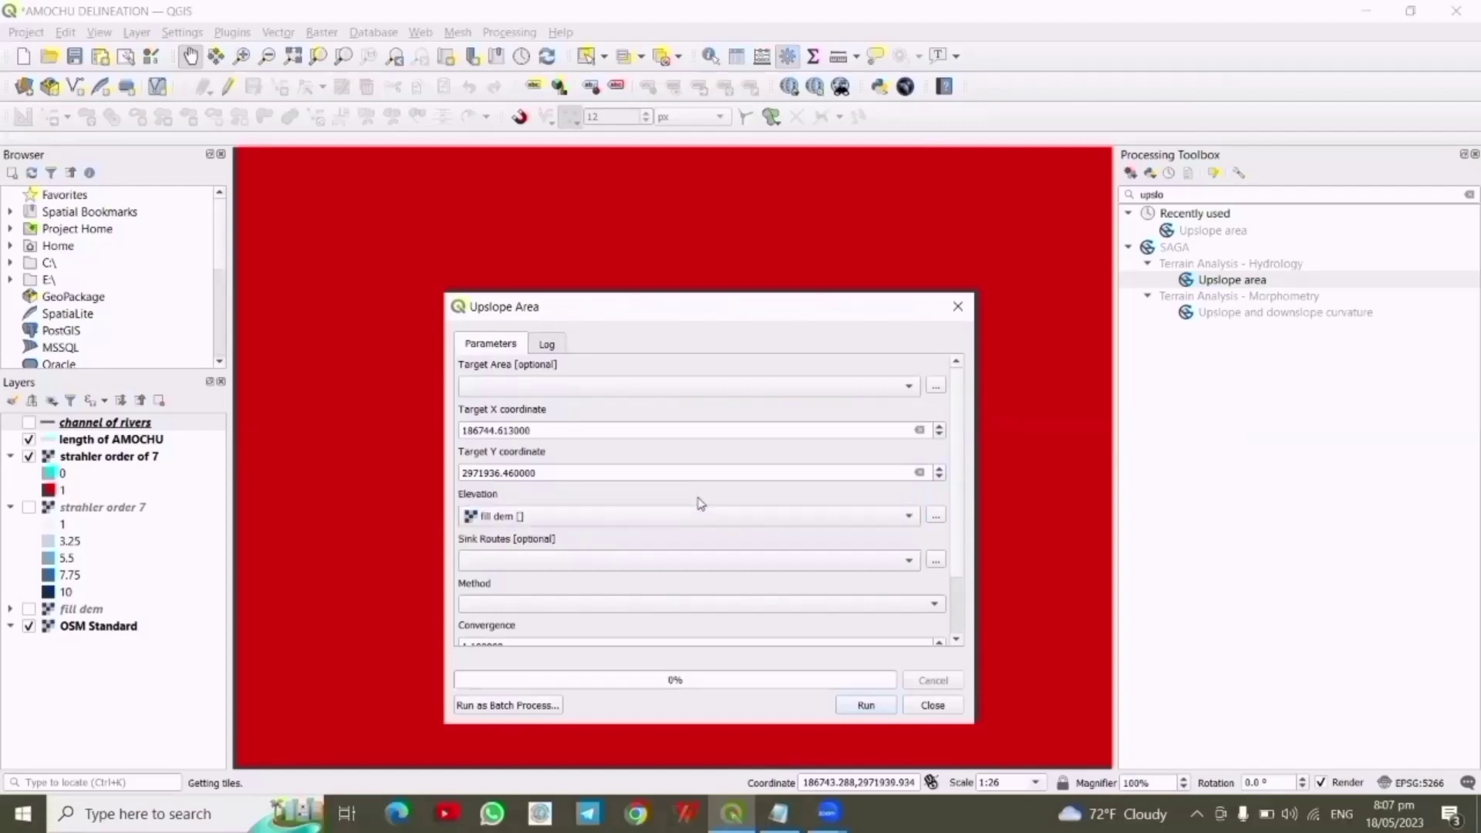
left_click(931, 603)
left_click(782, 606)
Run the Upslope Area algorithm with a temporary output file that opens after the run, and close the dialog
left_click(955, 640)
left_click(955, 640)
left_click(956, 641)
left_click(955, 642)
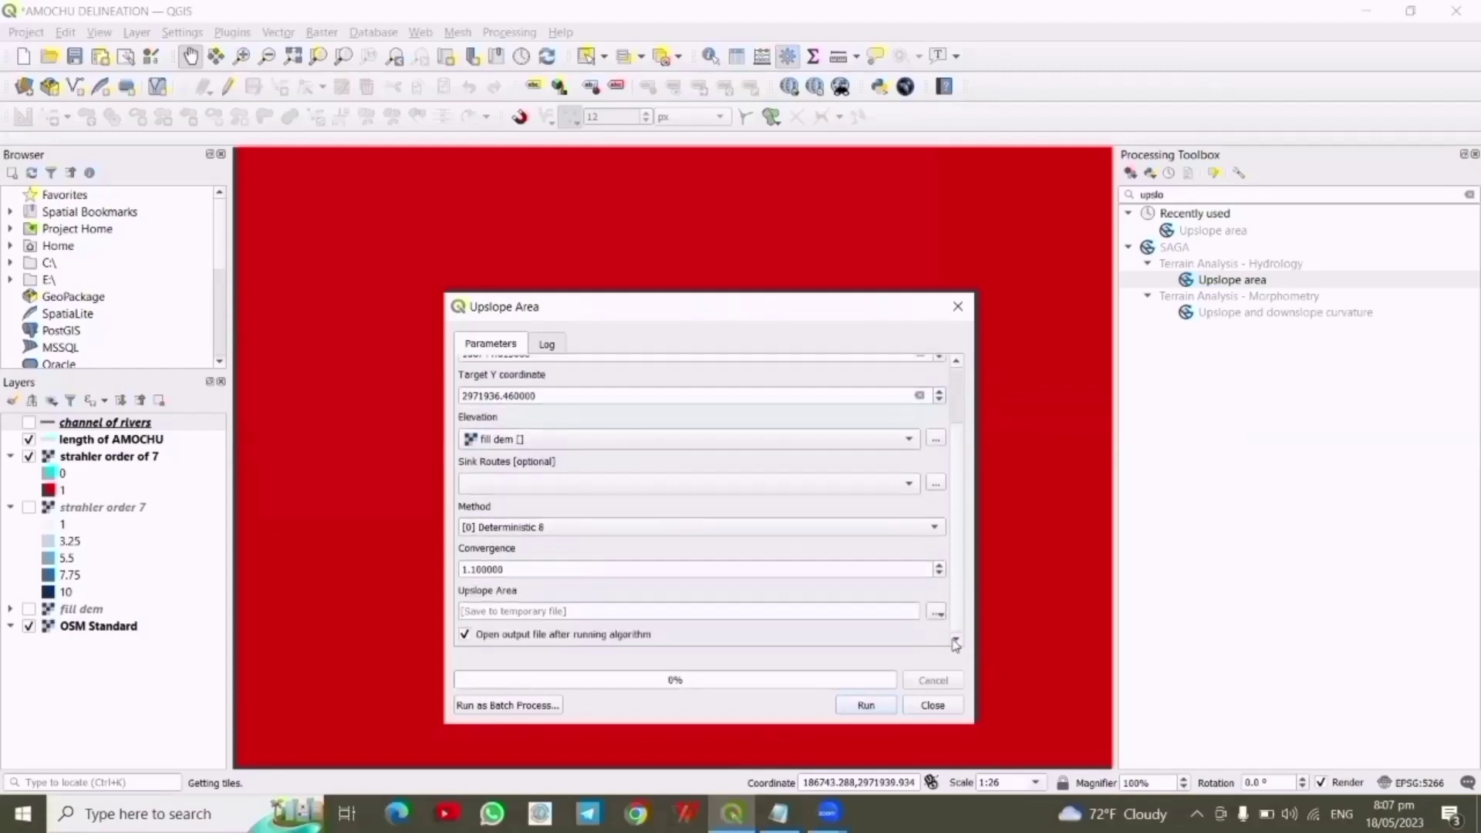
left_click(864, 706)
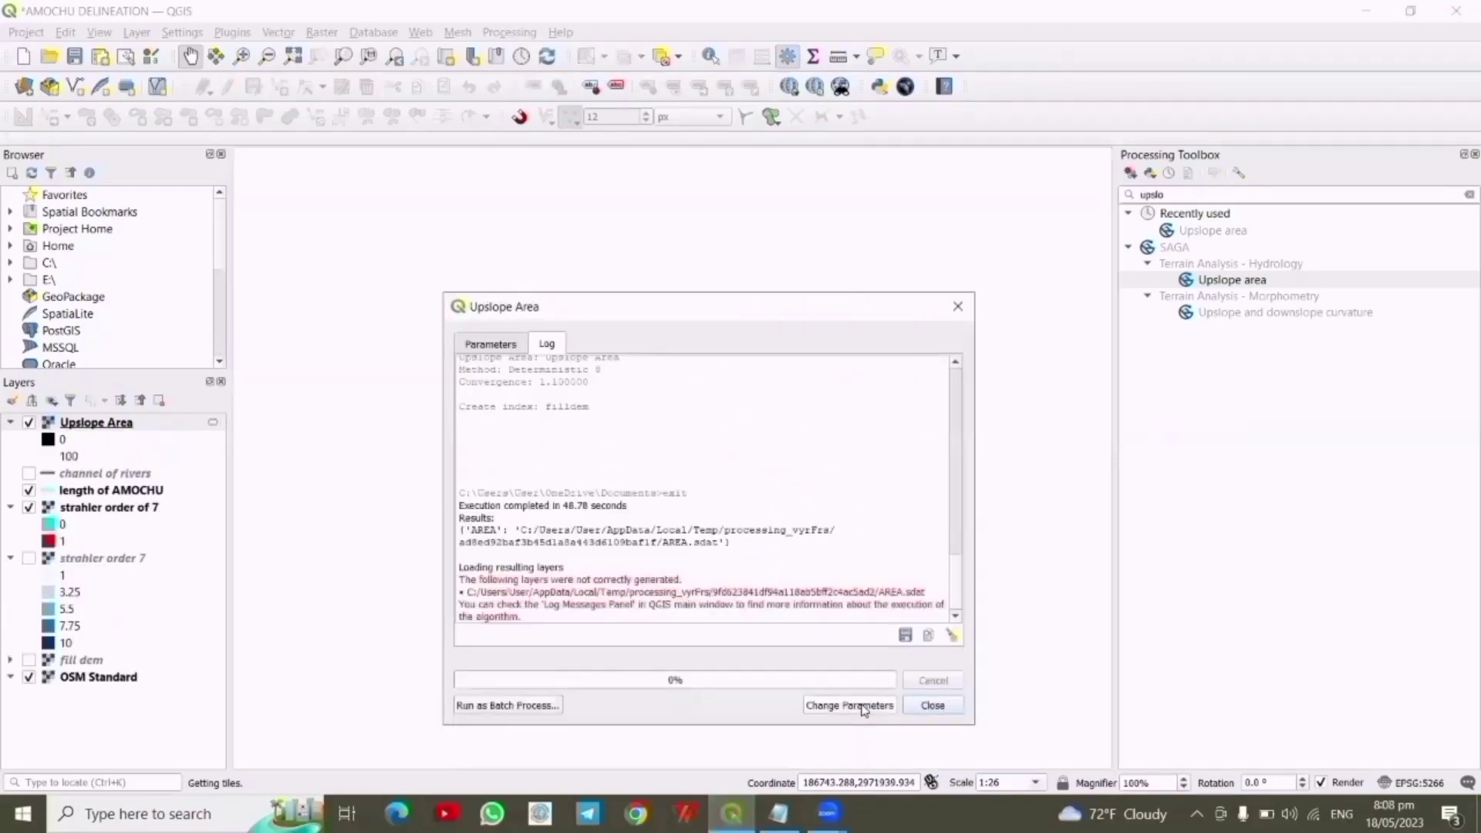
left_click(923, 705)
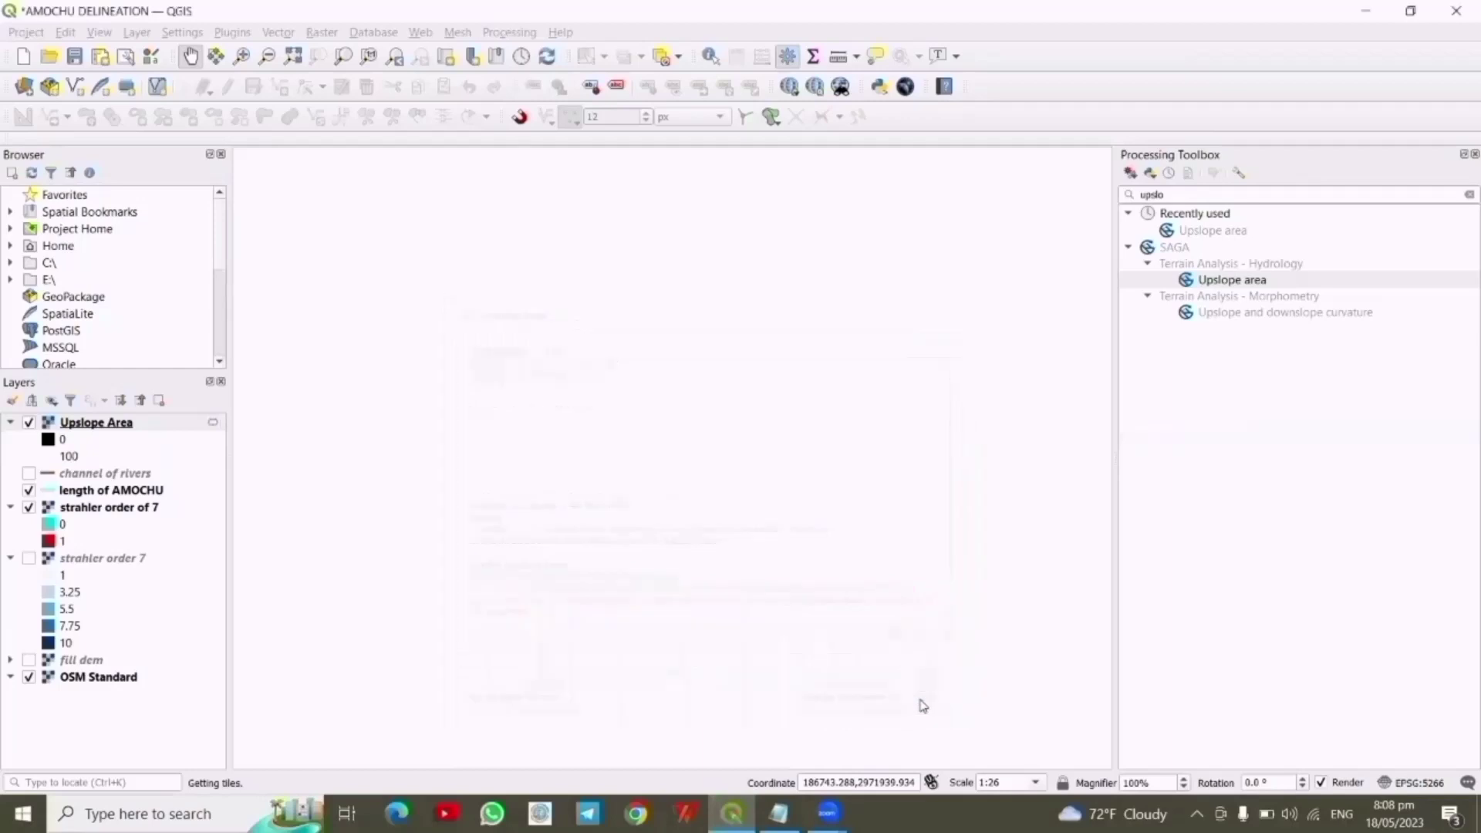
Zoom the map to the full extent of the Upslope Area layer
left_click(102, 425)
right_click(103, 424)
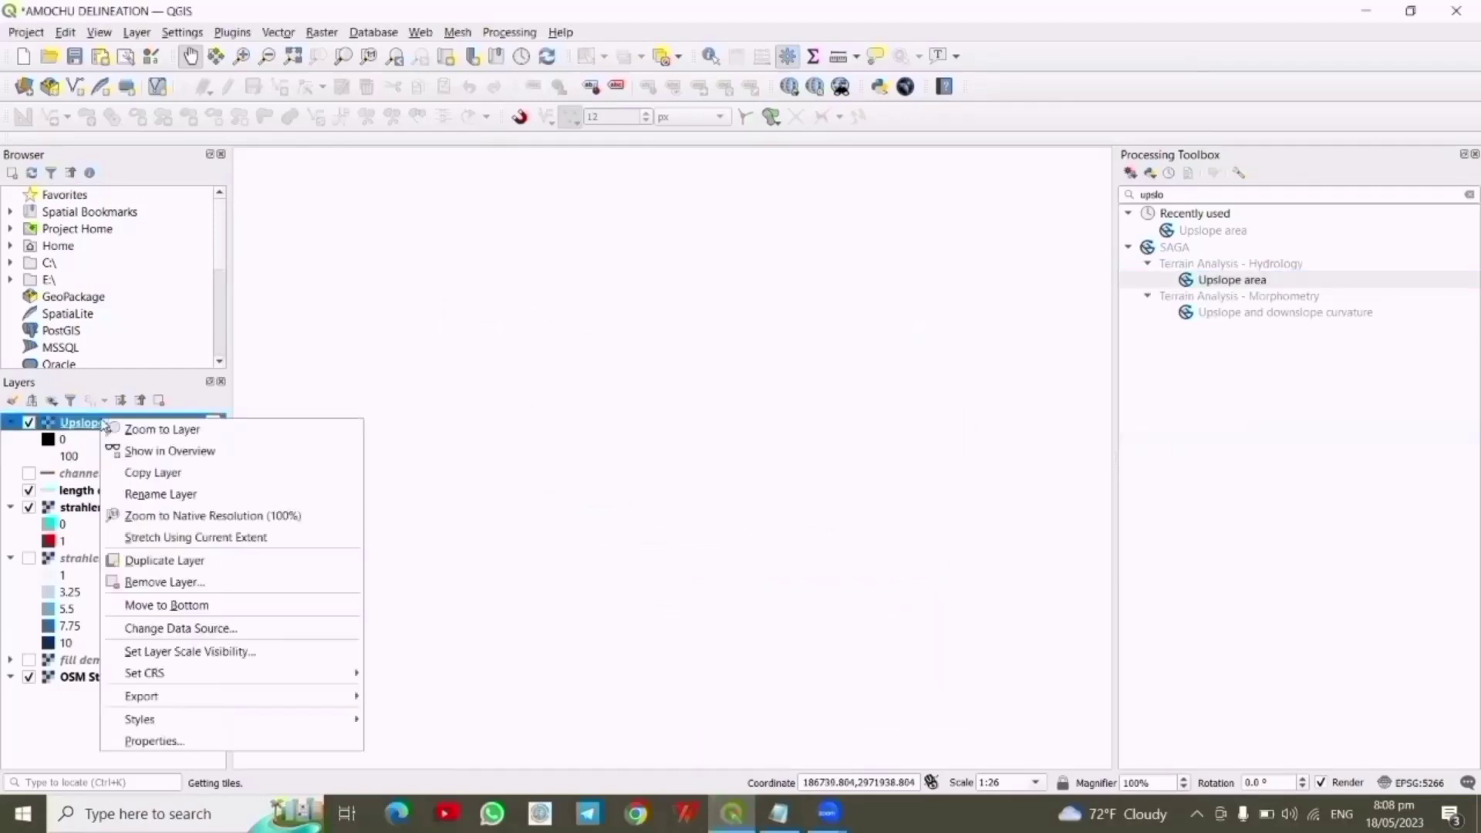
left_click(193, 434)
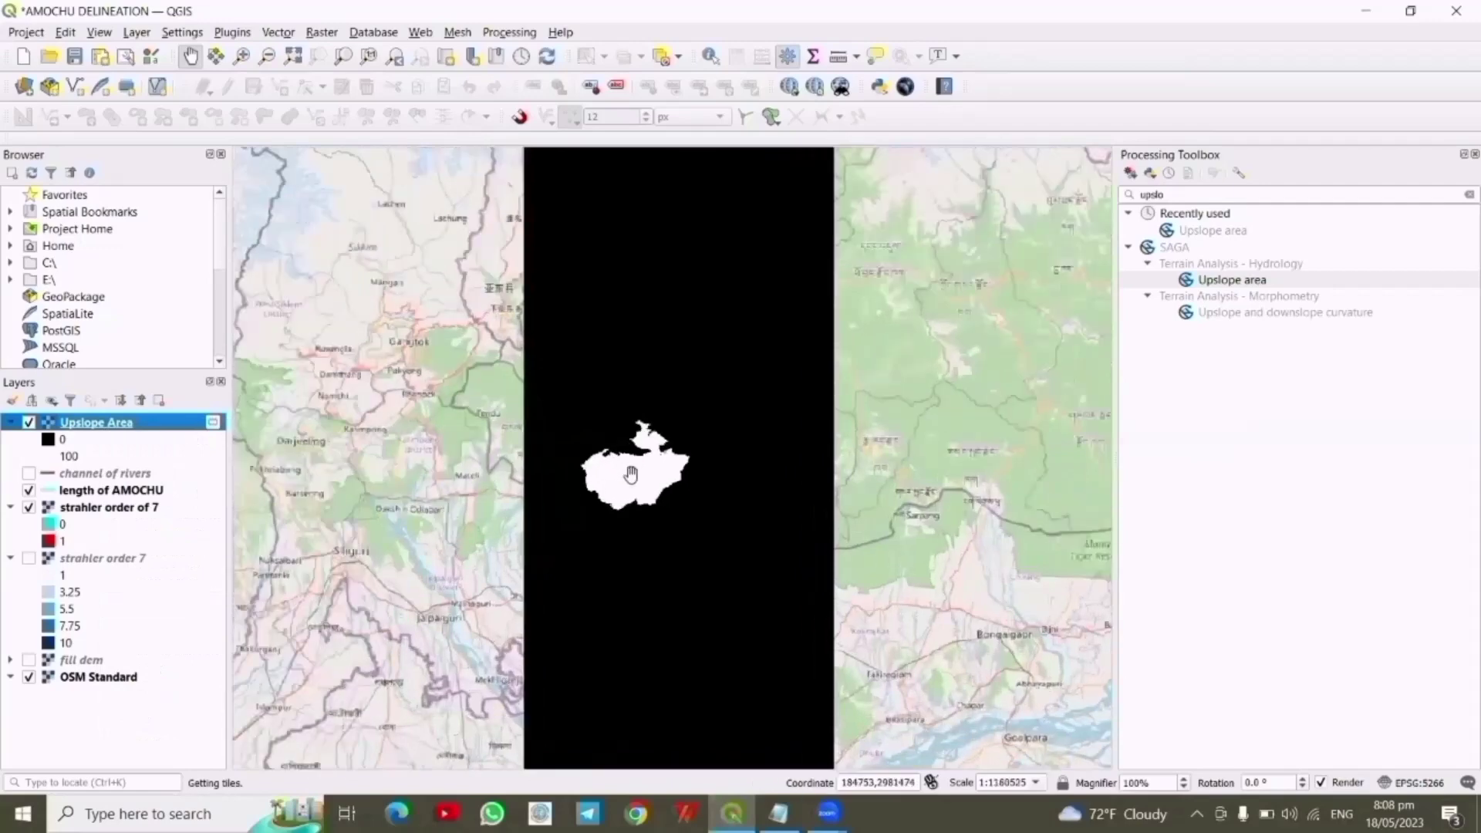
Turn on the channel of rivers layer and place it above the Upslope Area layer to compare the streams with the catchment
scroll(630, 473, "up", 2)
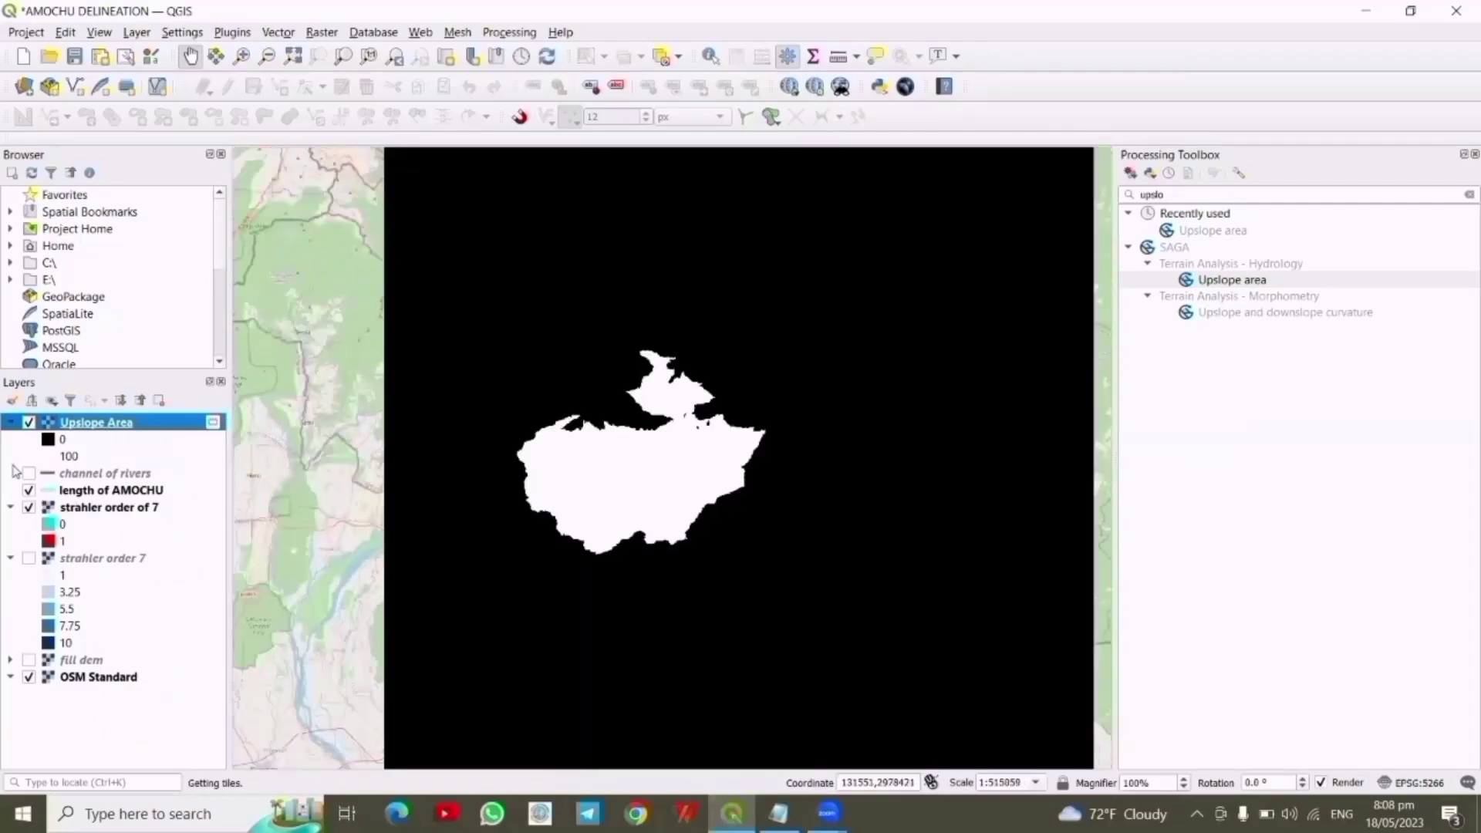
left_click(30, 473)
left_click(109, 477)
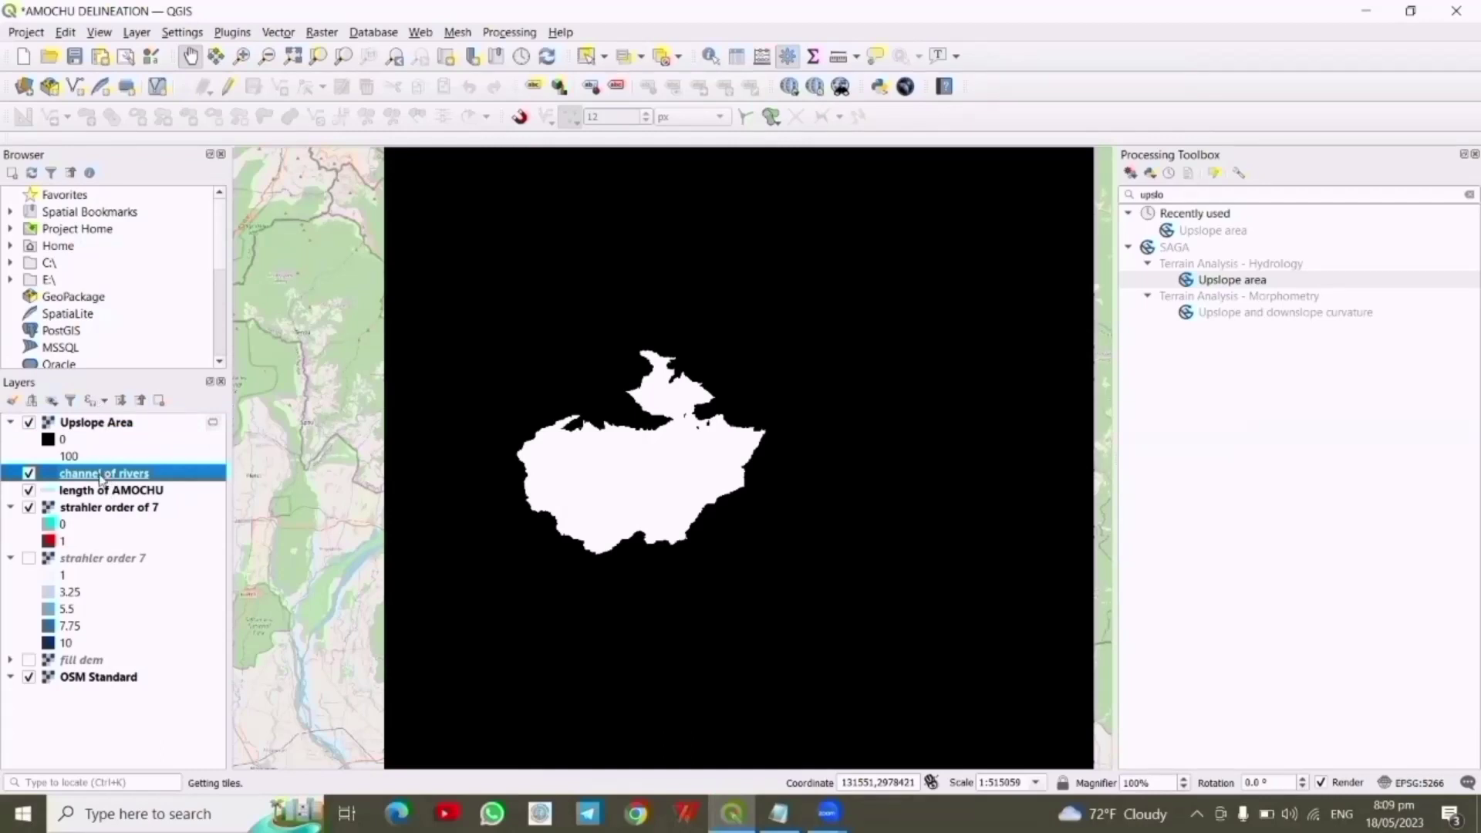
left_click_drag(96, 423, 96, 482)
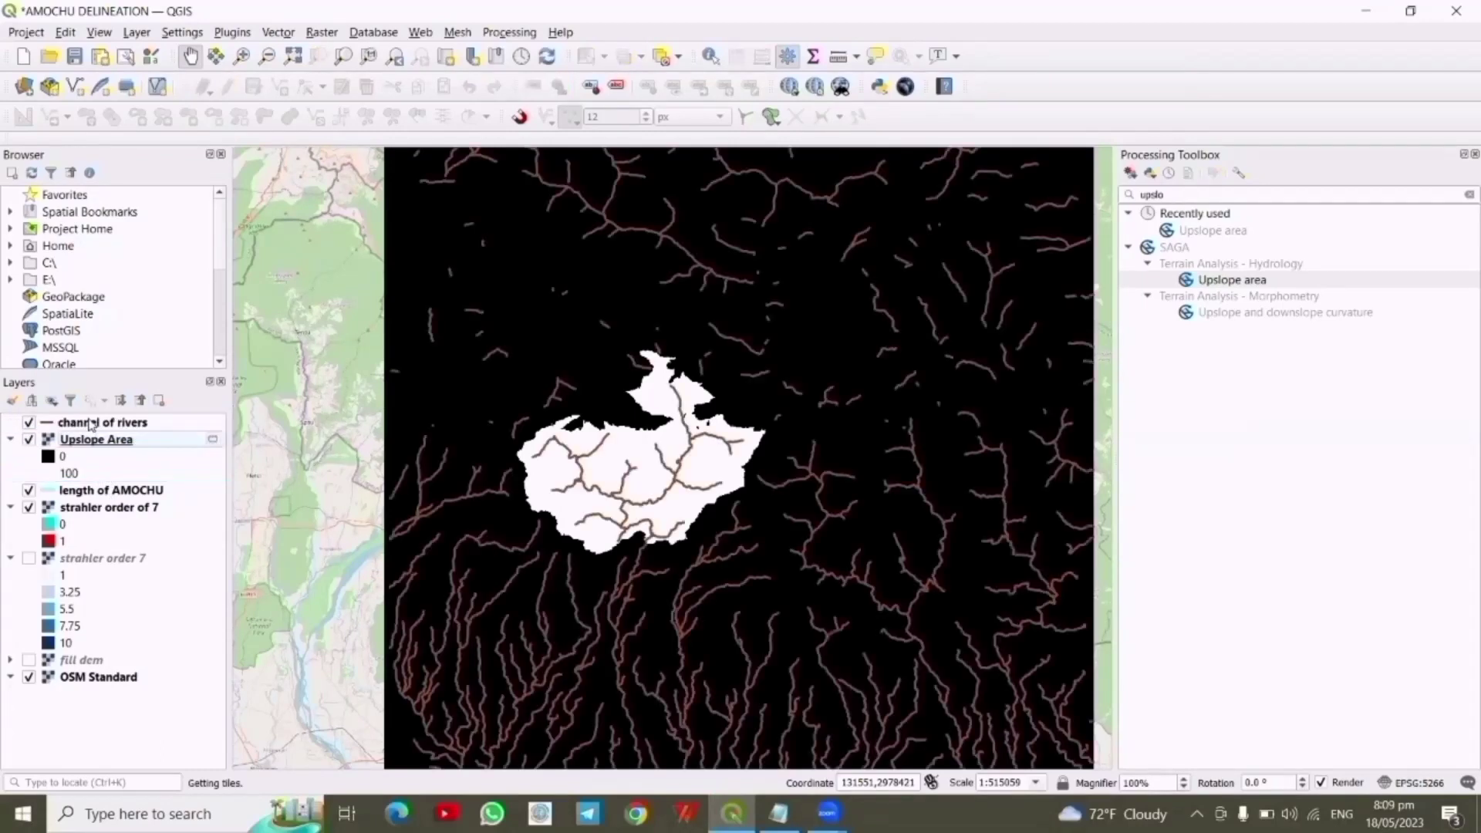
scroll(622, 465, "up", 1)
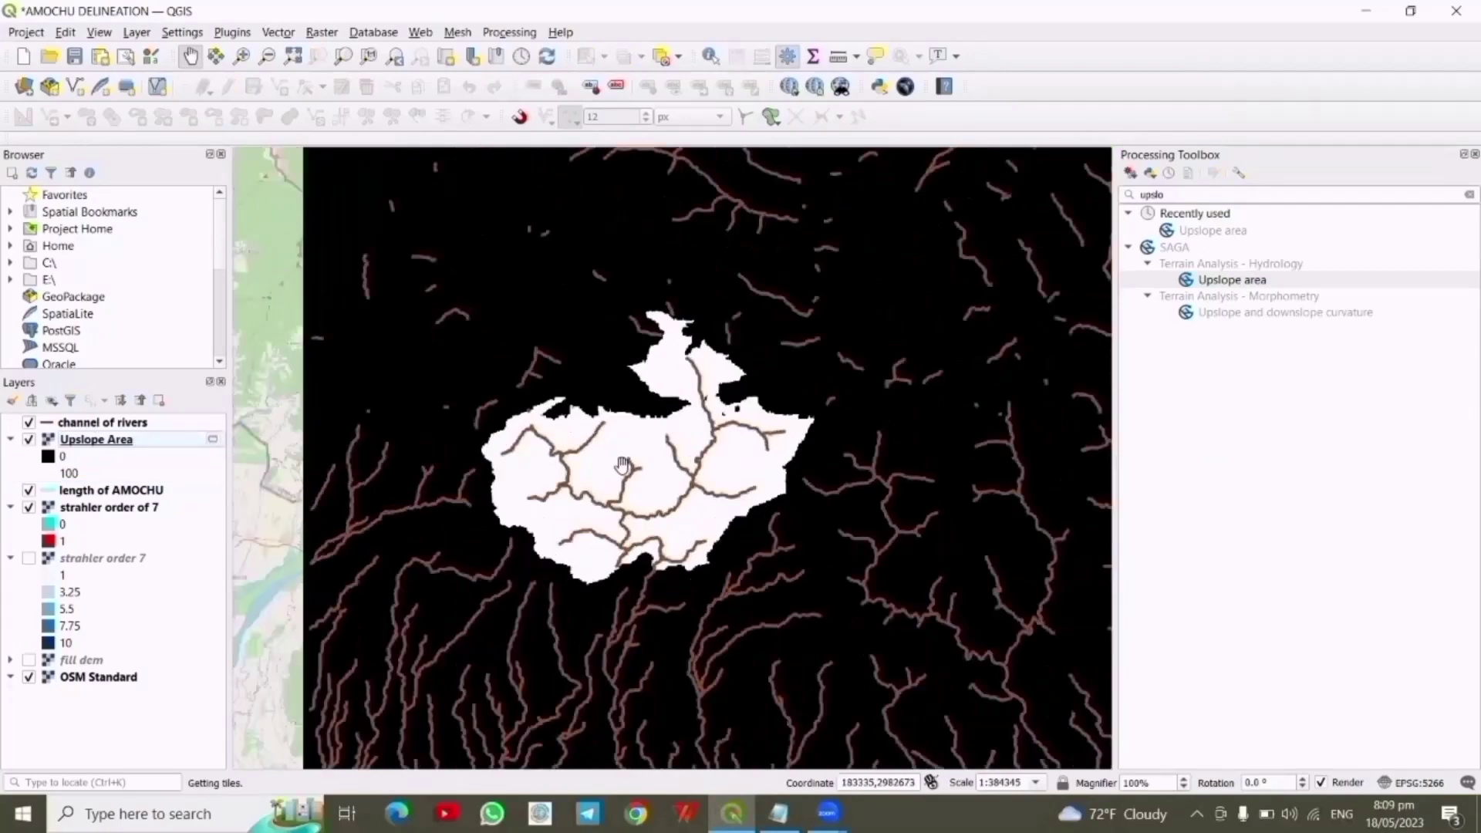
scroll(623, 465, "up", 1)
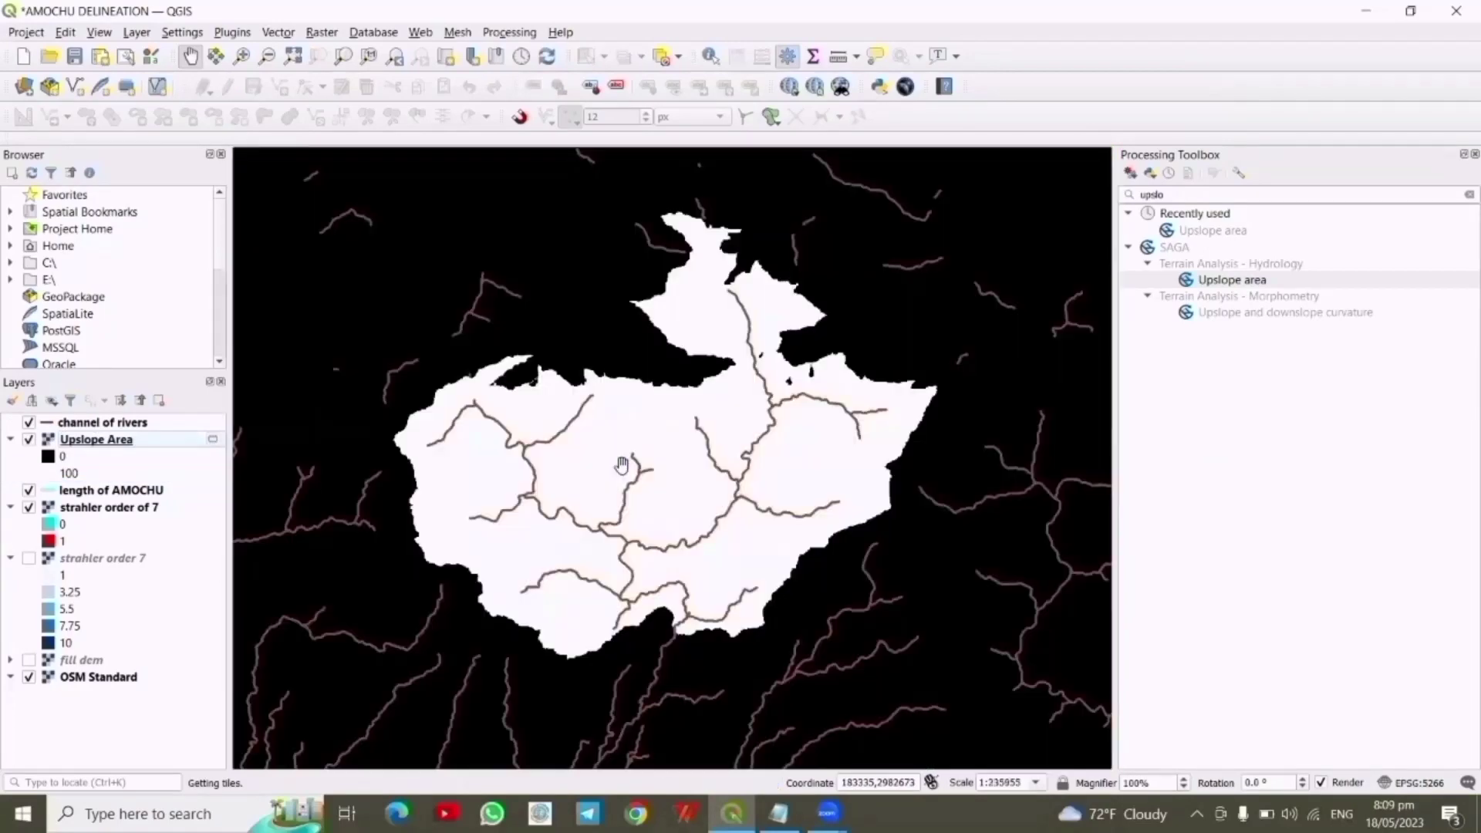
scroll(622, 465, "up", 1)
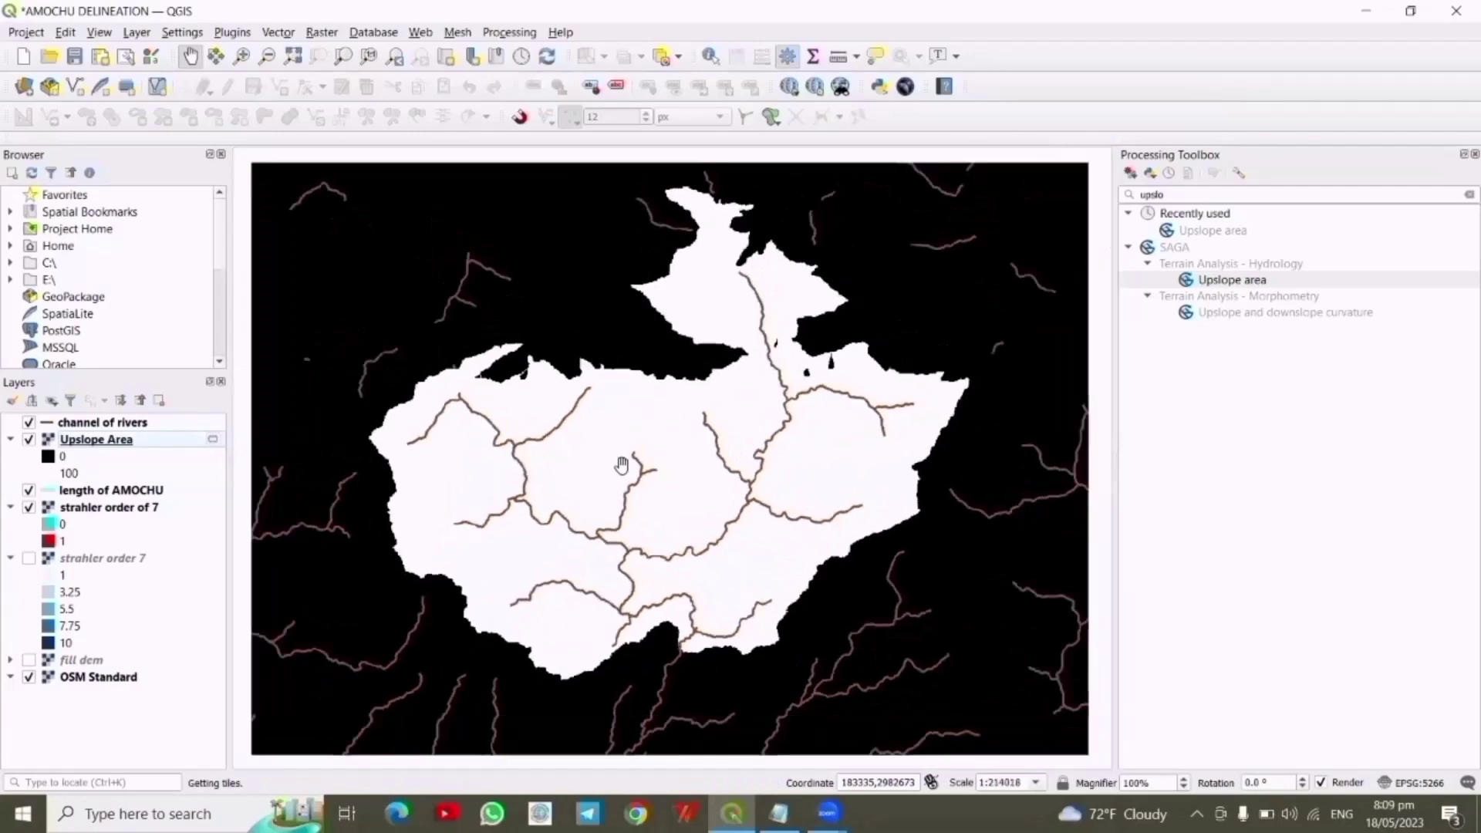
scroll(622, 465, "down", 1)
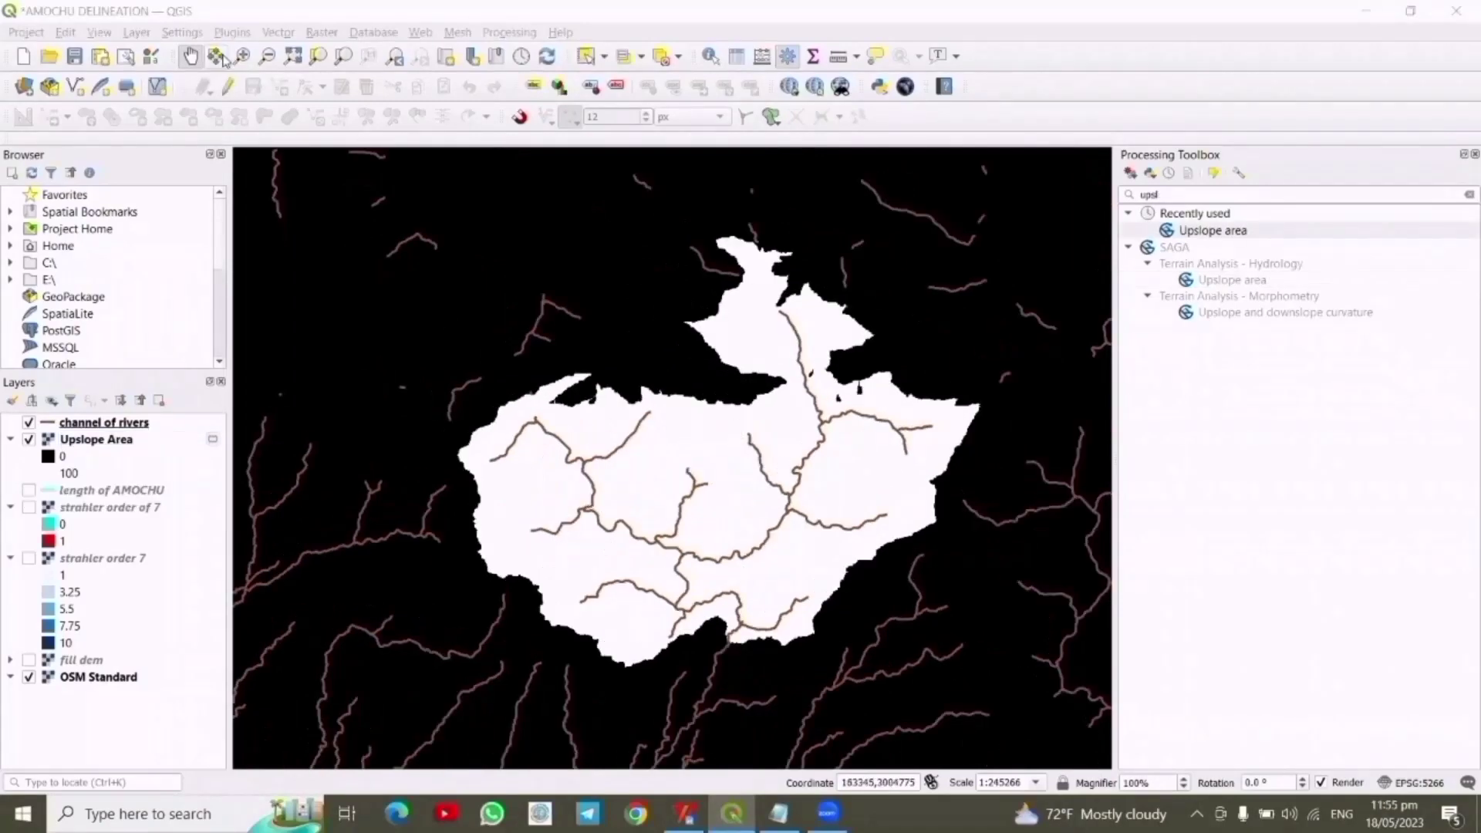
Start Polygonize (Raster to Vector) with Upslope Area as the input layer and choose to save the vectorized output to a file
left_click(322, 32)
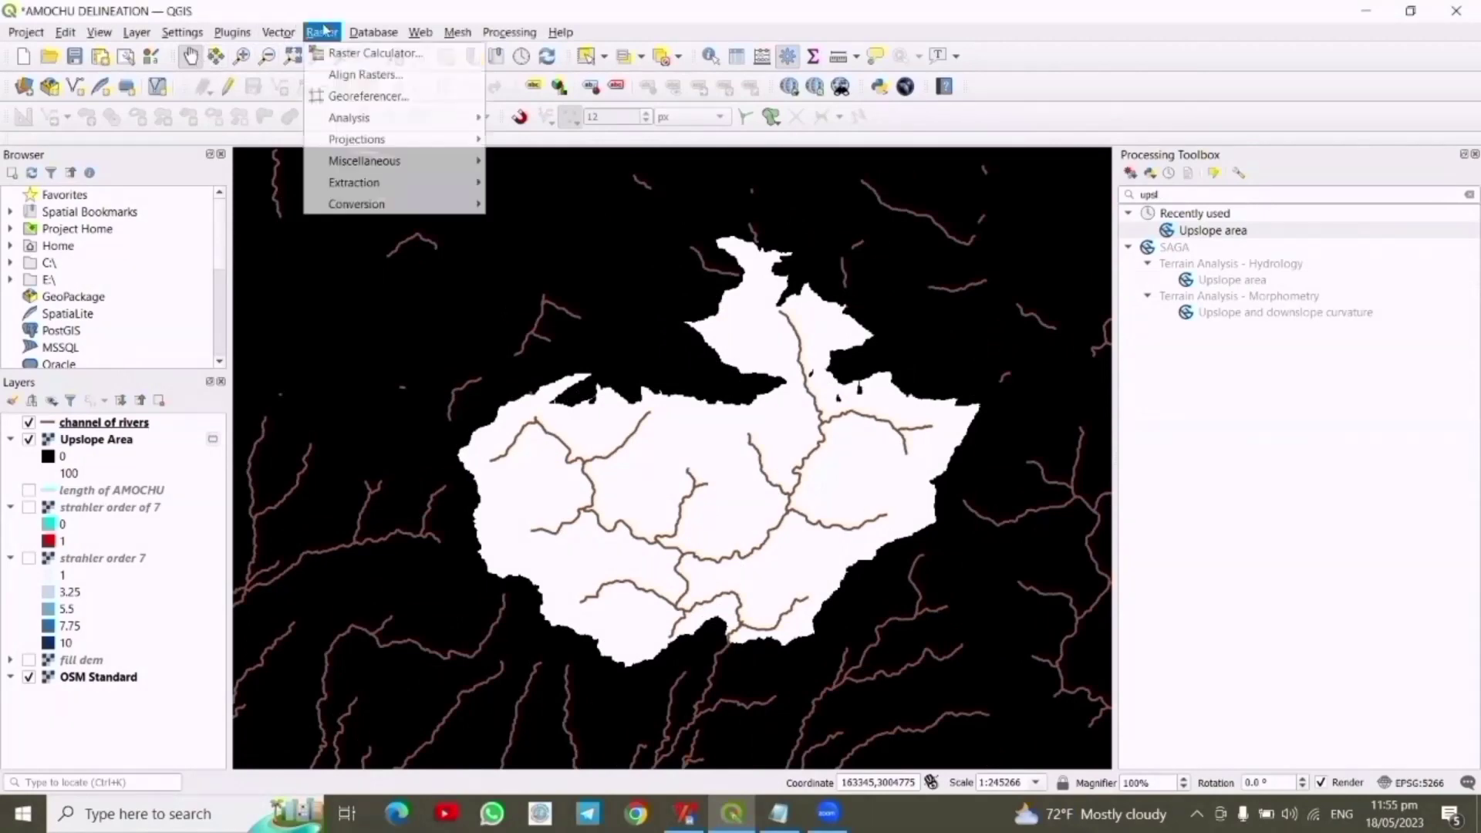
mouse_move(355, 202)
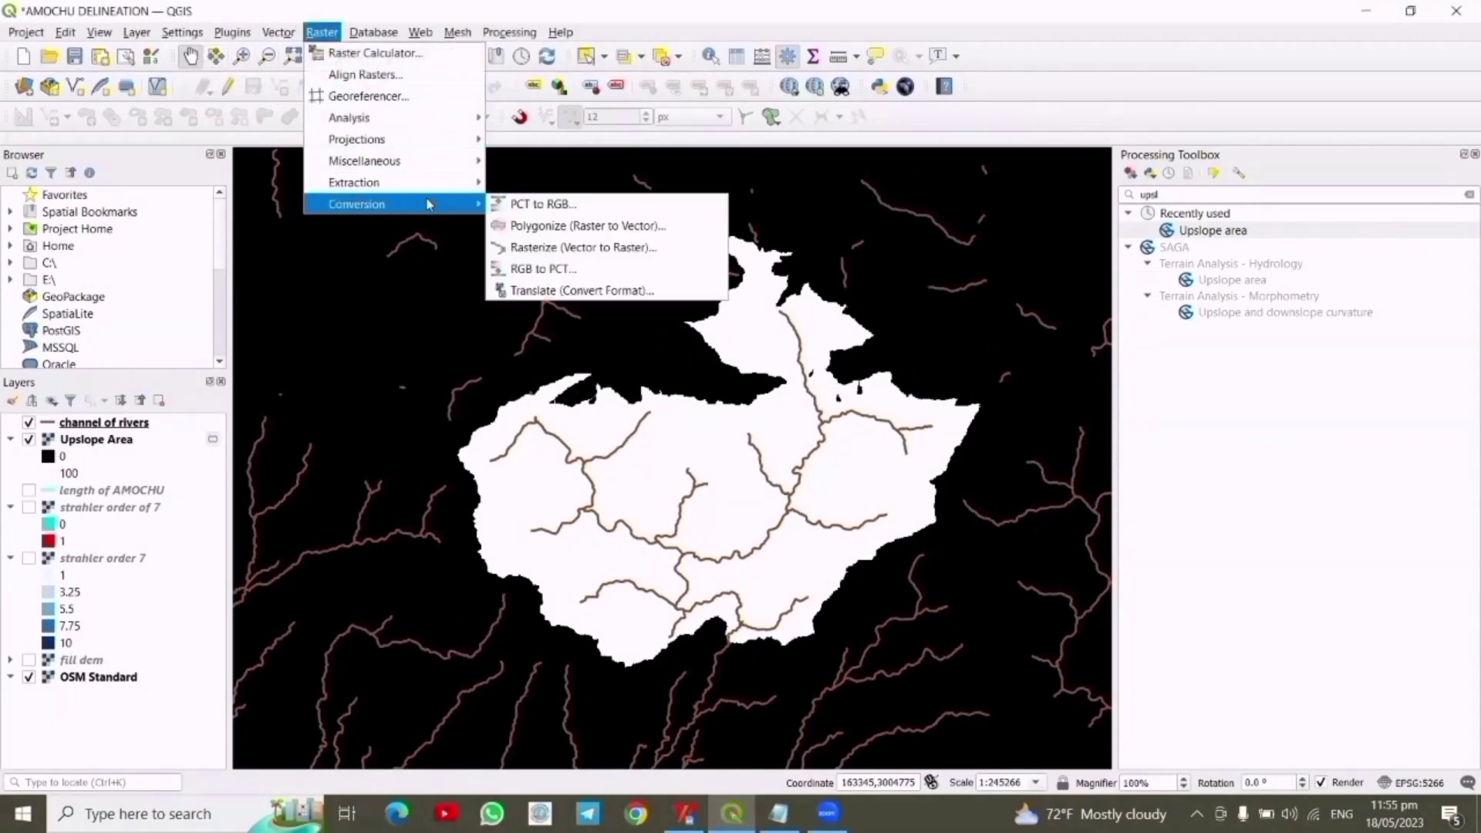
left_click(536, 226)
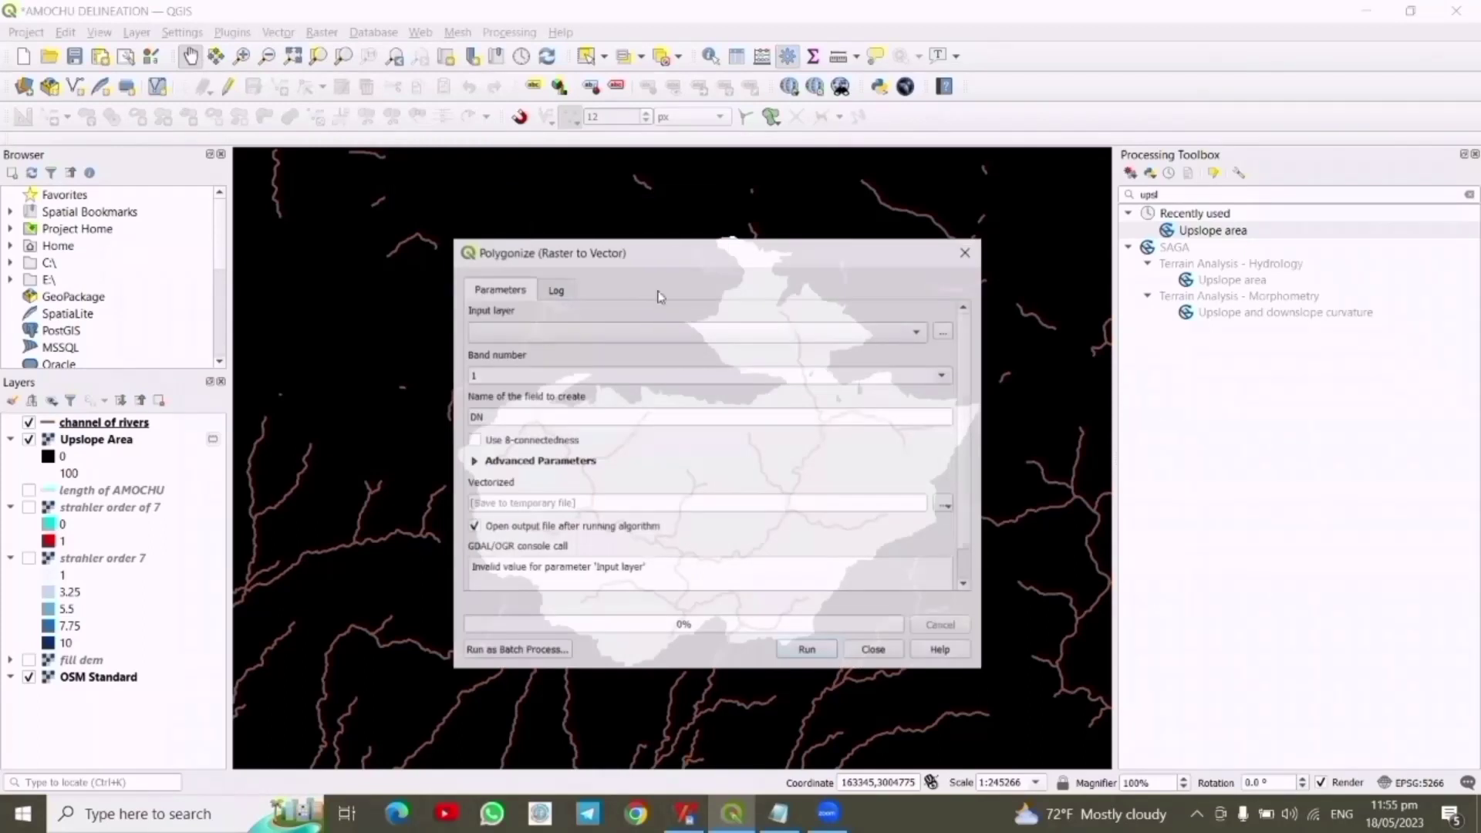
left_click(916, 334)
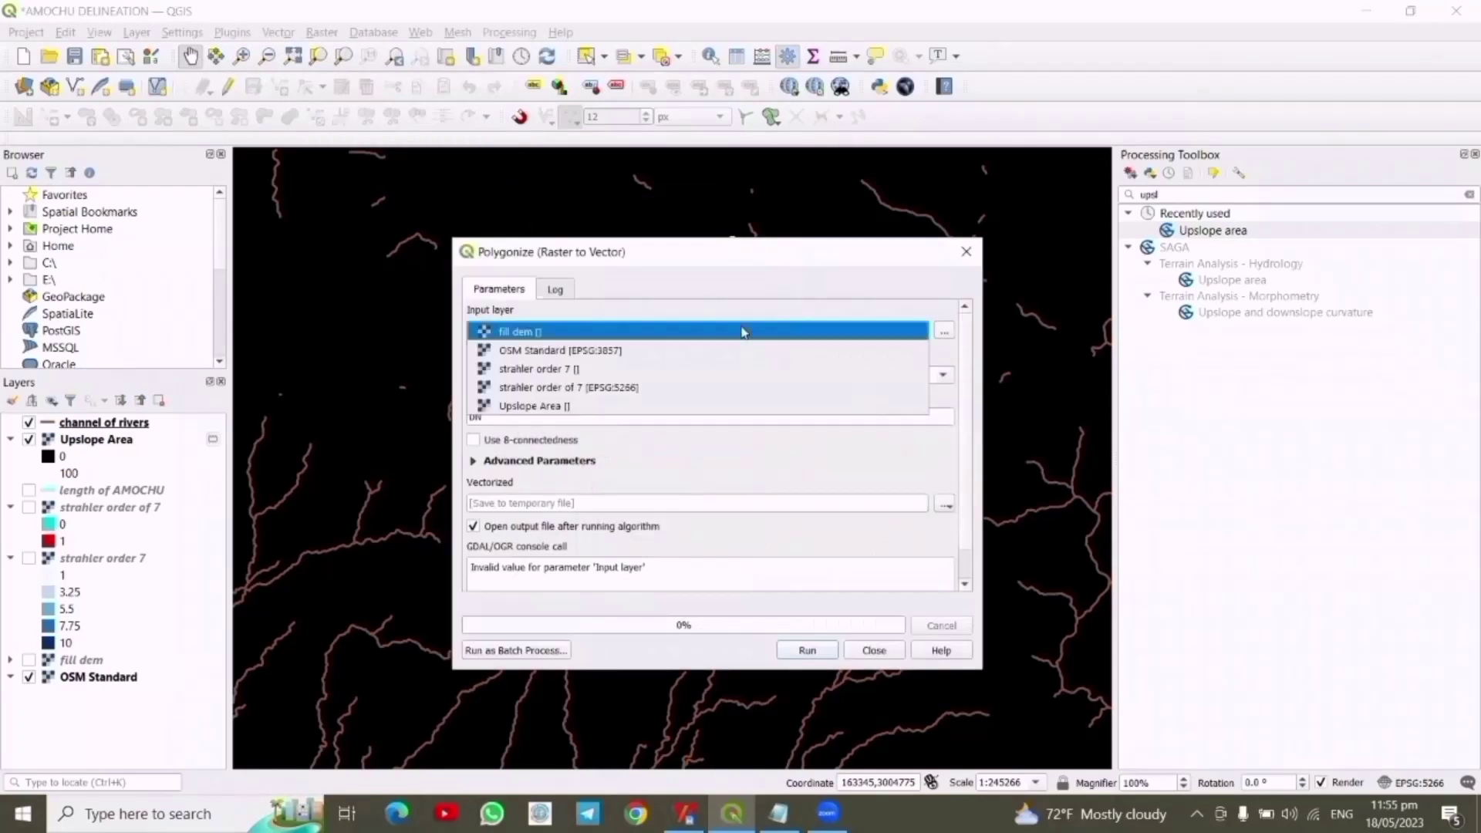
left_click(591, 406)
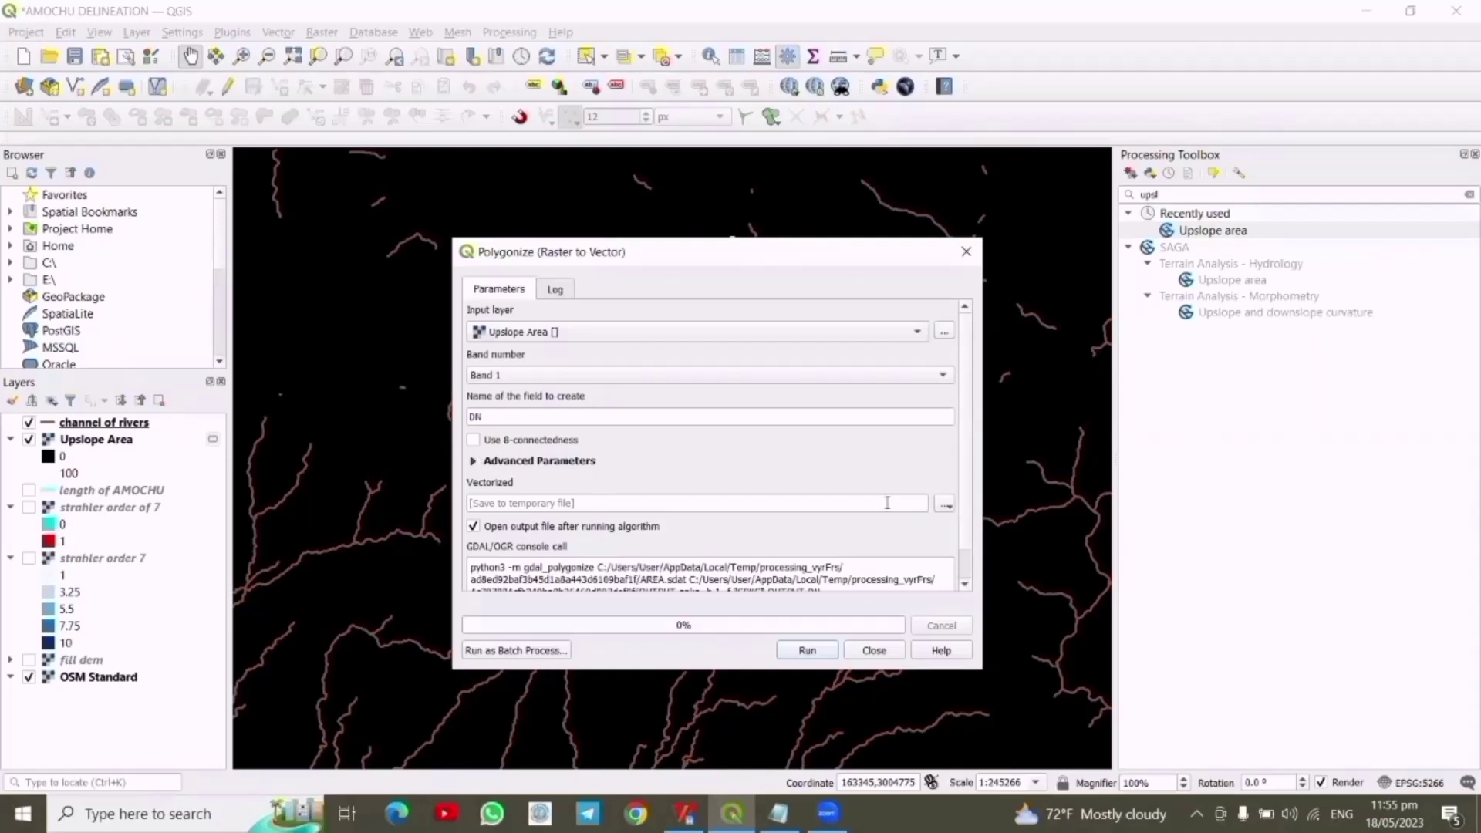
left_click(947, 504)
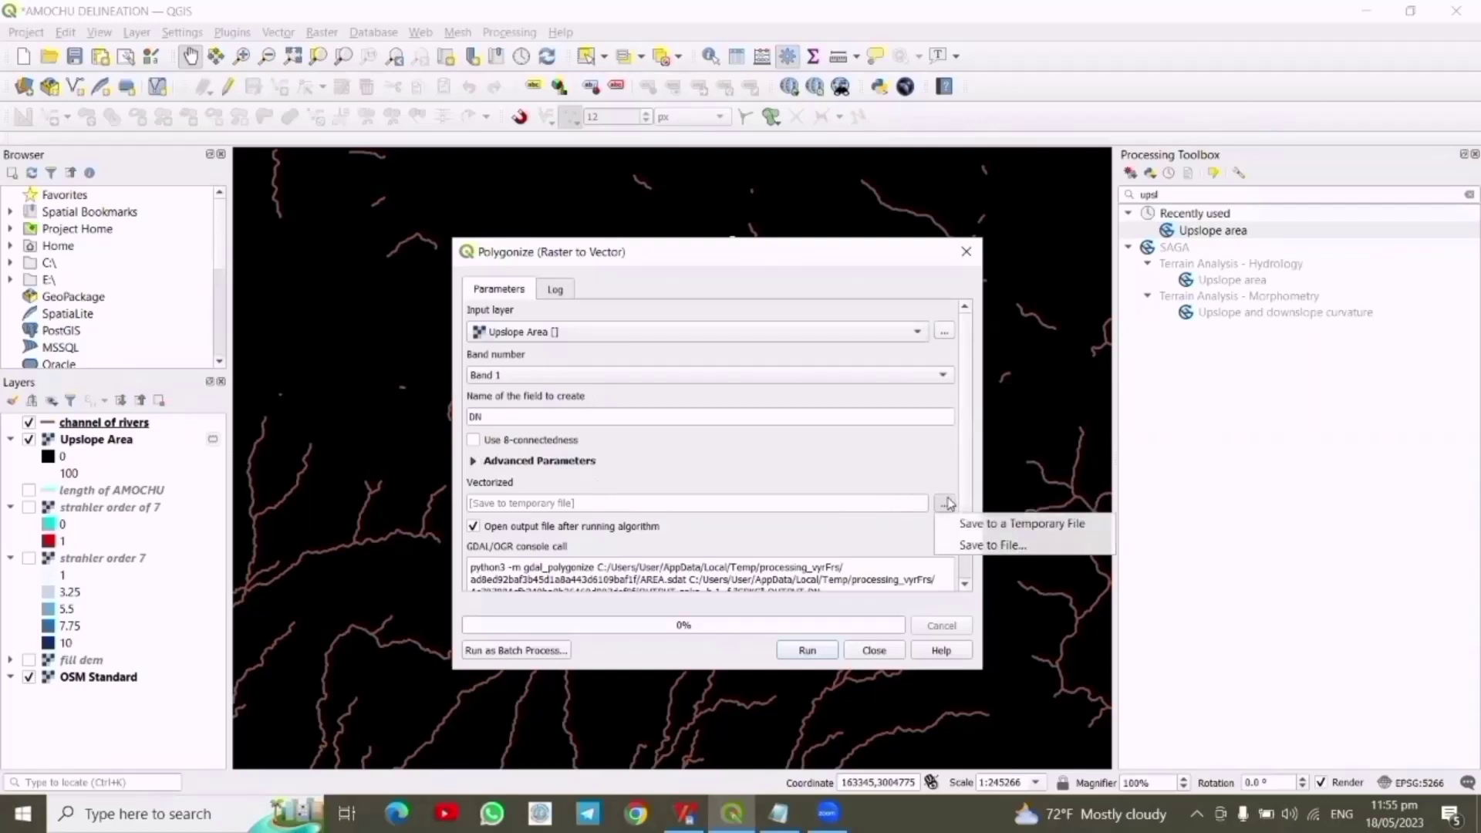
left_click(976, 549)
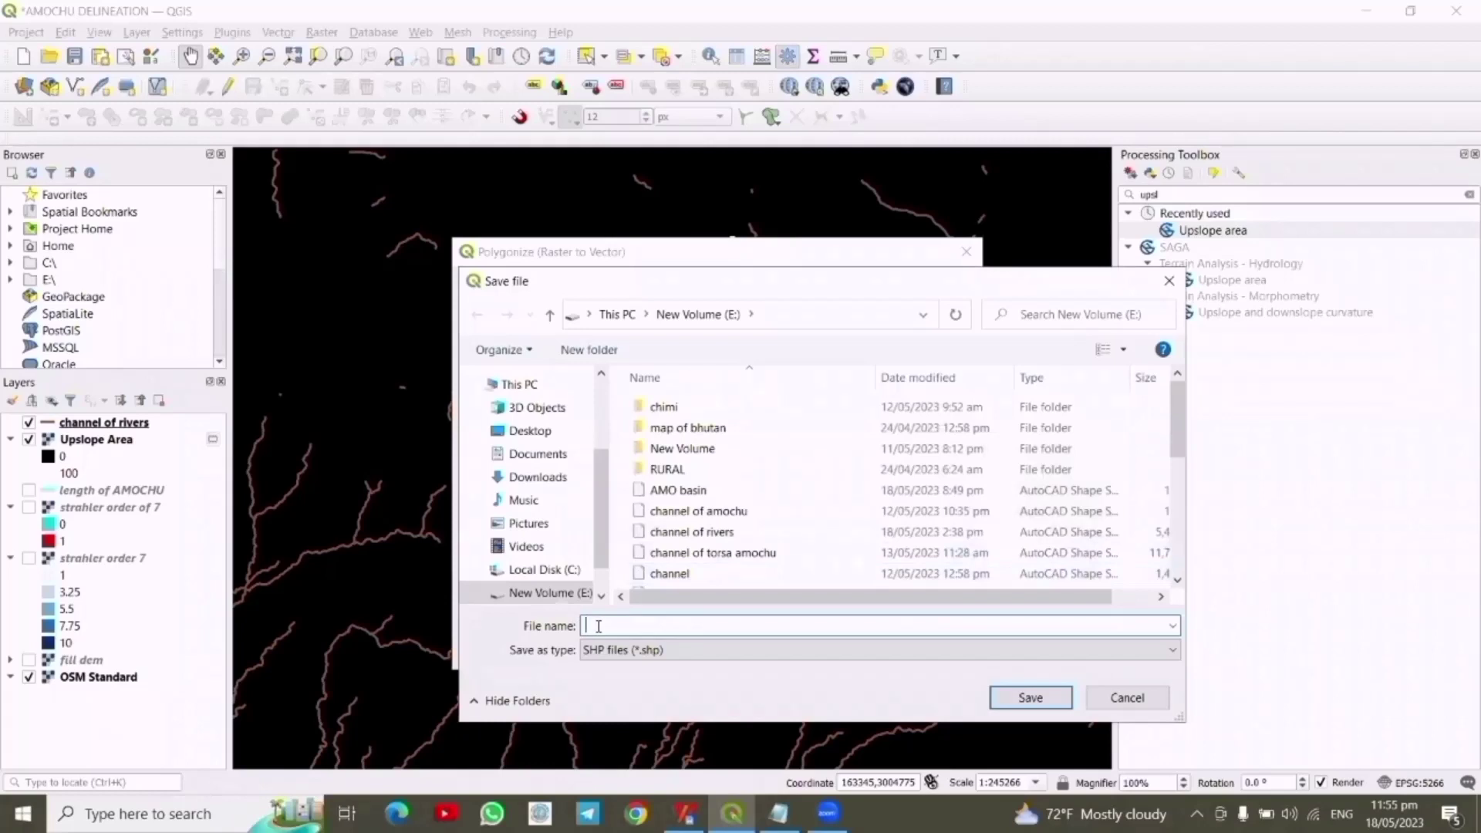
type("shape")
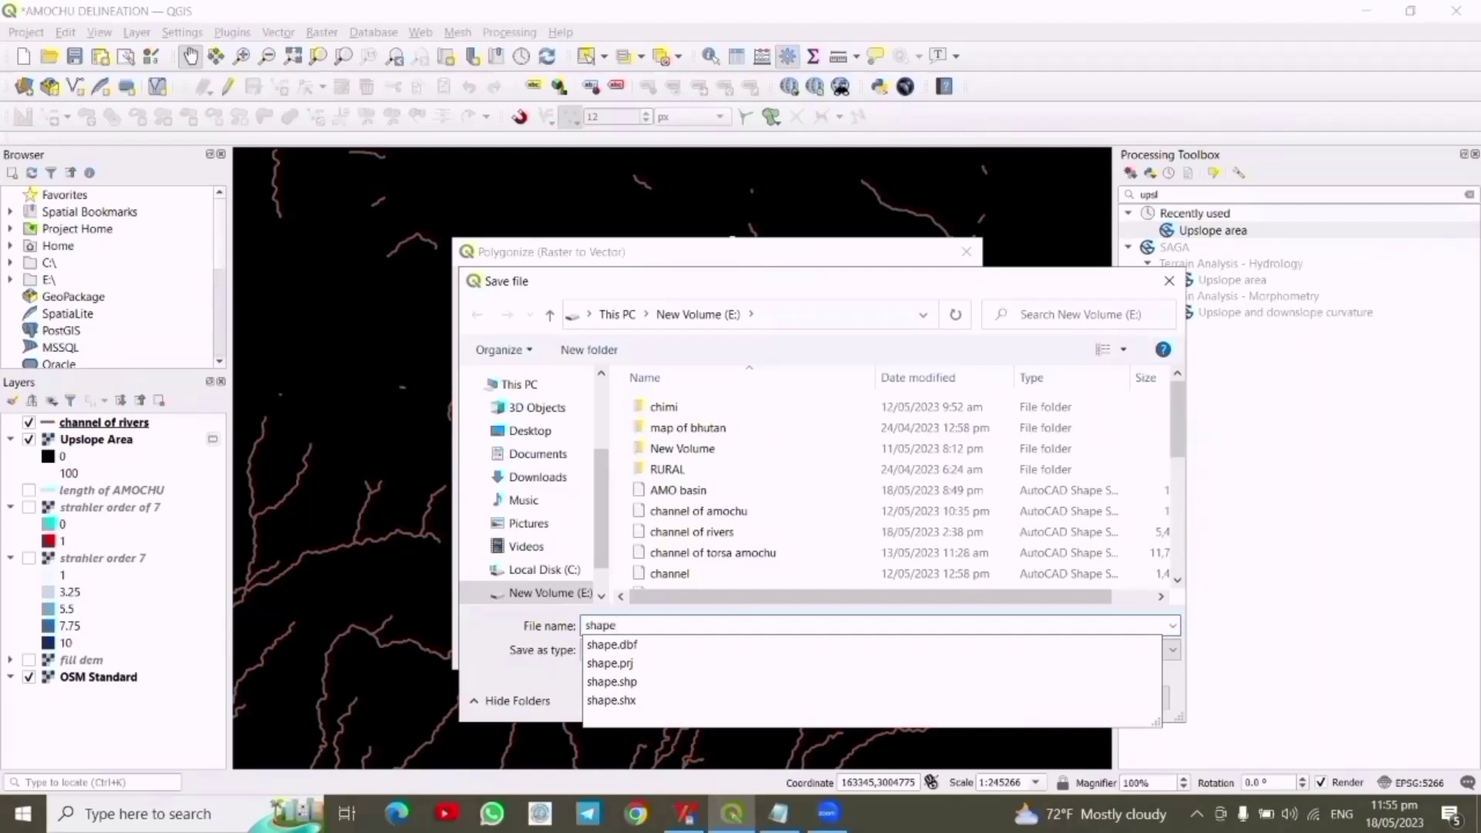
key("Return")
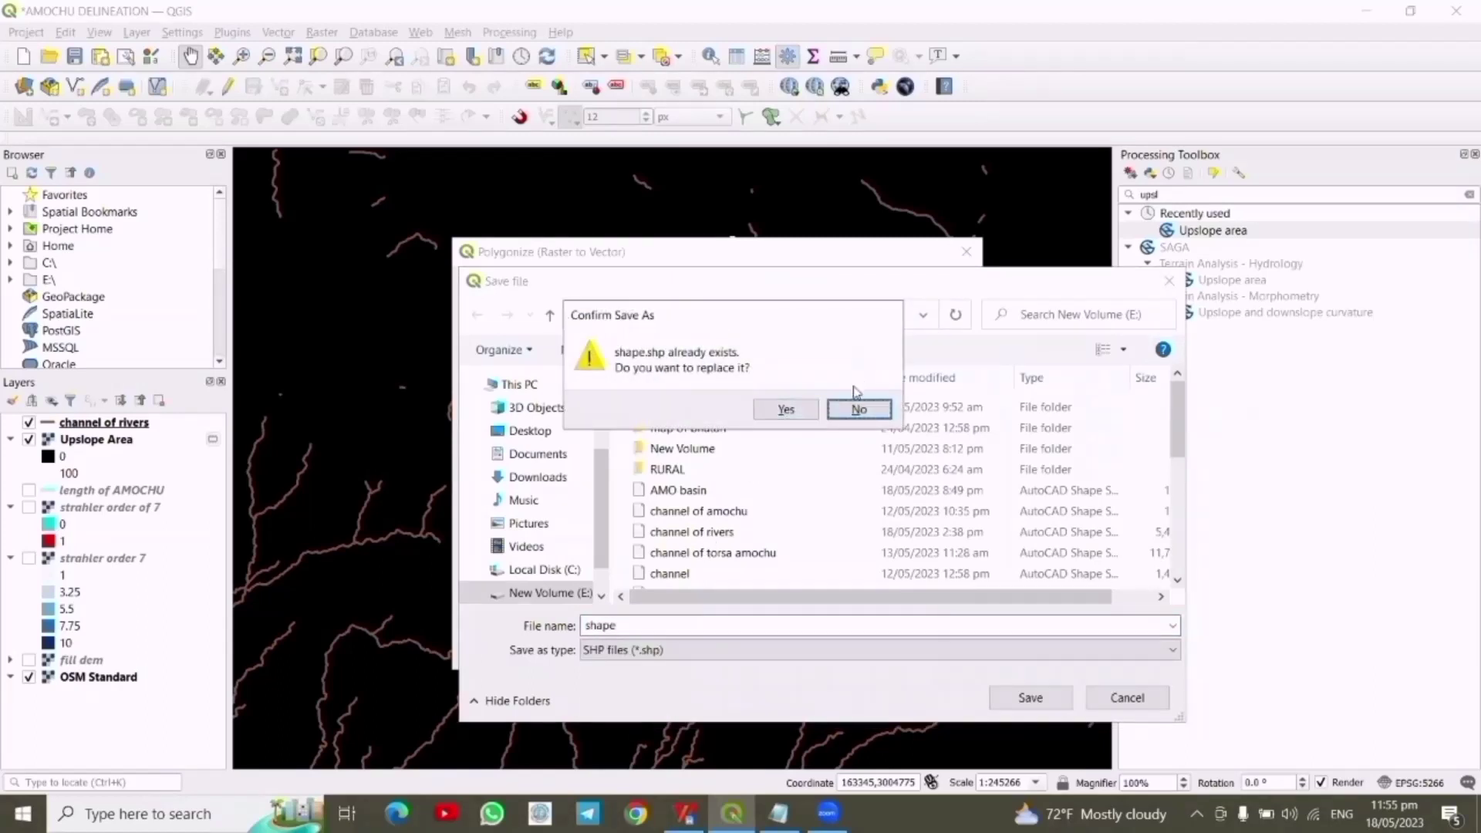
left_click(856, 408)
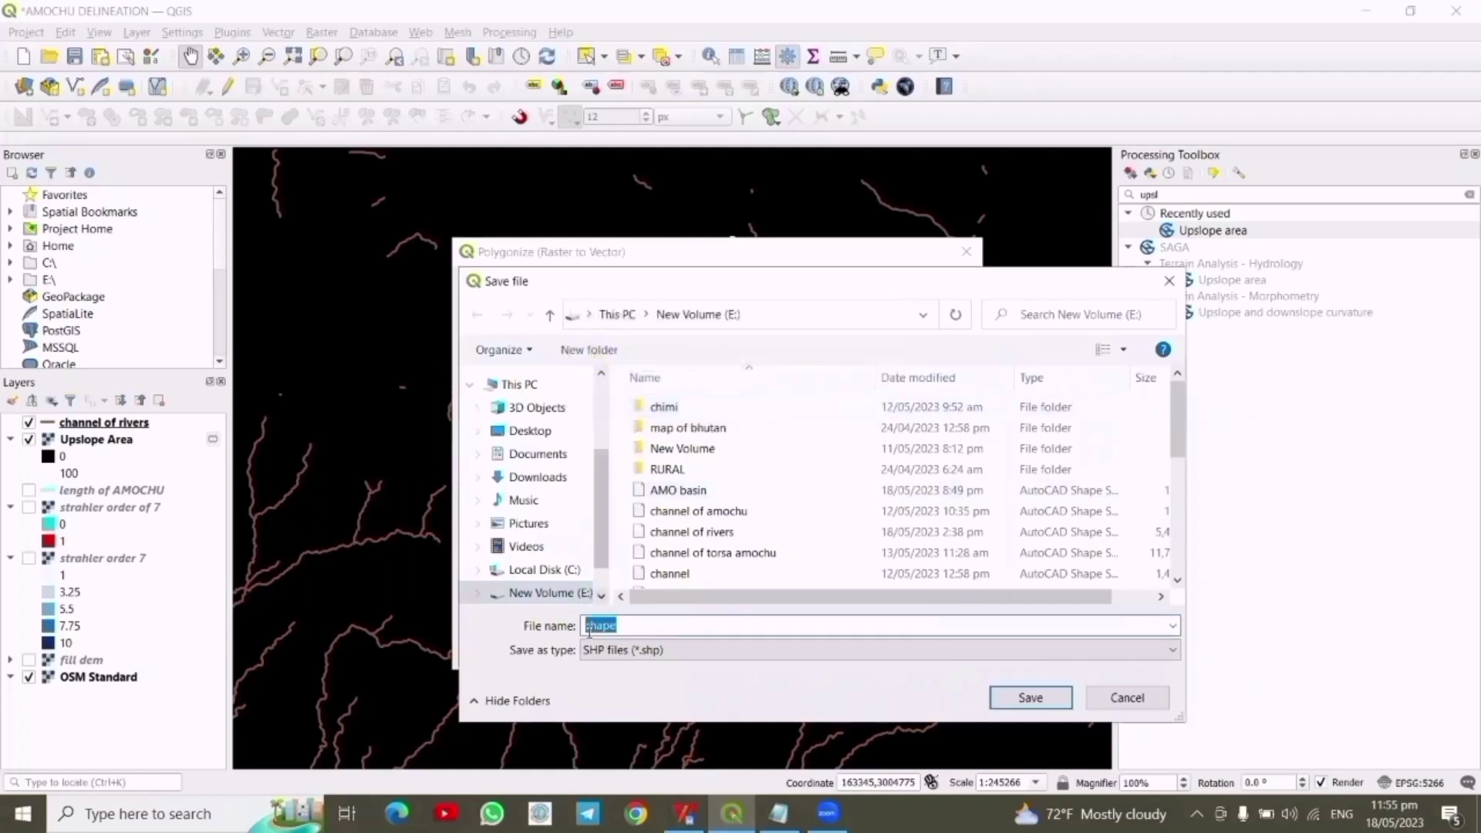
left_click(632, 617)
key("BackSpace")
key("BackSpace")
key("BackSpace")
key("BackSpace")
key("BackSpace")
type("s")
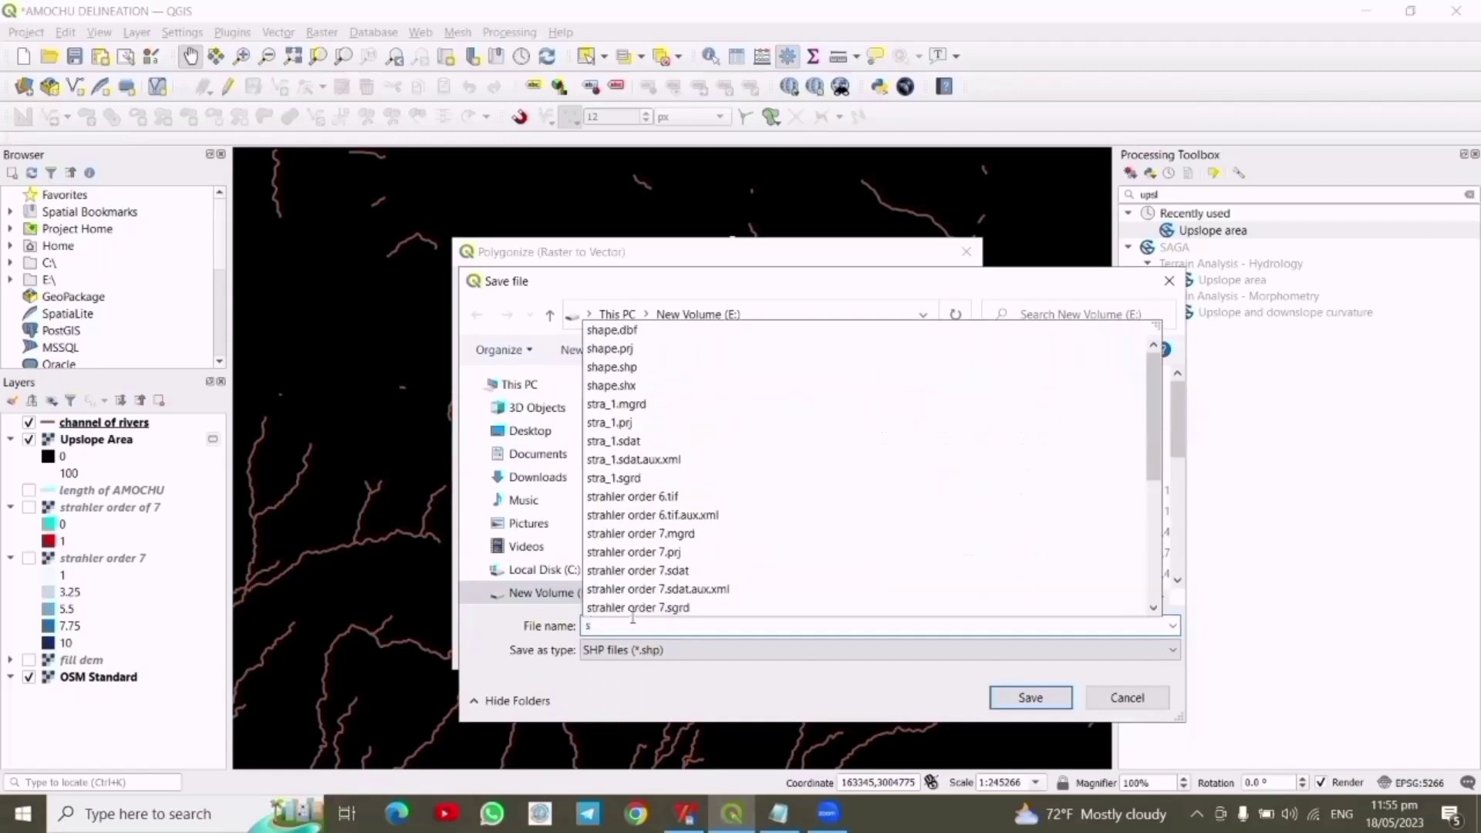
key("BackSpace")
type("cat")
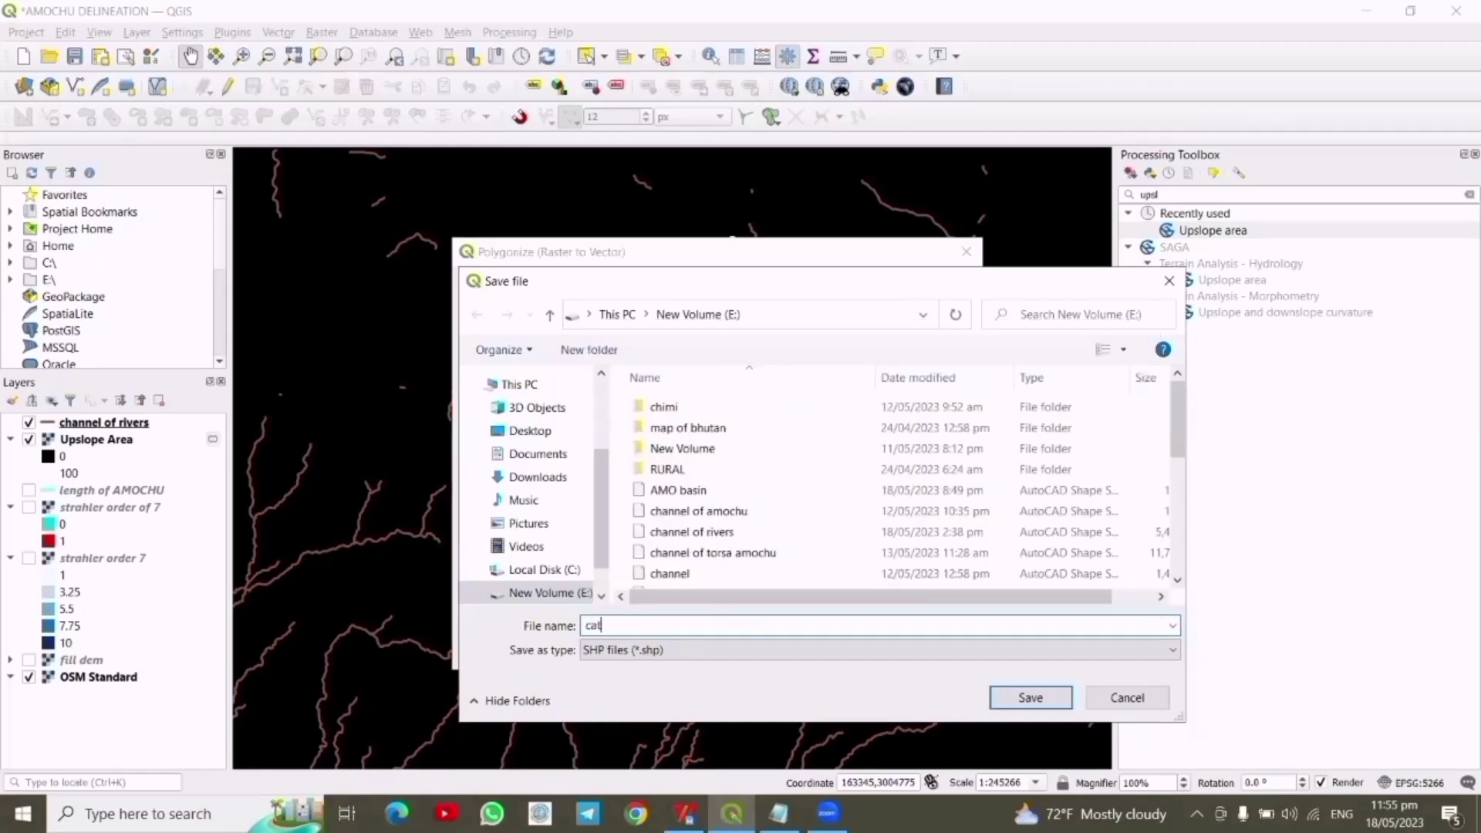
key("BackSpace")
key("BackSpace")
key("BackSpace")
Save the vectorized output as basin shape.shp on the E: drive, run Polygonize and close the dialog
type("basin")
key("Return")
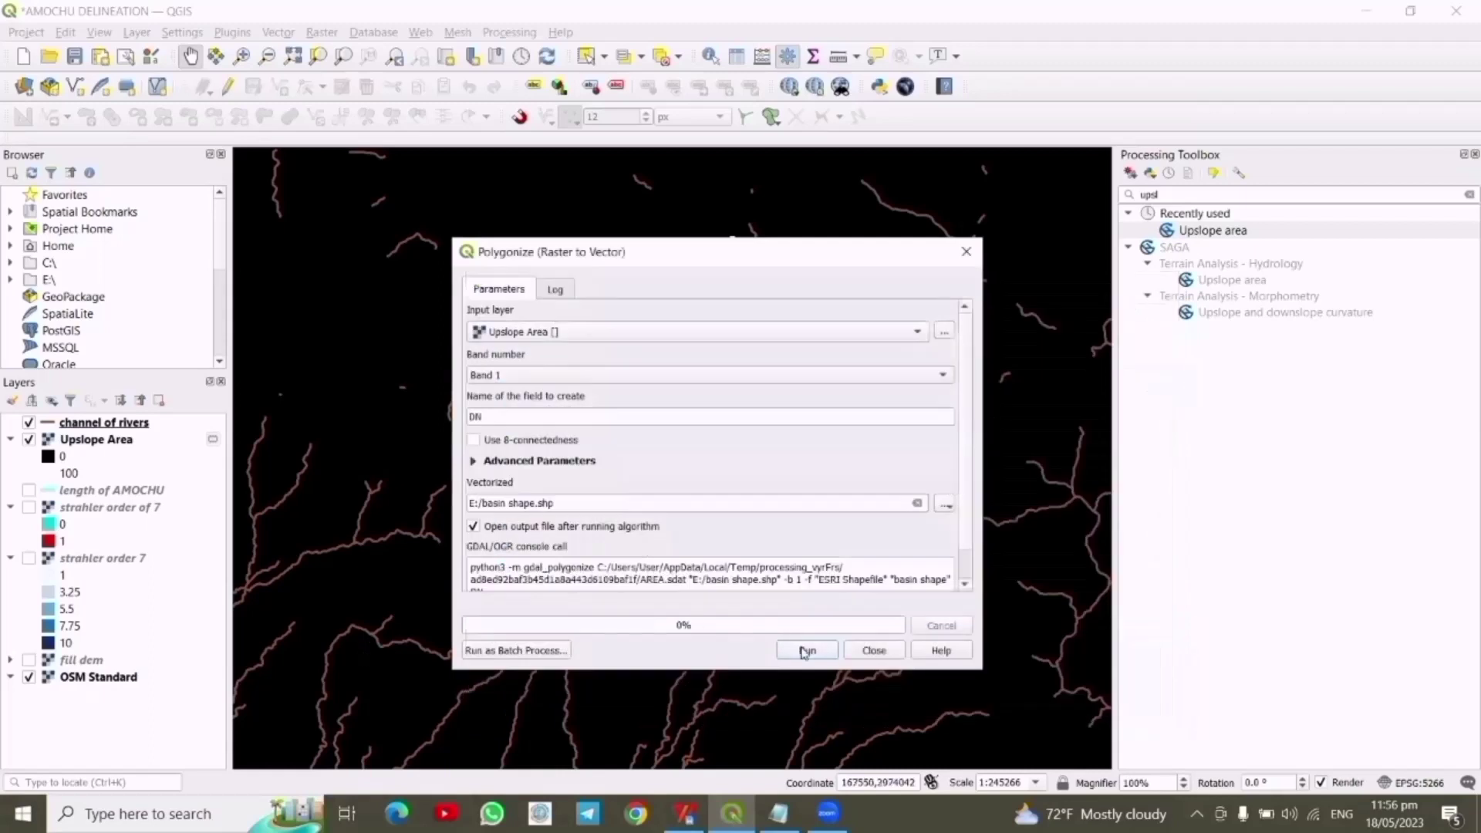
left_click(806, 650)
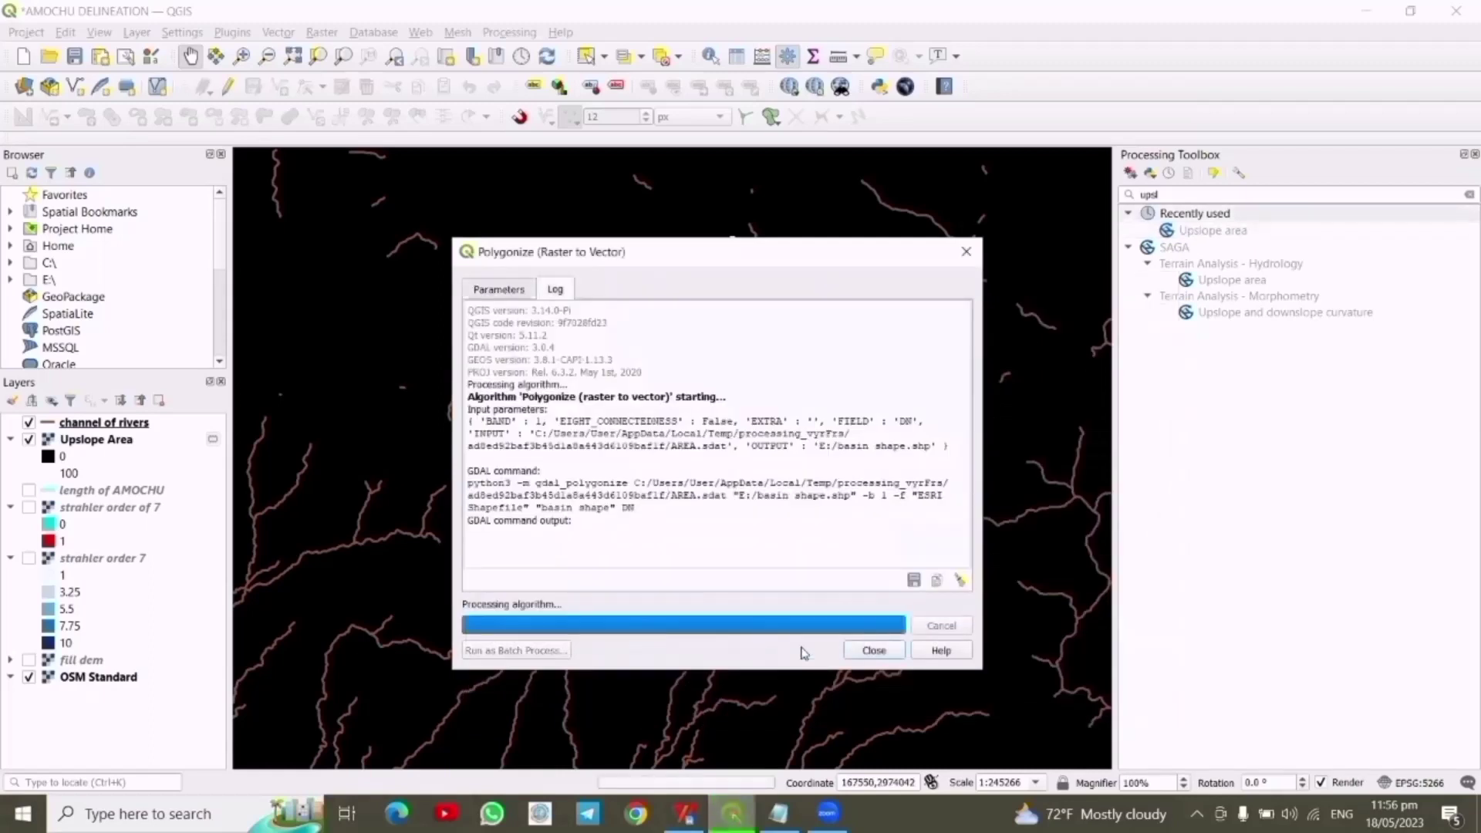
left_click(876, 650)
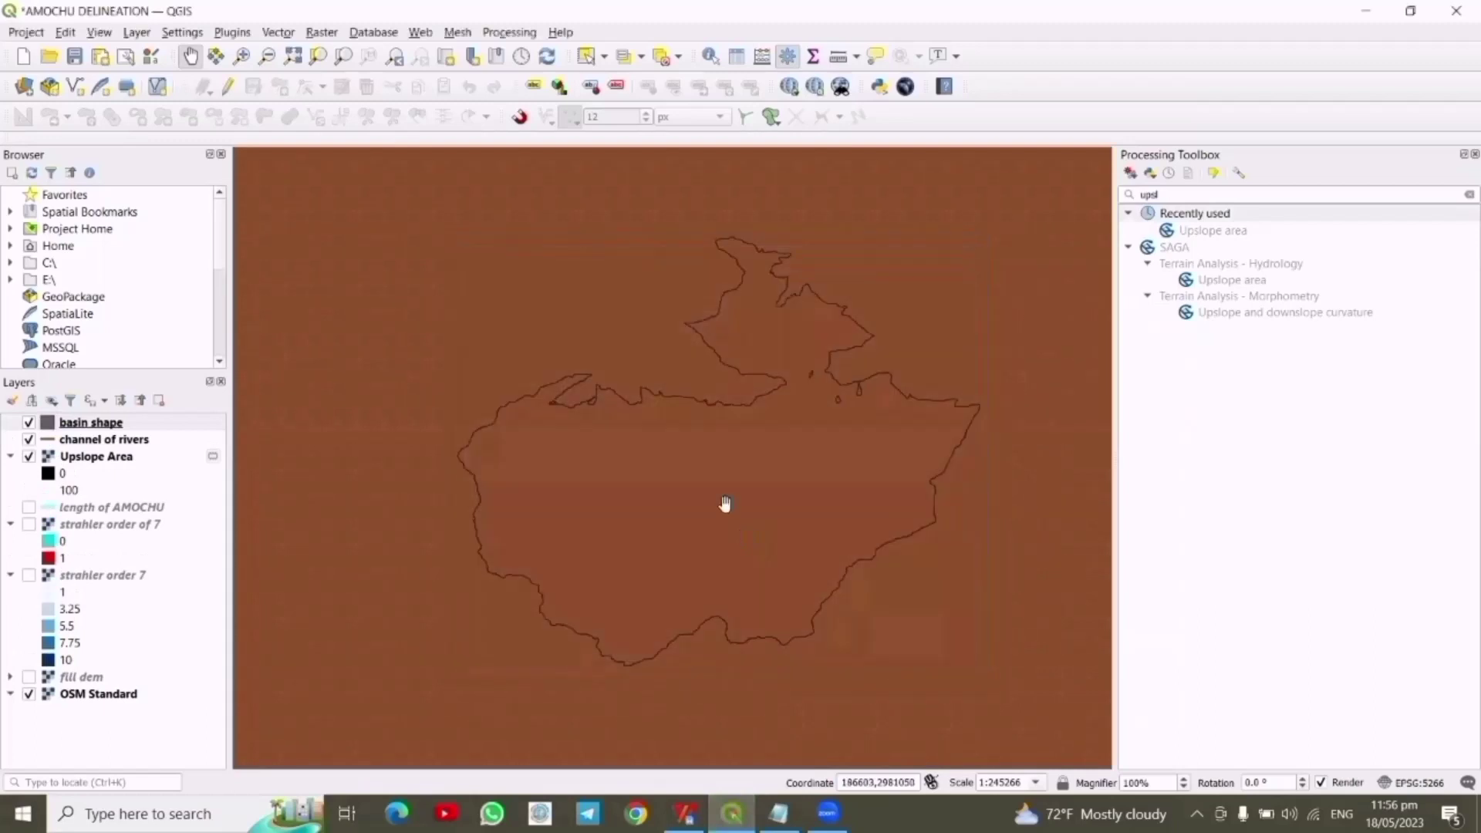
Enable editing on the basin shape layer and open its attribute table
left_click(118, 425)
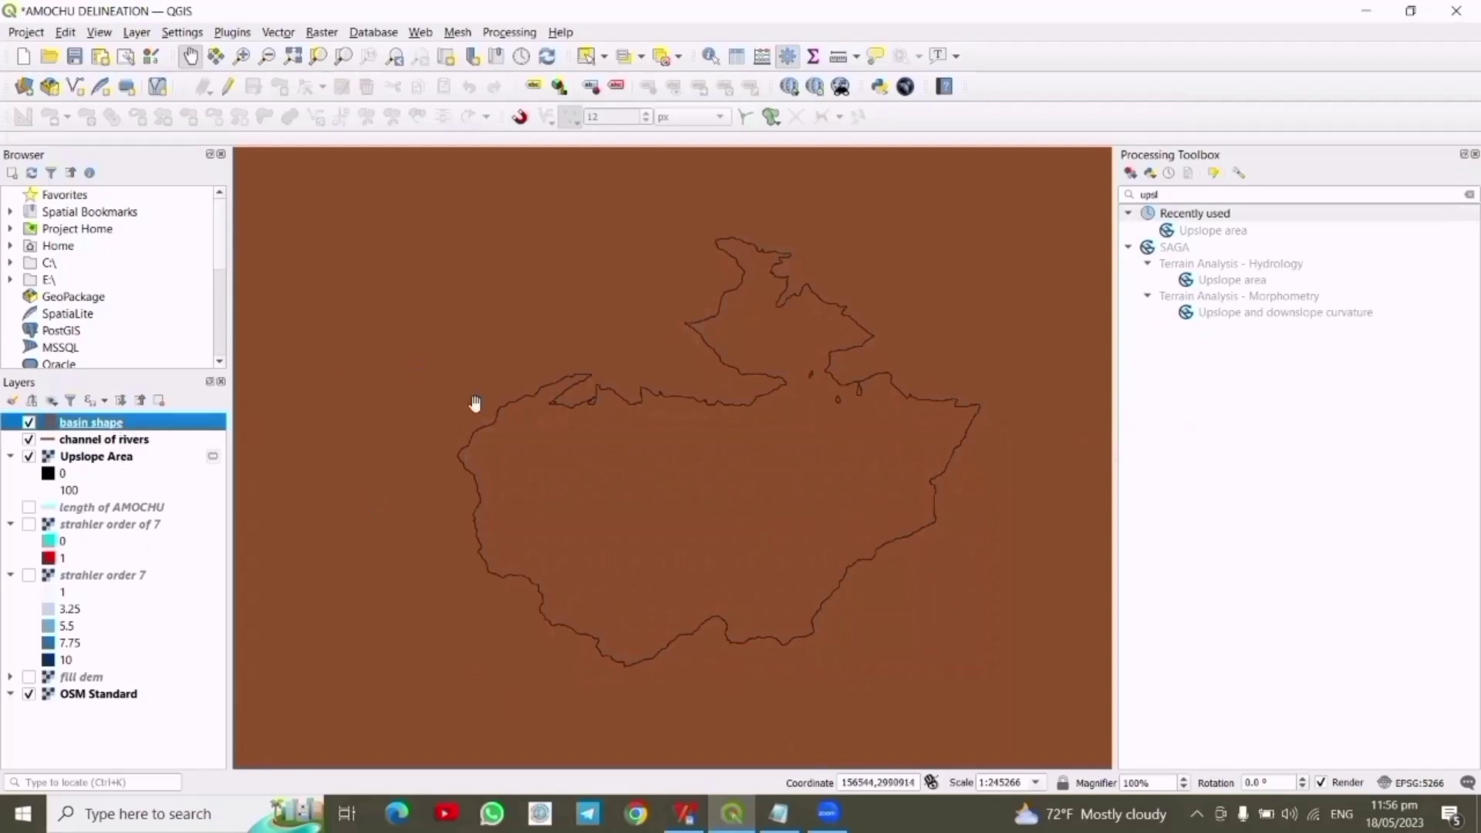
scroll(560, 471, "down", 1)
scroll(560, 471, "down", 1)
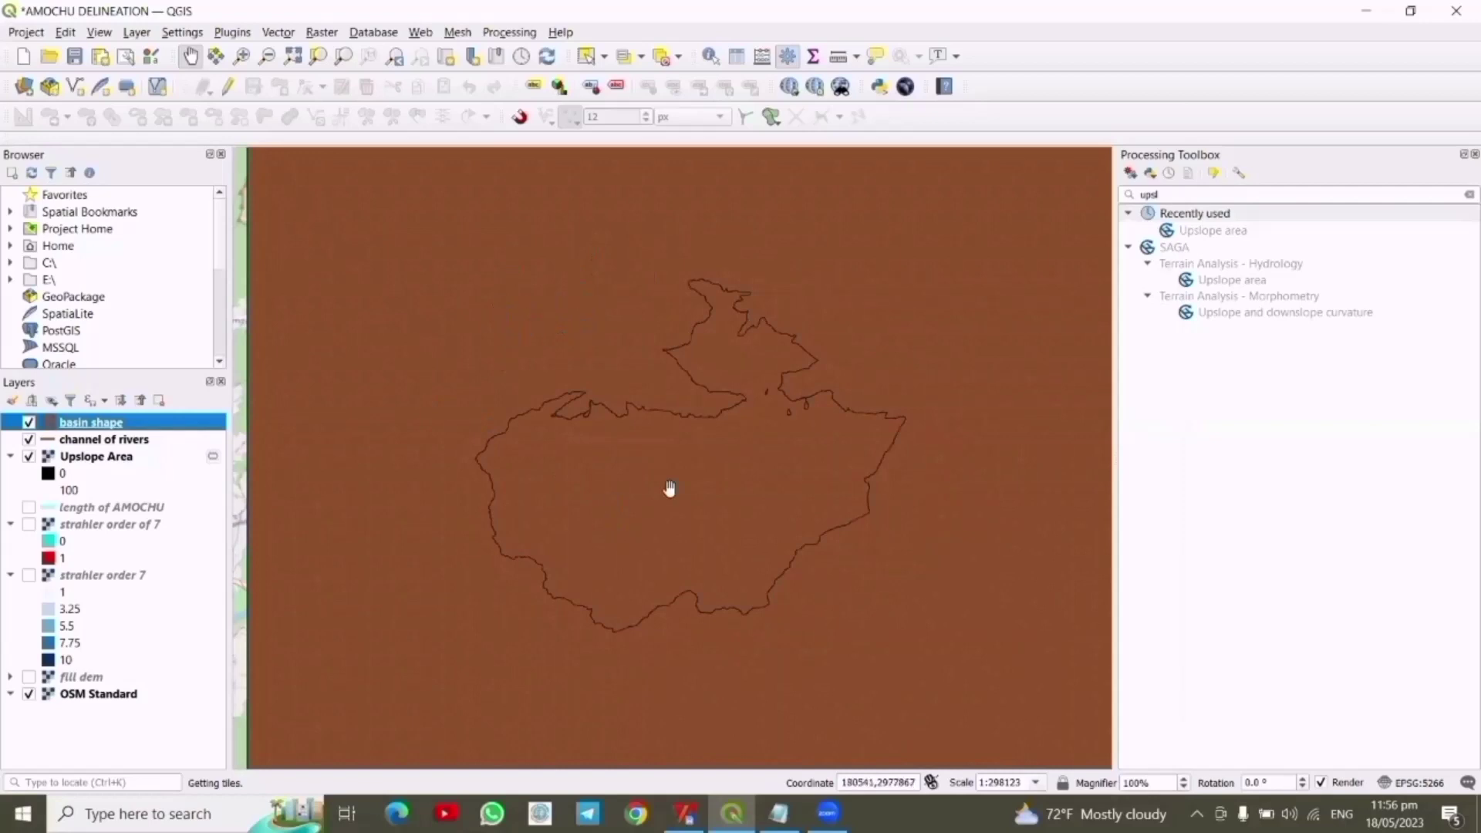
right_click(114, 423)
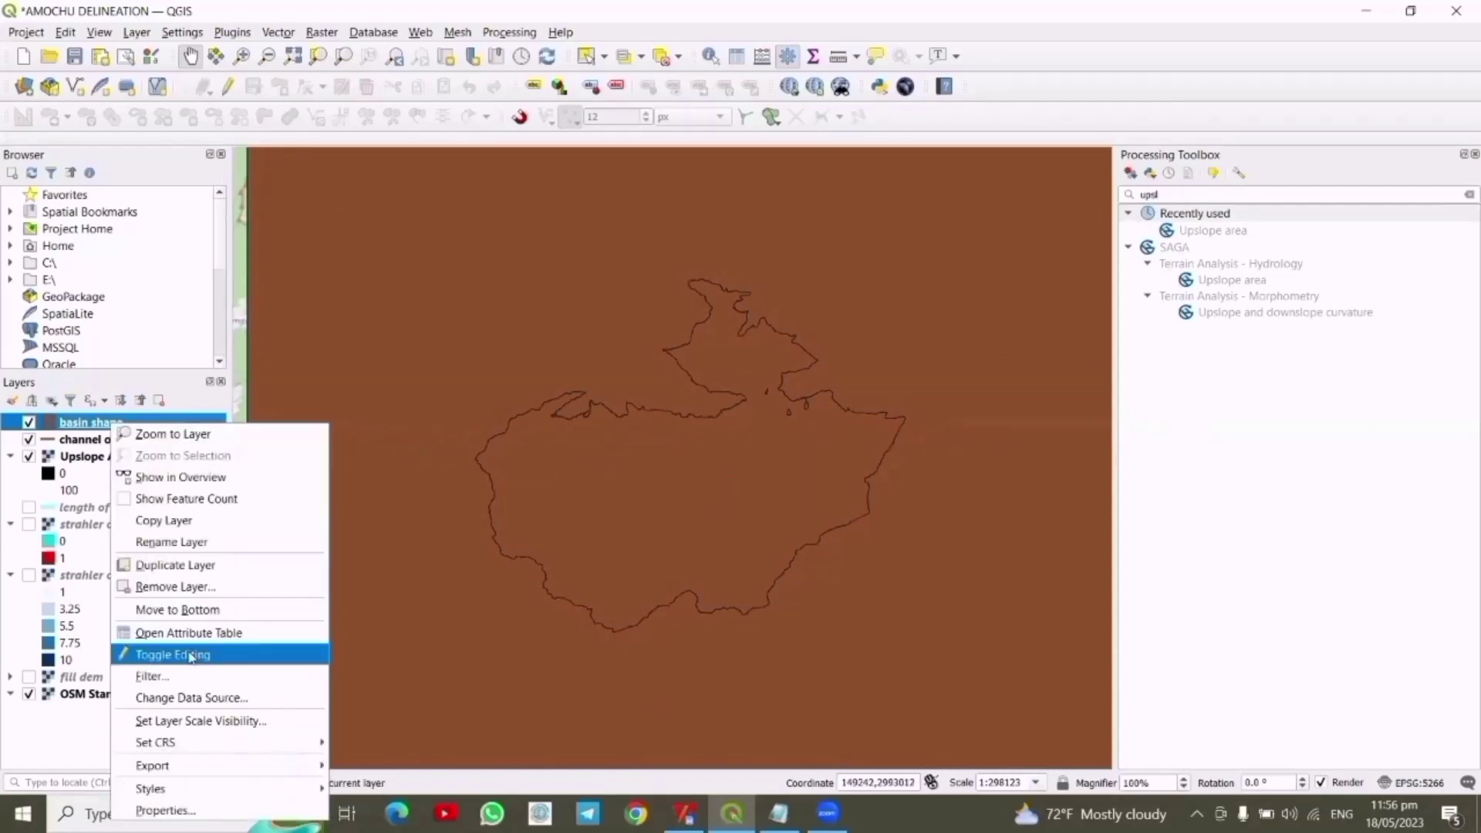
left_click(190, 657)
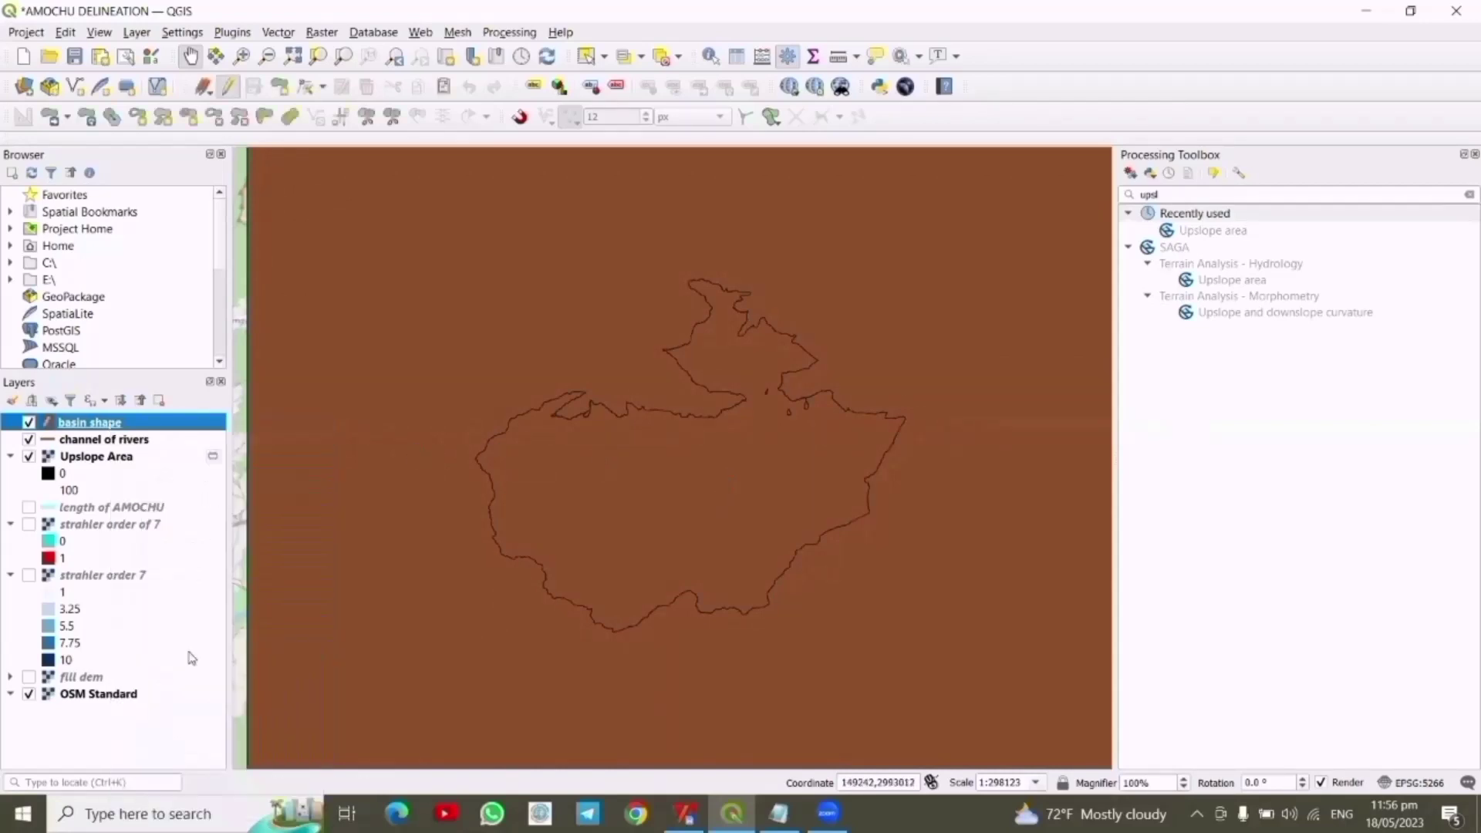
right_click(87, 426)
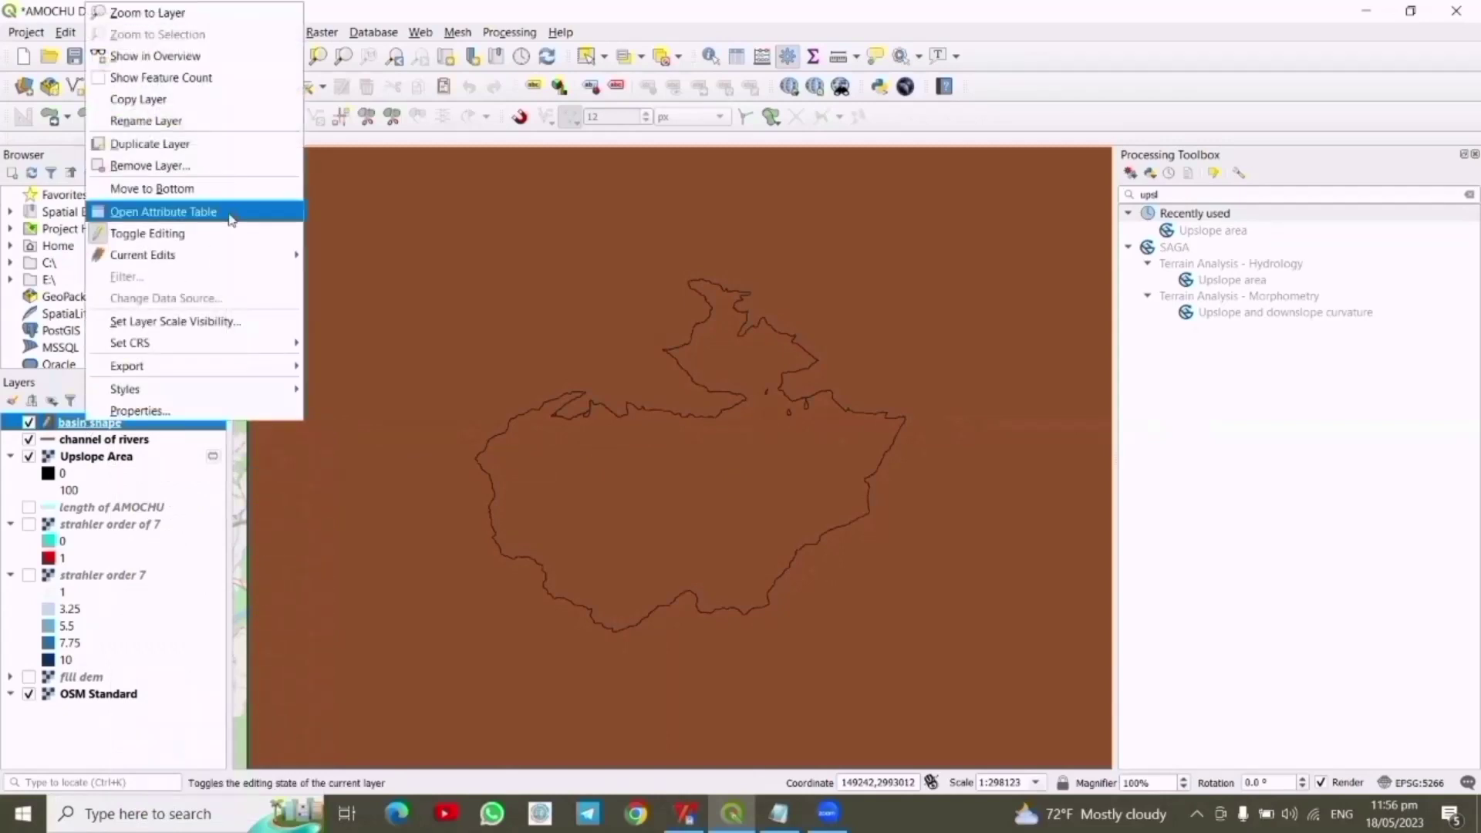
left_click(203, 216)
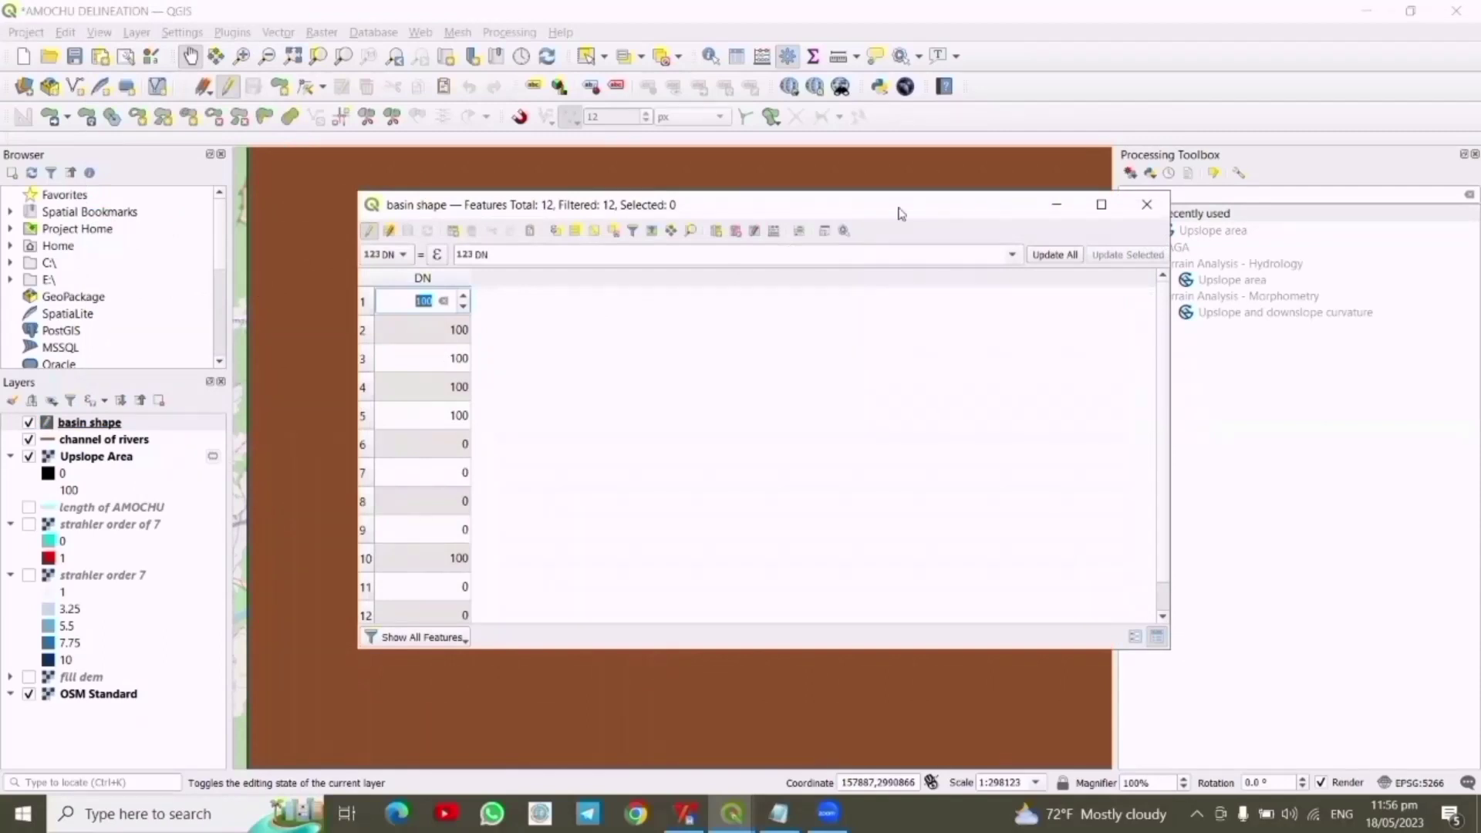
Move the attribute table clear of the map and delete the first four features with DN 100, one at a time
left_click_drag(900, 213, 1341, 95)
left_click(807, 185)
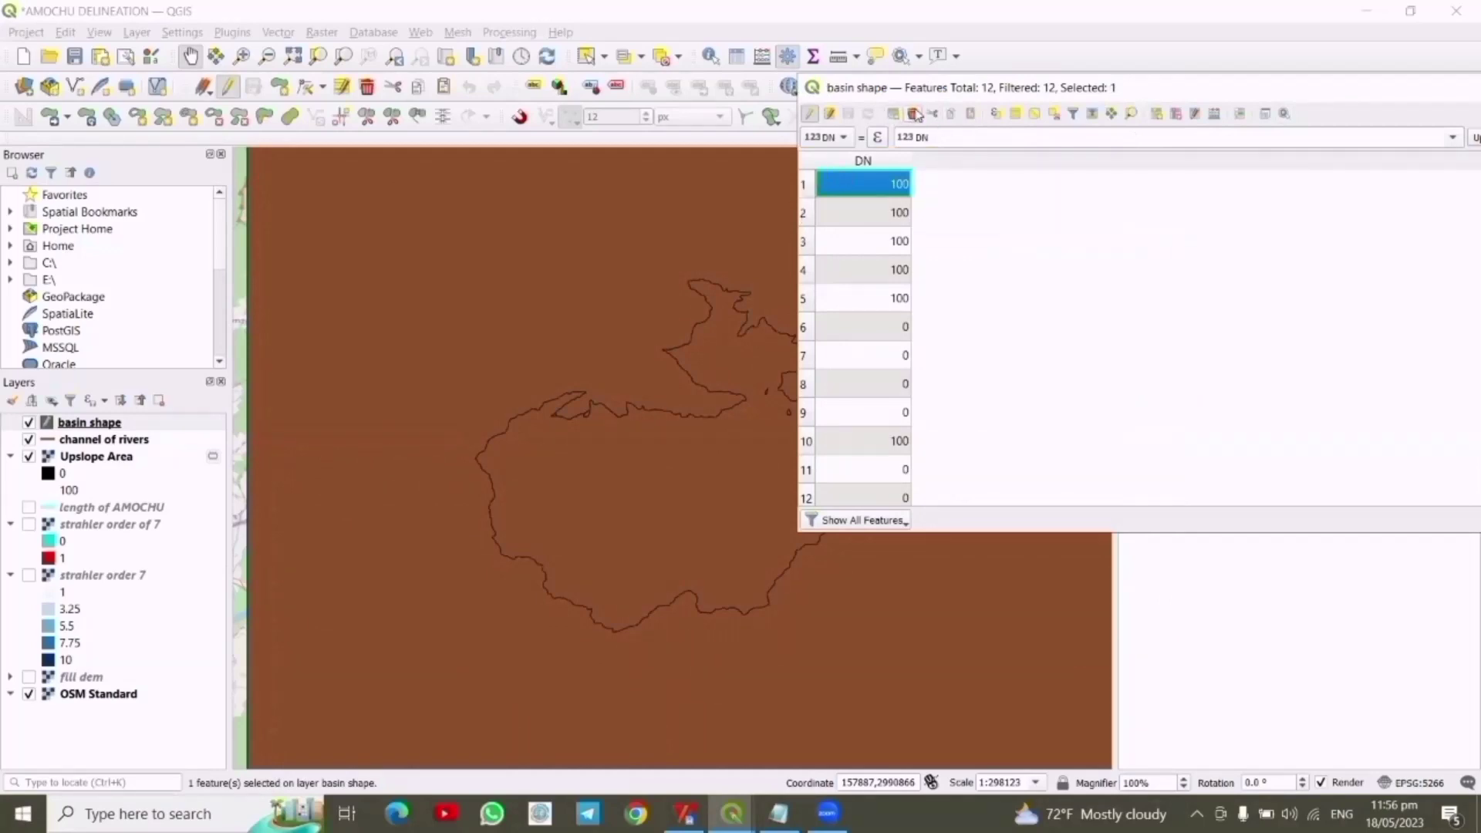
left_click(914, 114)
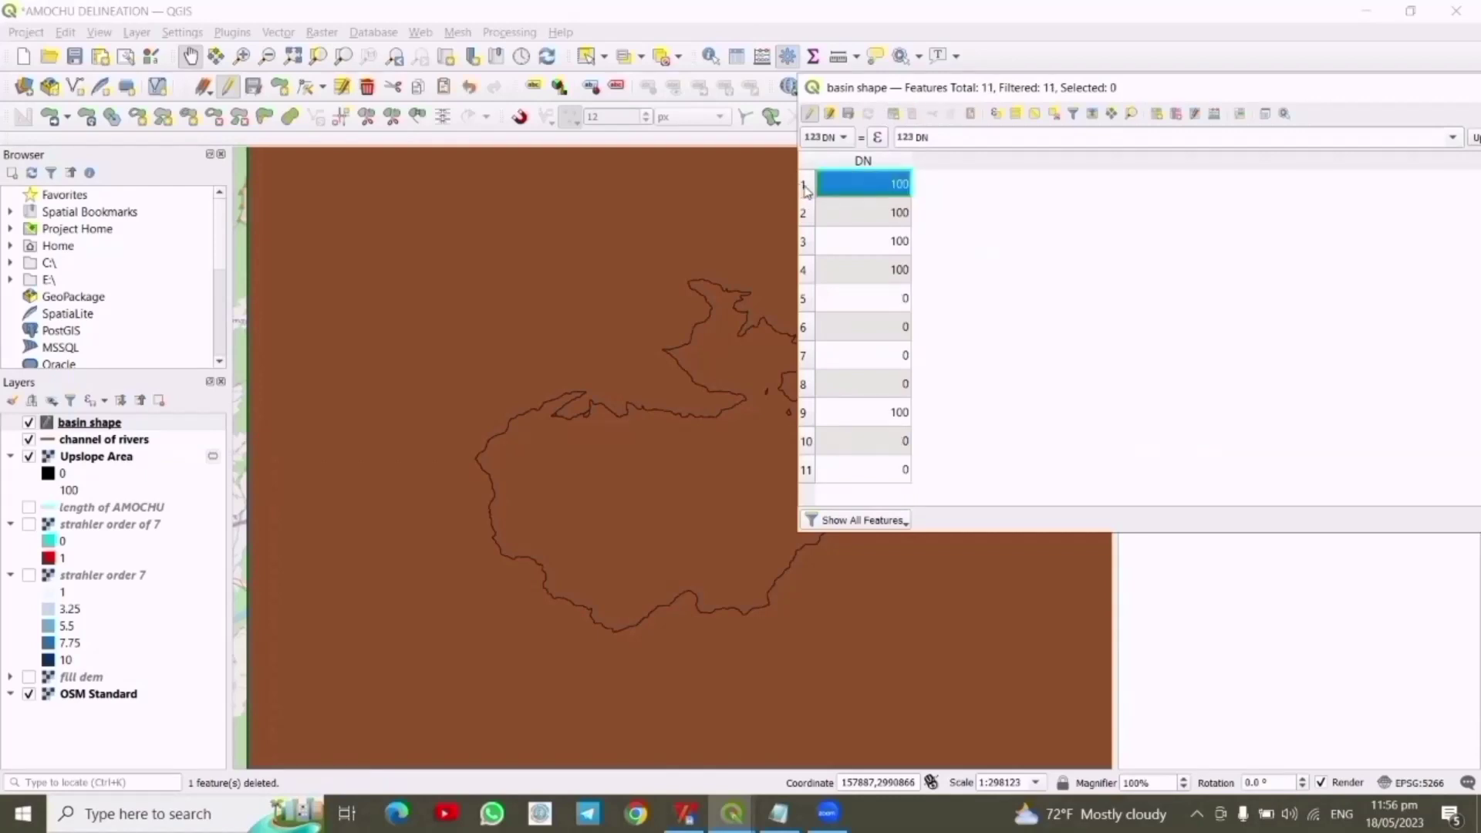
left_click(806, 187)
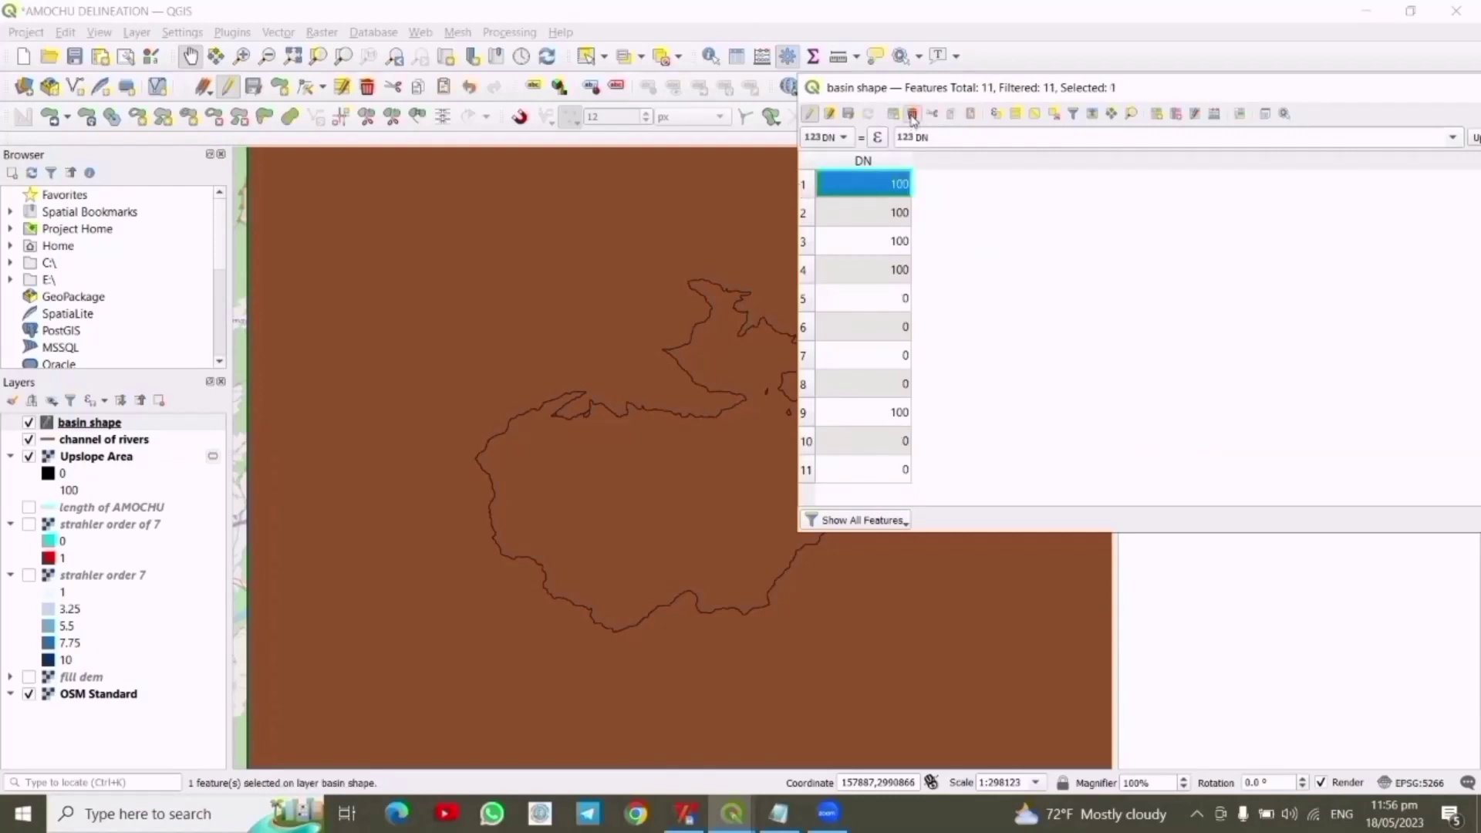
left_click(912, 115)
left_click(804, 185)
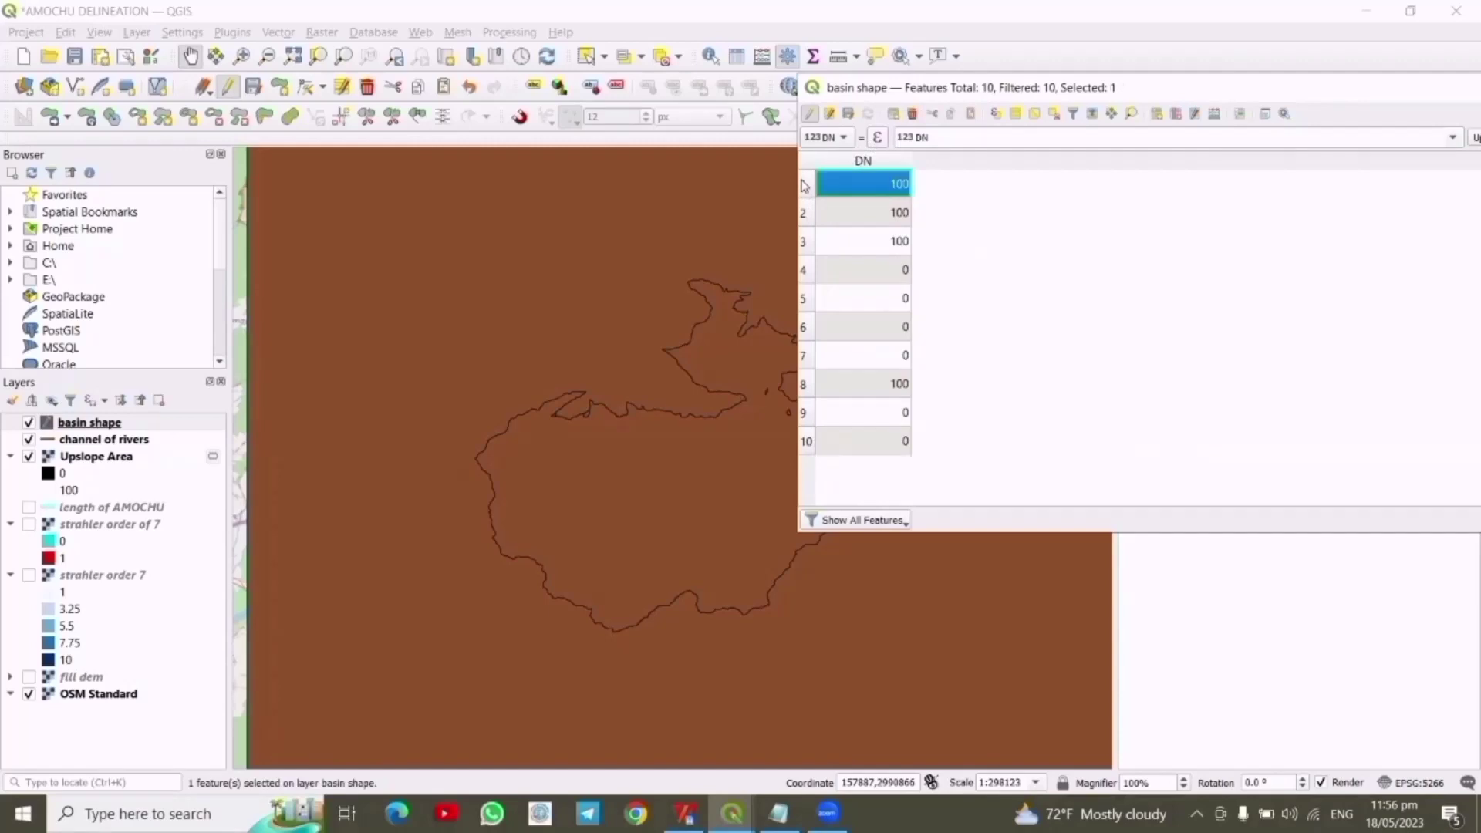
left_click(912, 114)
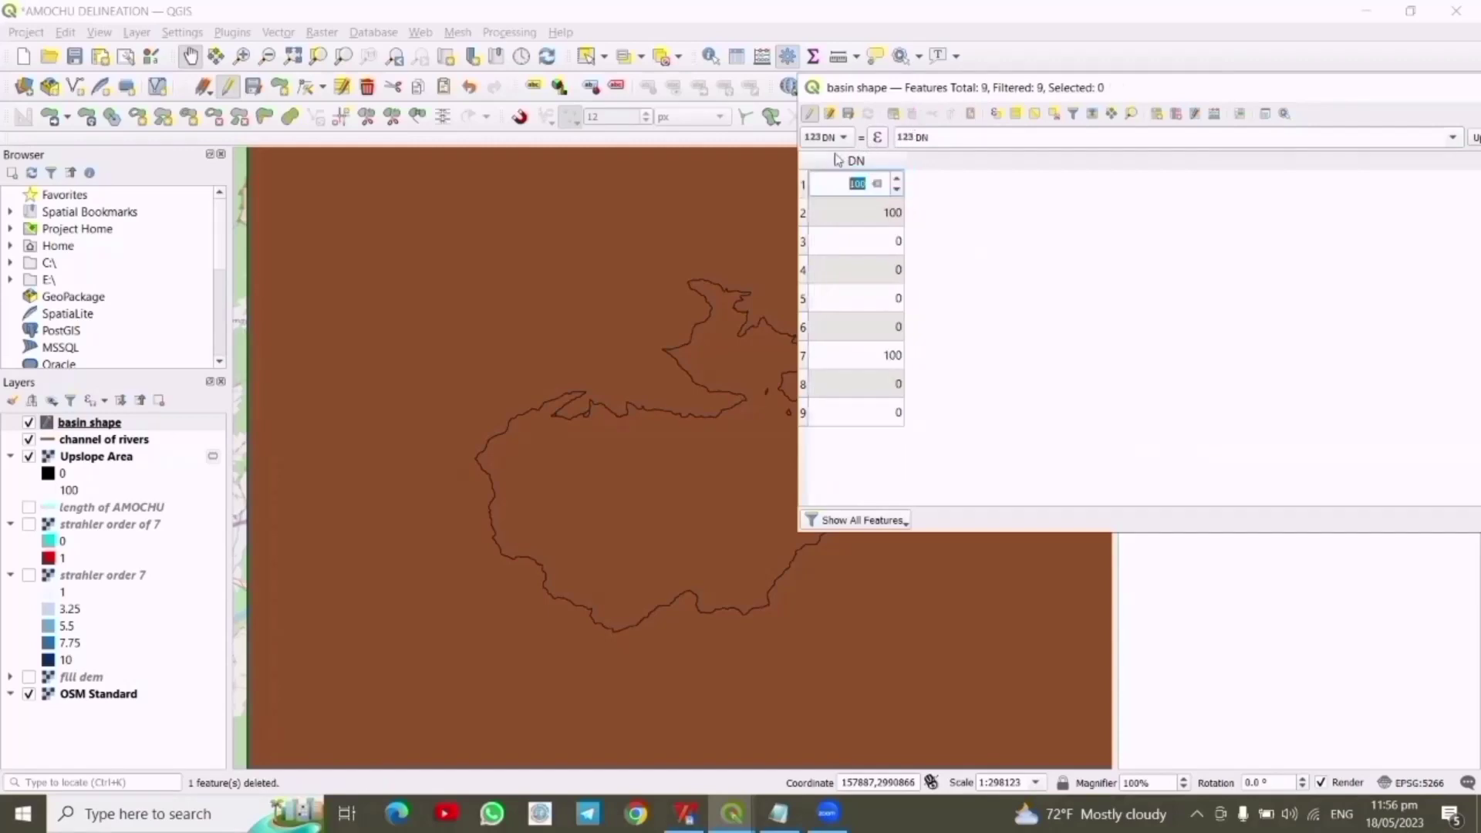
left_click(804, 183)
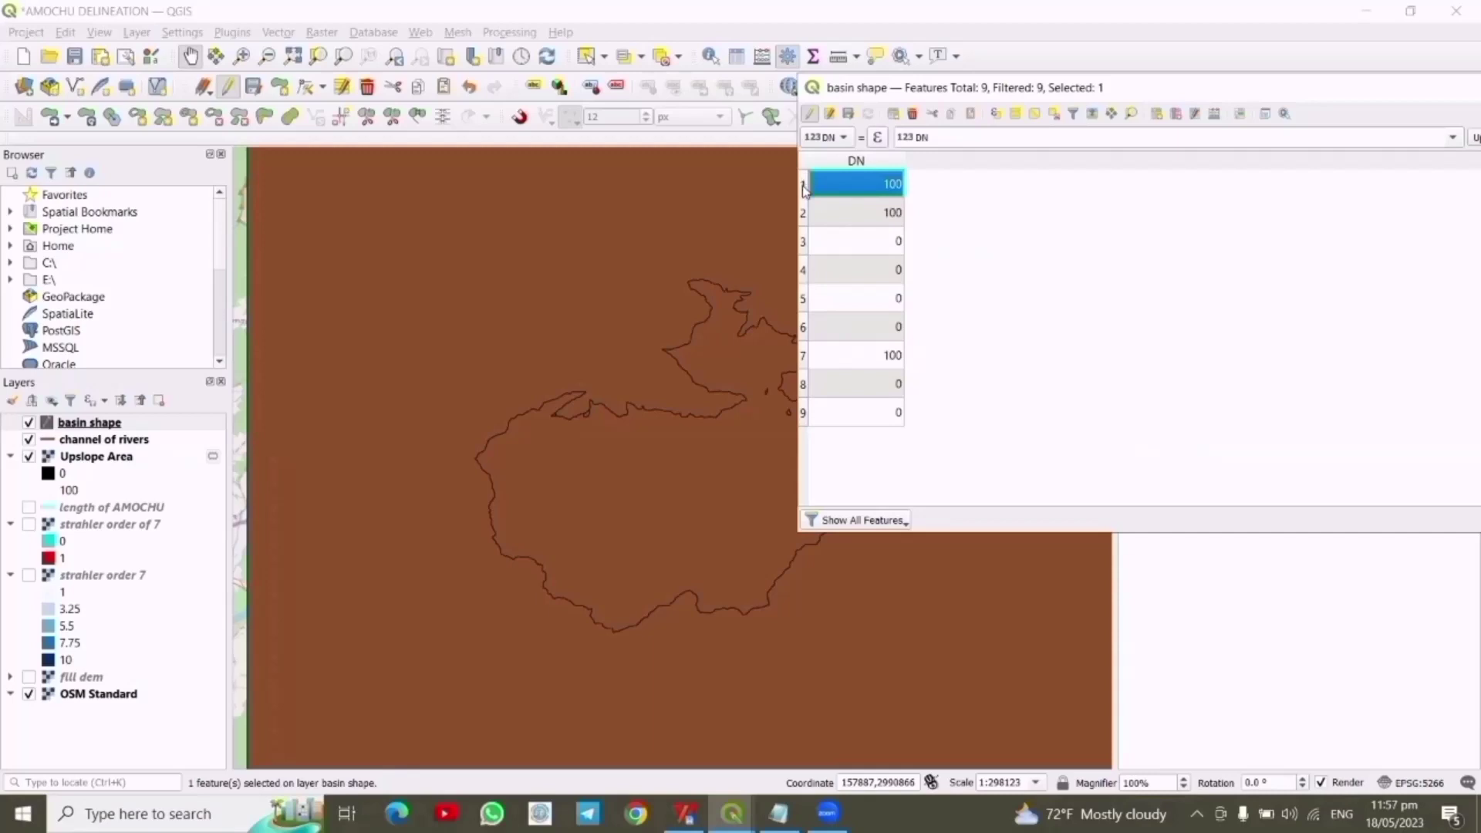
left_click(912, 115)
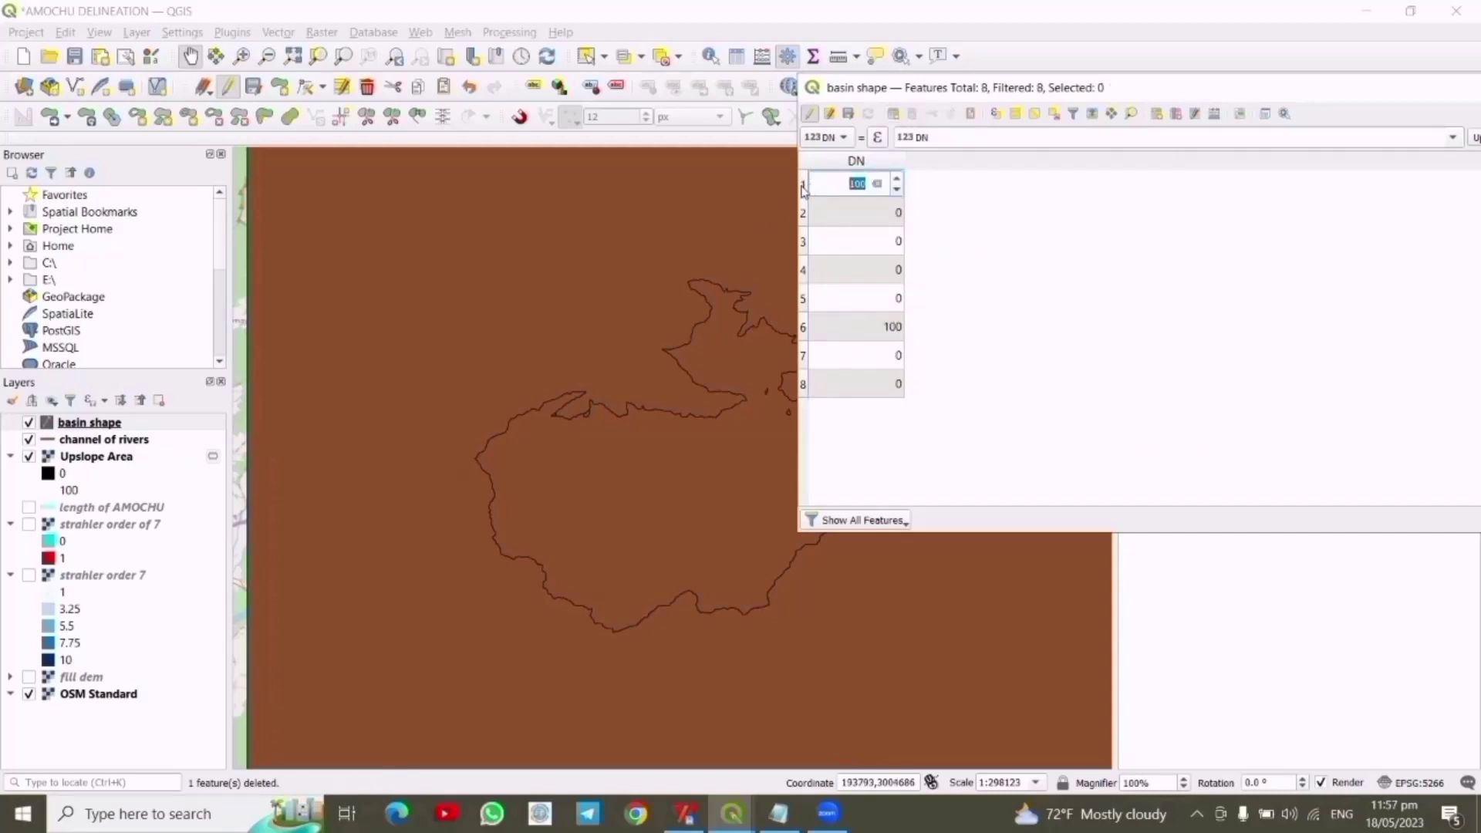
Select the first feature to check that it is the basin, and delete the surrounding DN 0 polygon in the second row
left_click(803, 189)
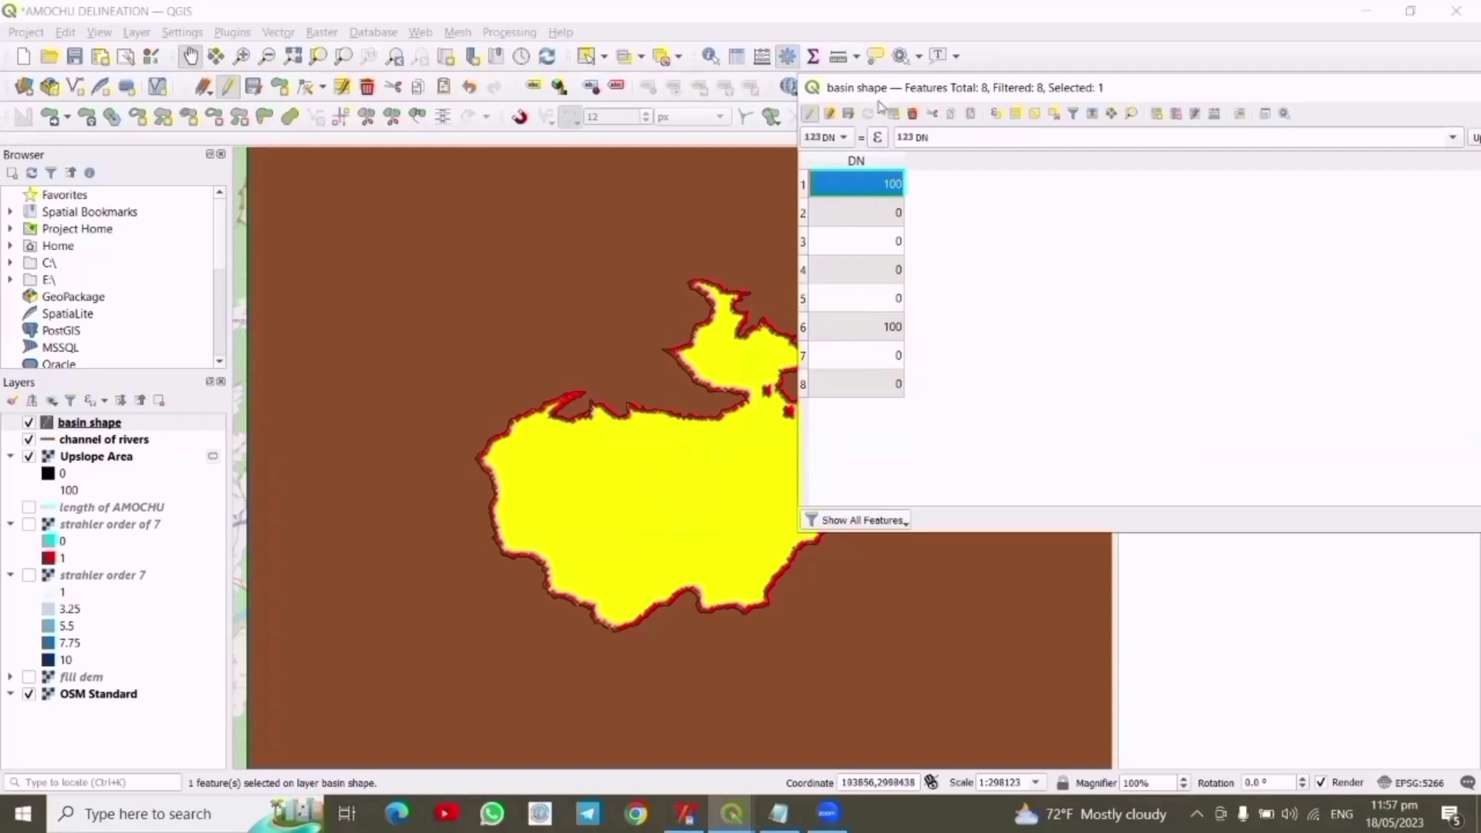
double_click(856, 213)
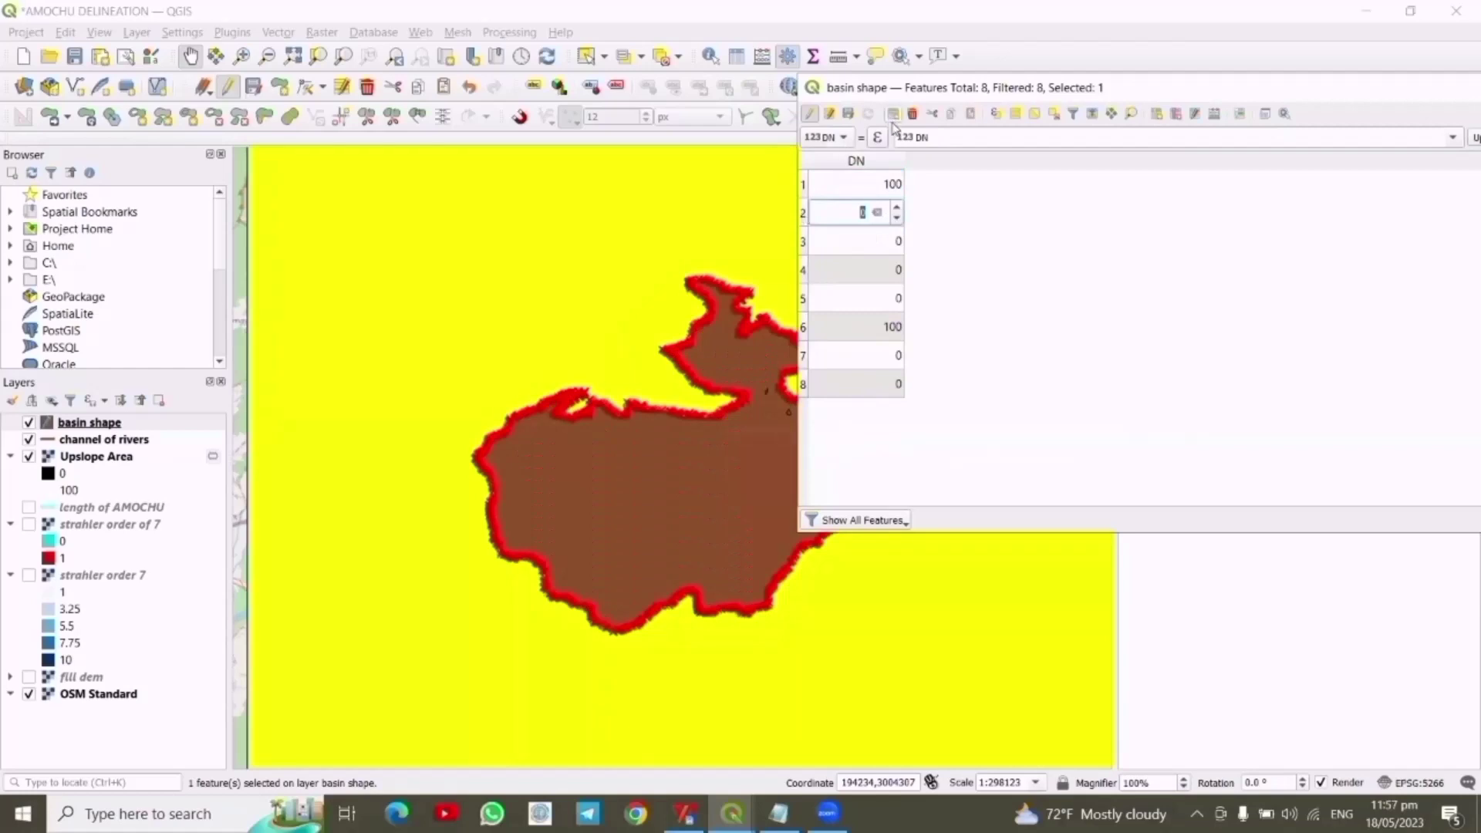
left_click(912, 114)
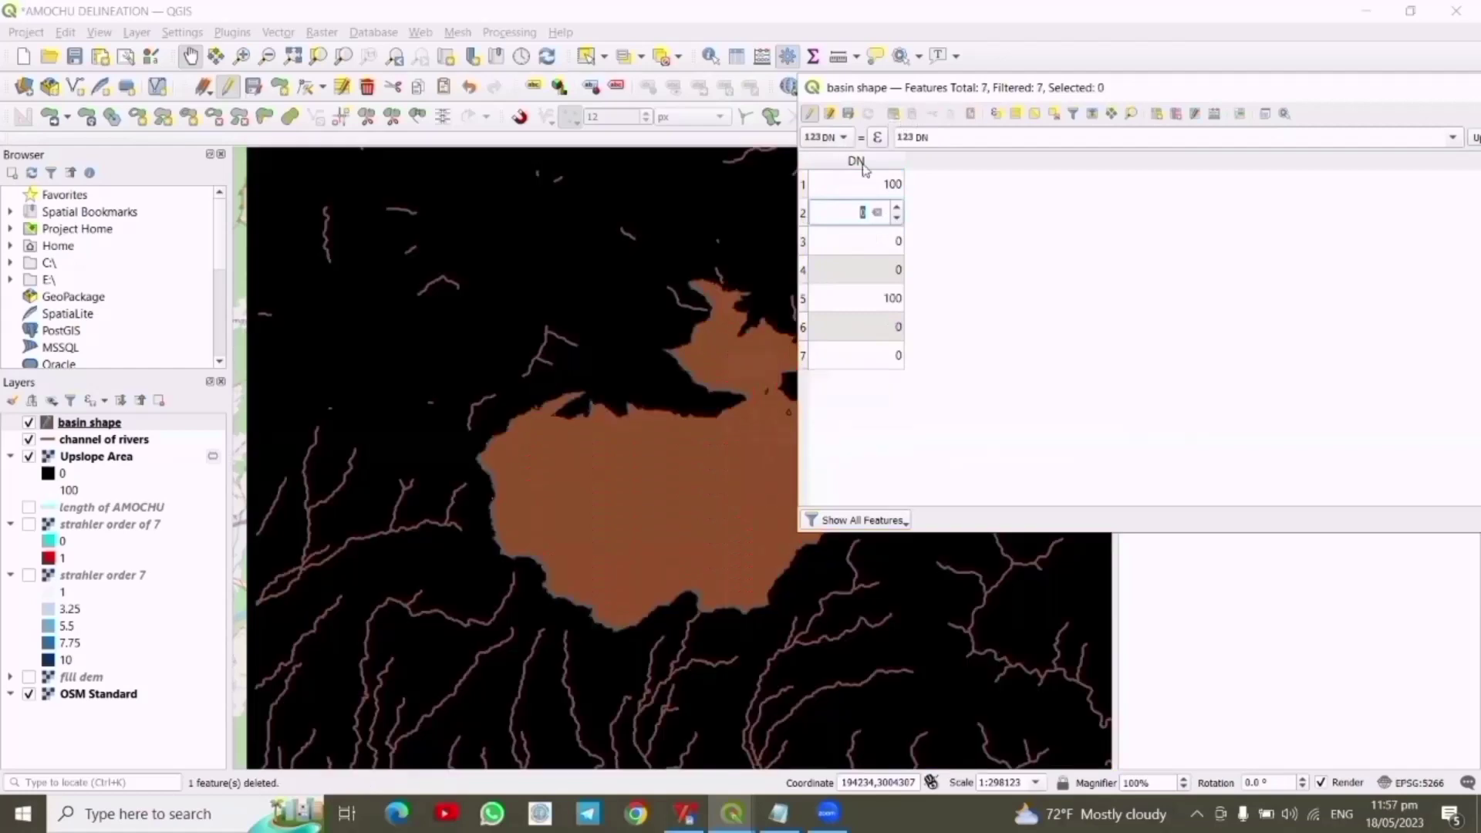
Delete the remaining features below the DN 100 basin polygon one at a time, keeping only the basin
left_click(802, 220)
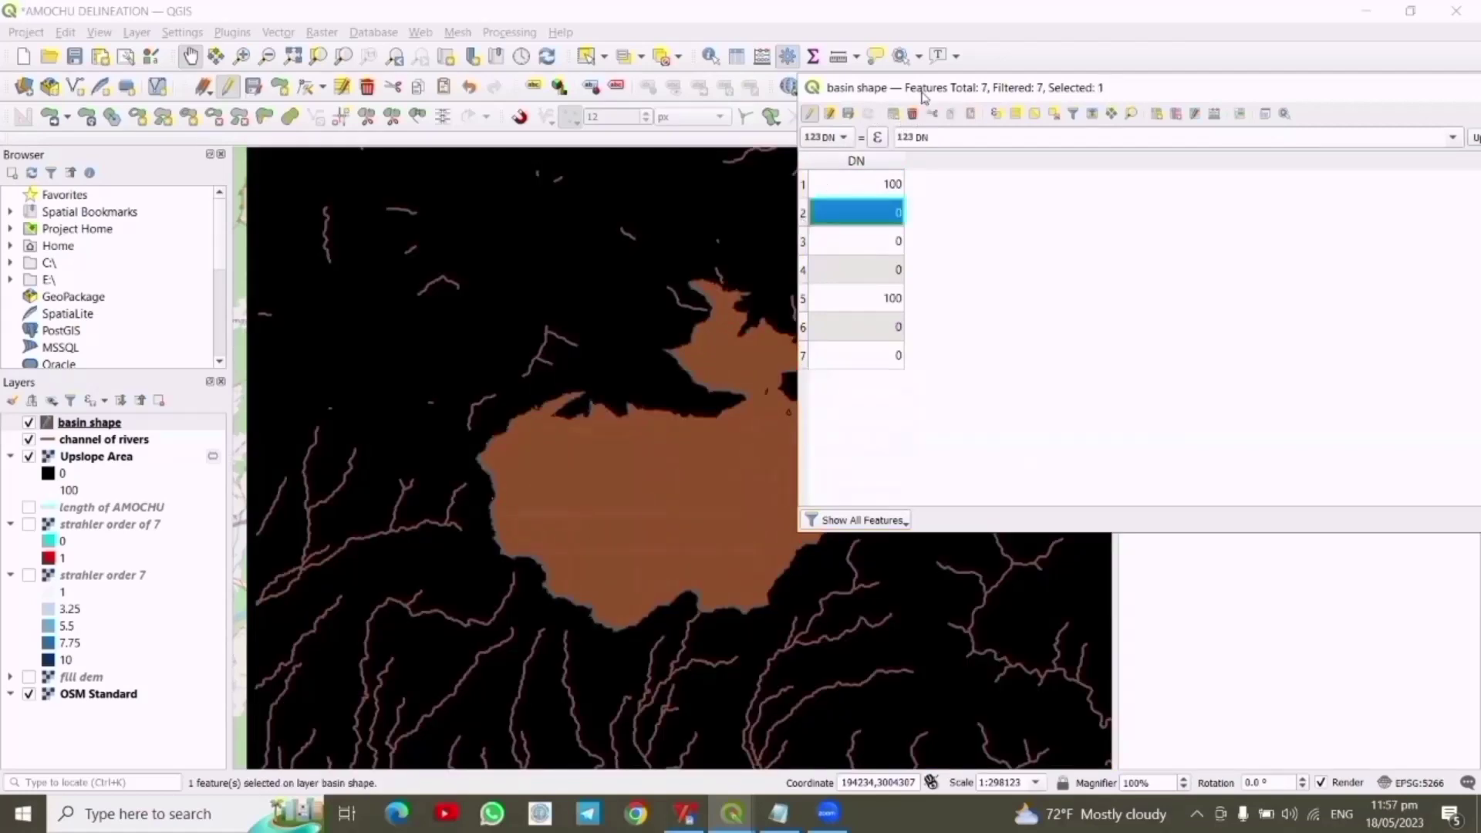
left_click(912, 114)
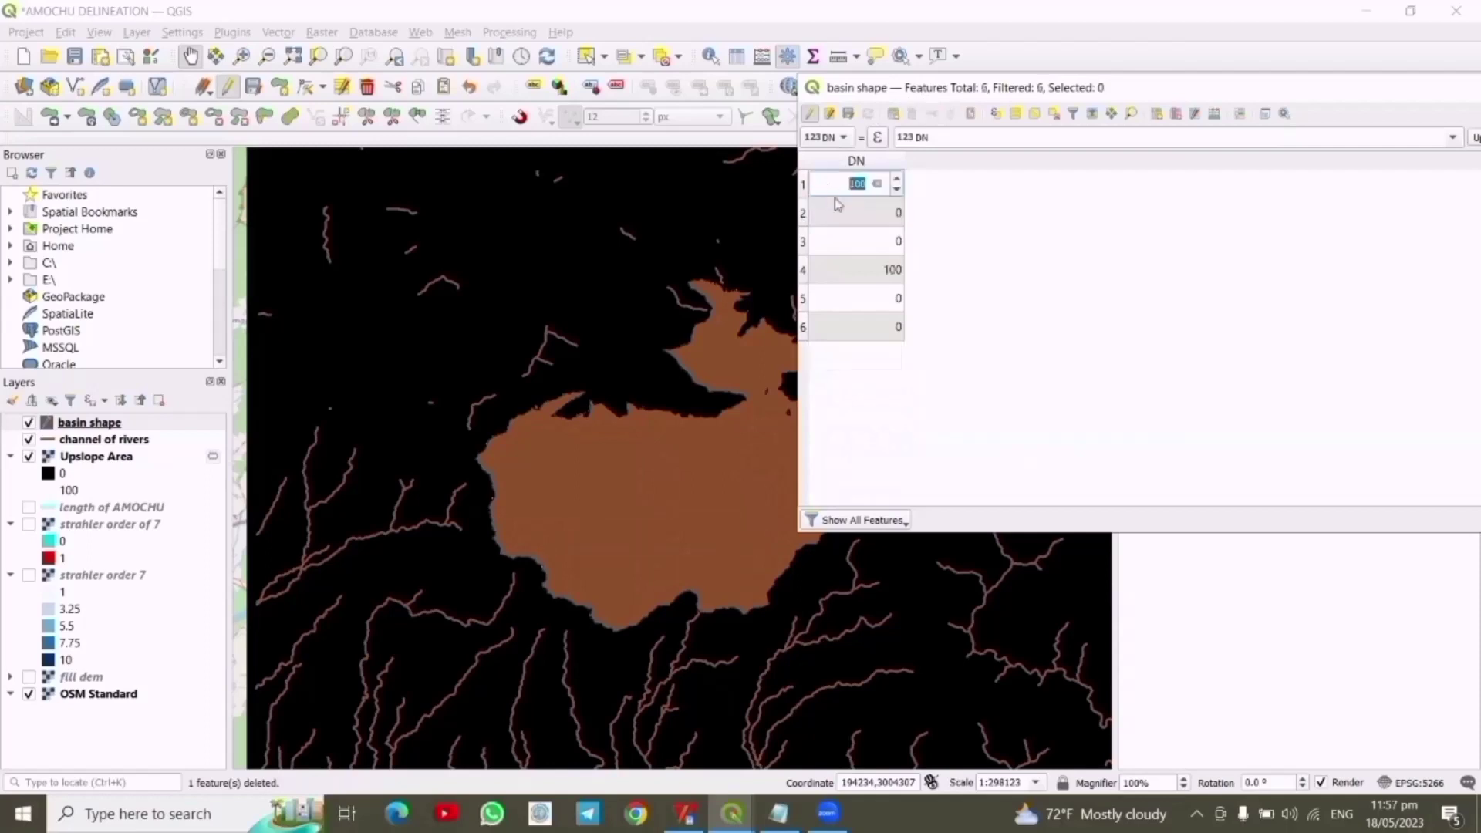
left_click(802, 220)
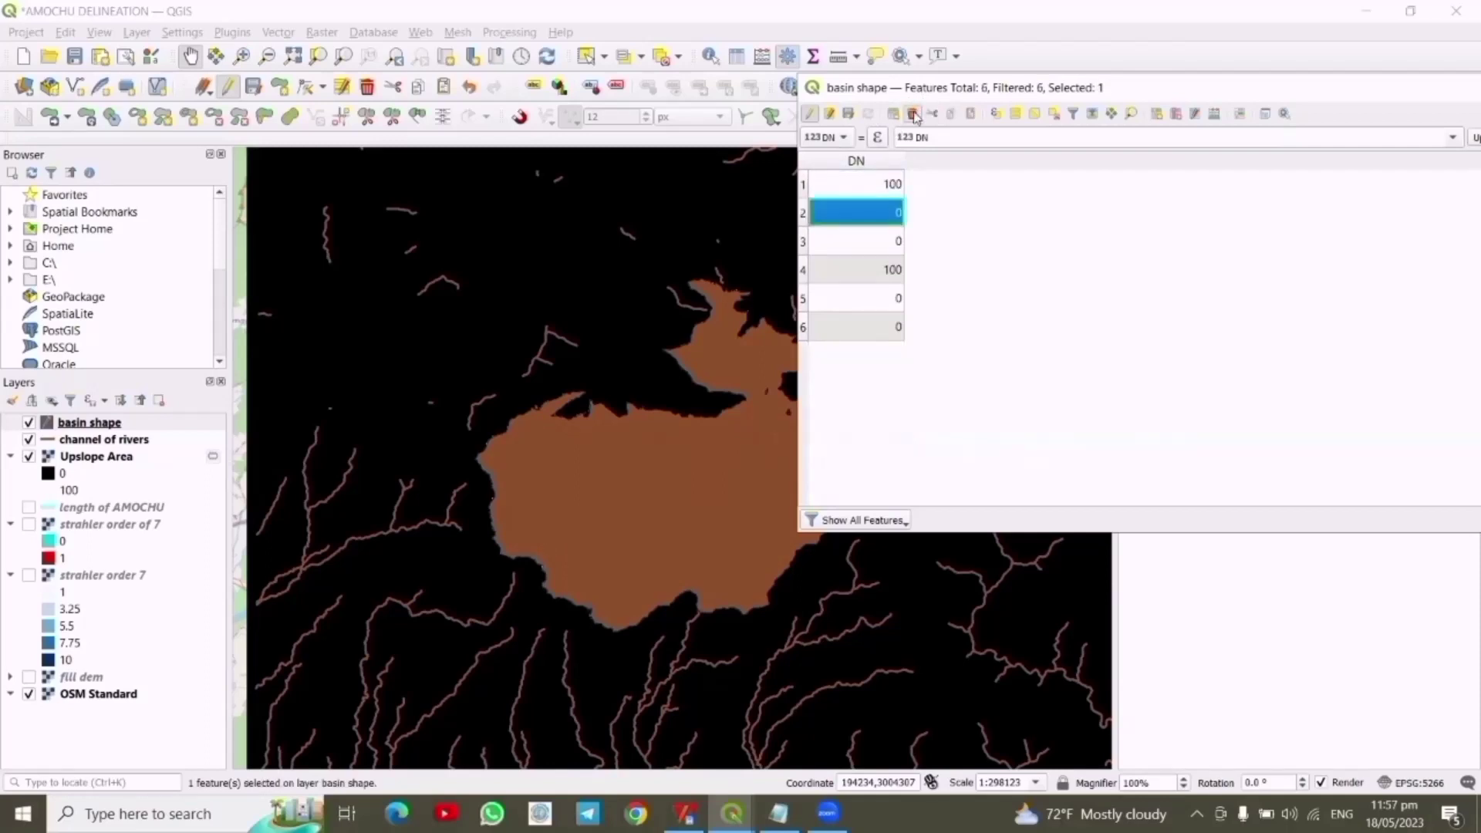
left_click(913, 114)
left_click(804, 219)
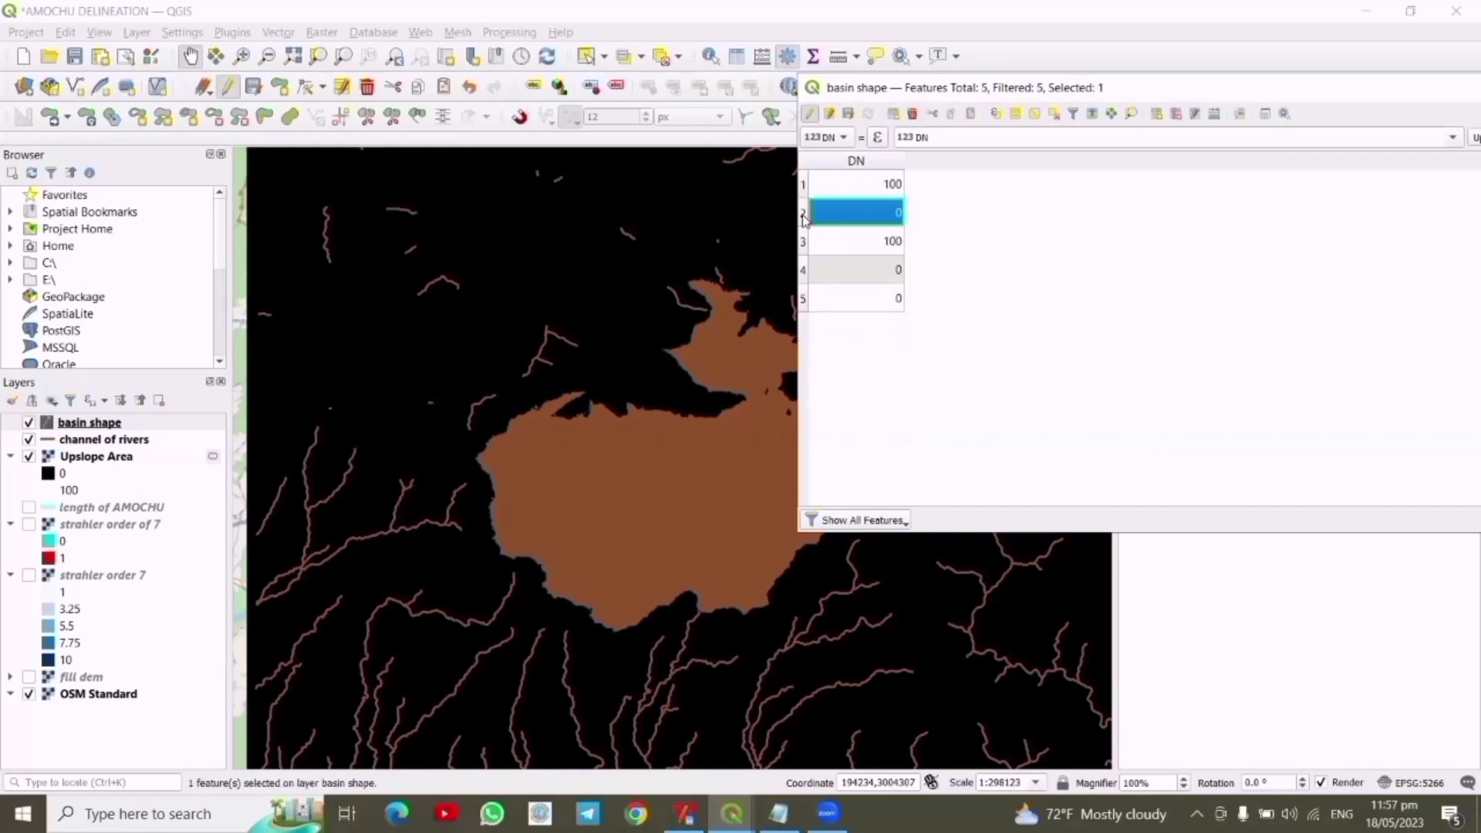
left_click(911, 115)
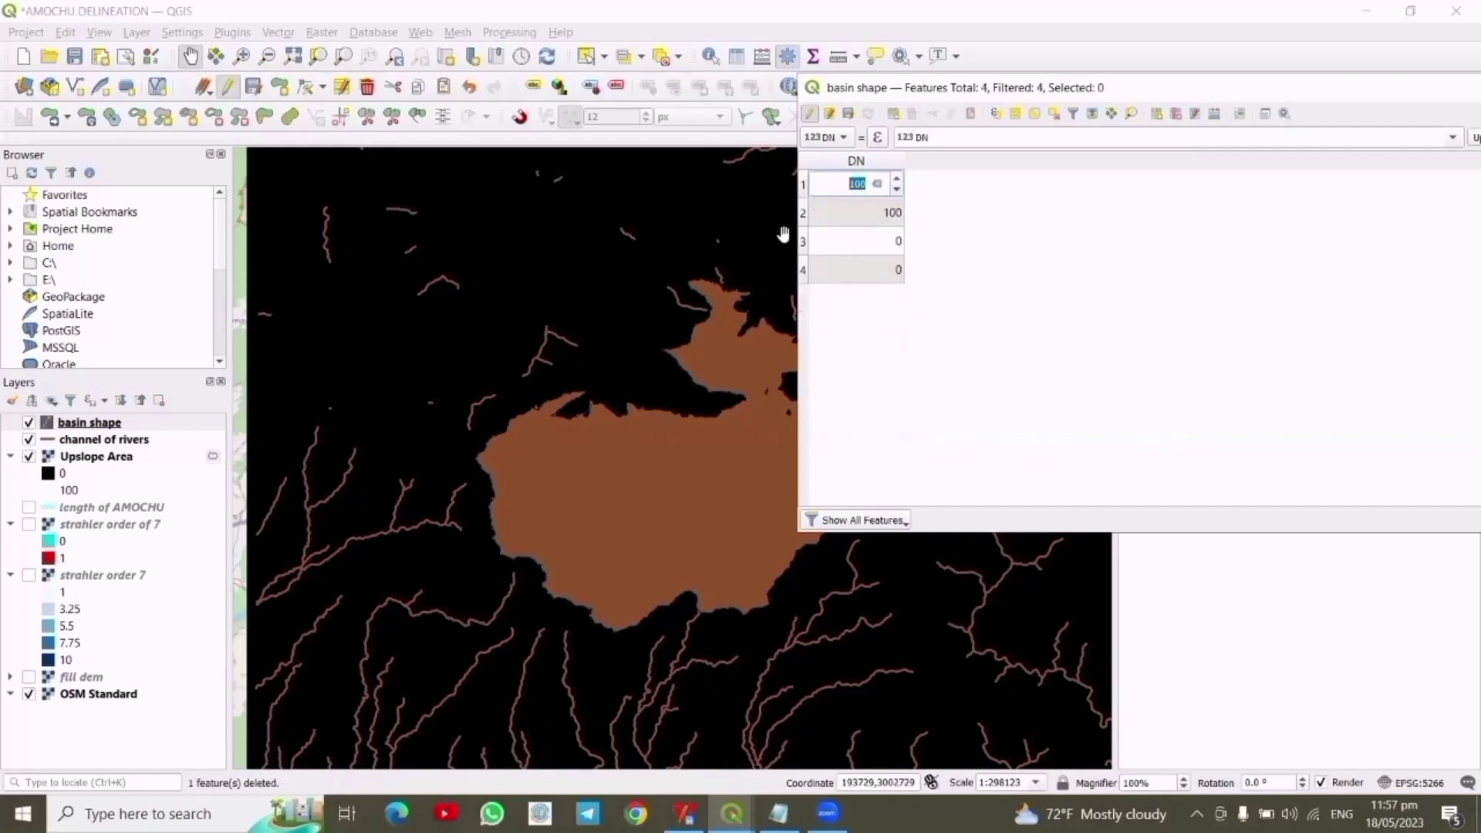
left_click(804, 222)
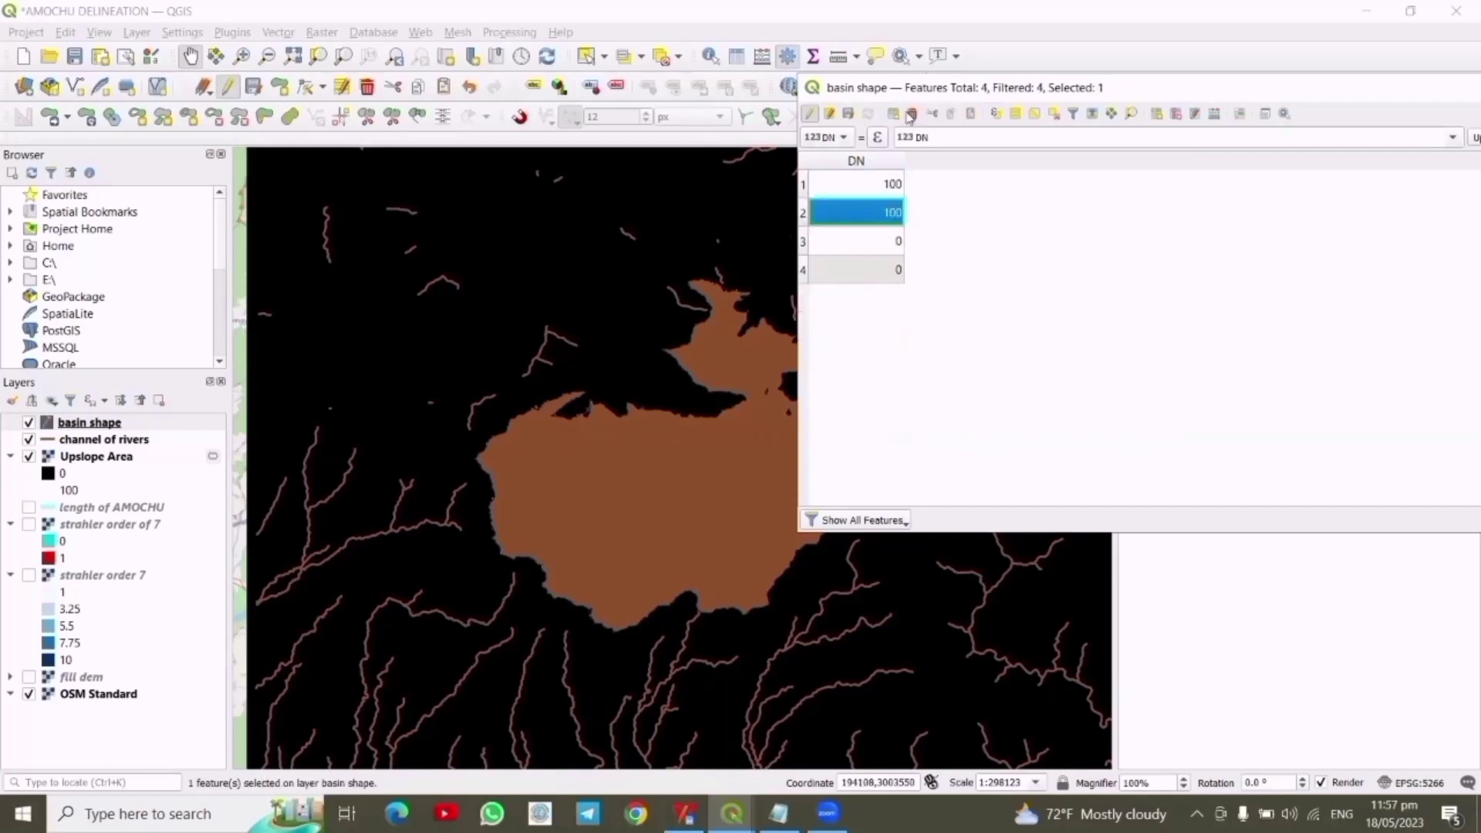
left_click(910, 115)
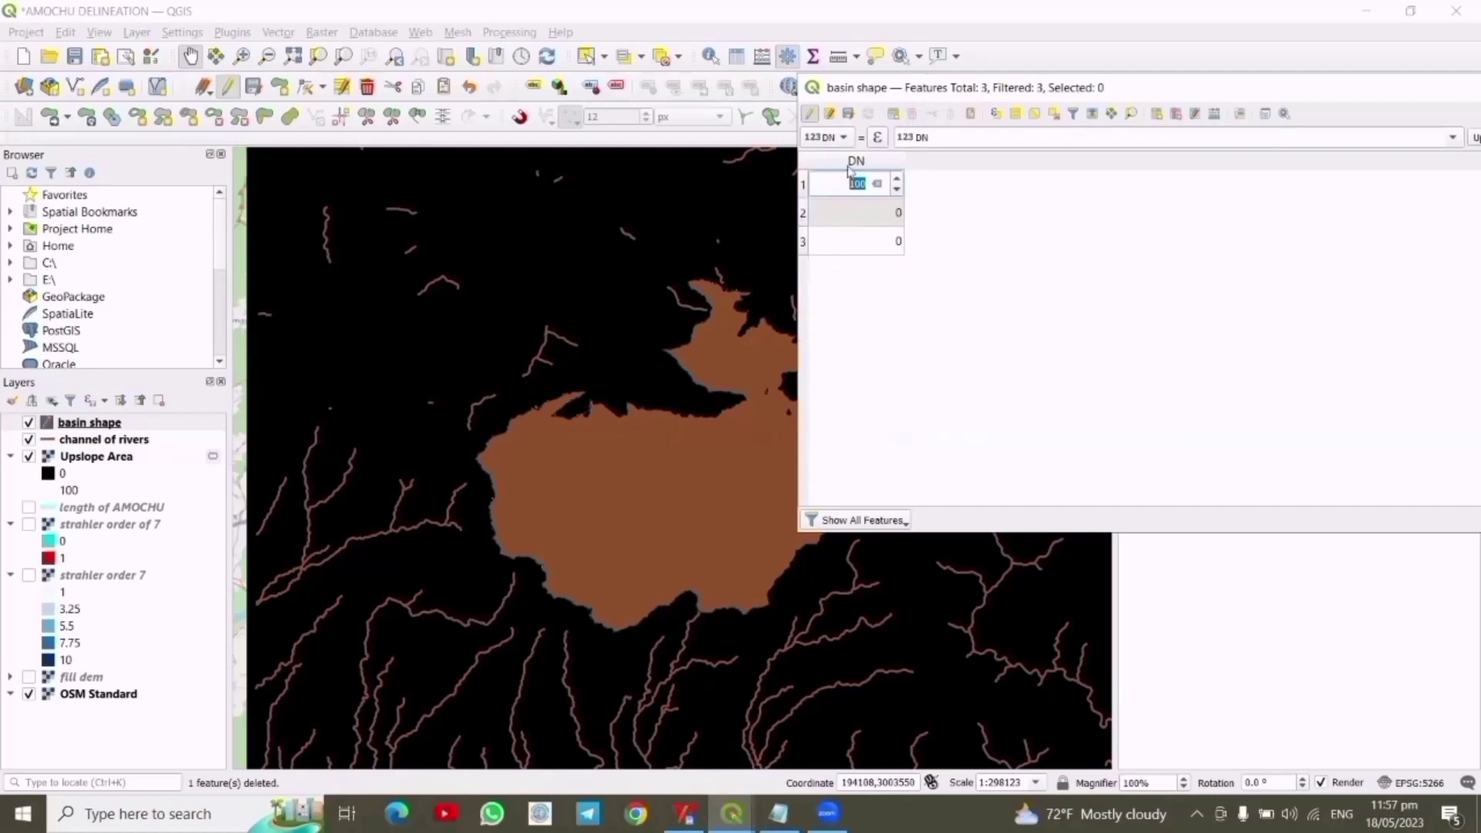
left_click(805, 220)
left_click(911, 115)
left_click(804, 212)
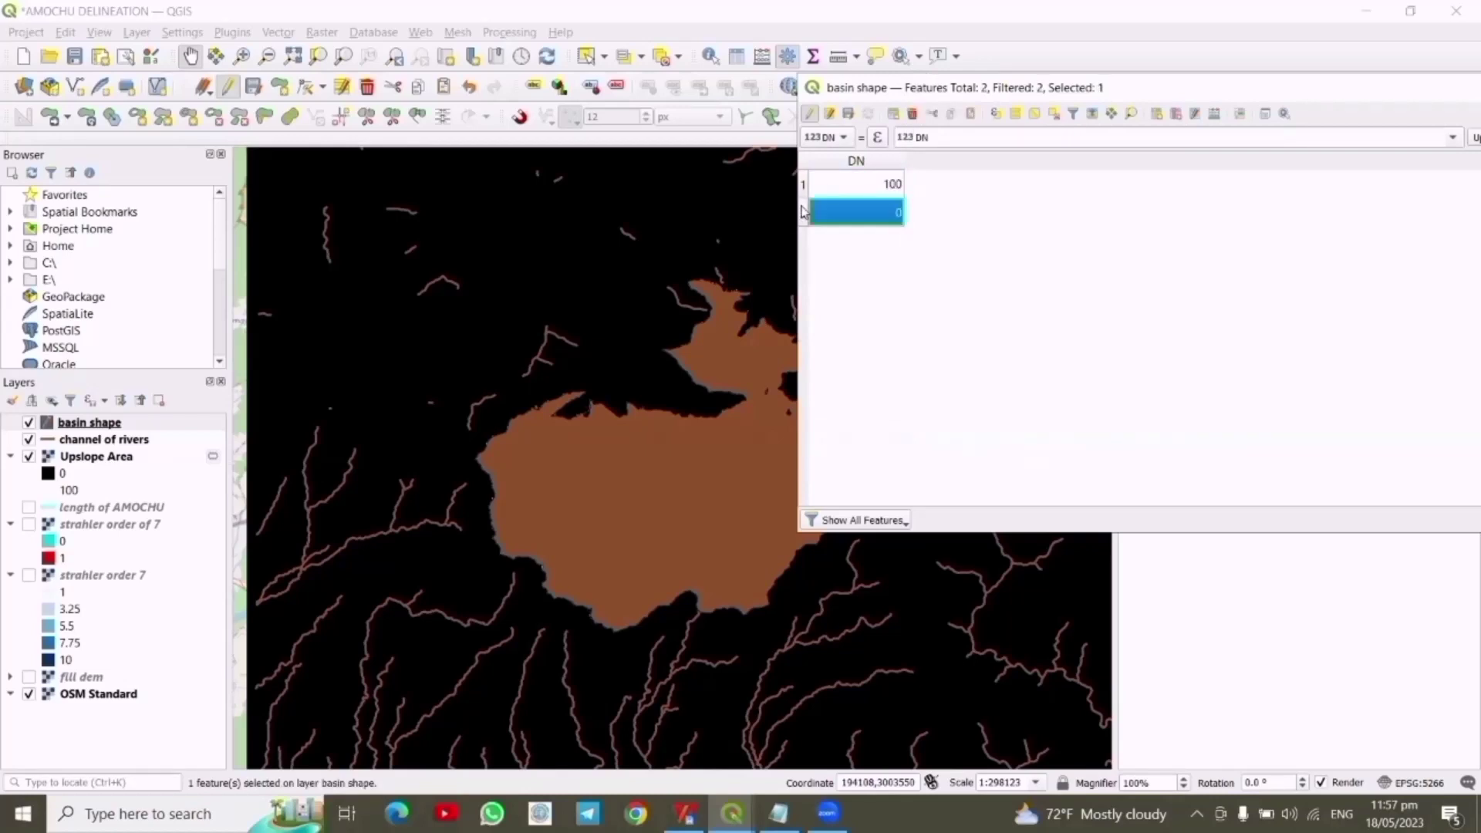
left_click(912, 115)
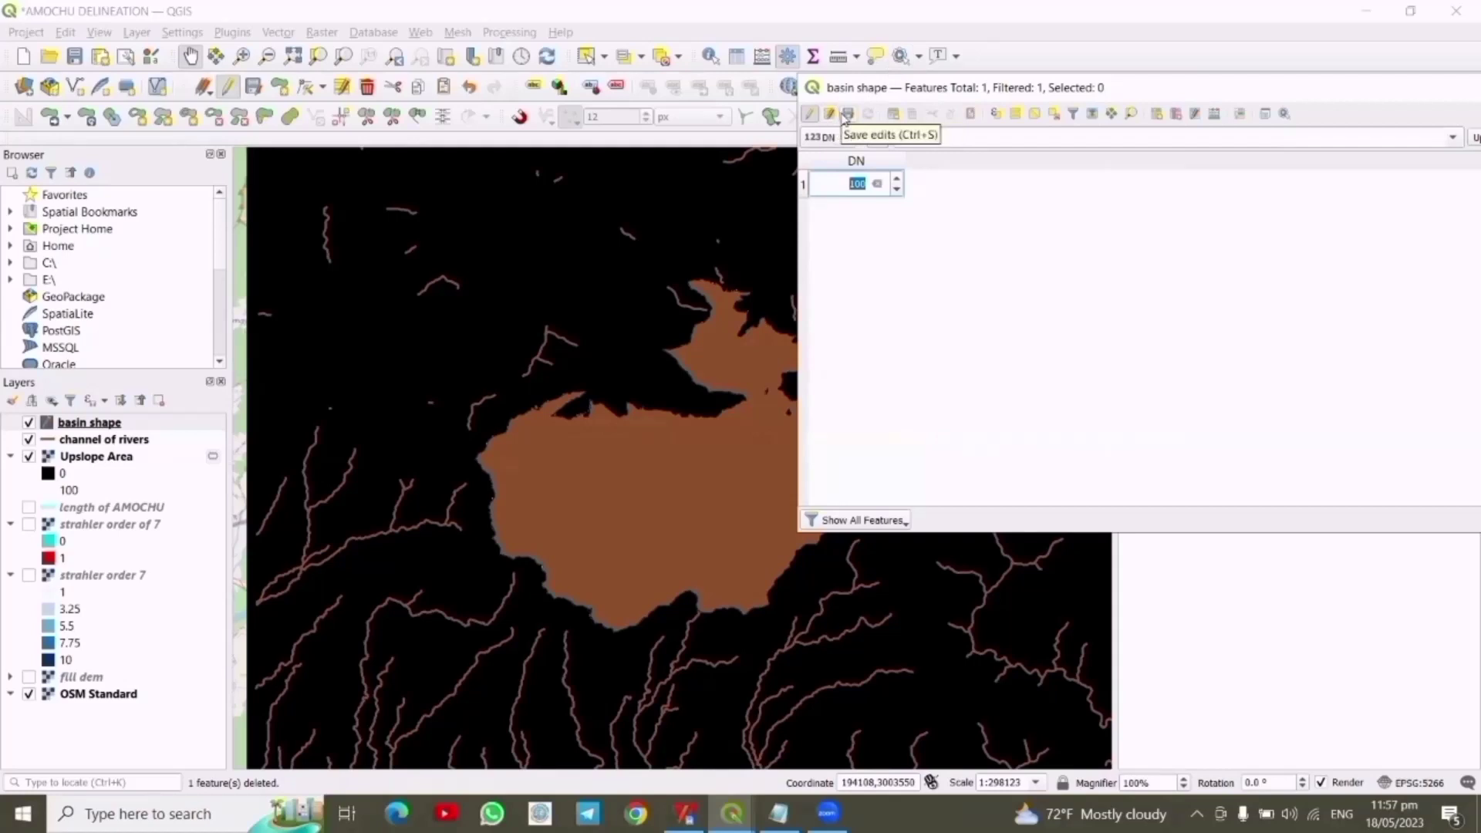
Save the edits to the basin shape layer, turn off editing and close its attribute table
left_click(848, 114)
left_click(805, 116)
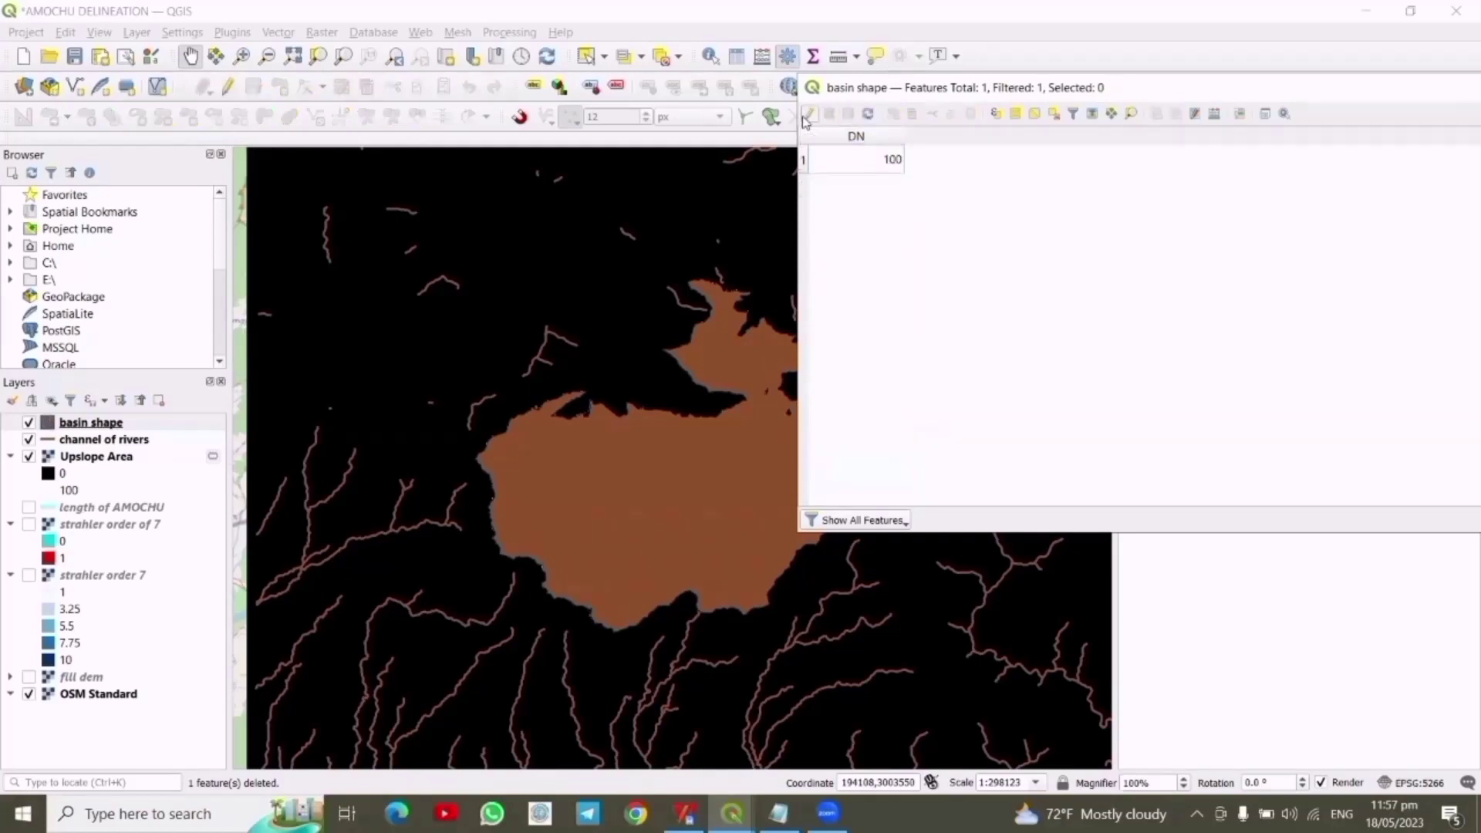
double_click(1382, 98)
left_click(1409, 97)
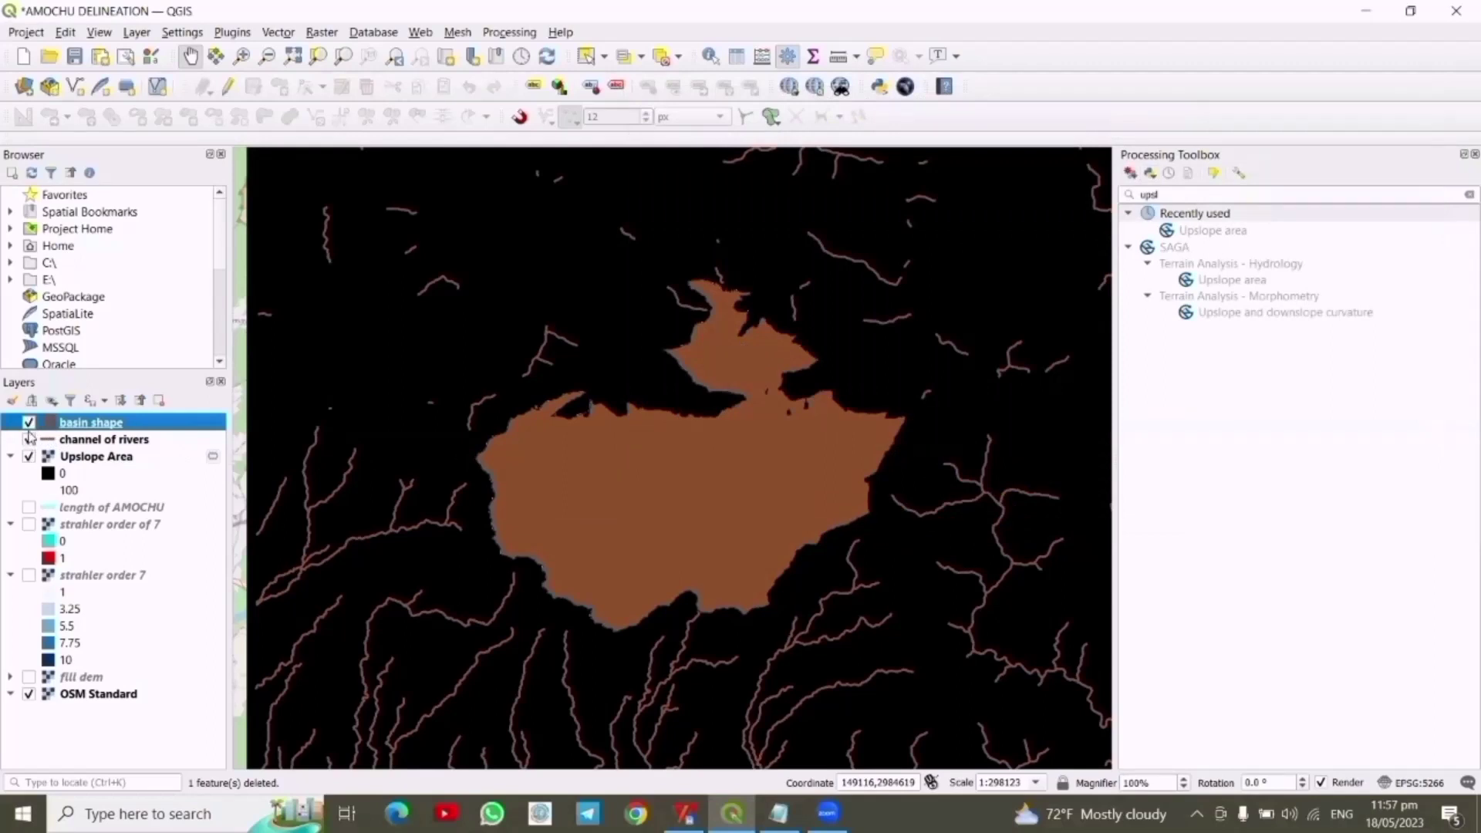
Hide the Upslope Area layer and rename the basin shape layer as amochu basin at outlet
left_click(29, 440)
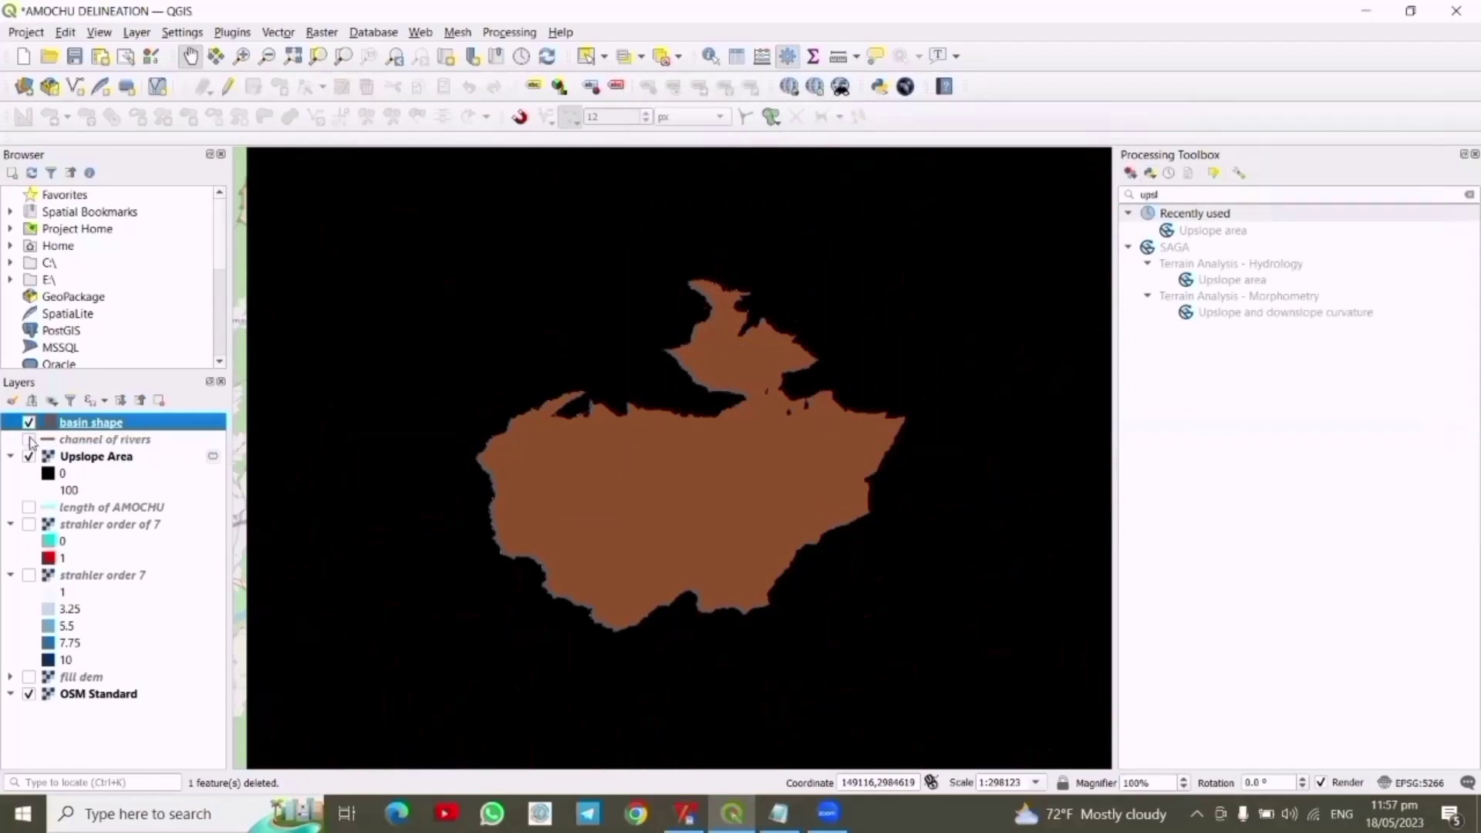
left_click(30, 457)
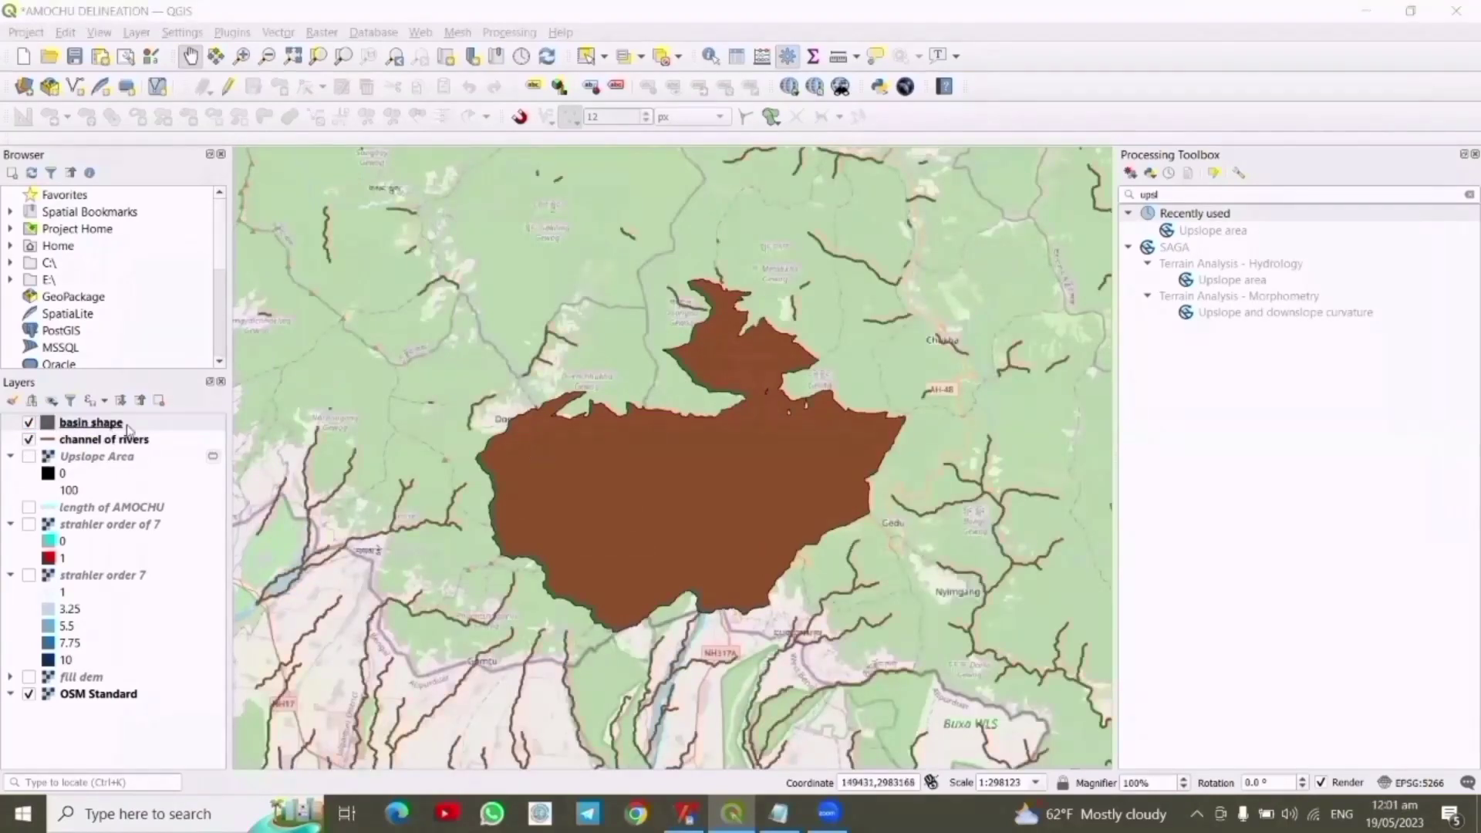
right_click(126, 425)
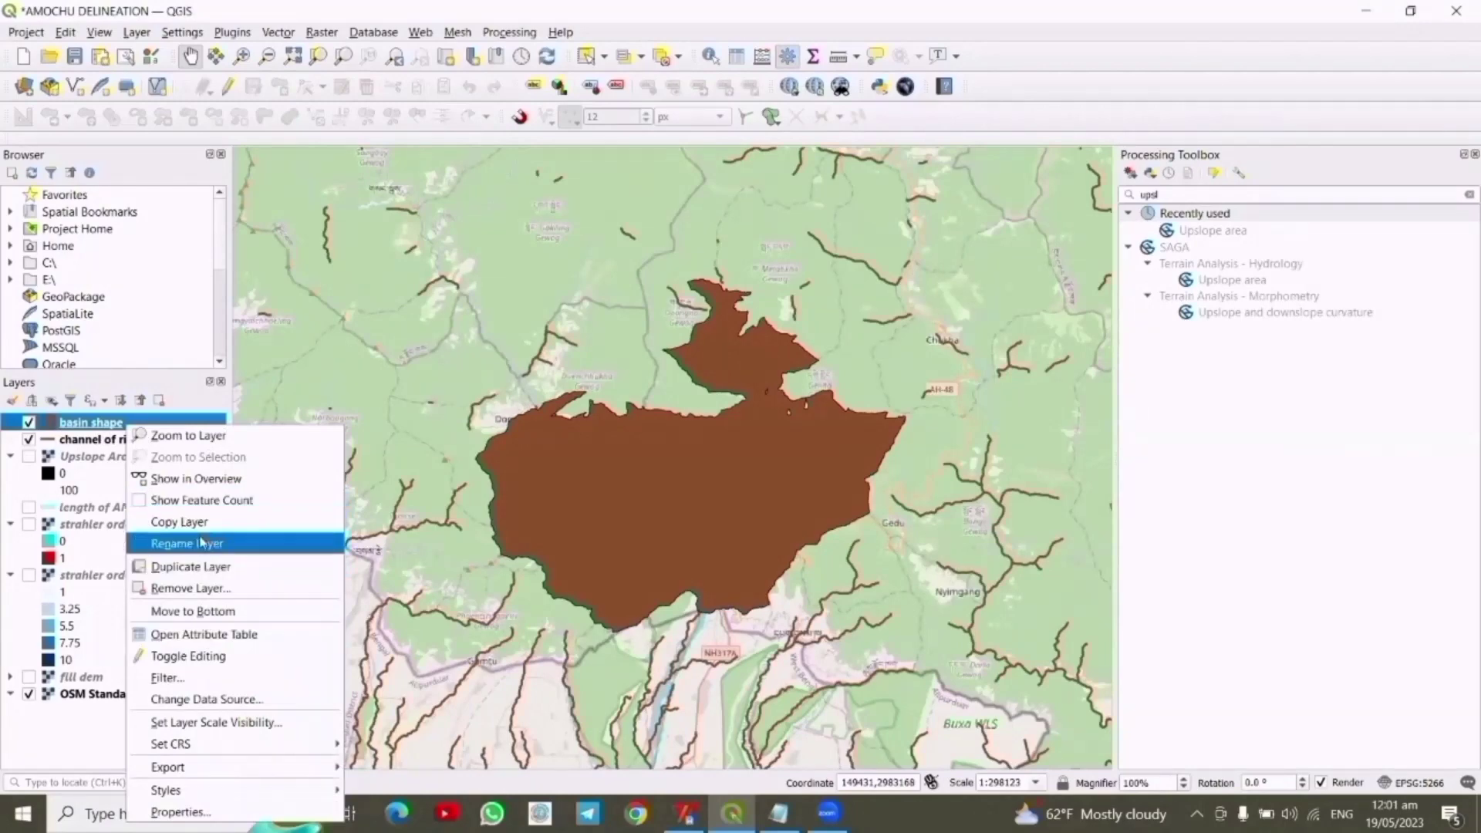
left_click(205, 552)
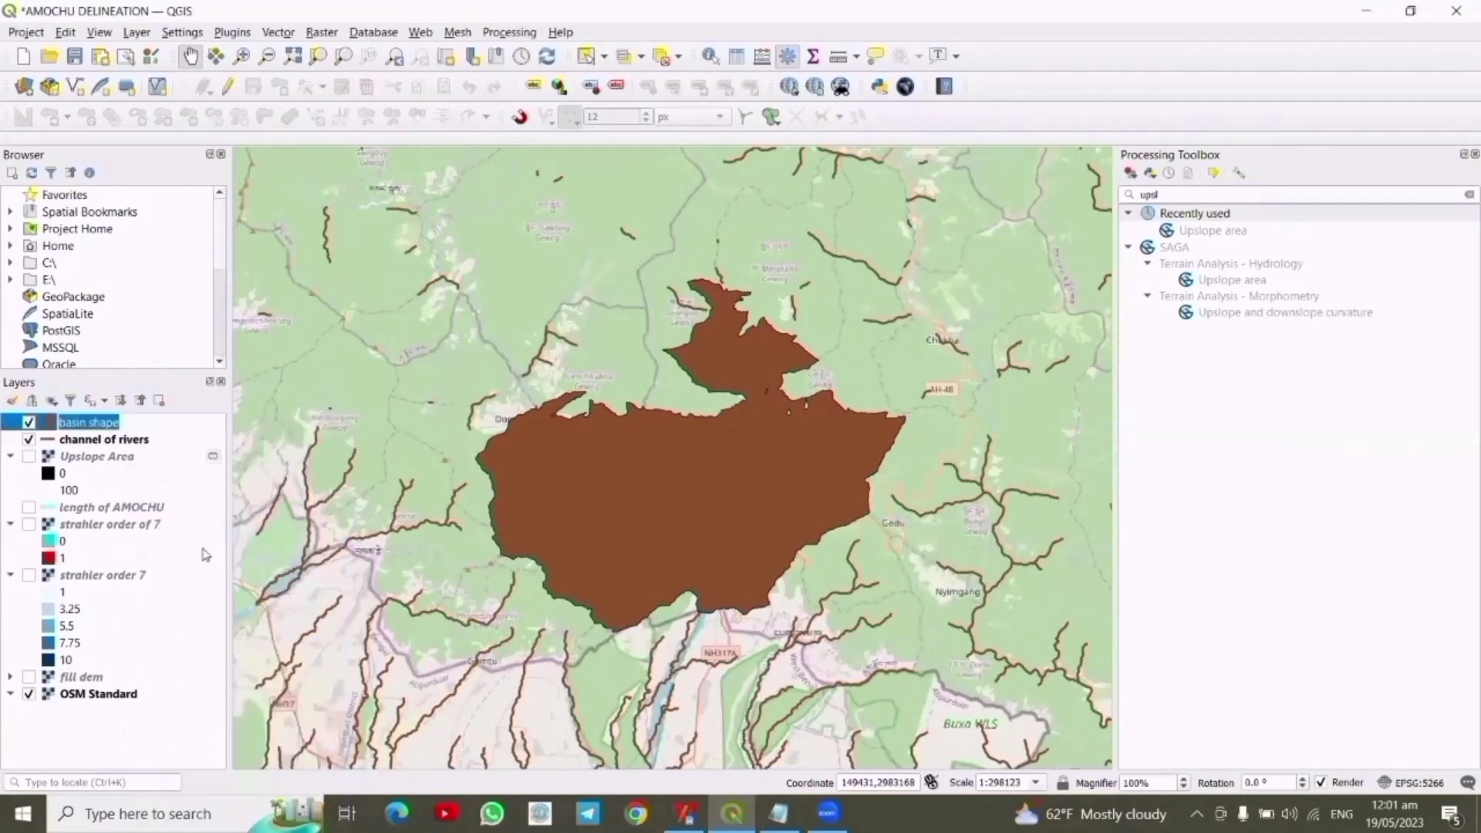
key("BackSpace")
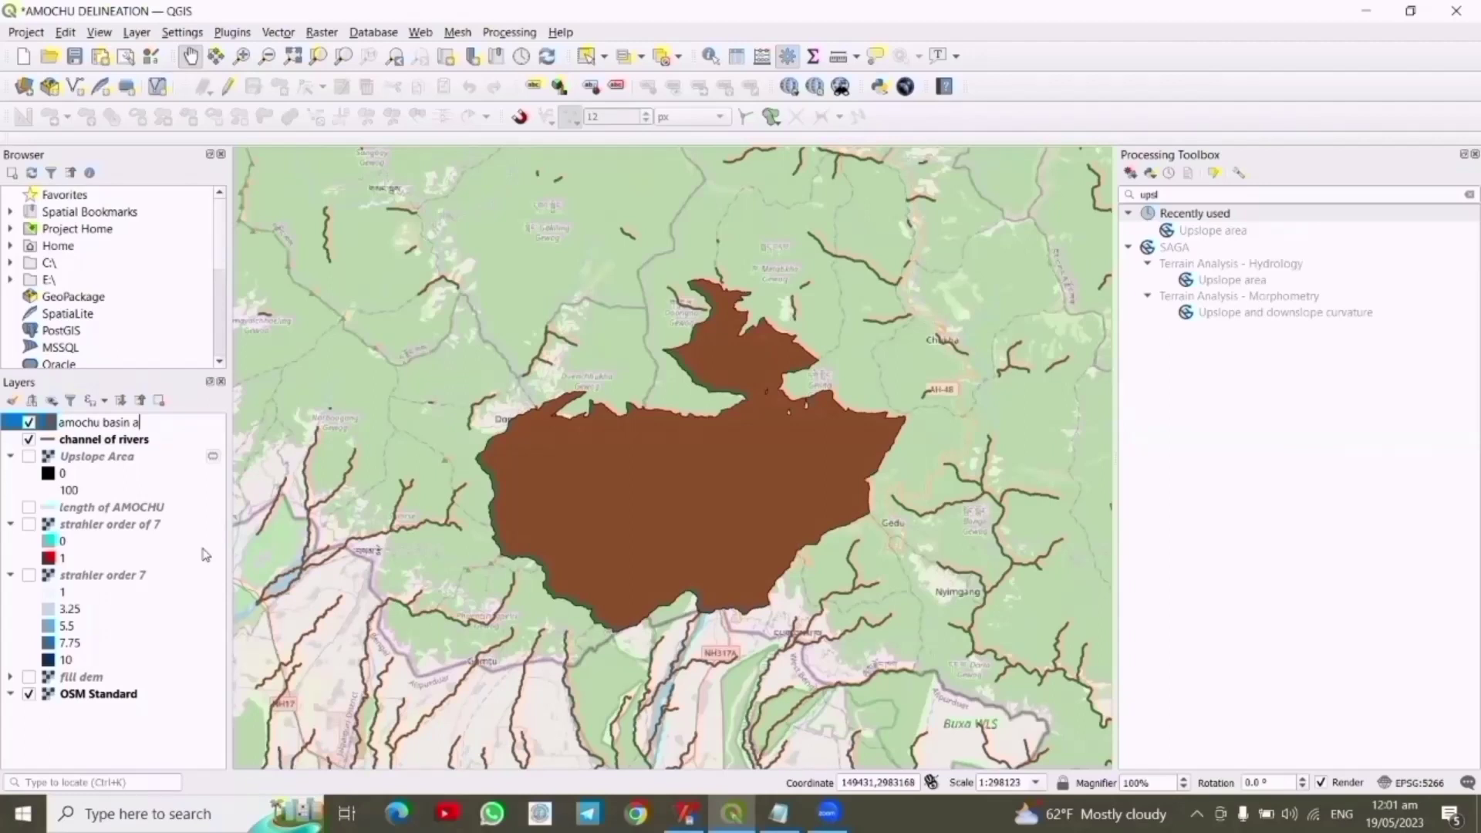
type("outlet")
key("Return")
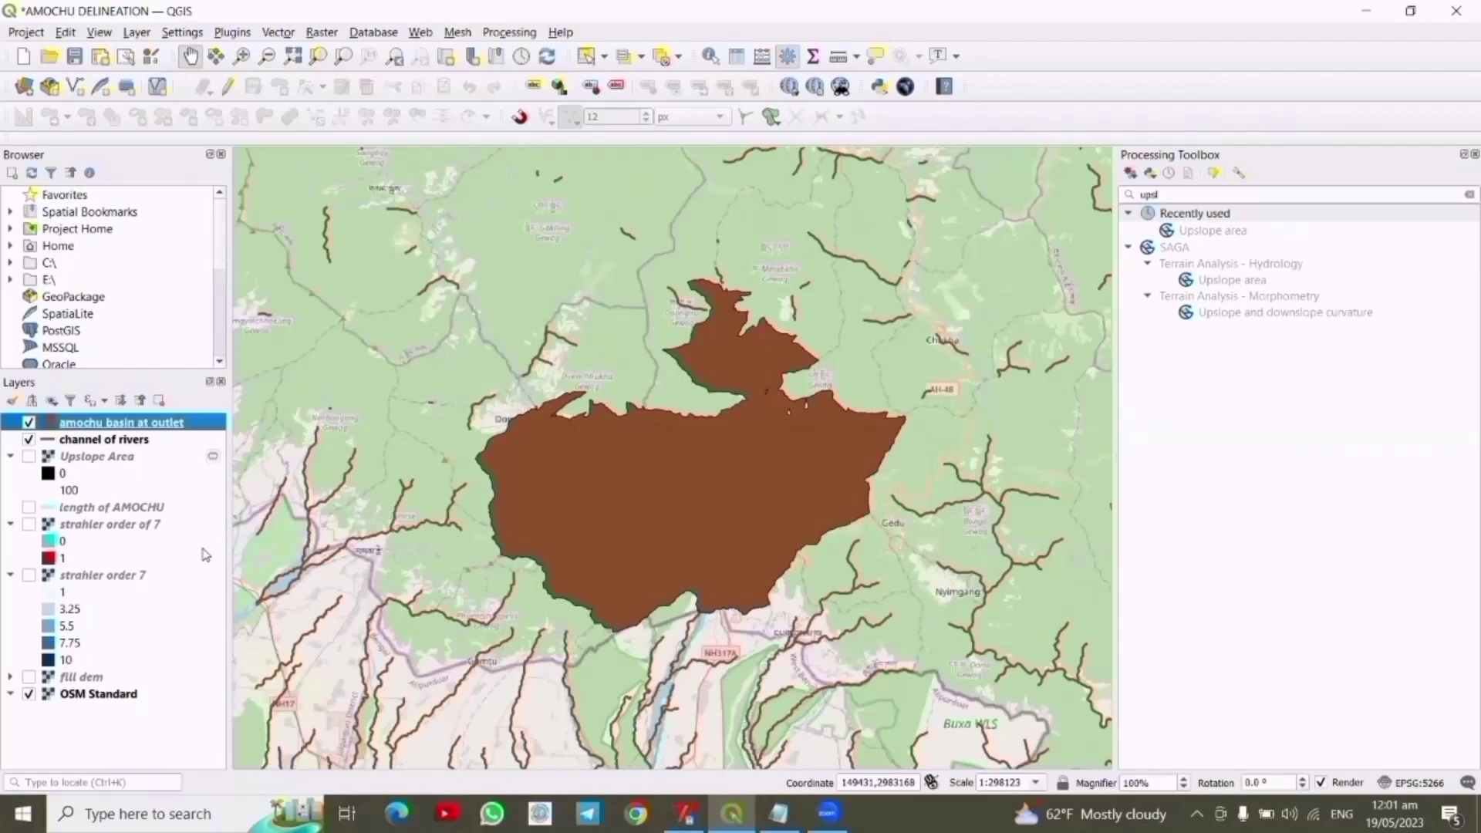
Toggle the channel of rivers layer off and on, and move amochu basin at outlet below it in the layer order
left_click(28, 440)
left_click(29, 441)
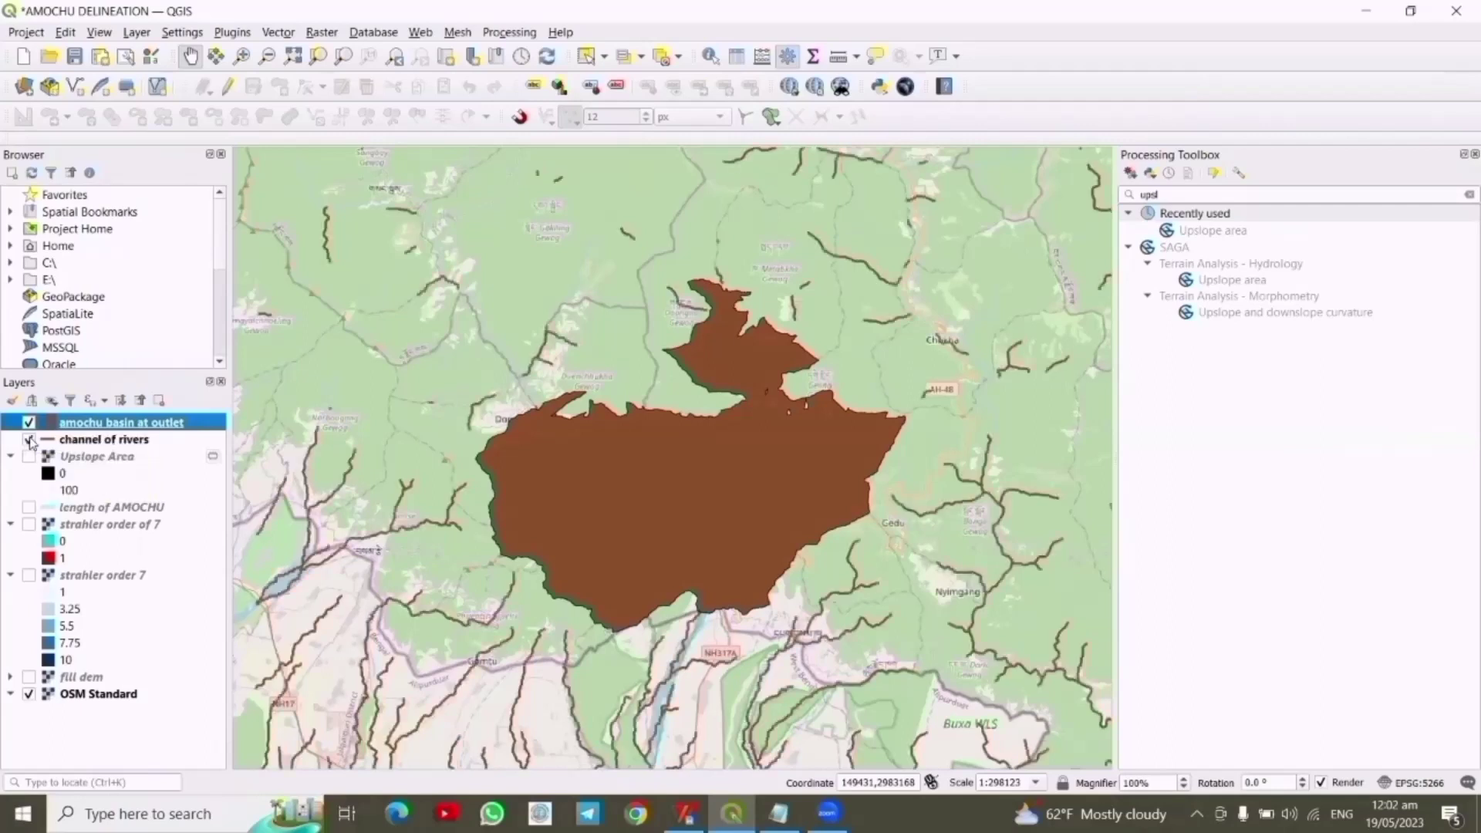
left_click_drag(85, 423, 91, 442)
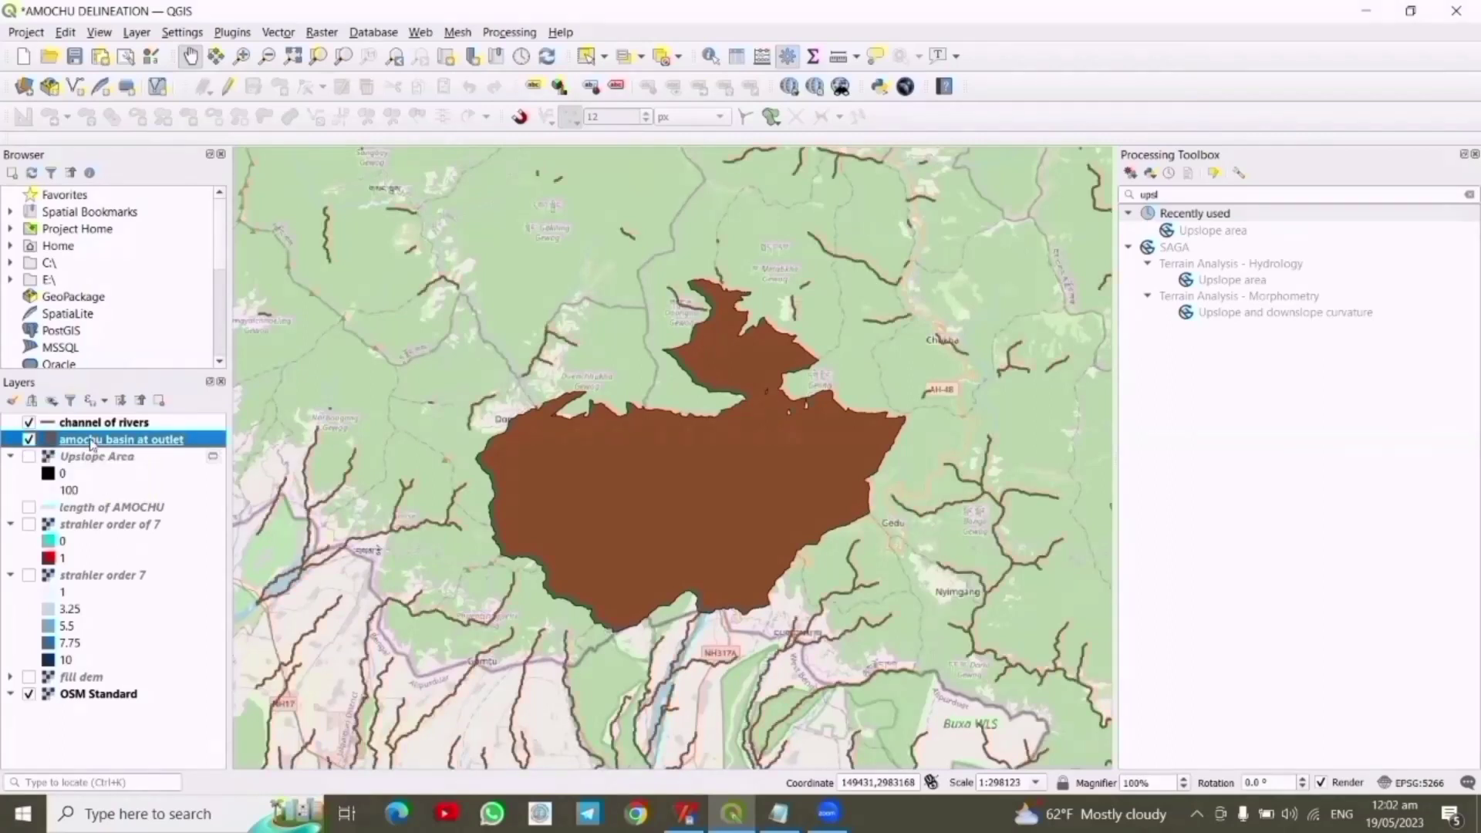
Set the fill colour of the amochu basin at outlet layer to green, RGB 126, 174, 29, and apply the symbology
right_click(91, 441)
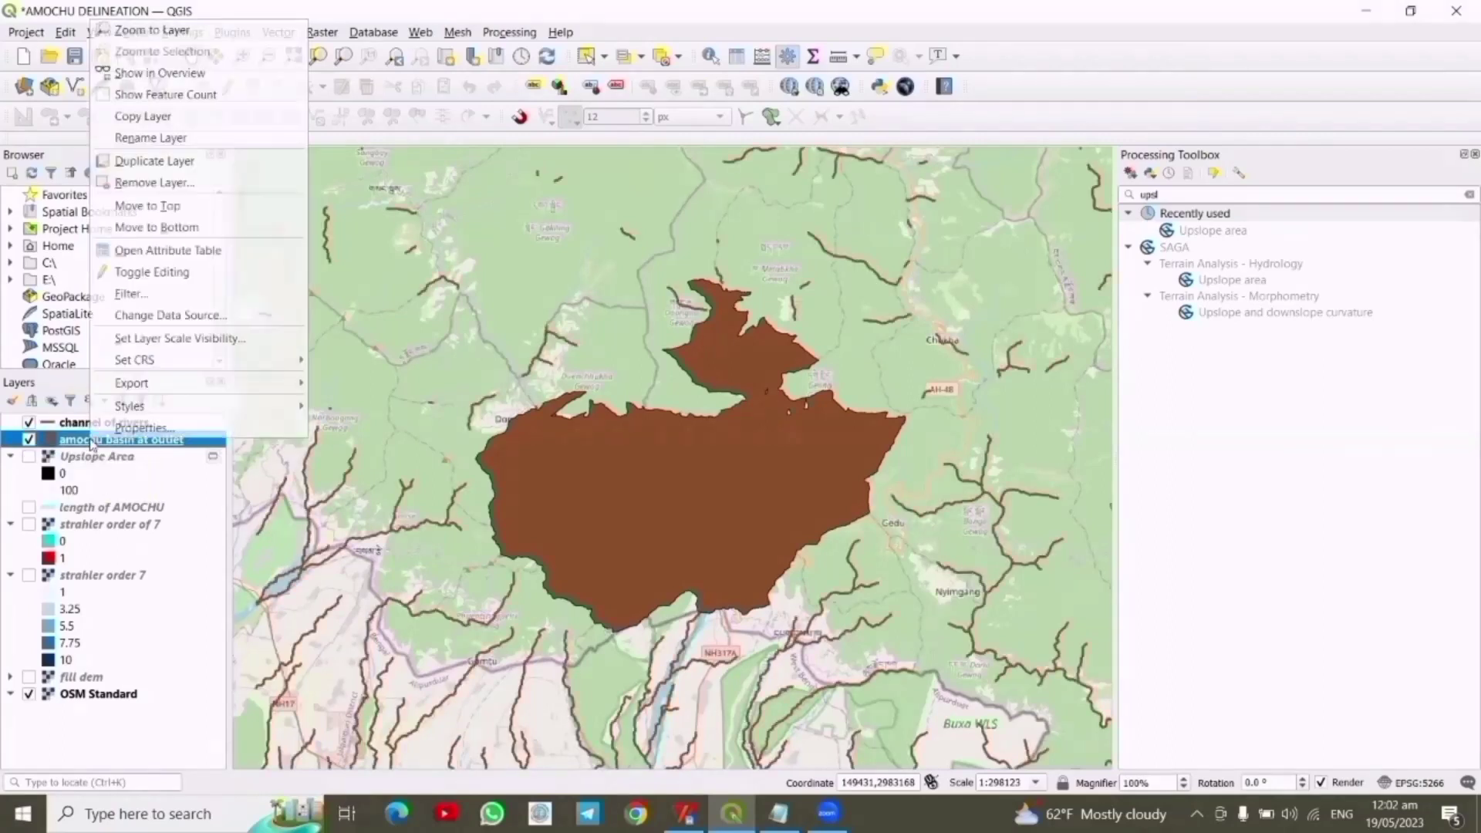
left_click(143, 428)
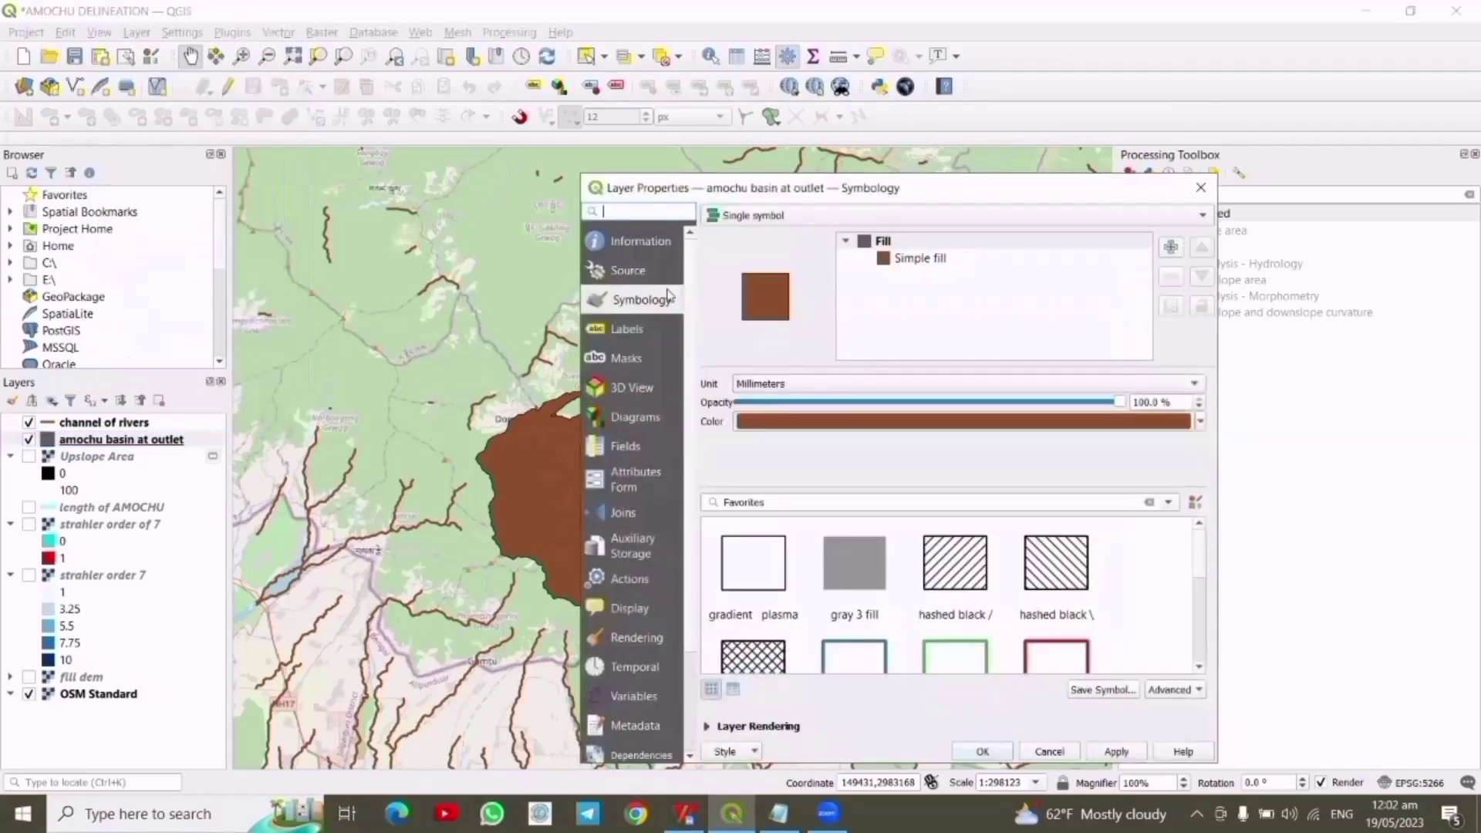
left_click(896, 420)
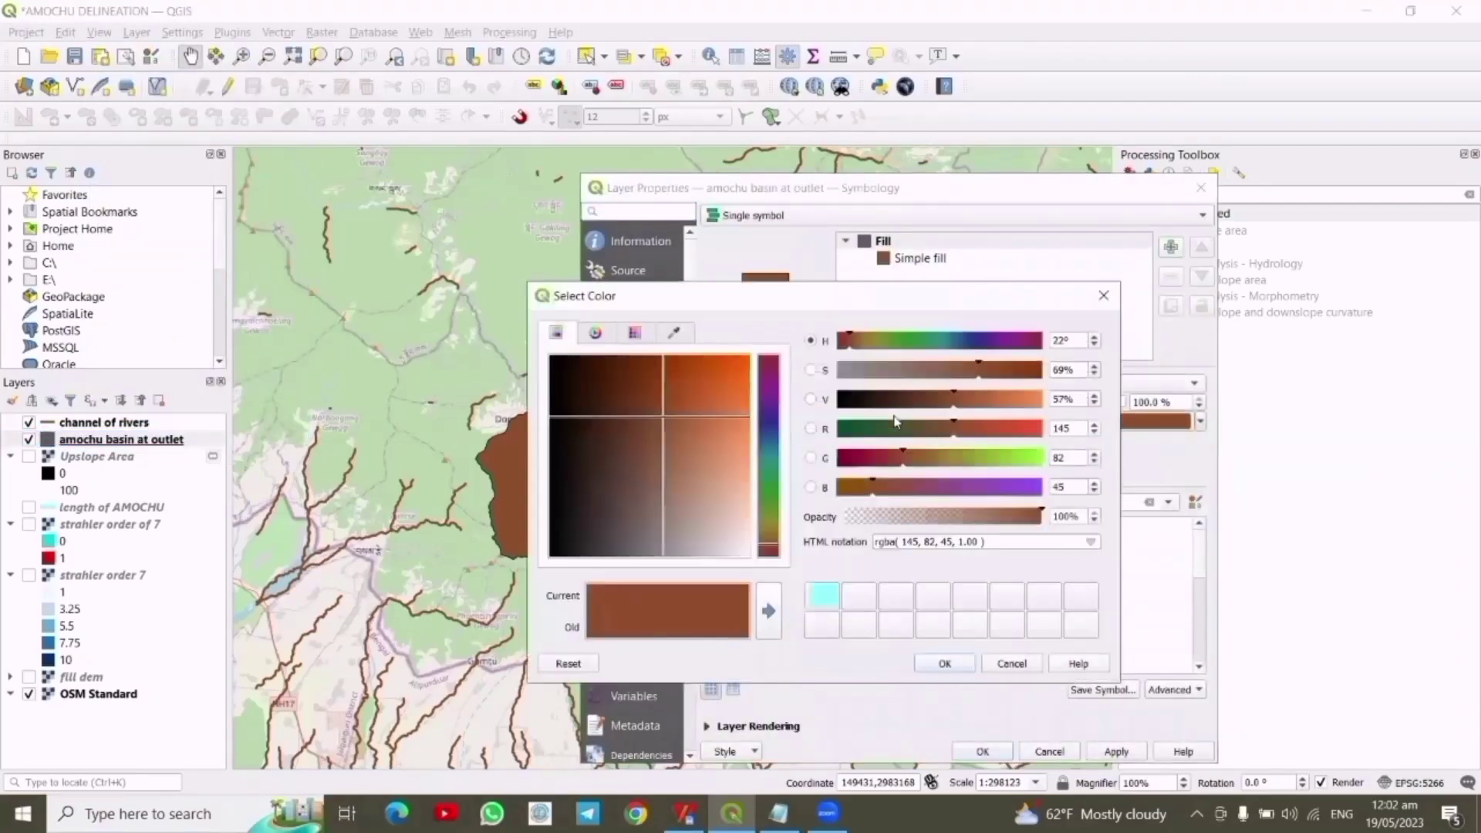
left_click(999, 458)
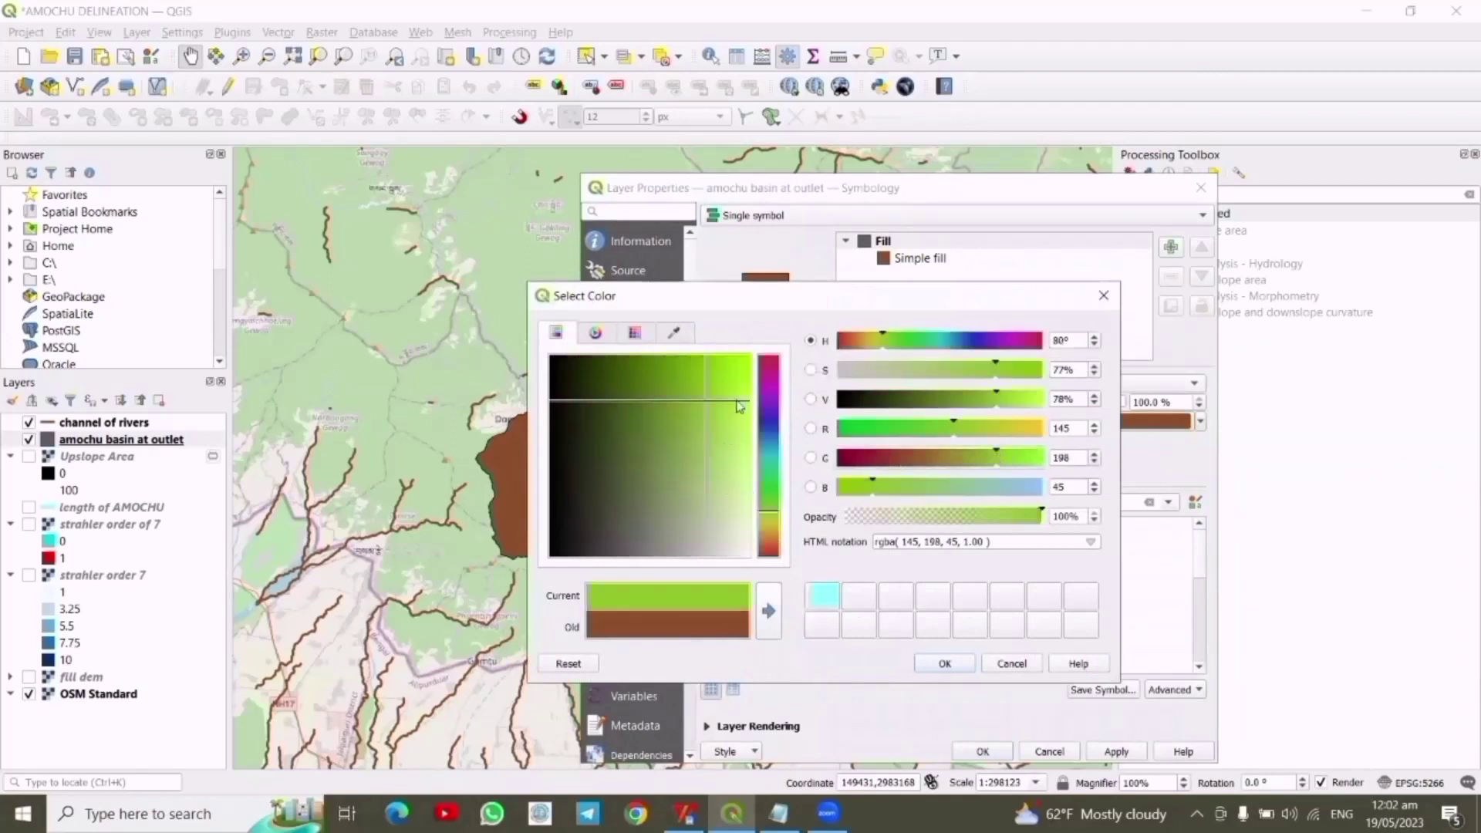
left_click(726, 375)
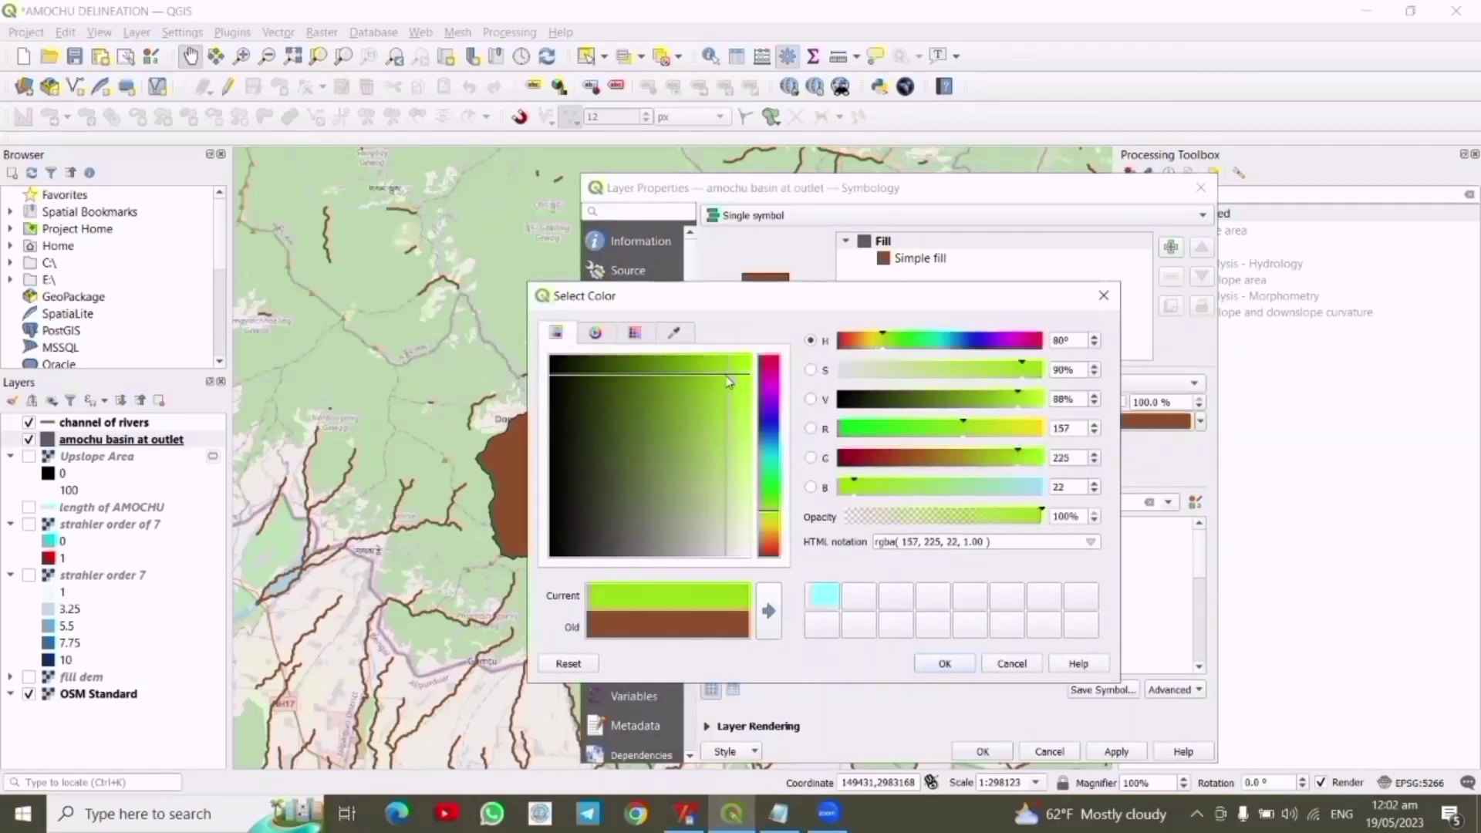
left_click(672, 407)
left_click(685, 390)
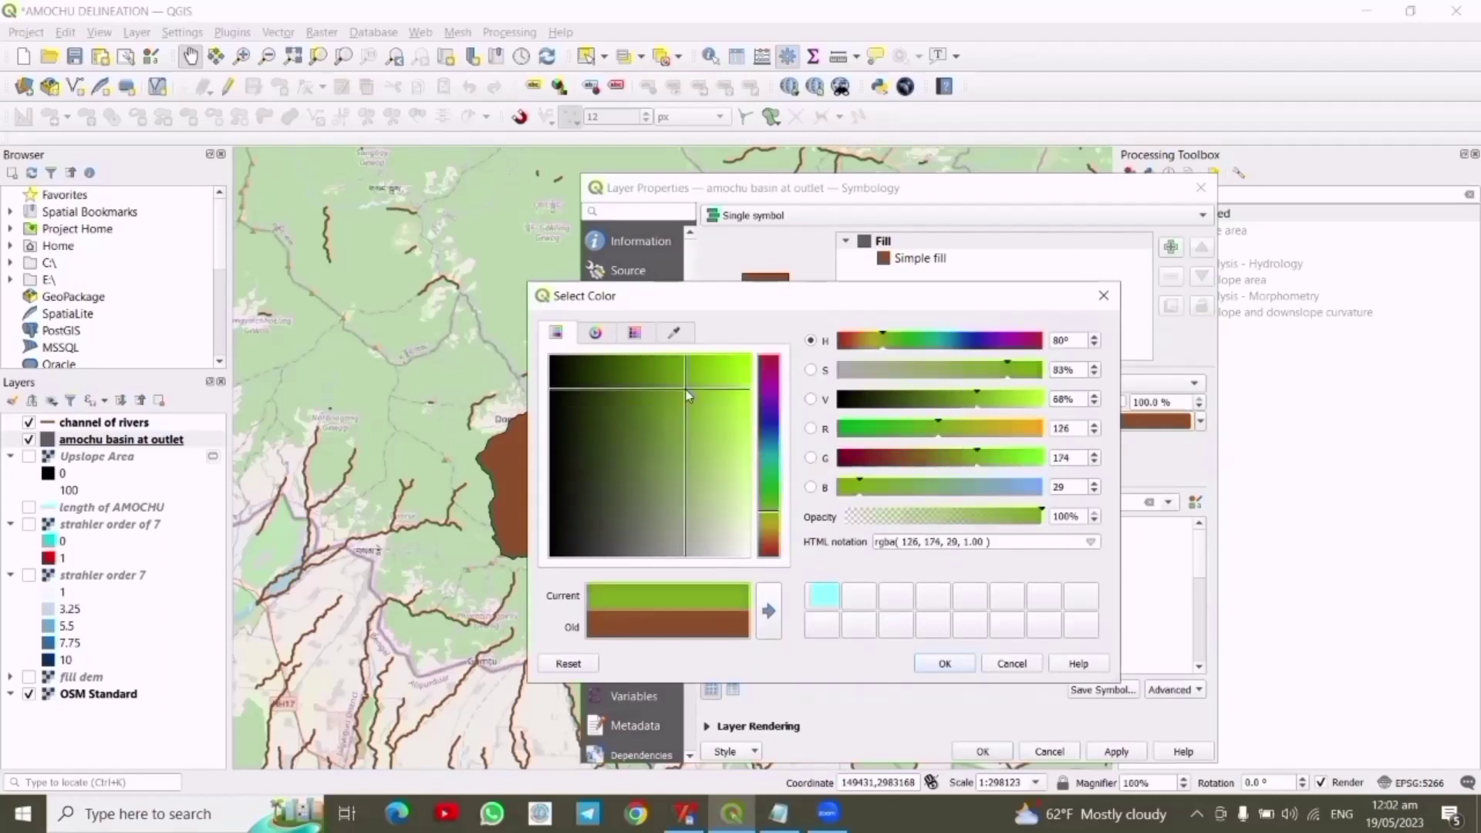
left_click(946, 665)
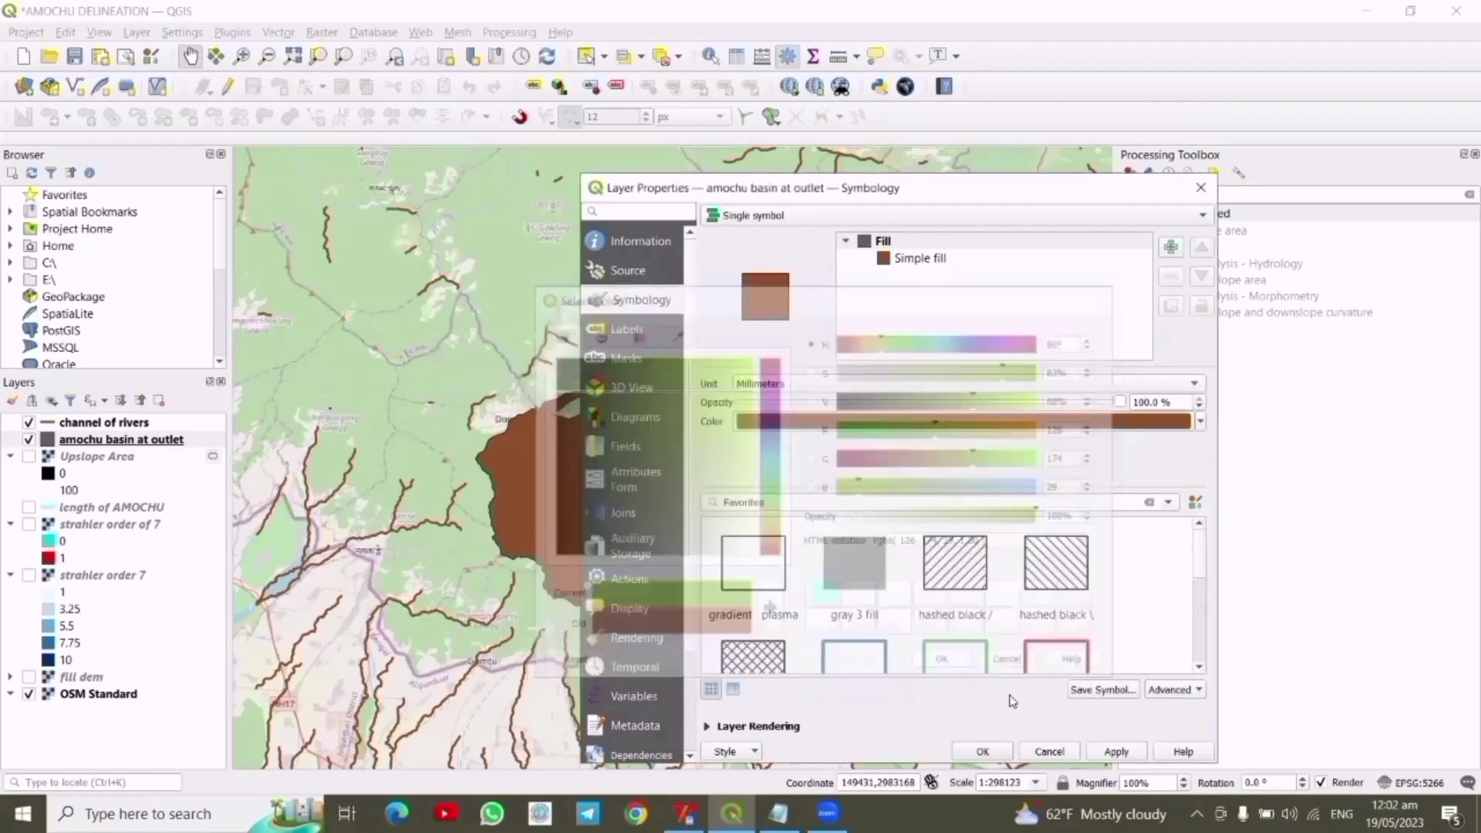
left_click(1113, 752)
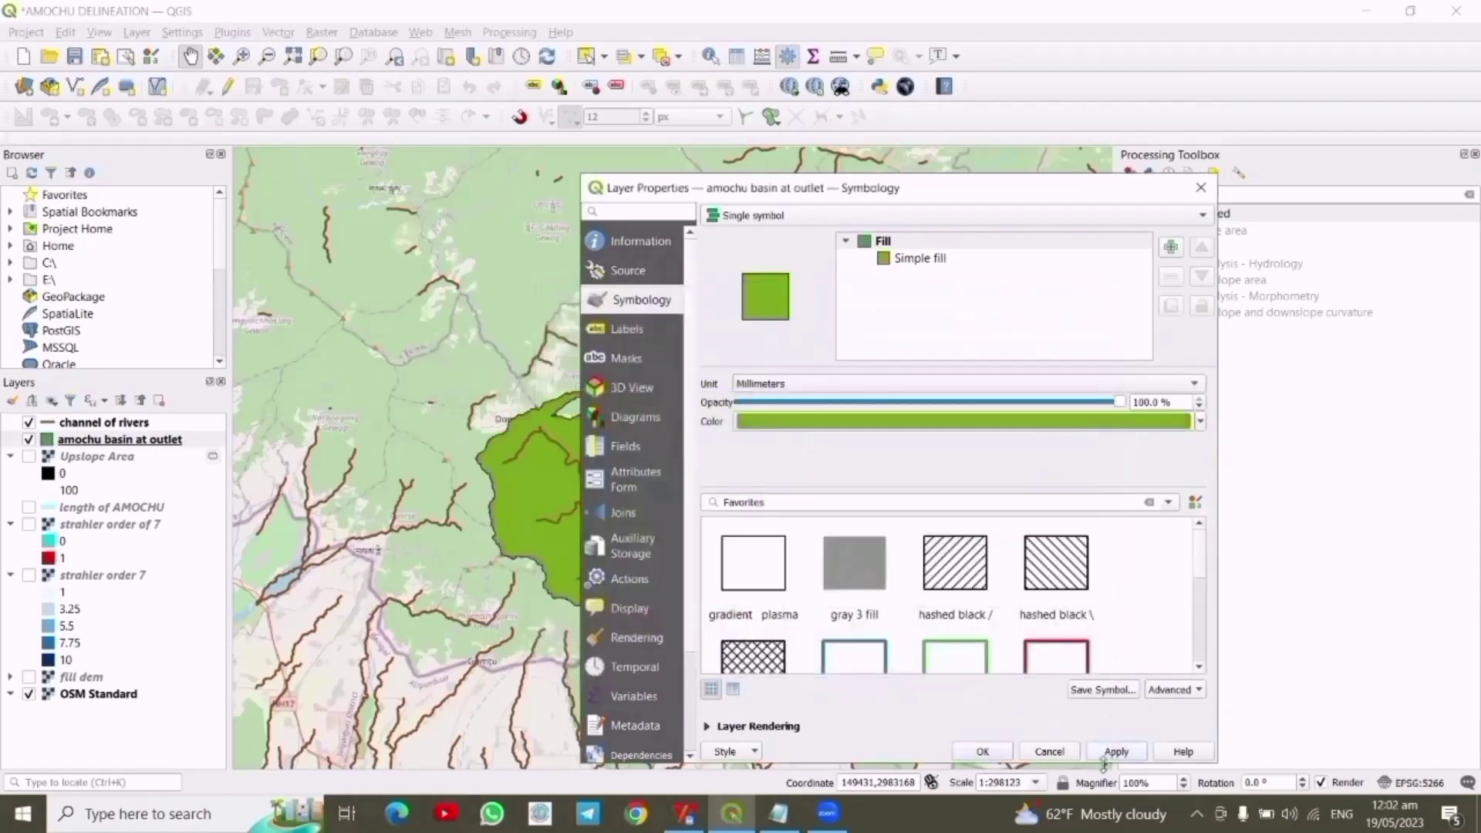
left_click(983, 752)
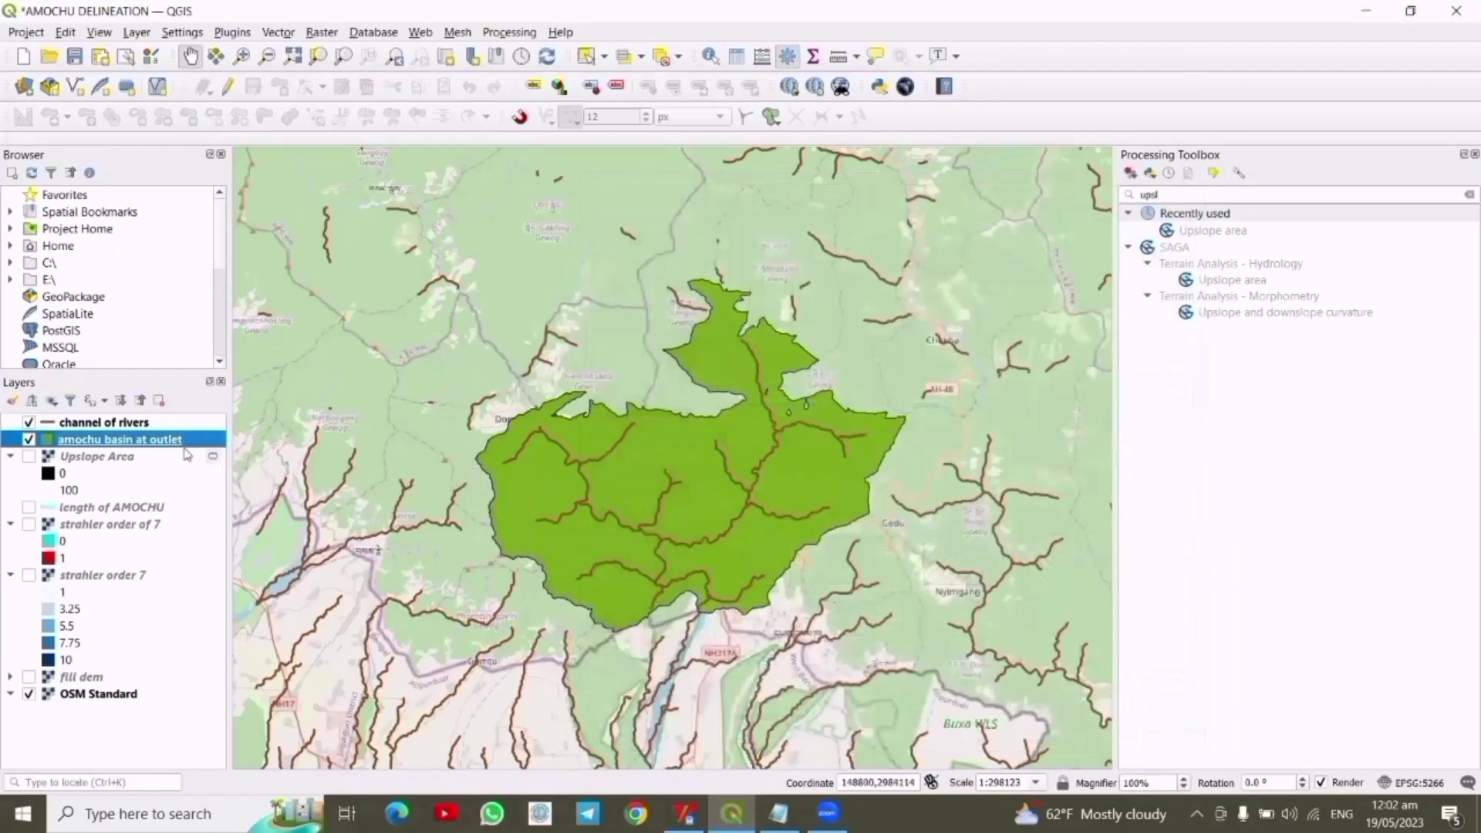
Set the line colour of the channel of rivers layer to dark blue, RGB 27, 18, 145, and apply the symbology
left_click(125, 424)
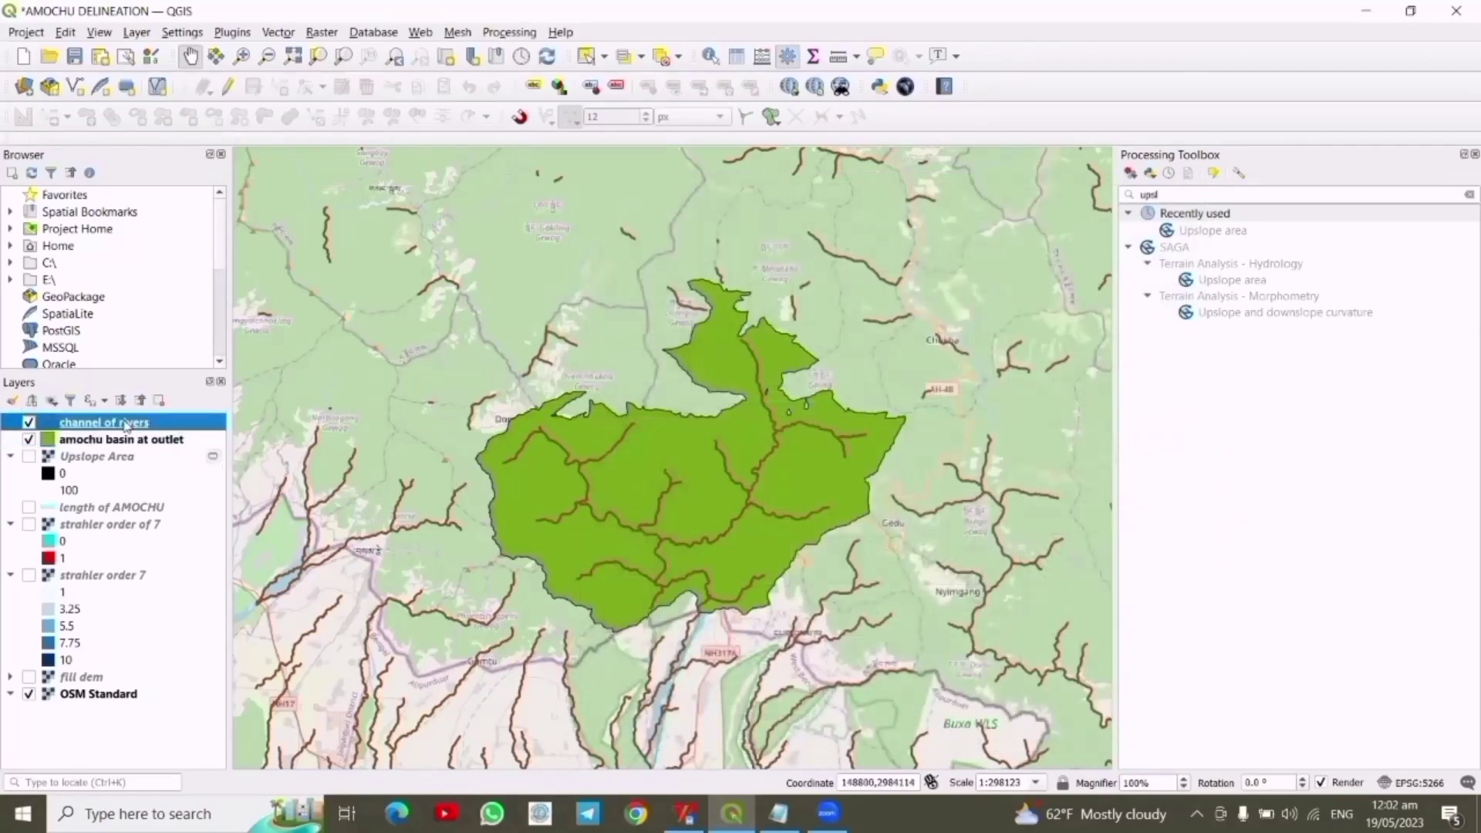
double_click(126, 423)
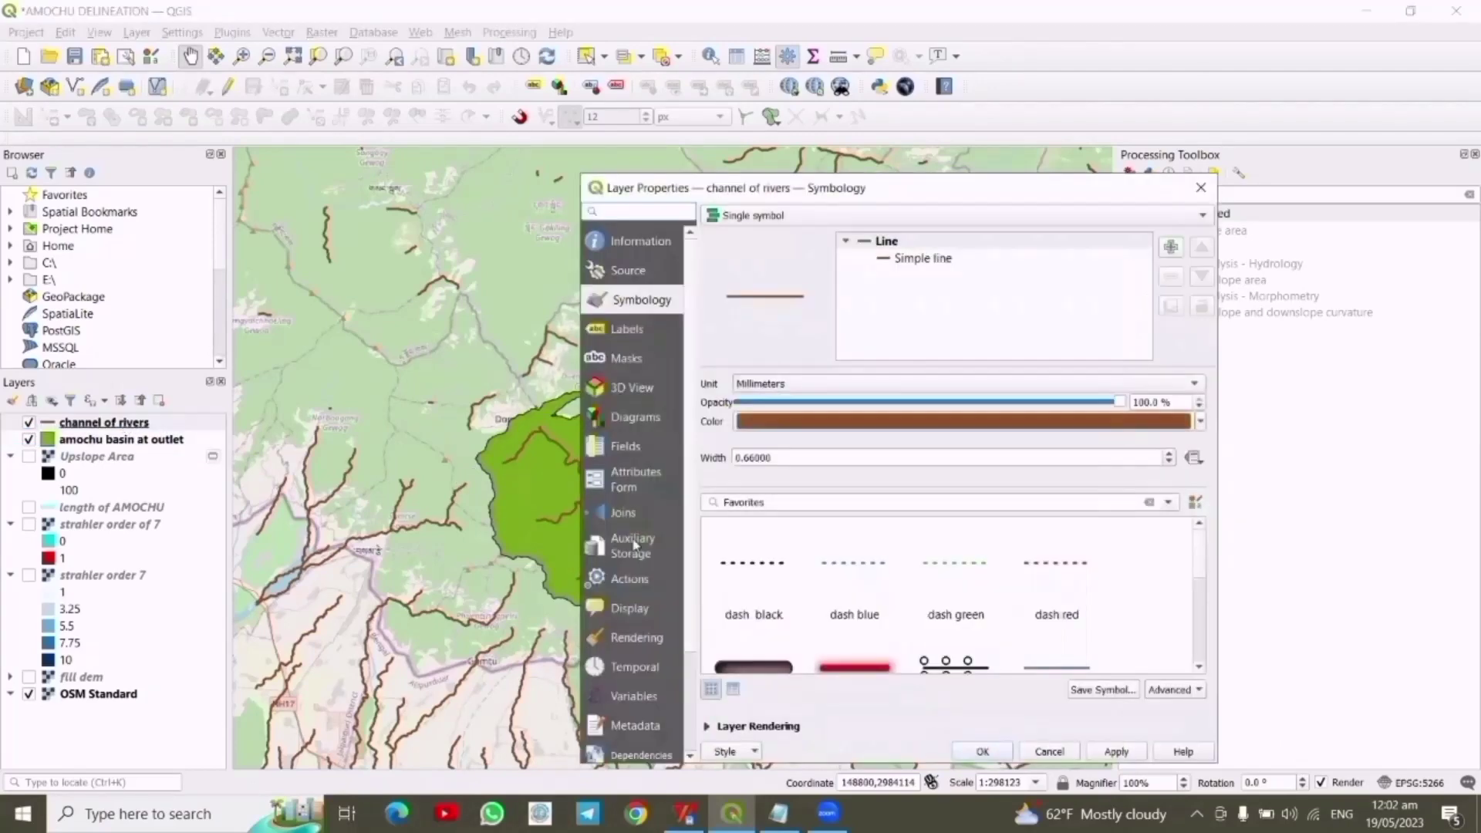
left_click(956, 423)
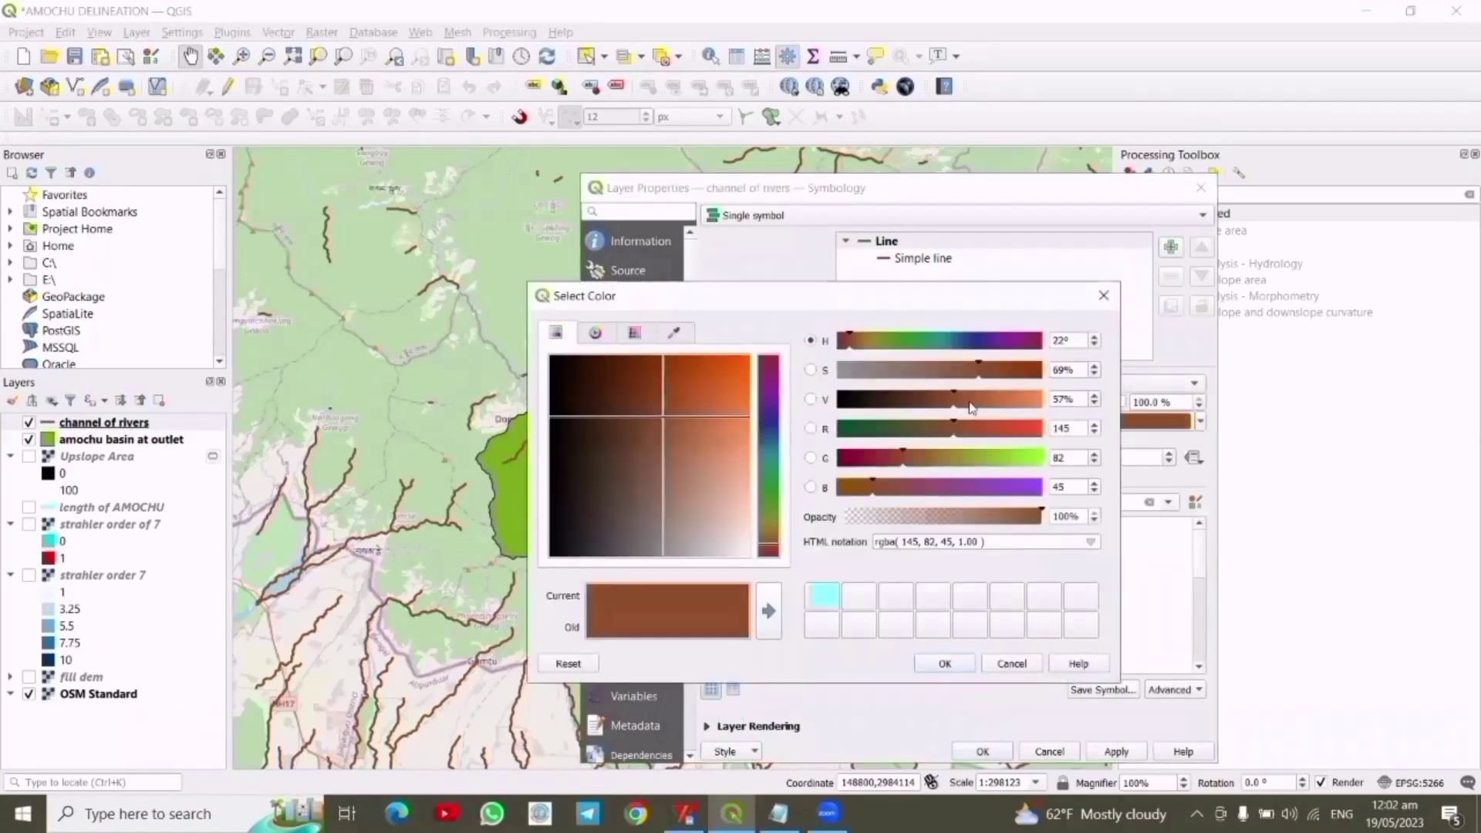
left_click(978, 341)
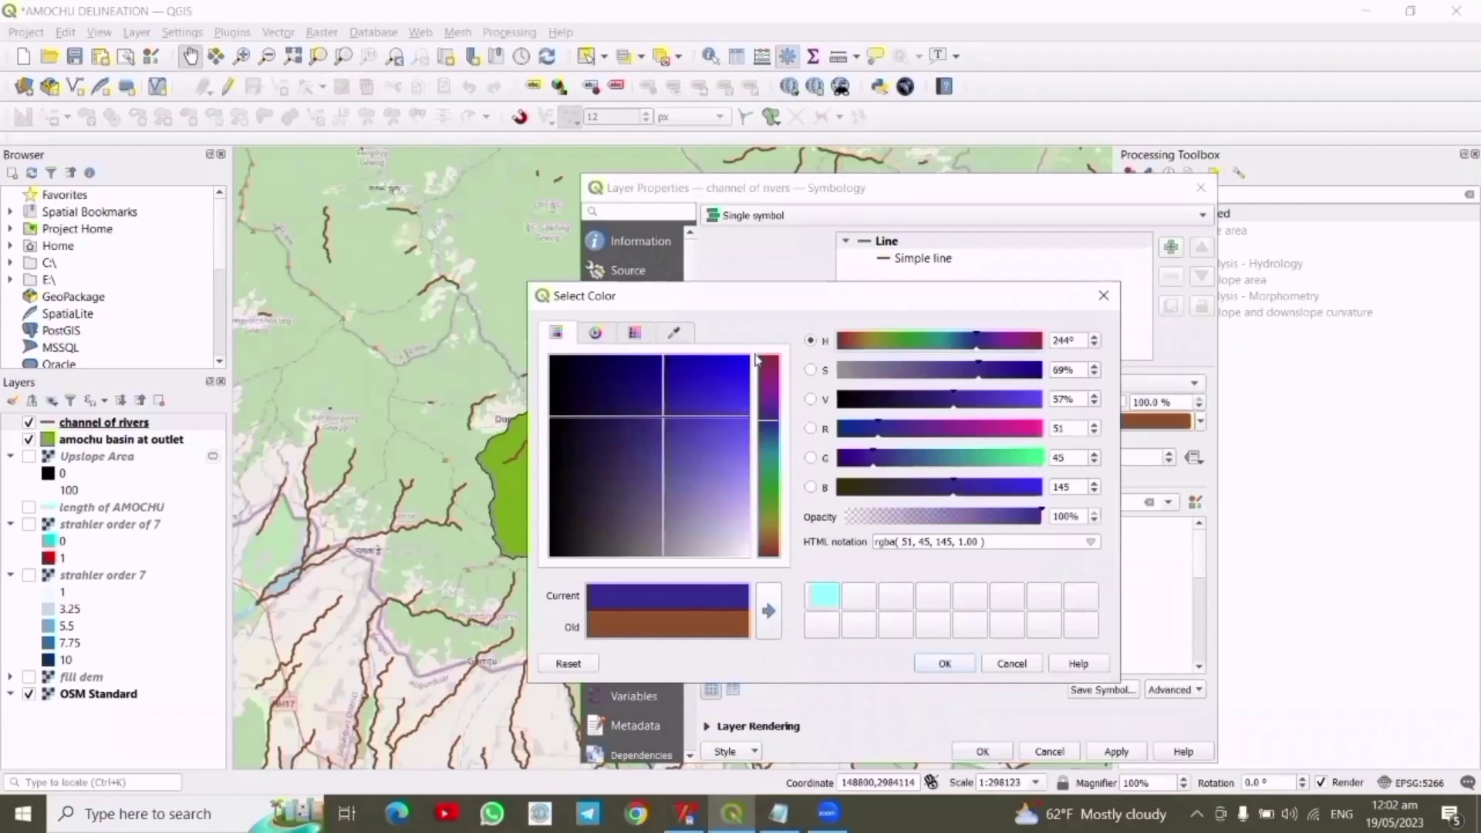
left_click_drag(709, 369, 691, 380)
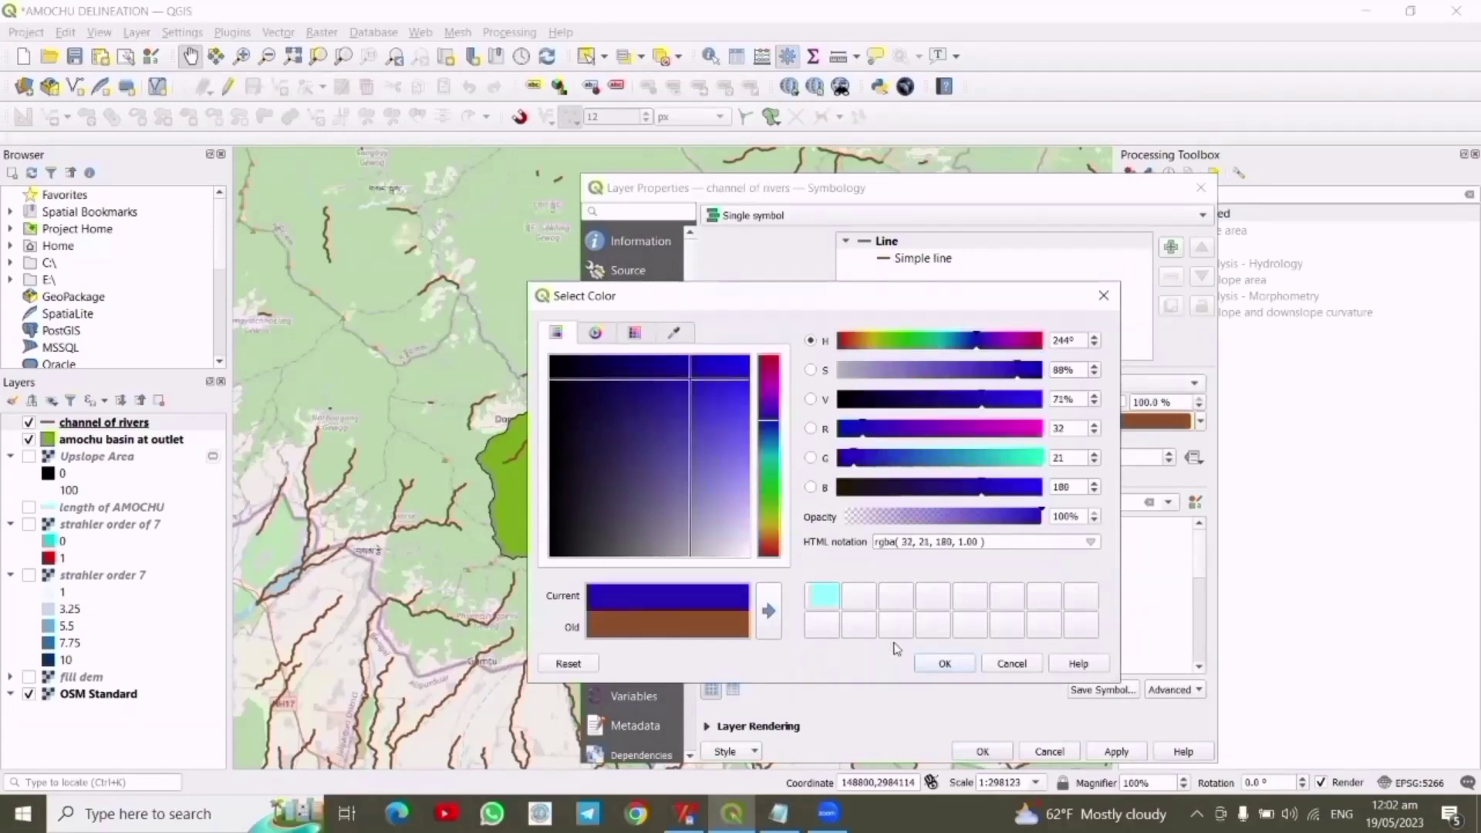
left_click(673, 419)
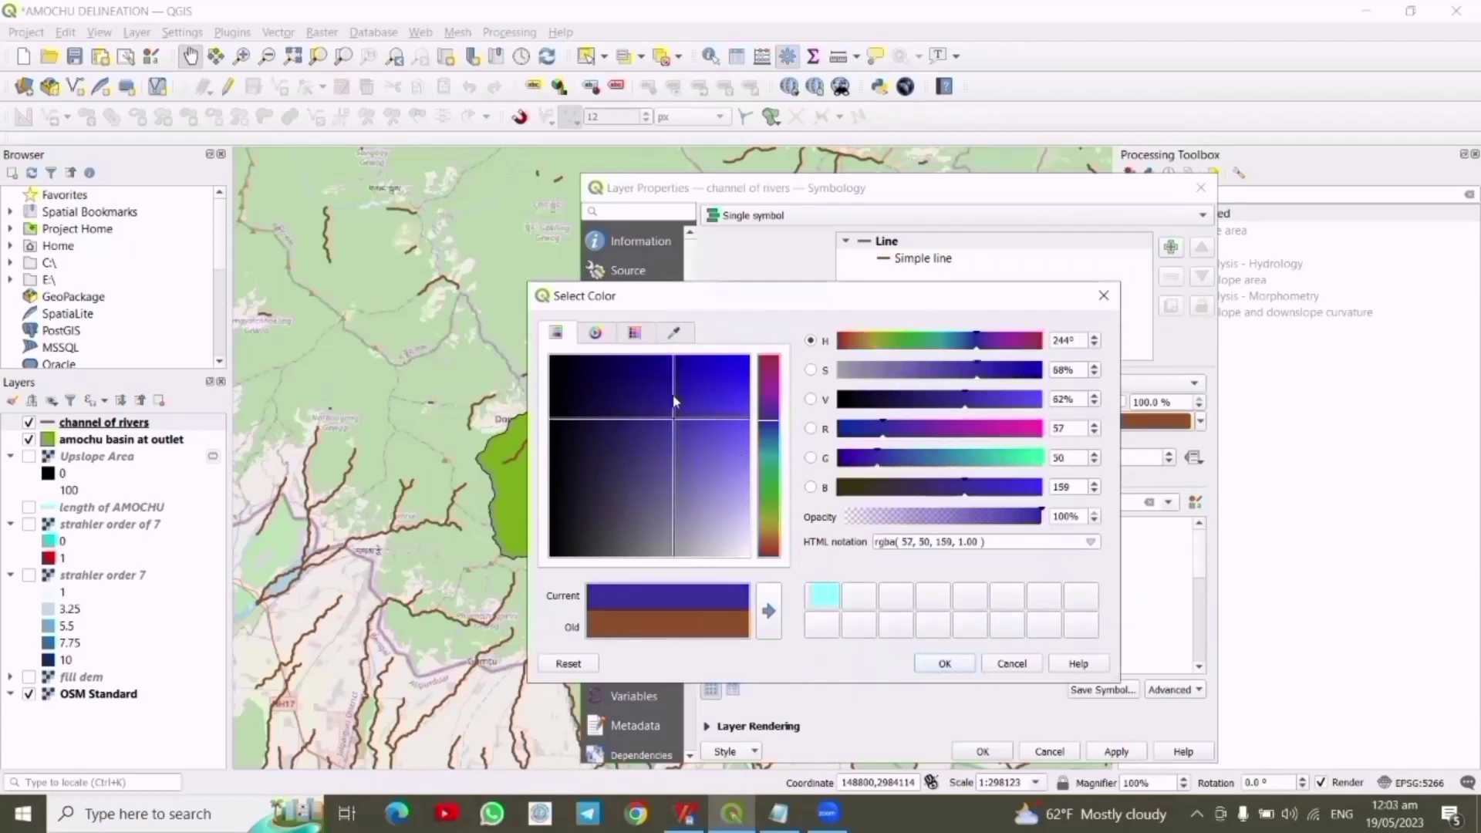
left_click(663, 380)
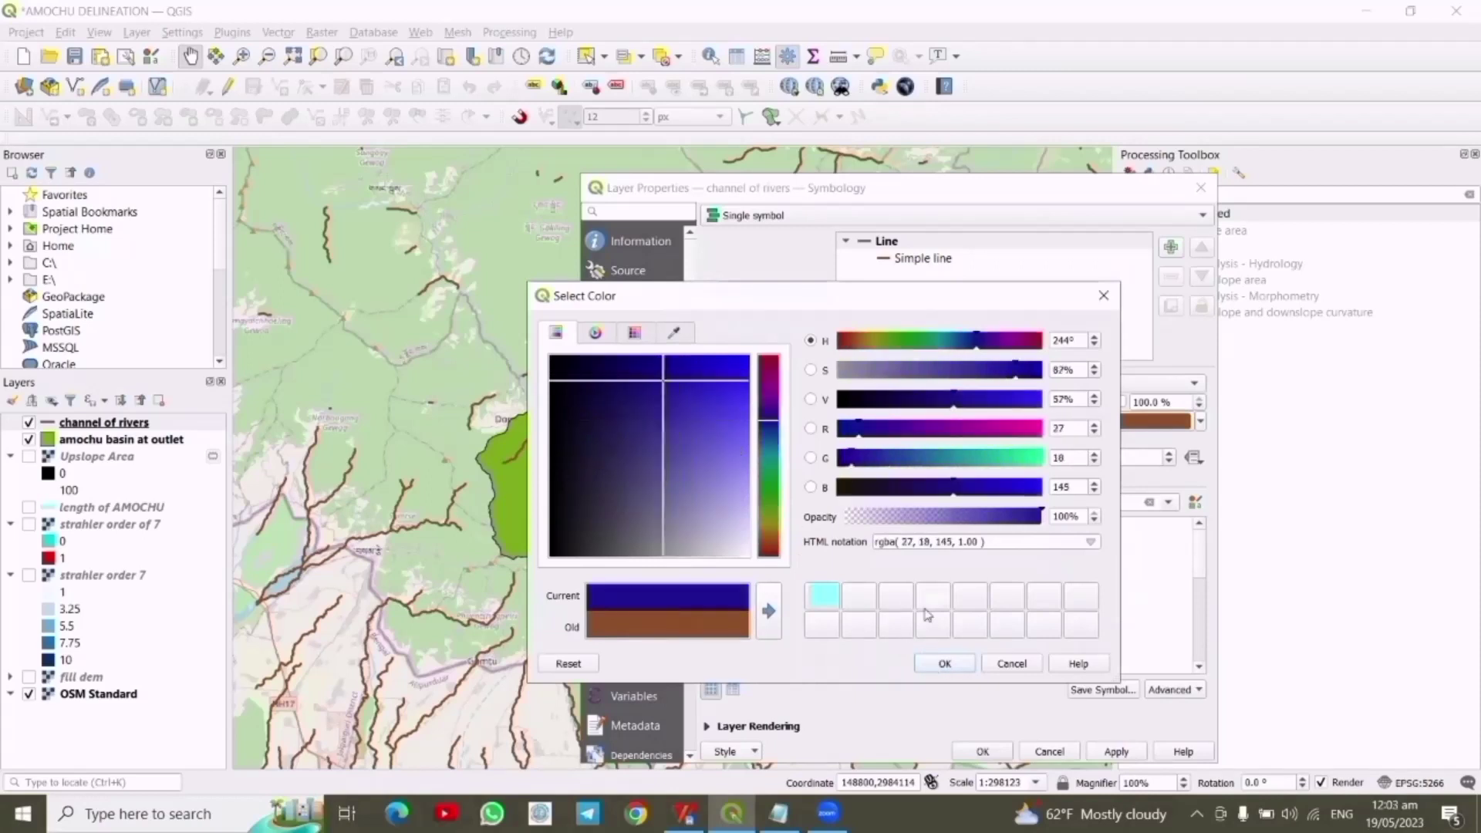
left_click(966, 665)
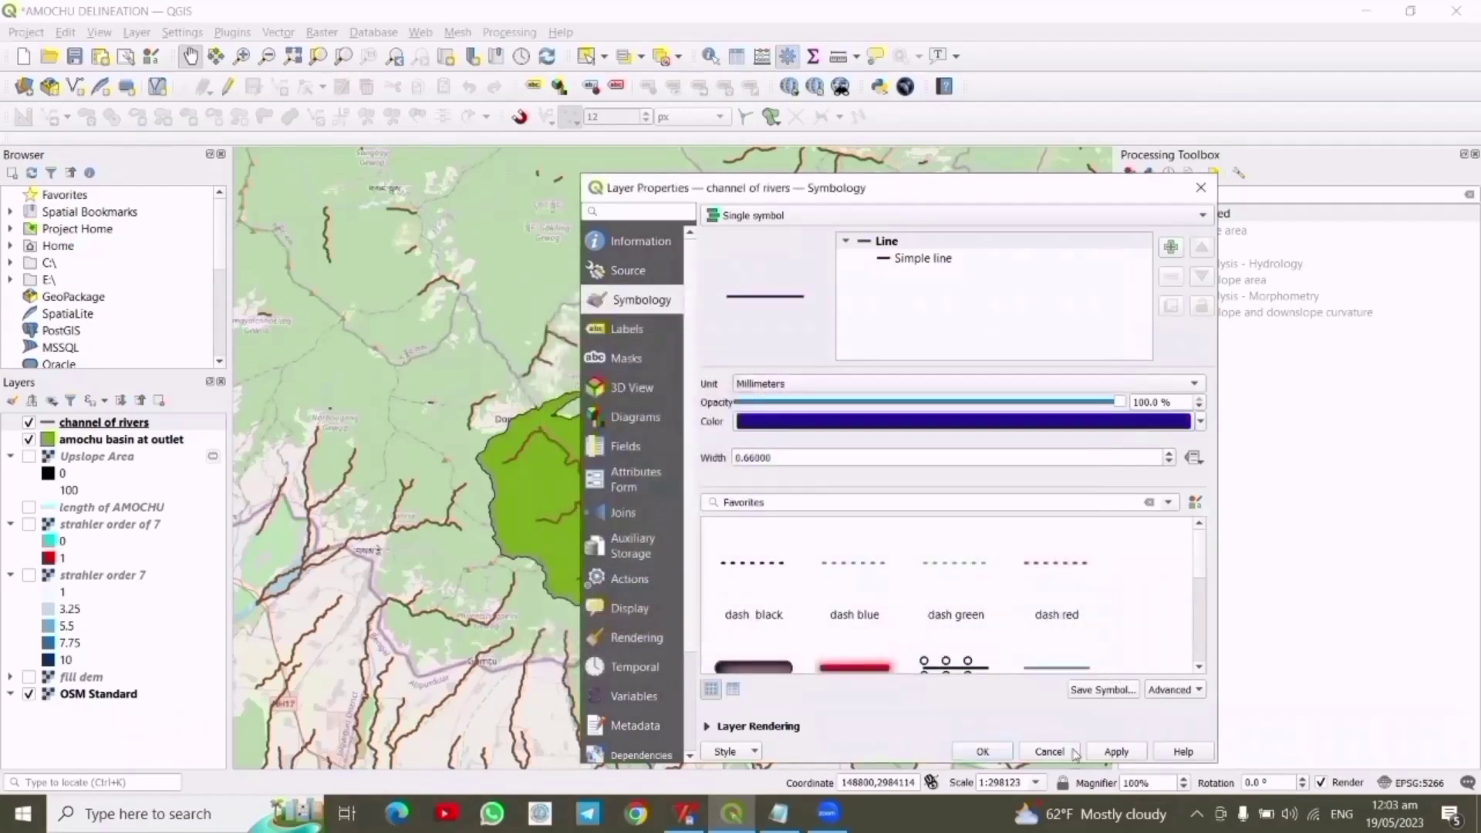
left_click(1108, 752)
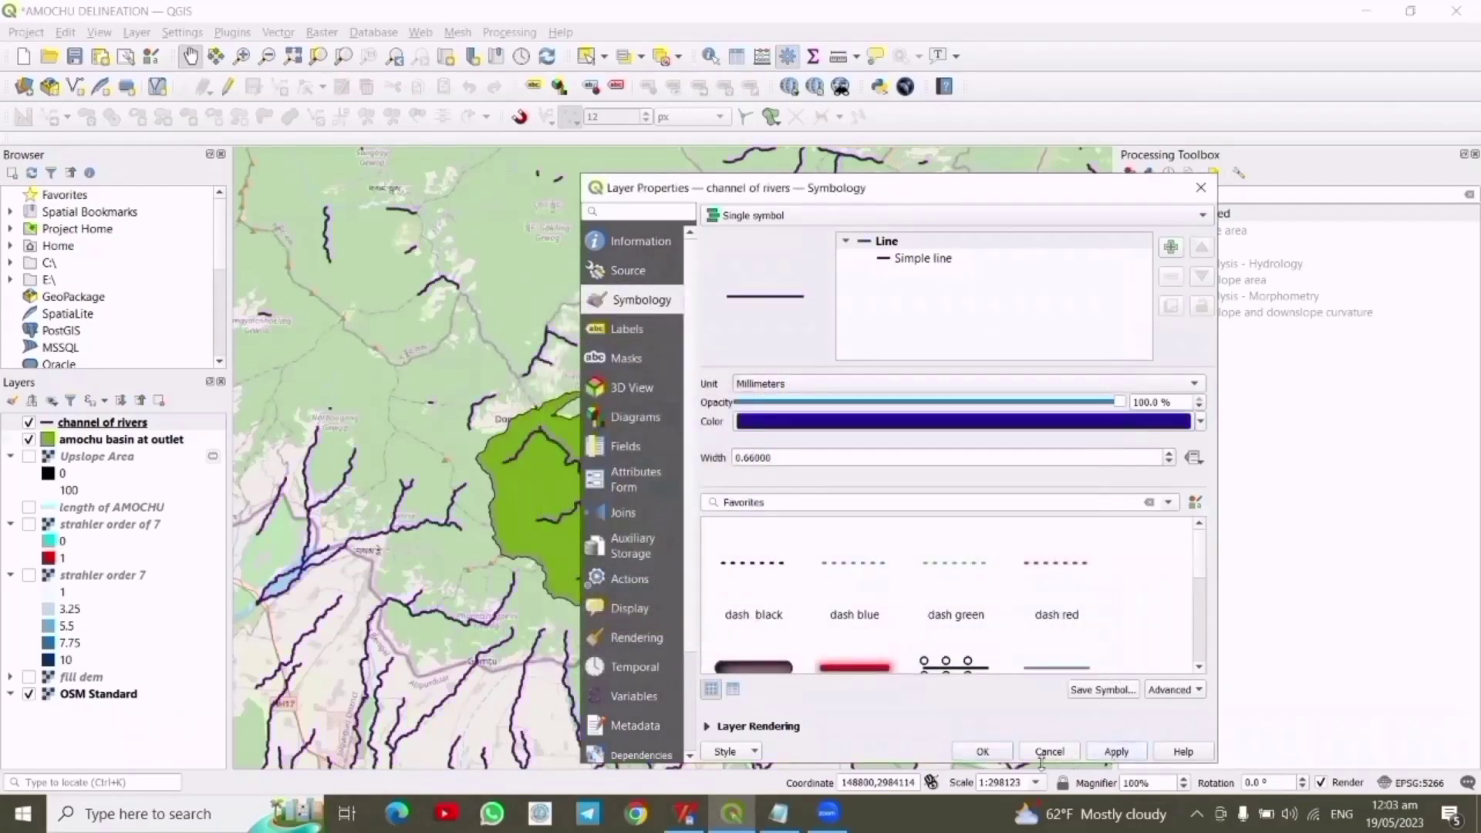
left_click(982, 750)
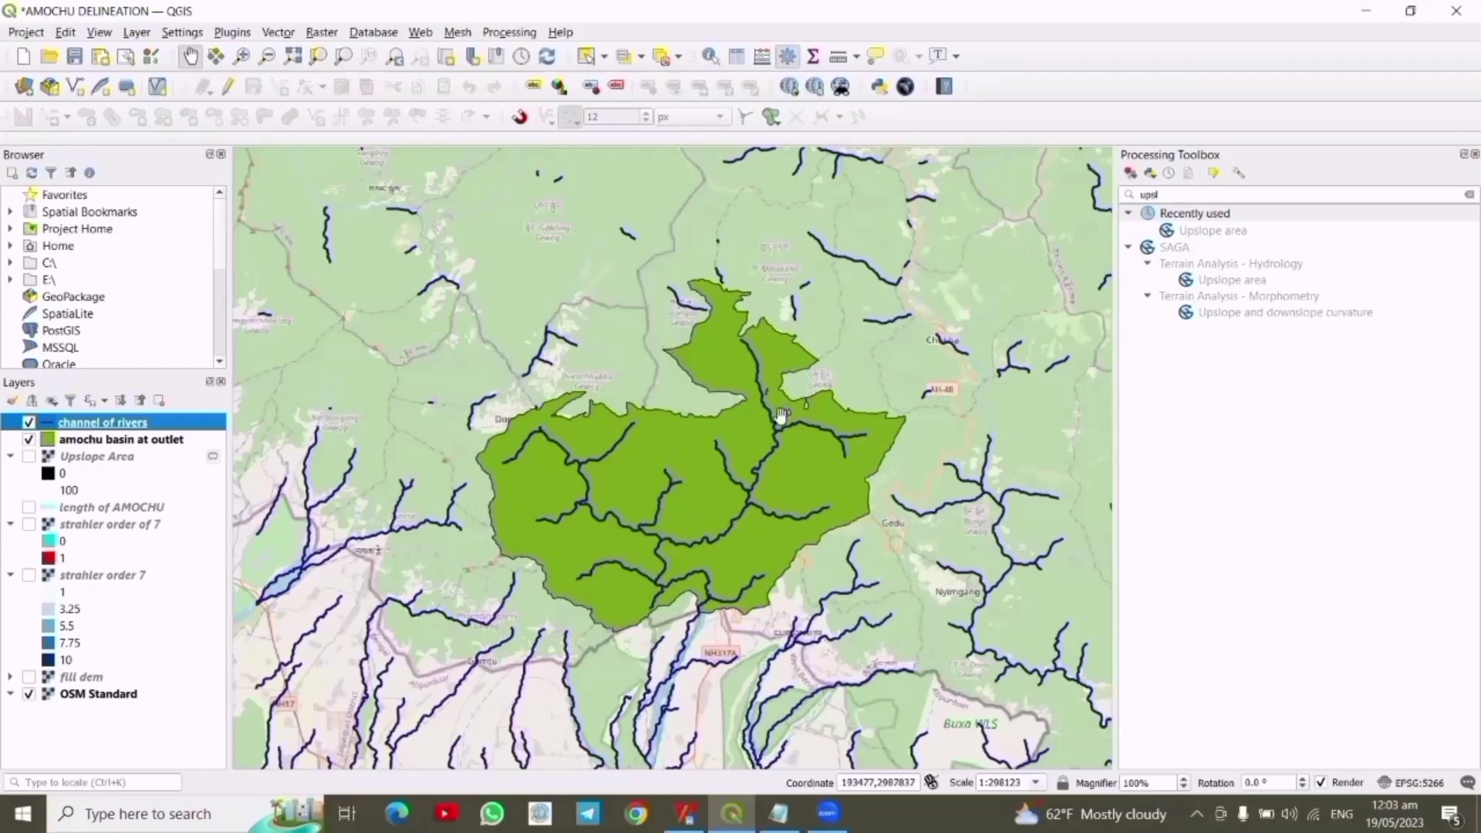
Search the processing tools for clip and open the SAGA Polygon clipping tool
left_click(1208, 195)
key("BackSpace")
key("BackSpace")
key("BackSpace")
key("BackSpace")
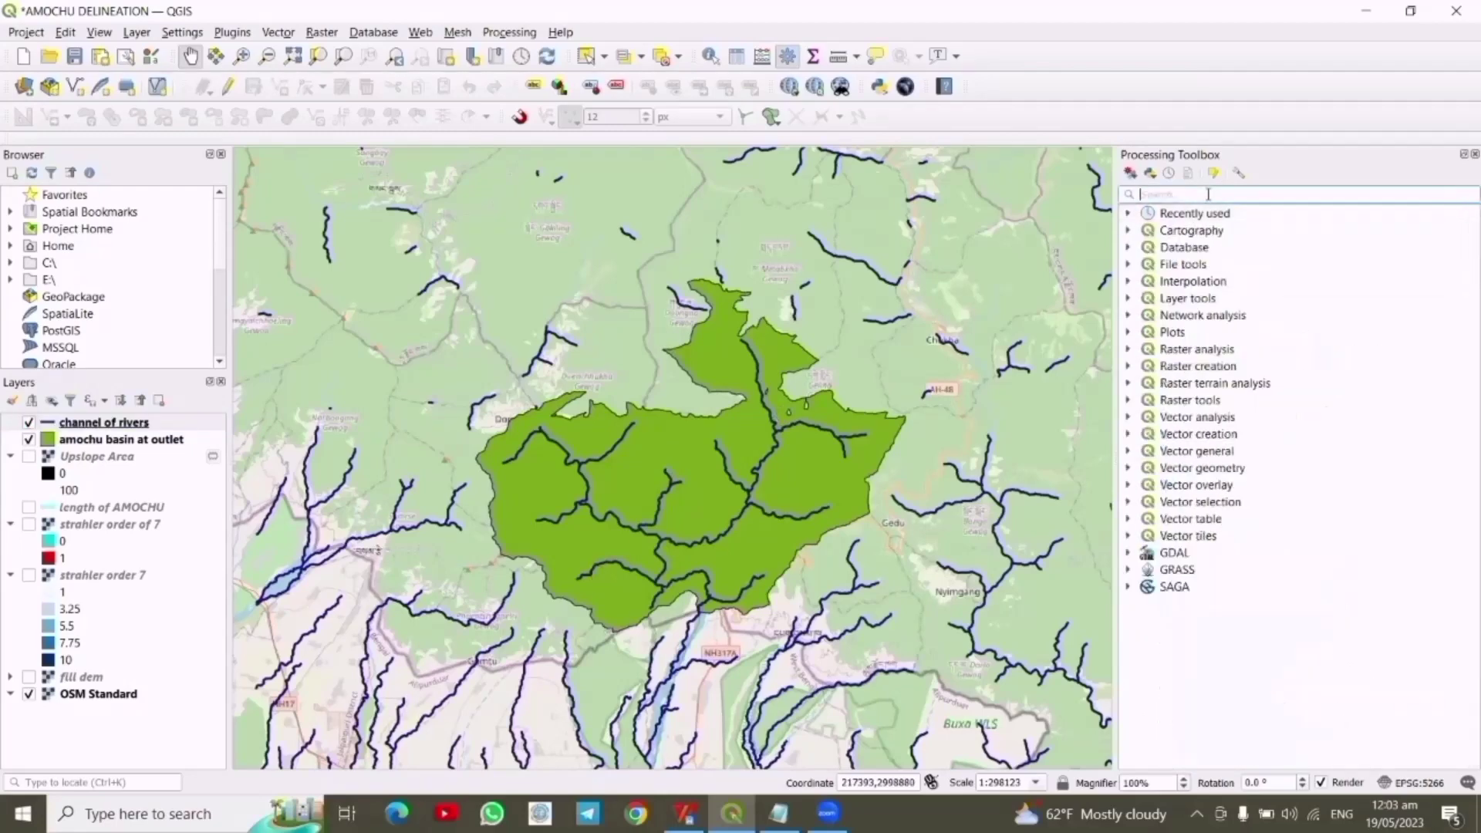
type("x")
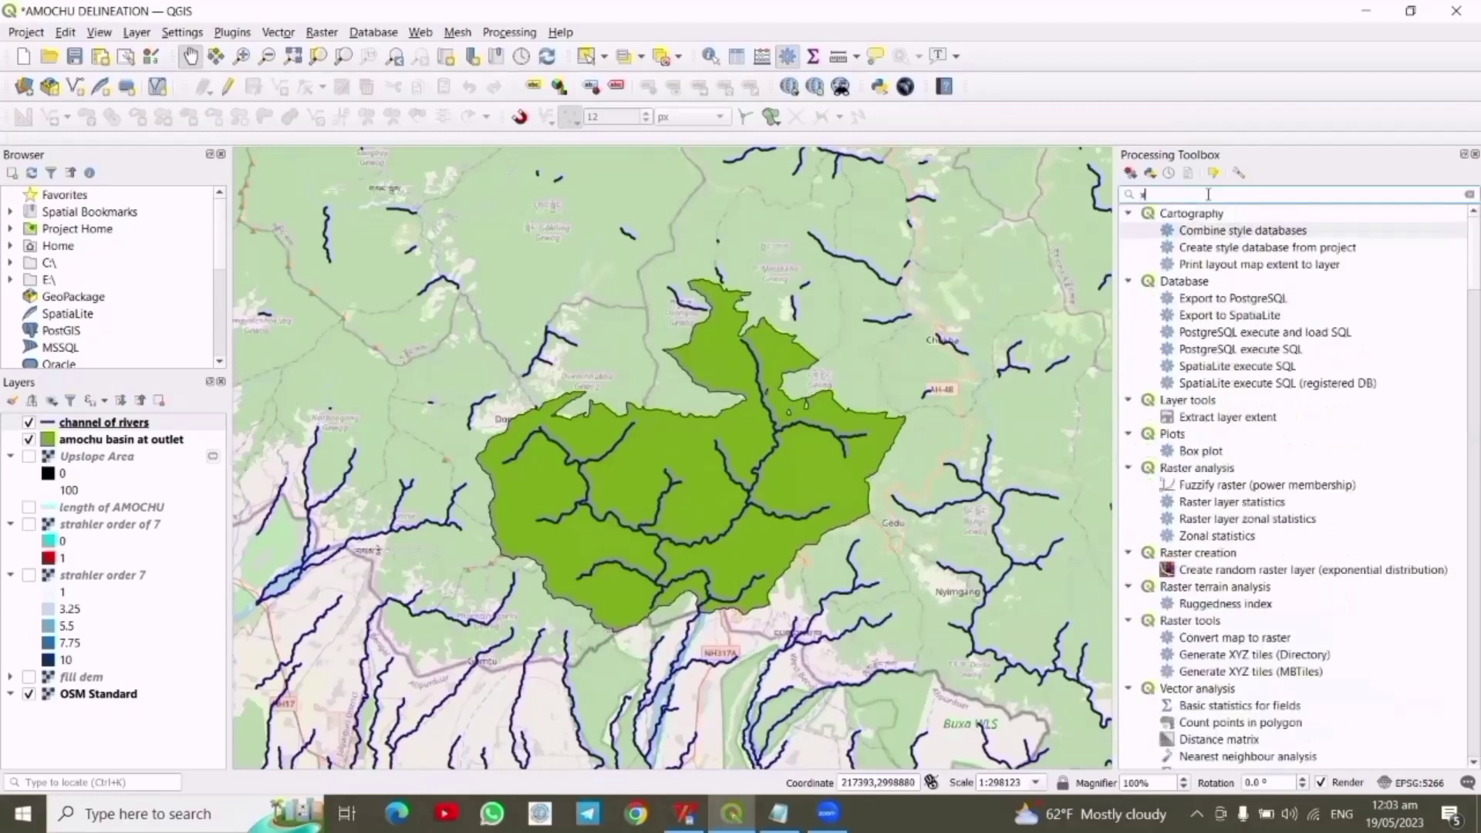
key("BackSpace")
type("clip")
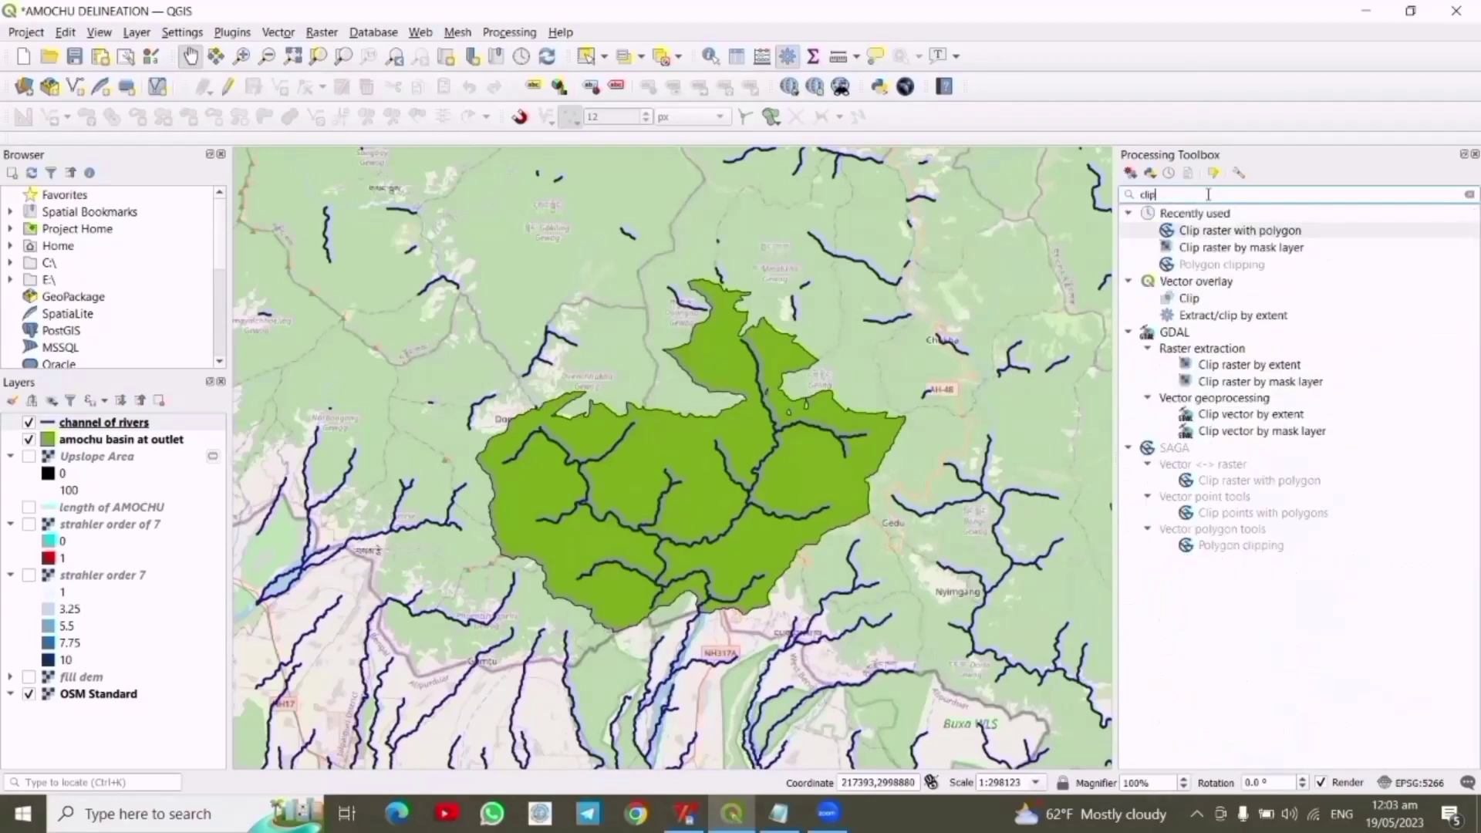
double_click(1234, 545)
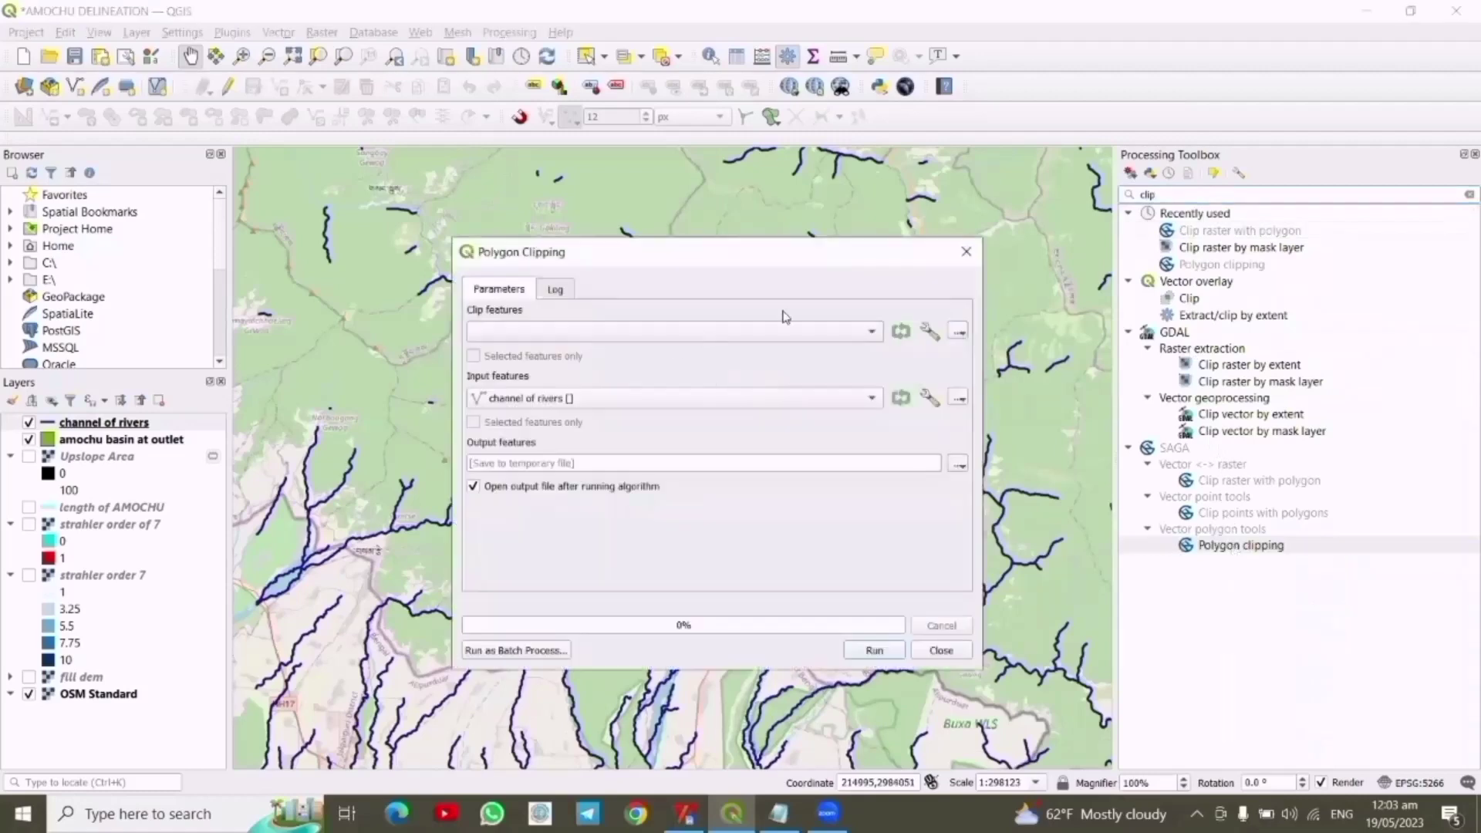
Set amochu basin at outlet as clip features and channel of rivers as input features, and choose saving the output to a file
left_click(872, 332)
left_click(713, 330)
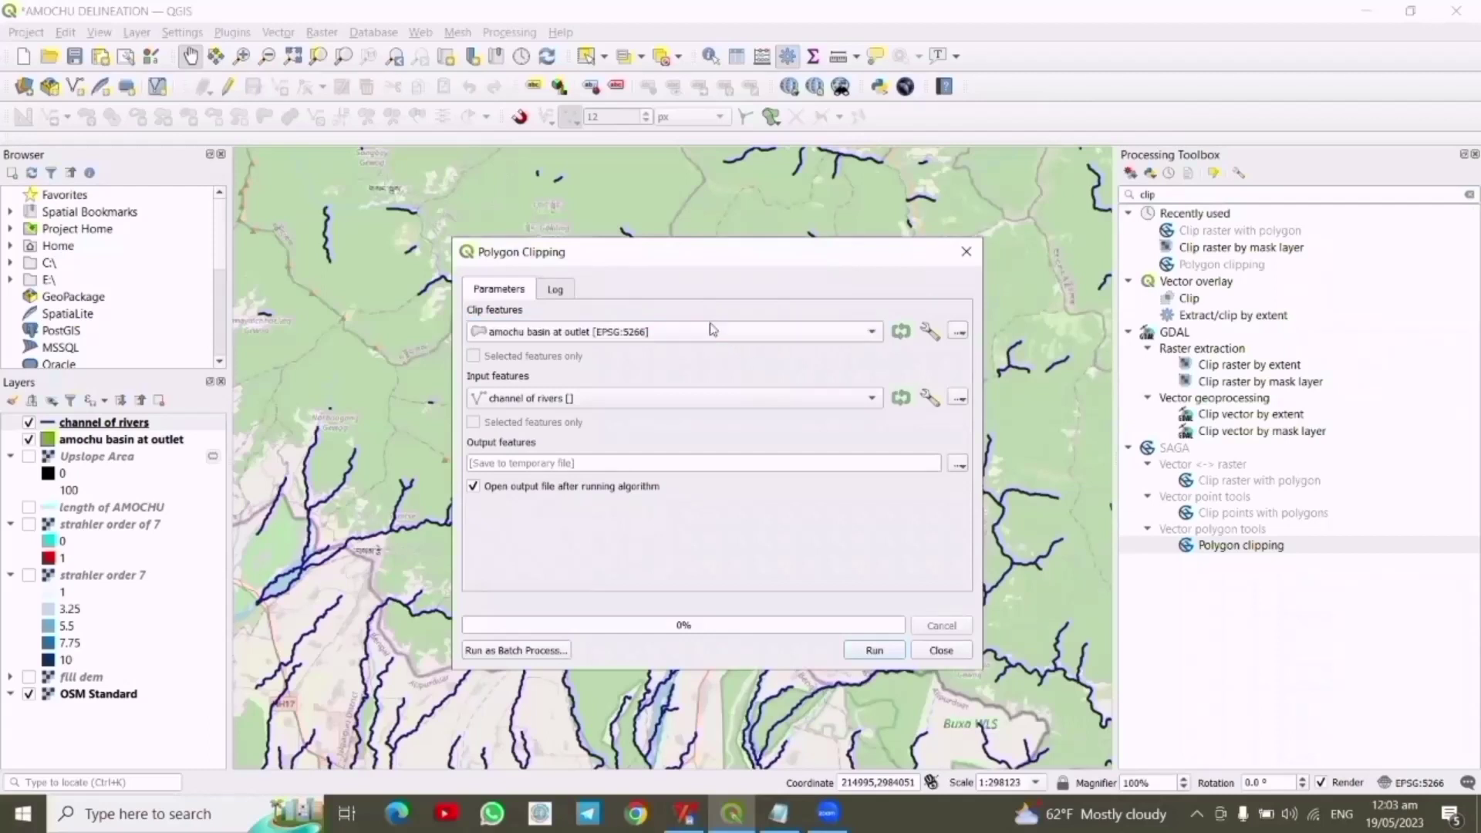
left_click(873, 402)
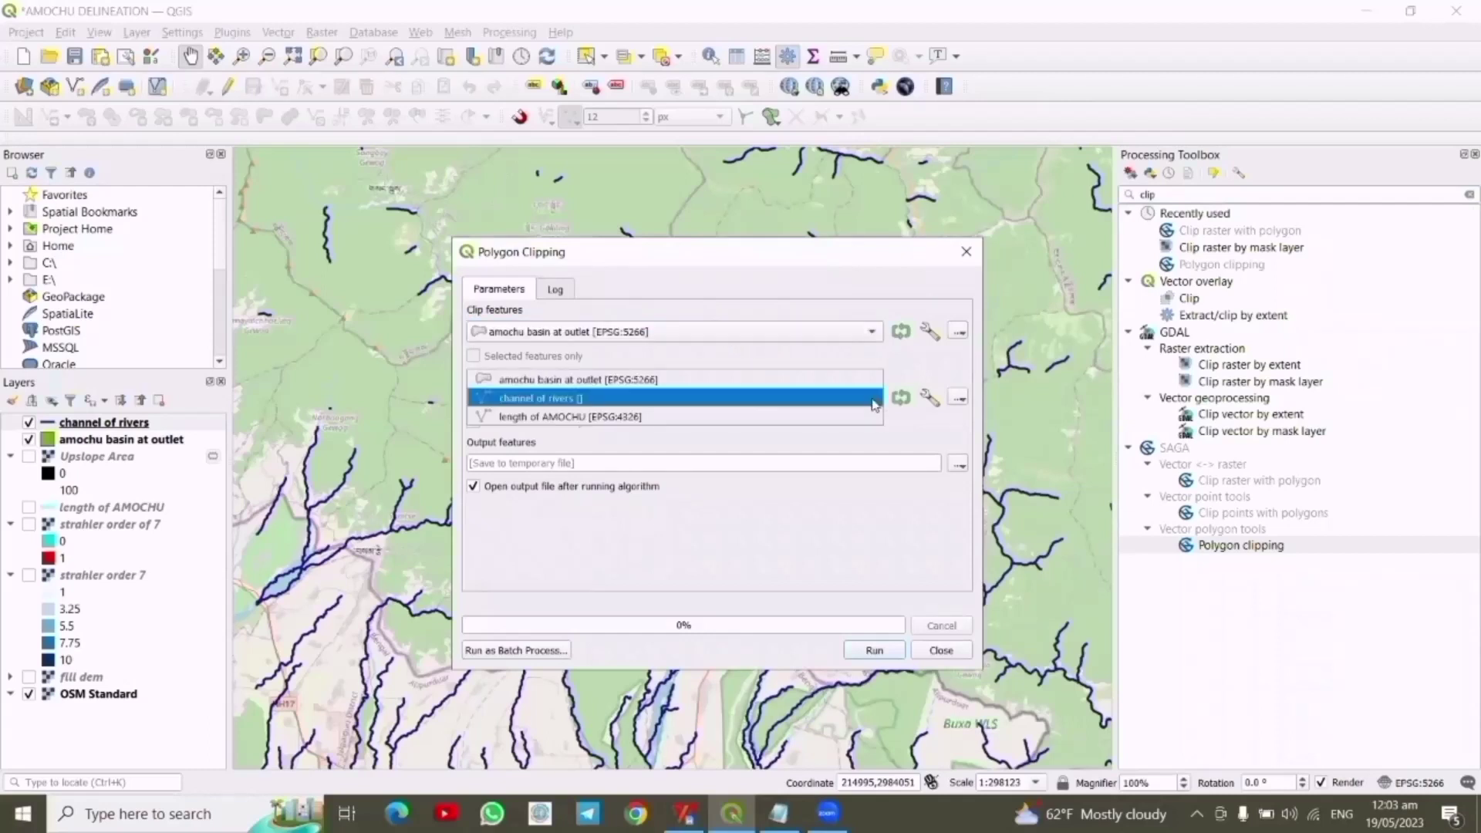
left_click(686, 397)
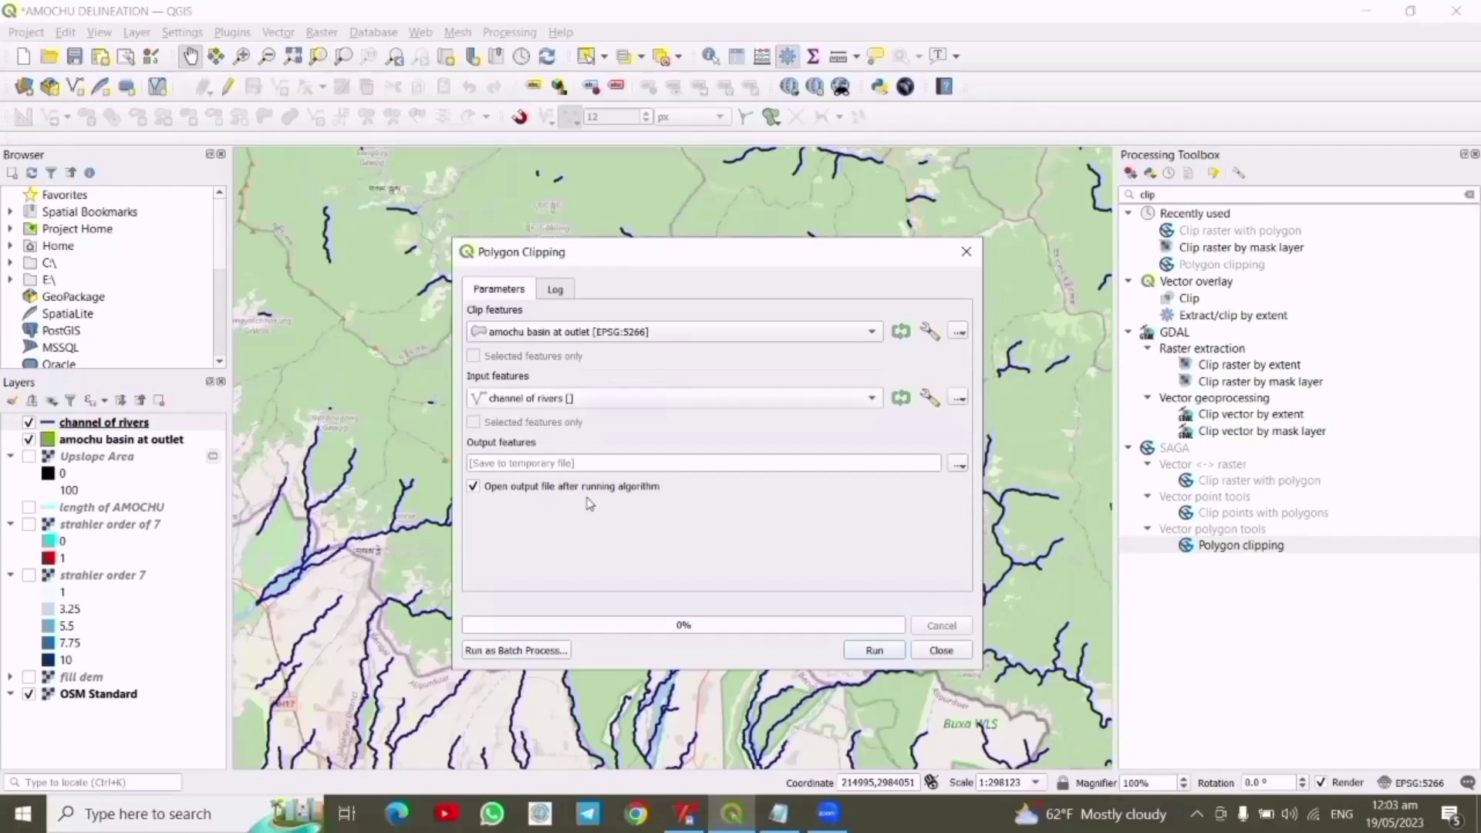
left_click(956, 465)
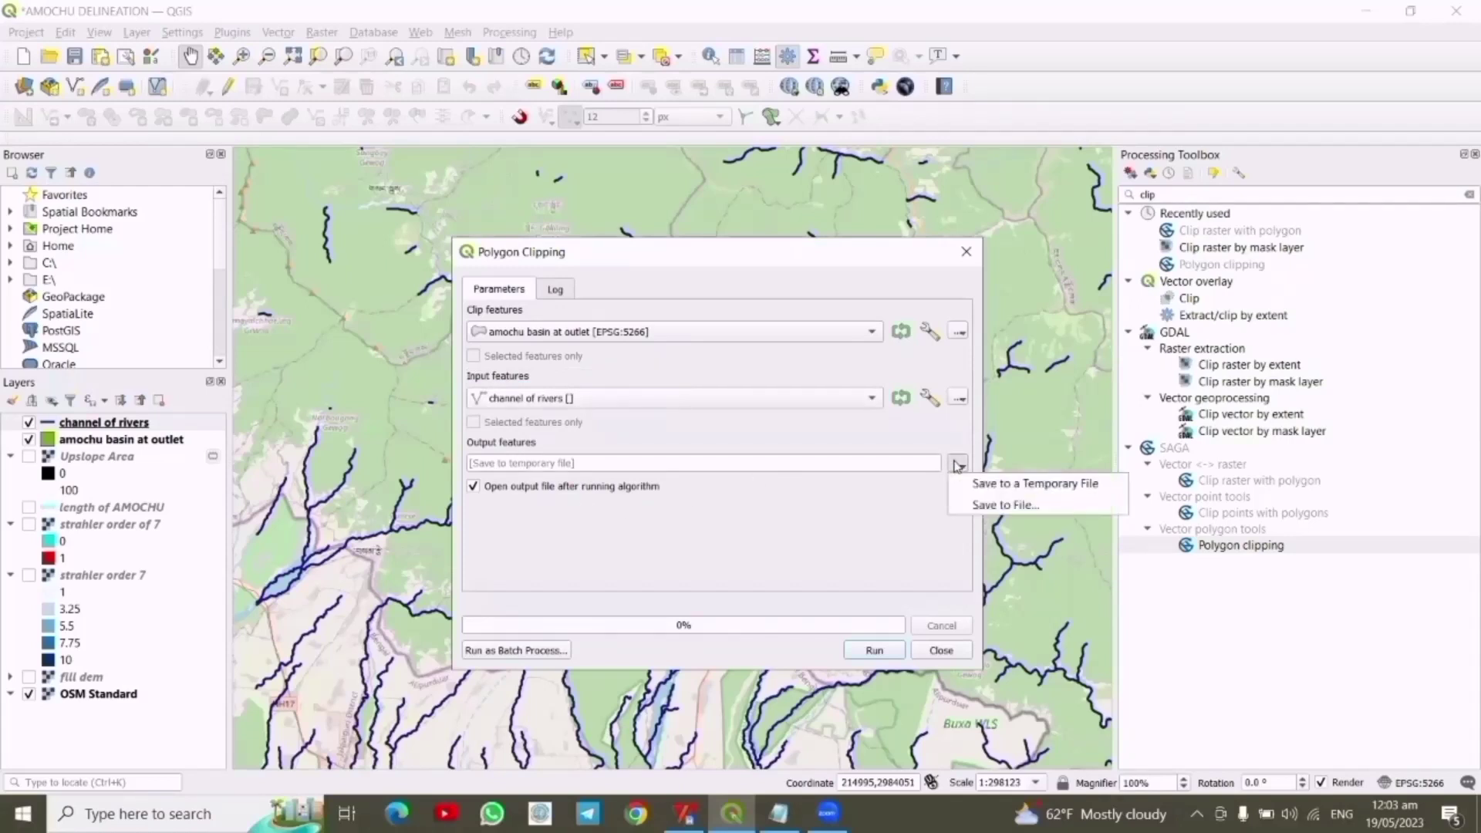
left_click(993, 503)
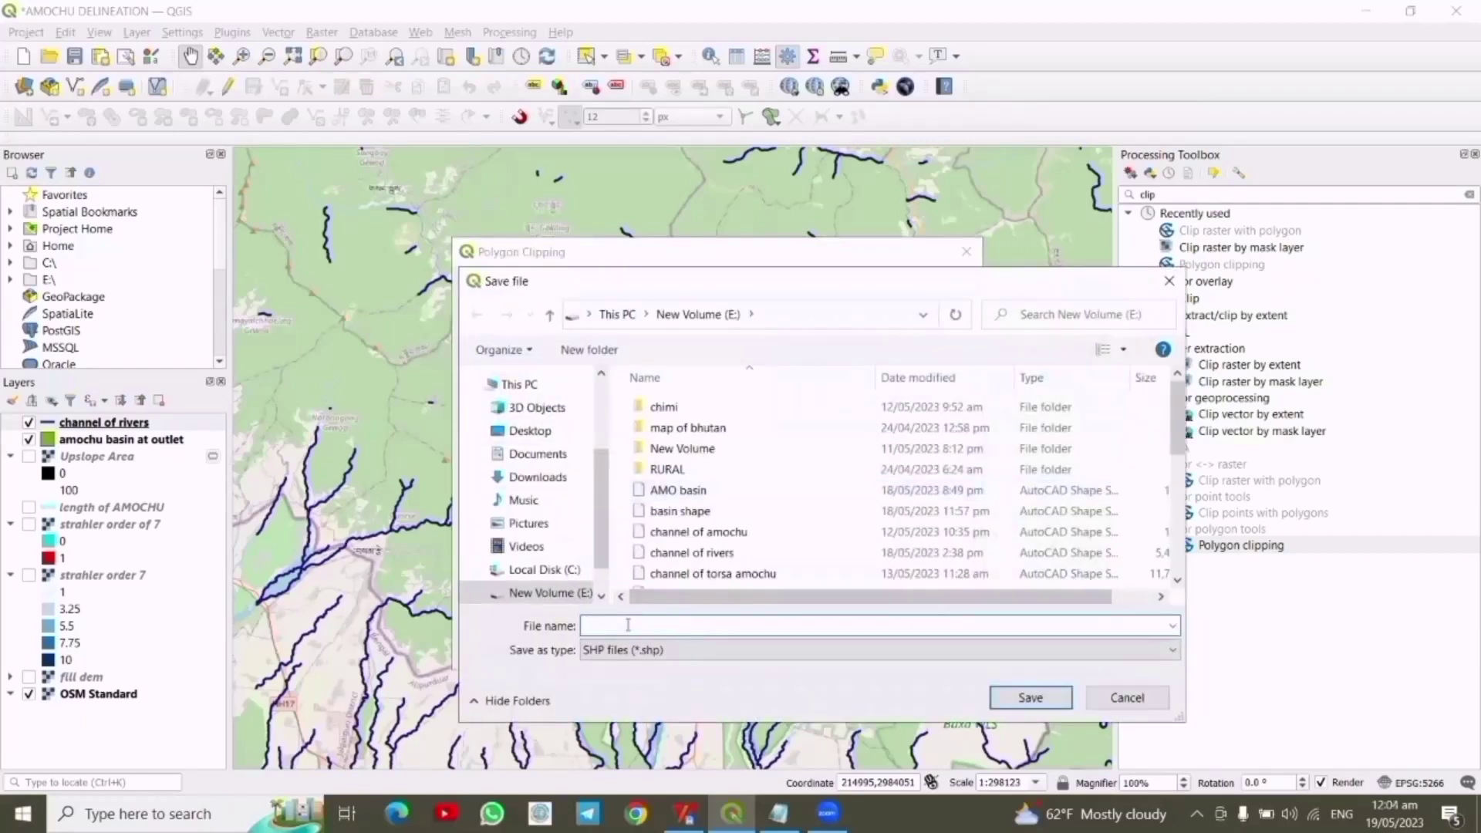
type("c")
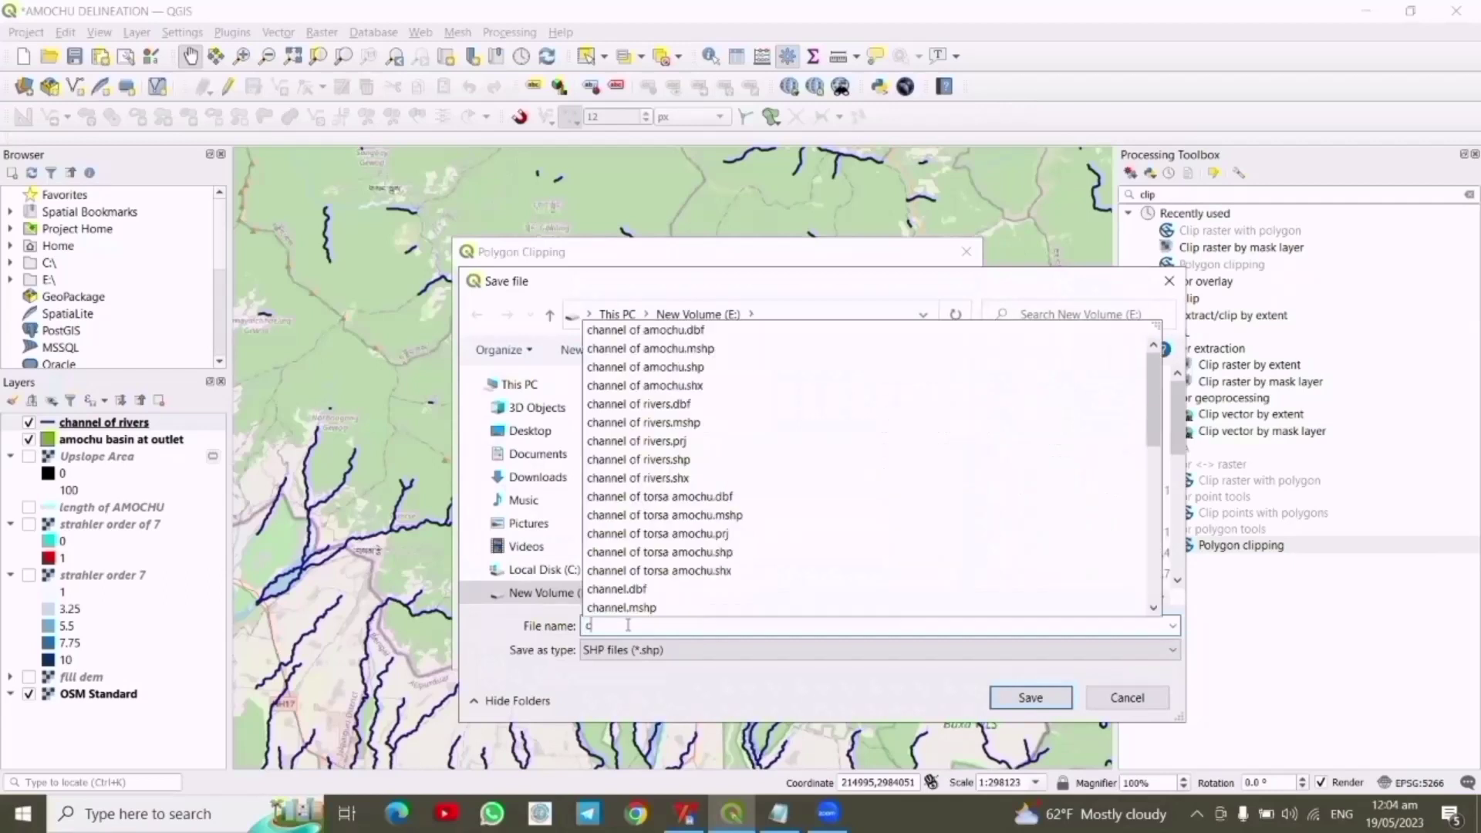
type("lipp")
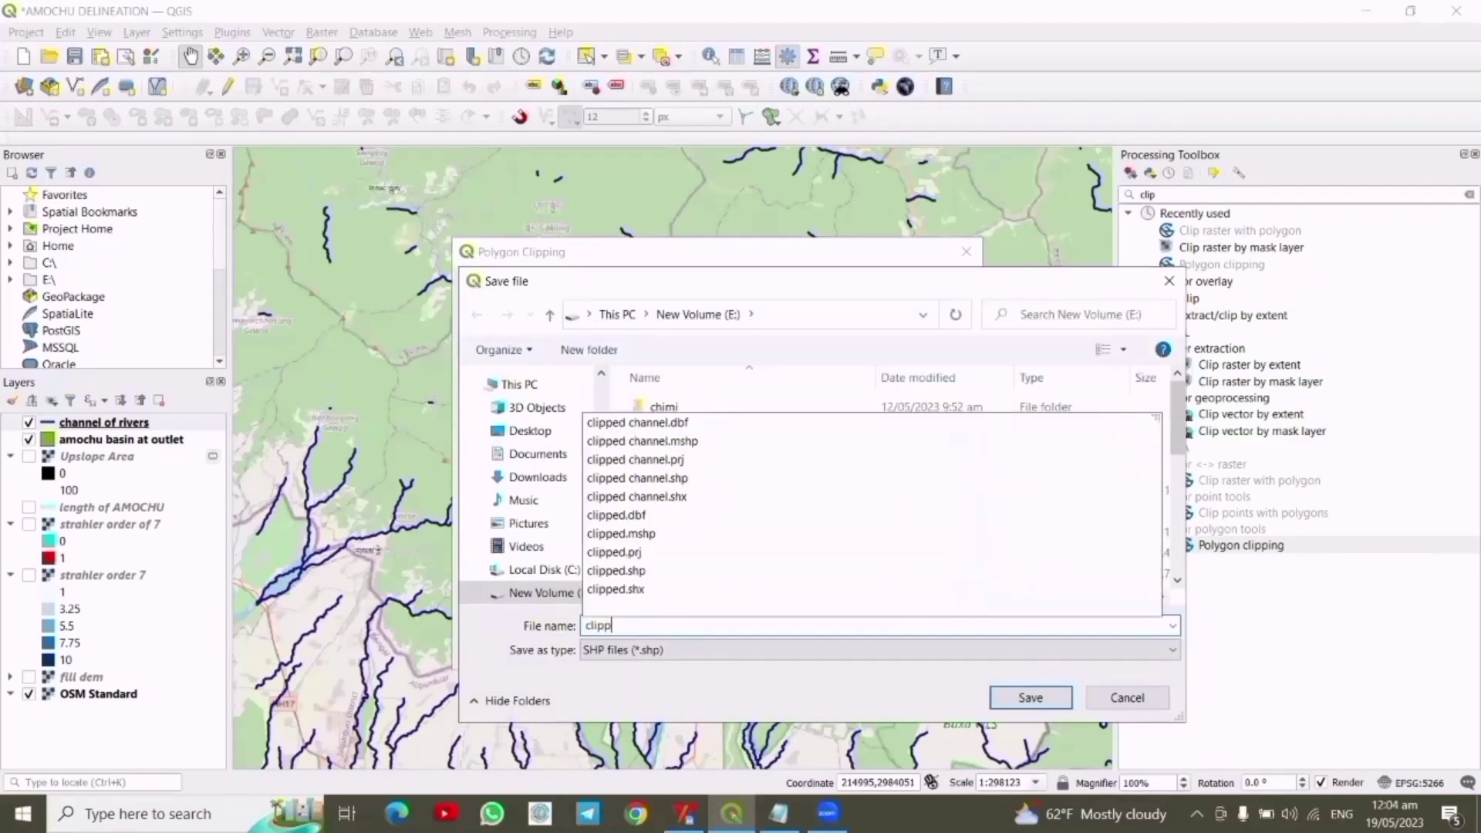
type("ed channe")
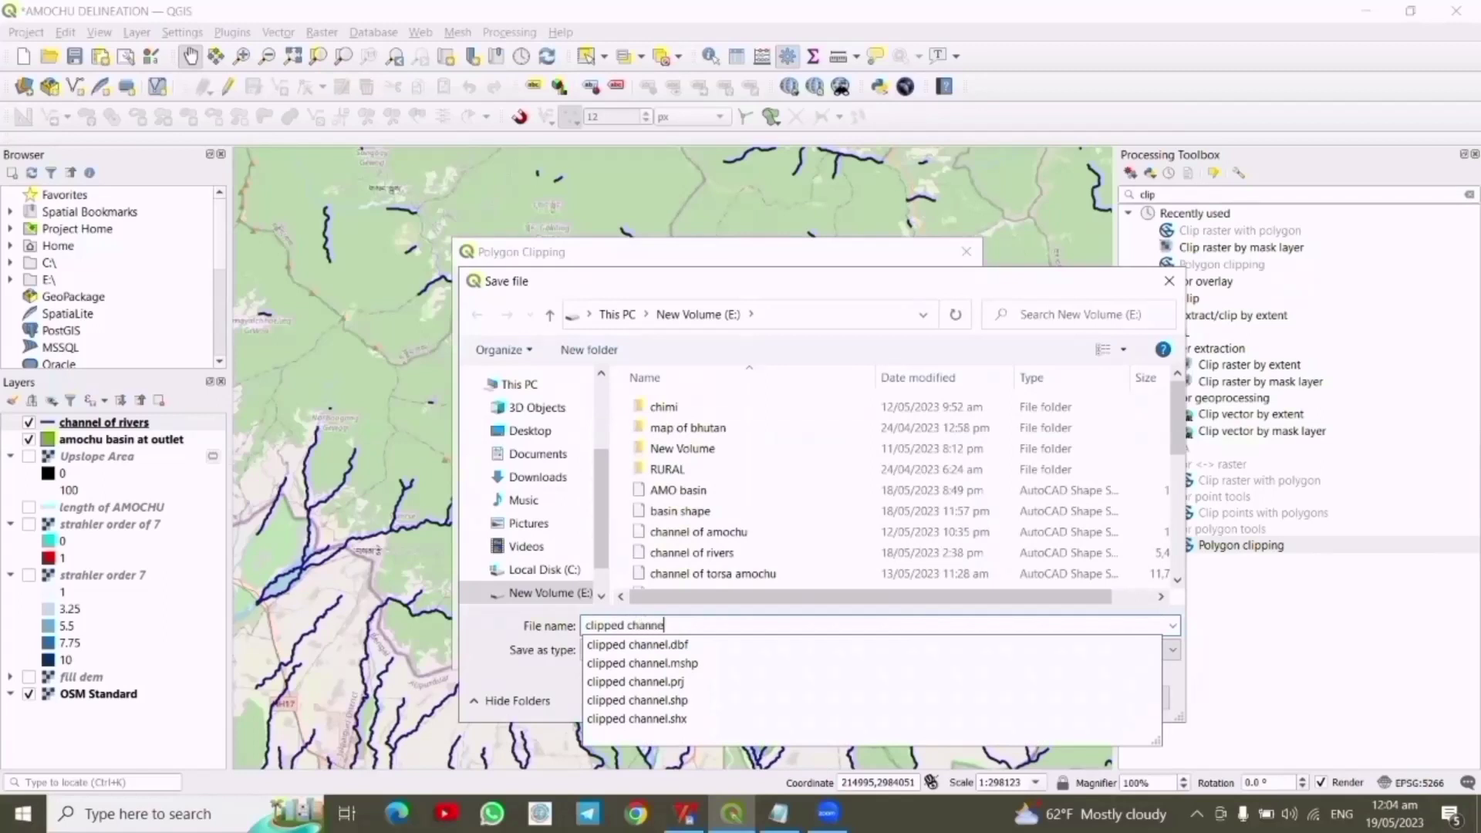
type("l")
key("Return")
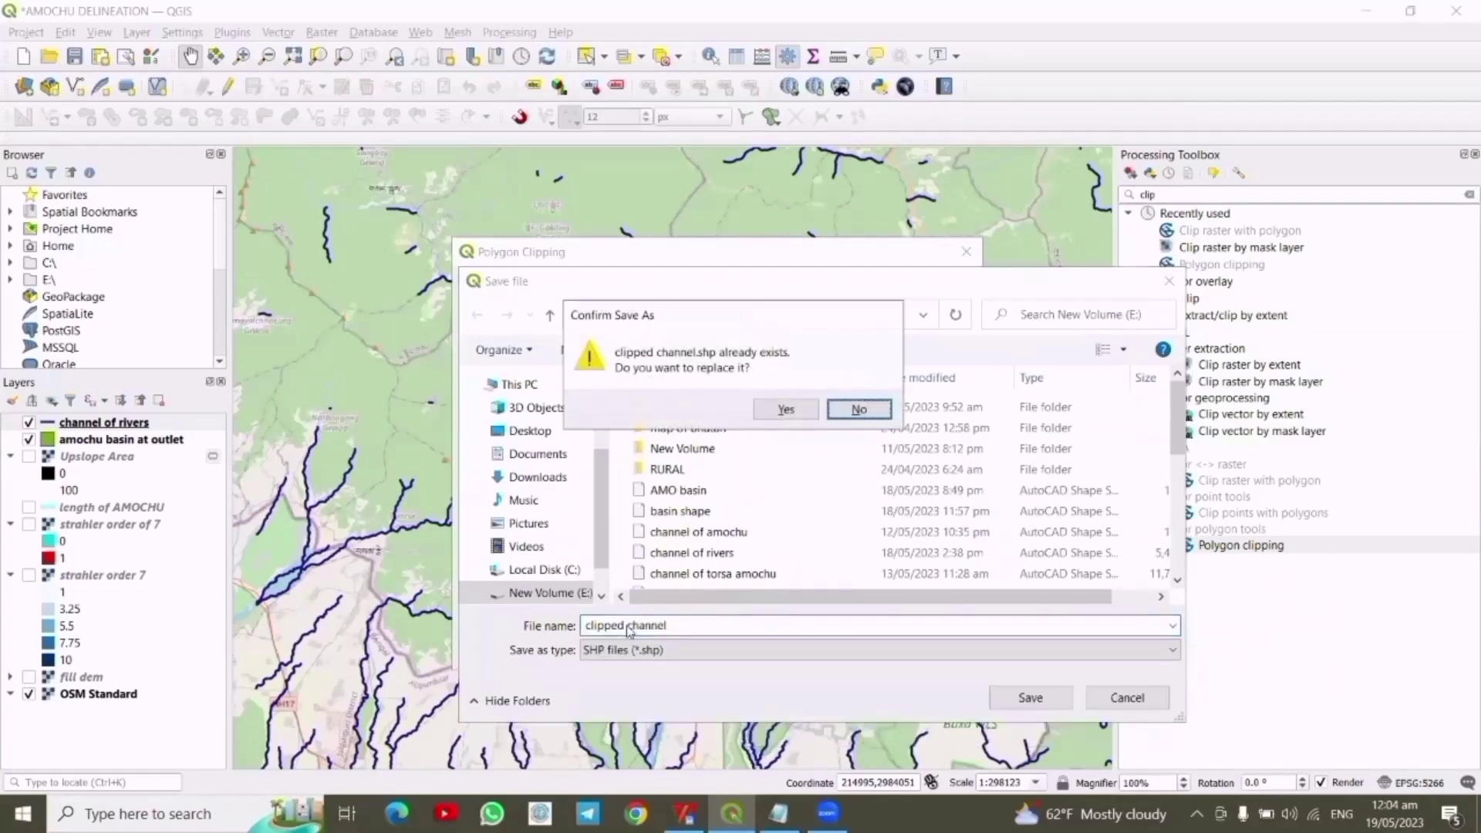
left_click(858, 409)
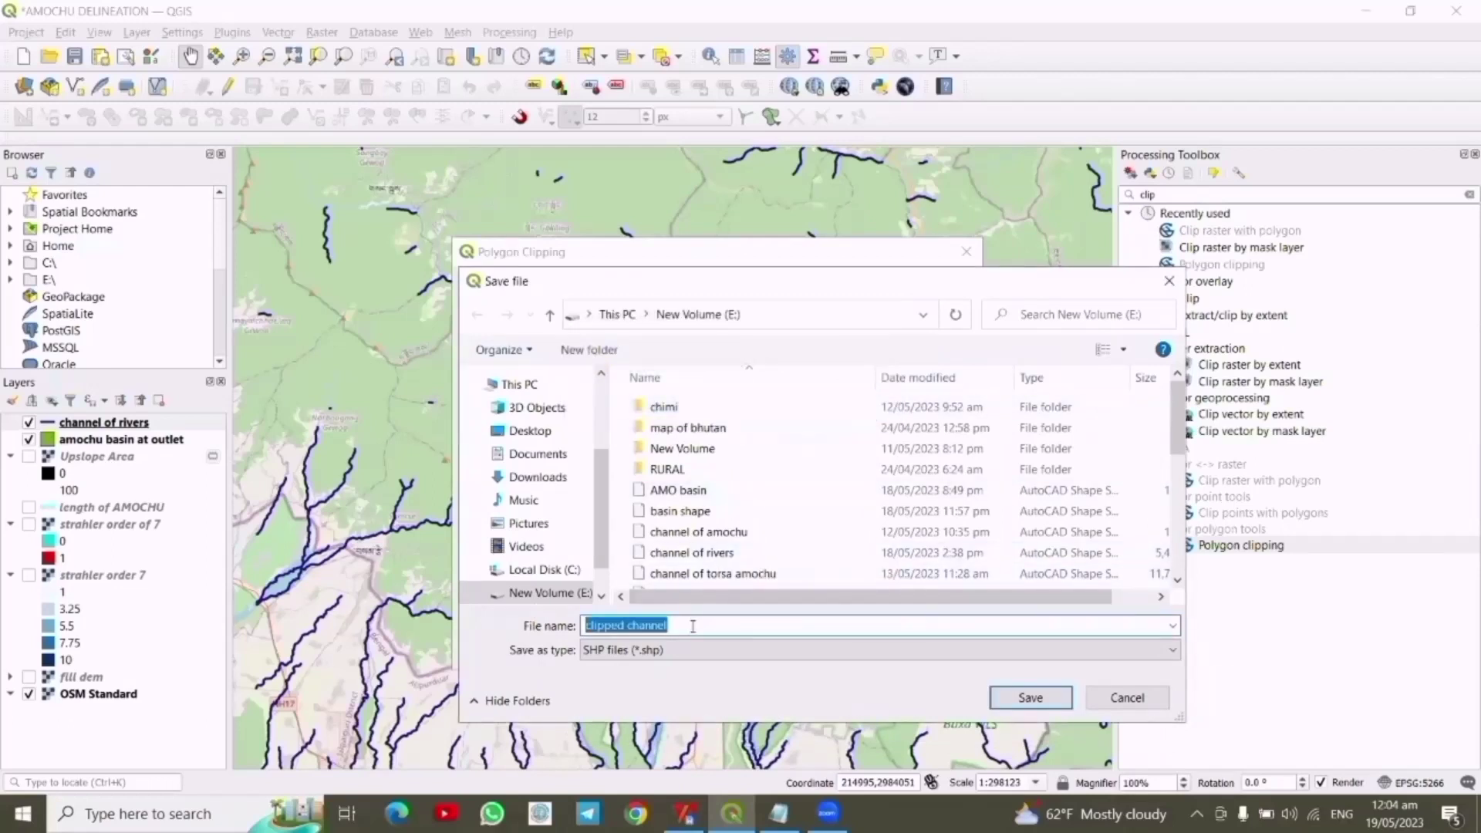
type("s")
key("BackSpace")
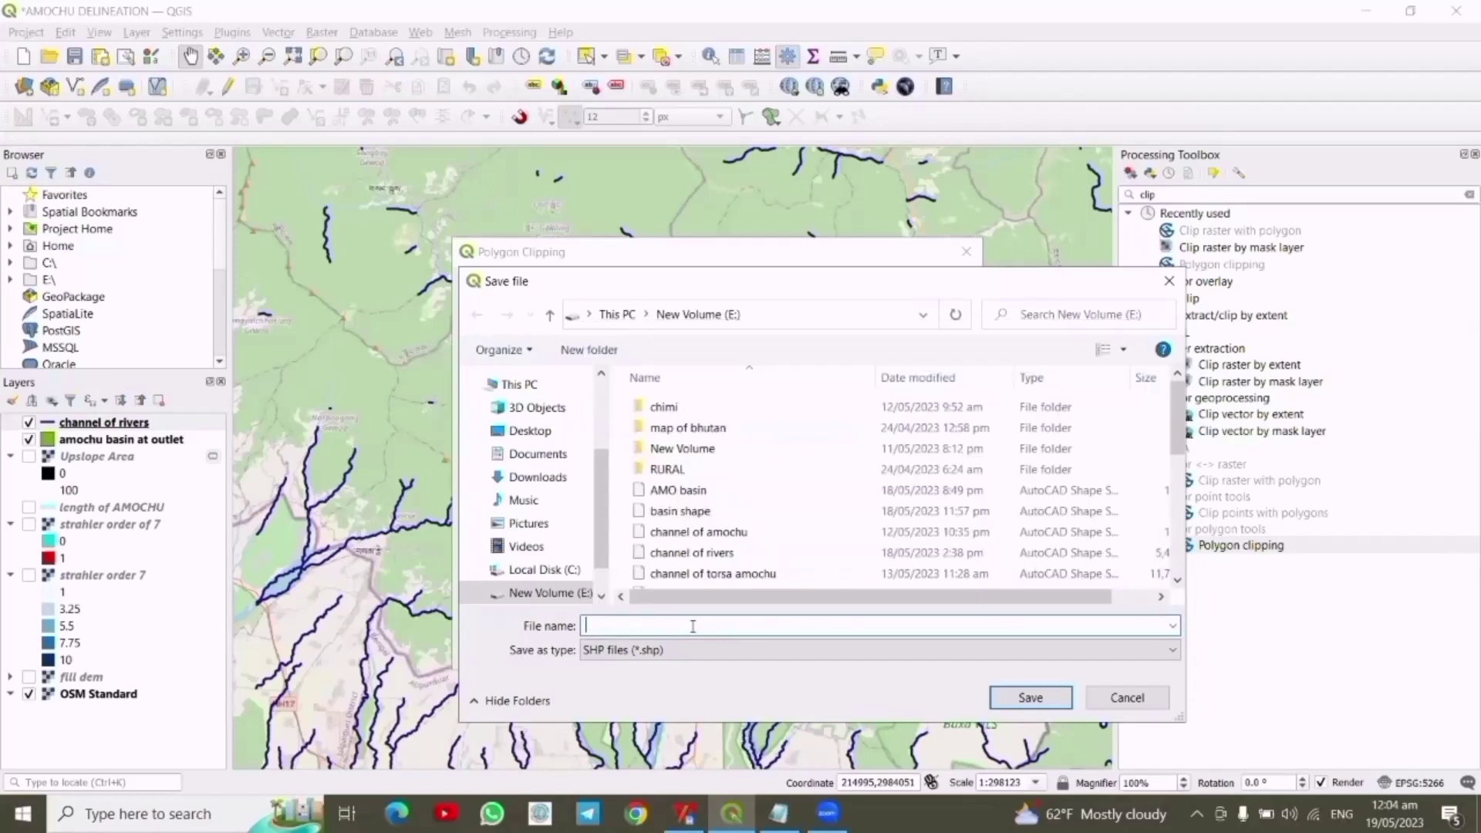
Name the output shapefile clipped amochu basin channel on the E: drive, run the polygon clipping and close the tool
type("clipp")
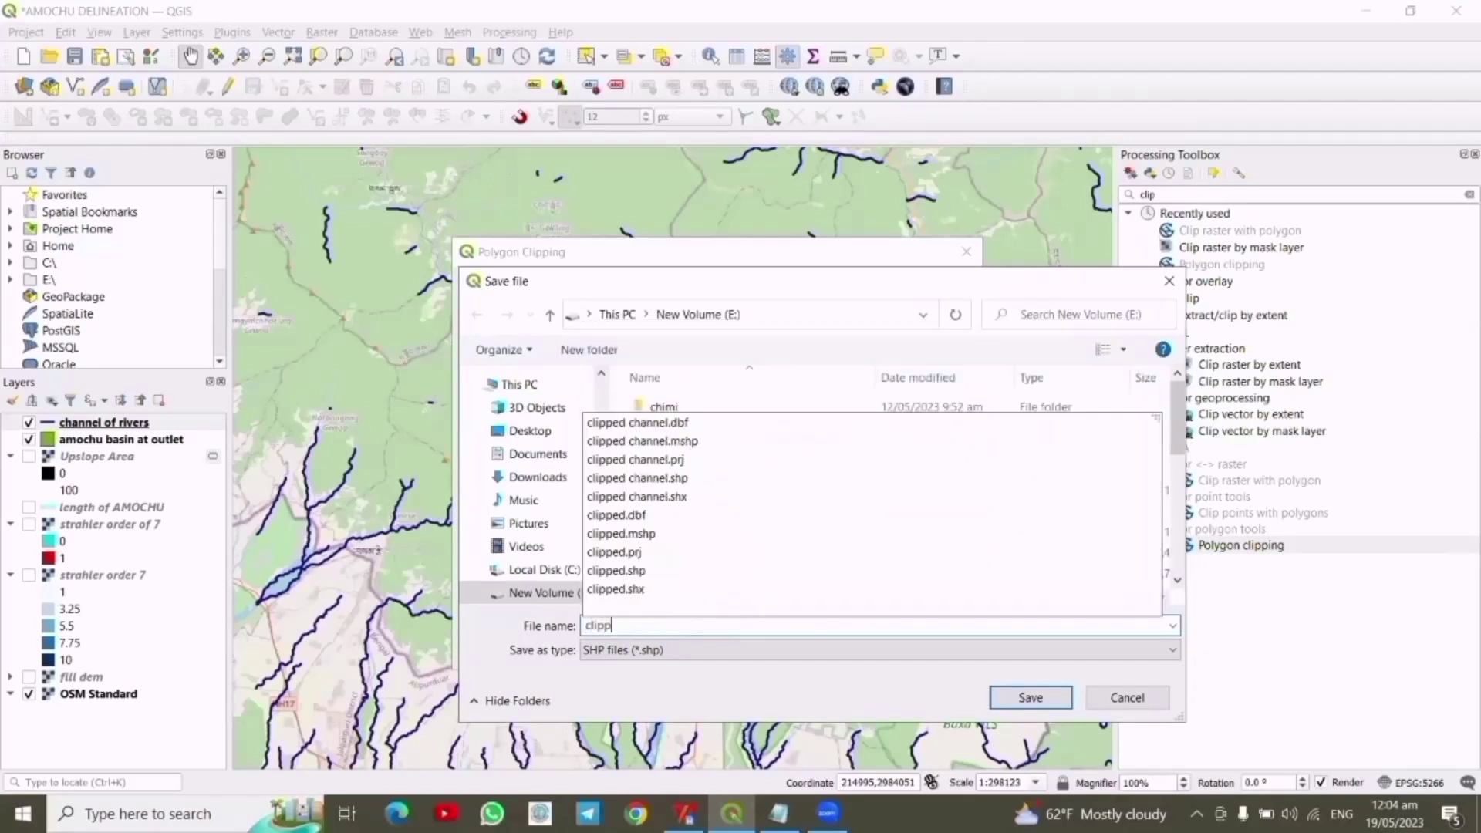
type("ed a")
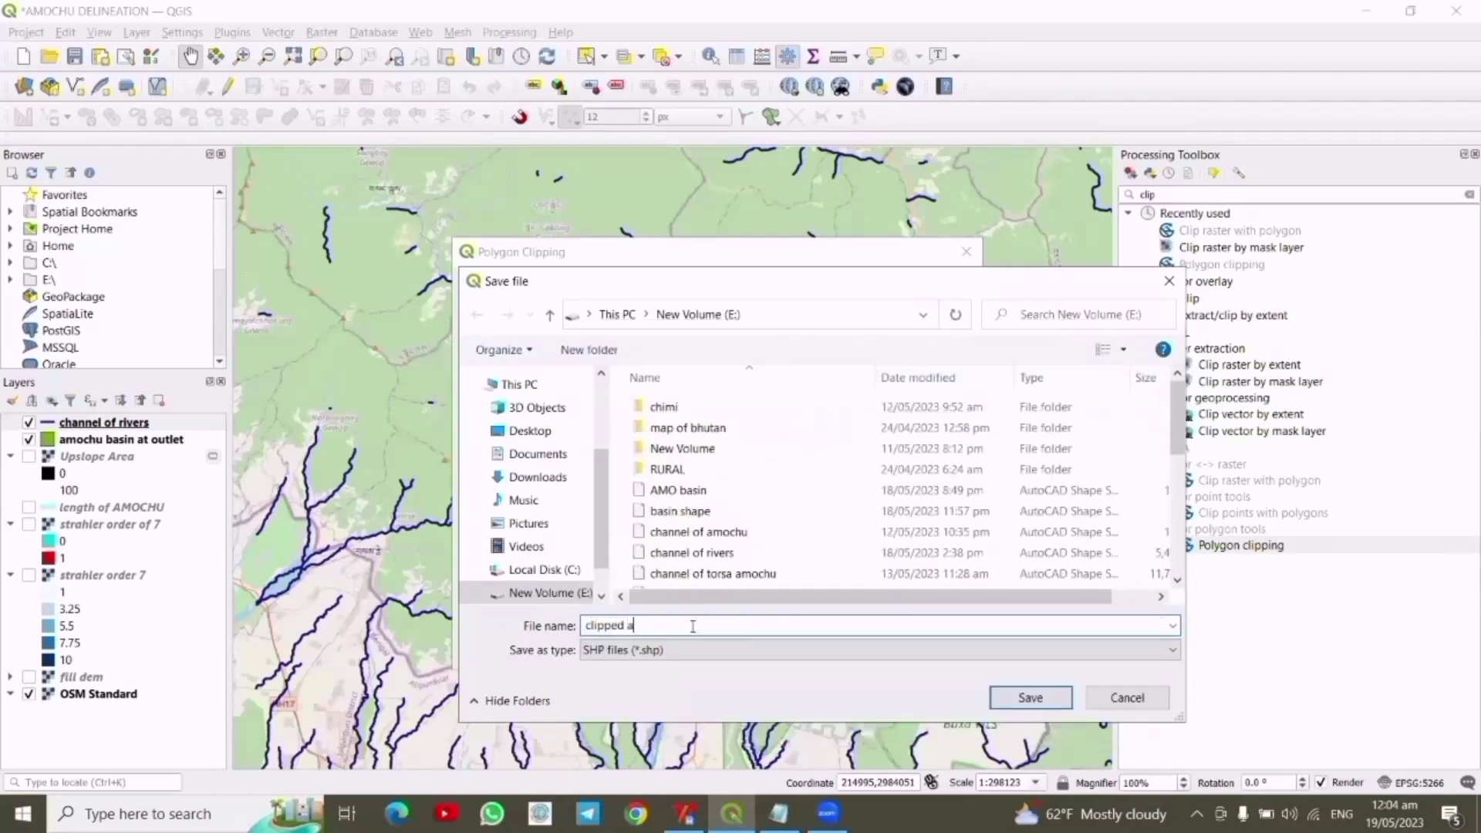
type("mochu basin channel")
left_click(1029, 696)
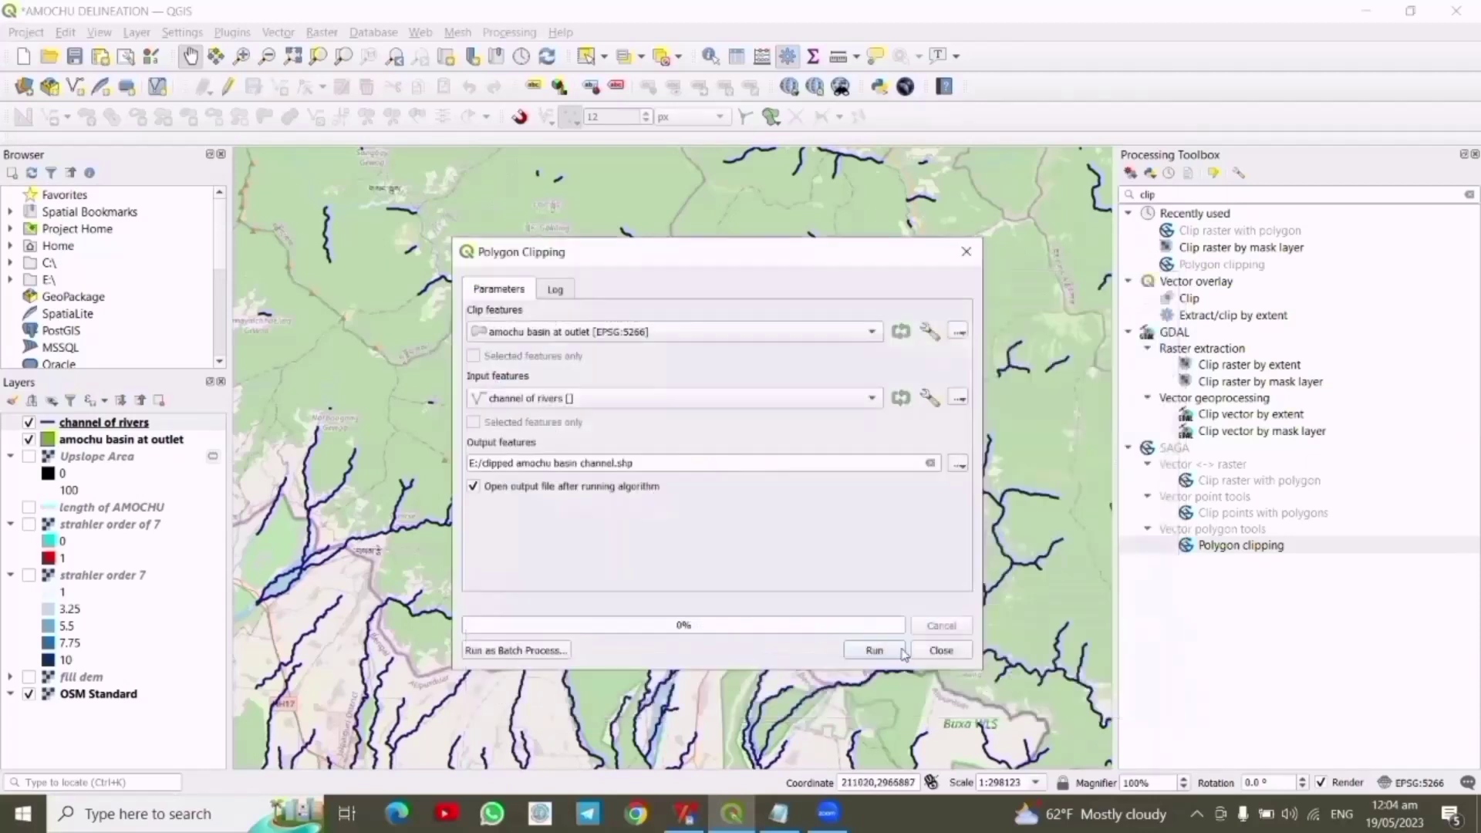
left_click(883, 652)
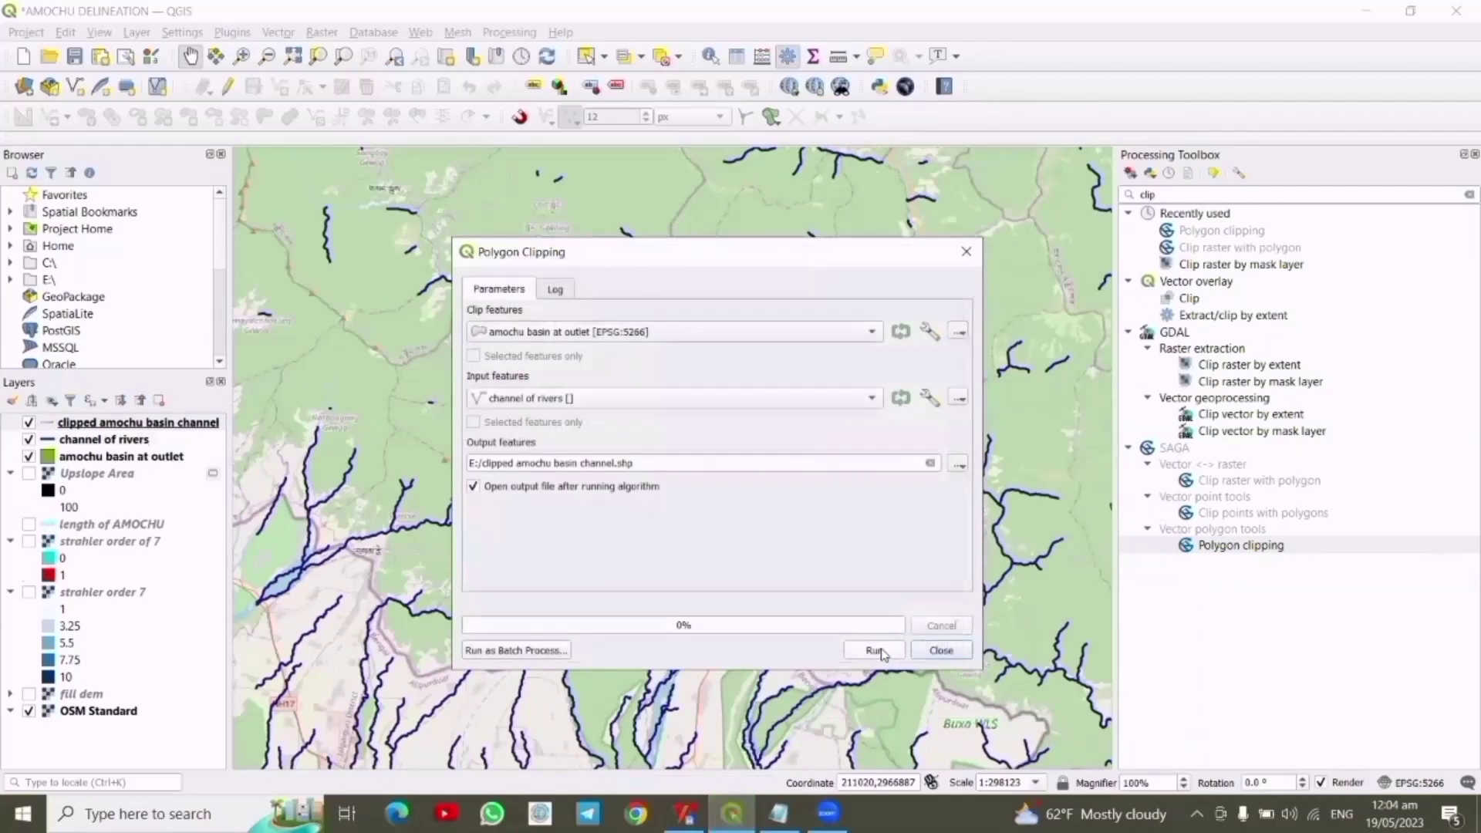
left_click(955, 651)
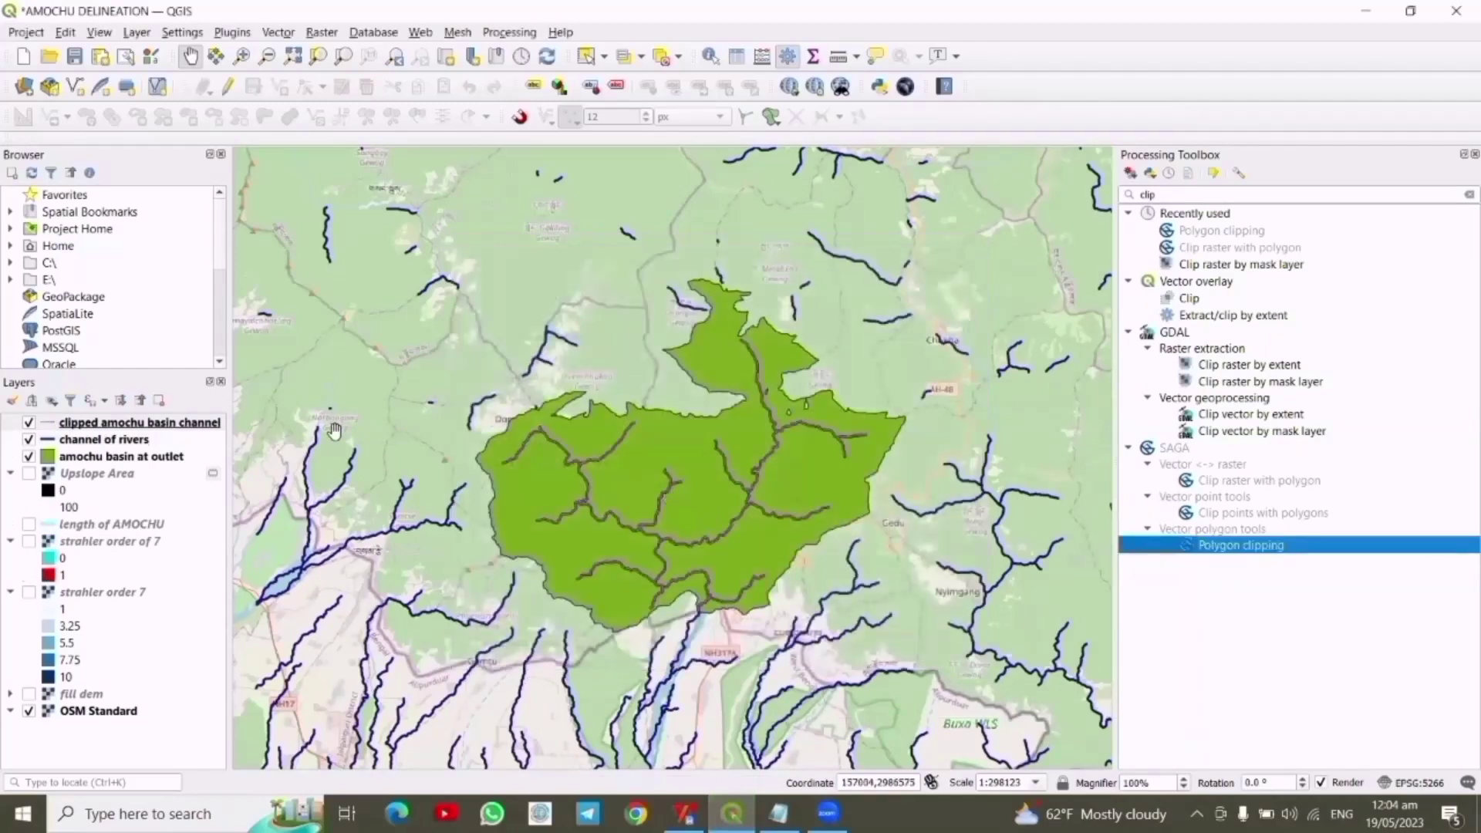
Hide the channel of rivers and OSM Standard layers, keeping the basin and clipped channel layers visible
left_click(29, 439)
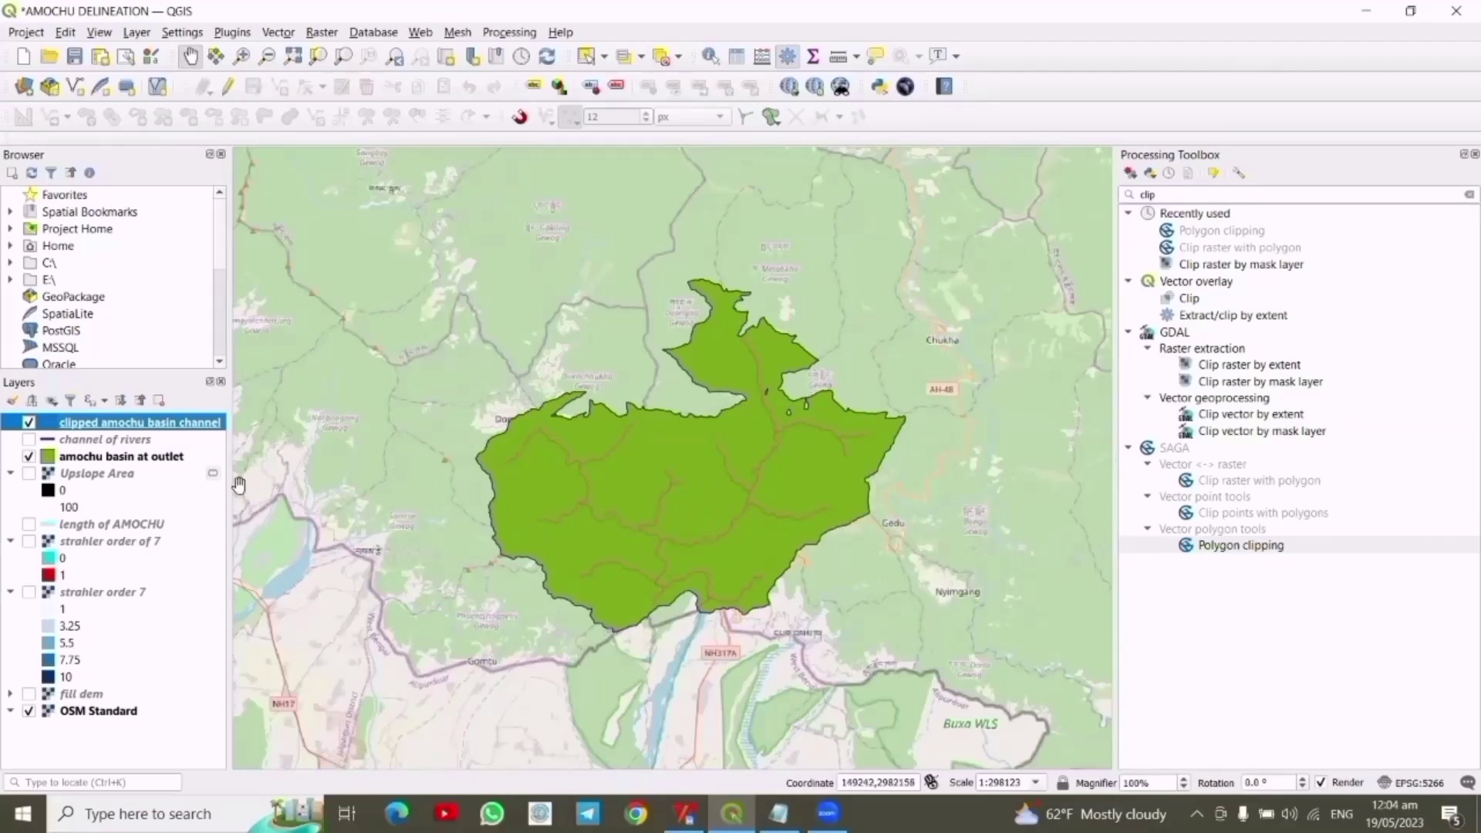
left_click(29, 456)
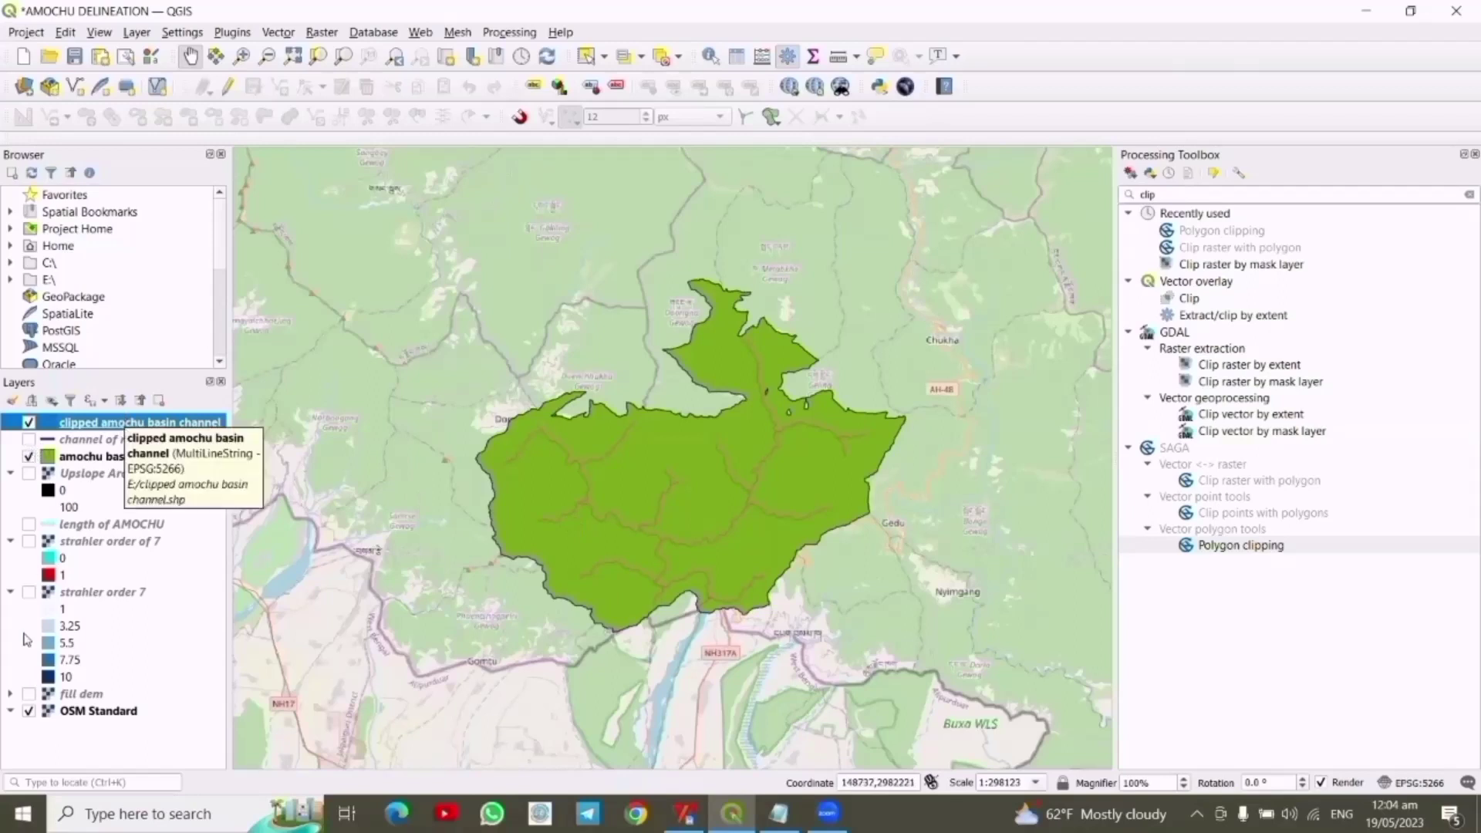
left_click(29, 710)
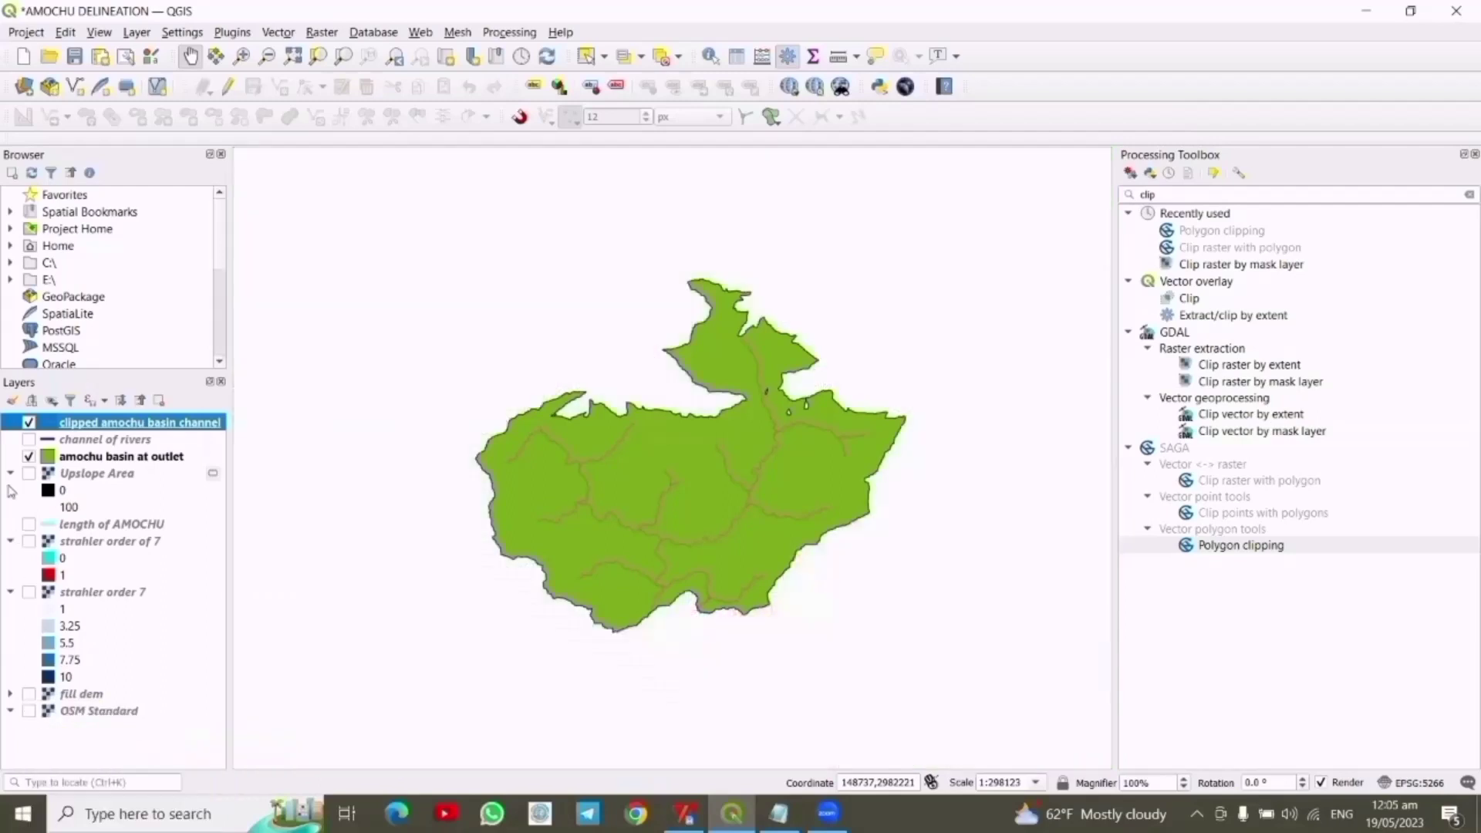
Change the line colour of the clipped amochu basin channel layer to purple, RGB 109, 56, 207, and apply it
double_click(100, 428)
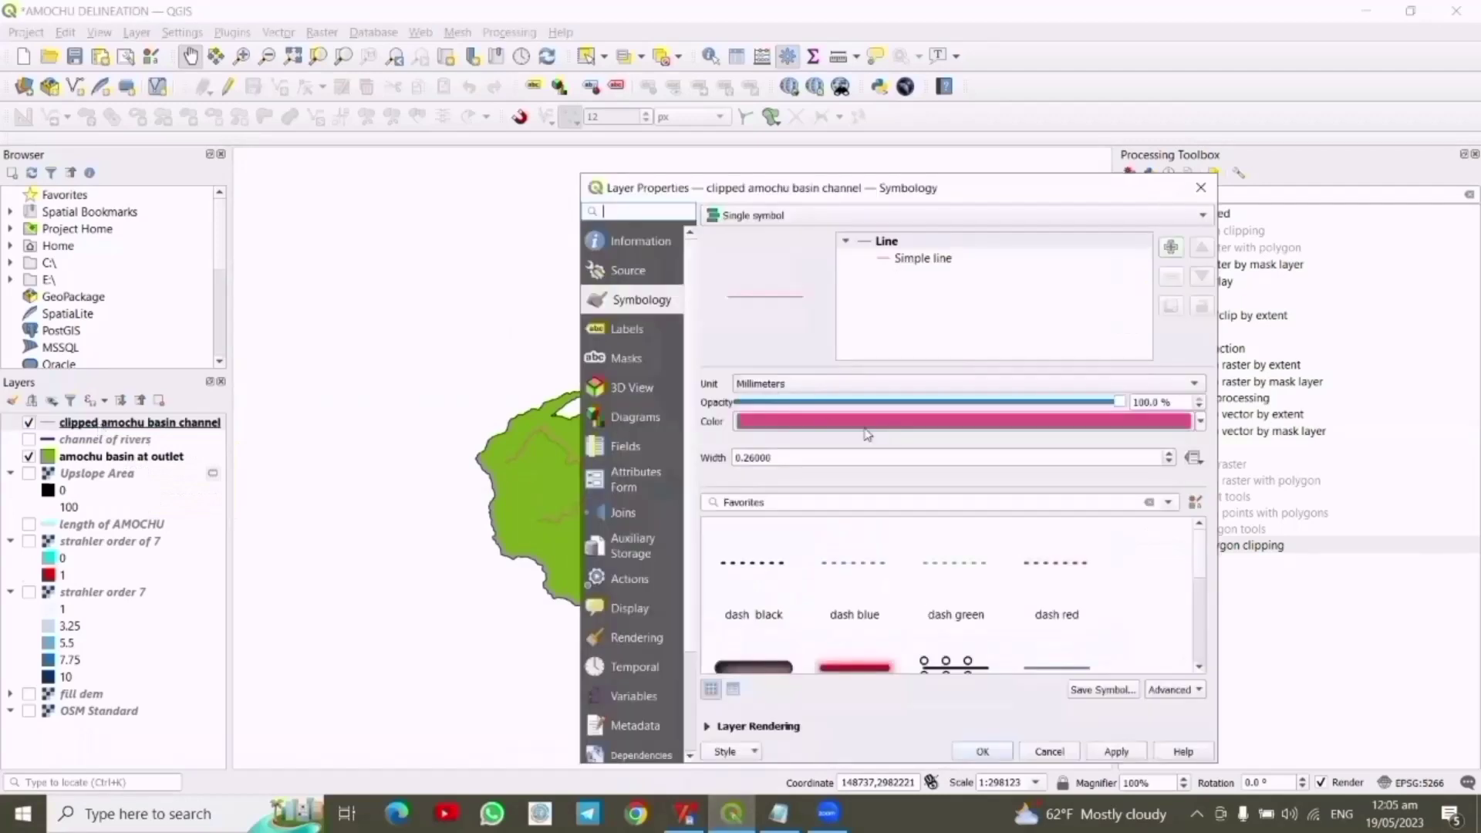
left_click(1026, 426)
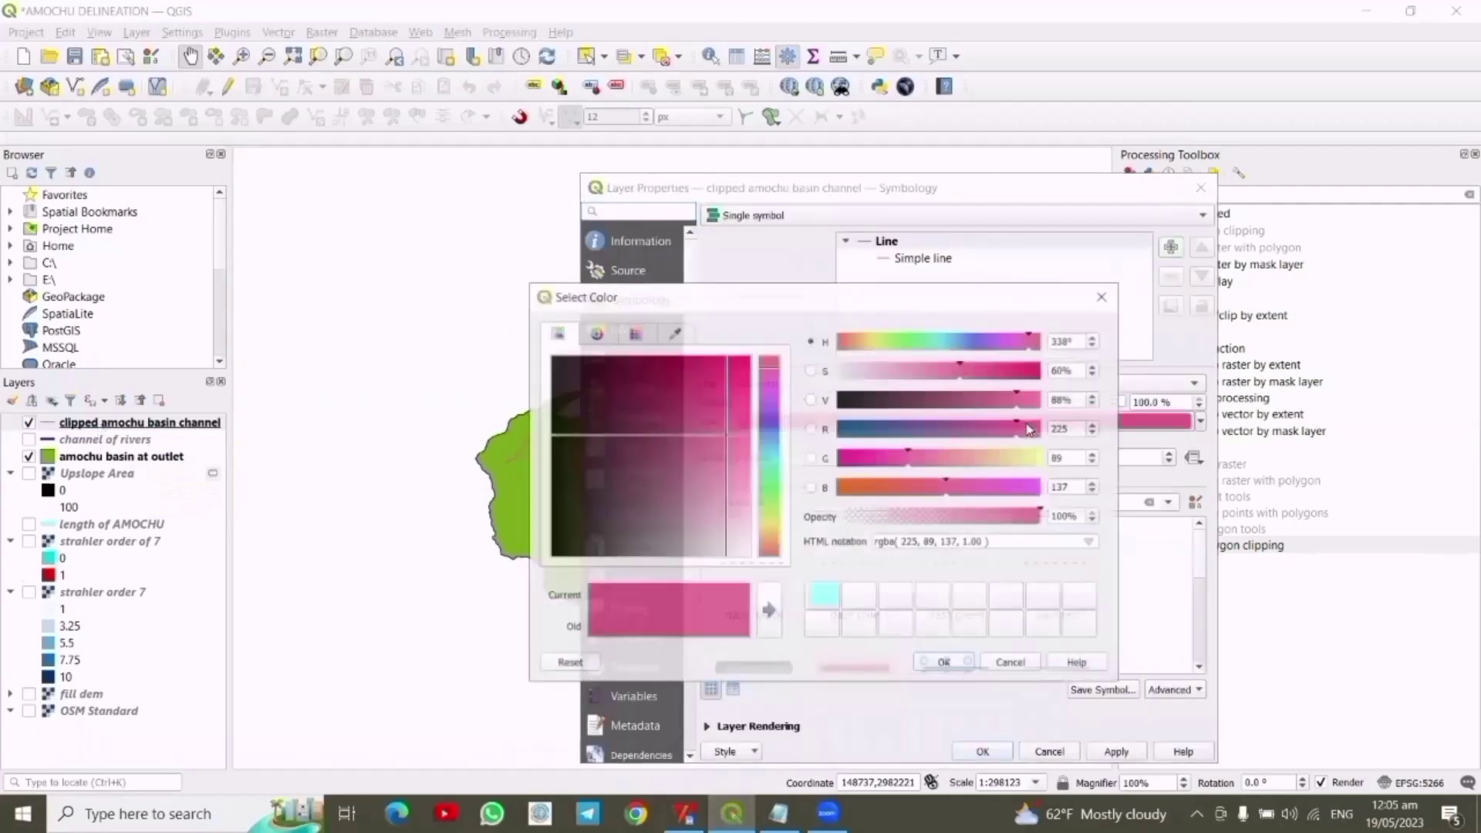
left_click(767, 412)
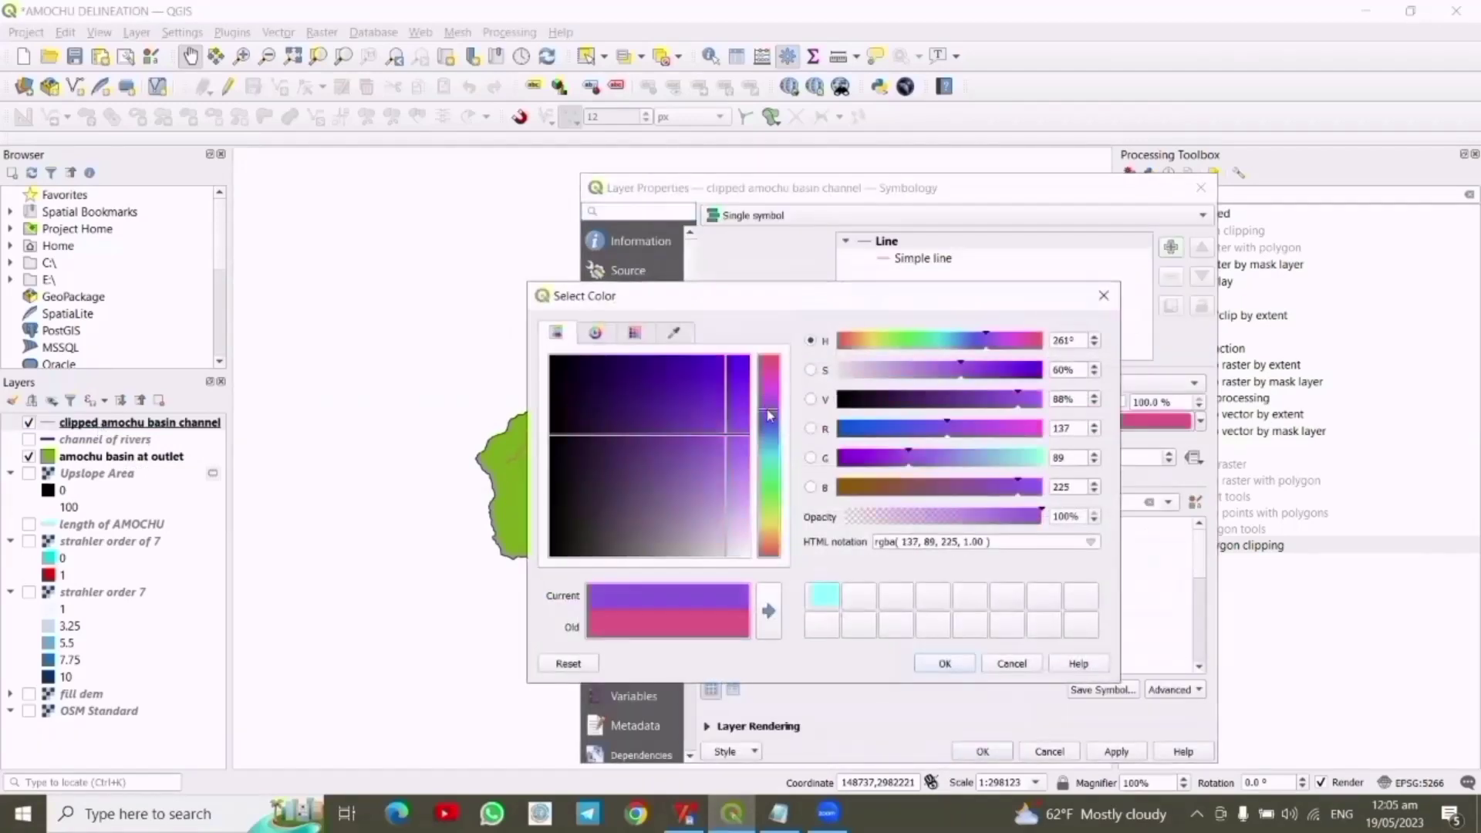
left_click(686, 371)
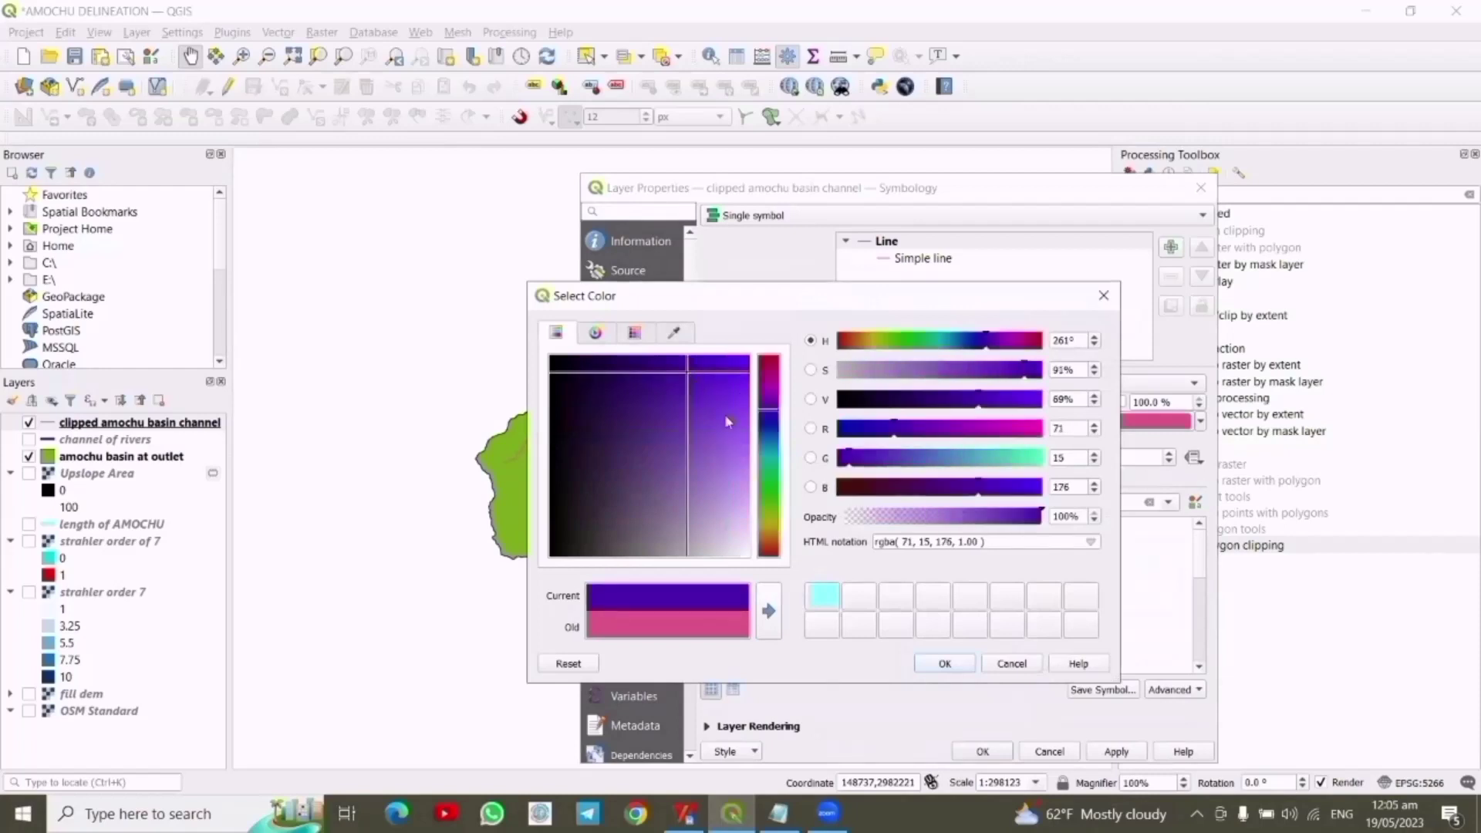
left_click(685, 373)
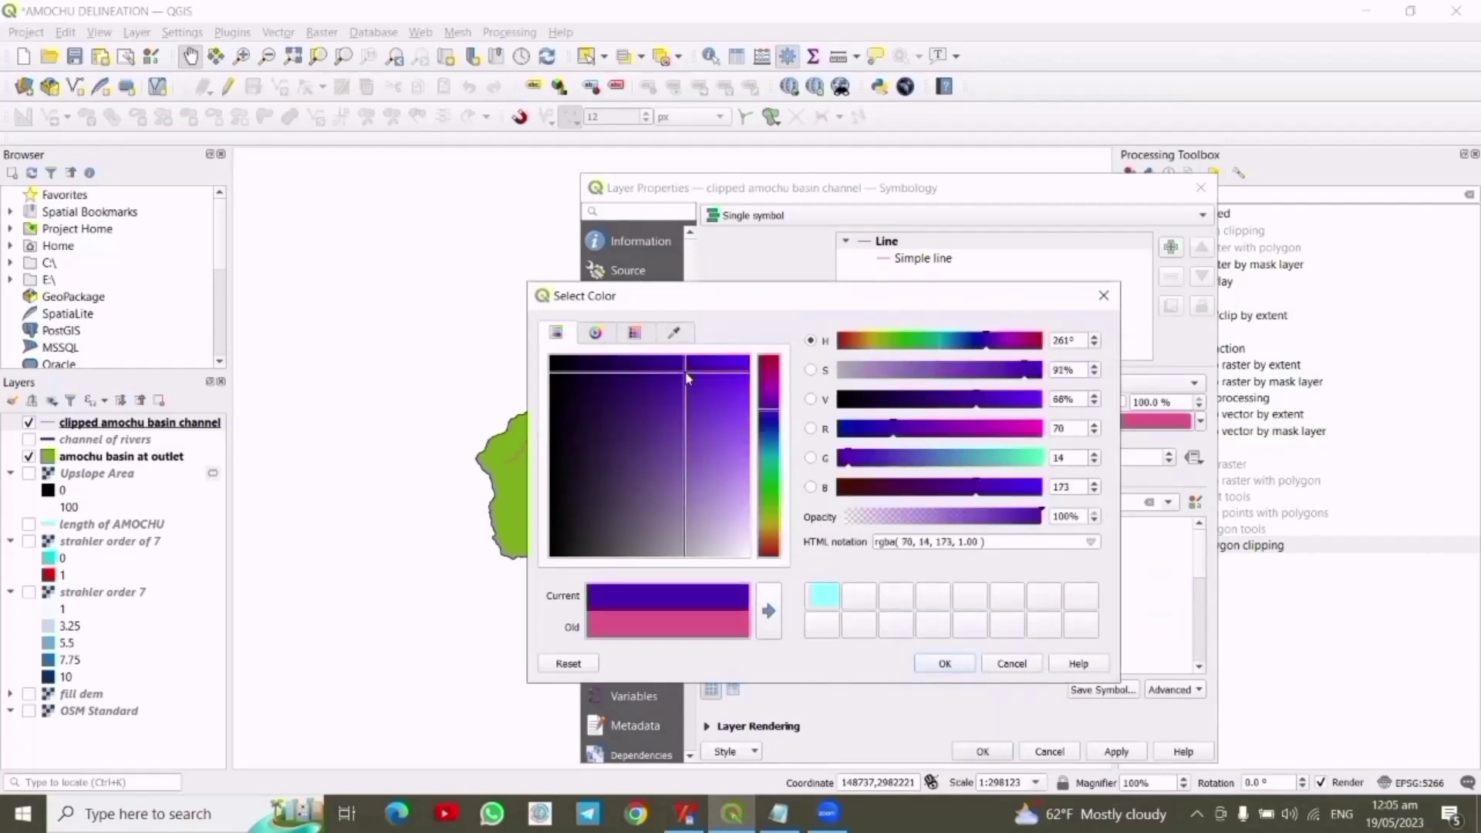
left_click(711, 408)
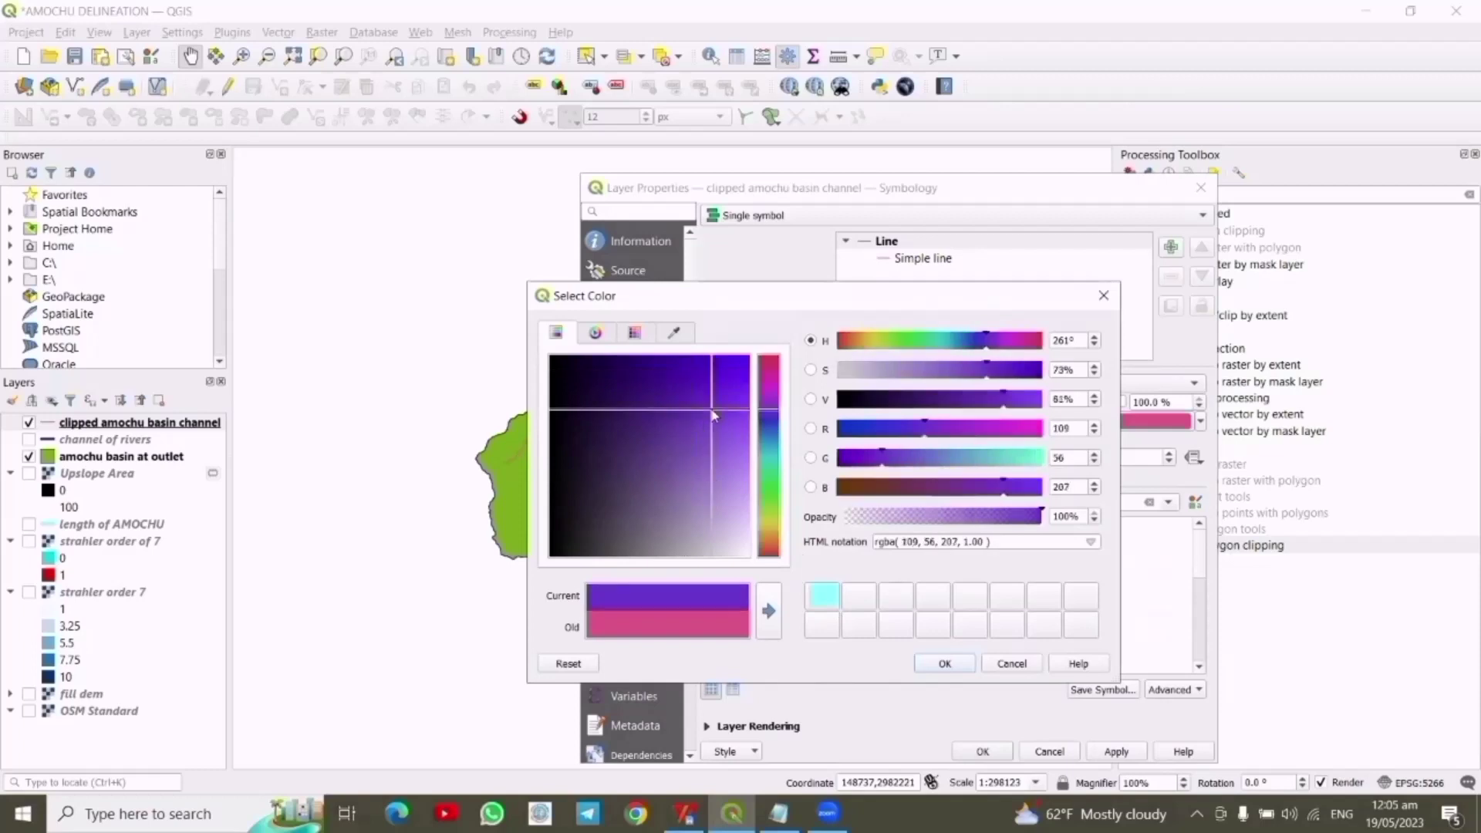
left_click(942, 665)
left_click(1109, 755)
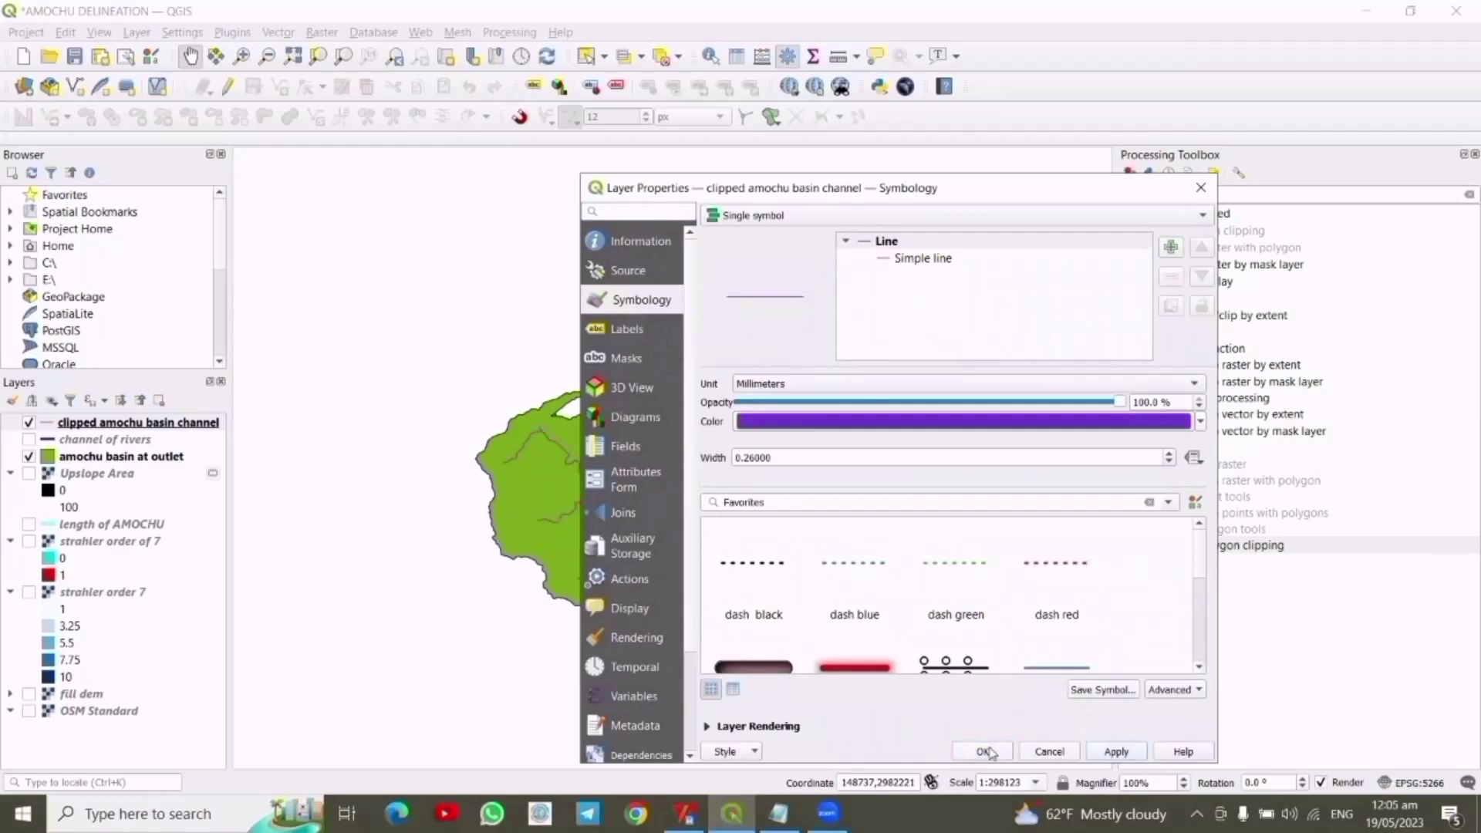
Set the clipped channel line width to 0.46 mm, apply it and close the layer properties
left_click(1170, 455)
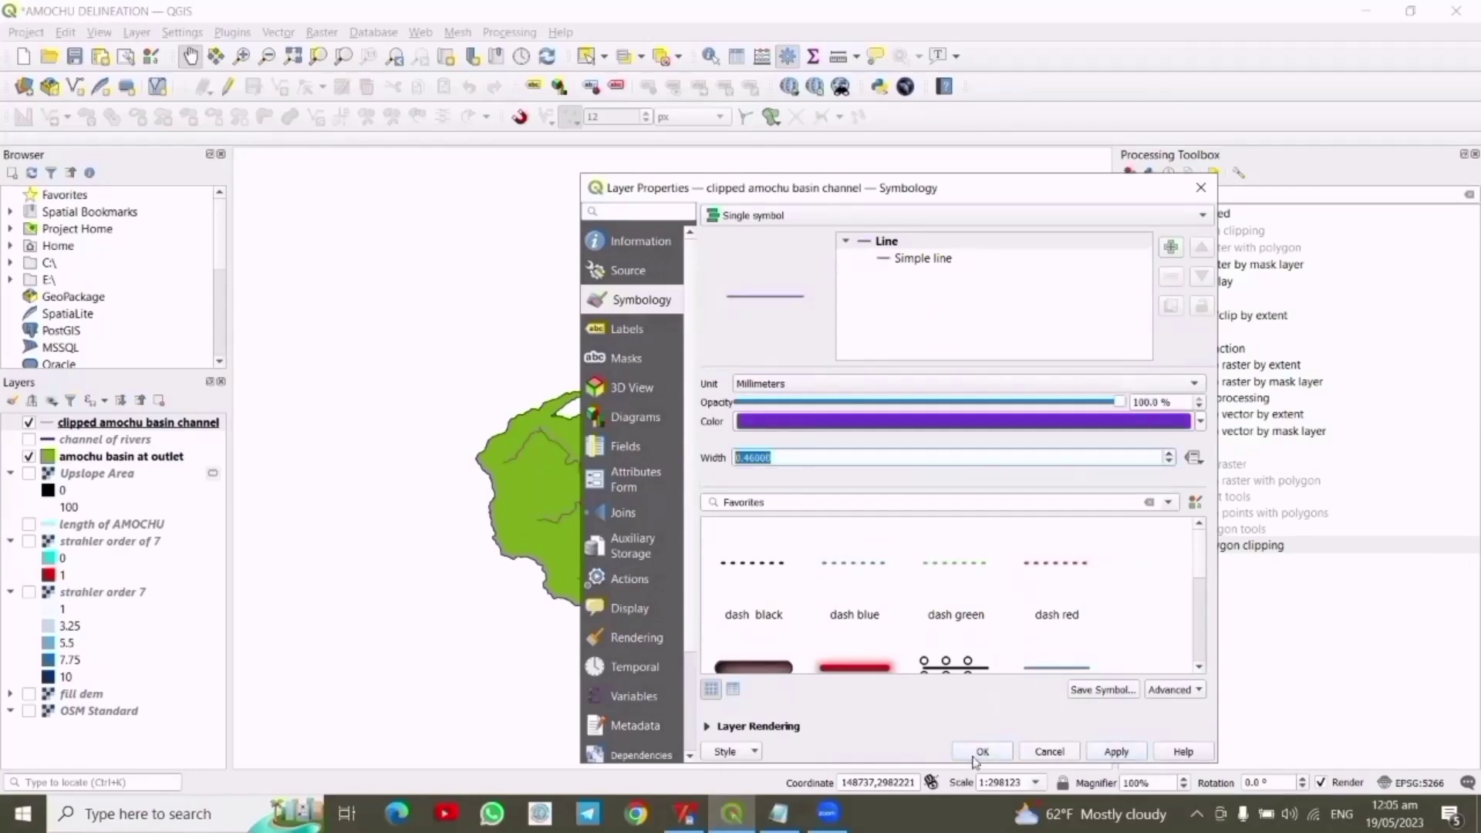
left_click(1115, 751)
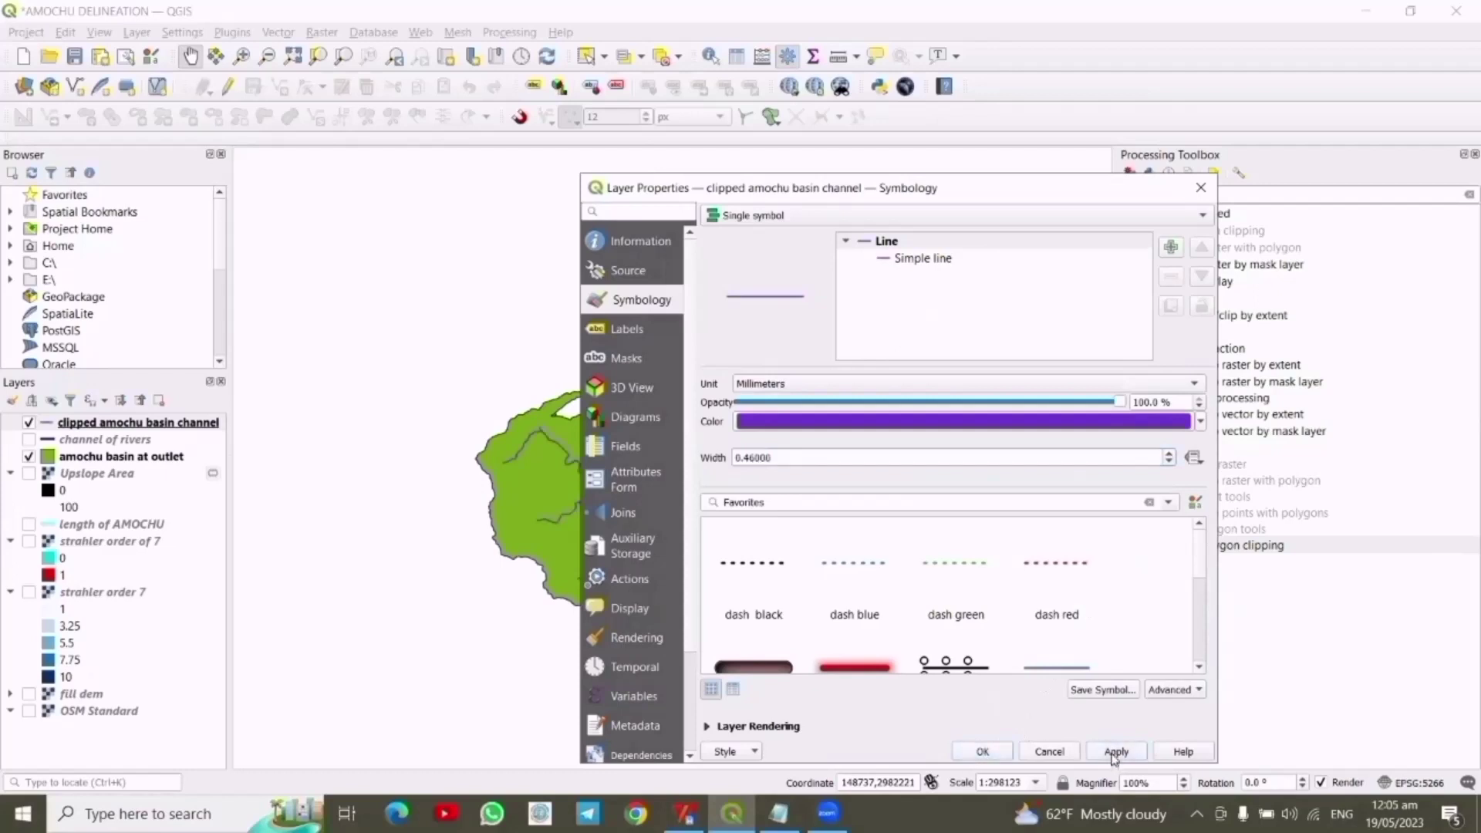
left_click(984, 751)
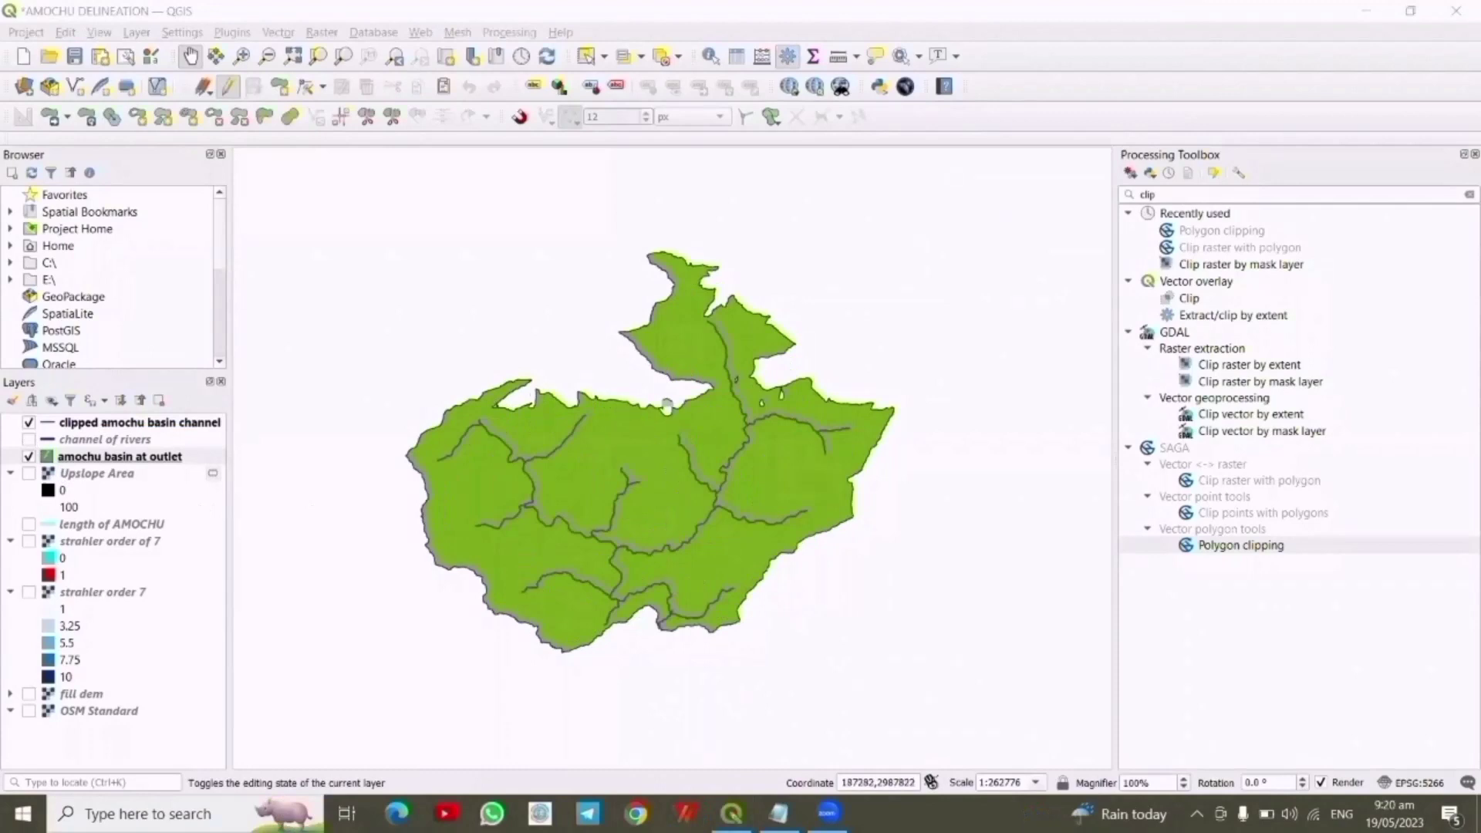
Open the attribute table of the amochu basin at outlet layer with editing enabled
right_click(154, 460)
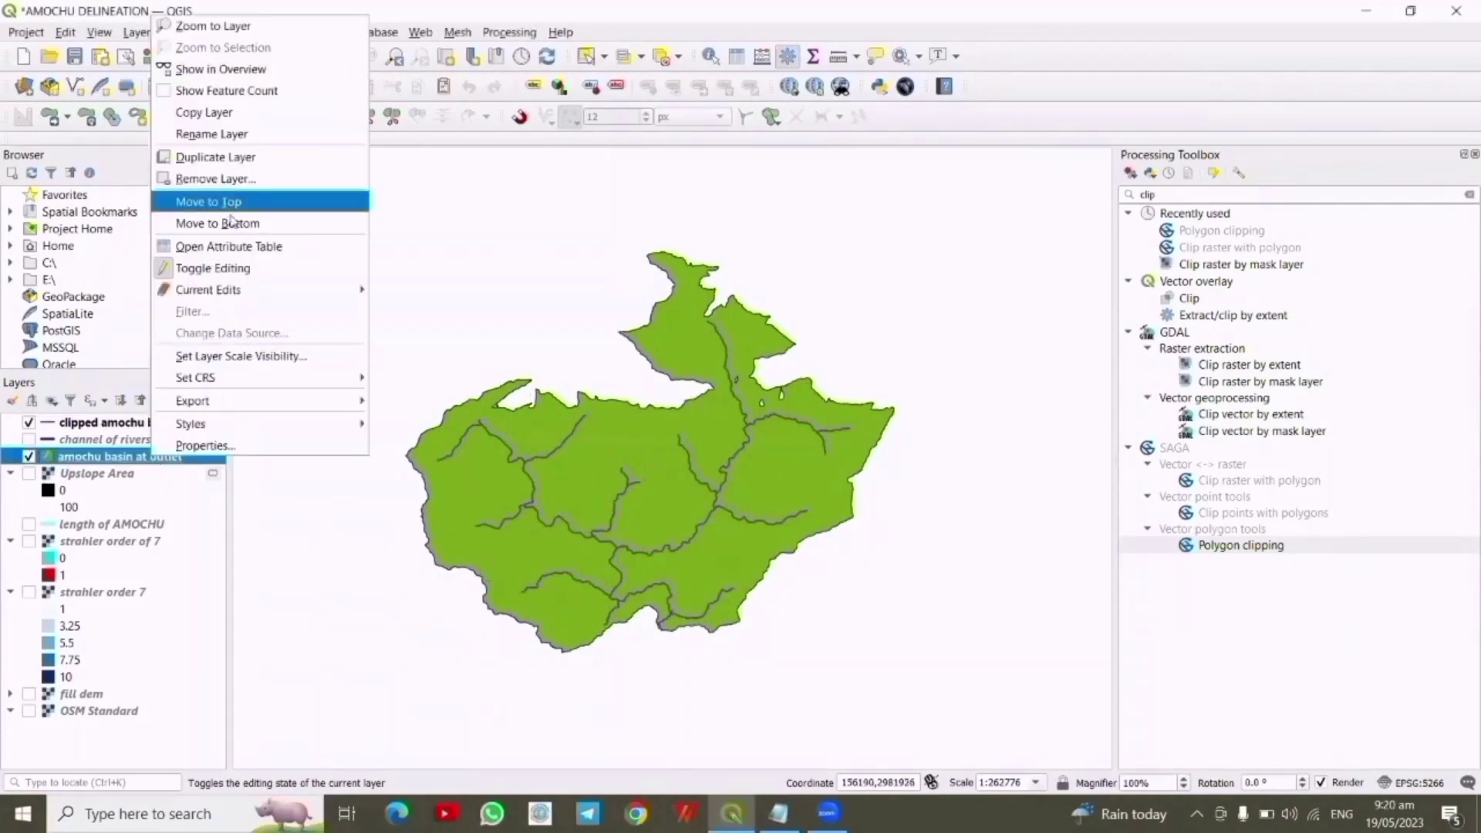
left_click(248, 246)
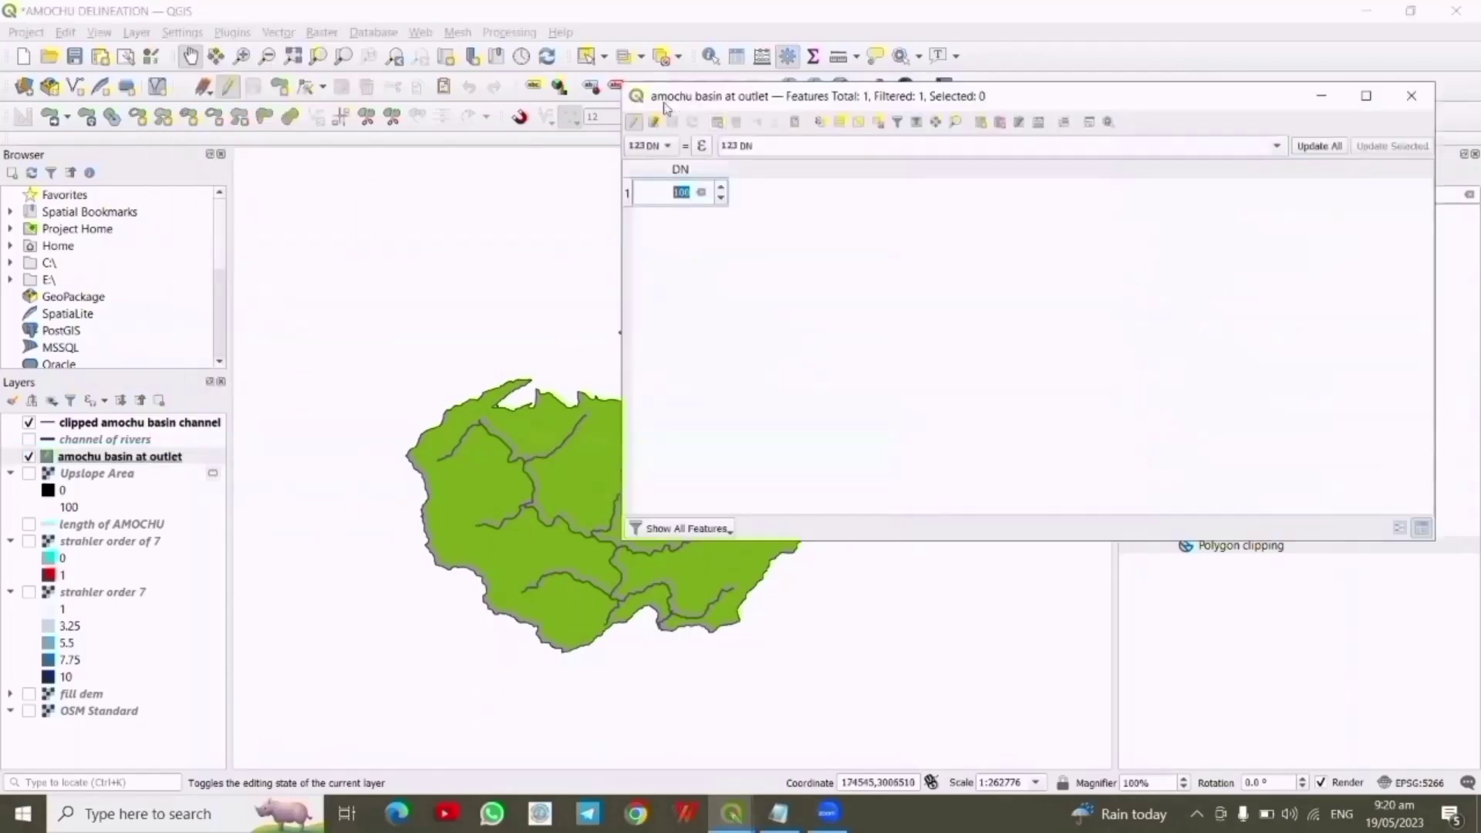
left_click(636, 124)
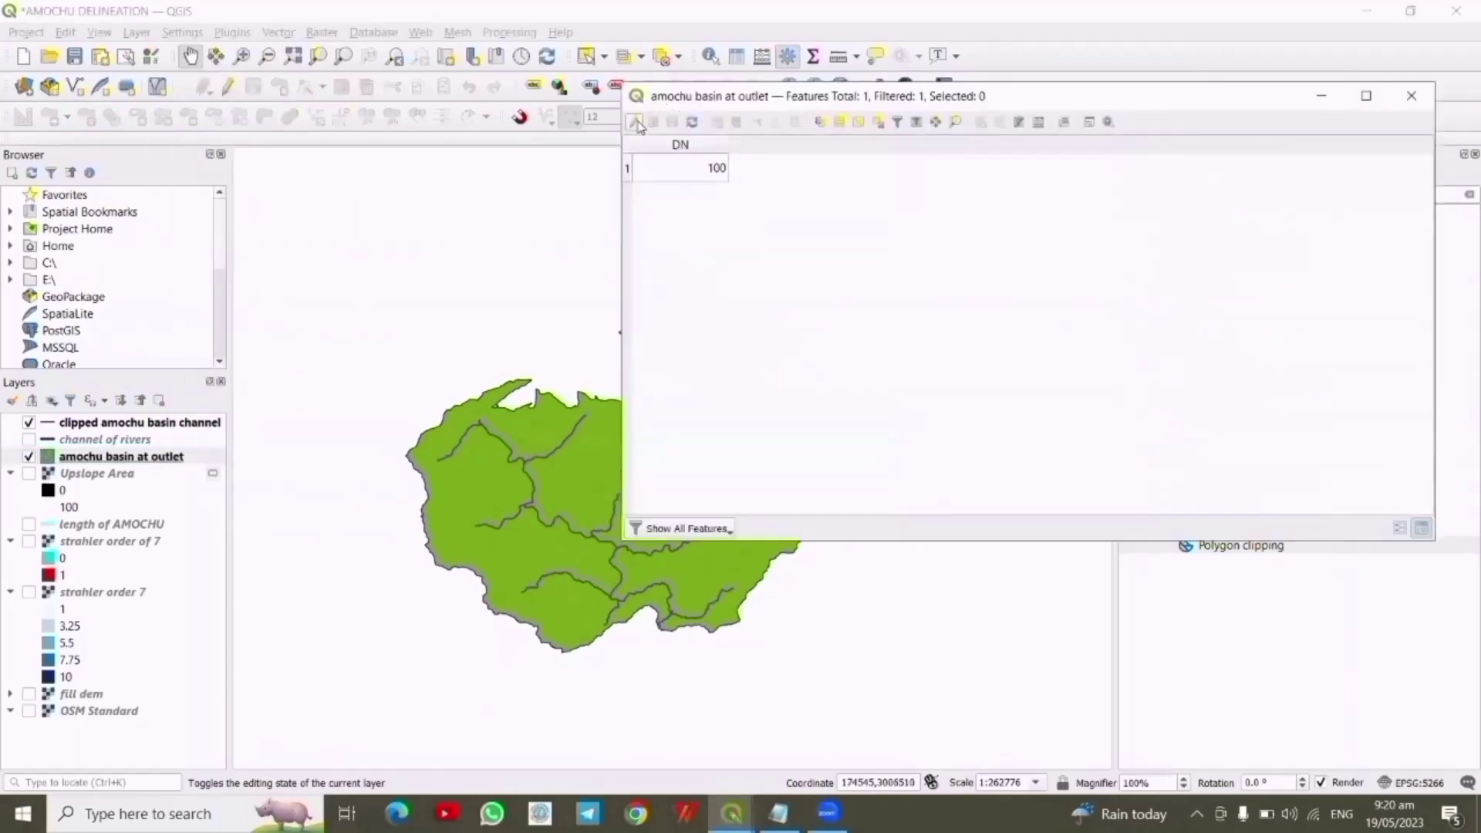
left_click(635, 123)
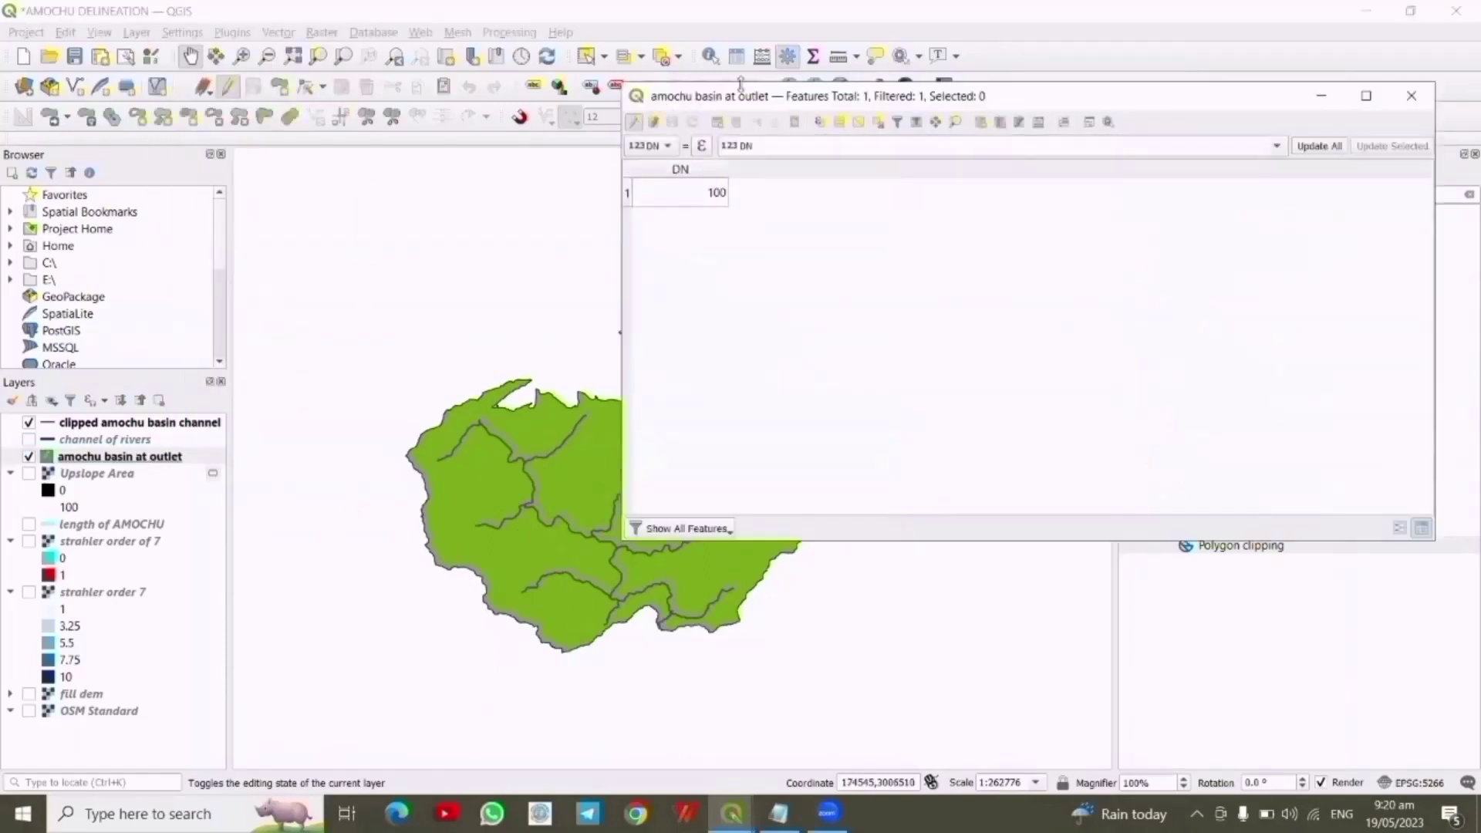
Use the Field Calculator to add a decimal number (real) field named area to the basin table, calculated with $area
left_click(1037, 121)
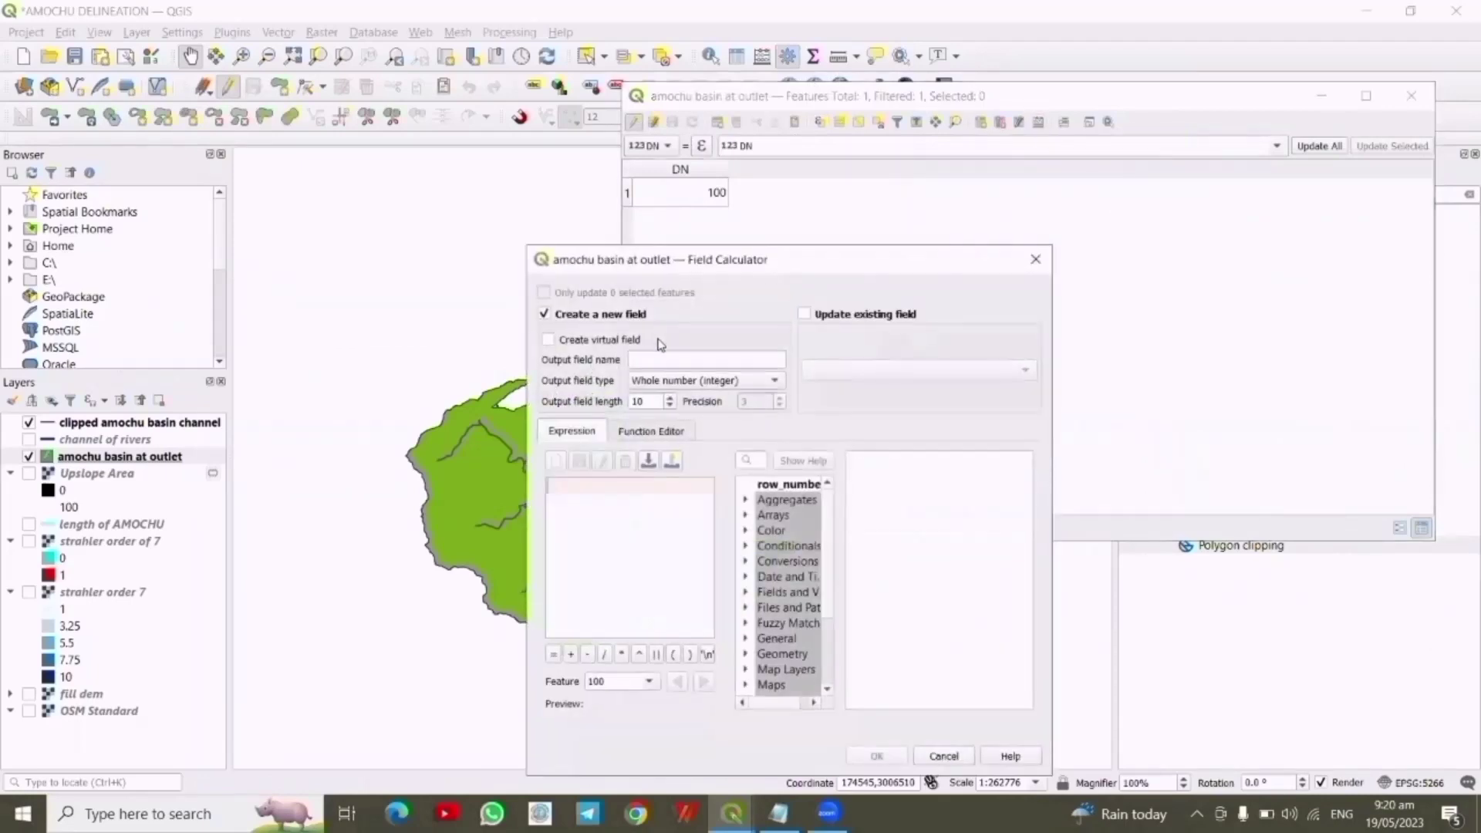
left_click(650, 359)
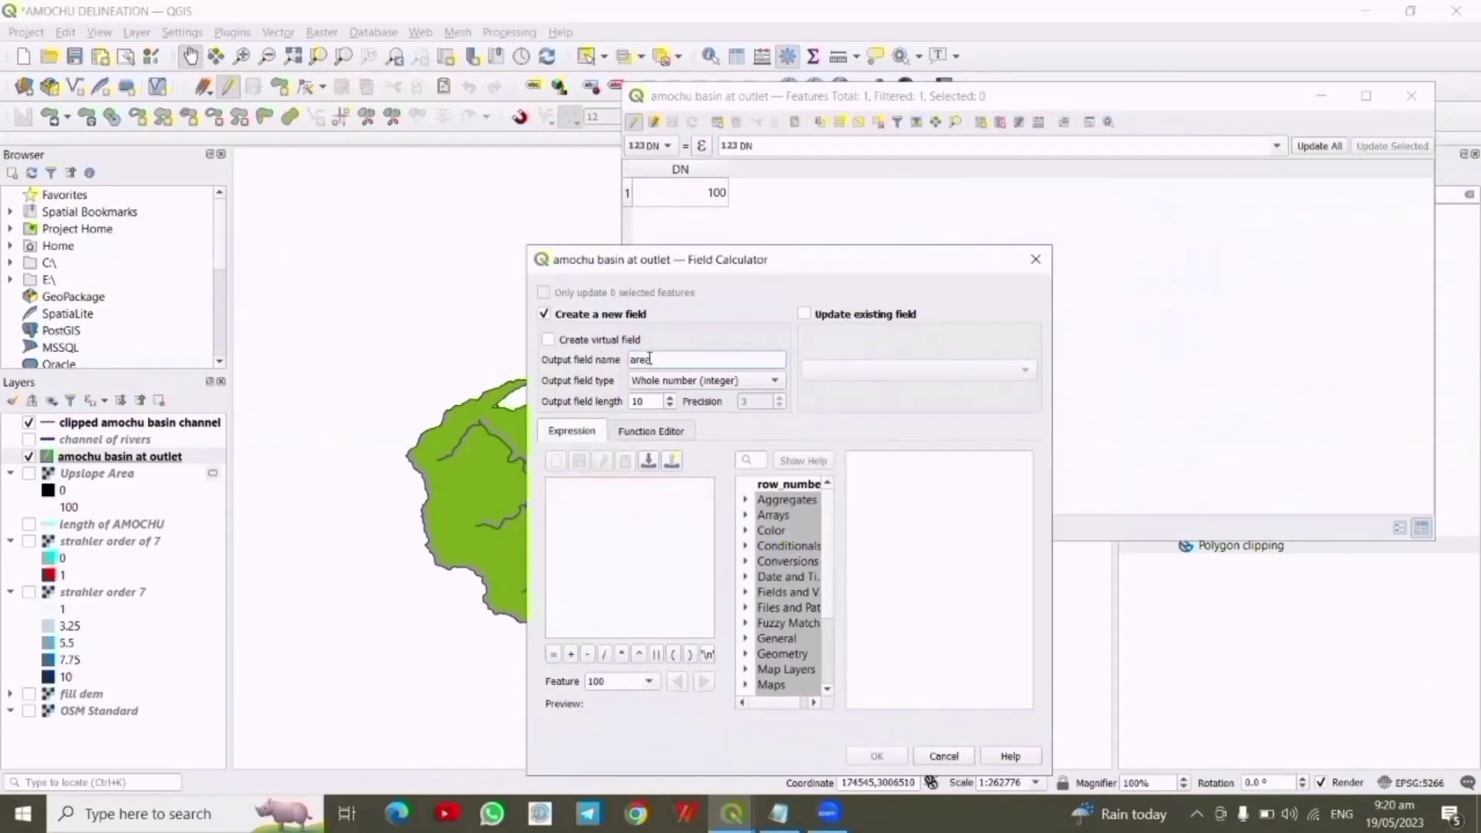
left_click(774, 379)
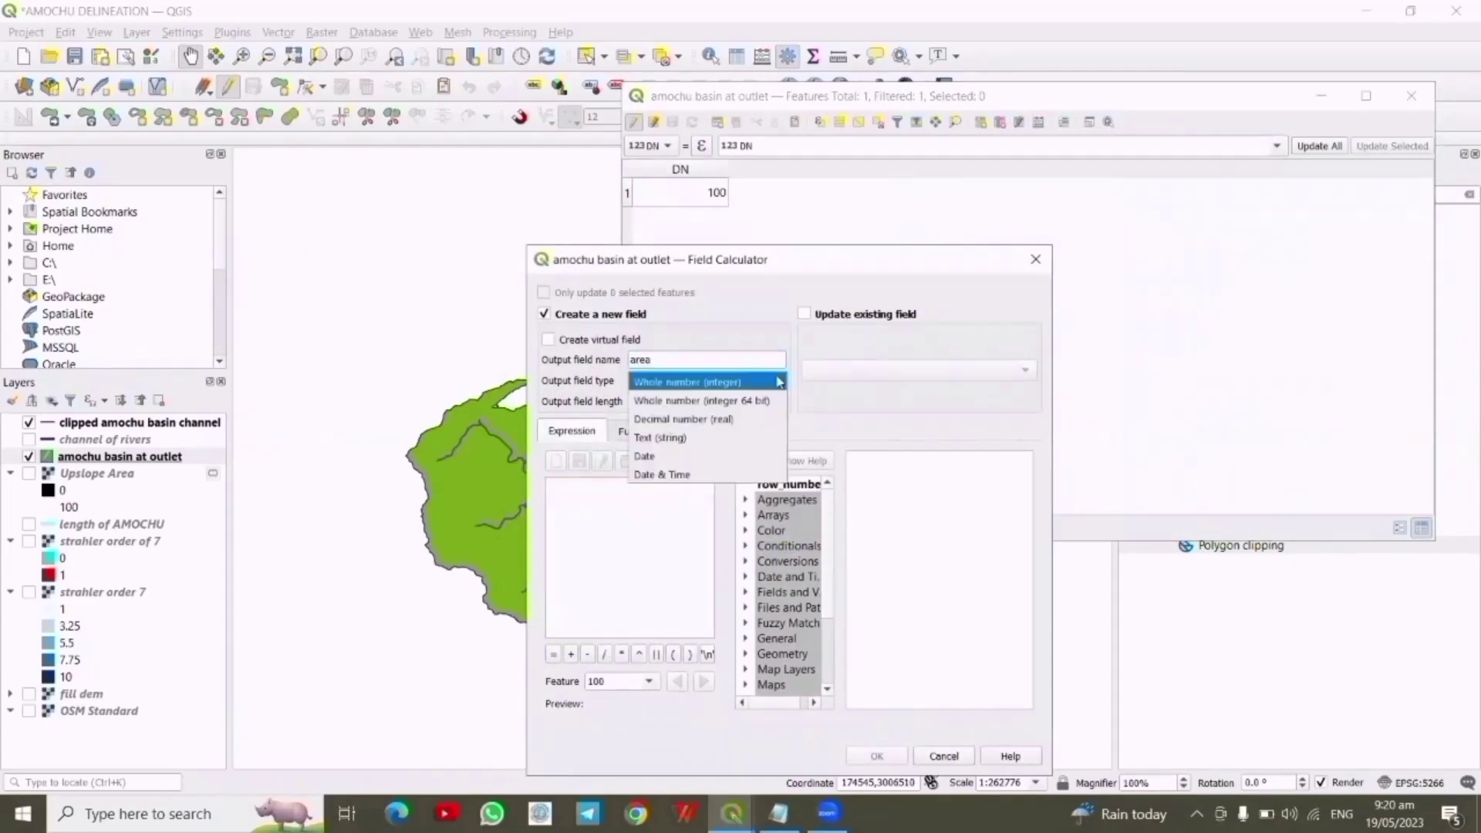
left_click(717, 419)
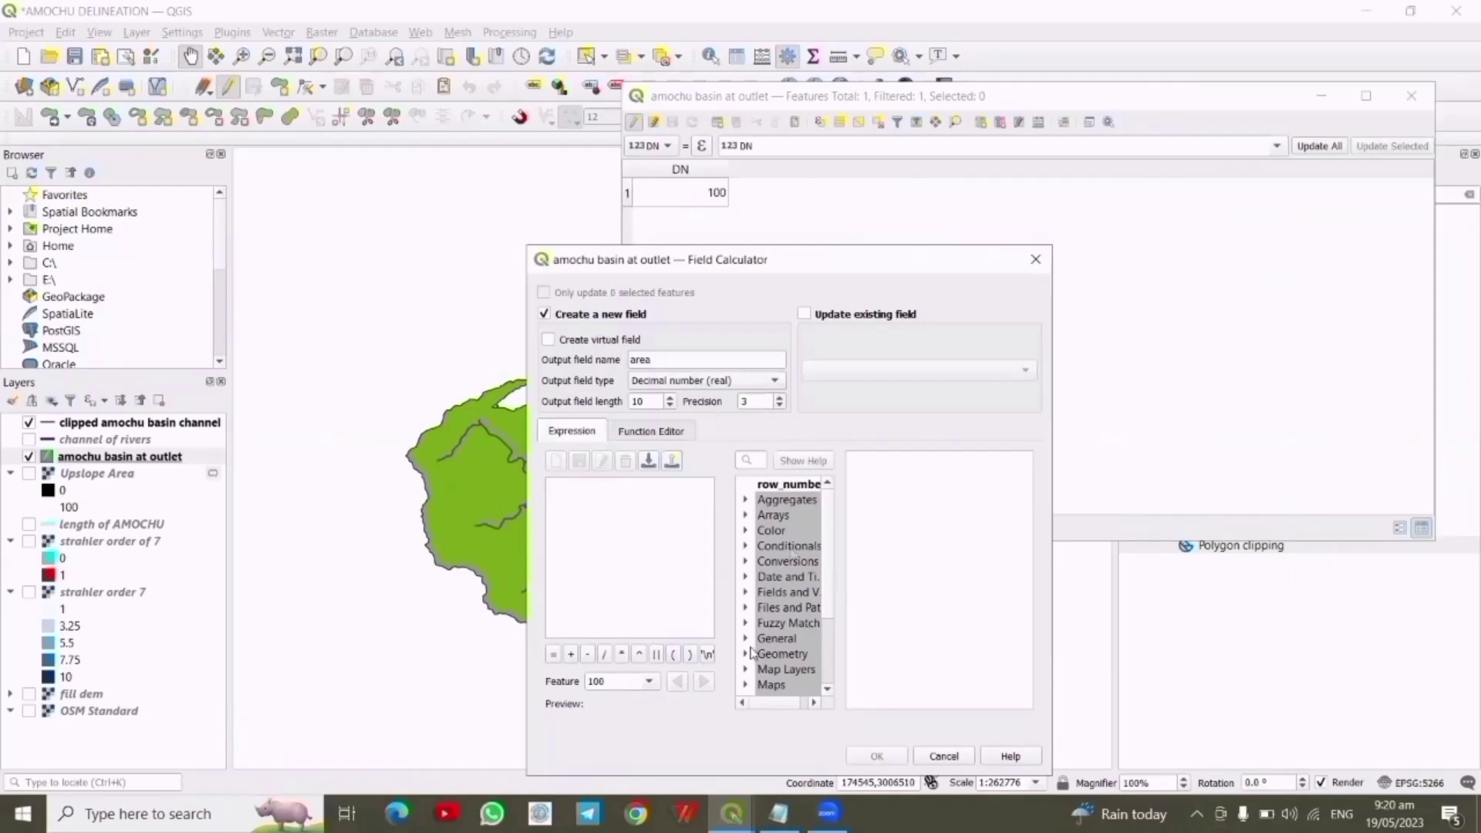
left_click(752, 653)
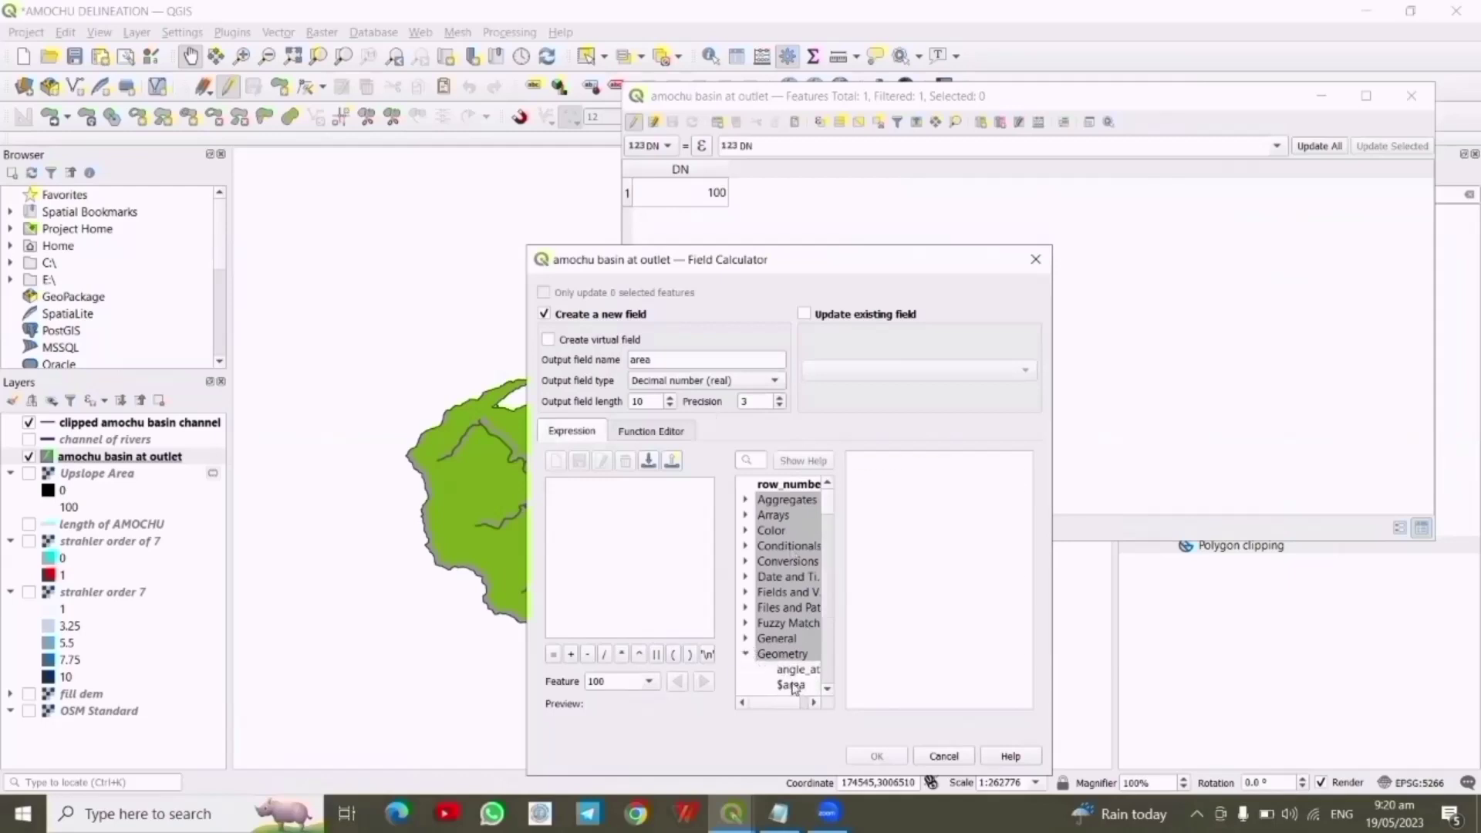
double_click(791, 685)
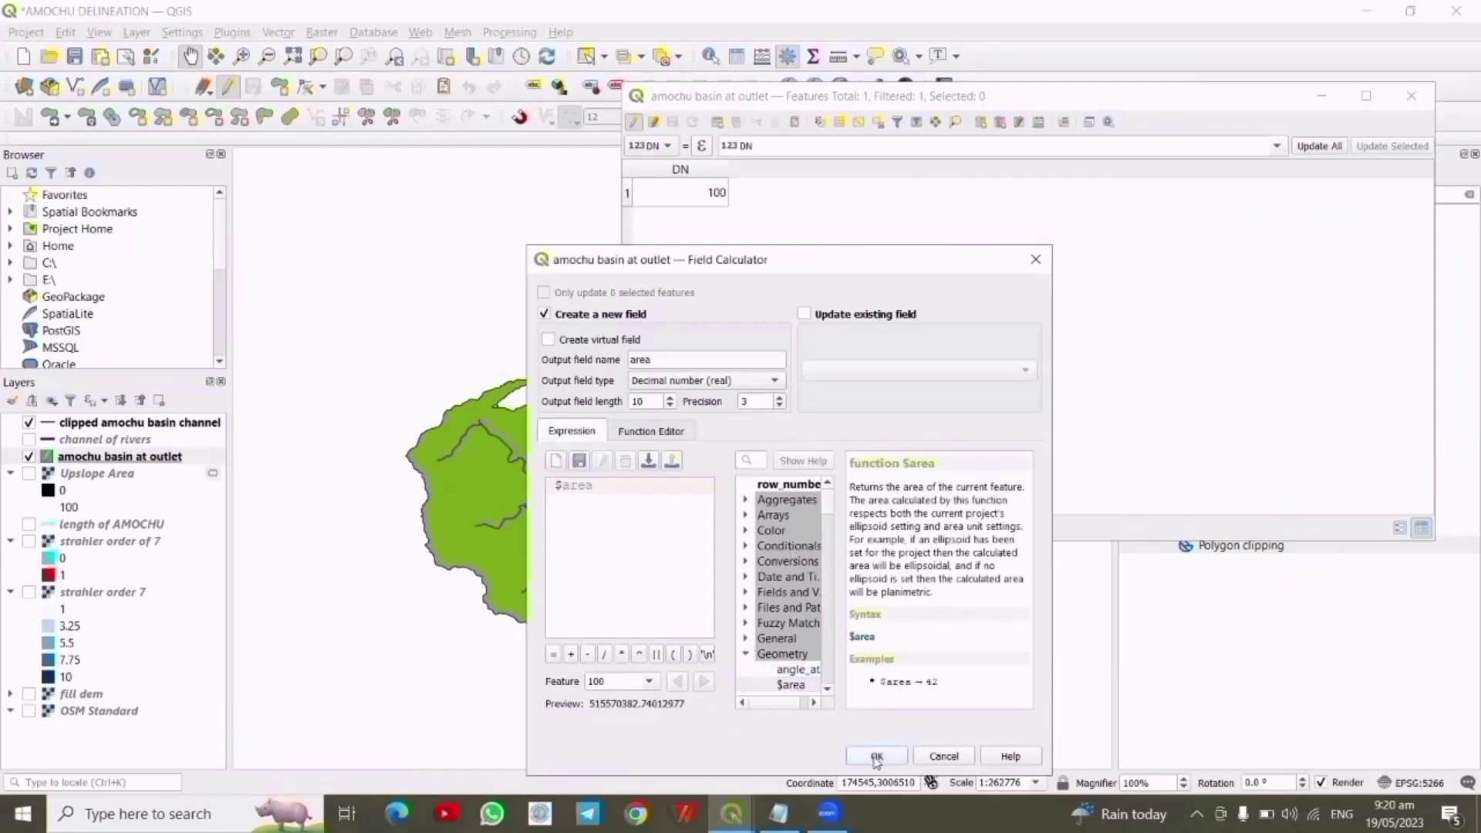
left_click(876, 756)
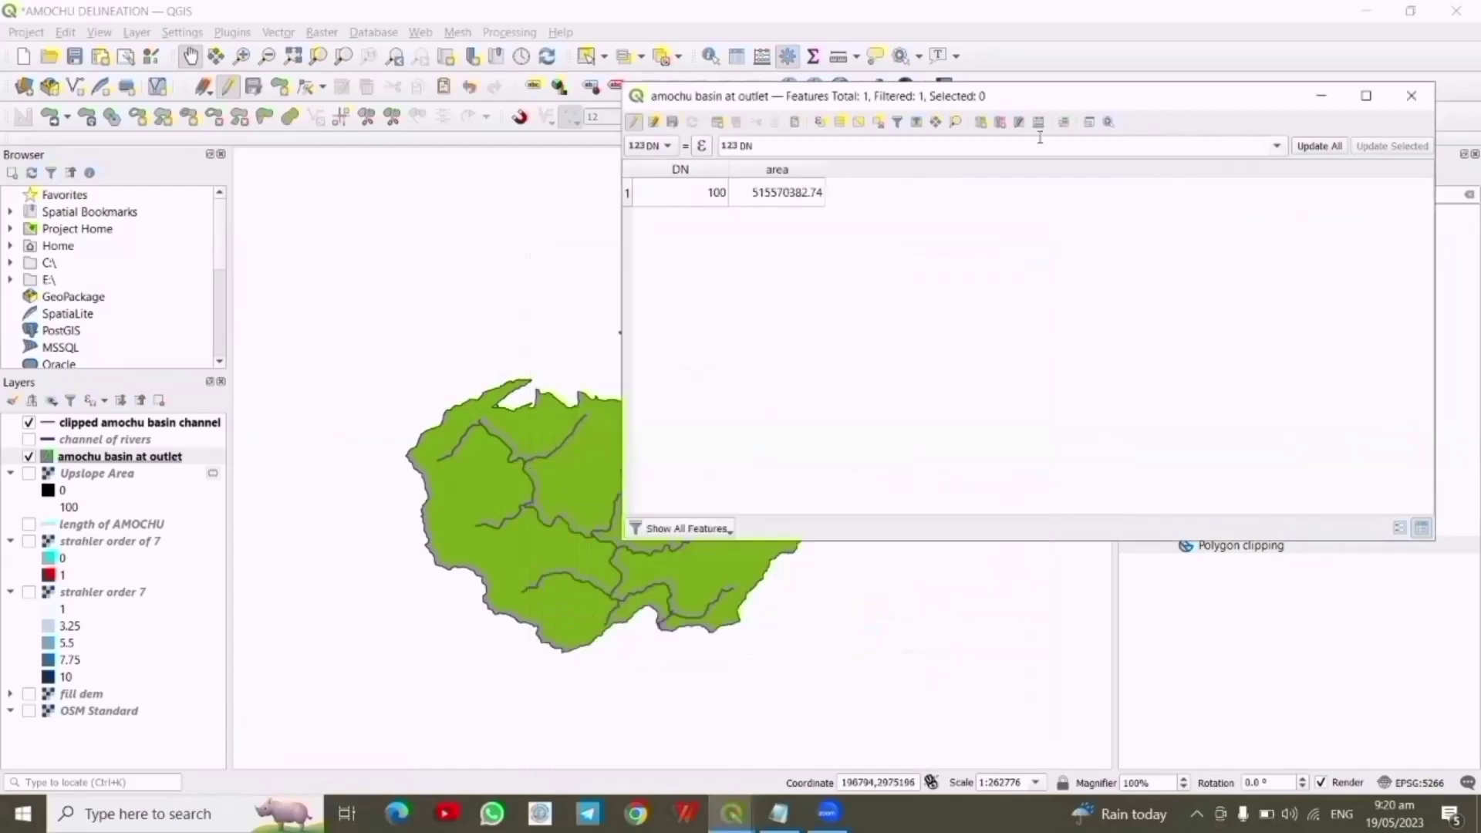
Define another new field in the Field Calculator, named perimeter and of type decimal number (real)
left_click(1036, 125)
left_click(663, 357)
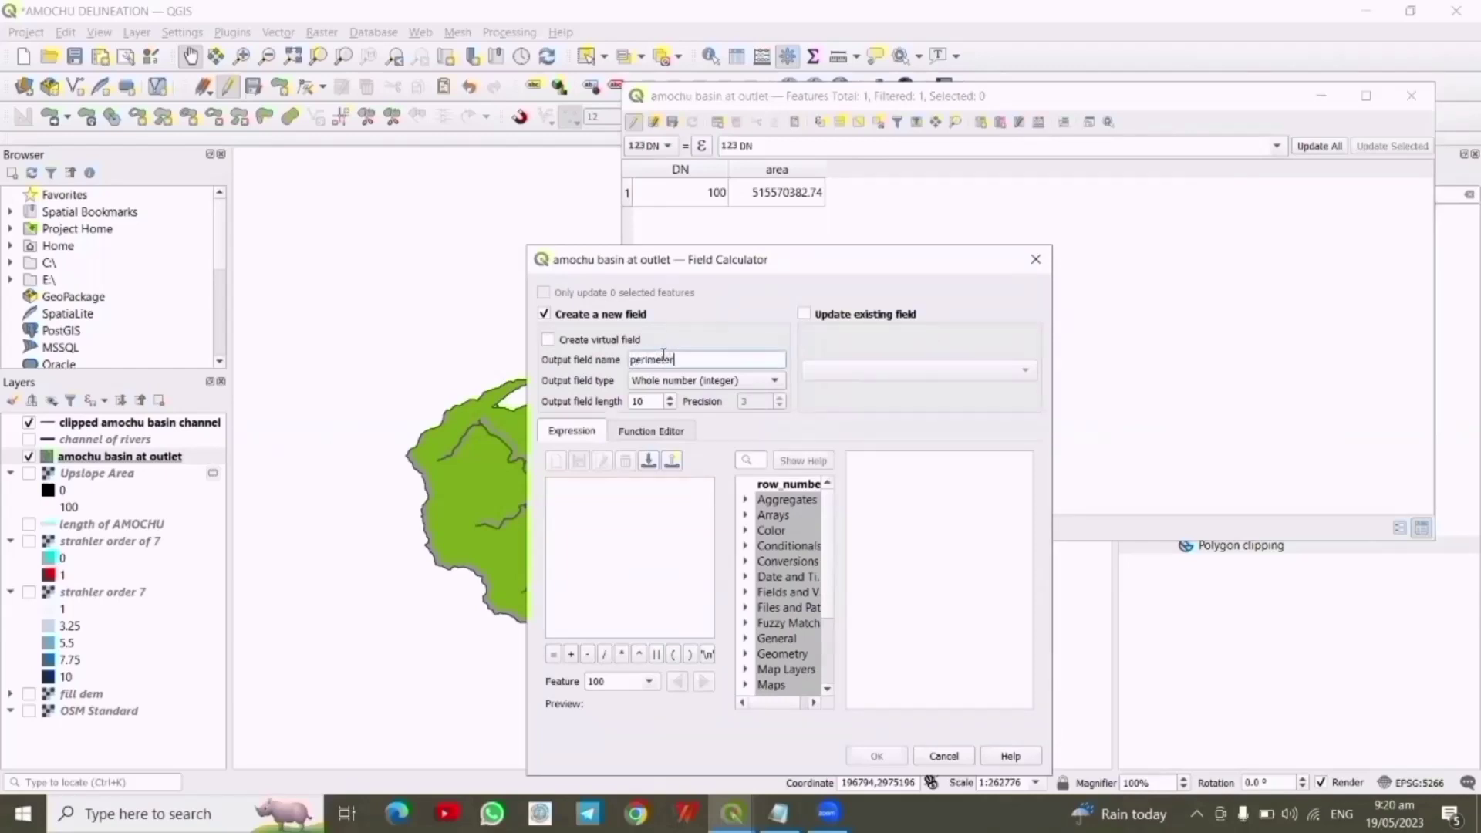
left_click(774, 380)
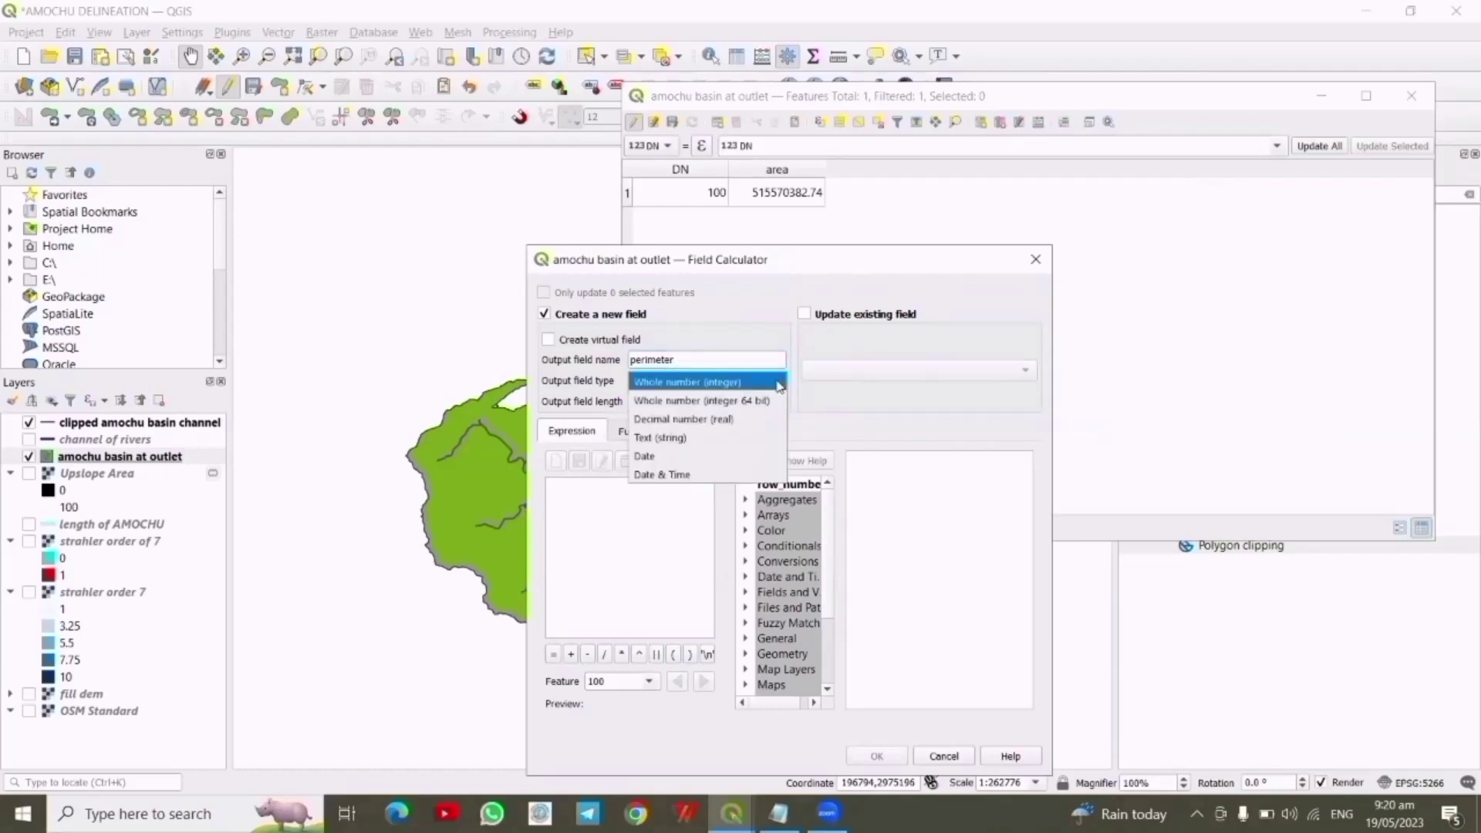
left_click(717, 418)
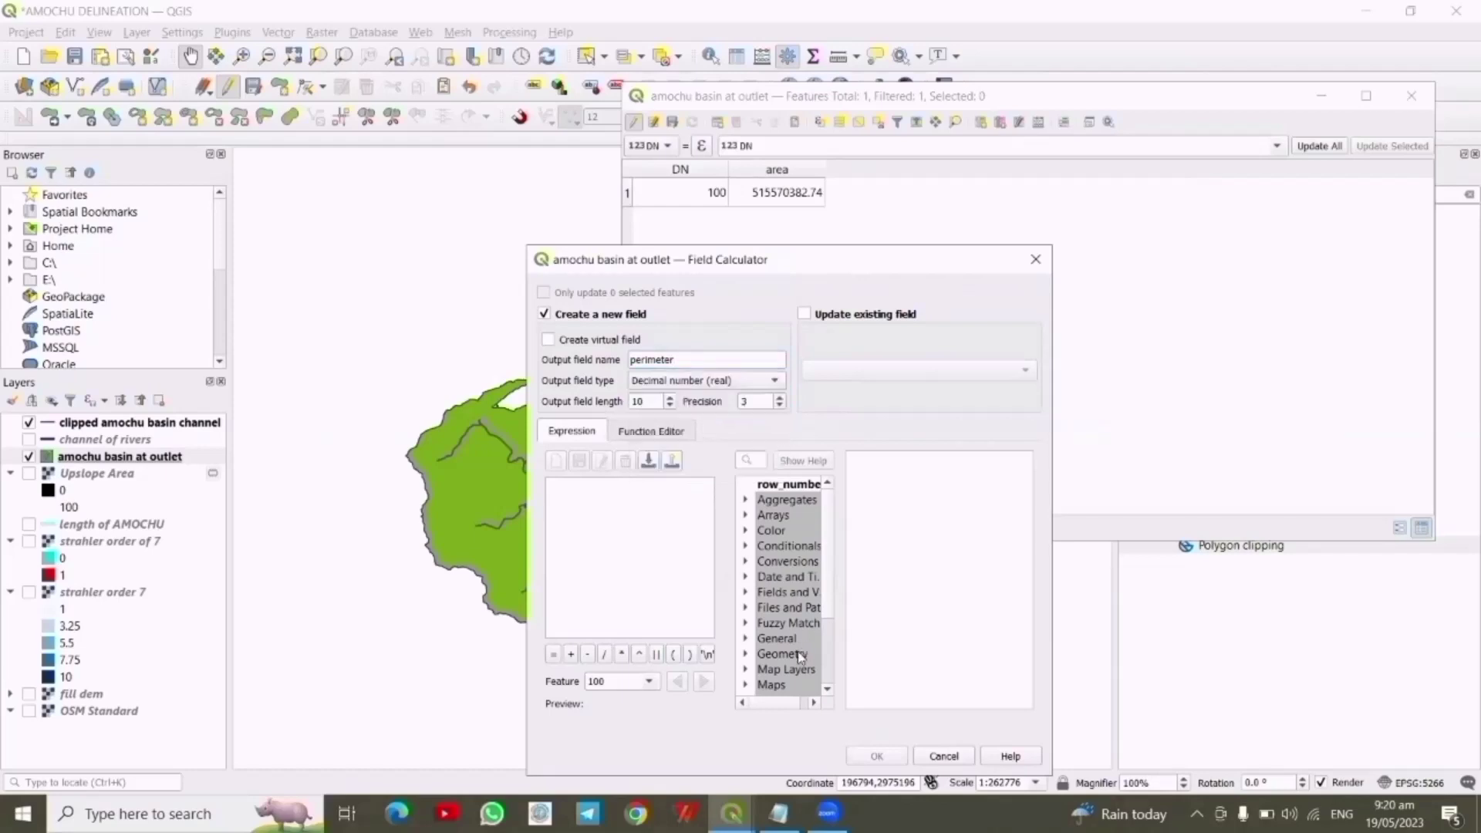
Set the new perimeter field's expression to the geometry function $perimeter and create the field, keeping the layer in edit mode
left_click(747, 654)
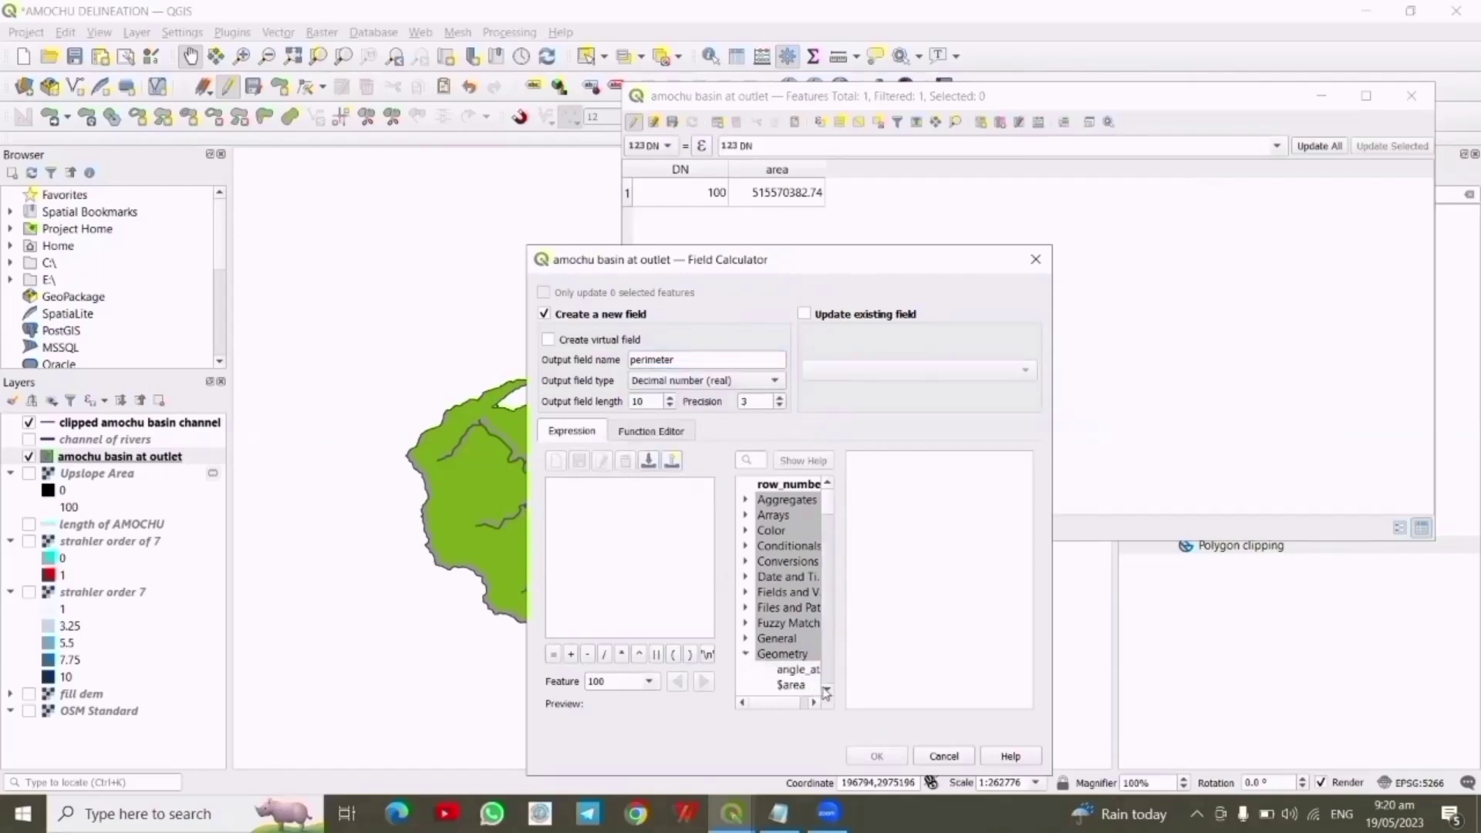
left_click(825, 688)
left_click(825, 689)
left_click(826, 689)
left_click(826, 688)
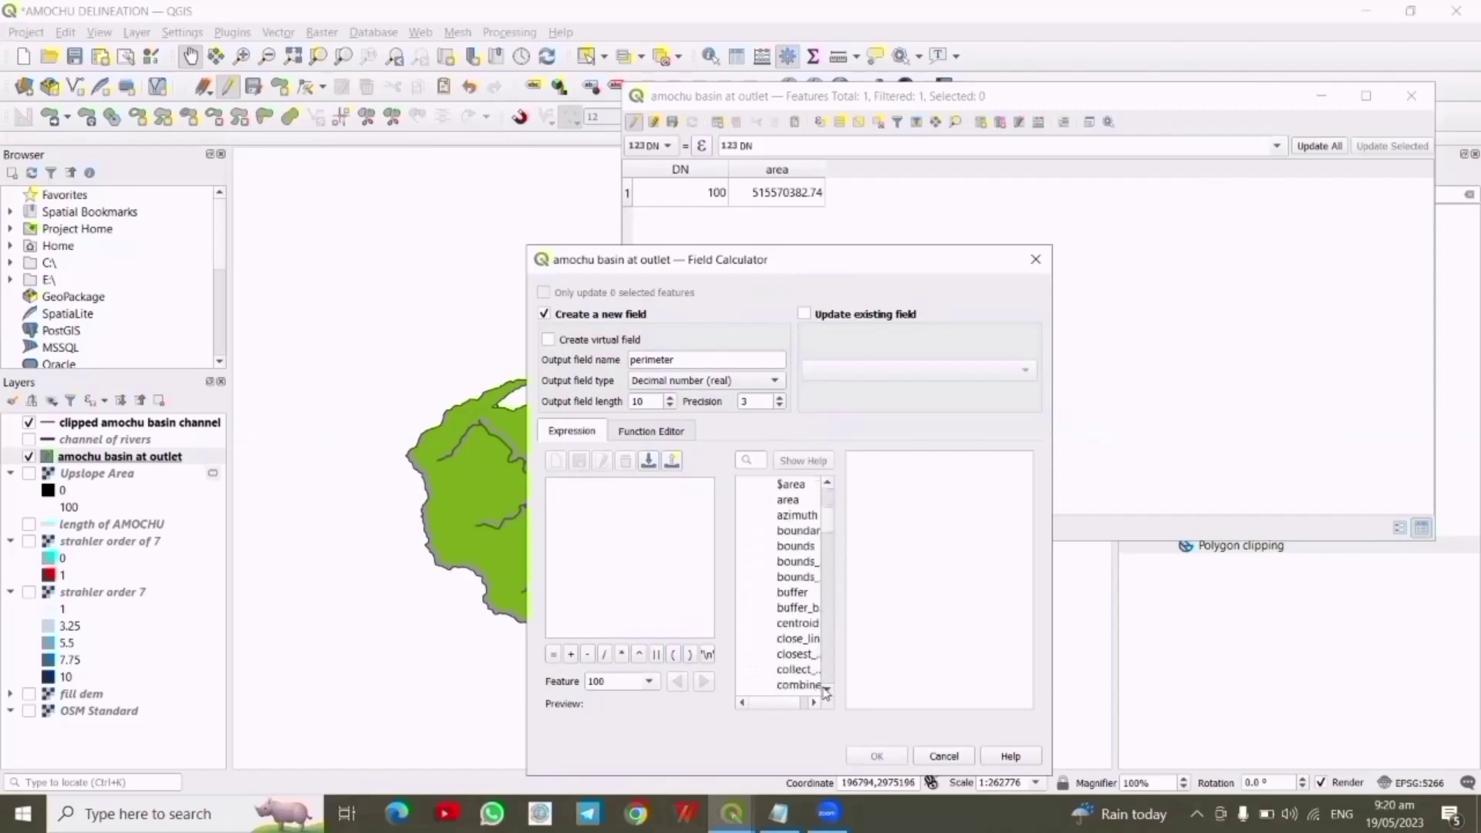
left_click(825, 689)
left_click(826, 689)
left_click(826, 688)
left_click(826, 688)
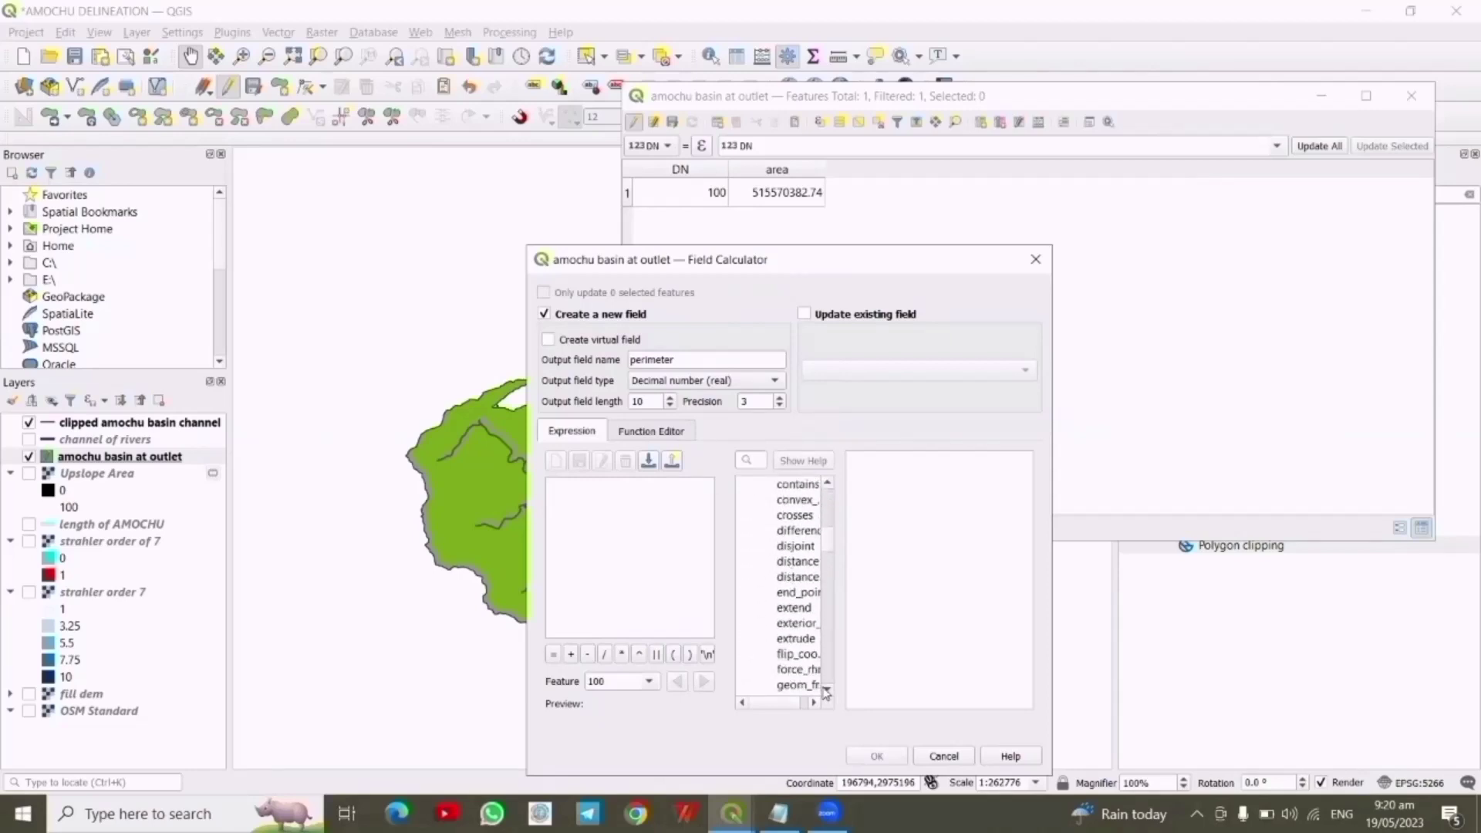
left_click(825, 688)
left_click(826, 688)
left_click(826, 688)
left_click(826, 688)
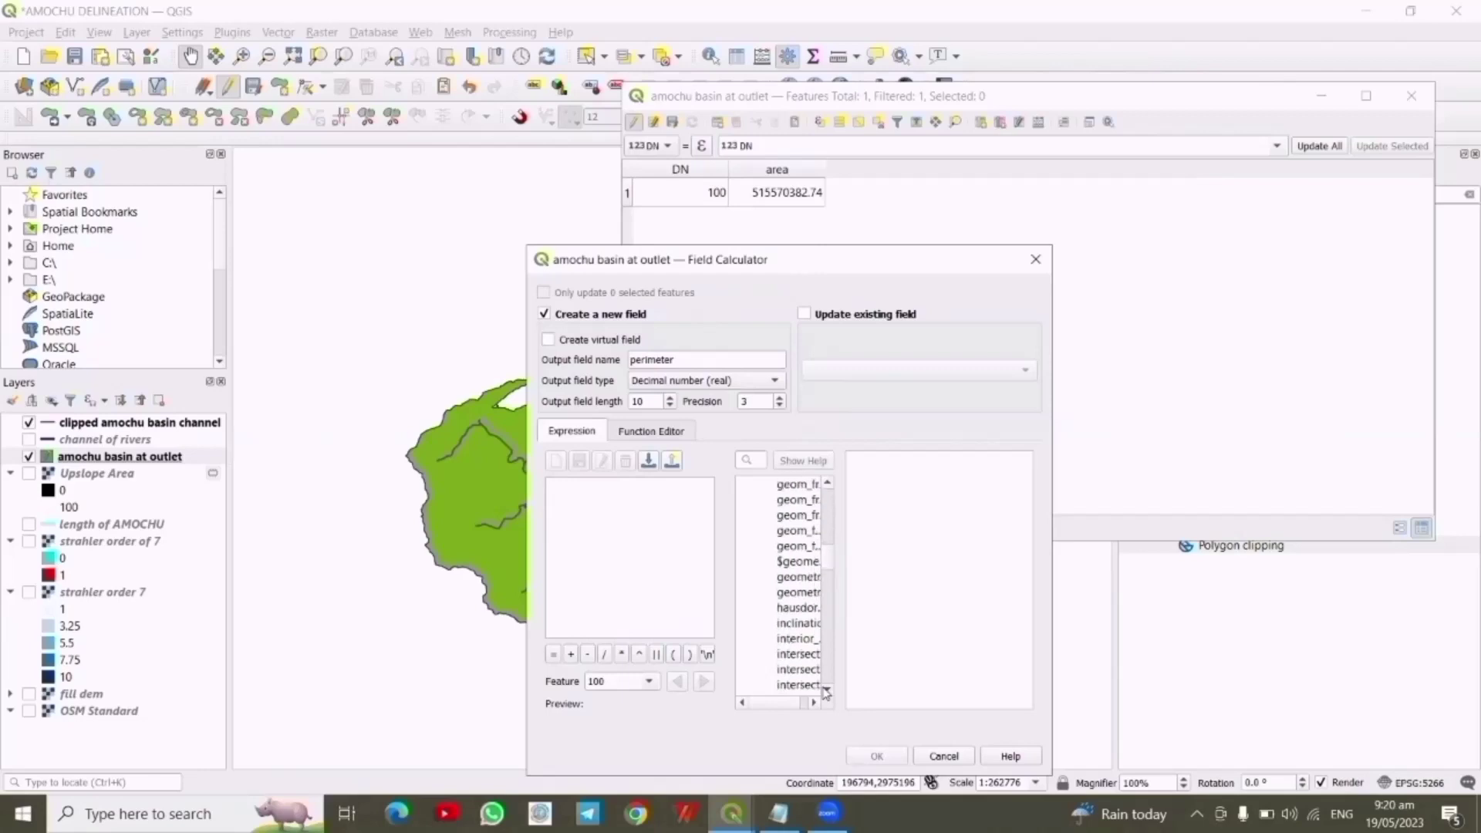
left_click(826, 688)
left_click(826, 688)
left_click(826, 689)
left_click(826, 688)
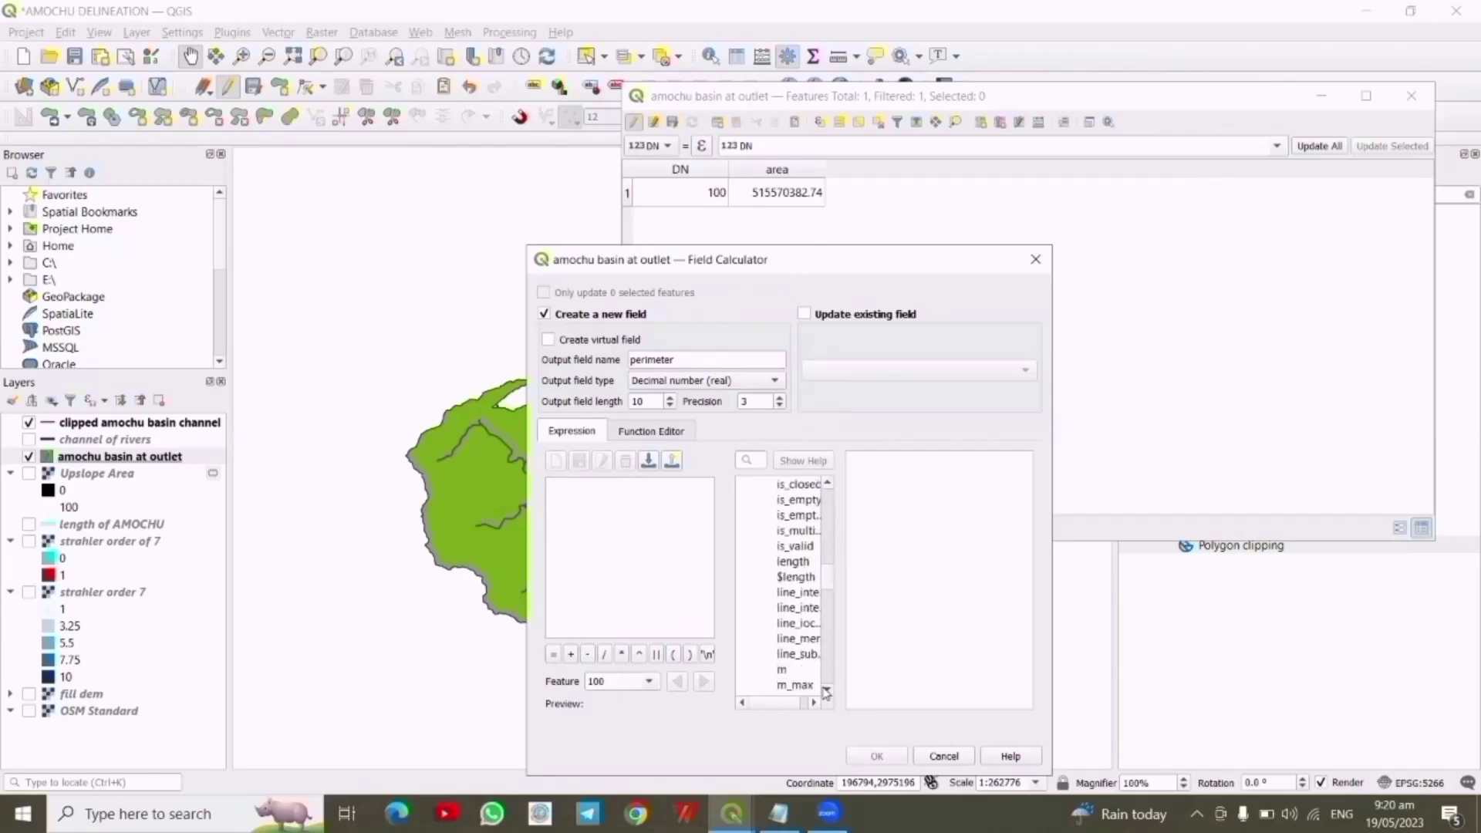
left_click(826, 689)
left_click(826, 689)
left_click(826, 689)
left_click(825, 689)
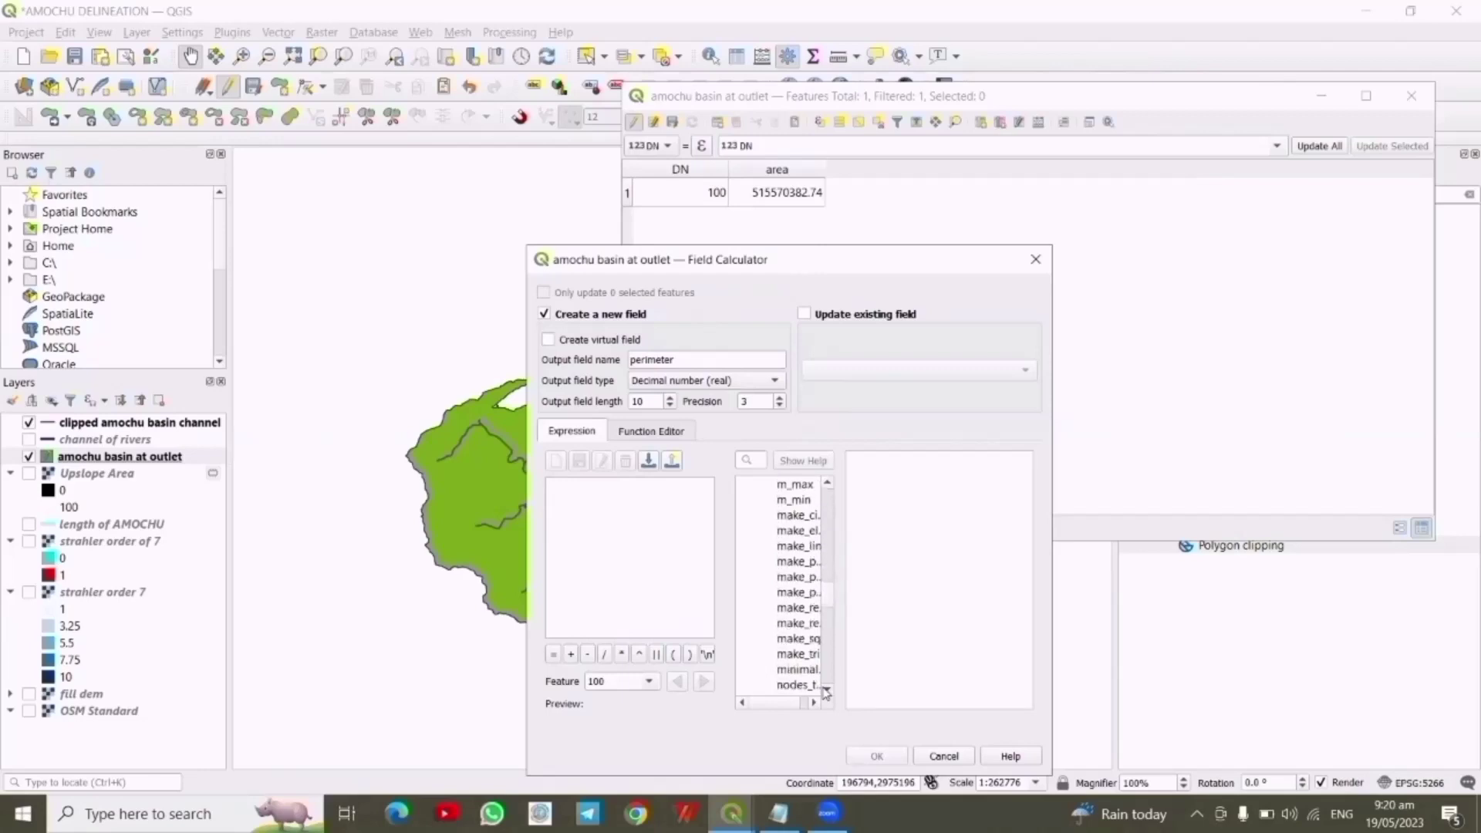
left_click(826, 689)
left_click(826, 689)
left_click(826, 688)
left_click(826, 688)
left_click(826, 689)
left_click(825, 689)
left_click(826, 688)
left_click(826, 689)
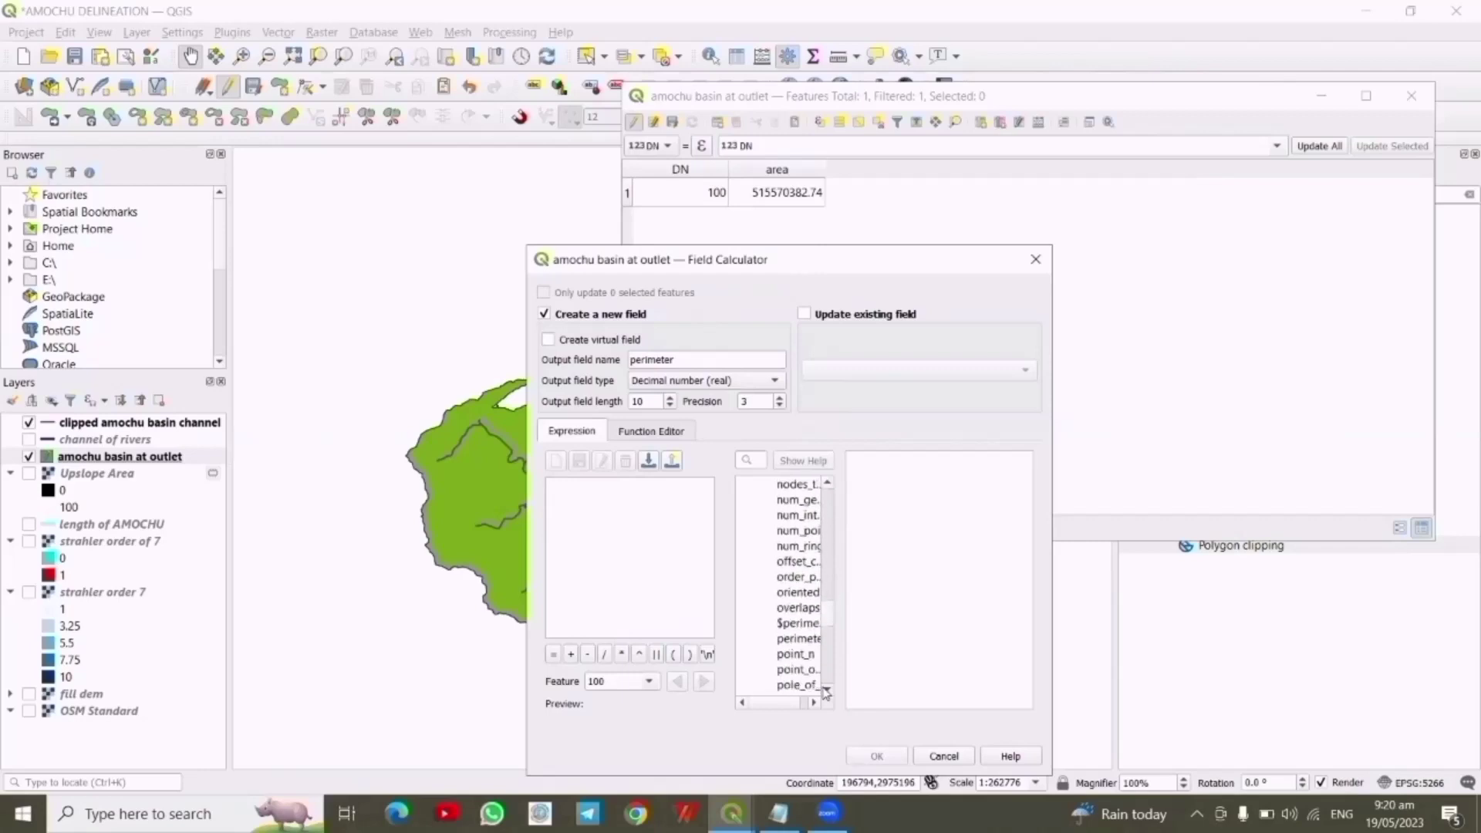
left_click(826, 688)
left_click(826, 688)
double_click(785, 608)
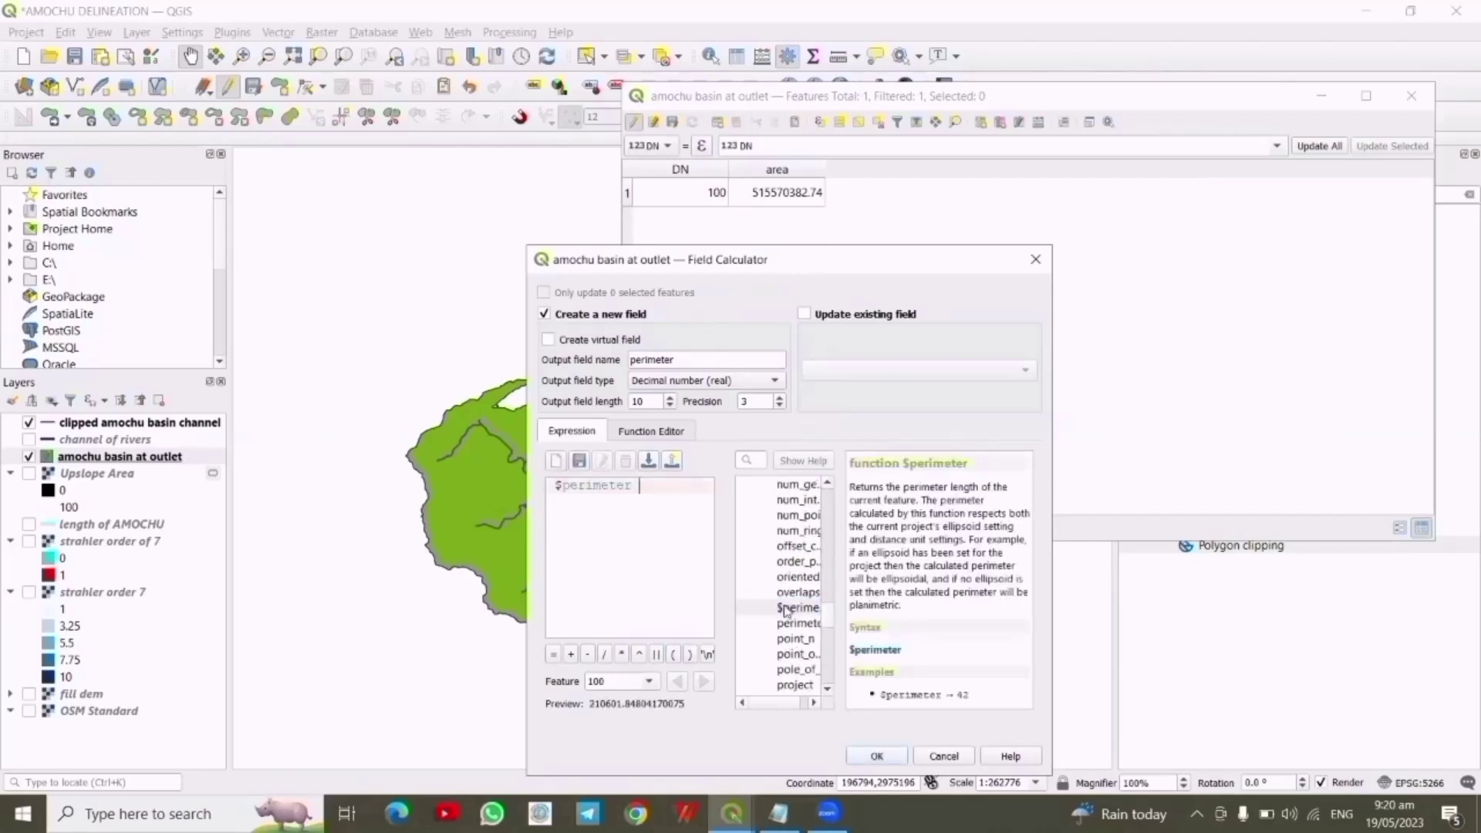
left_click(875, 755)
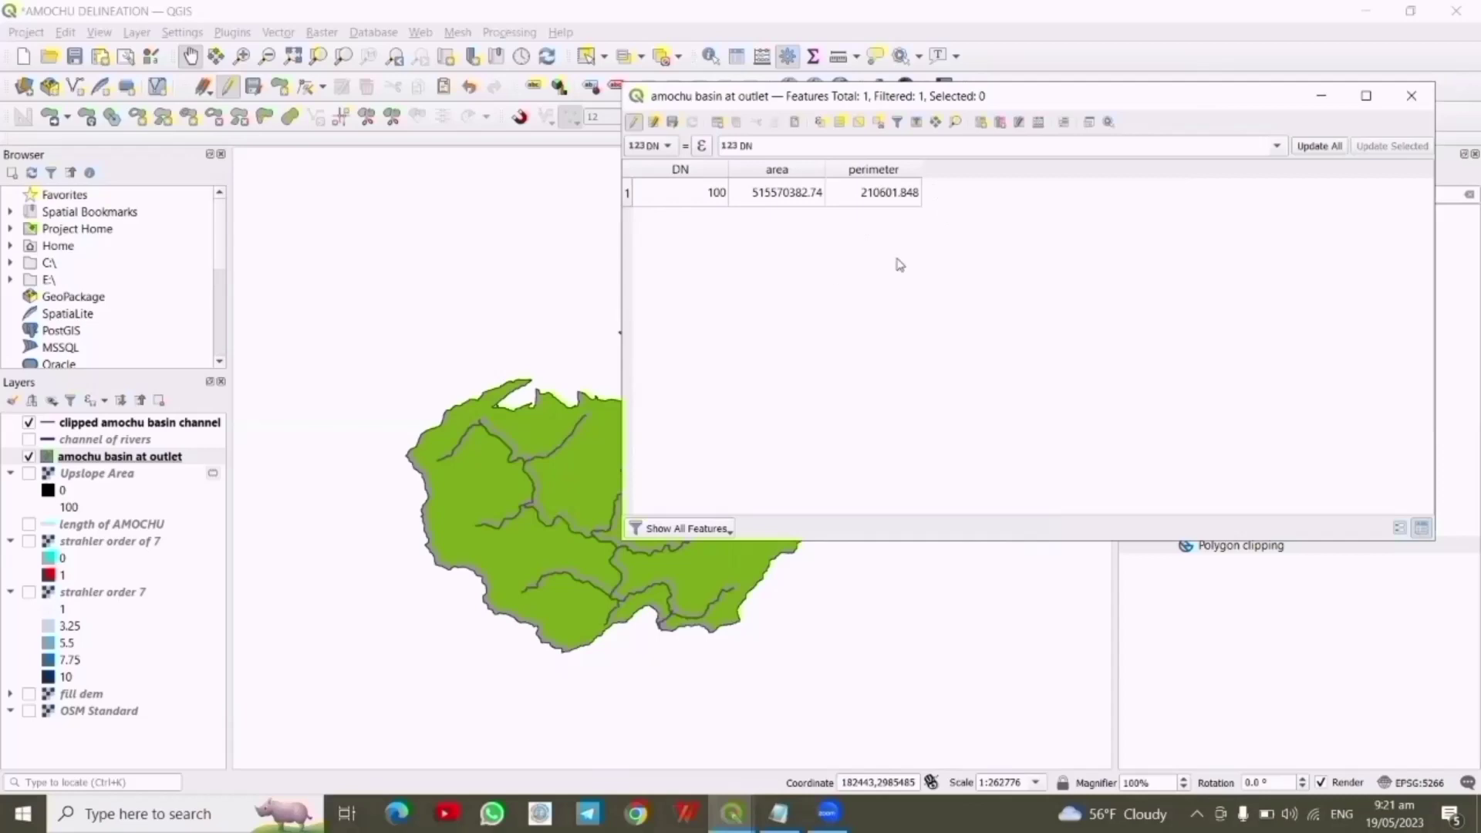
left_click(635, 122)
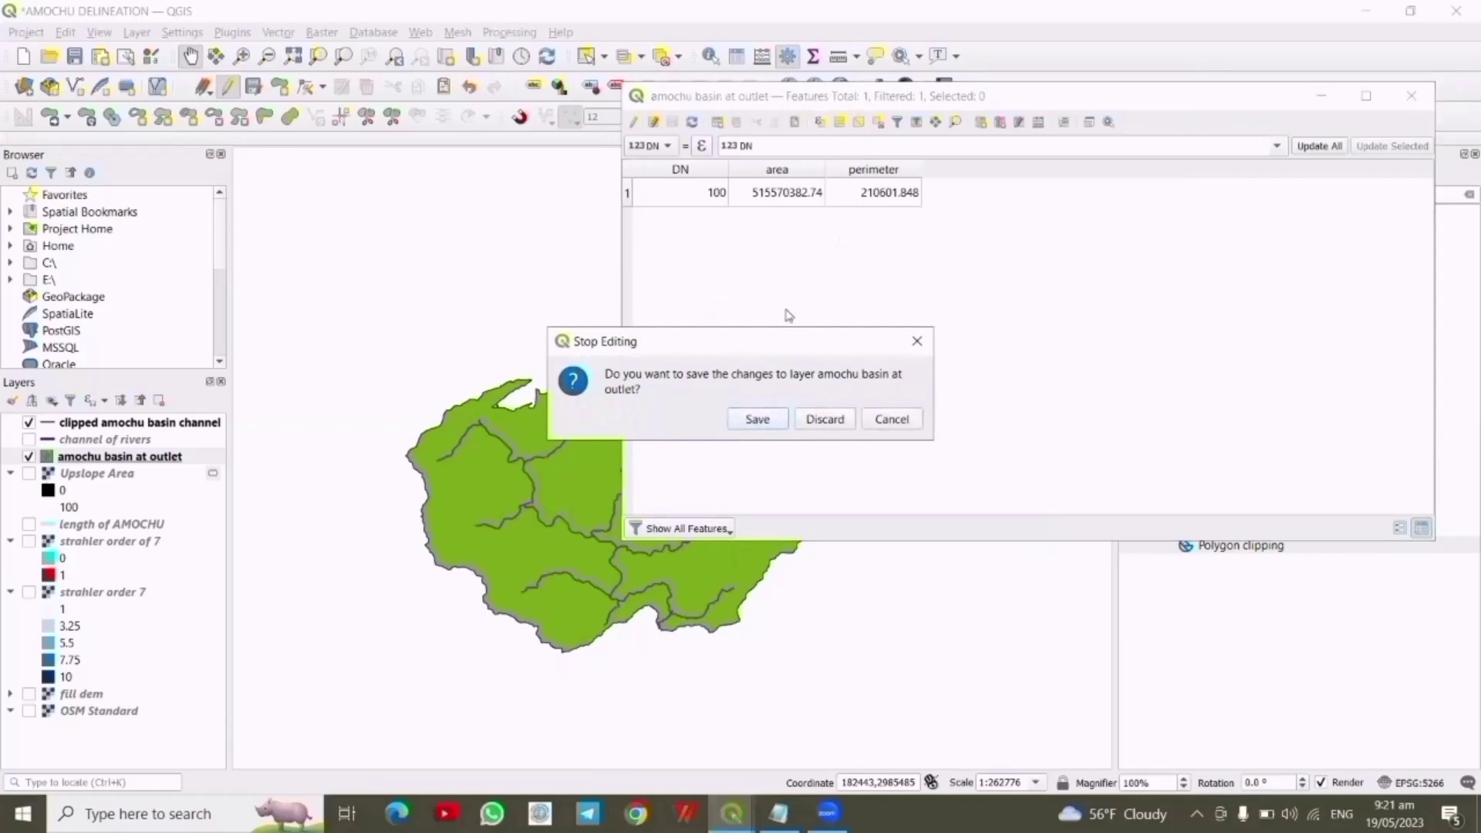
left_click(898, 418)
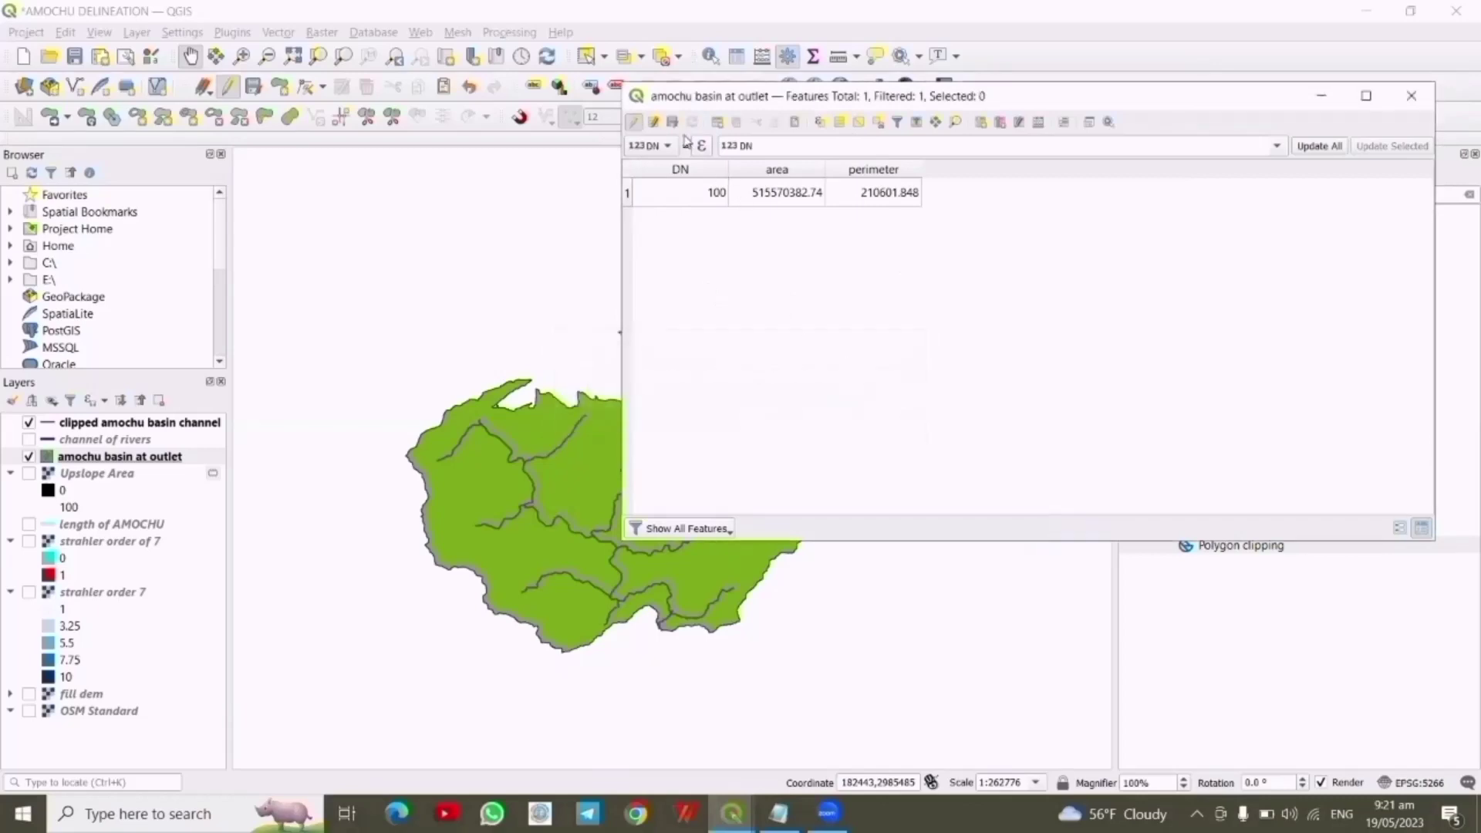
Save the edits to the amochu basin at outlet attribute table and end editing
left_click(673, 124)
left_click(643, 127)
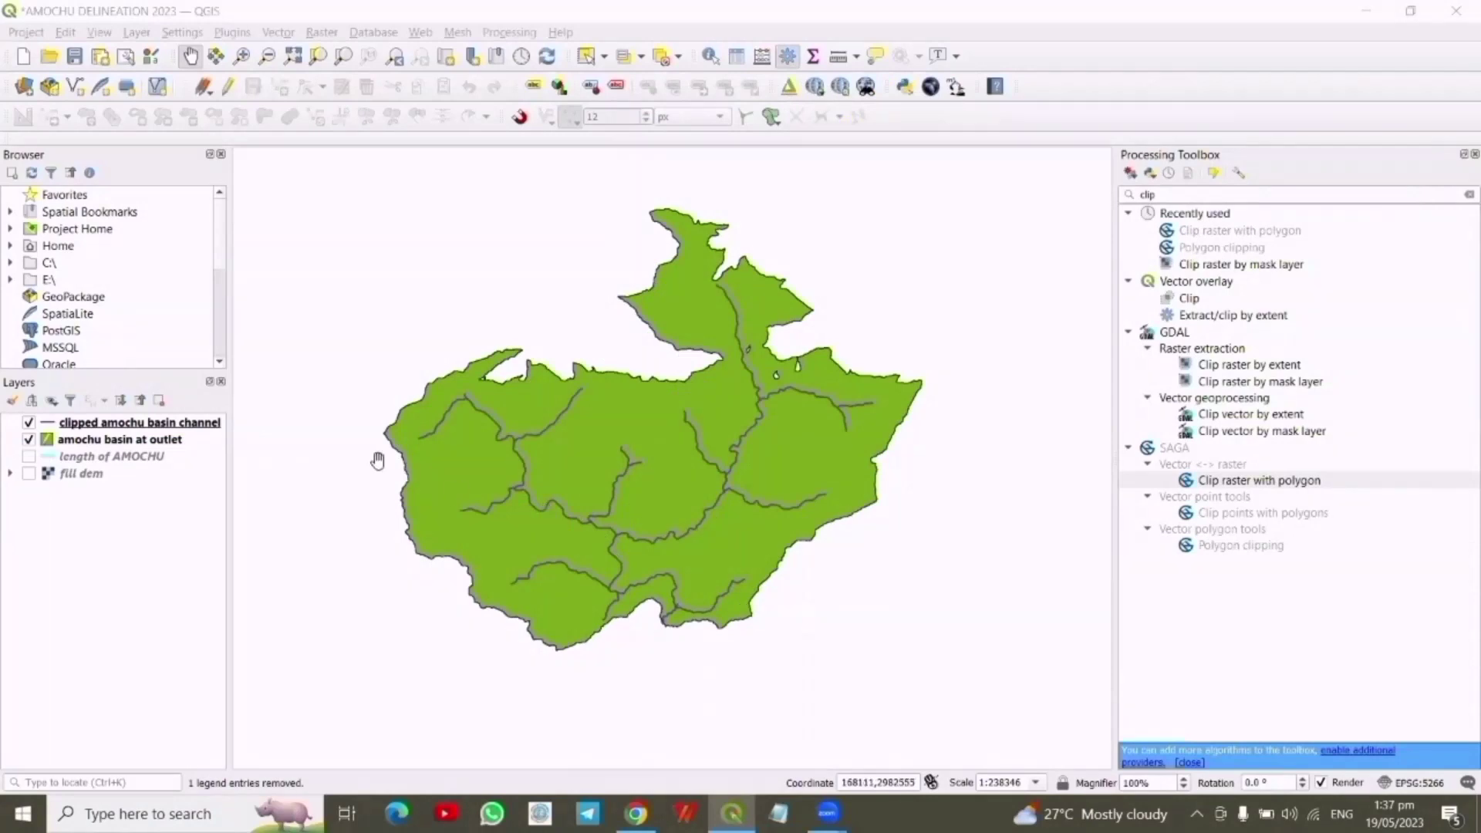
Show the fill dem layer and clip it with the amochu basin at outlet polygon using Clip Raster With Polygon
left_click(31, 474)
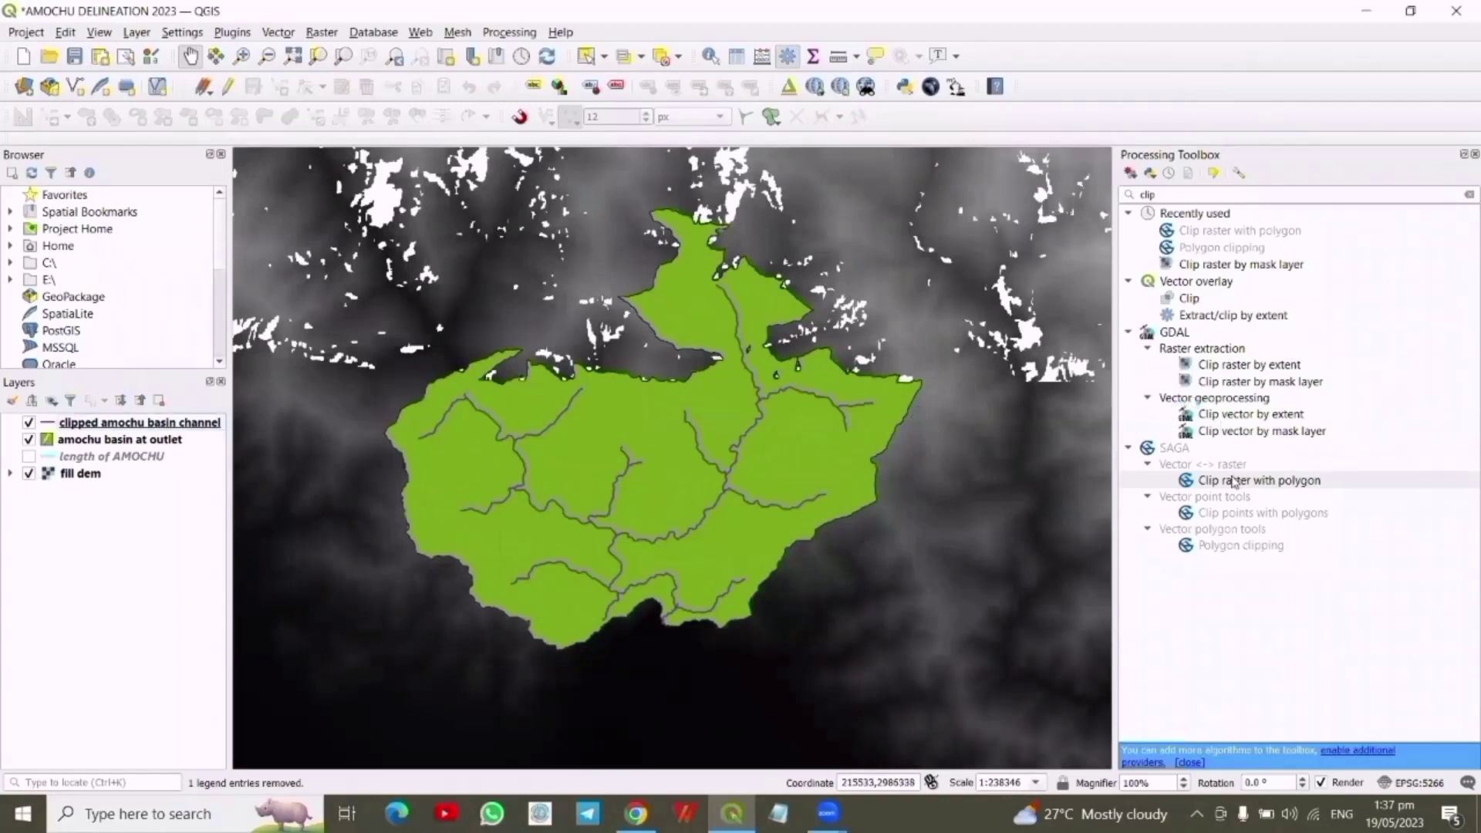
double_click(1232, 481)
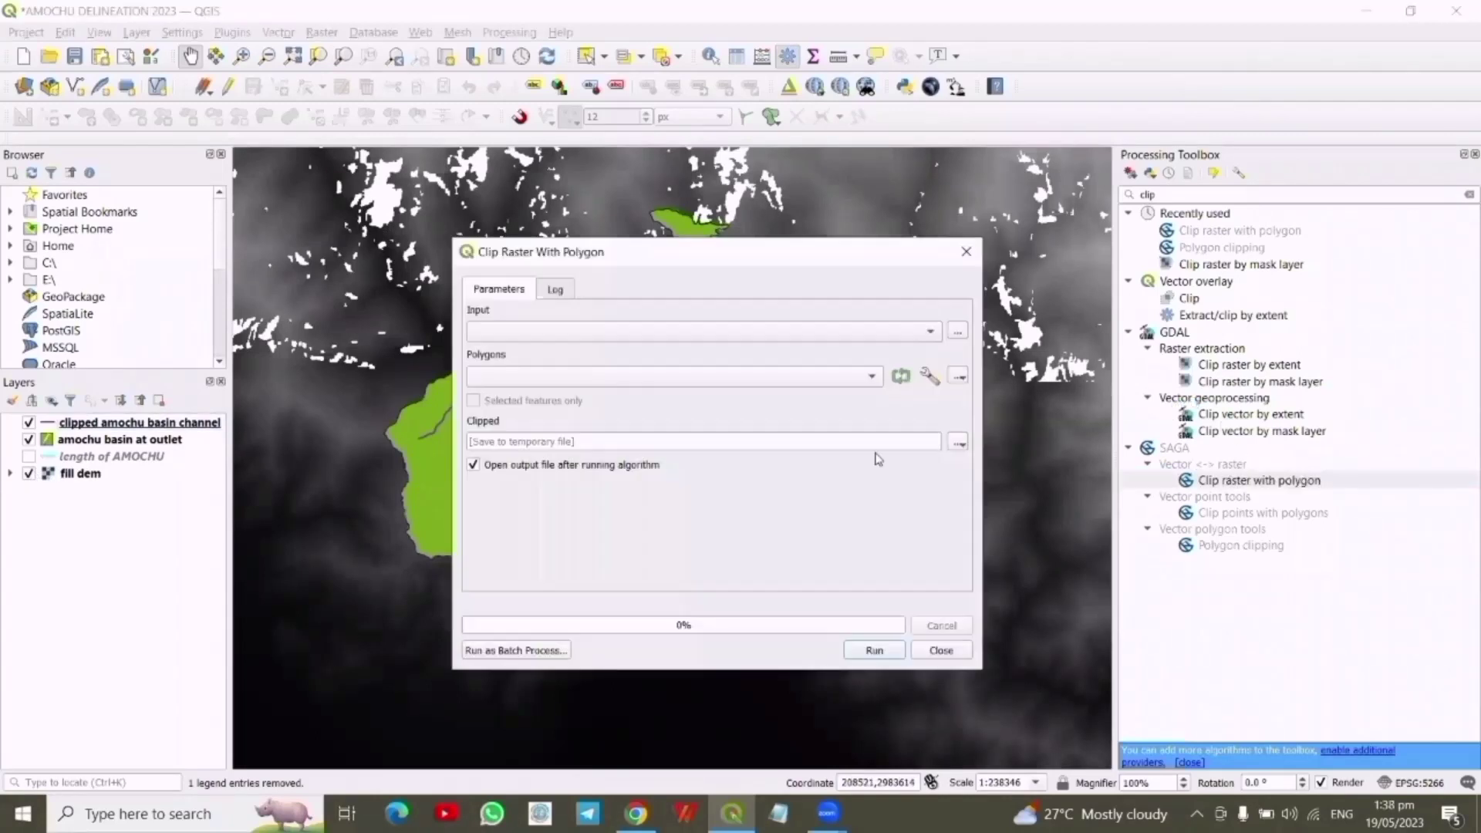
left_click(802, 331)
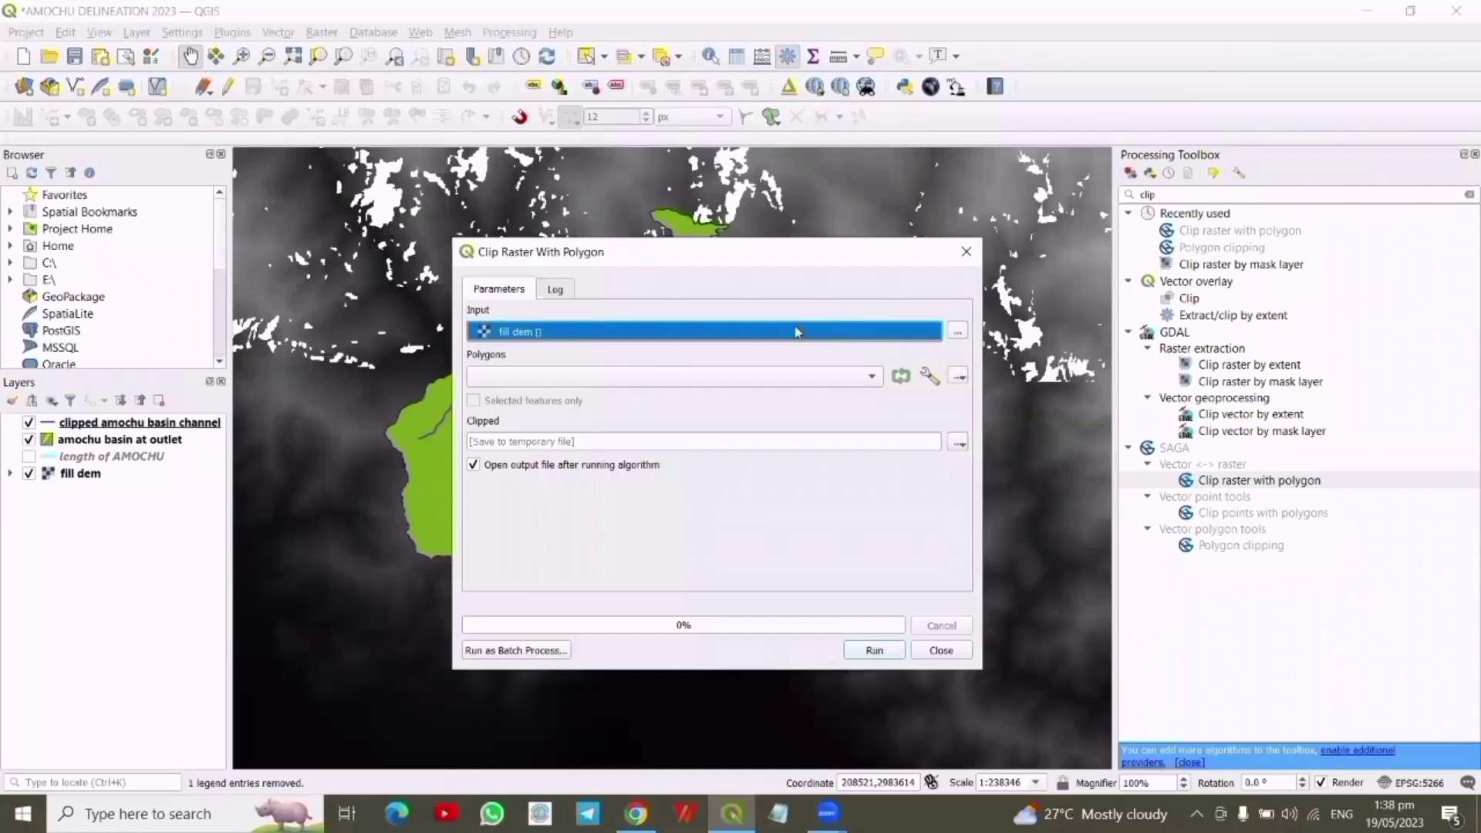
left_click(798, 331)
left_click(870, 378)
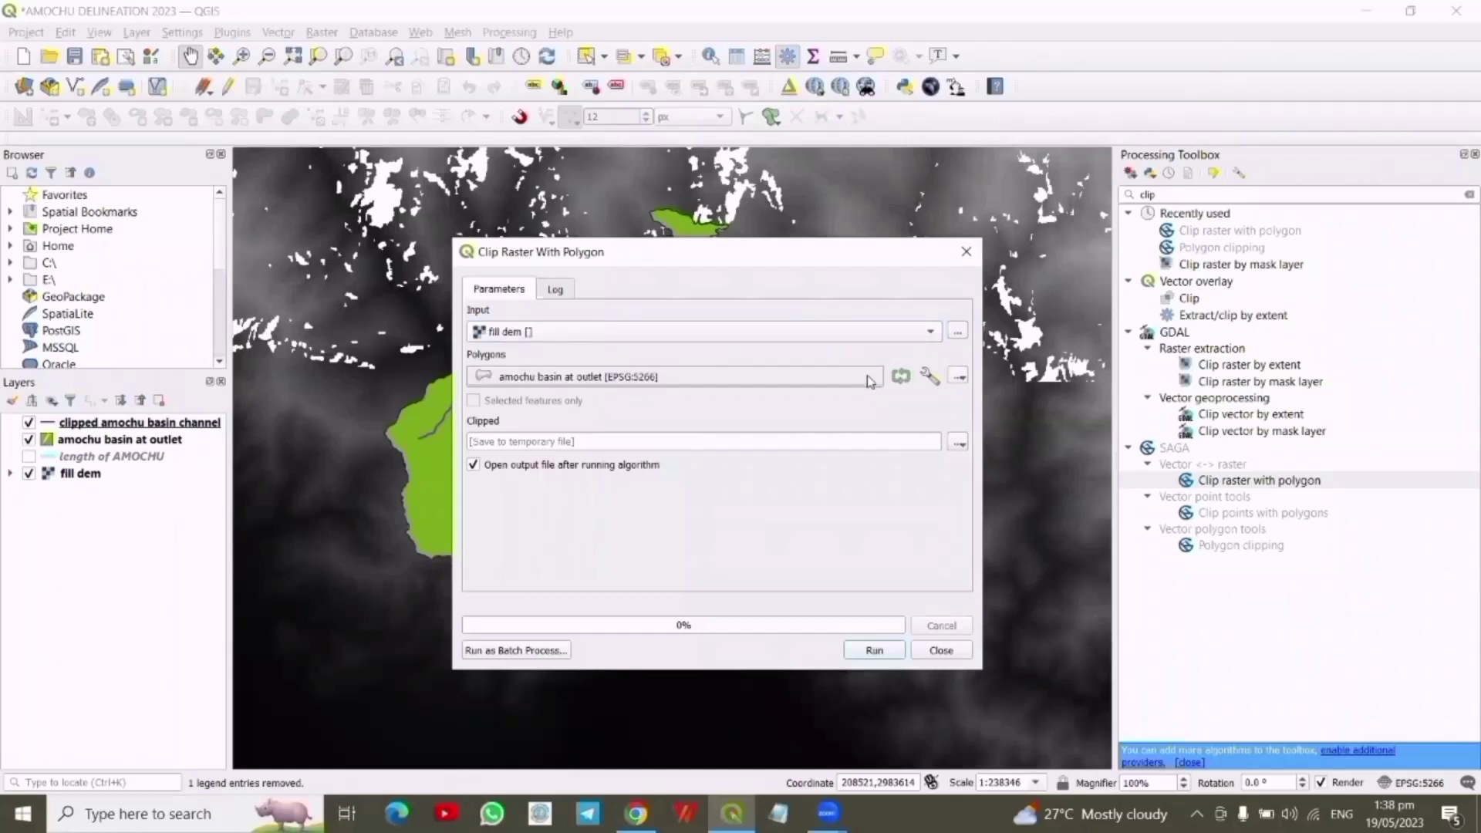
left_click(863, 377)
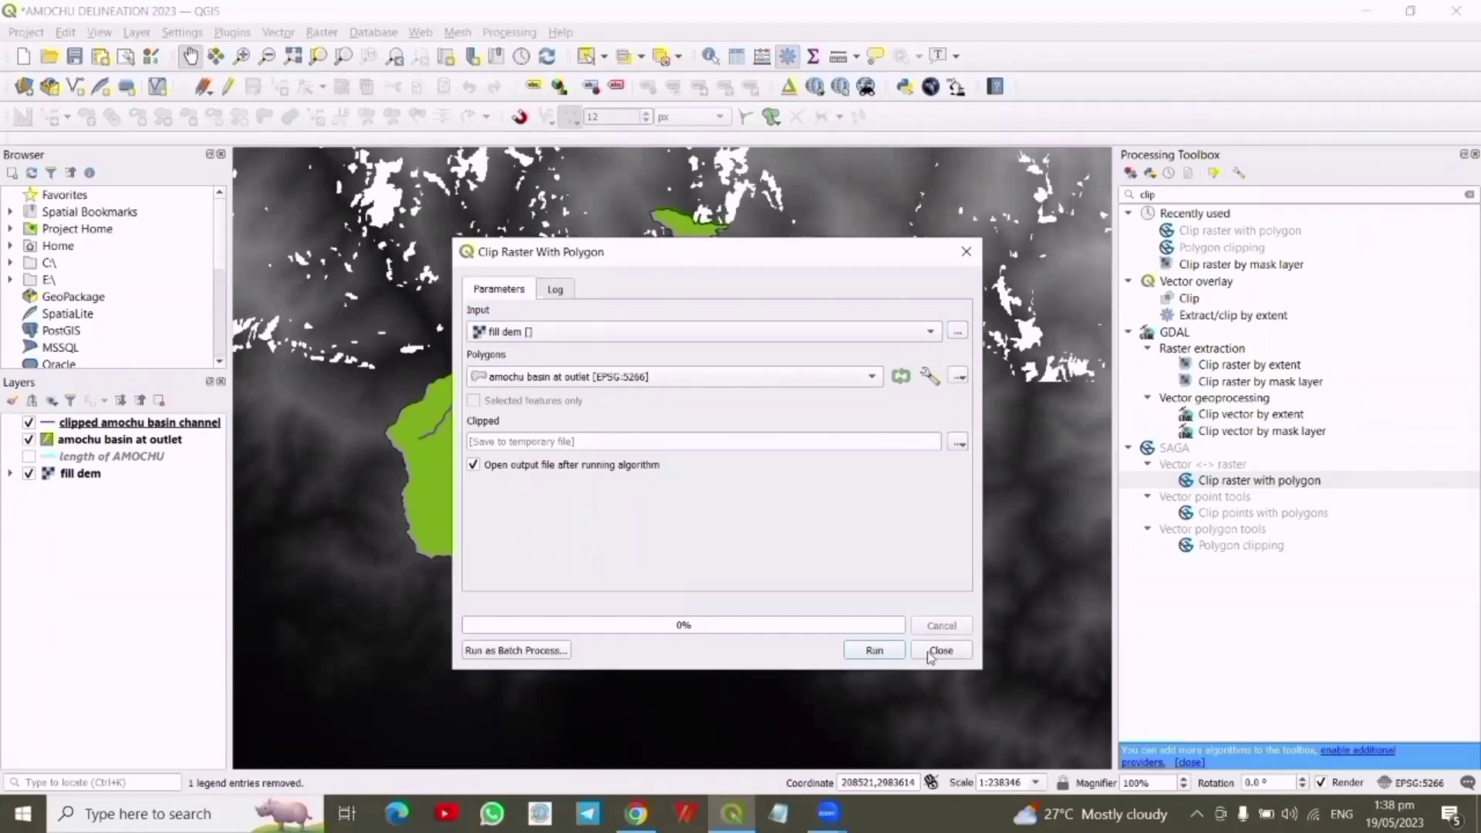
left_click(875, 651)
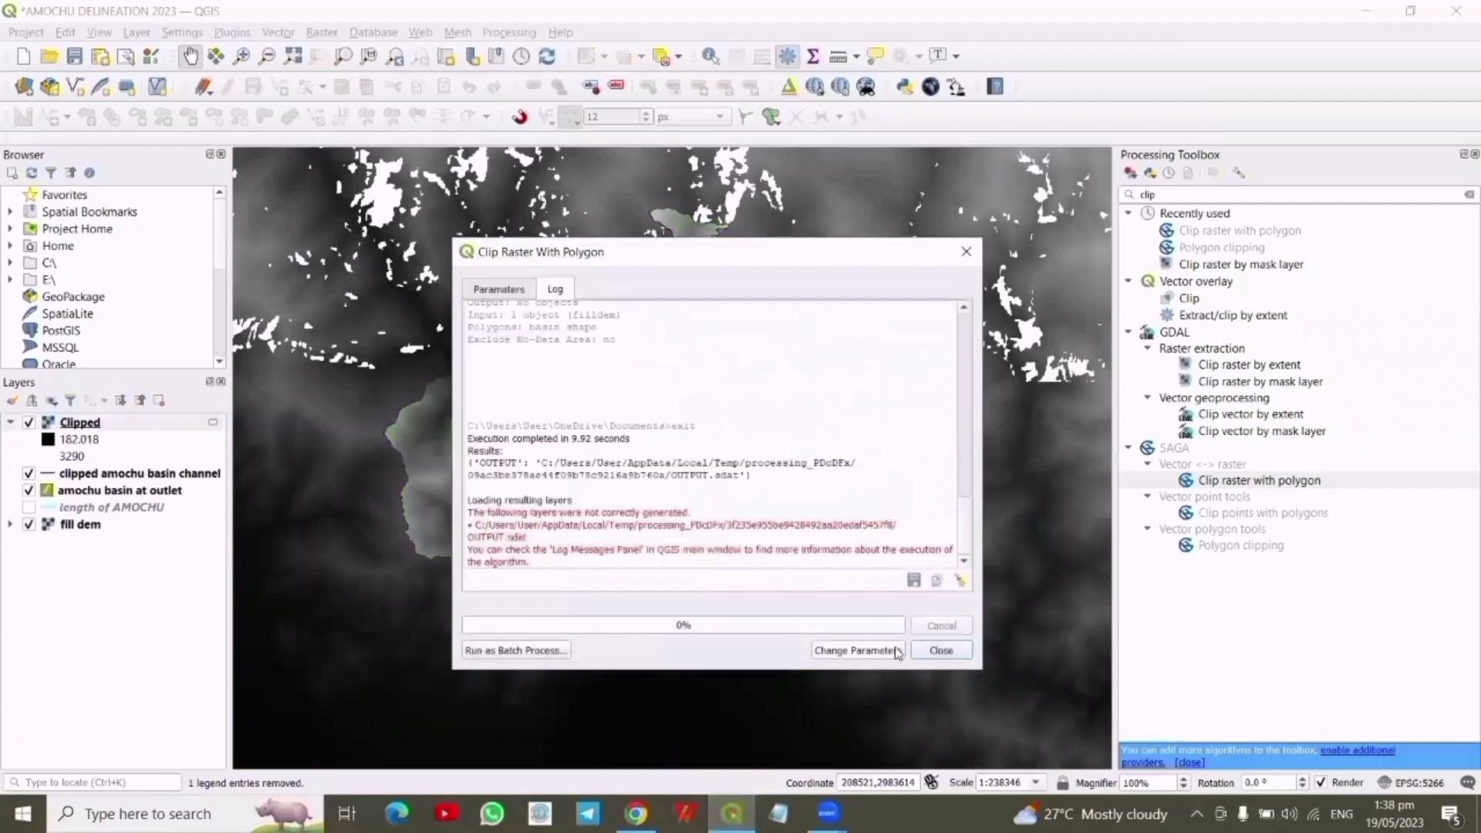
left_click(937, 650)
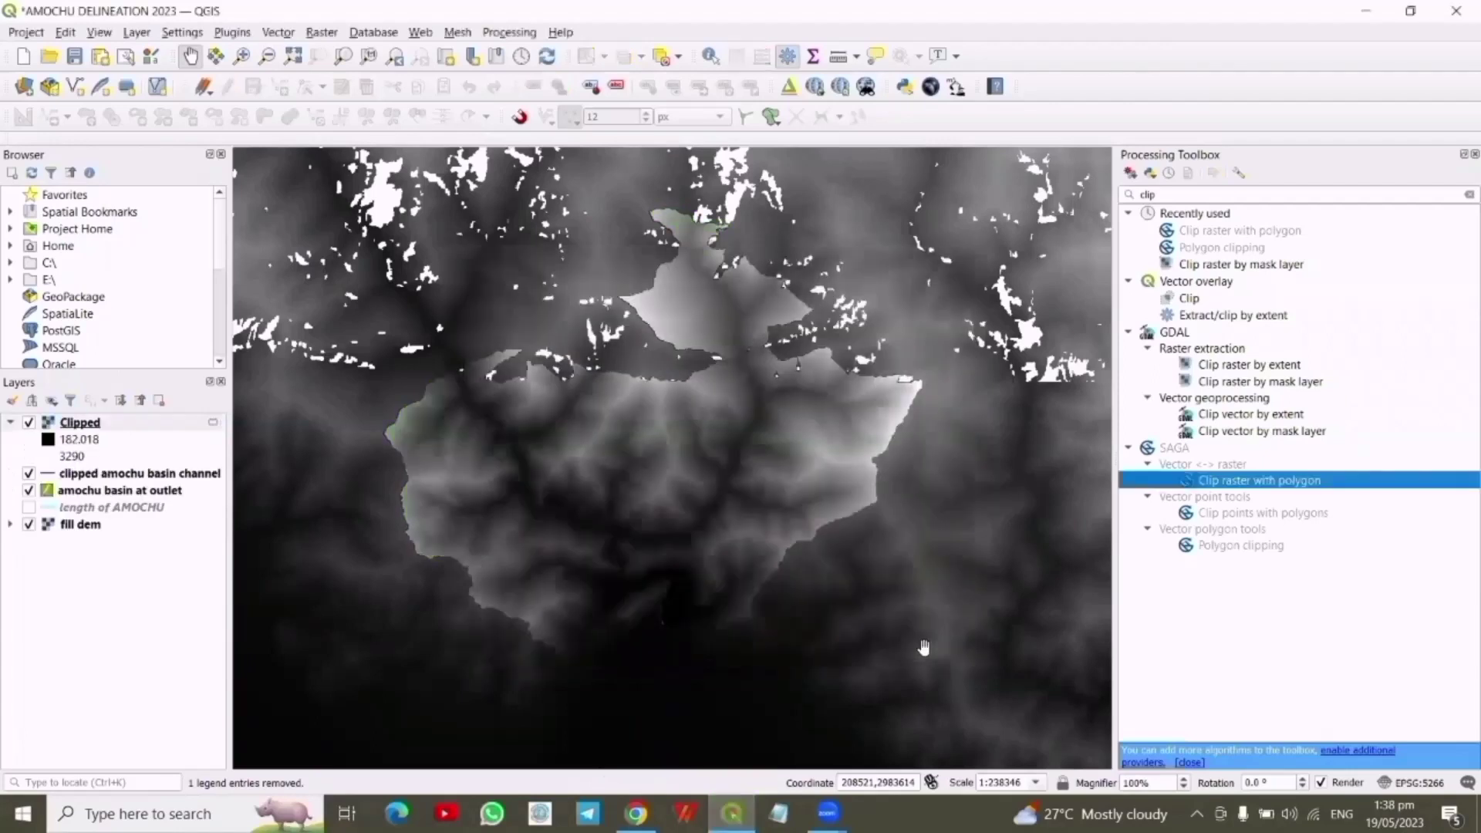
Hide the fill dem layer and move the clipped amochu basin channel layer above the Clipped raster
left_click(29, 526)
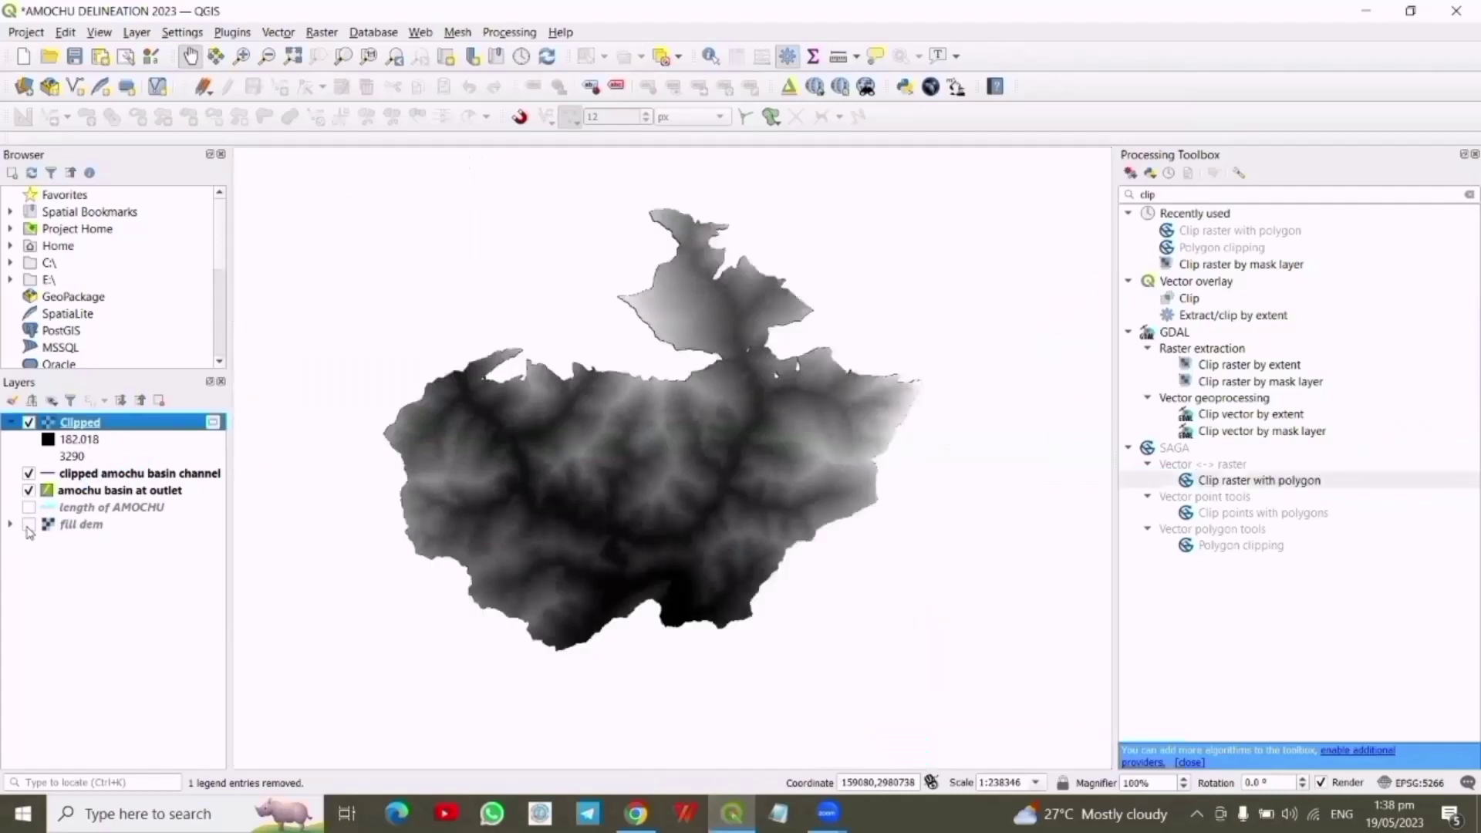
left_click(108, 477)
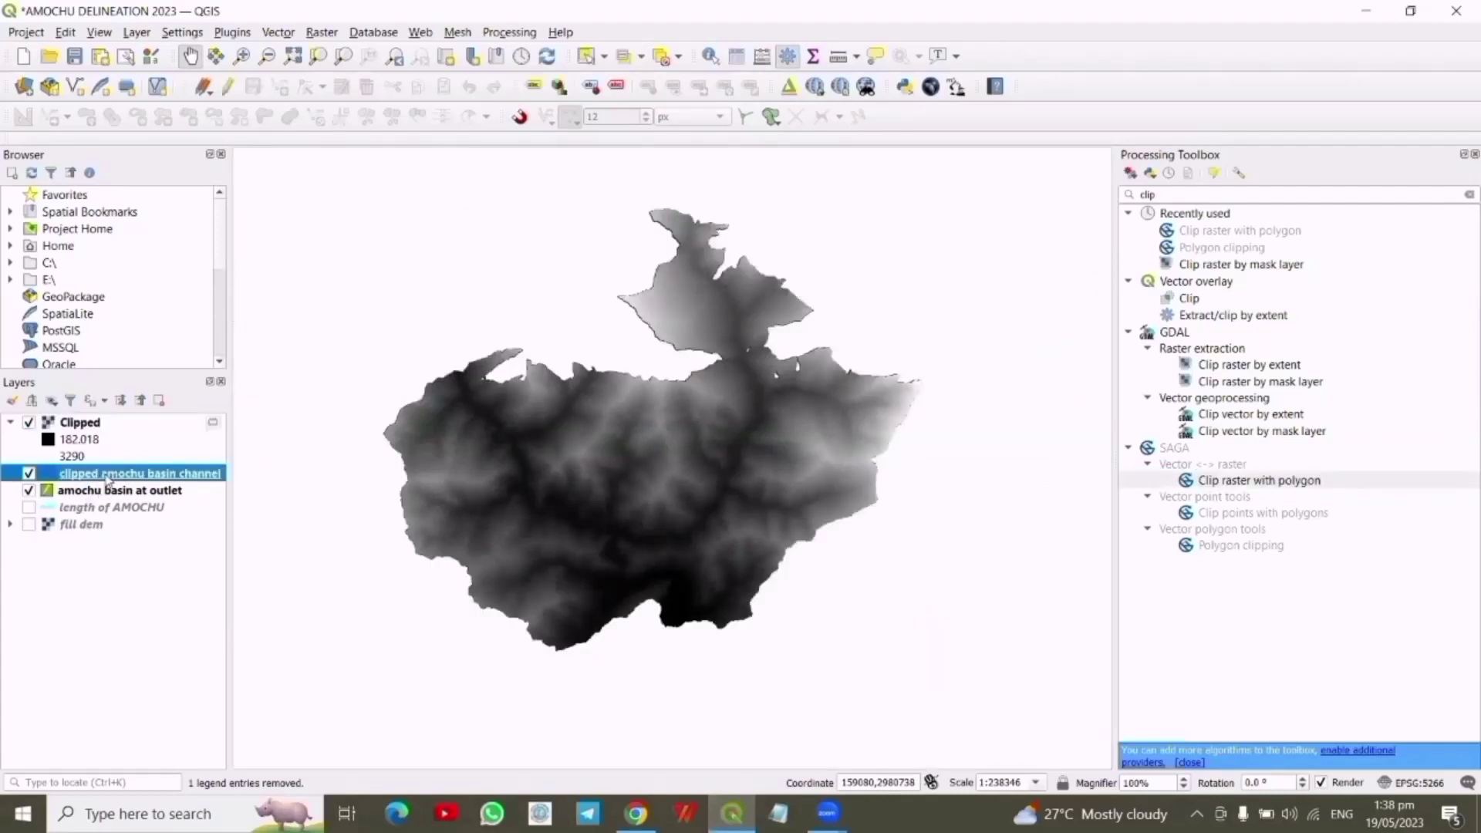
left_click_drag(108, 478, 107, 425)
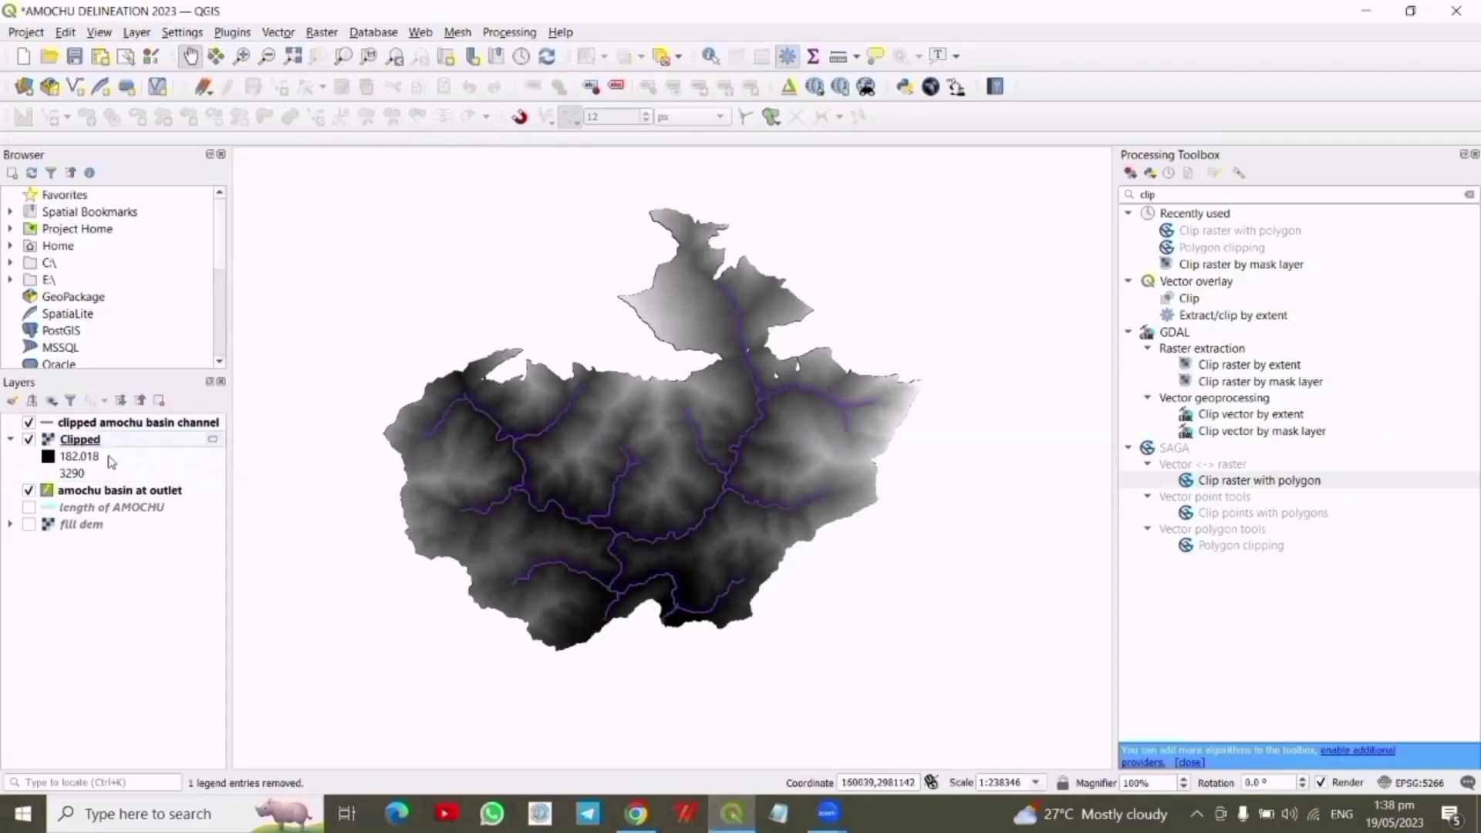
Set the Clipped raster's render type to Singleband pseudocolor in its layer symbology
double_click(96, 440)
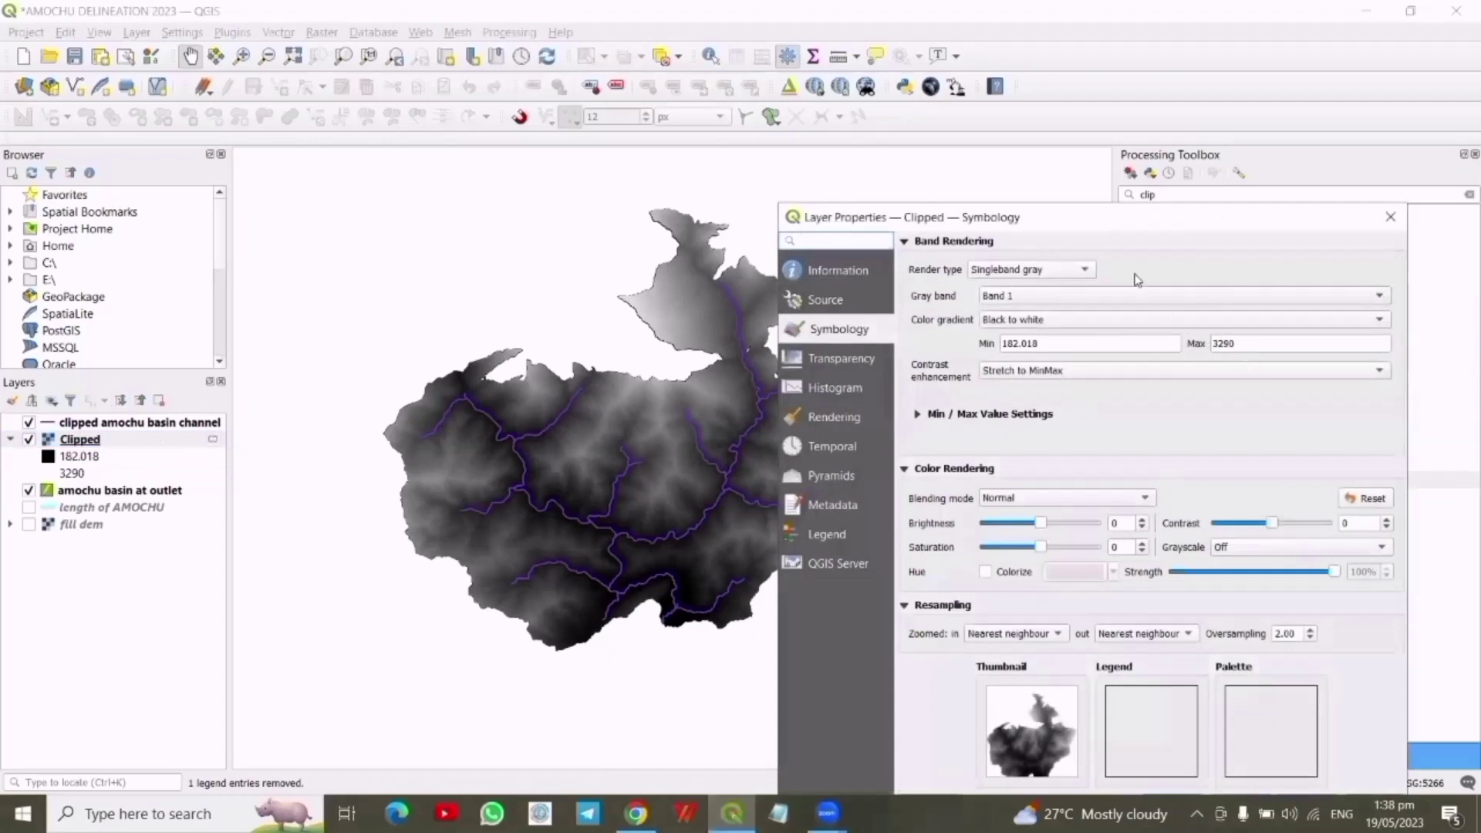
left_click(1087, 269)
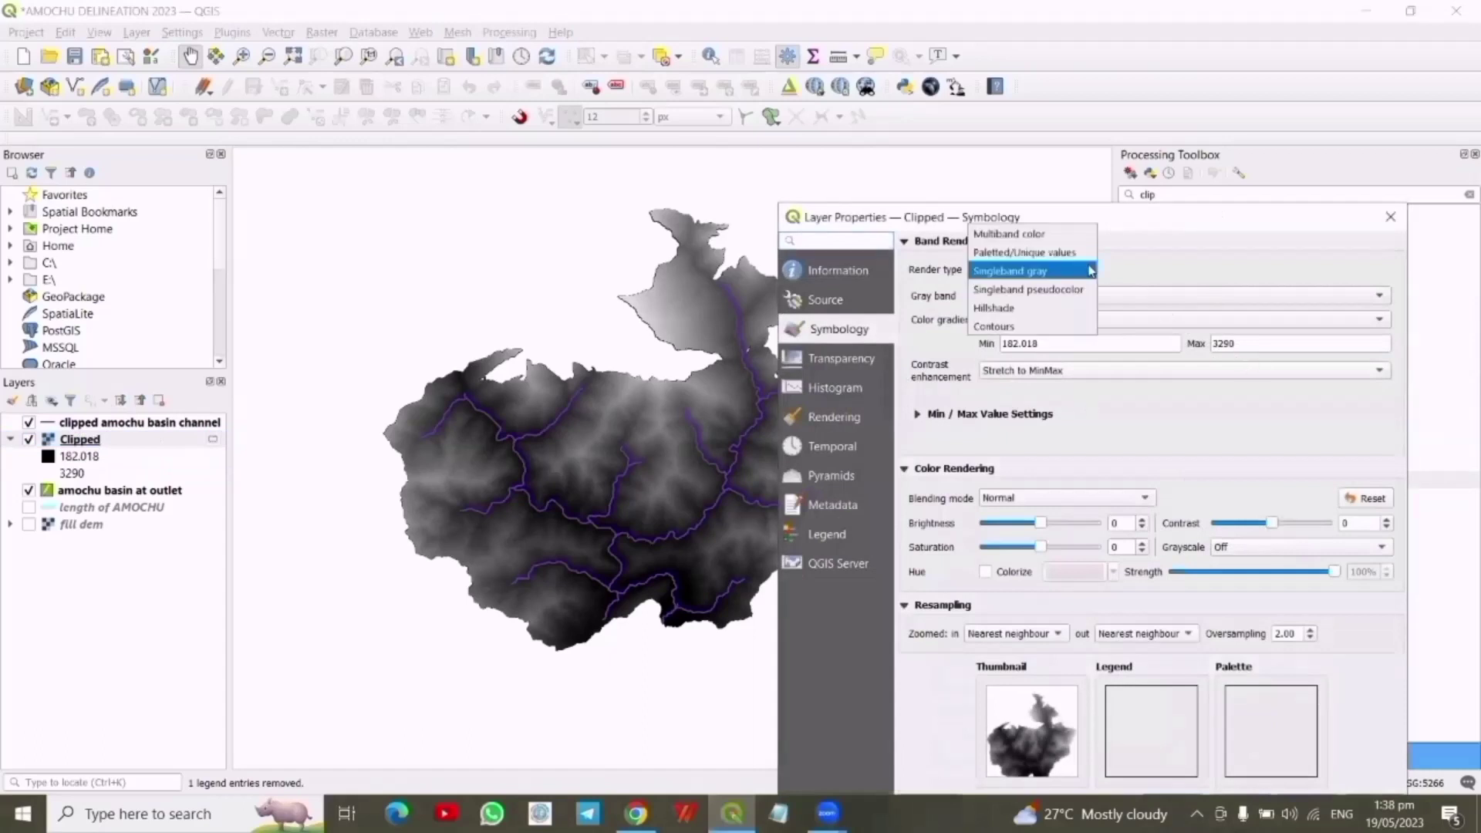
left_click(1058, 296)
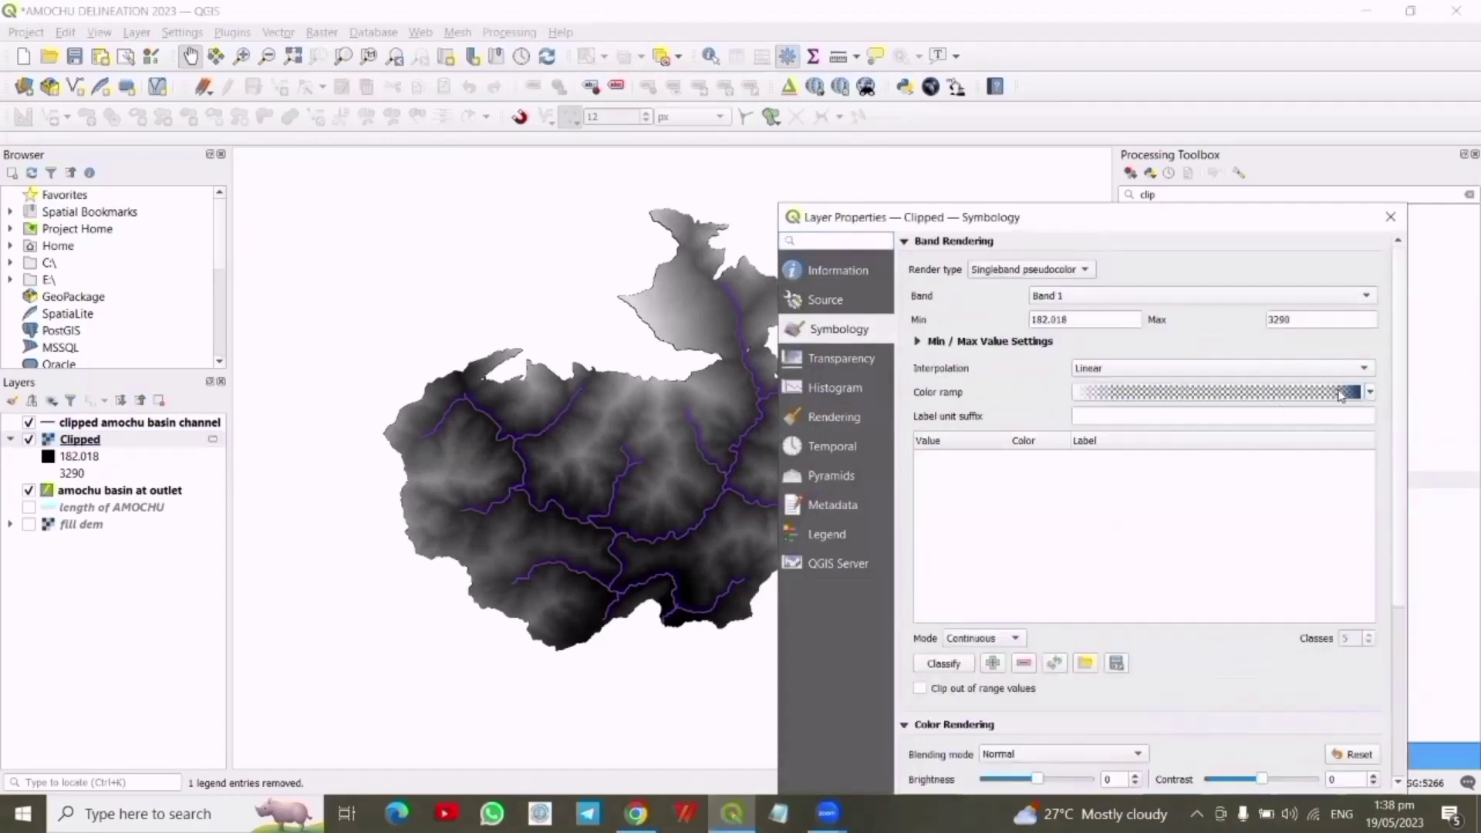
left_click(1365, 394)
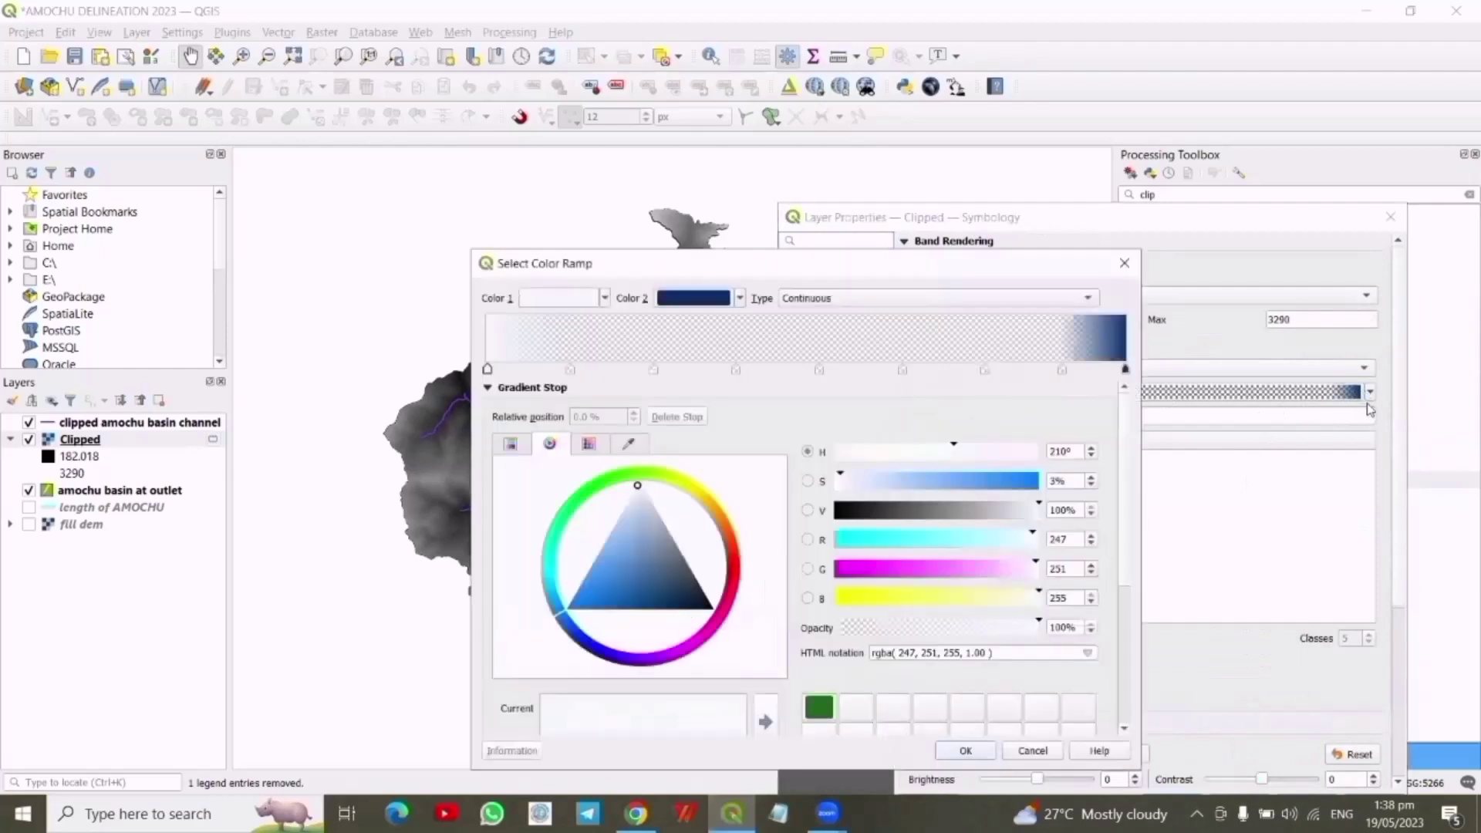
left_click(1125, 263)
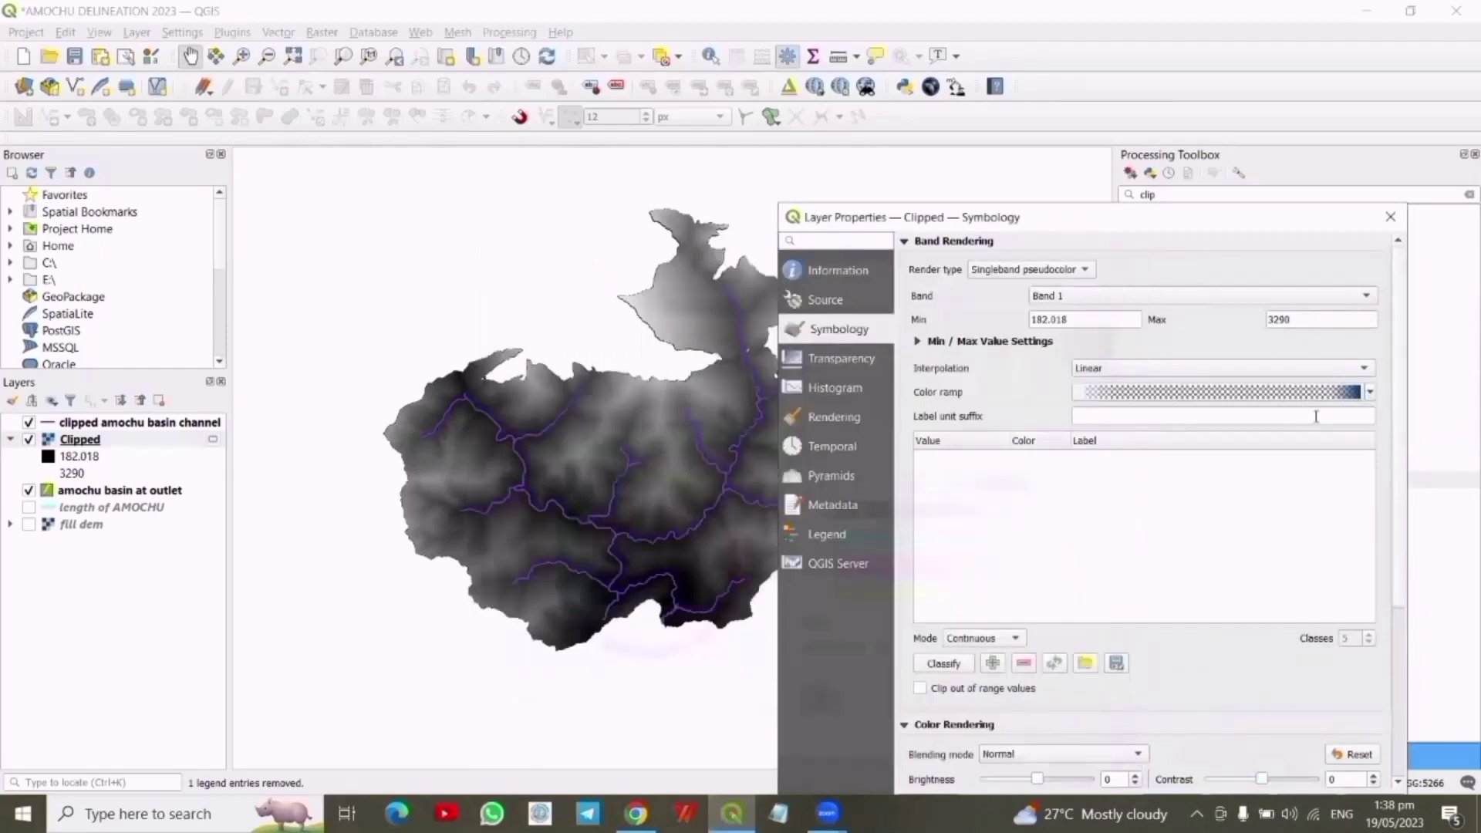
Create a new gradient color ramp with a turquoise stop at about 13.6 % and another stop at about 50 %
left_click(1365, 396)
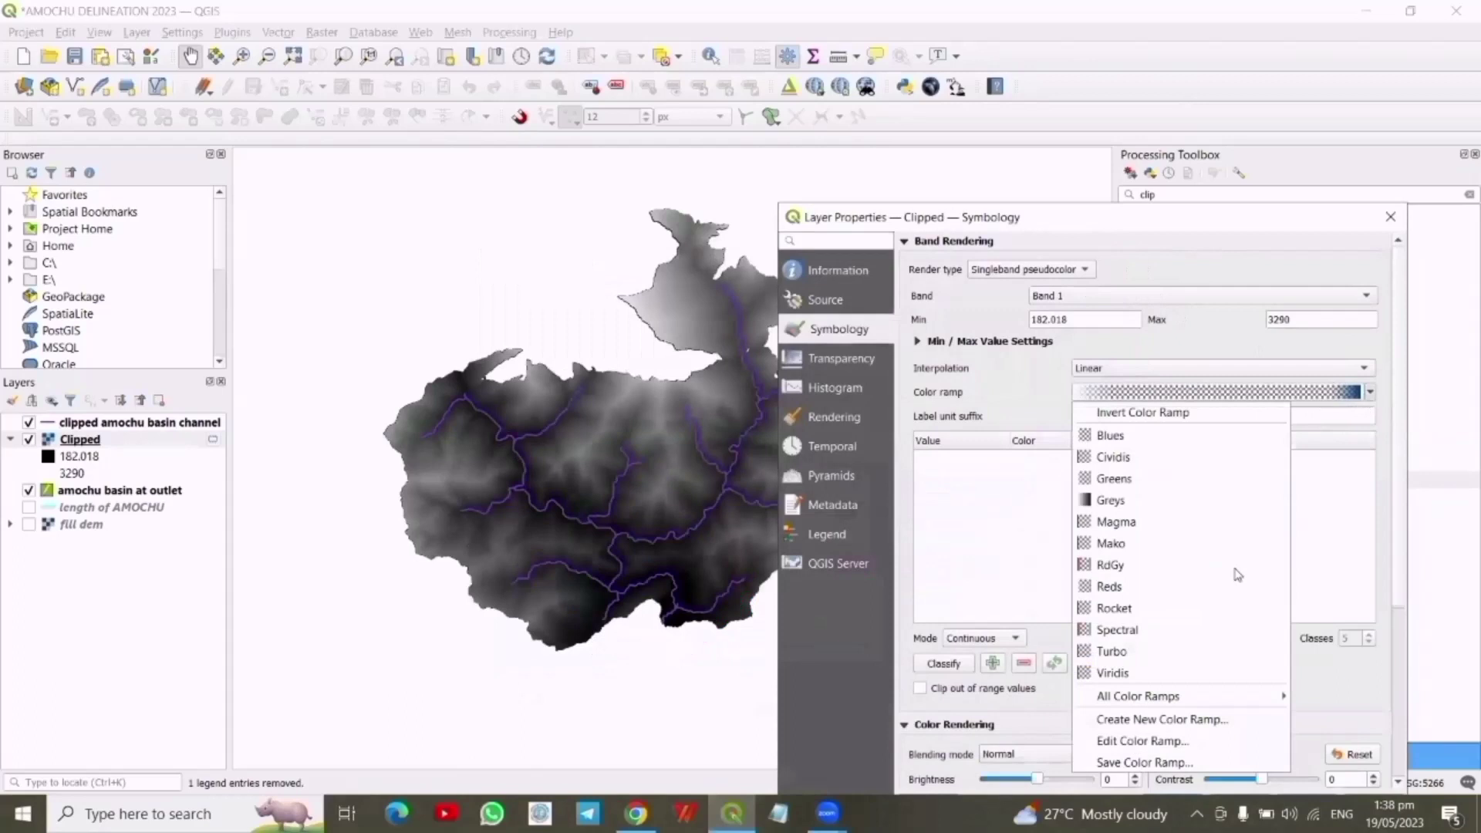
left_click(1170, 719)
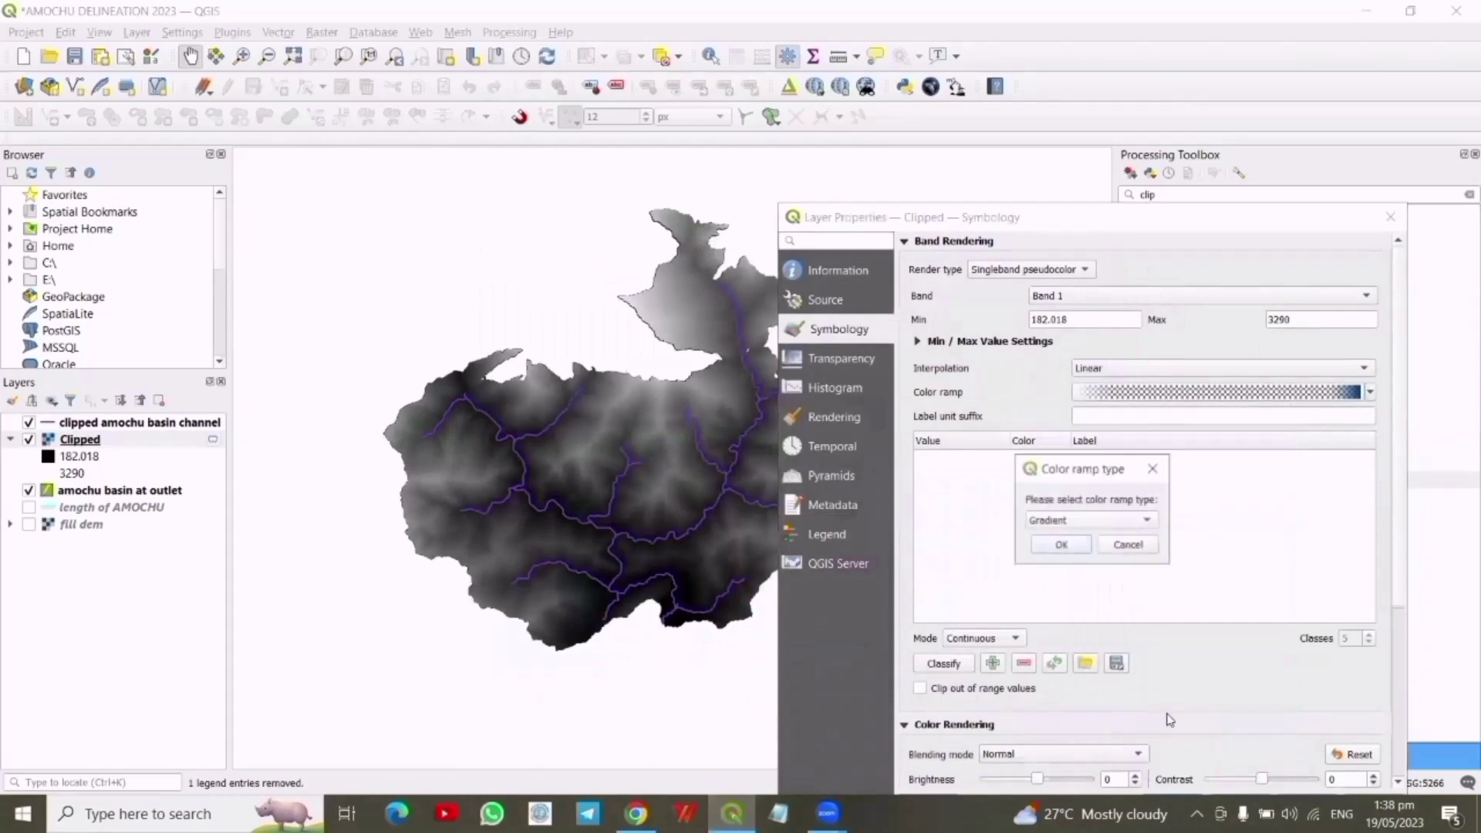
left_click(1059, 545)
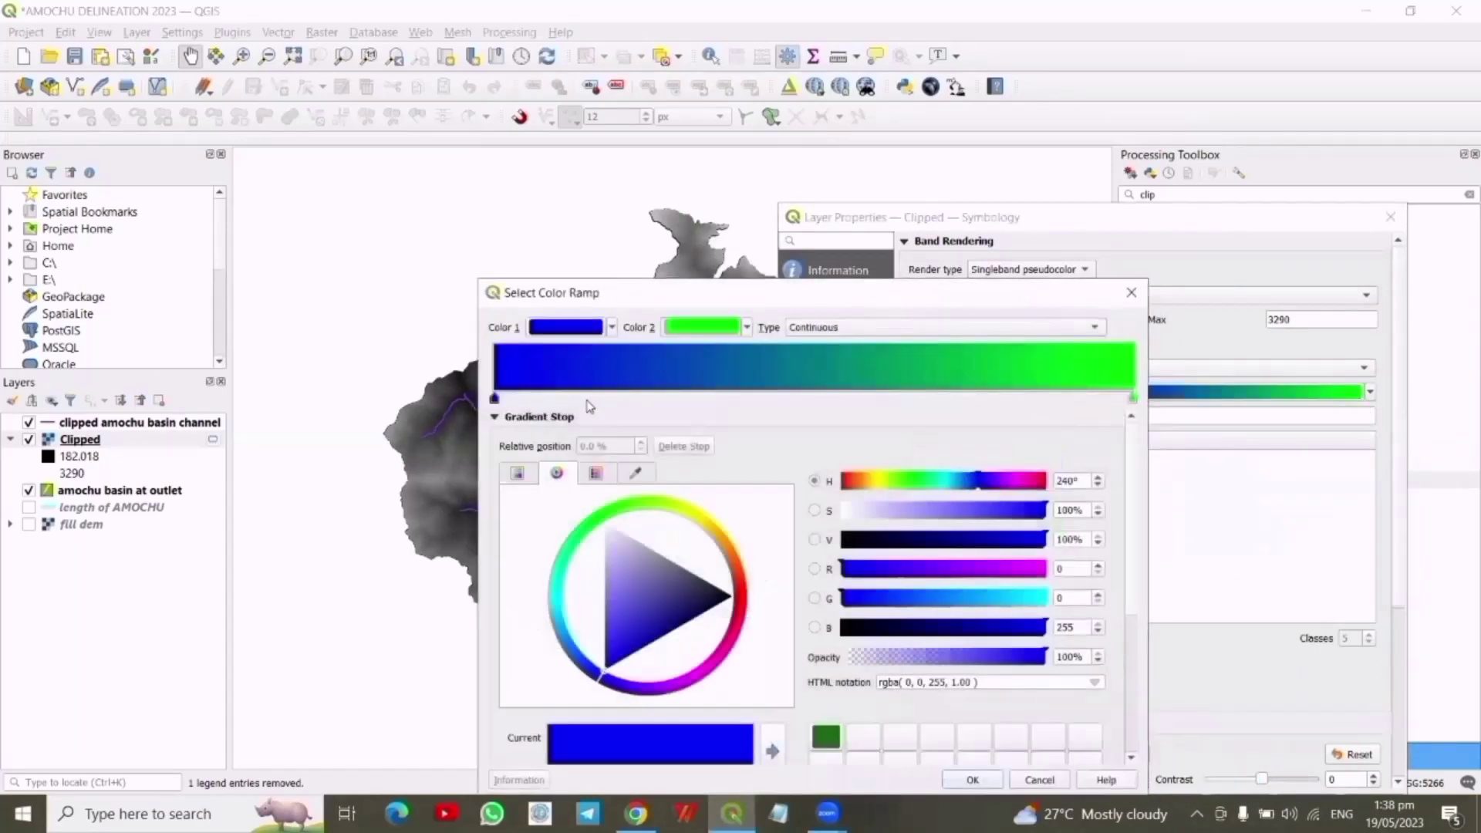
left_click(582, 396)
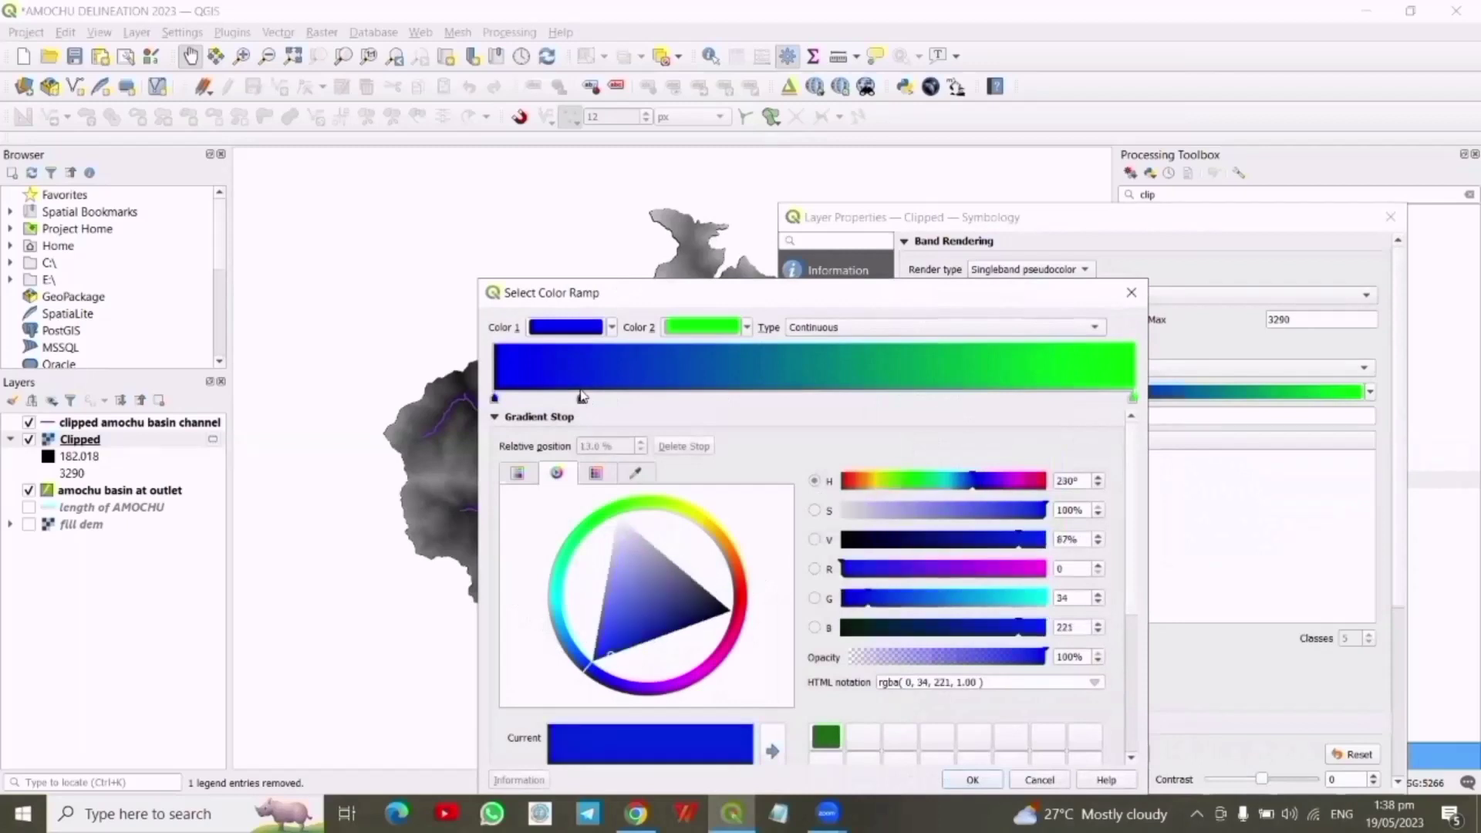
left_click(560, 593)
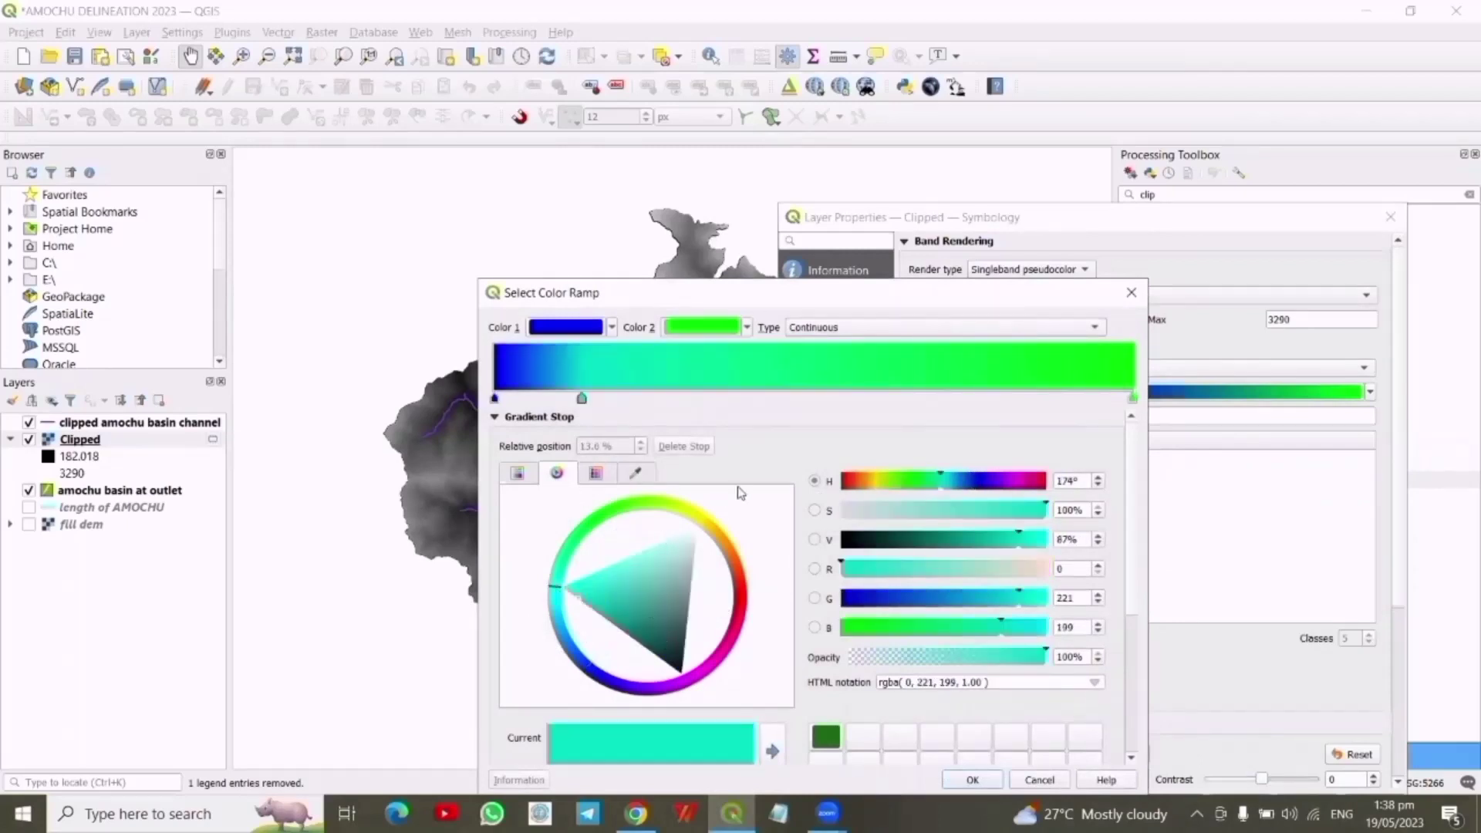
left_click(817, 396)
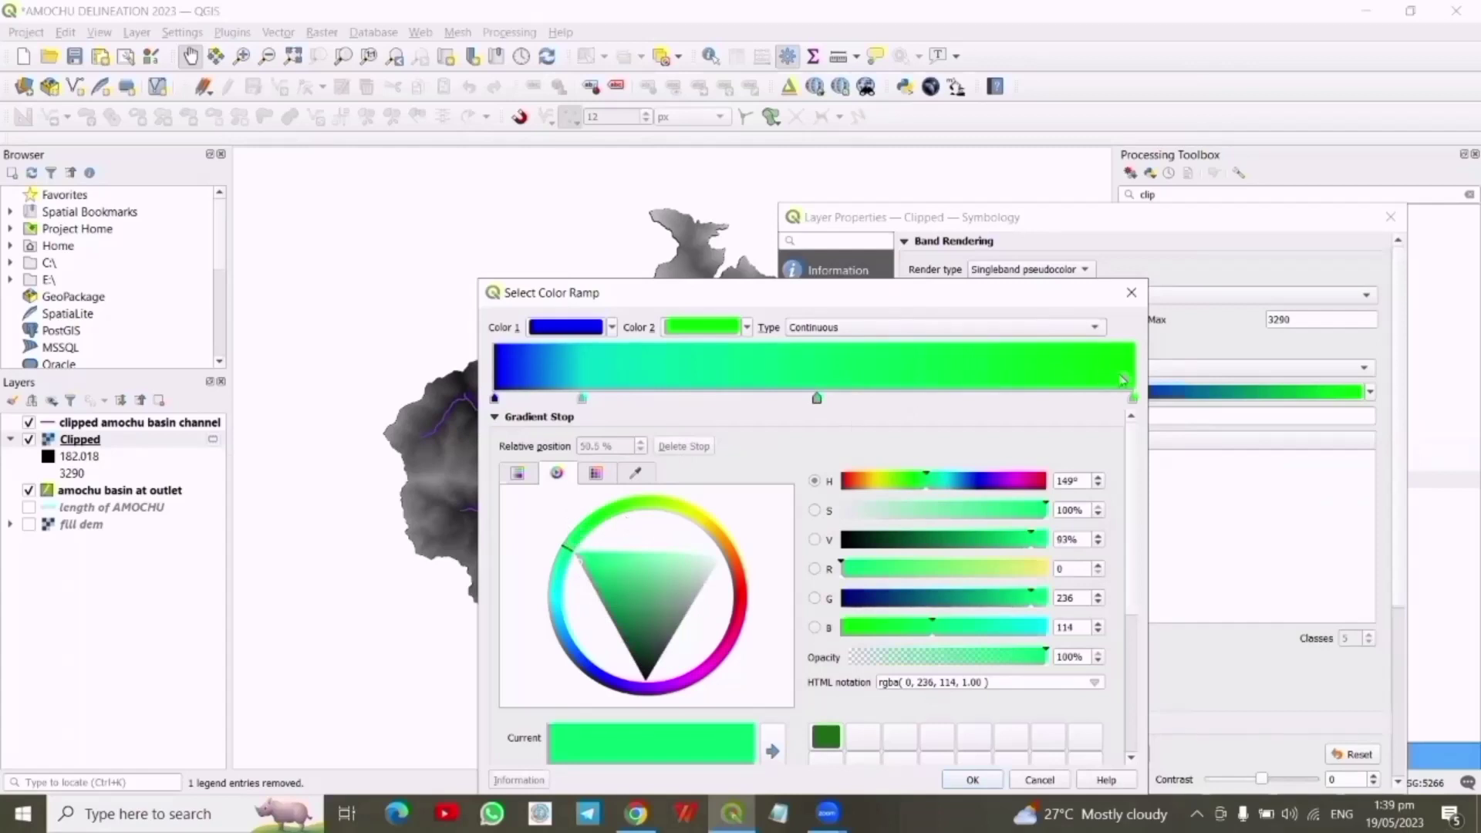
Color the high end of the gradient ramp dark green, rgba(49, 95, 49, 1.00), and accept the ramp
left_click(1132, 399)
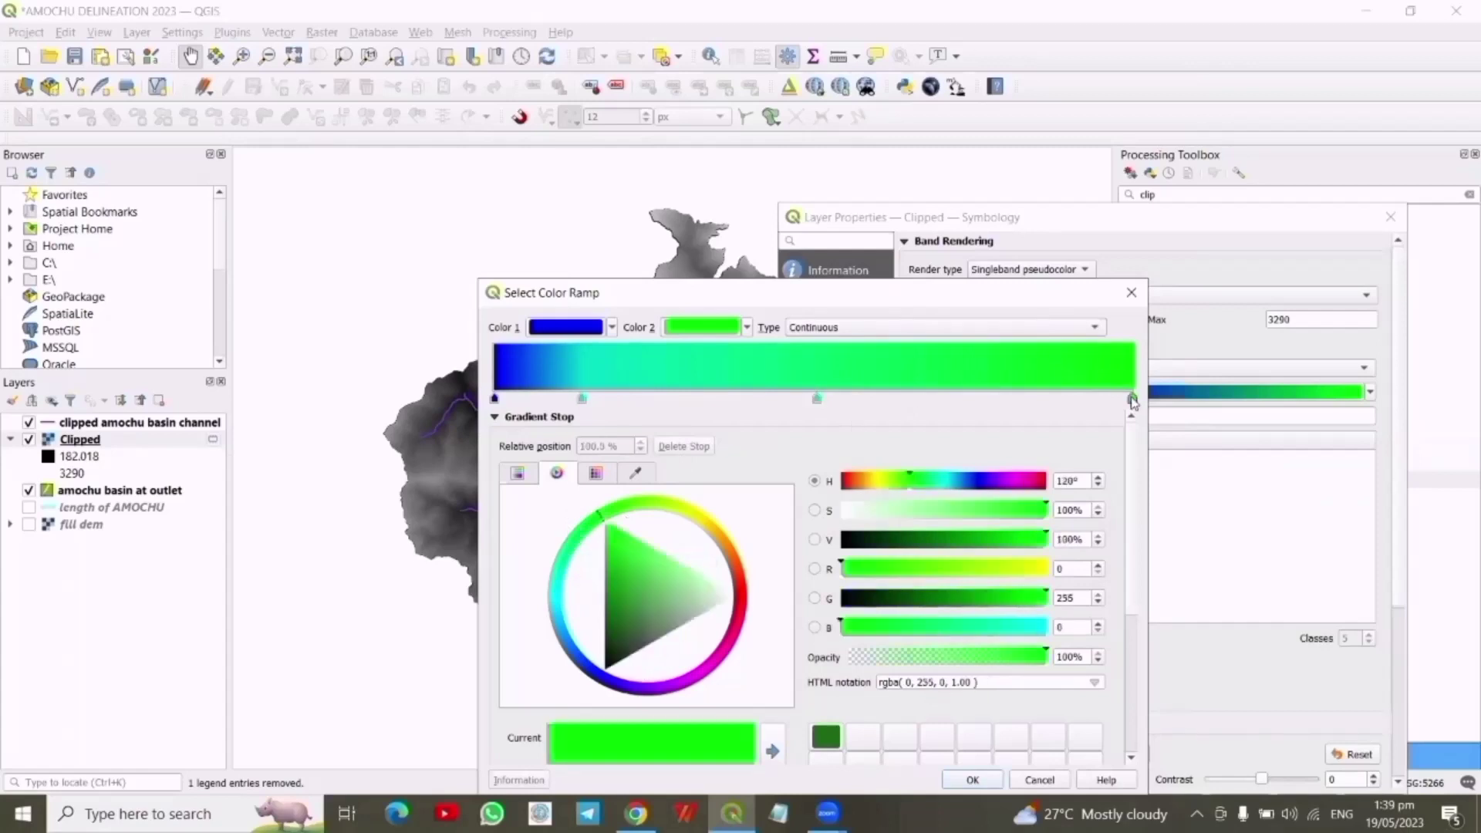
left_click(624, 620)
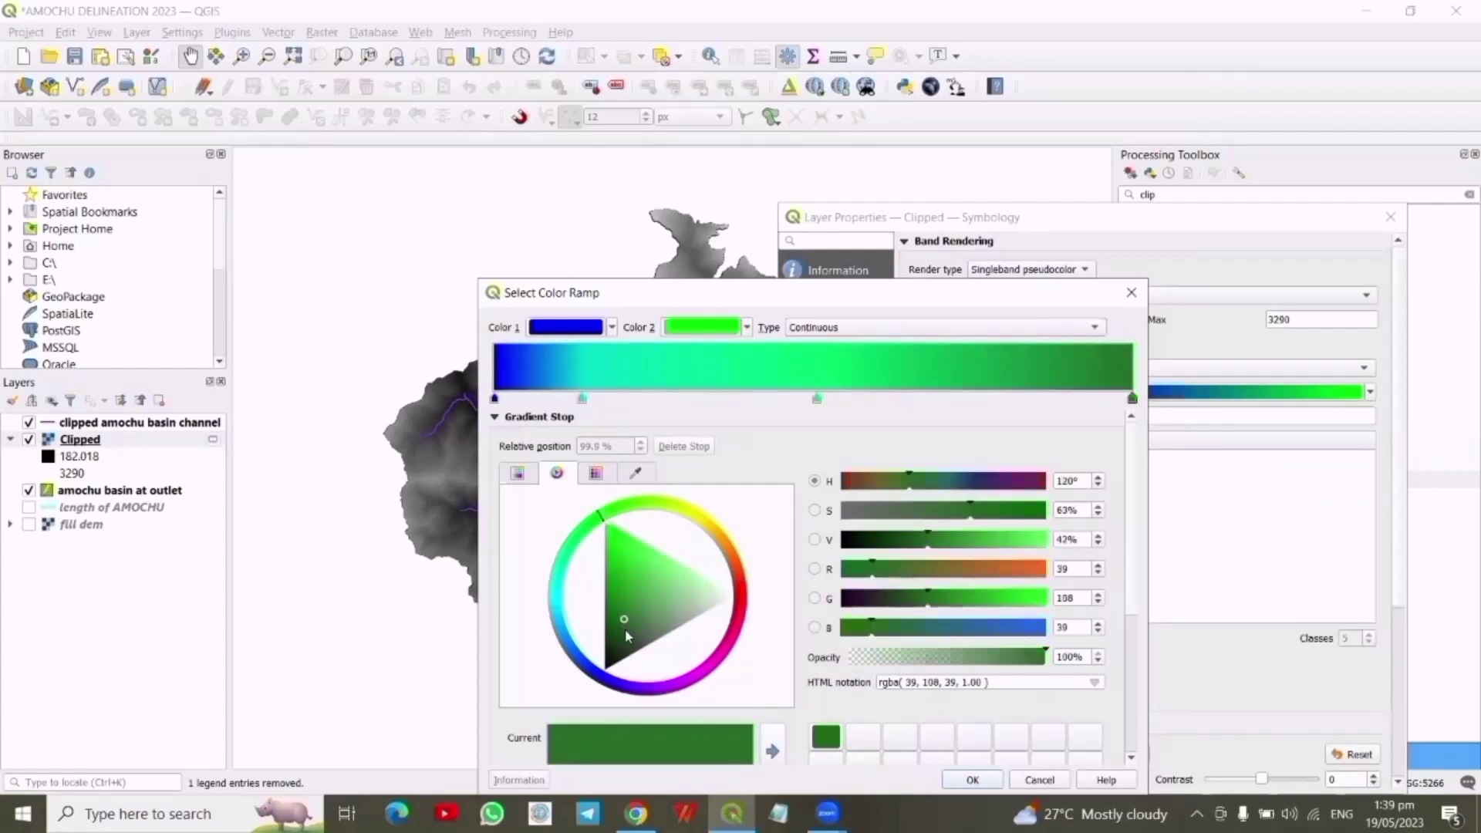
left_click(629, 630)
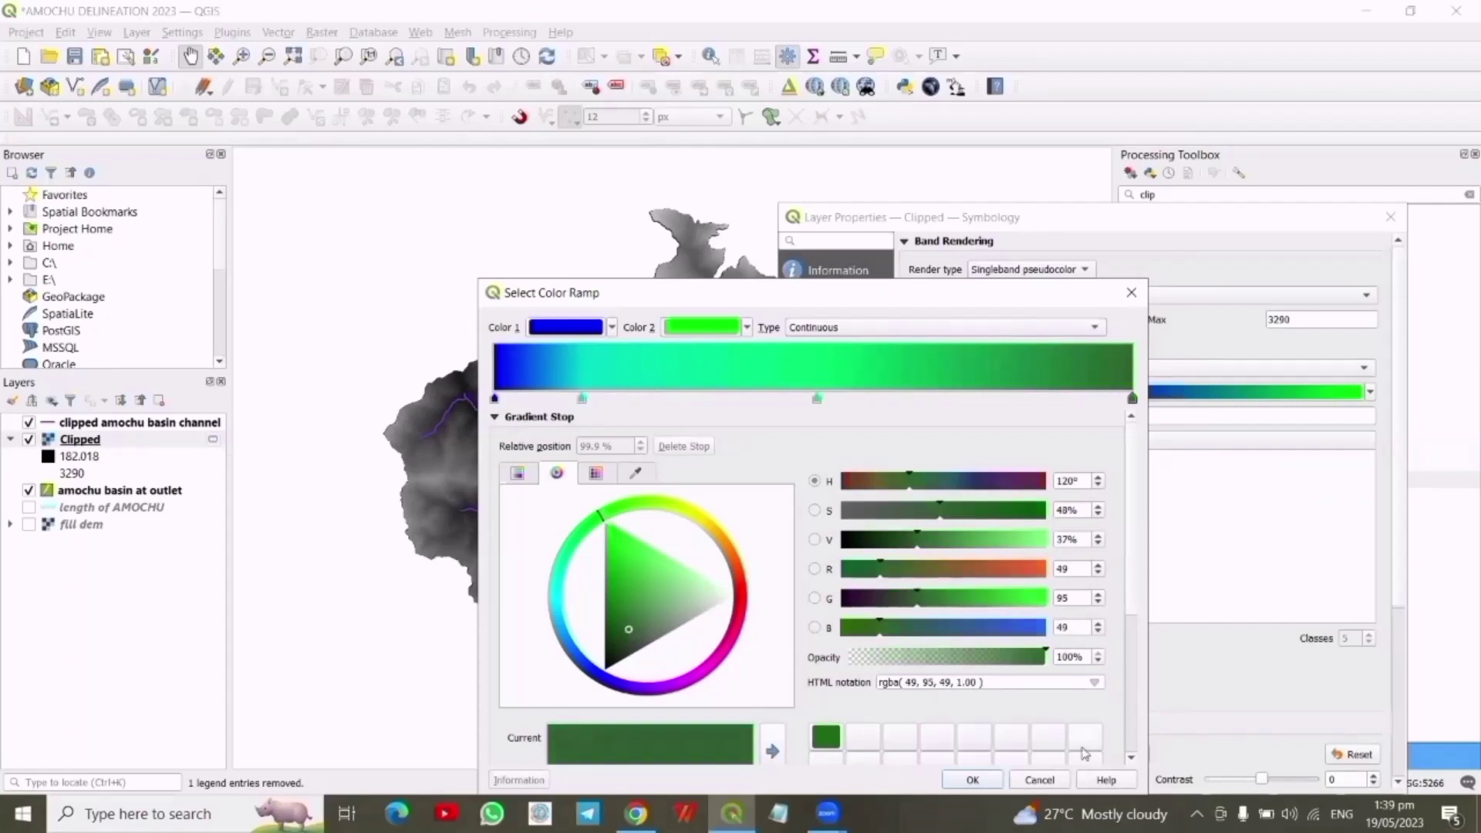
left_click(973, 780)
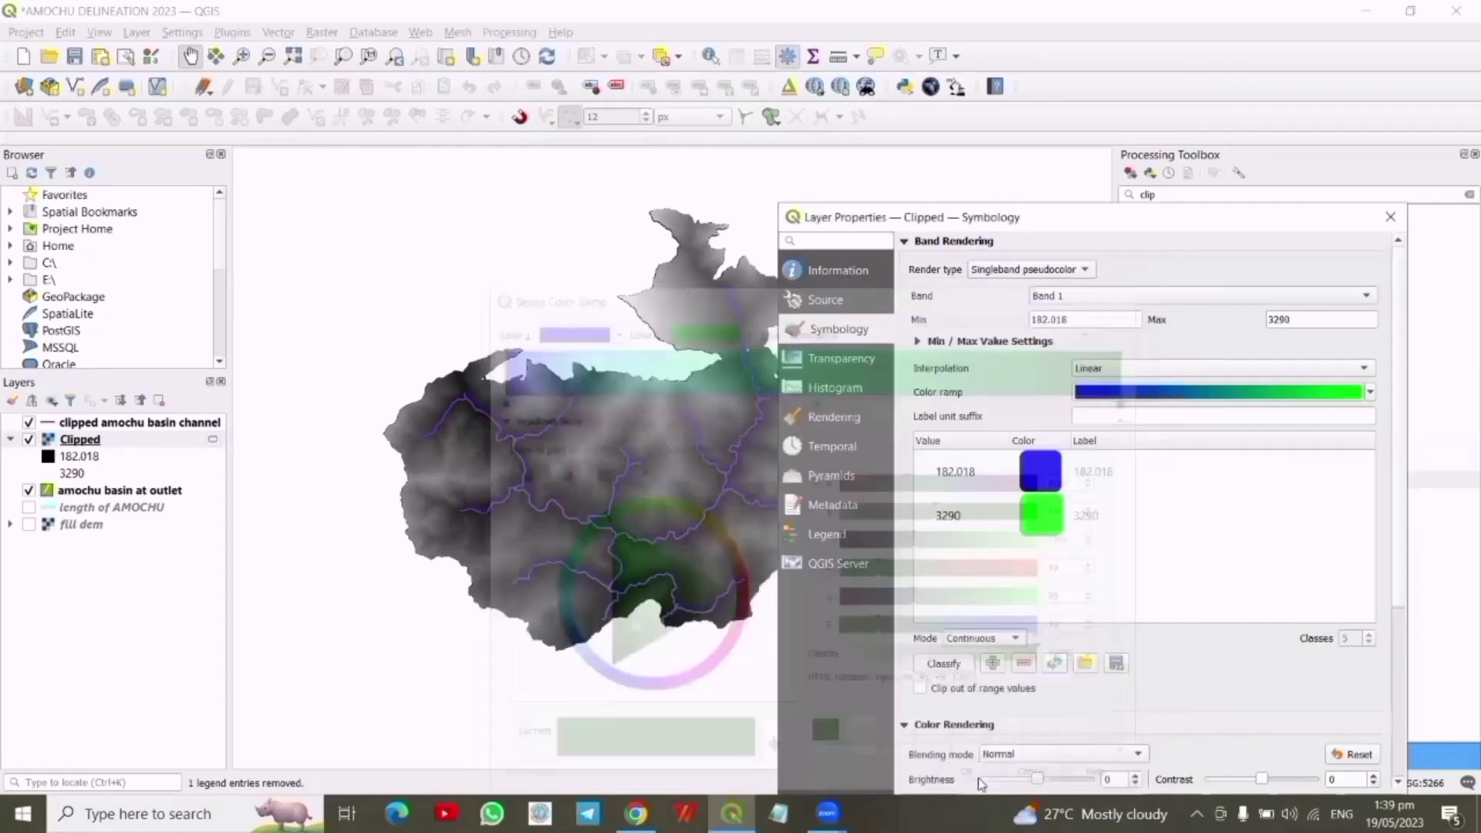
Classify the Clipped raster in Equal Interval mode with 10 classes and apply the symbology
left_click(1025, 637)
left_click(995, 668)
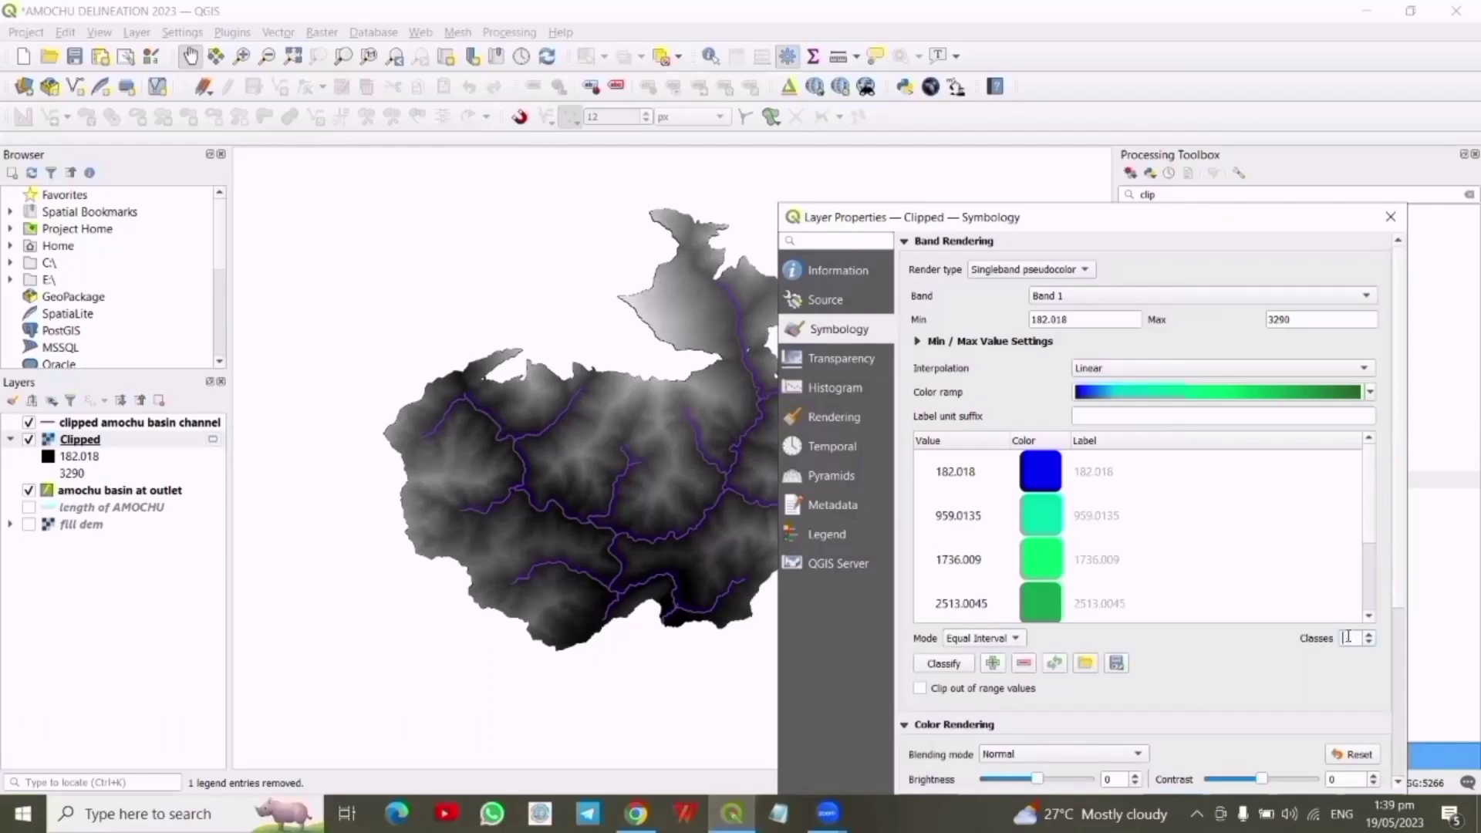
left_click(1346, 637)
type("10")
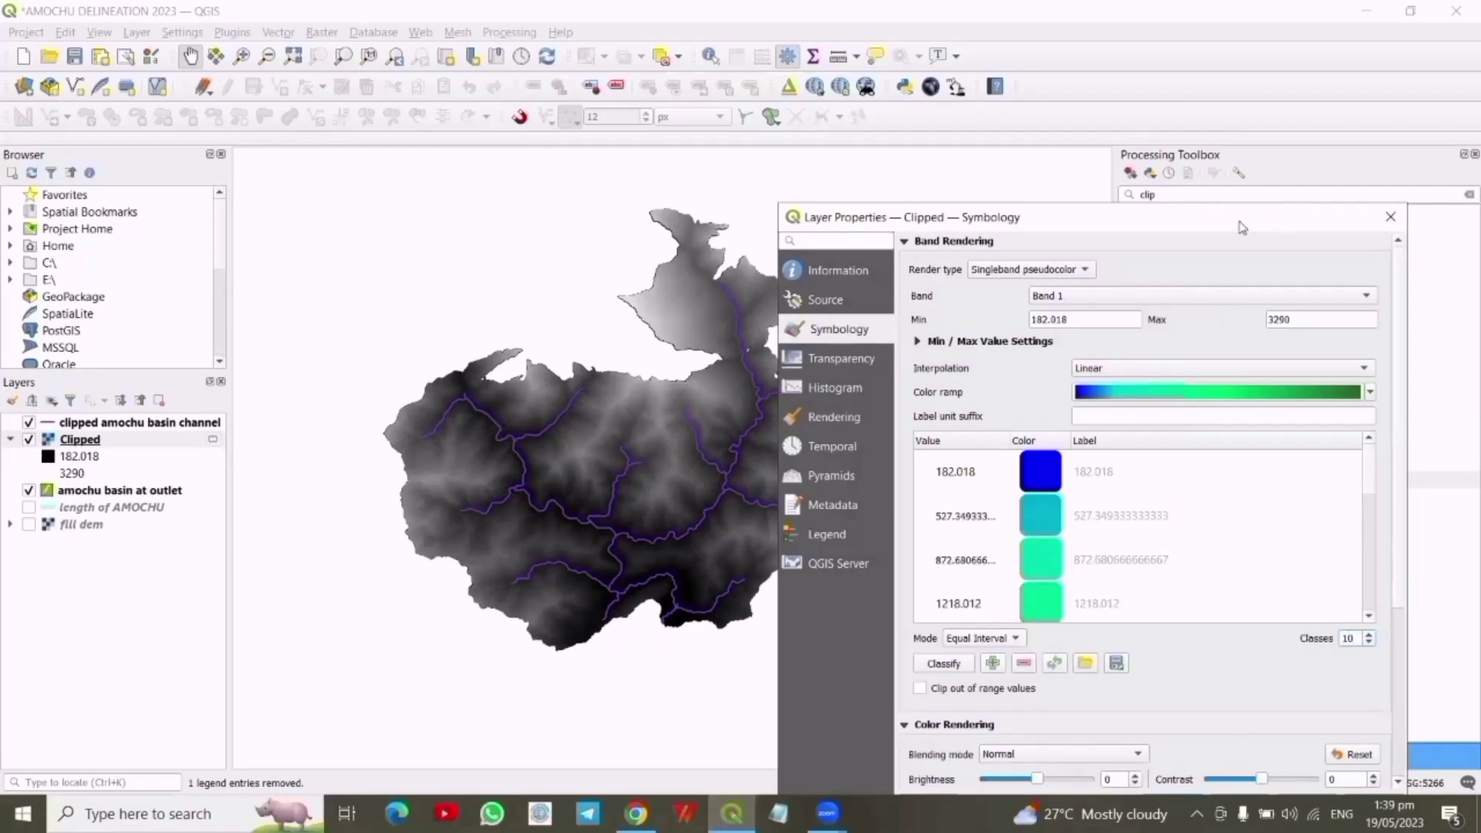
left_click_drag(1239, 220, 1208, 108)
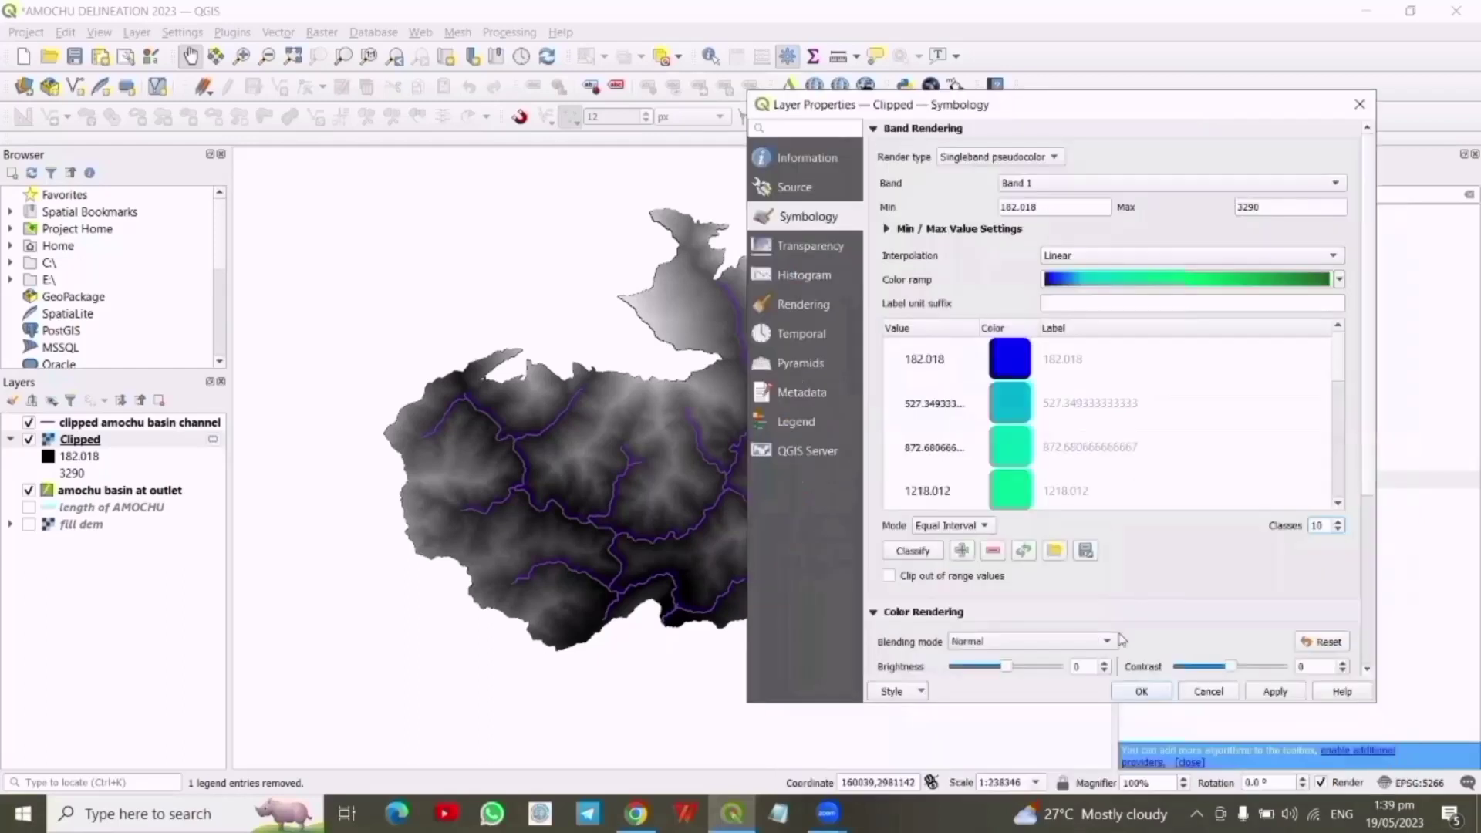
left_click(1274, 694)
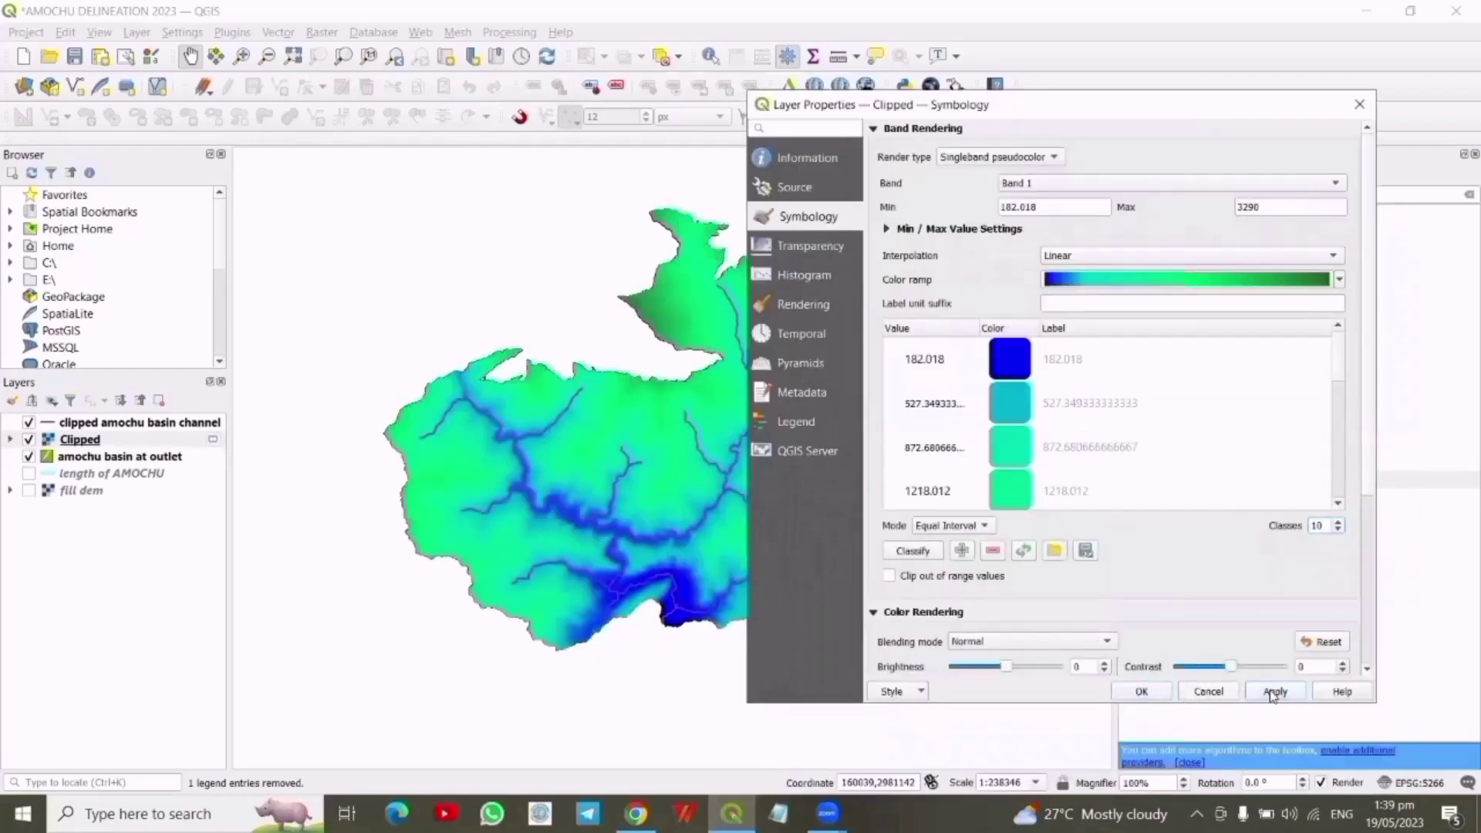
left_click(1152, 692)
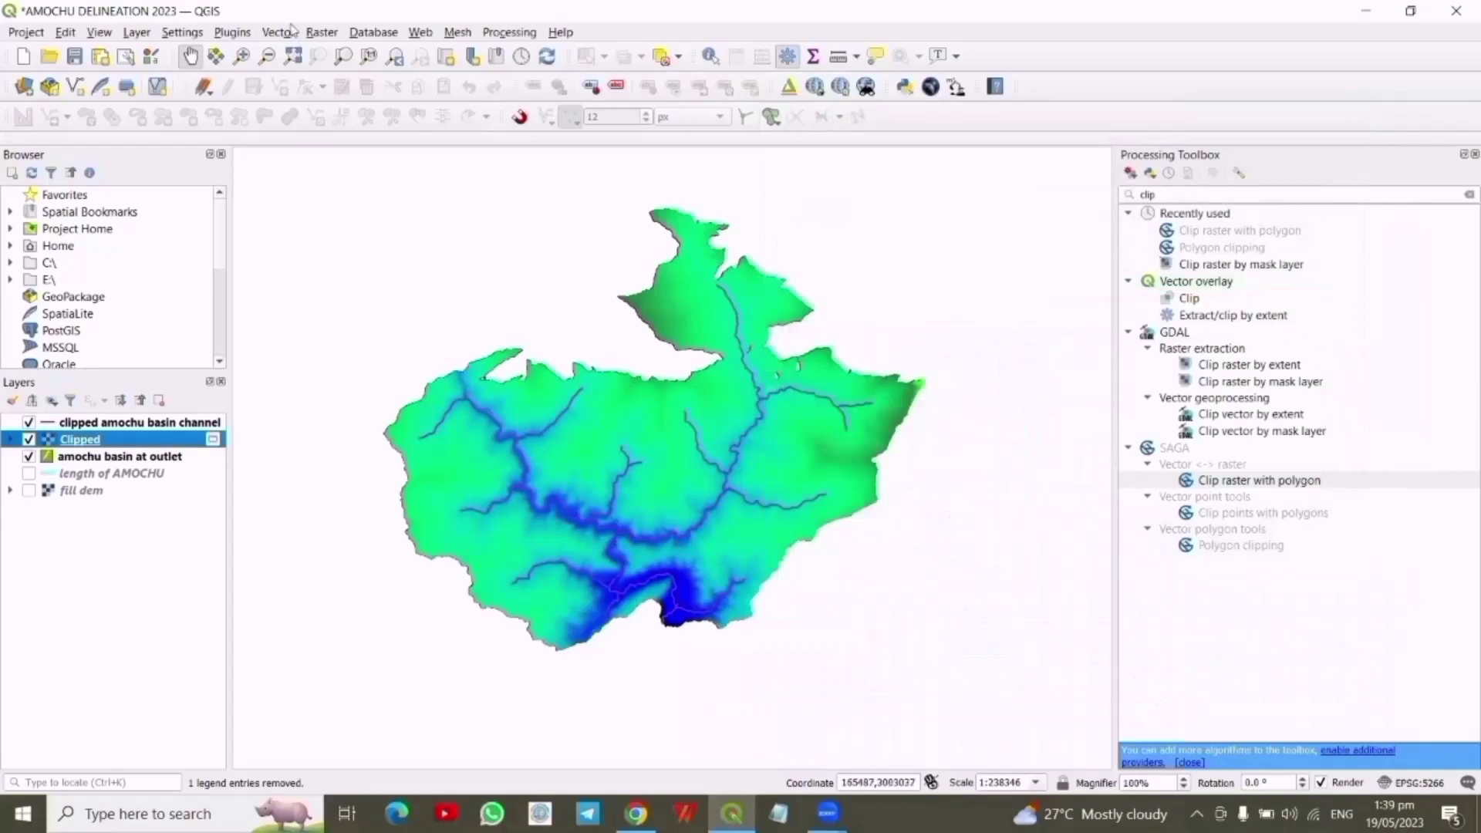
Open the Volume Calculation Tool and choose Manually enter base level as the type of base height
left_click(331, 36)
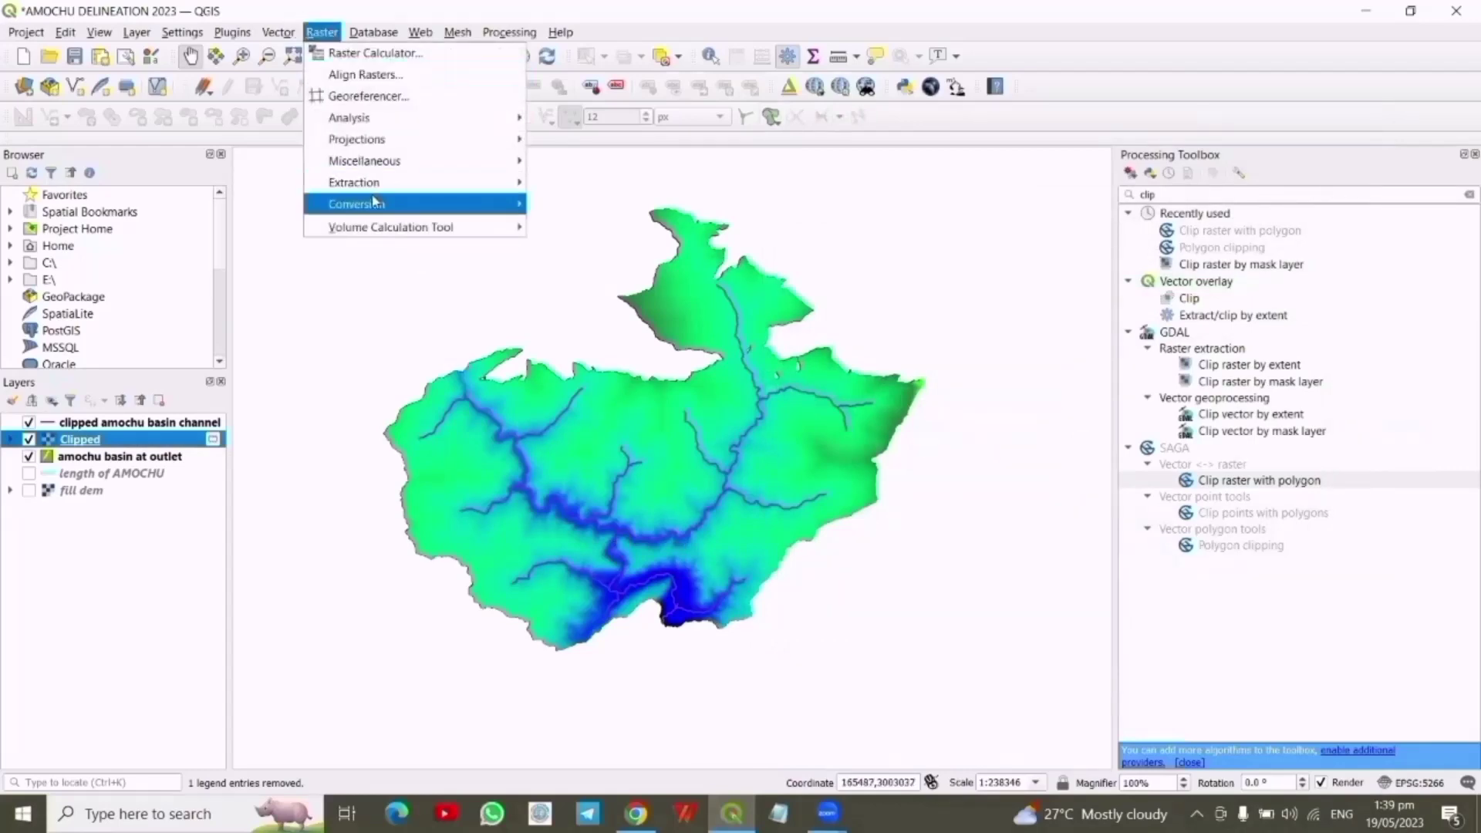
mouse_move(395, 228)
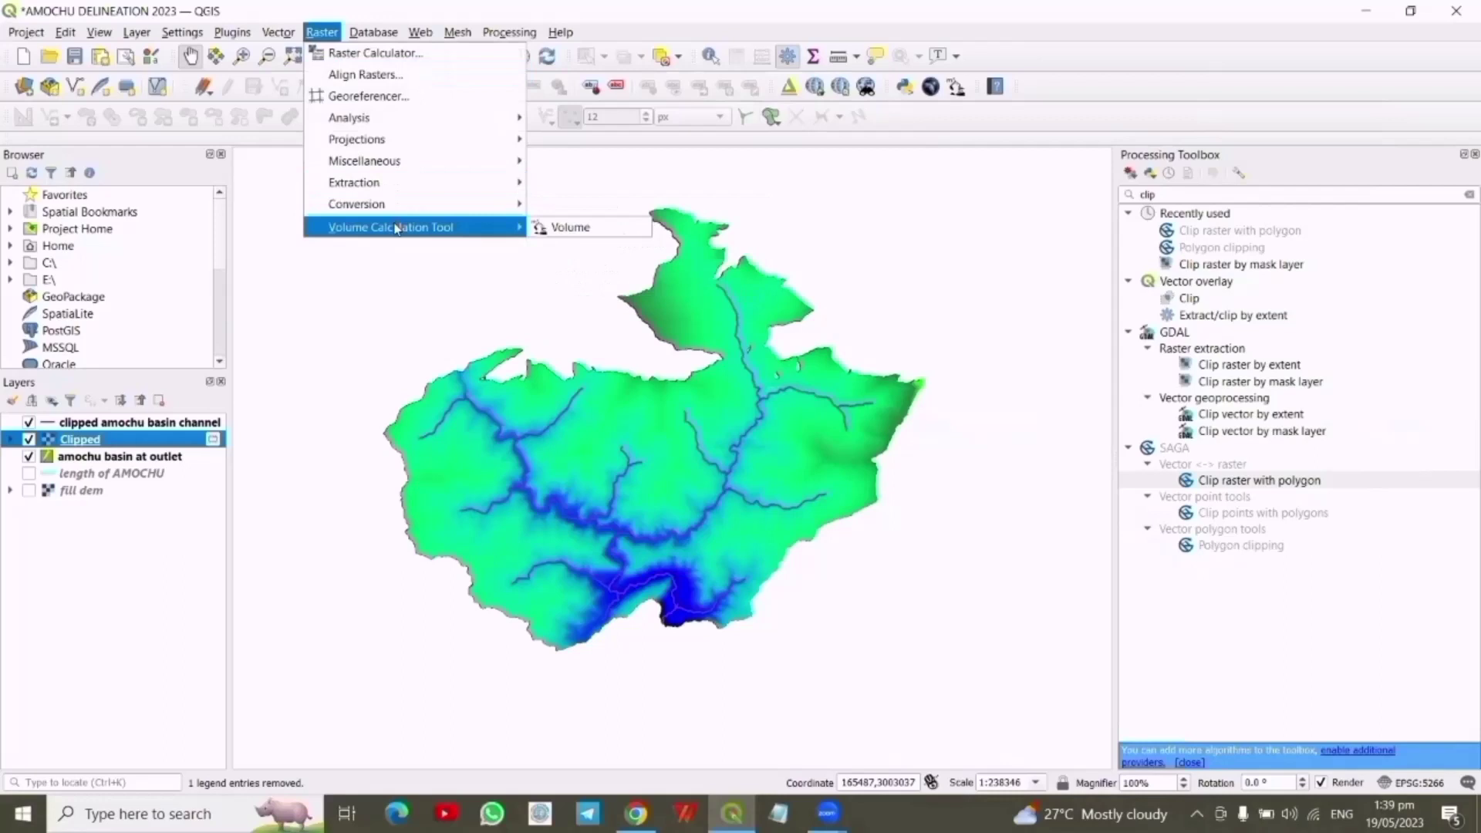
left_click(571, 224)
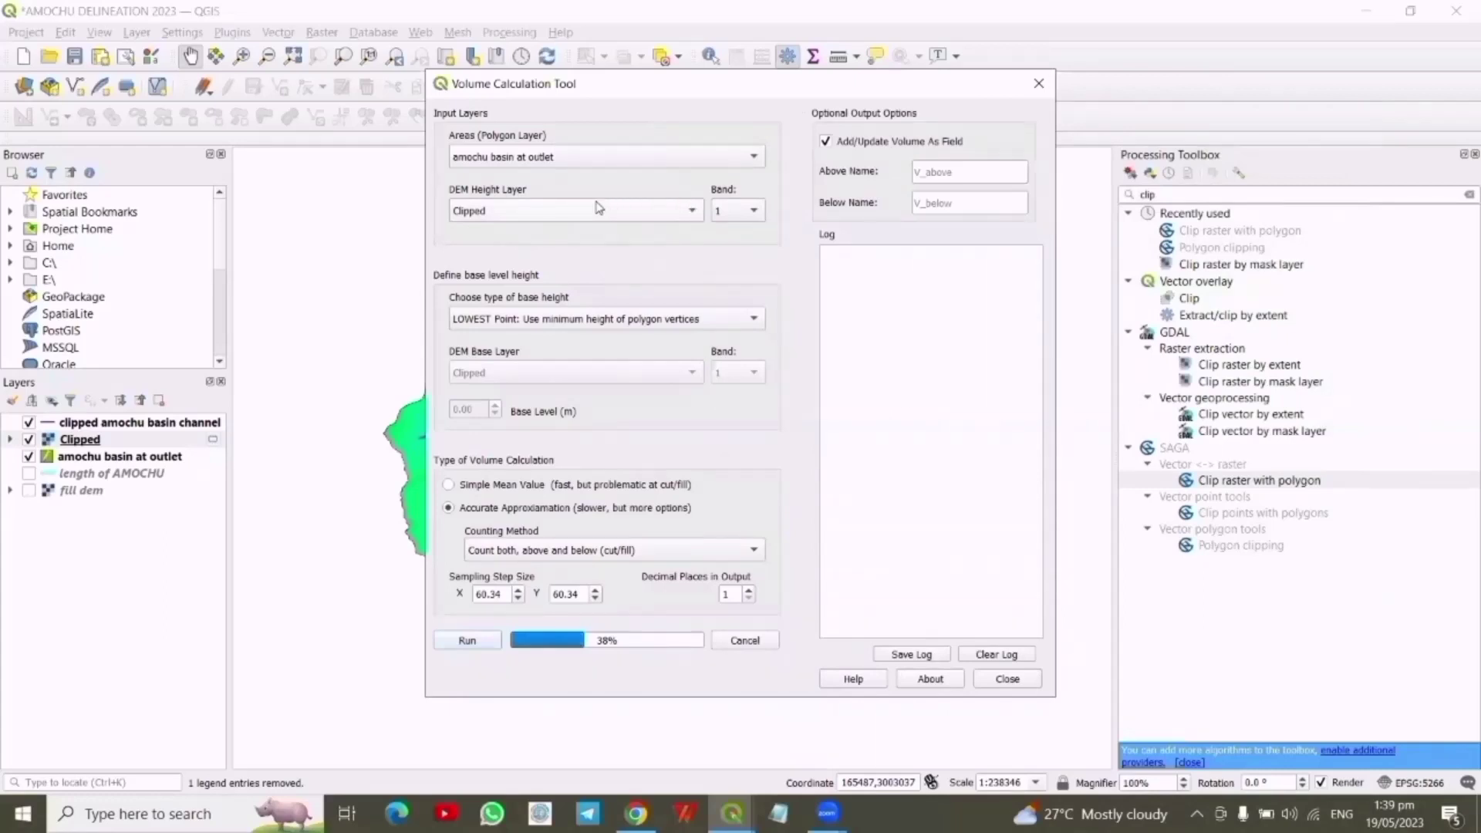
left_click(741, 323)
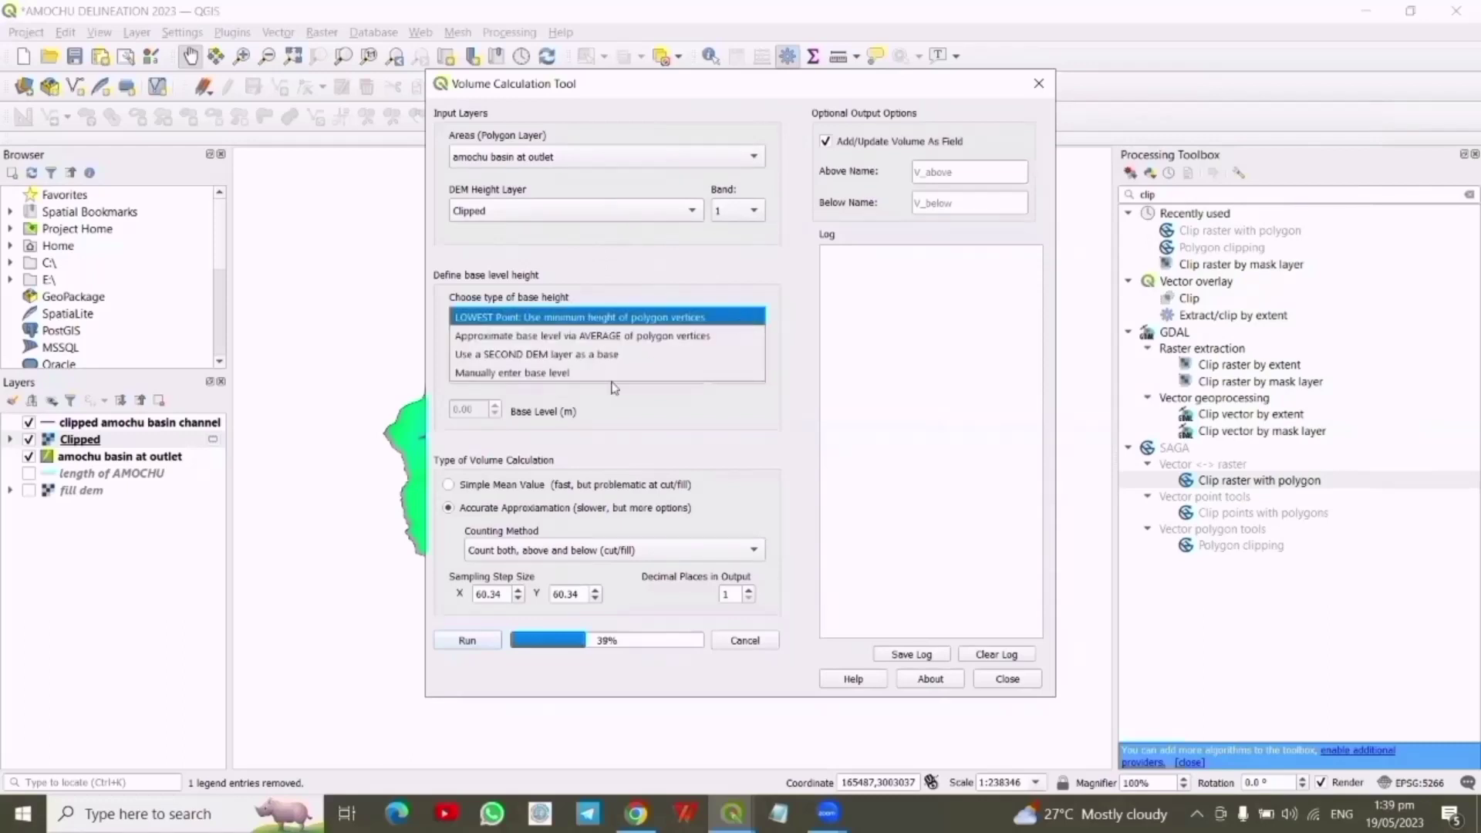
left_click(603, 373)
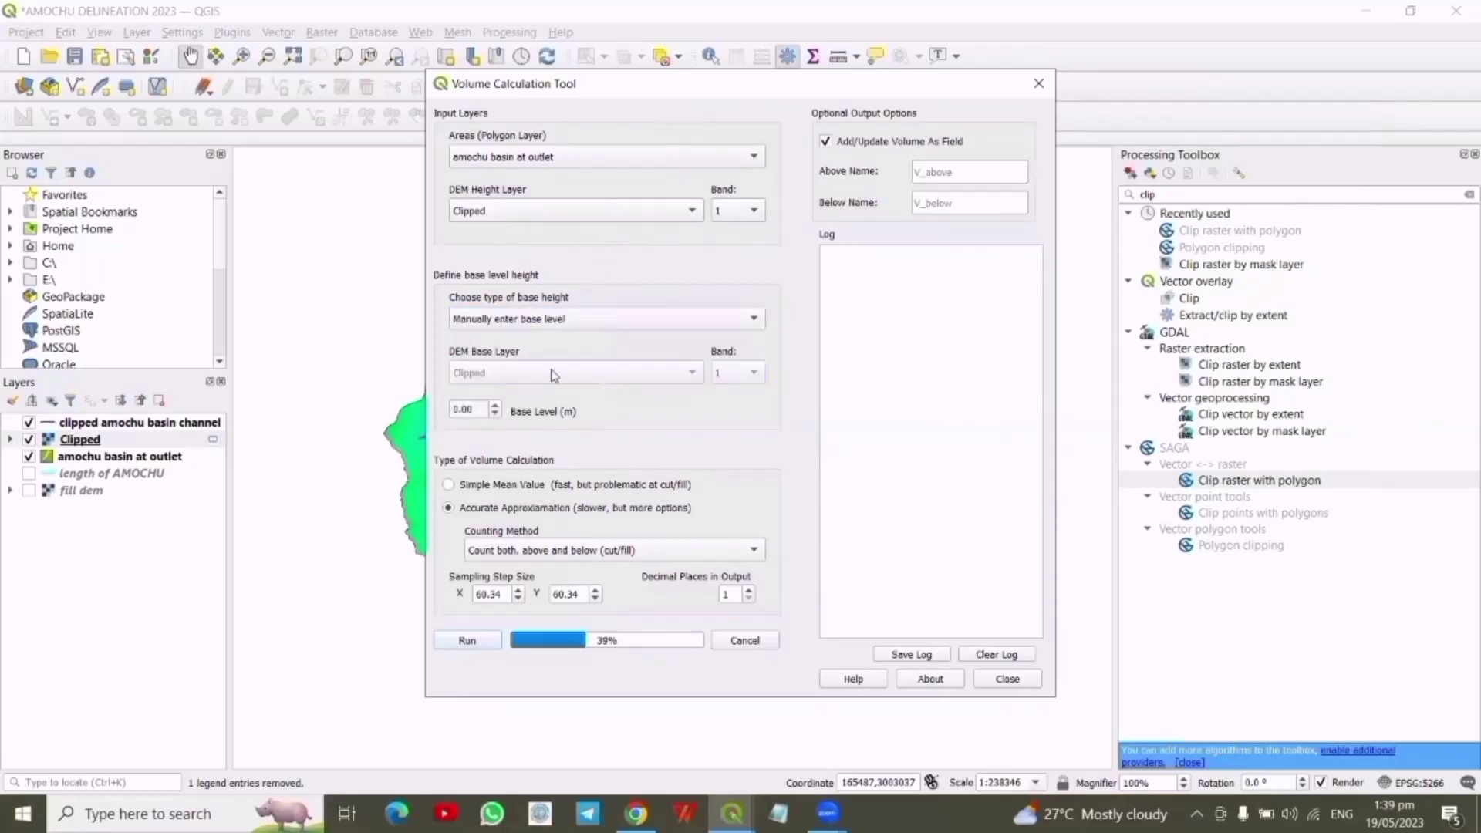
Set the base level to 1.00 m and the X and Y sampling step sizes to 54.23, and run the volume calculation
left_click(475, 409)
key("BackSpace")
key("BackSpace")
type("23")
key("BackSpace")
key("BackSpace")
key("BackSpace")
key("BackSpace")
key("BackSpace")
type("54.23")
left_click(468, 641)
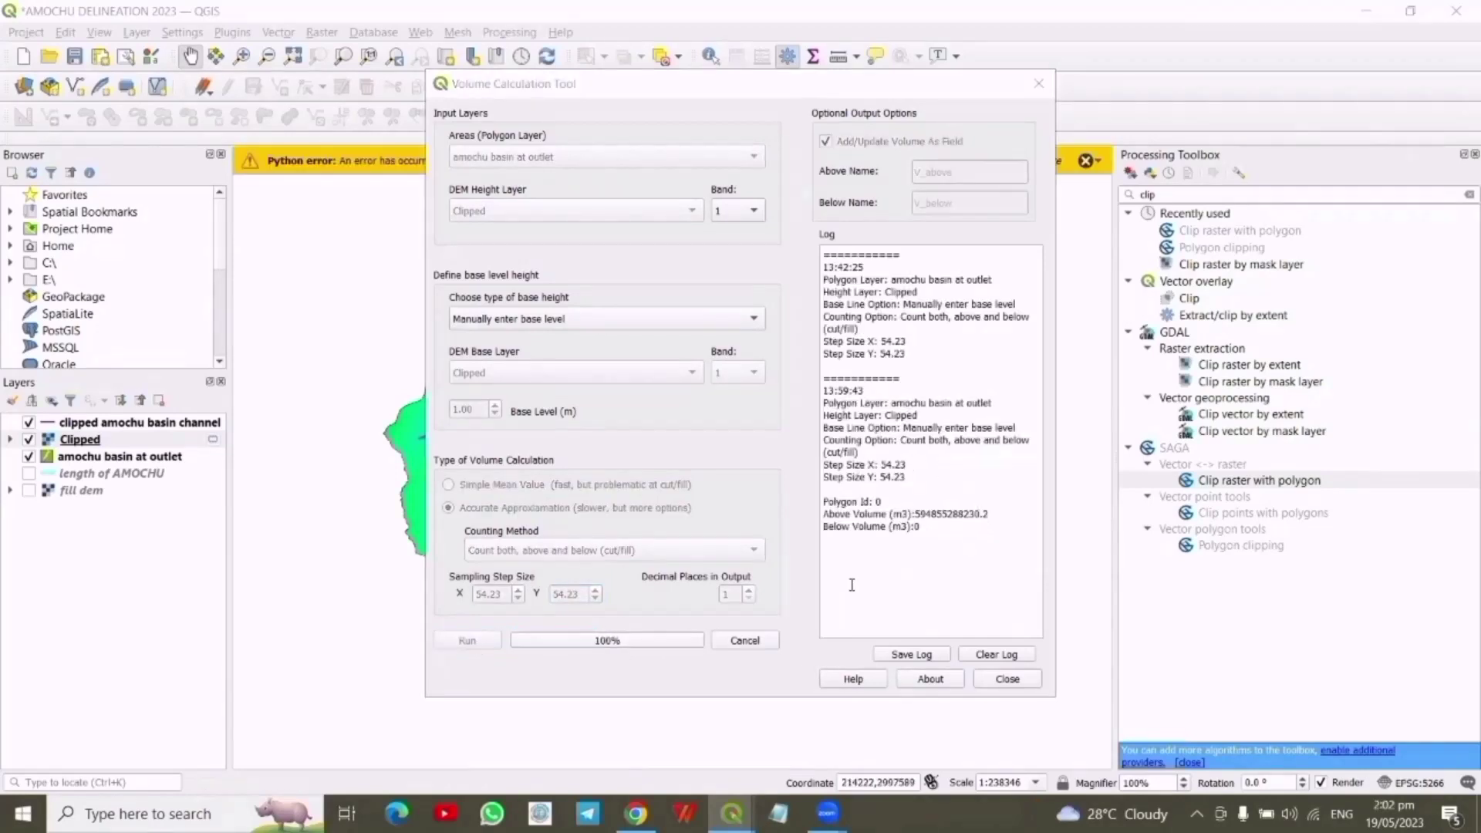